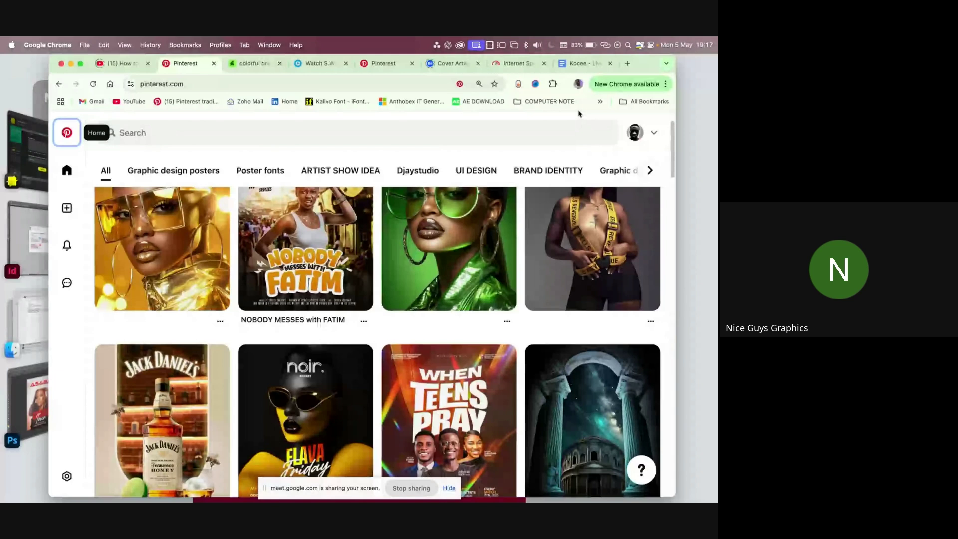
- Open the COMPUTER NOTE bookmark folder, then close the bookmark list
left_click(568, 102)
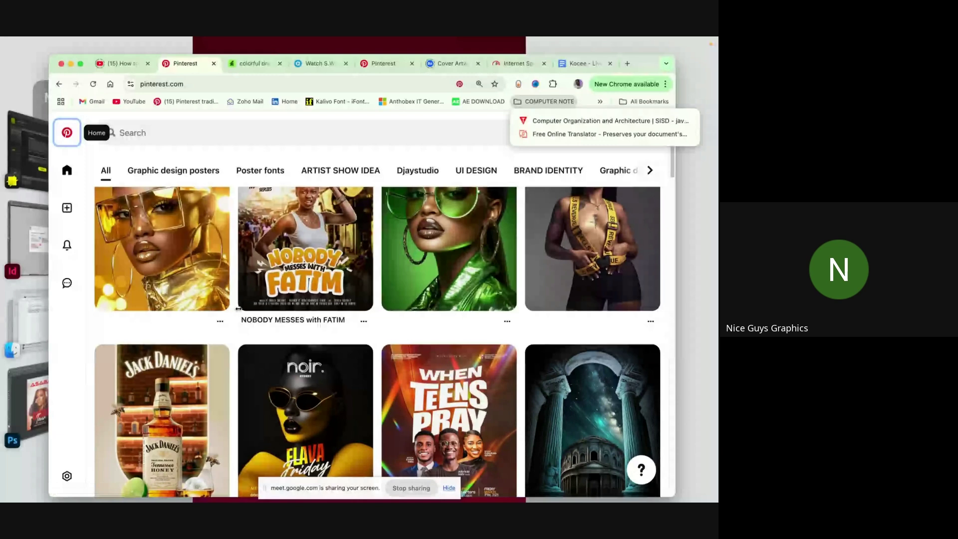
left_click(392, 140)
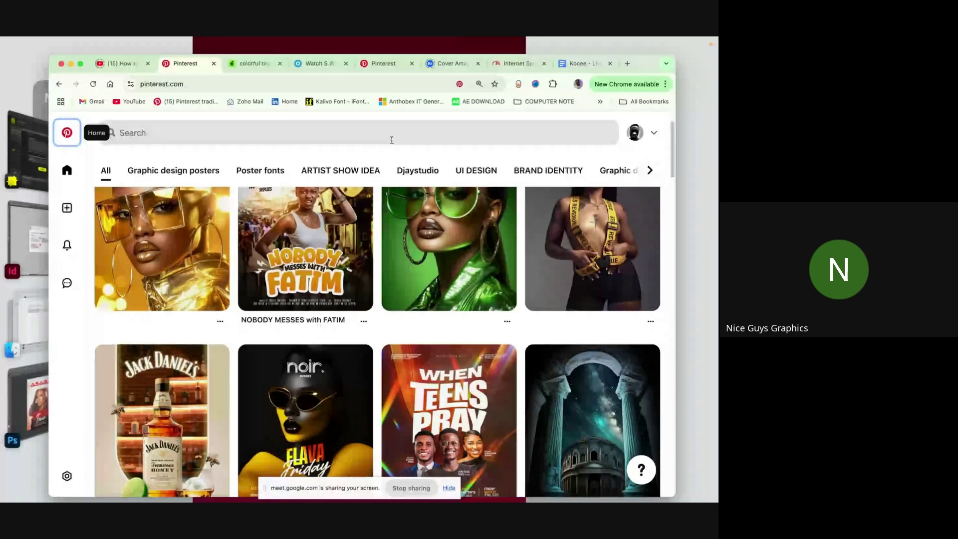
scroll(646, 342, "down", 2)
scroll(645, 343, "down", 3)
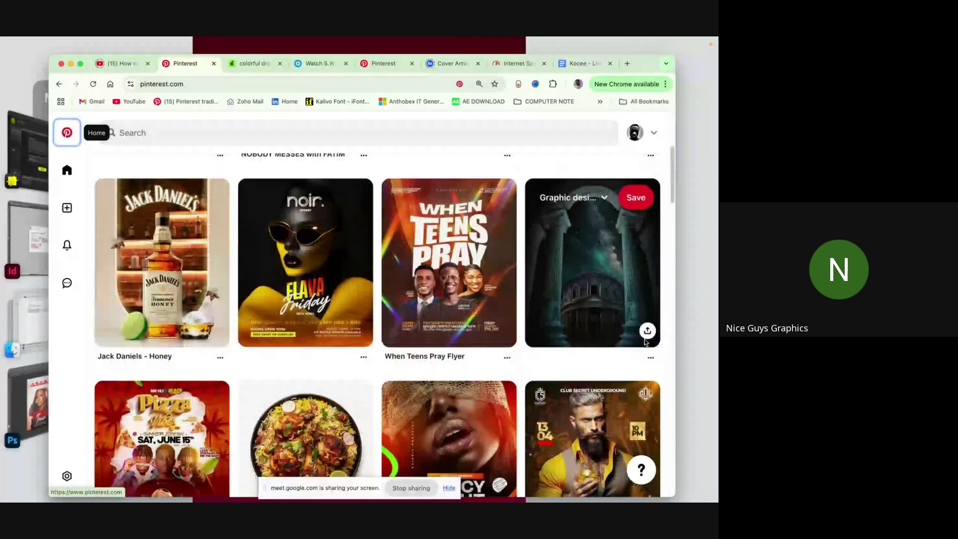
scroll(646, 342, "up", 3)
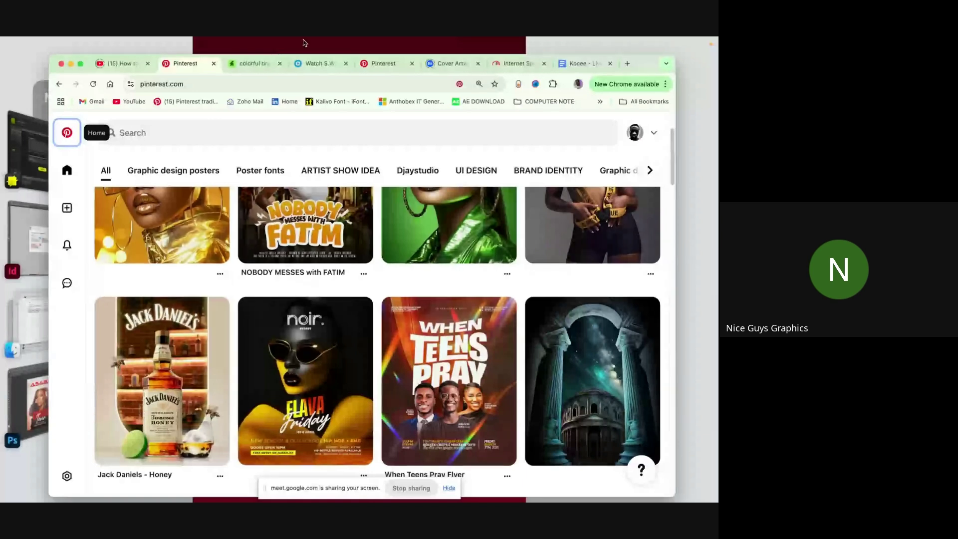
- On the Pinterest tab, search for 'church flyer'
left_click(255, 64)
left_click(349, 132)
type("c.j")
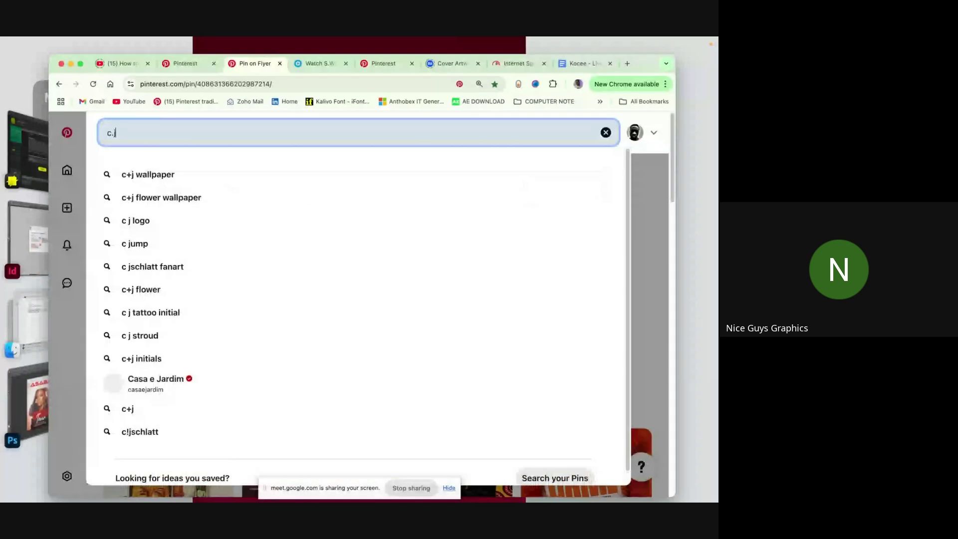
key("BackSpace")
type("blub")
key("BackSpace")
key("BackSpace")
key("BackSpace")
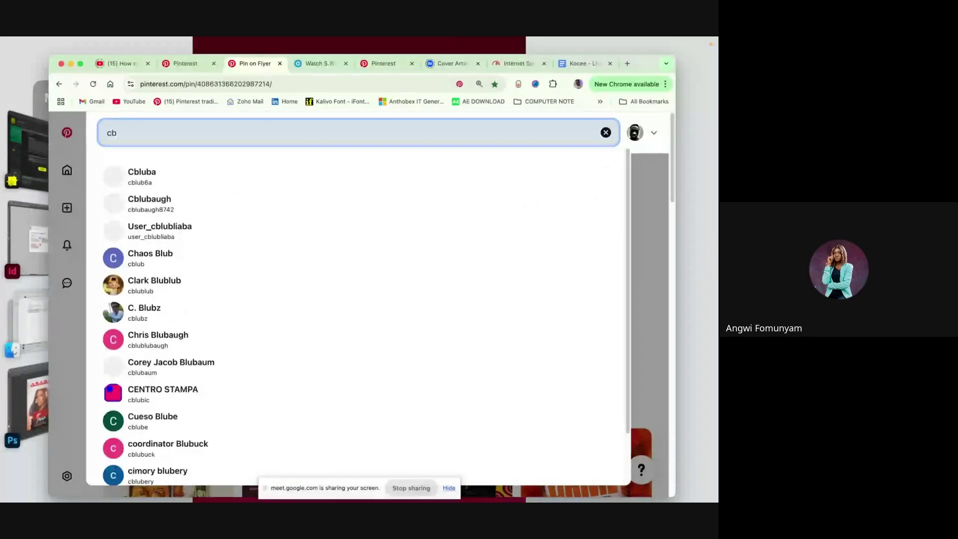
key("BackSpace")
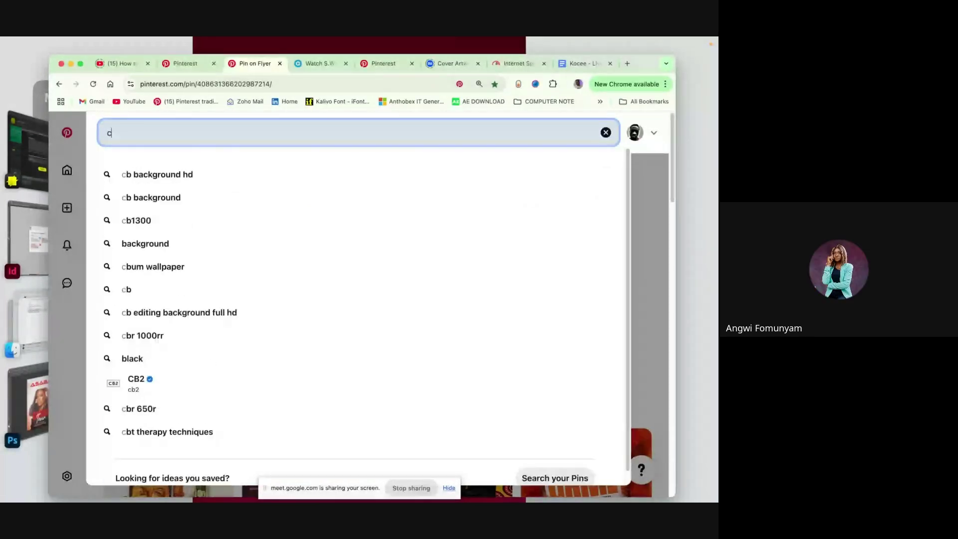
type("hurch flyer")
key("Return")
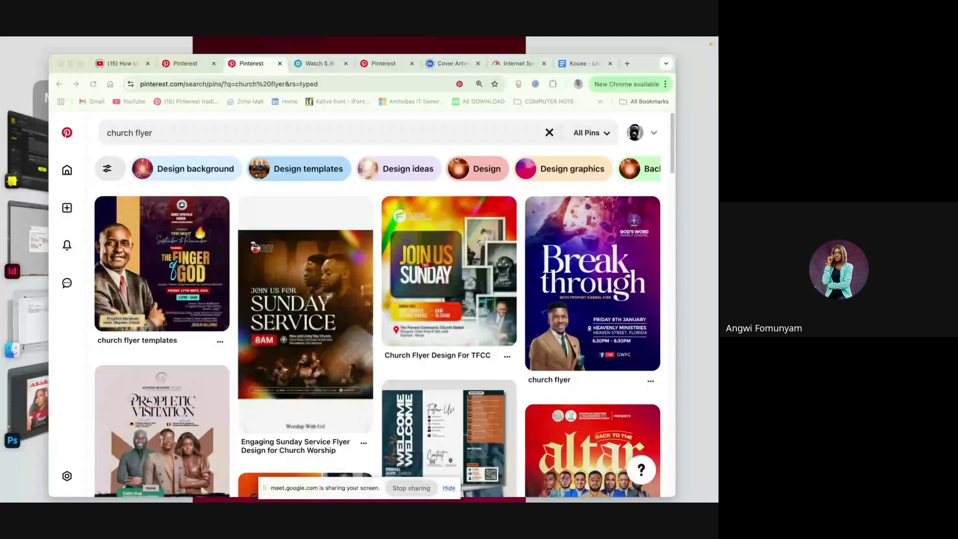
- Switch from Chrome to Photoshop from the Stage Manager strip, showing the TOUR.psd flyer
left_click(44, 385)
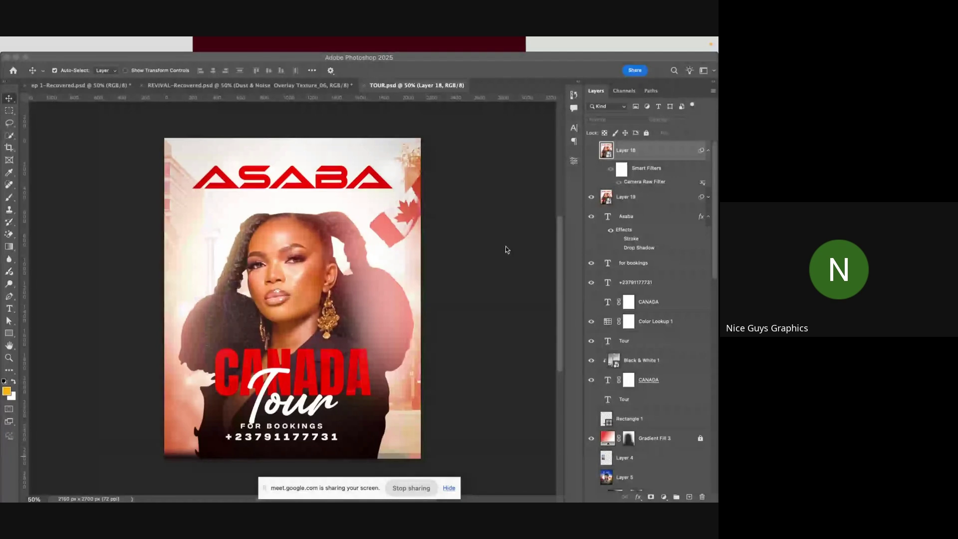
- Create a new 2000 x 2000 px document from the recent presets
key("super+n")
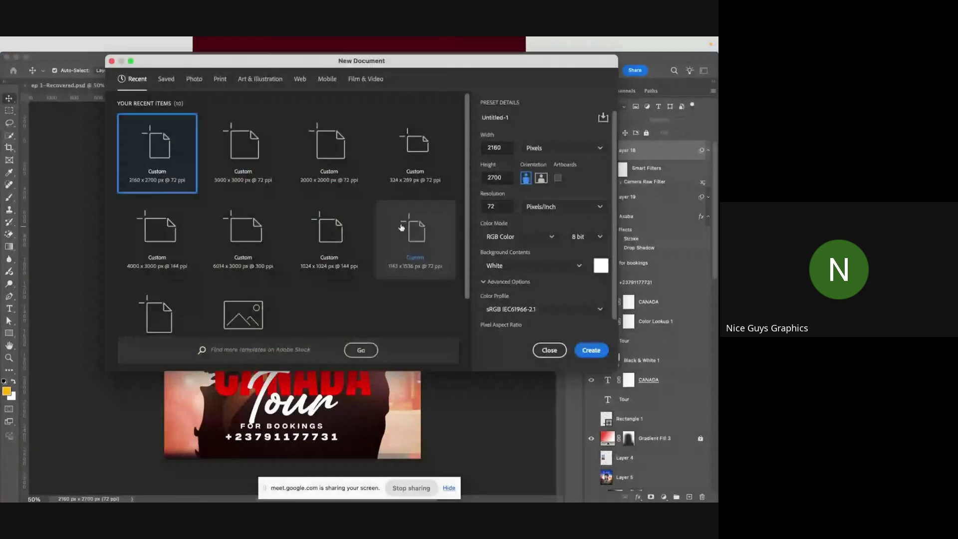
left_click(334, 175)
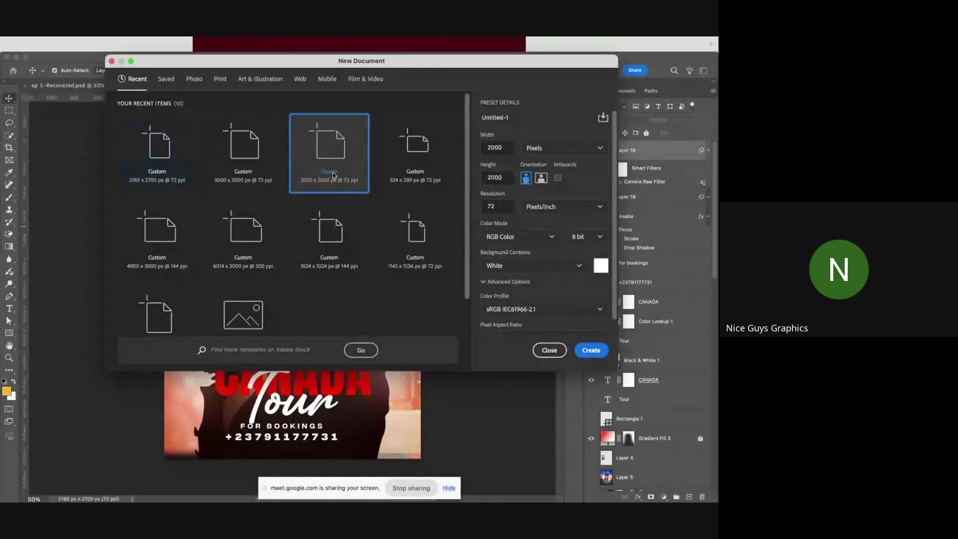
double_click(334, 175)
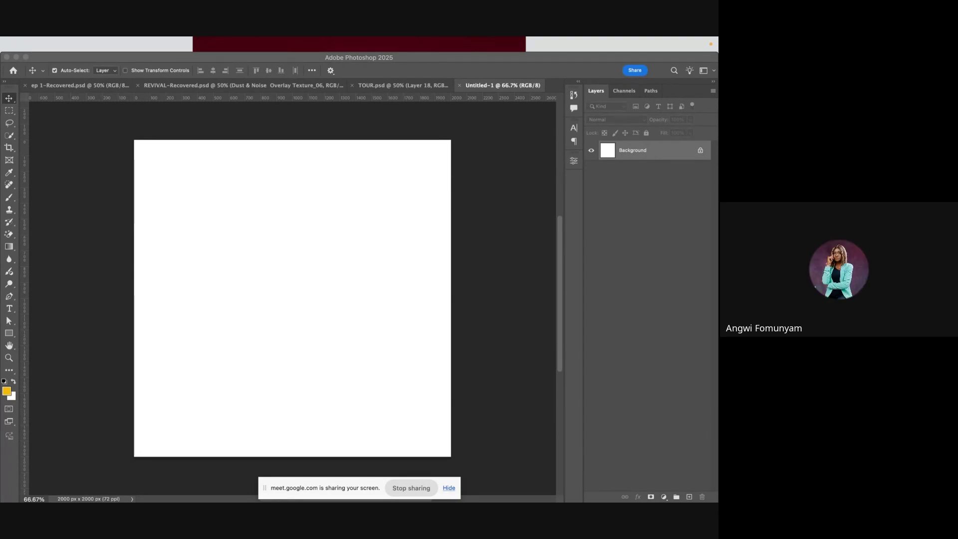
left_click(320, 306)
key("super+v")
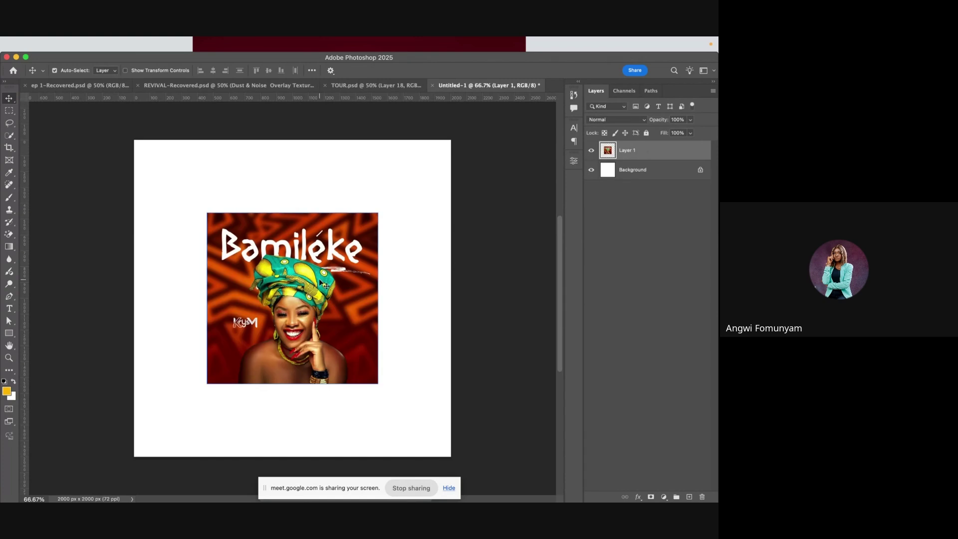
key("super+t")
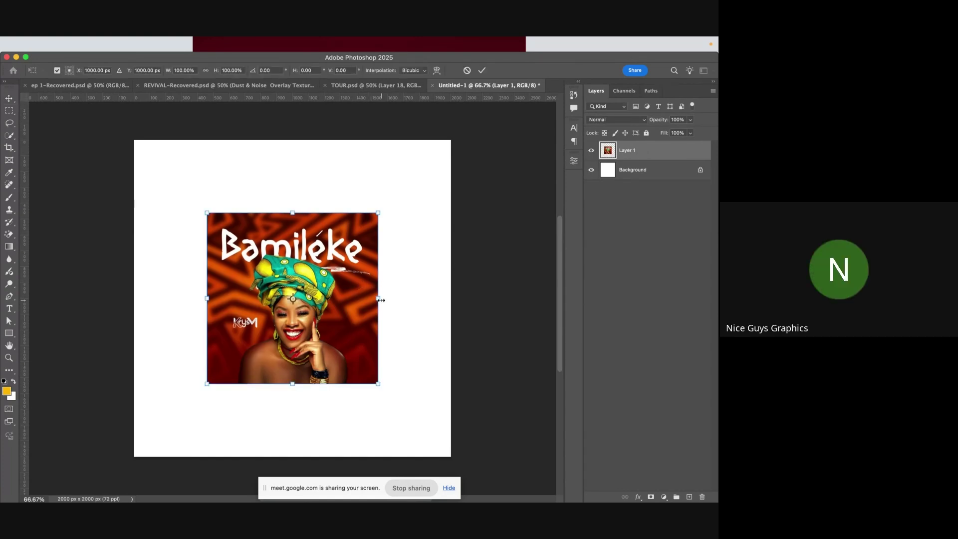
left_click_drag(381, 300, 453, 280)
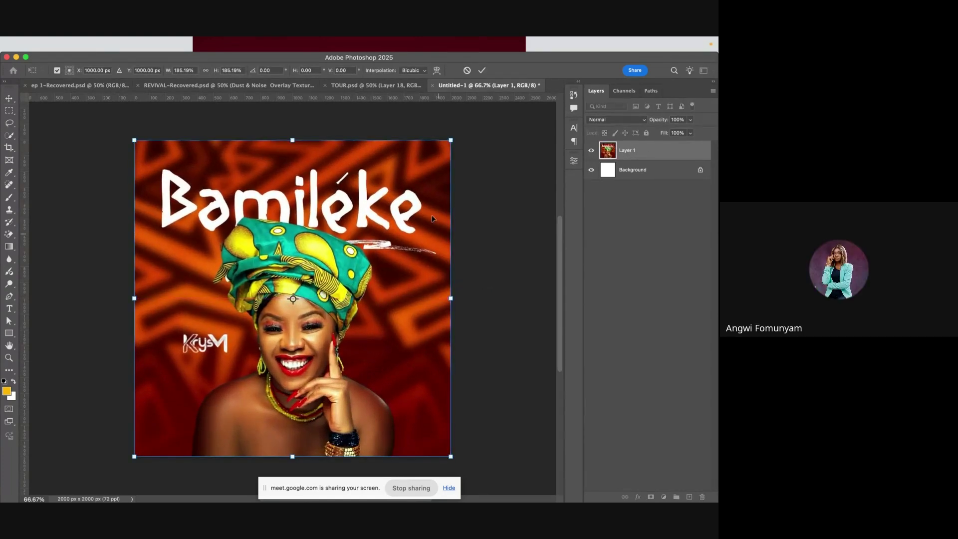
left_click(482, 69)
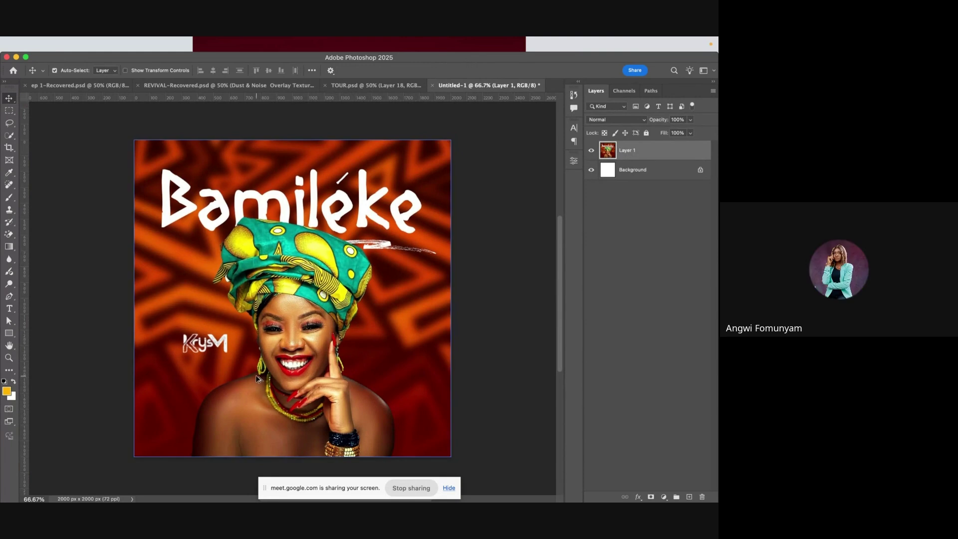
scroll(256, 376, "up", 6)
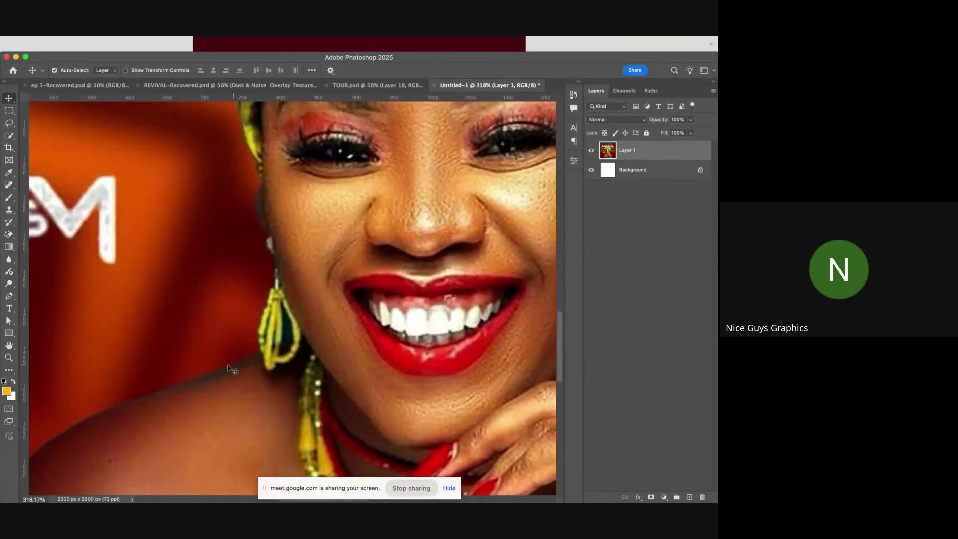
scroll(235, 374, "down", 1)
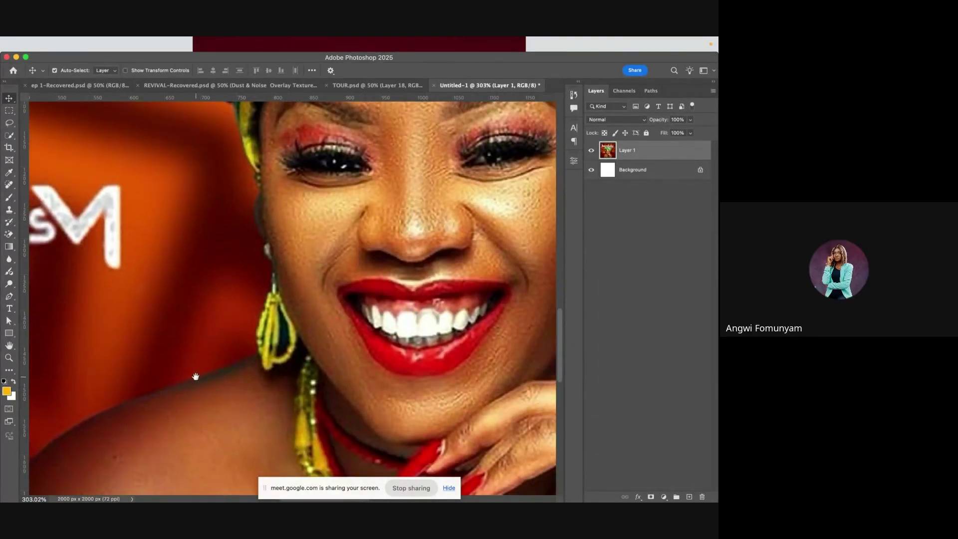
left_click_drag(195, 376, 208, 442)
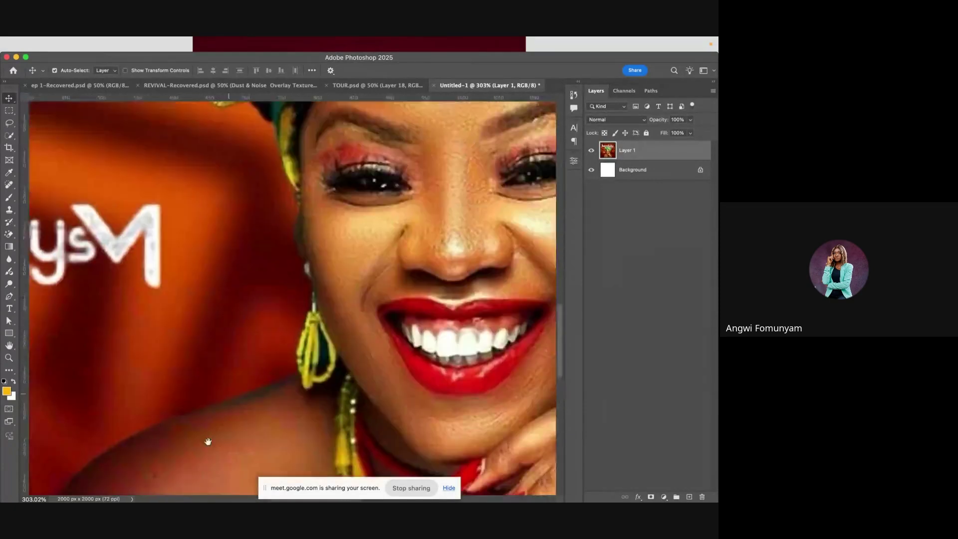
left_click_drag(210, 349, 210, 443)
left_click_drag(150, 239, 150, 455)
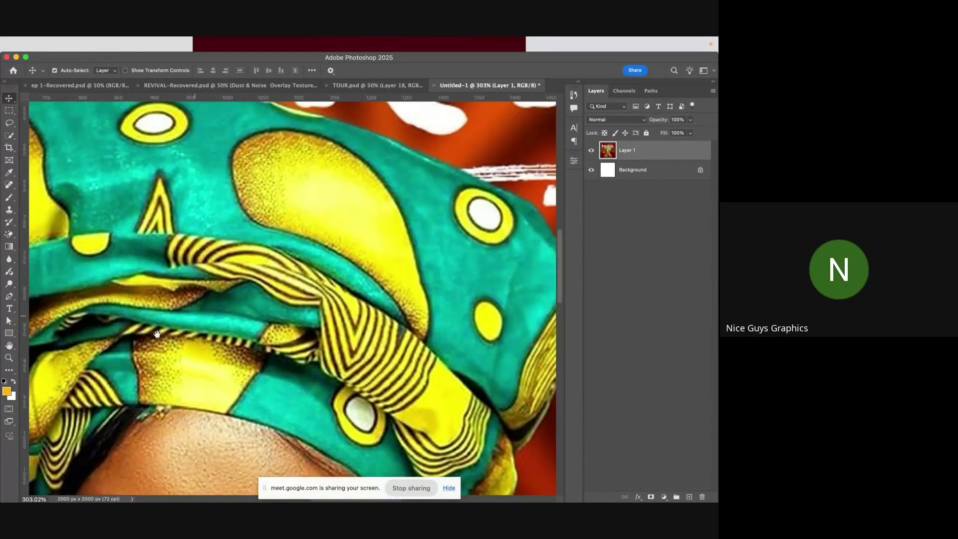
left_click_drag(157, 334, 269, 314)
scroll(315, 252, "down", 2)
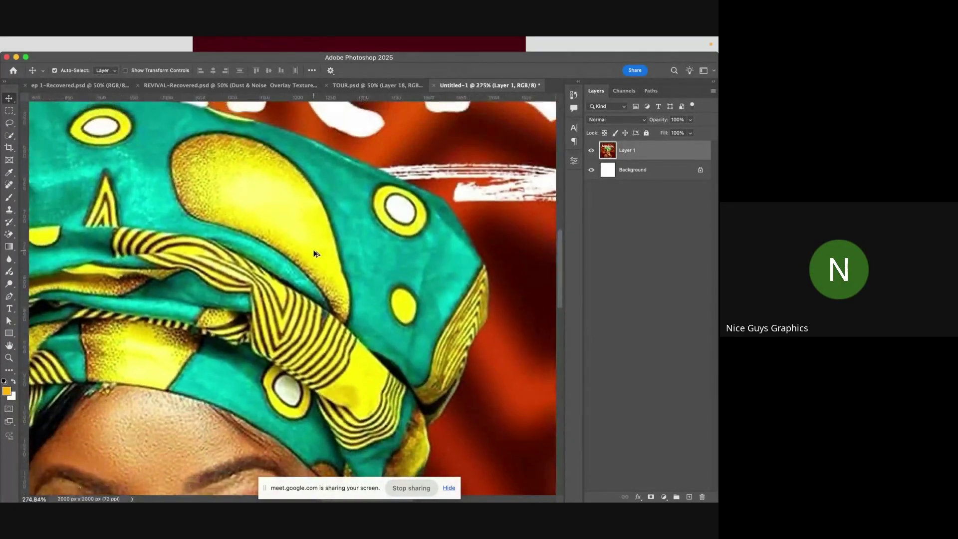
scroll(314, 253, "down", 5)
scroll(366, 397, "up", 3)
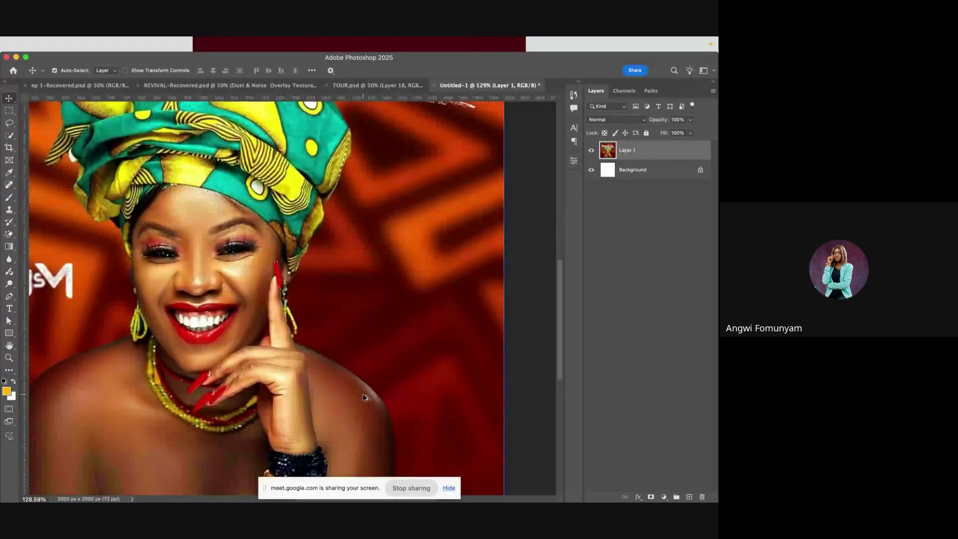
scroll(363, 397, "up", 5)
scroll(363, 396, "down", 3)
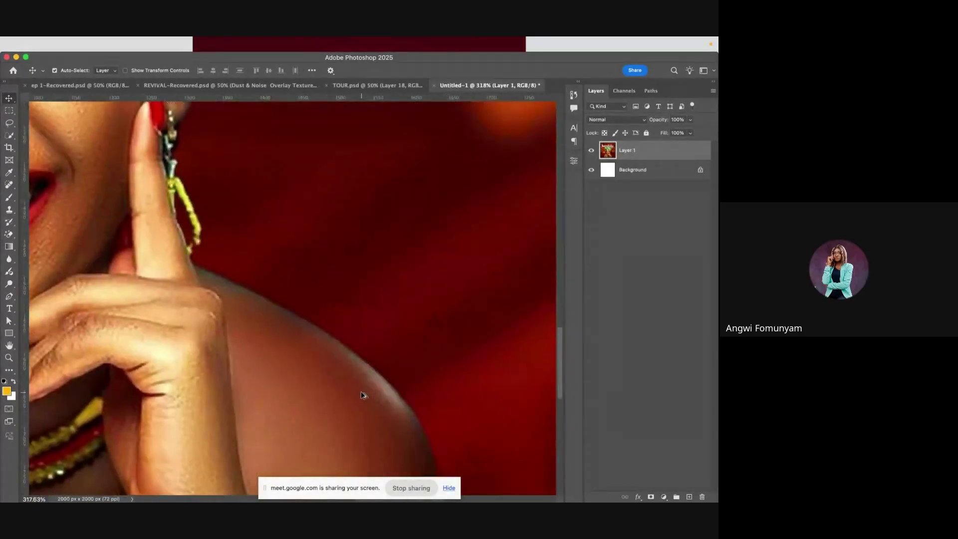
scroll(363, 396, "down", 3)
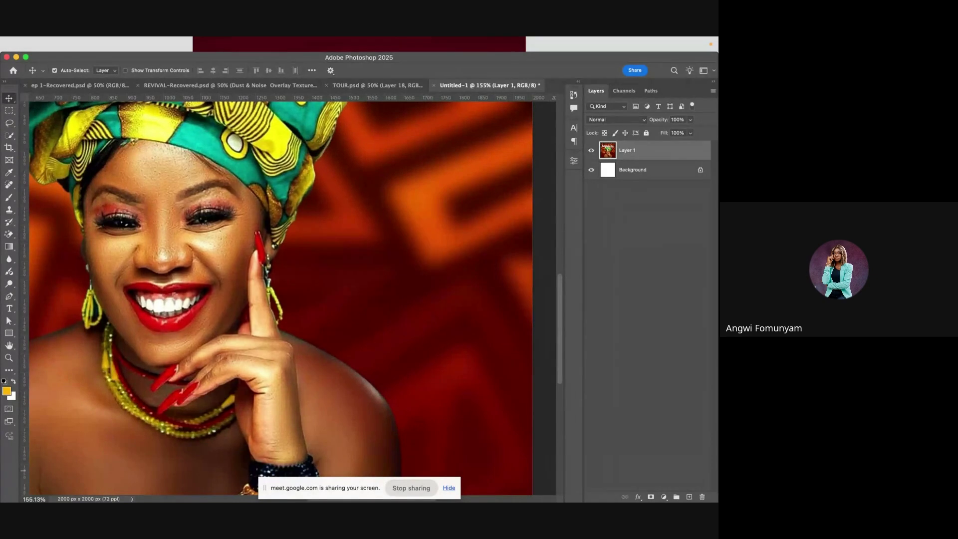
scroll(332, 309, "down", 2)
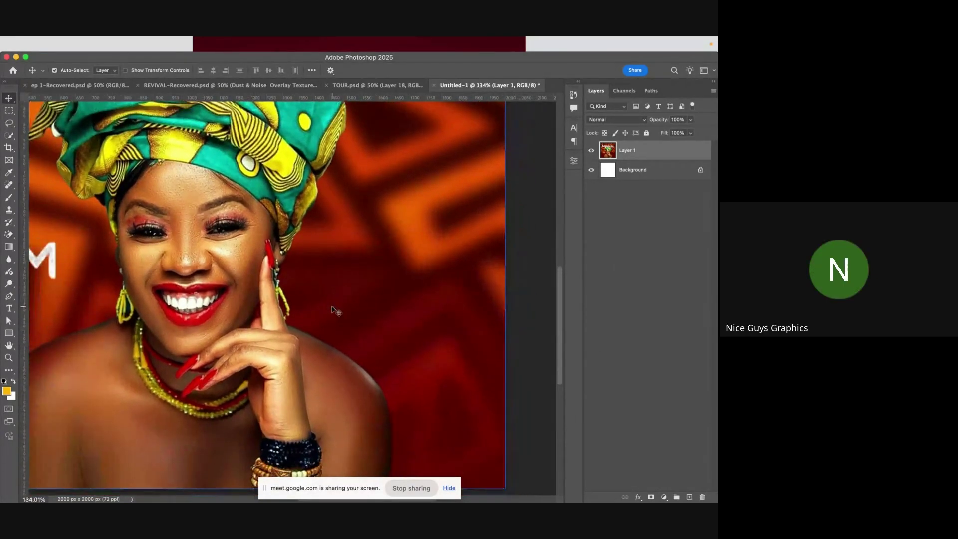
scroll(332, 309, "down", 5)
scroll(344, 285, "up", 10)
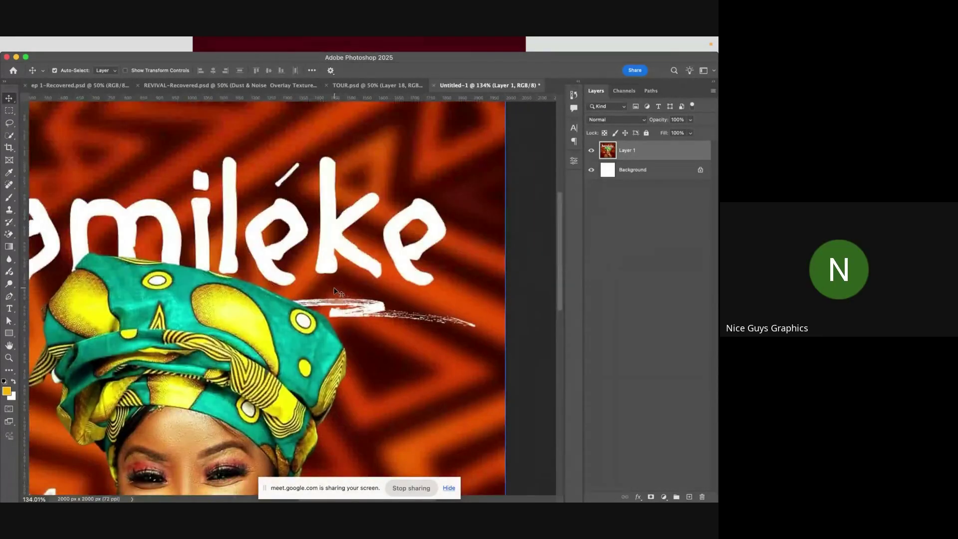
scroll(339, 292, "down", 5)
scroll(321, 309, "up", 5)
scroll(321, 305, "down", 8)
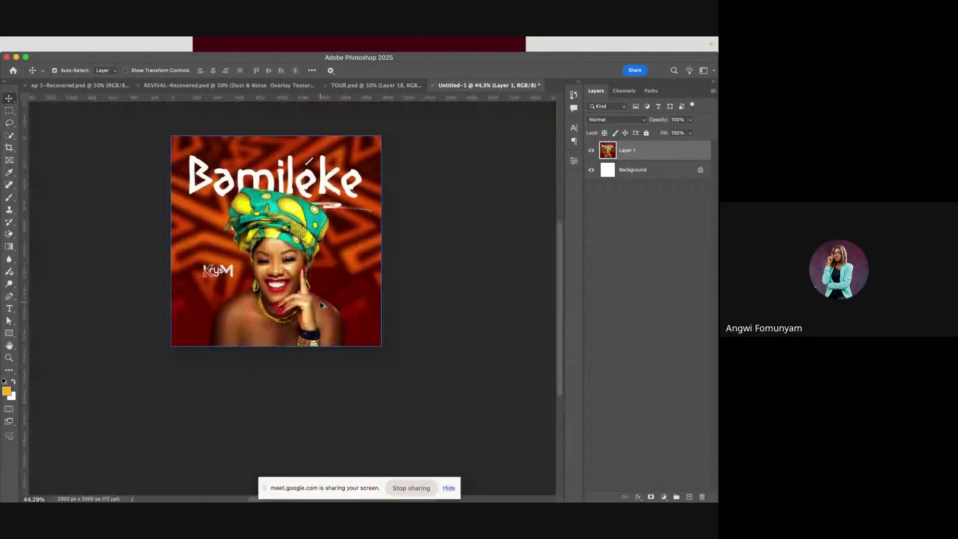
scroll(321, 304, "up", 3)
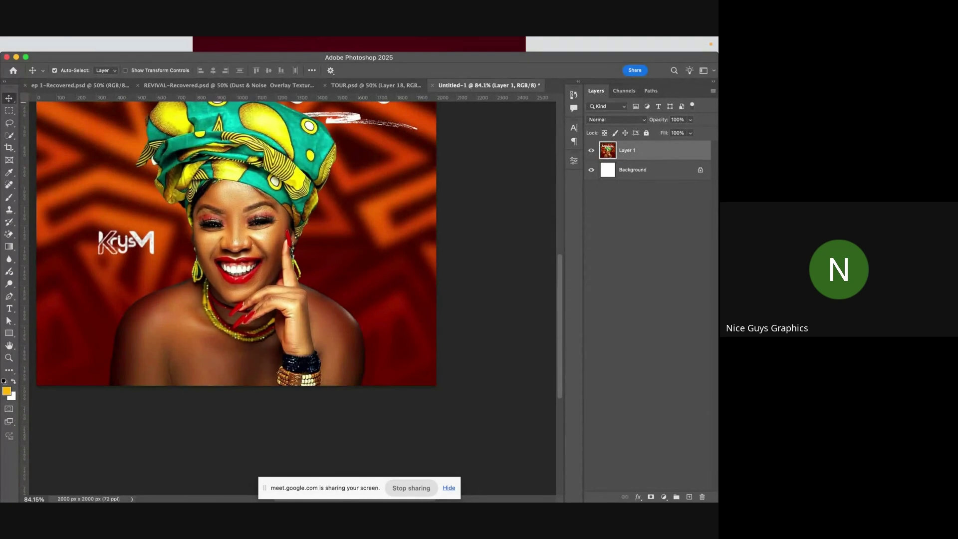
left_click_drag(215, 241, 276, 294)
scroll(251, 336, "up", 5)
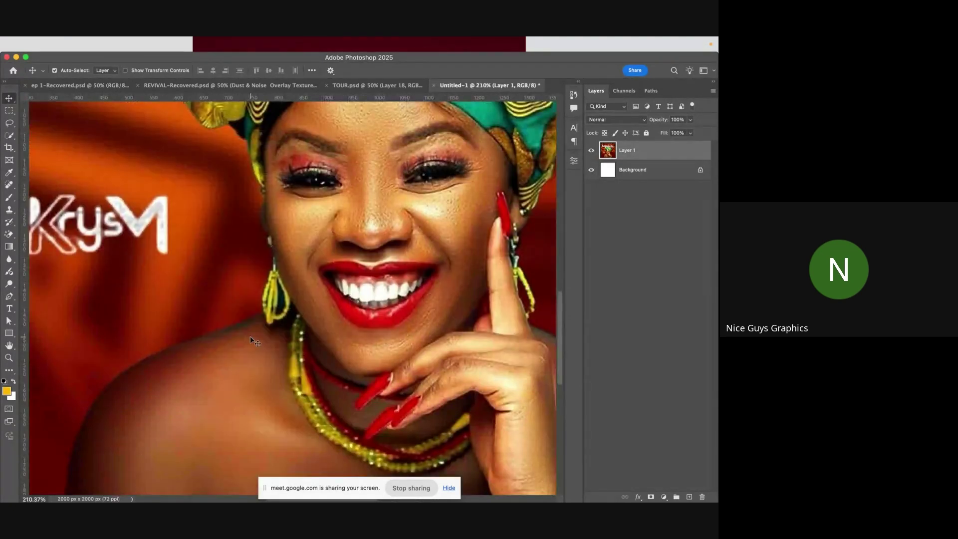
scroll(250, 336, "down", 3)
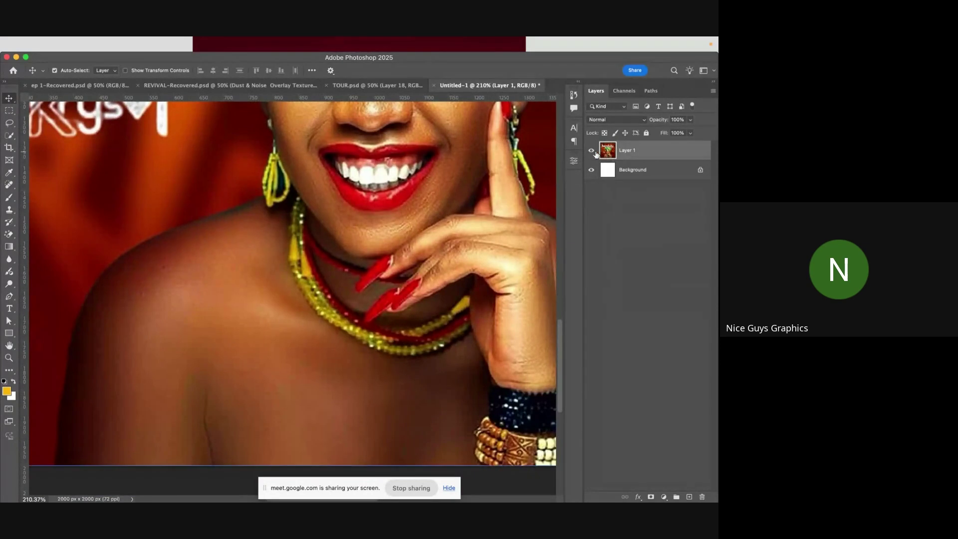
scroll(374, 311, "down", 3)
scroll(375, 311, "up", 3)
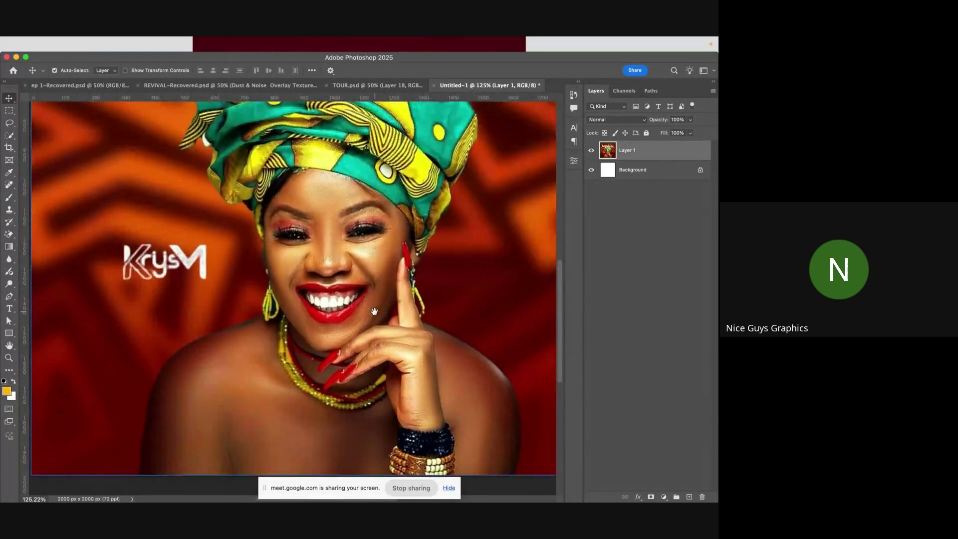
scroll(374, 312, "down", 5)
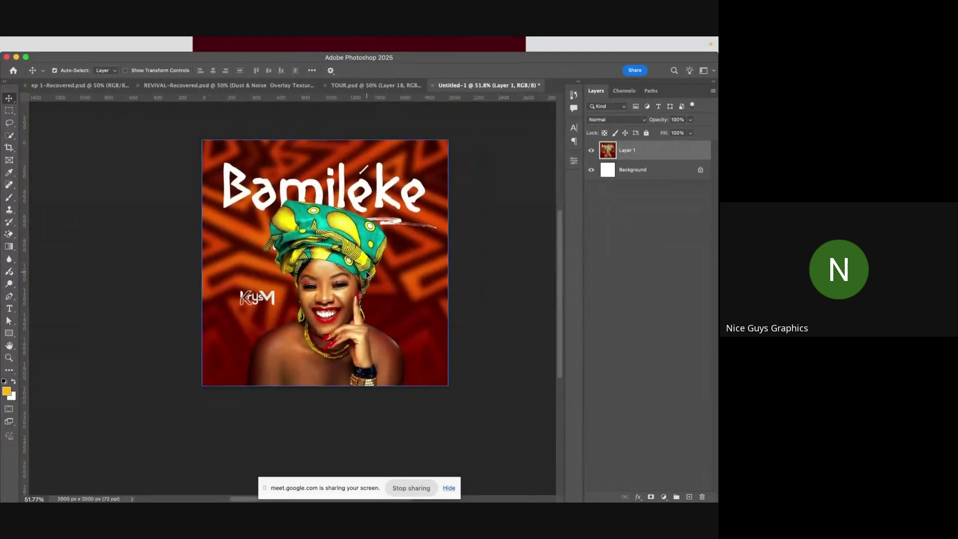
scroll(367, 274, "up", 2)
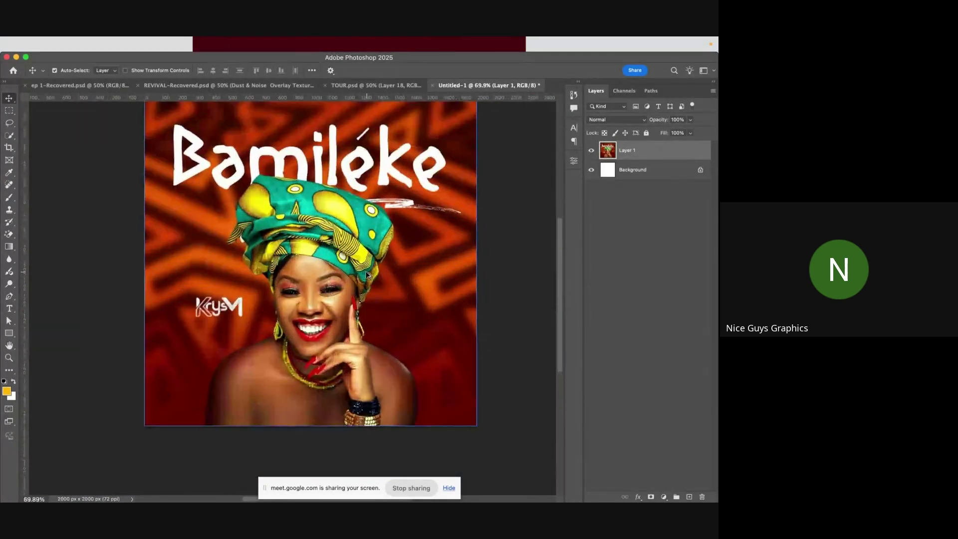
- Use the Quick Selection tool's Select Subject to select the woman and her headwrap
left_click(17, 136)
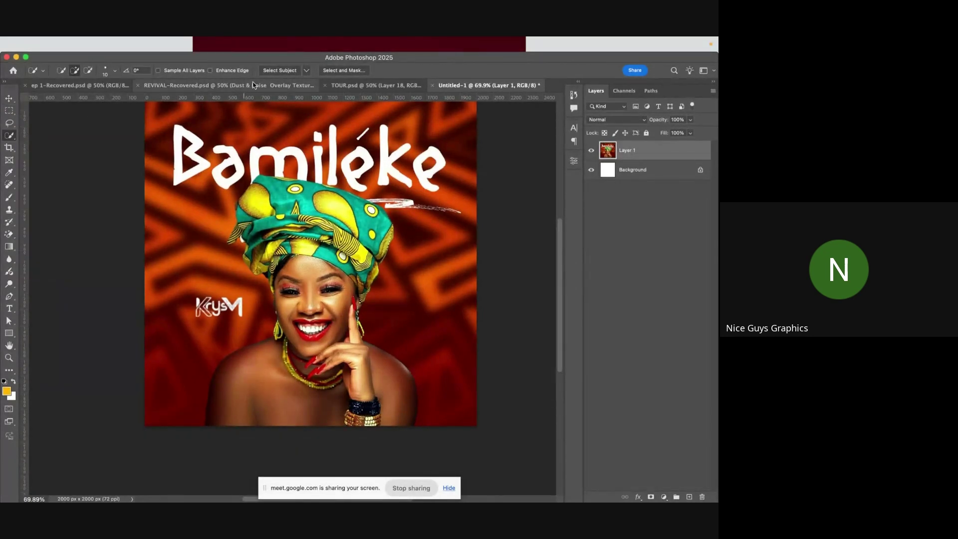
left_click(344, 200)
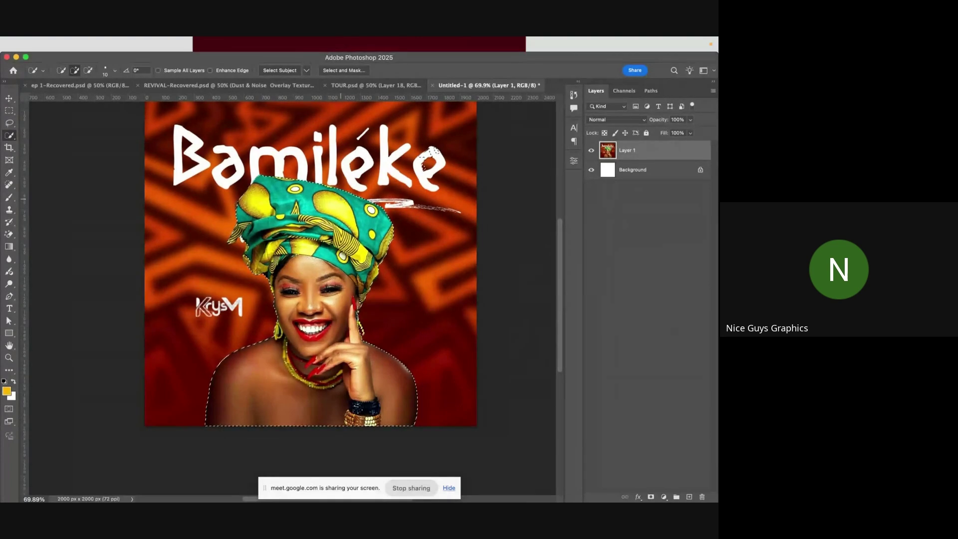
scroll(253, 258, "up", 3)
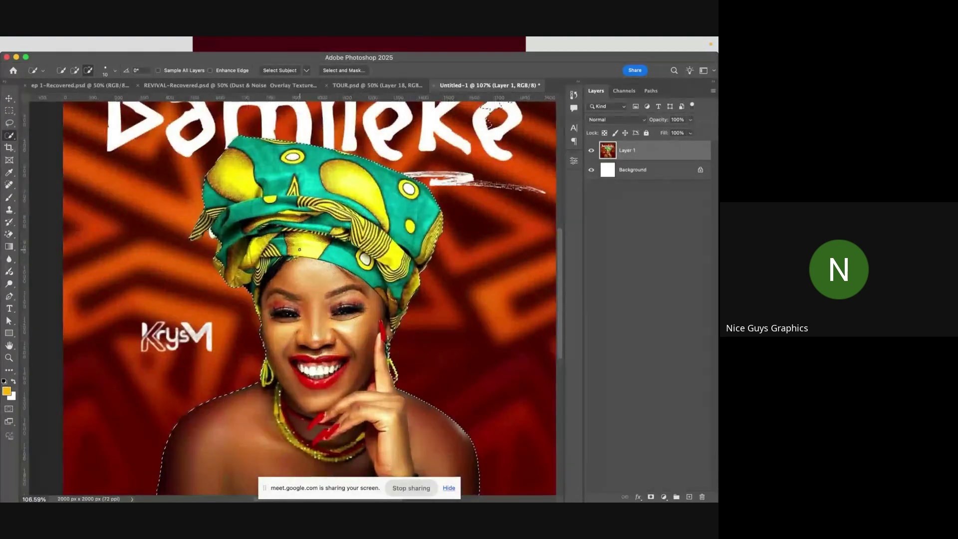
scroll(253, 258, "up", 5)
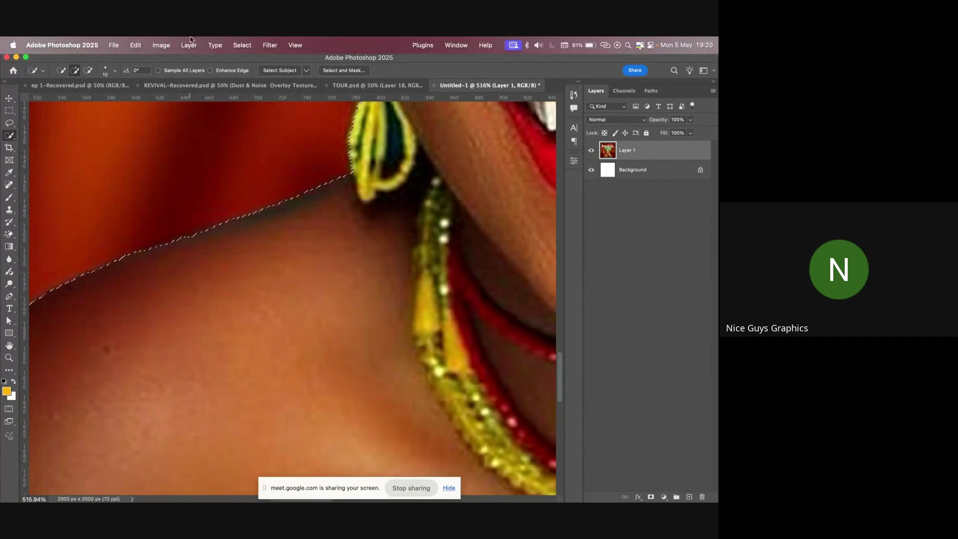
- Contract the subject selection by 3 pixels with Select > Modify > Contract
left_click(252, 44)
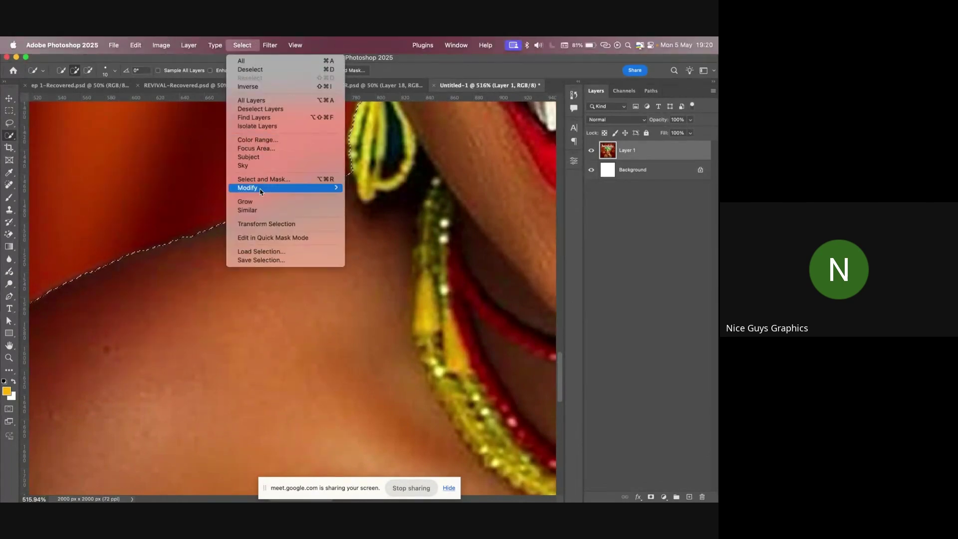
mouse_move(261, 187)
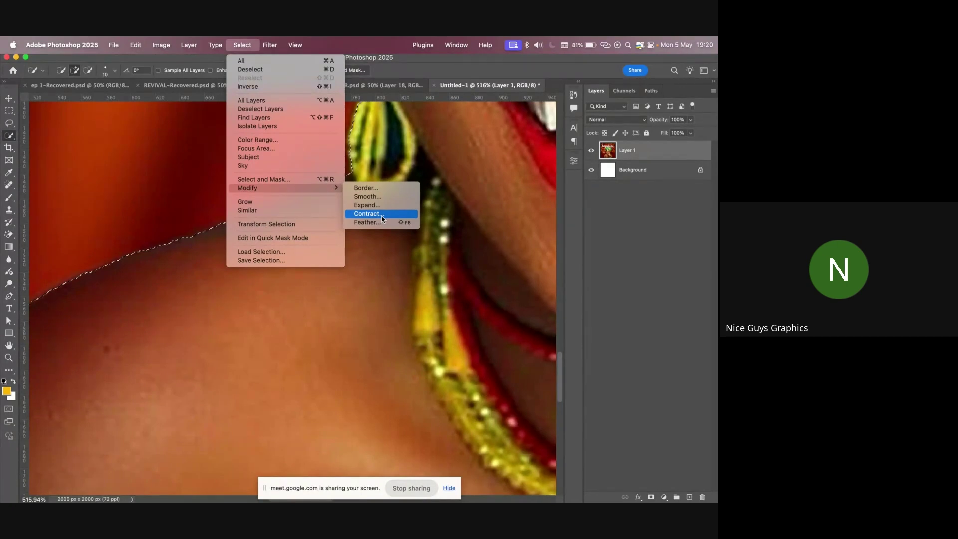
left_click(383, 218)
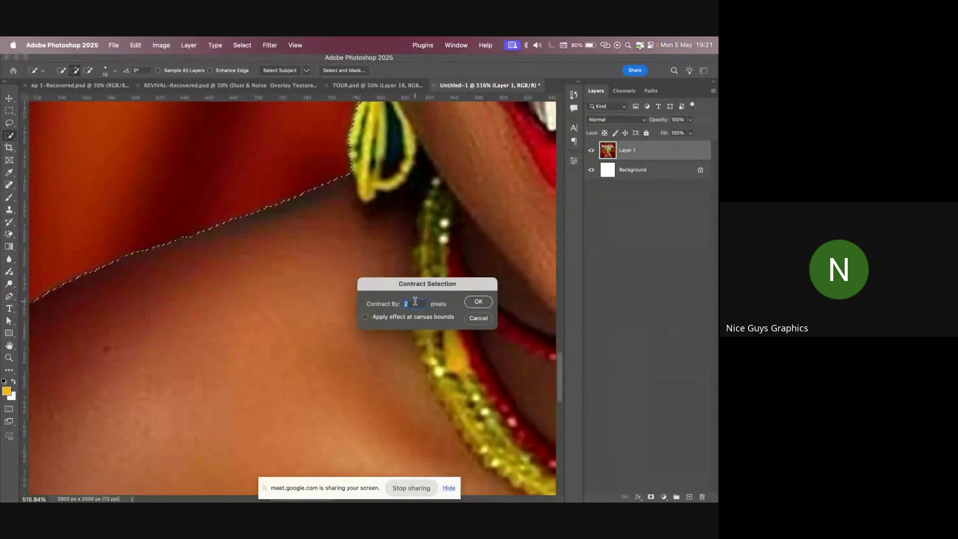
type("3")
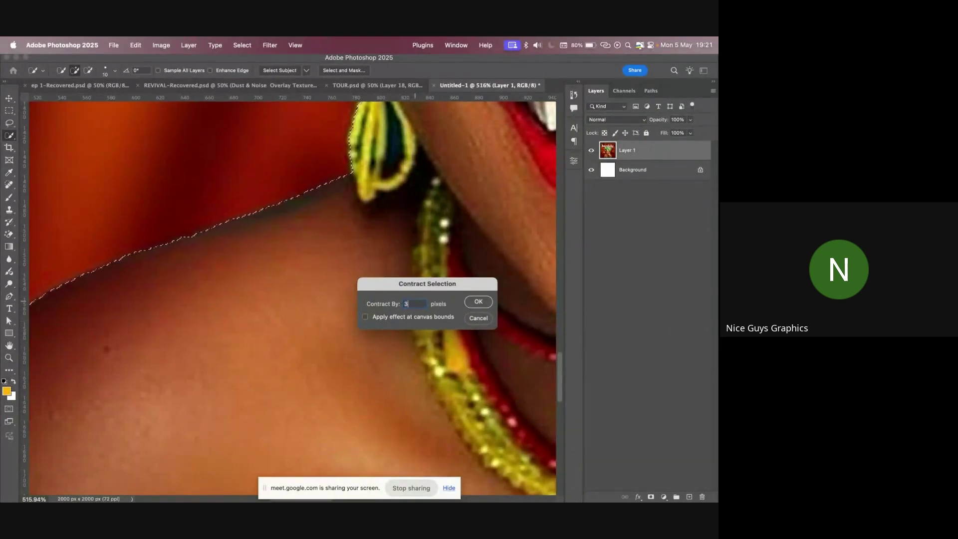
left_click(486, 302)
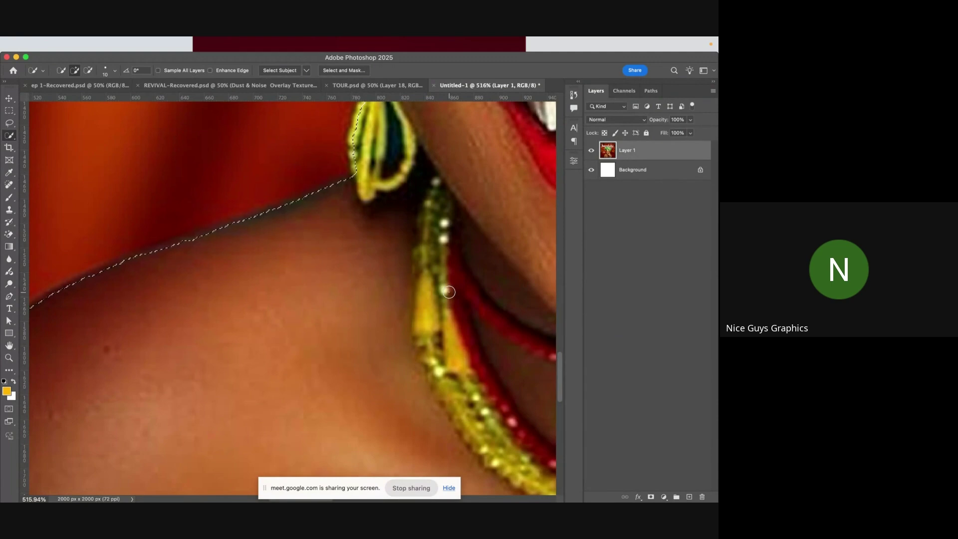
scroll(448, 292, "down", 5)
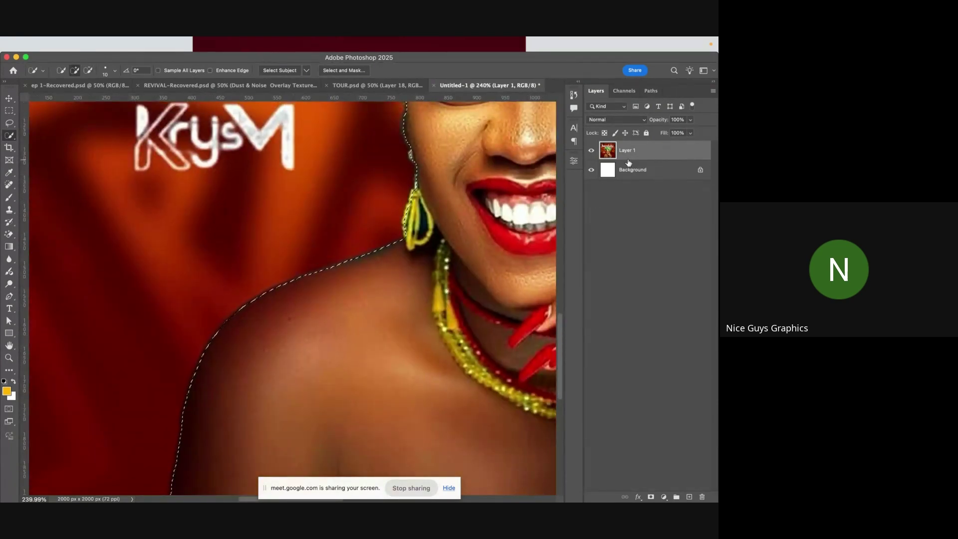
- Add a layer mask to Layer 1 from the selection, hiding the red backdrop
left_click(650, 496)
scroll(344, 319, "down", 3)
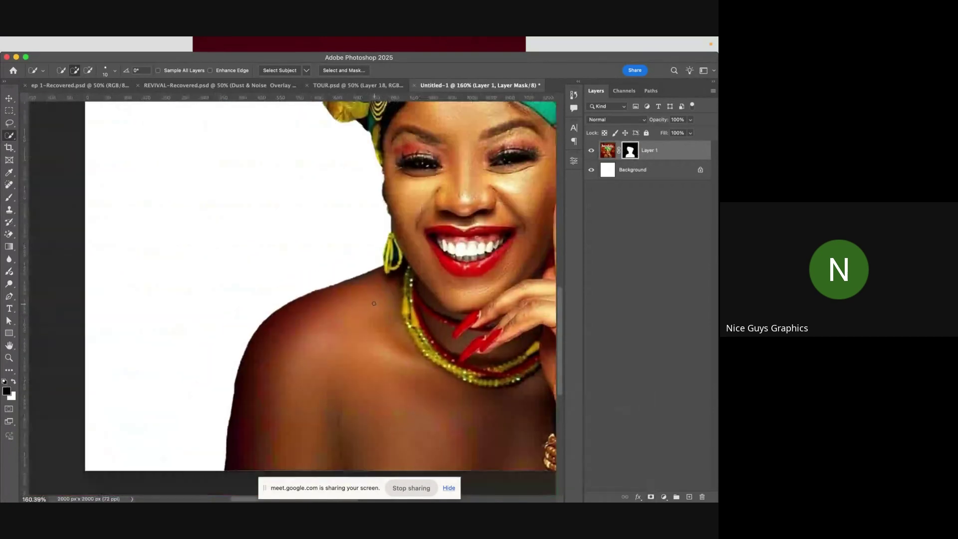
left_click_drag(353, 299, 179, 337)
scroll(179, 337, "right", 8)
scroll(179, 336, "down", 3)
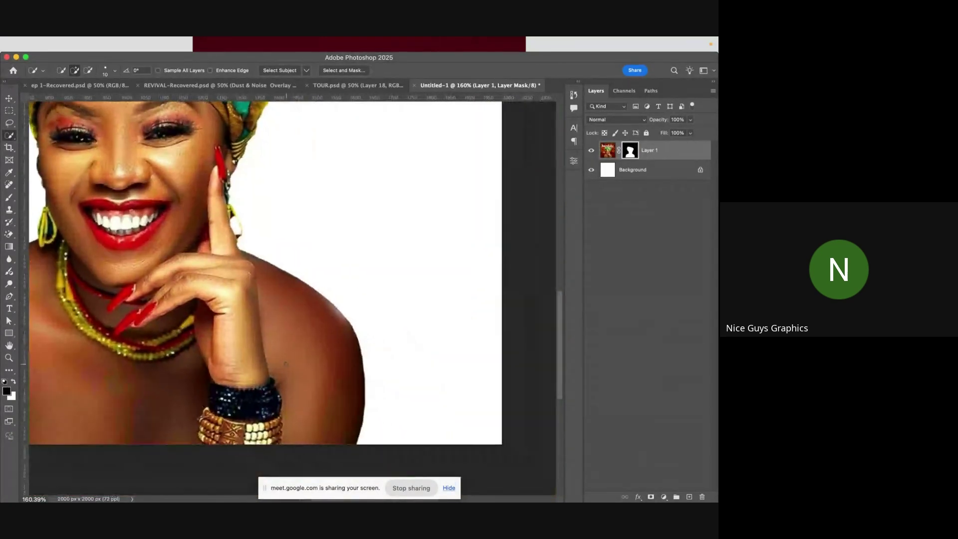
scroll(321, 300, "up", 6)
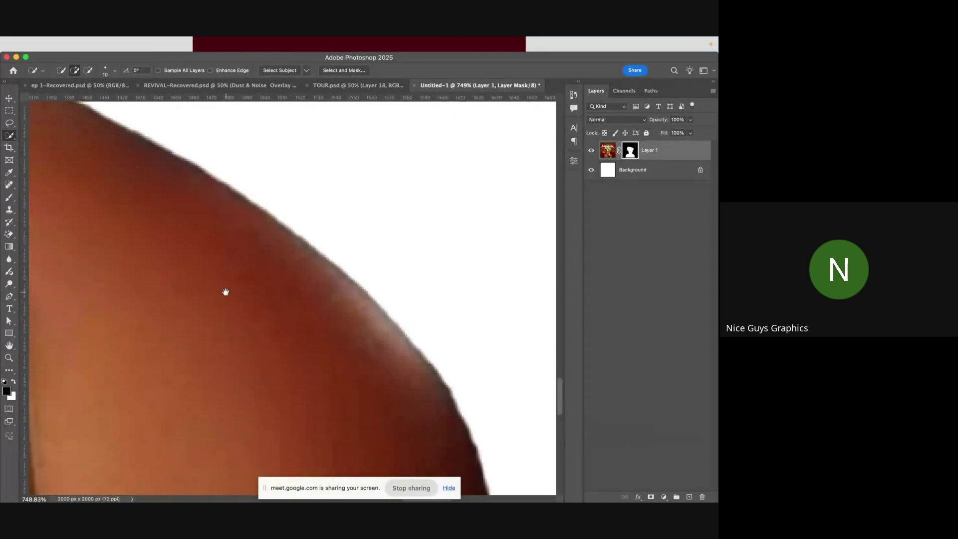
scroll(328, 278, "up", 3)
scroll(329, 279, "down", 5)
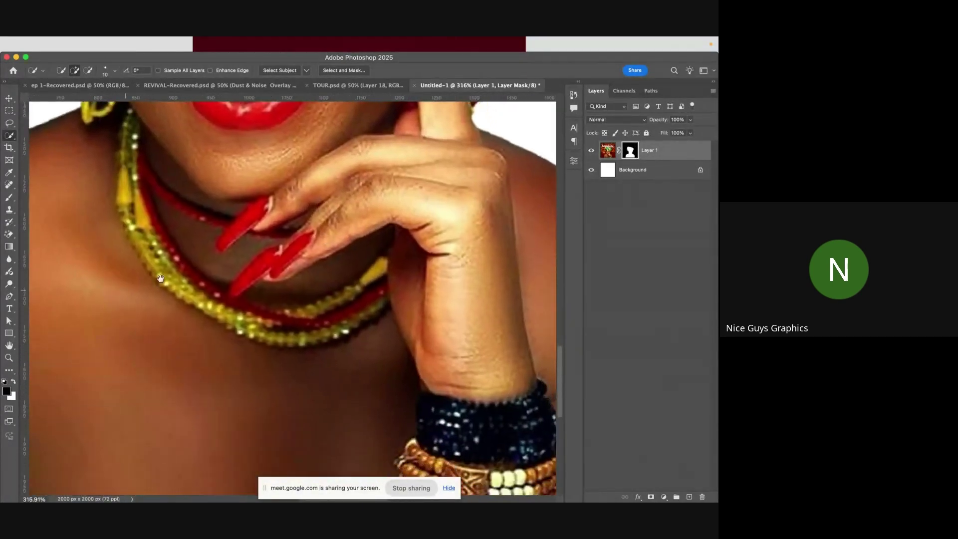
- Check the face and shoulder edges, then load the mask outline as a selection
scroll(319, 231, "left", 10)
scroll(320, 231, "up", 3)
left_click_drag(326, 299, 298, 306)
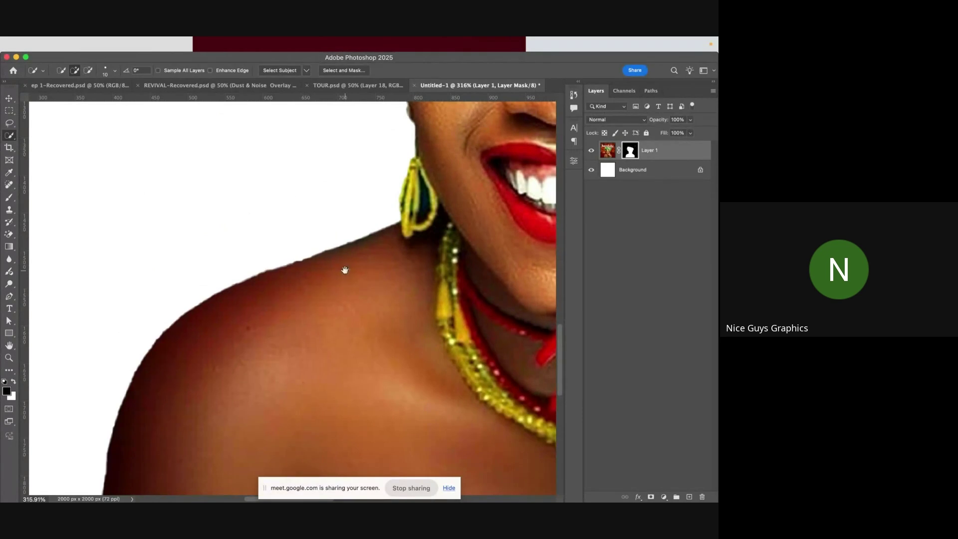
mouse_move(344, 270)
left_mouse_down()
mouse_move(256, 330)
mouse_move(282, 298)
left_mouse_up()
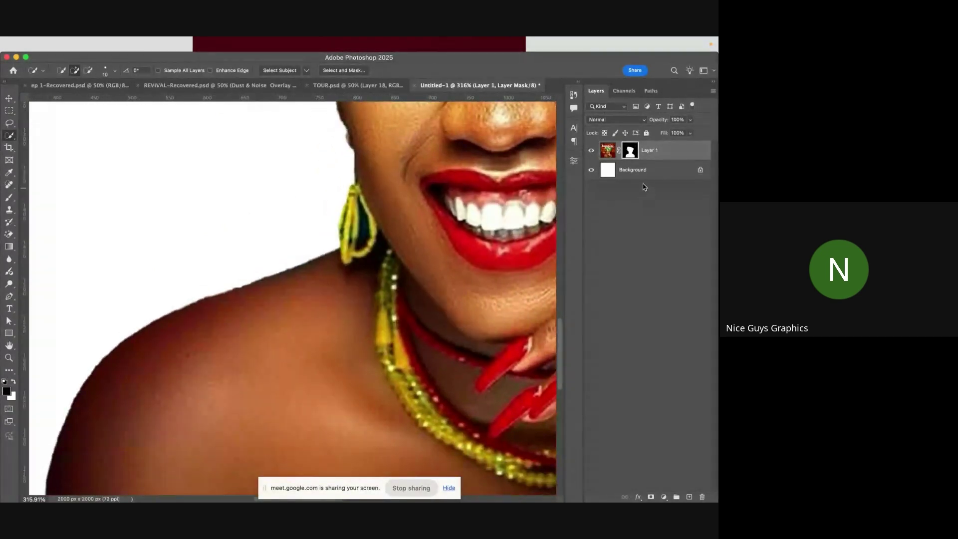
left_click(630, 152, "super")
scroll(337, 262, "down", 1)
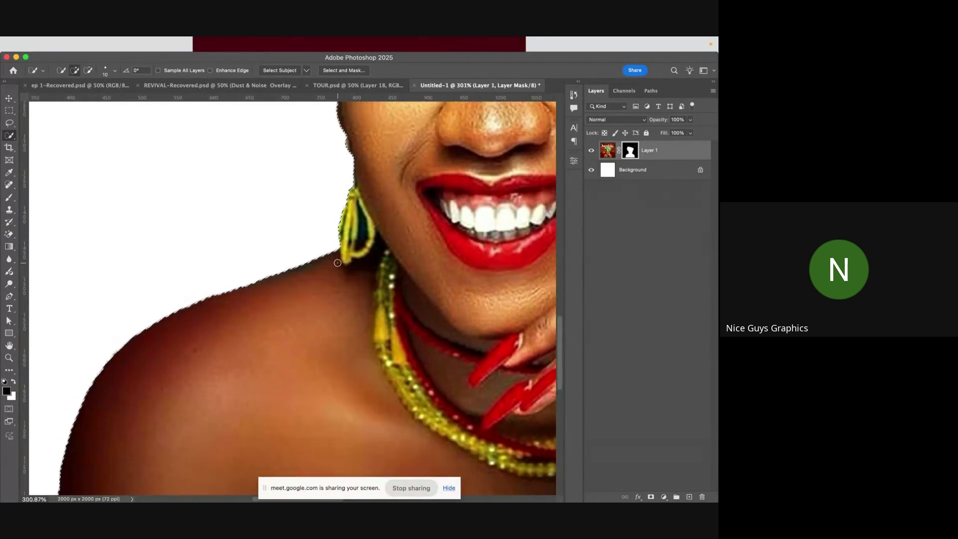
- Contract the selection by 1 more pixel with Select > Modify > Contract
left_click(239, 41)
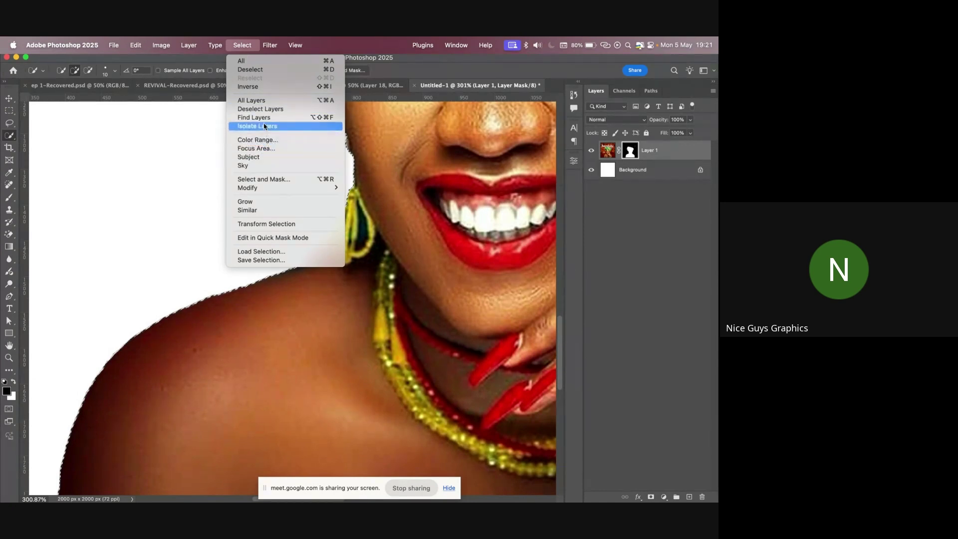
mouse_move(256, 190)
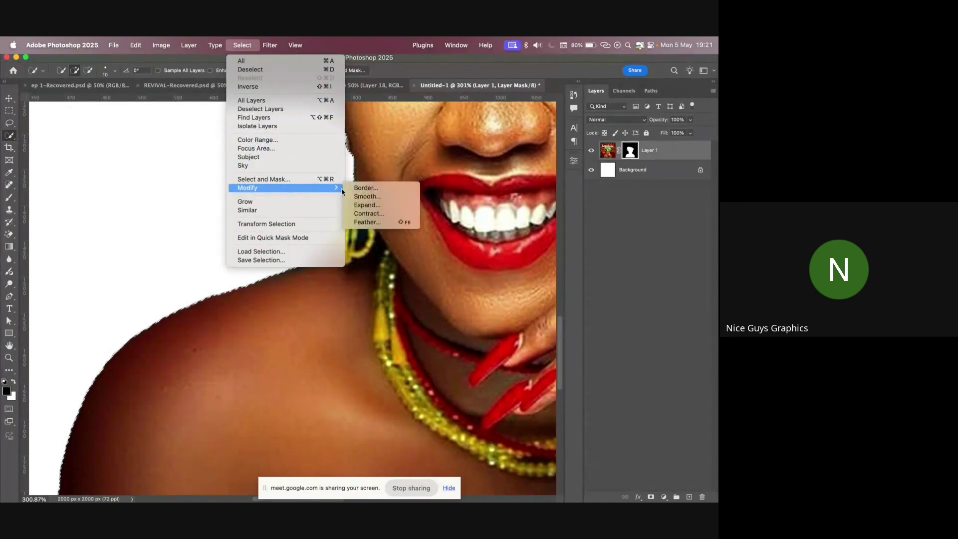
left_click(376, 215)
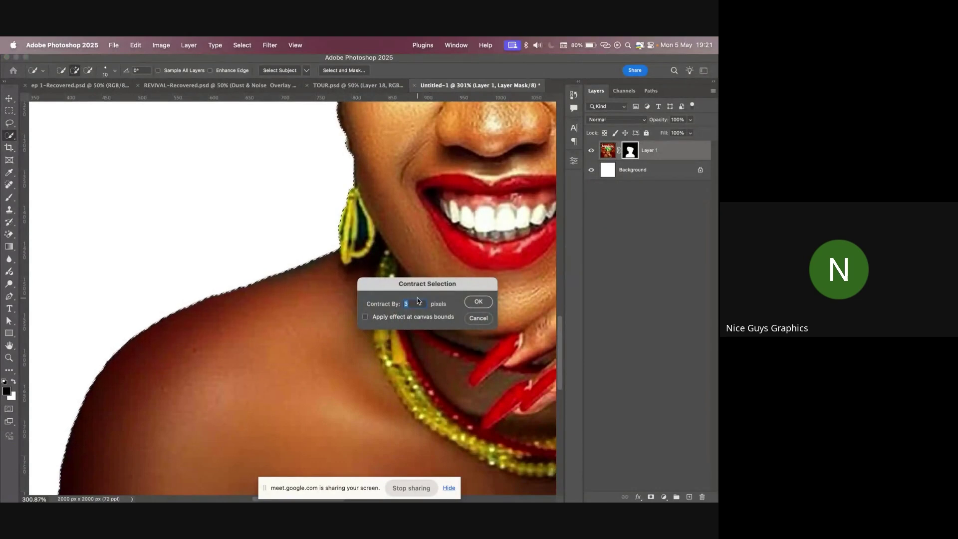
type("1")
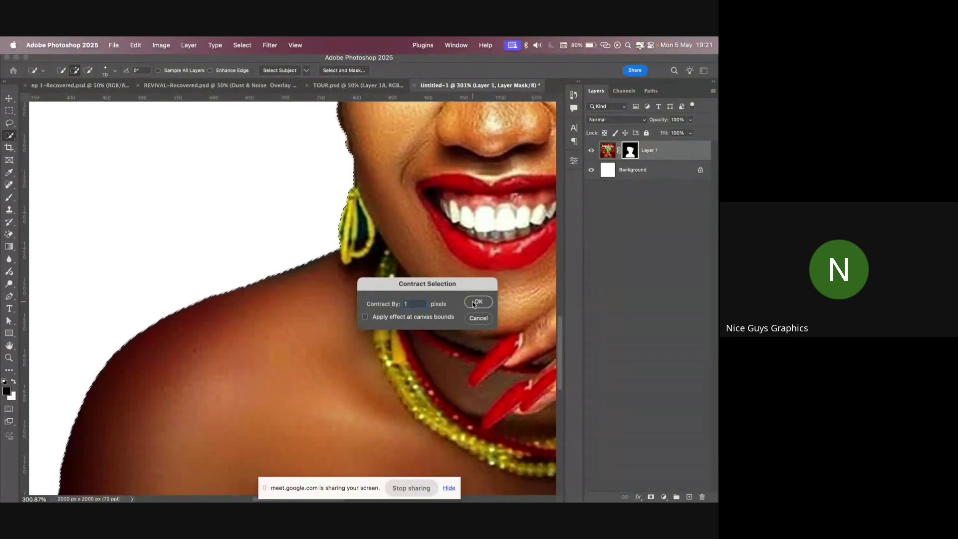
left_click(476, 303)
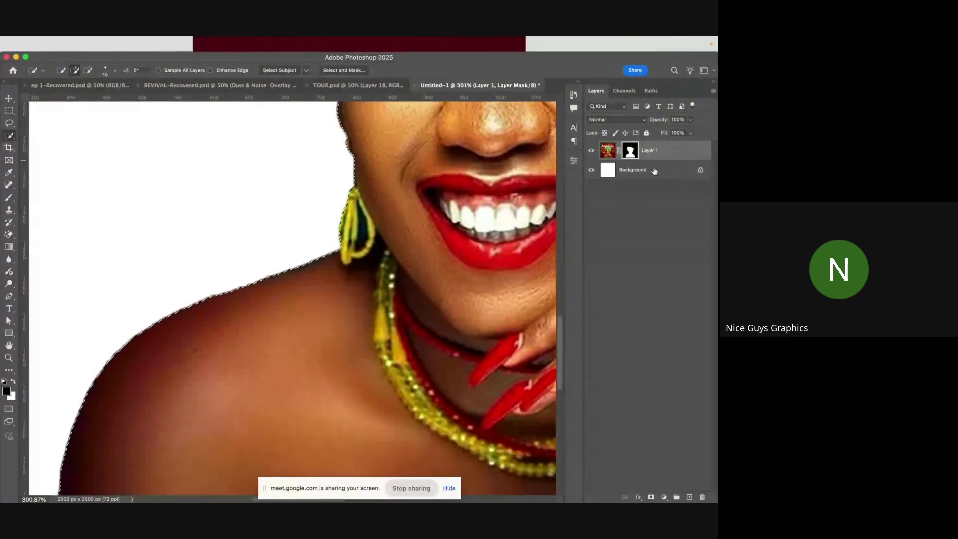
- Pan across the face, shoulder and necklace to inspect the contracted selection
key("alt")
scroll(243, 353, "down", 3)
scroll(261, 334, "up", 5)
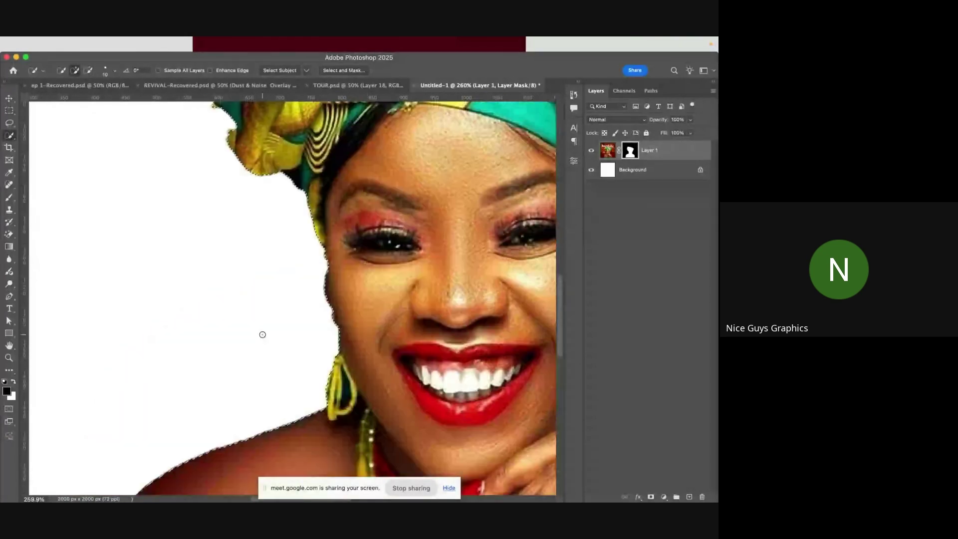
scroll(261, 334, "down", 4)
scroll(291, 257, "down", 1)
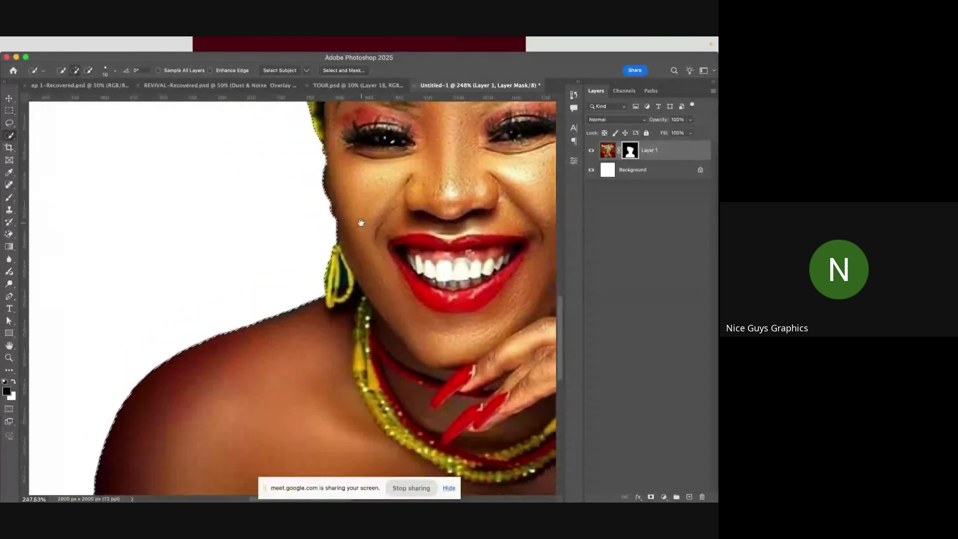
scroll(291, 274, "up", 4)
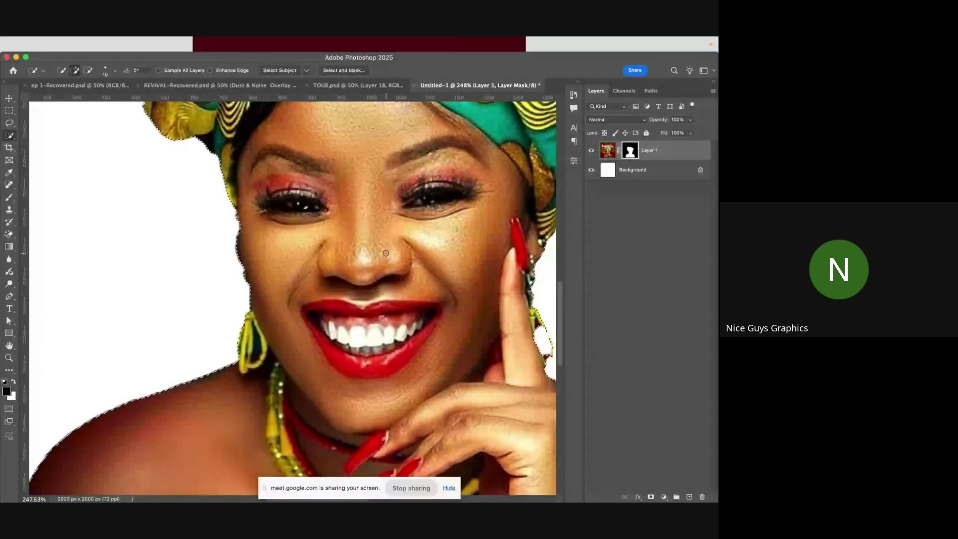
left_click_drag(386, 253, 201, 267)
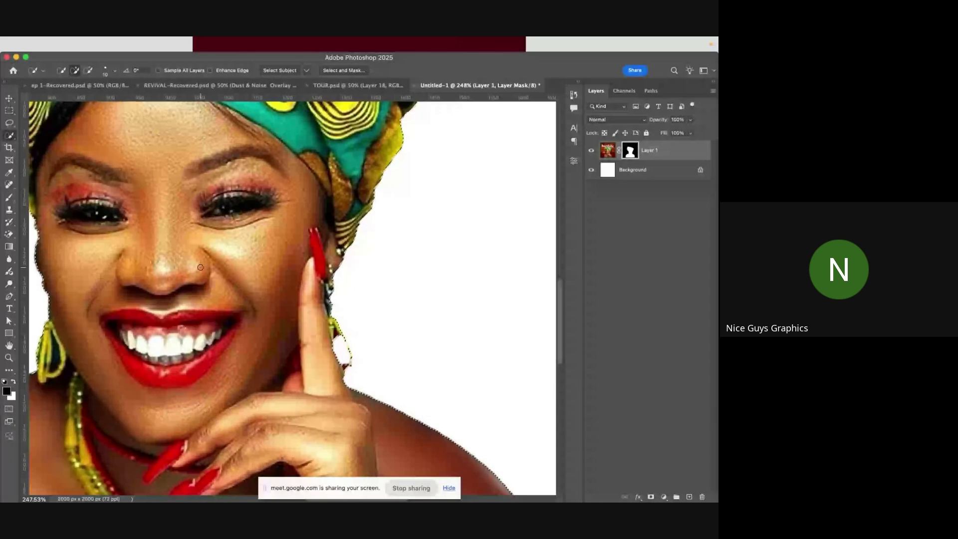
mouse_move(95, 402)
left_mouse_down()
mouse_move(203, 374)
mouse_move(268, 329)
mouse_move(299, 299)
mouse_move(254, 236)
mouse_move(223, 242)
mouse_move(261, 269)
left_mouse_up()
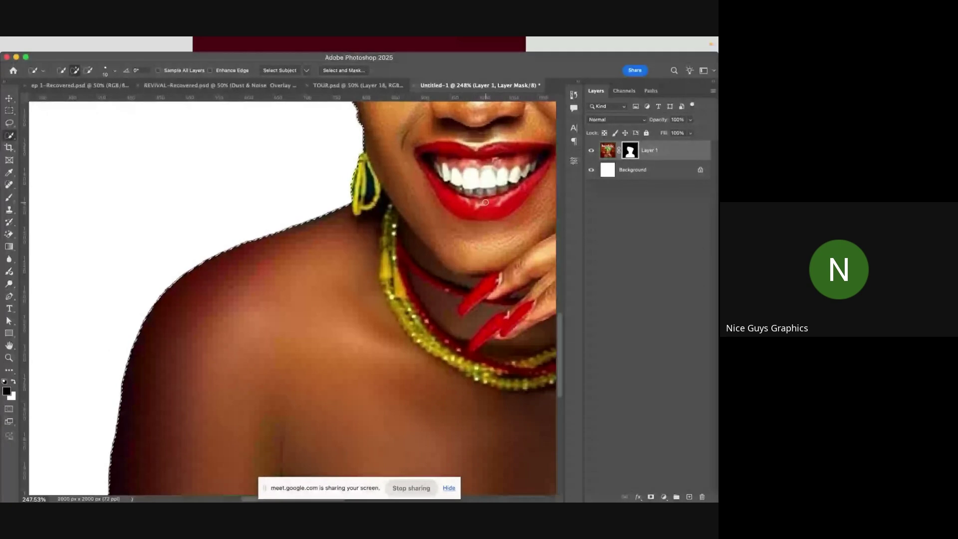
- Pick the Brush tool, deselect, and set the brush size to about 83 px
left_click(9, 198)
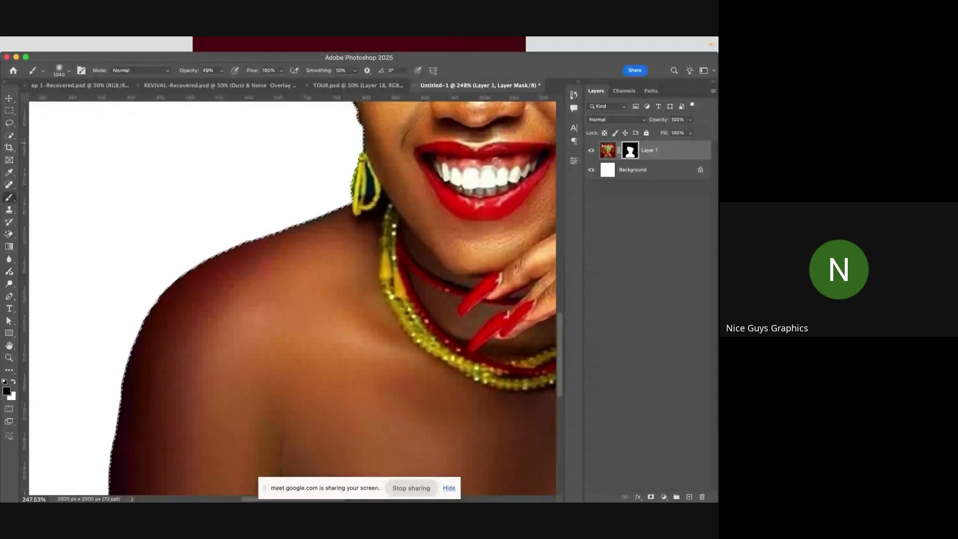
key("super+d")
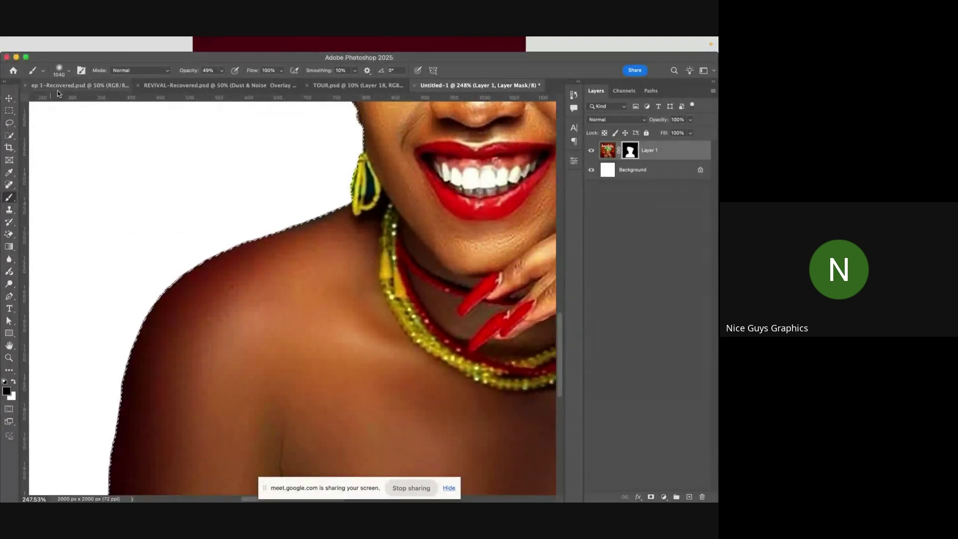
left_click(68, 70)
left_click(85, 100)
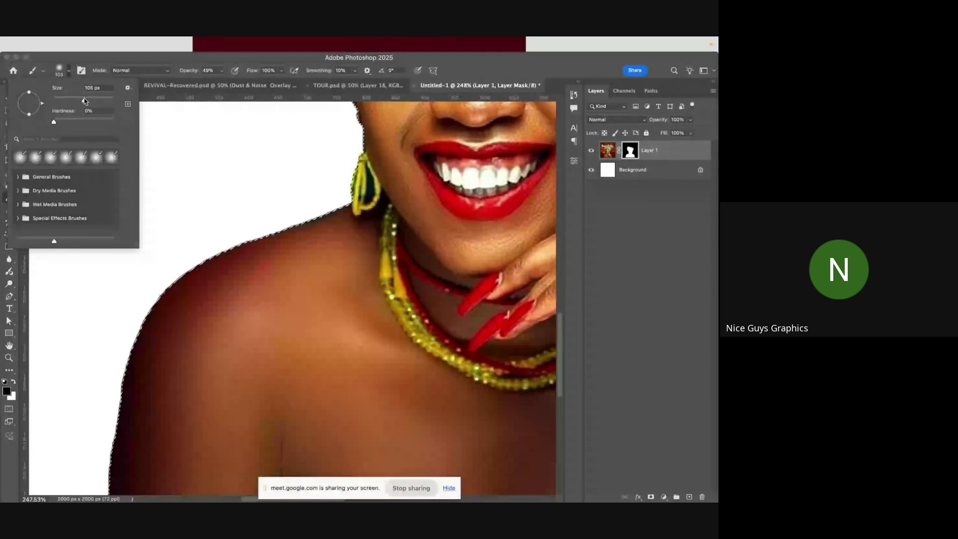
left_click_drag(80, 102, 78, 101)
left_click(182, 73)
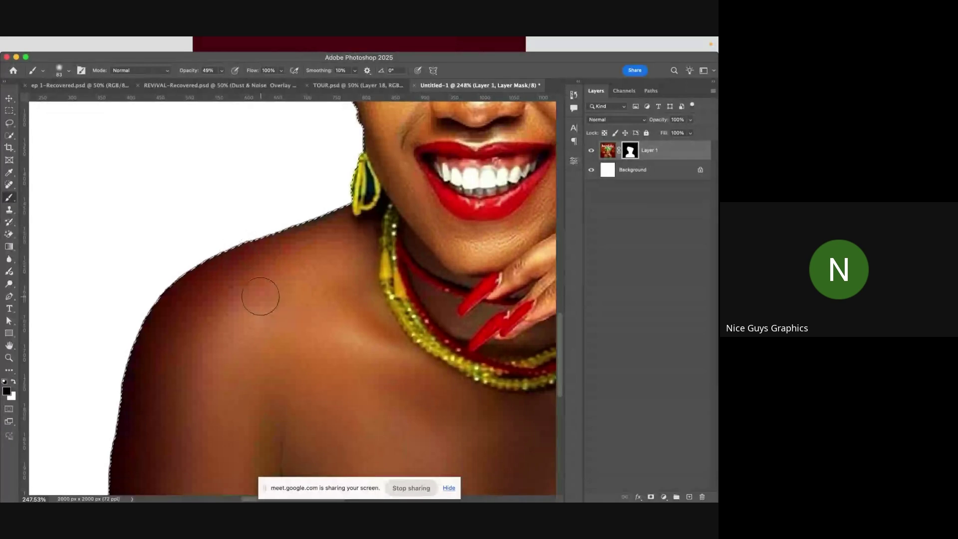
- Invert the selection onto the background and raise brush opacity to 100%
mouse_move(179, 38)
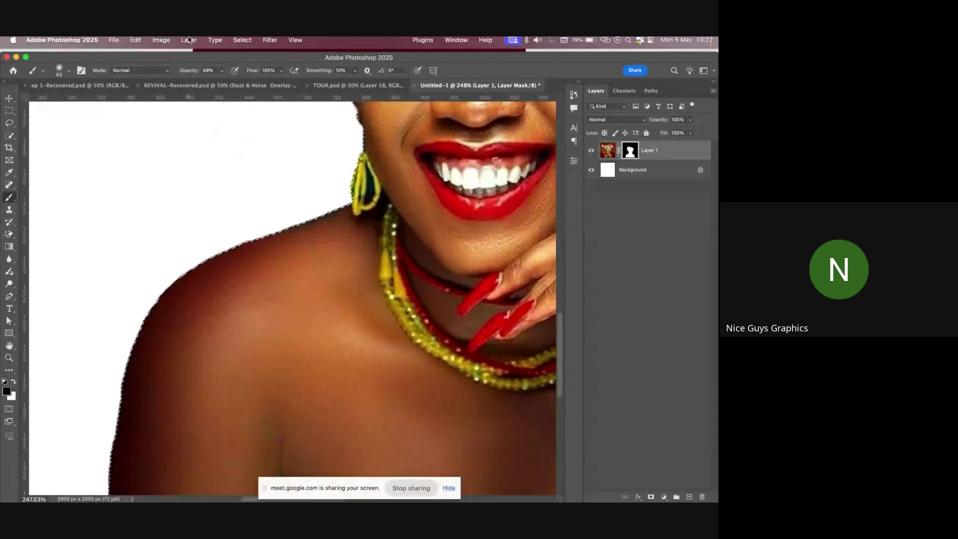
left_click(241, 45)
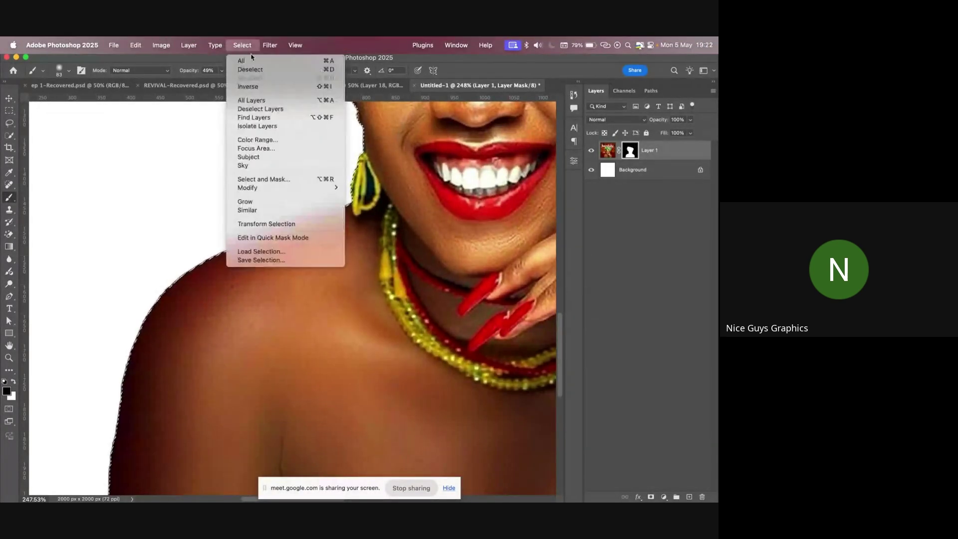
left_click(281, 88)
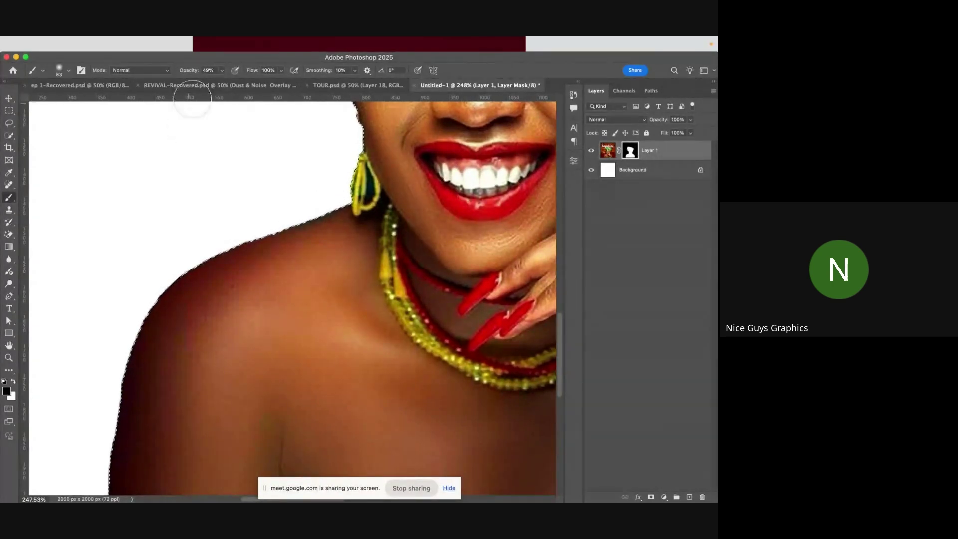
left_click(221, 70)
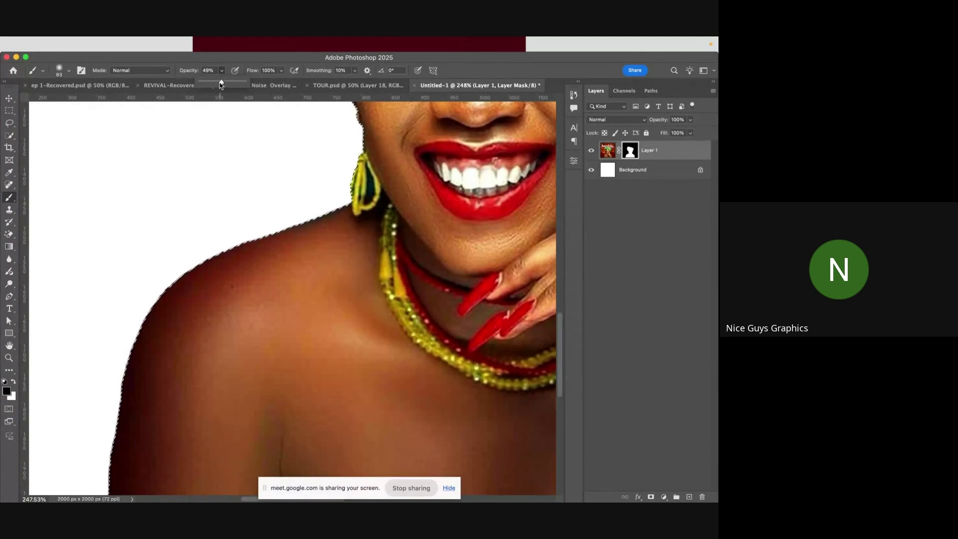
left_click_drag(221, 81, 248, 82)
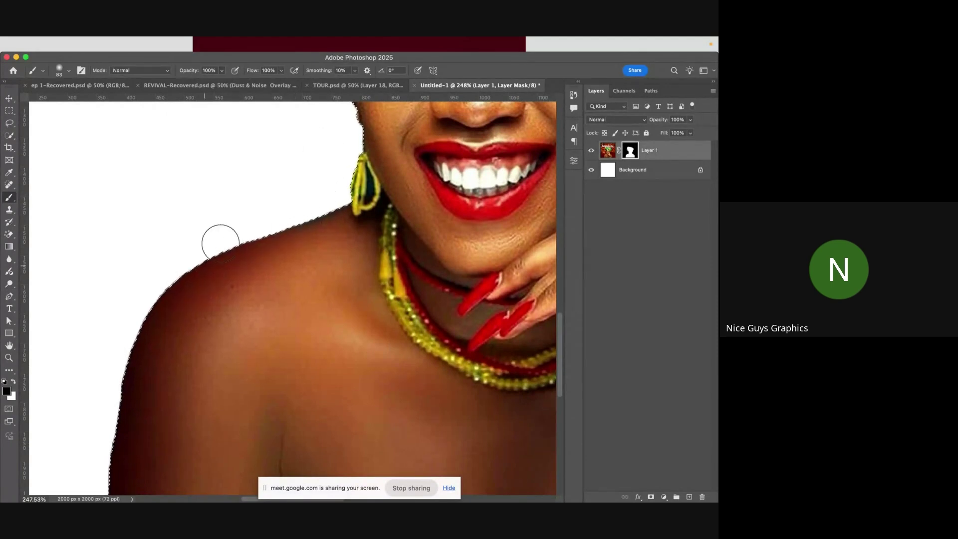
- Paint along the right shoulder edge to clean it against the background
scroll(127, 276, "down", 5)
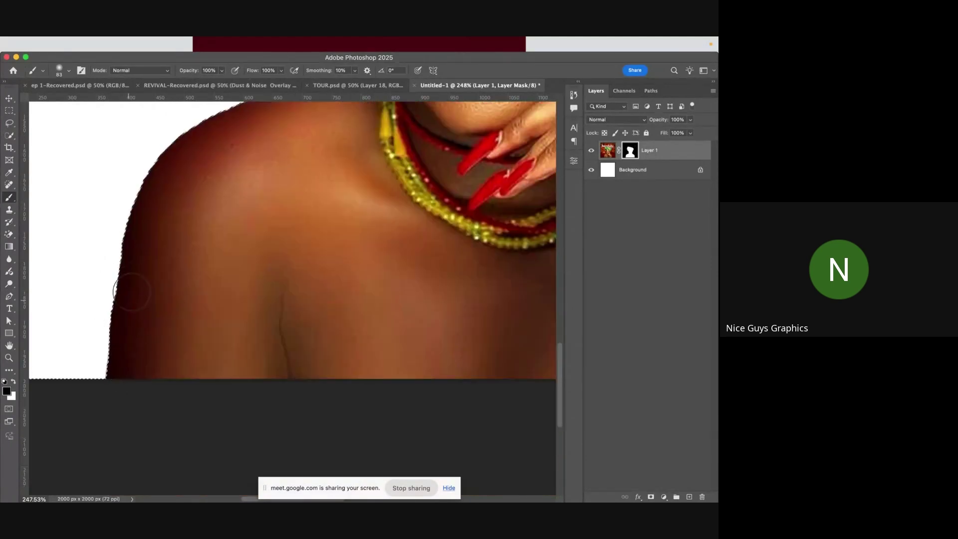
left_click_drag(280, 142, 115, 267)
mouse_move(463, 279)
left_mouse_down()
mouse_move(364, 284)
mouse_move(134, 212)
mouse_move(188, 212)
left_mouse_up()
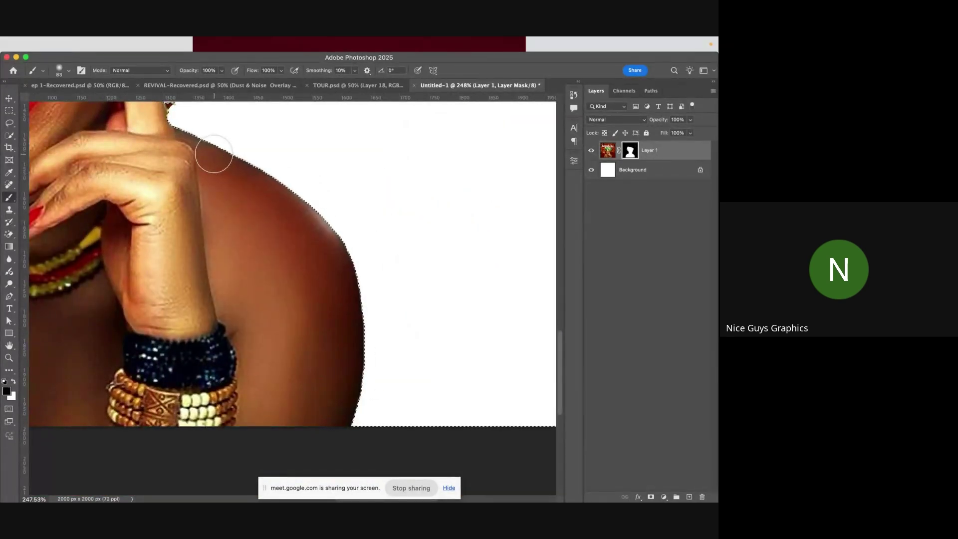
scroll(209, 169, "up", 5)
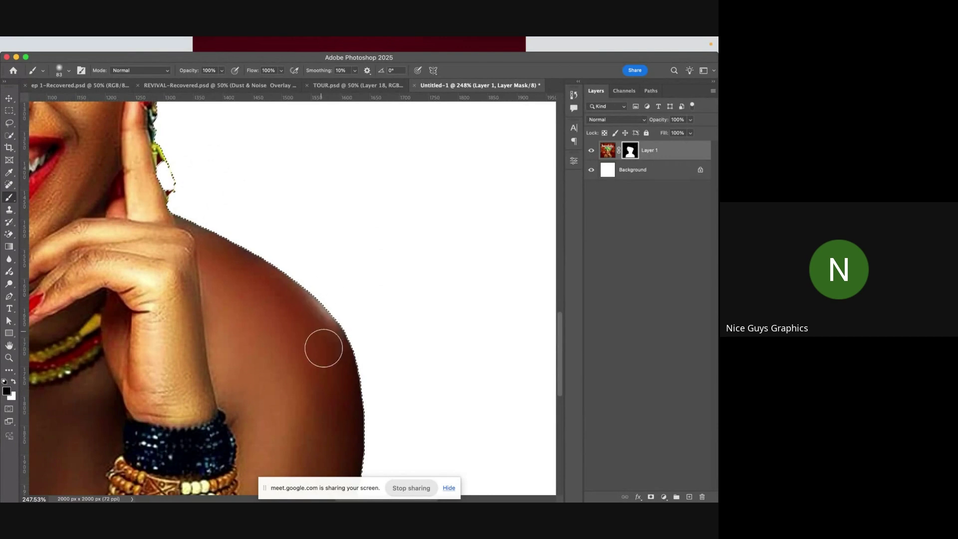
left_click_drag(349, 338, 401, 204)
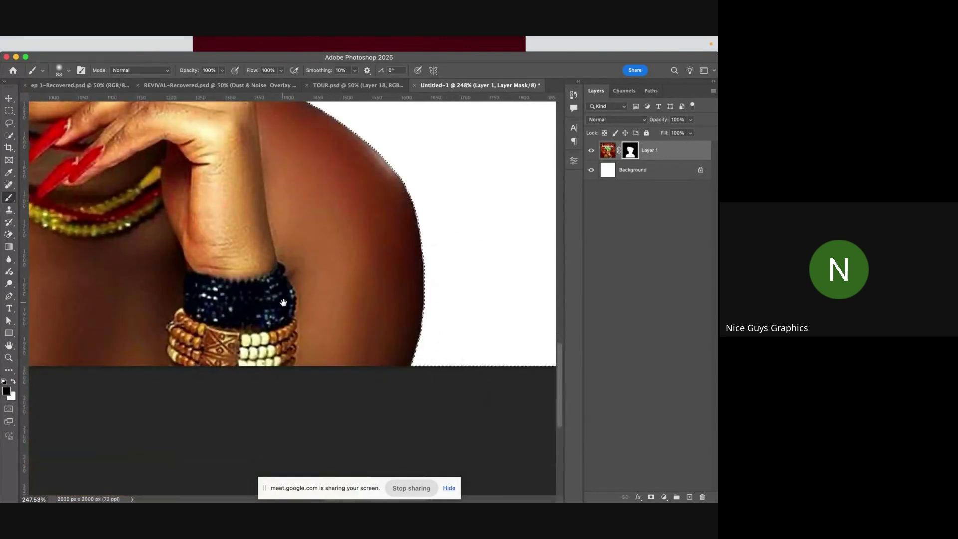
- Zoom and pan out to review the whole portrait and cleaned shoulder edge
scroll(395, 321, "left", 15)
scroll(396, 321, "up", 4)
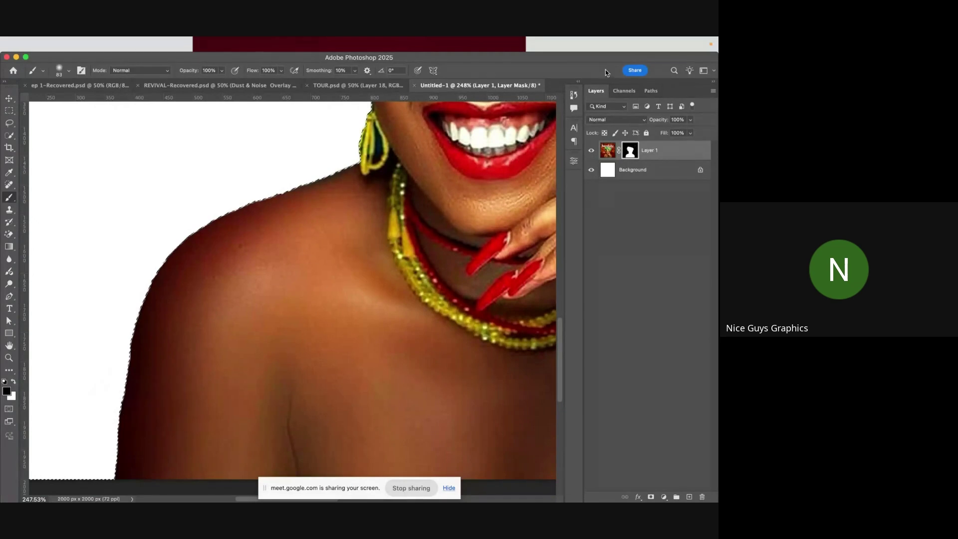
scroll(379, 210, "down", 1)
scroll(379, 209, "down", 3)
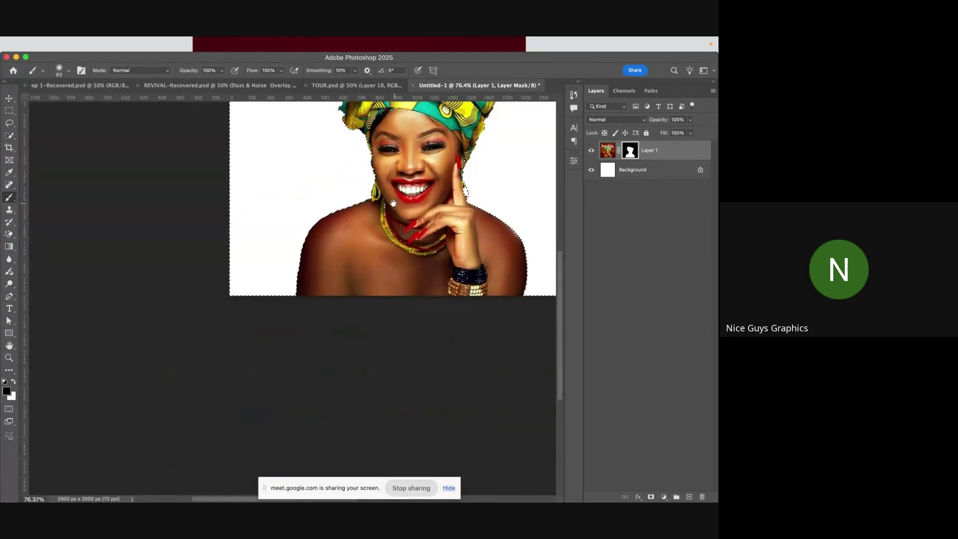
scroll(379, 210, "up", 1)
left_click_drag(318, 154, 351, 219)
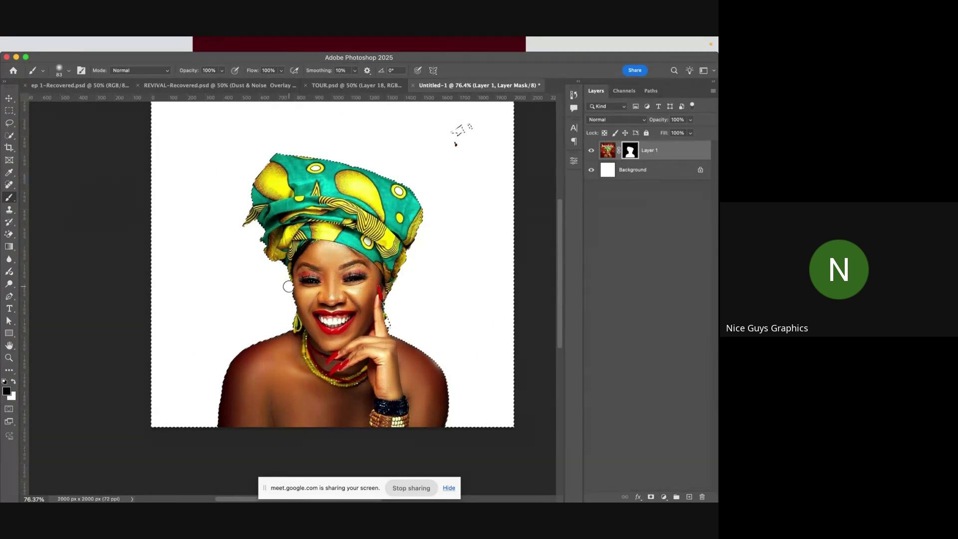
scroll(269, 325, "up", 4)
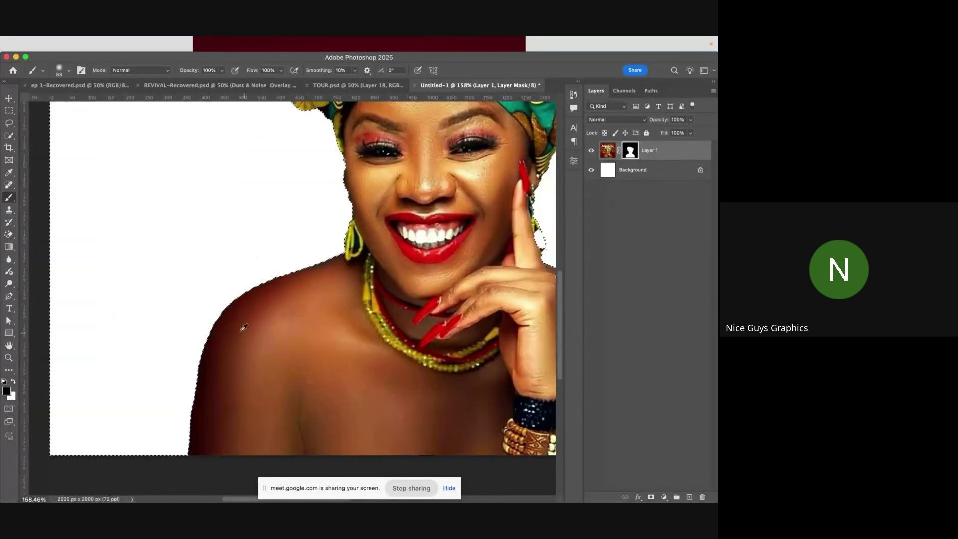
scroll(210, 313, "up", 5)
scroll(275, 271, "down", 7)
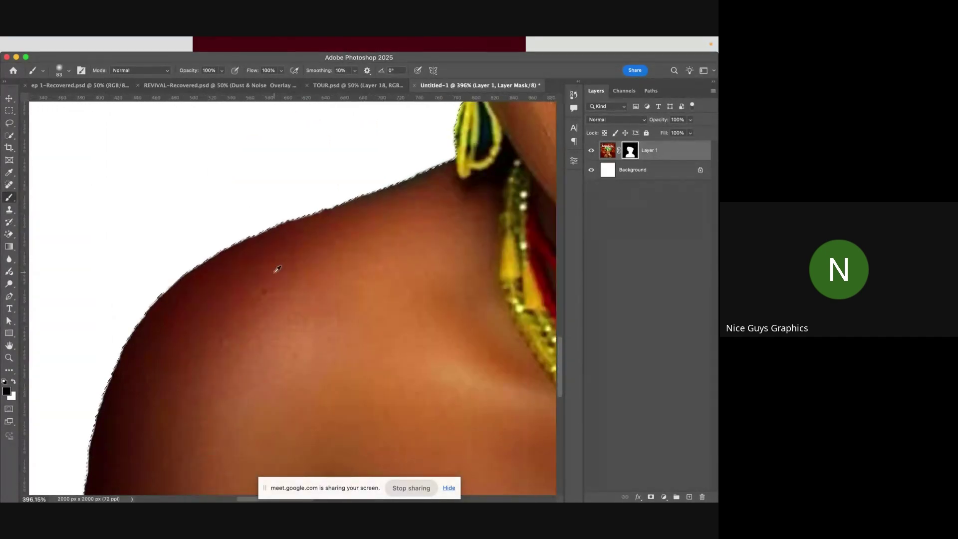
scroll(277, 269, "down", 2)
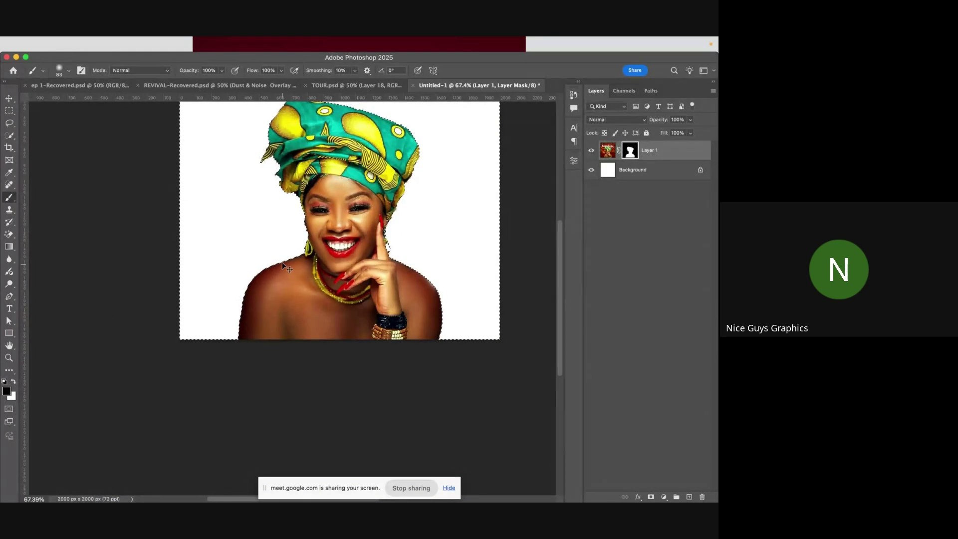
scroll(200, 291, "up", 3)
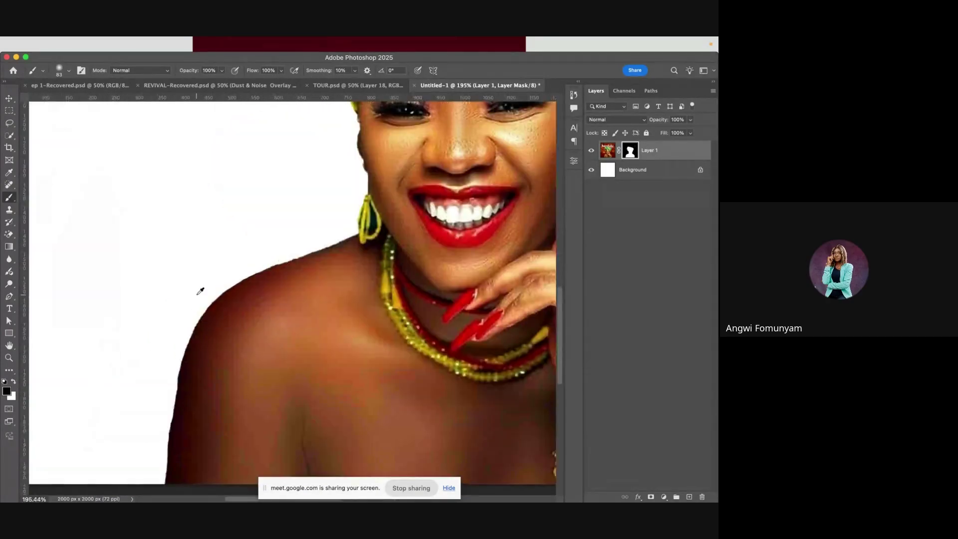
scroll(312, 257, "up", 3)
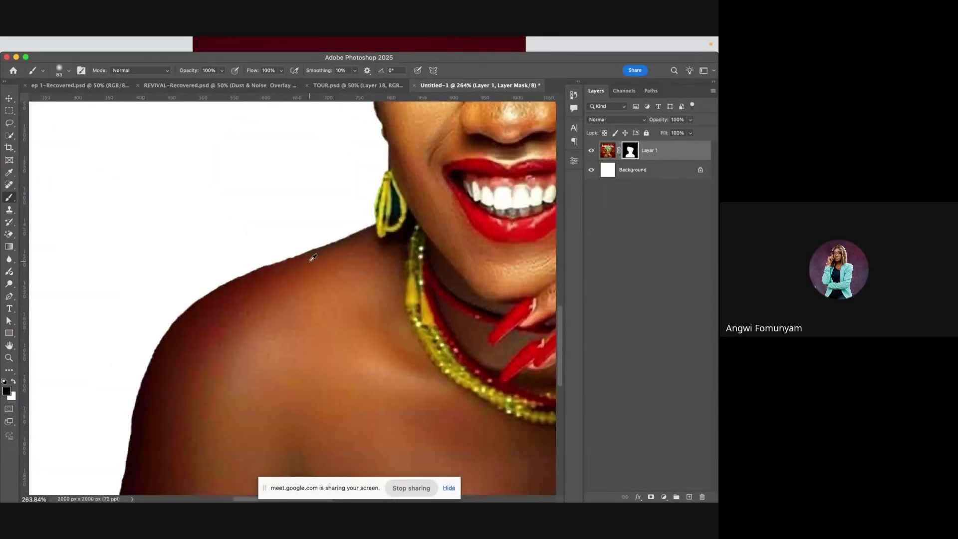
scroll(313, 257, "down", 2)
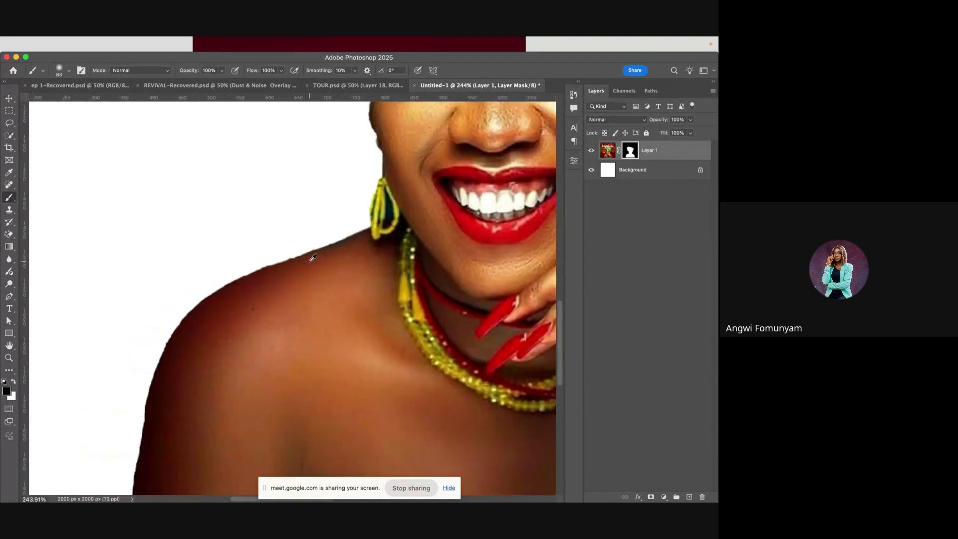
scroll(313, 257, "up", 2)
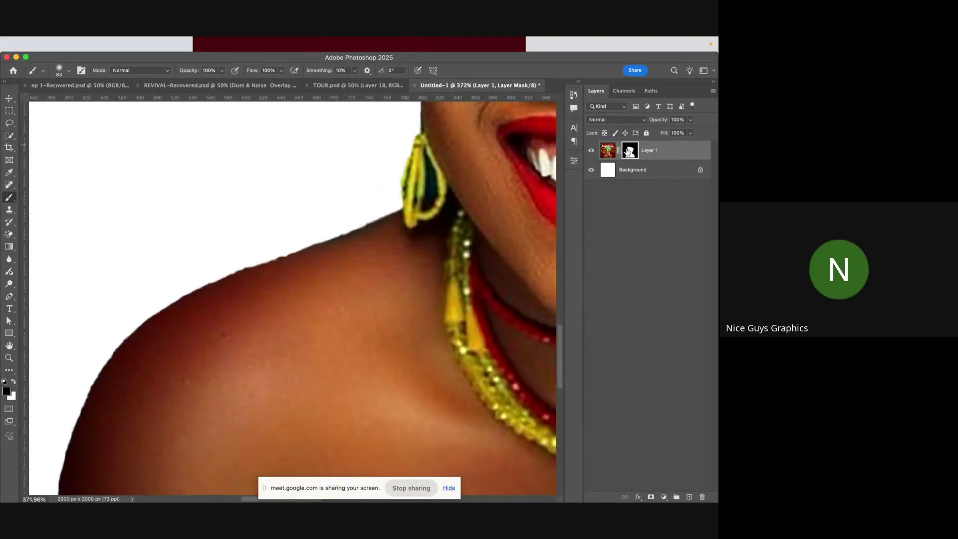
- Disable Layer 1's mask and start a Pen path from the earring along the left shoulder
left_click(629, 150, "shift")
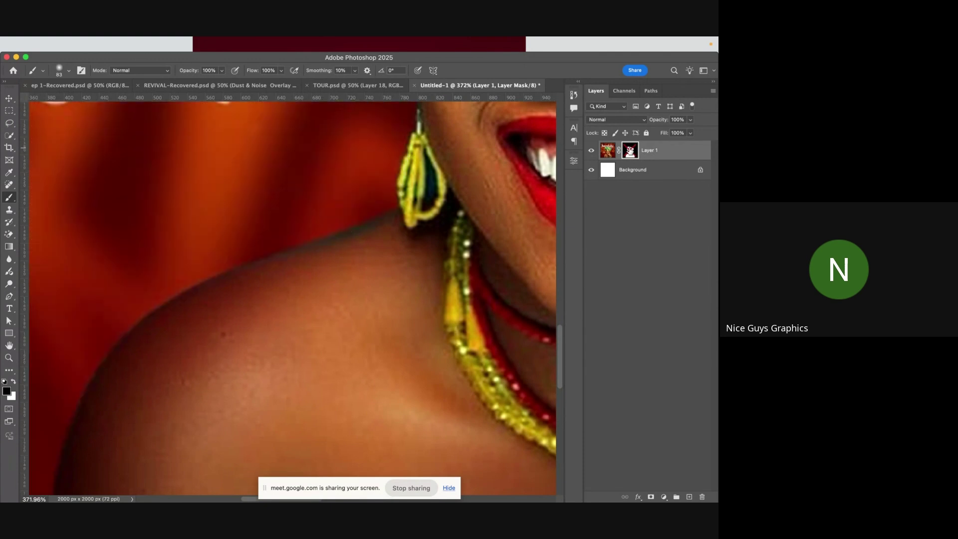
left_click(9, 298)
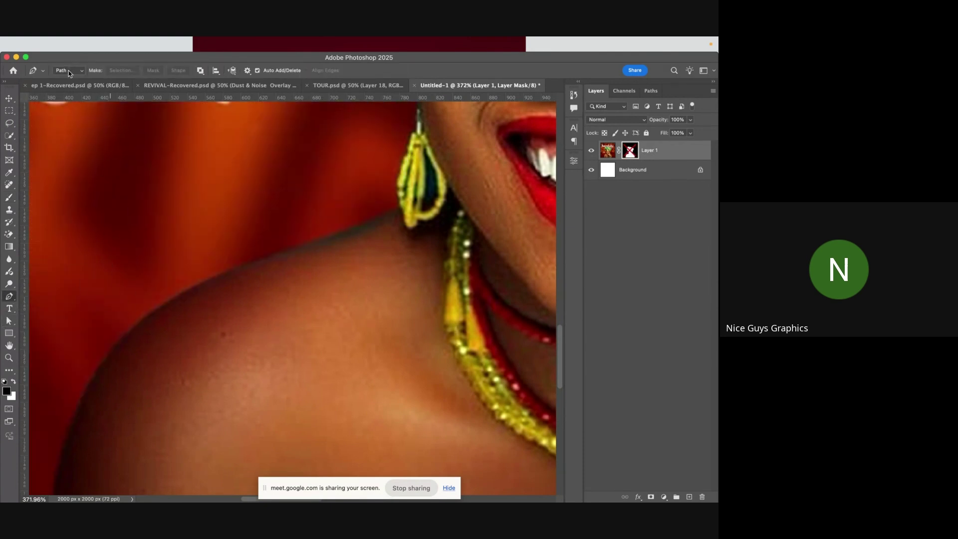
left_click(402, 213)
left_click_drag(236, 274, 185, 297)
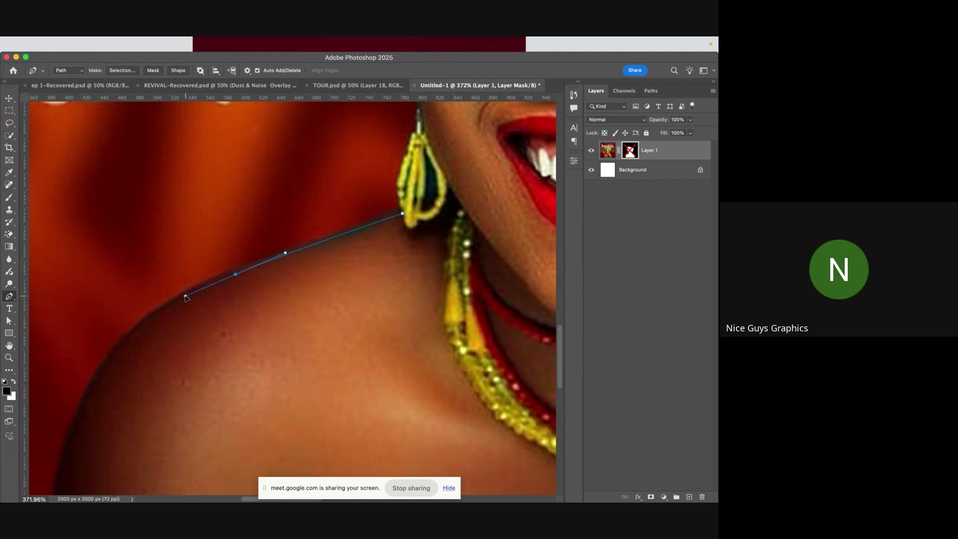
left_click_drag(73, 432, 48, 474)
- Continue the path down the left arm edge and across the bottom of the photo
scroll(122, 391, "down", 3)
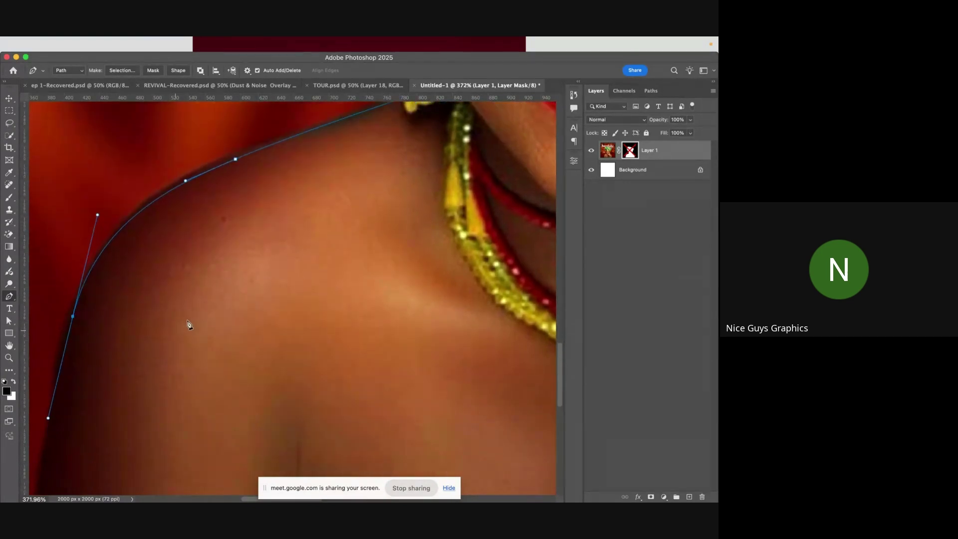
scroll(188, 321, "down", 5)
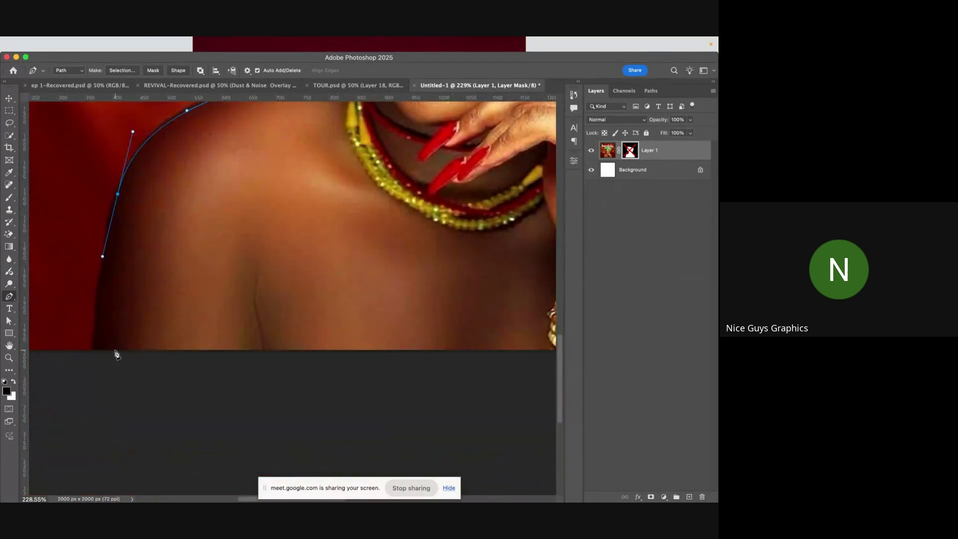
scroll(116, 354, "up", 2)
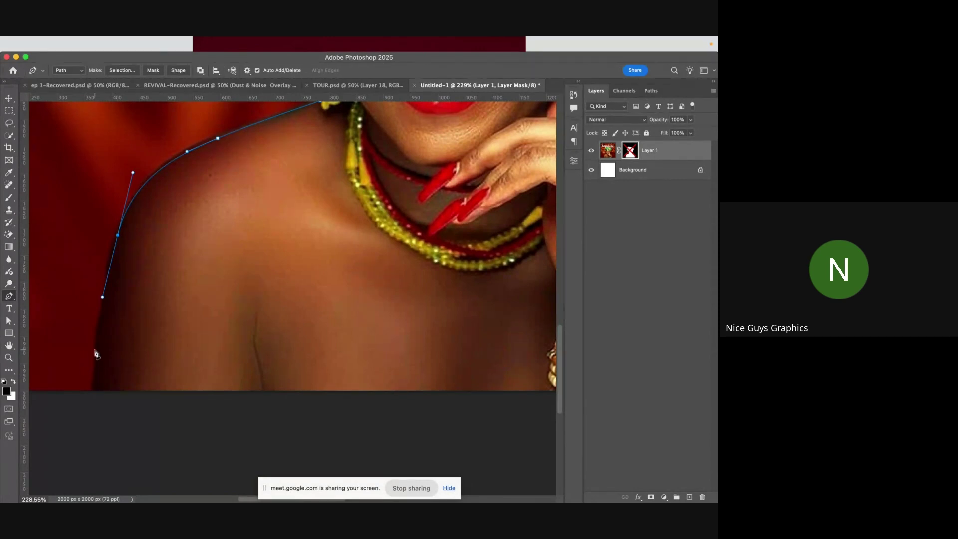
left_click_drag(294, 196, 246, 173)
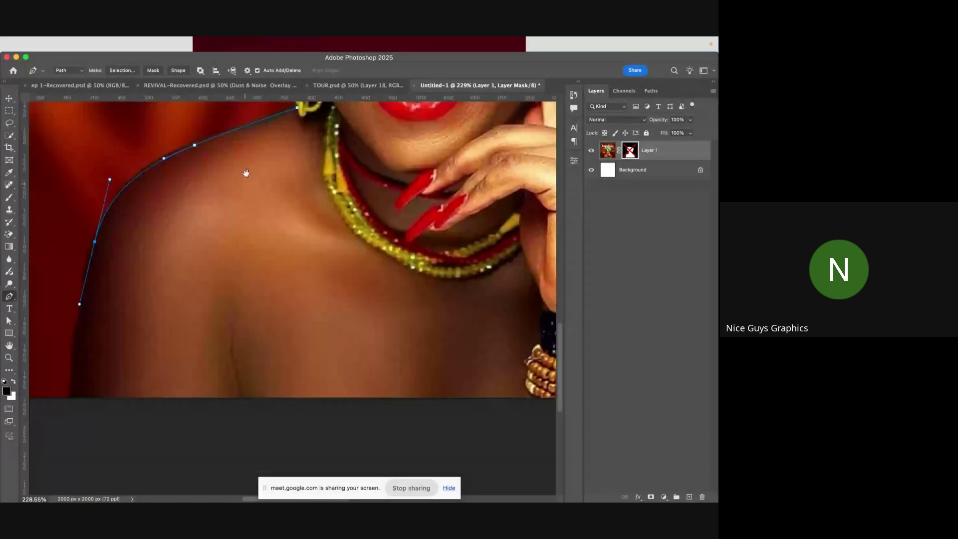
scroll(203, 295, "down", 2)
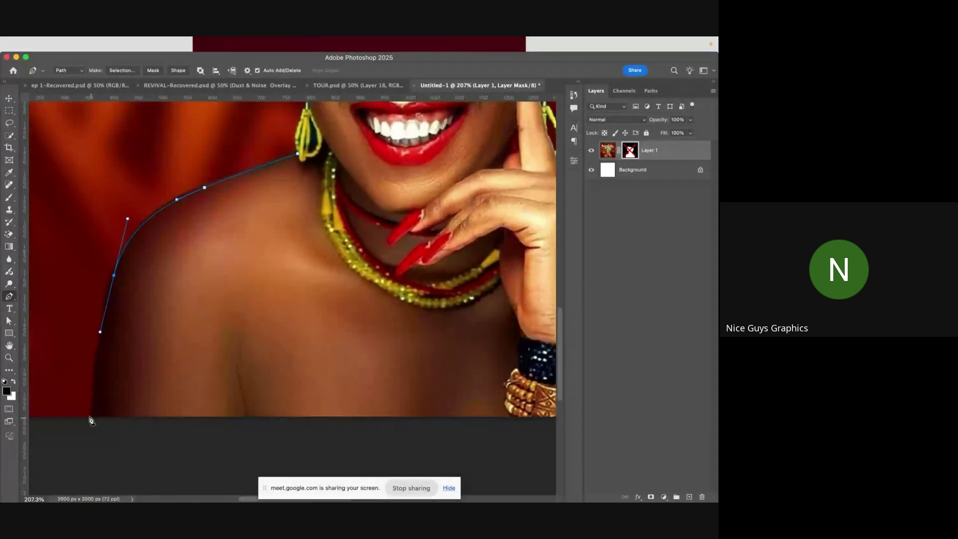
left_click_drag(89, 414, 84, 436)
scroll(145, 367, "down", 3)
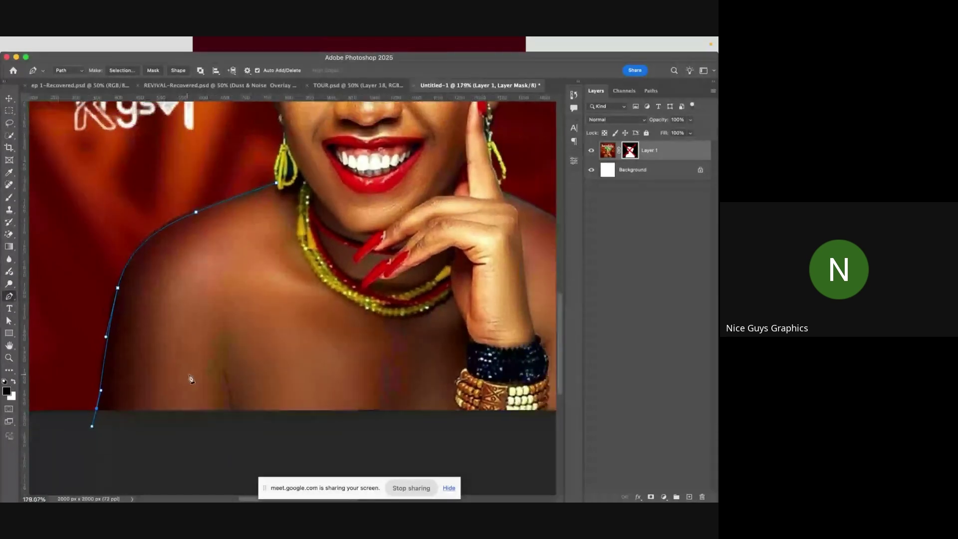
left_click_drag(426, 357, 310, 412)
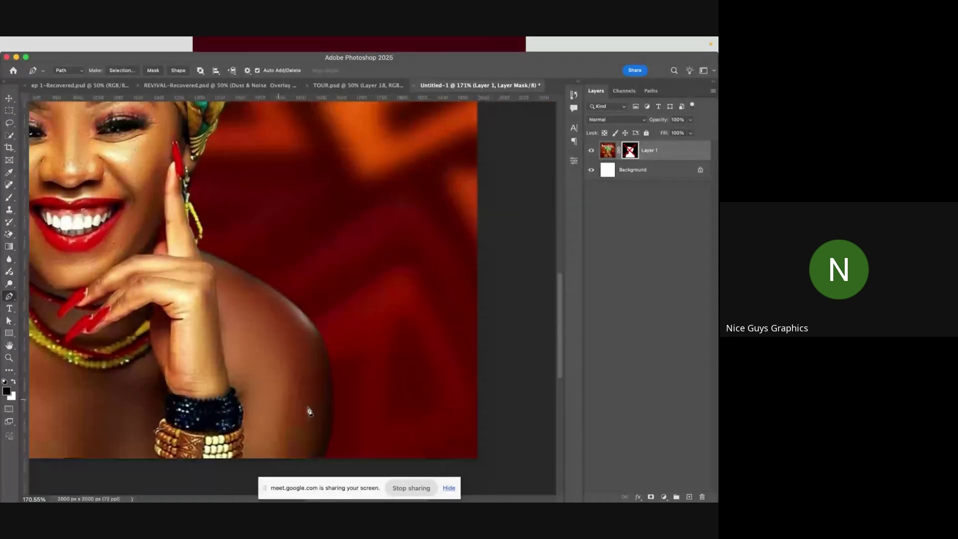
scroll(308, 410, "down", 3)
left_click(331, 412)
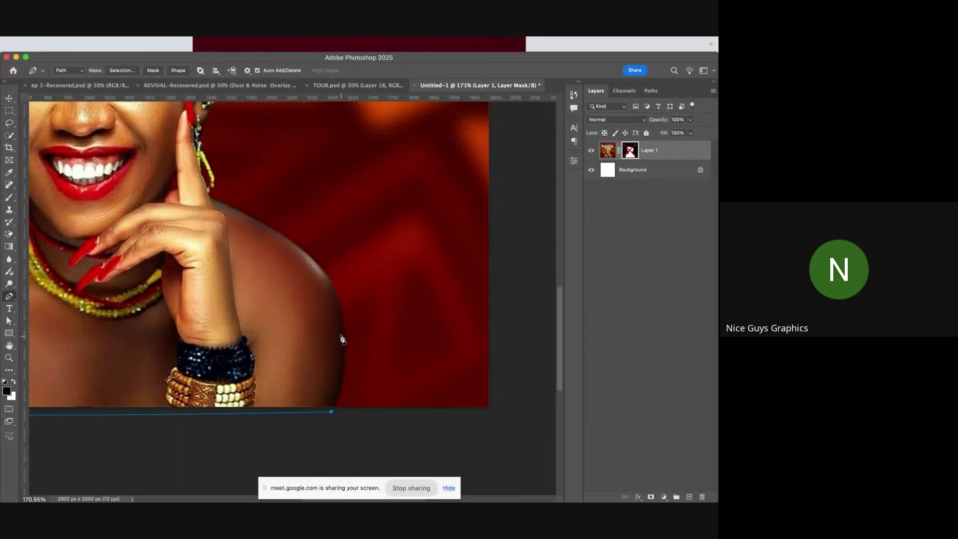
- Add pen anchors up the right arm and shoulder to the raised finger, curving the last segment
left_click_drag(331, 327, 325, 294)
left_click_drag(205, 189, 394, 202)
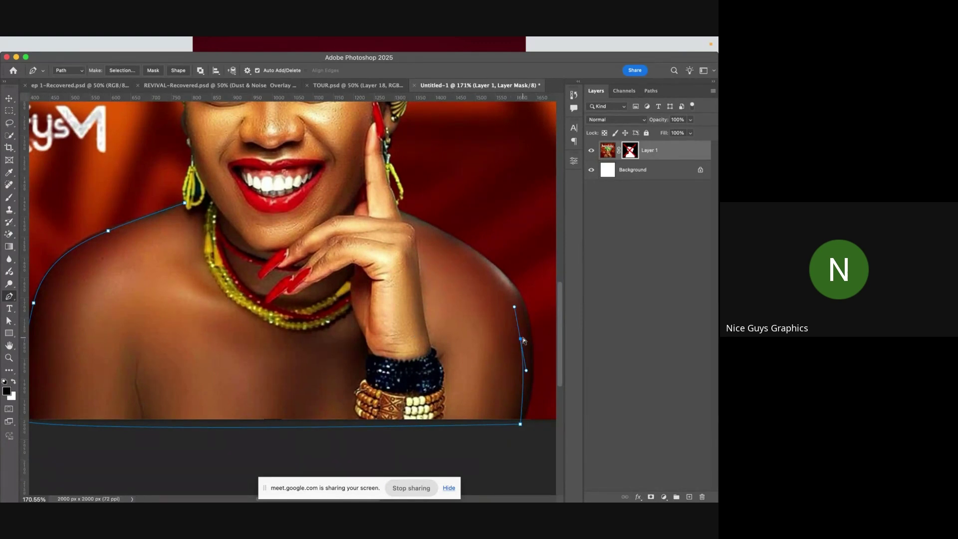
left_click_drag(524, 340, 532, 357)
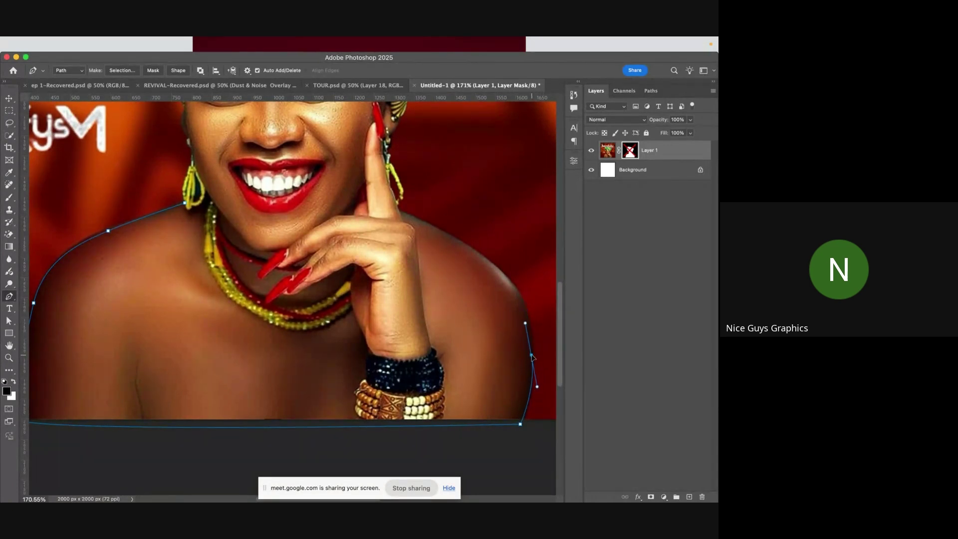
left_click(525, 278)
left_click(459, 241)
left_click(396, 204)
left_click_drag(389, 201, 382, 195)
- Close the shoulder path at its starting anchor and convert it to a selection with no feathering
left_click(294, 203)
left_click(184, 202)
left_click(122, 70)
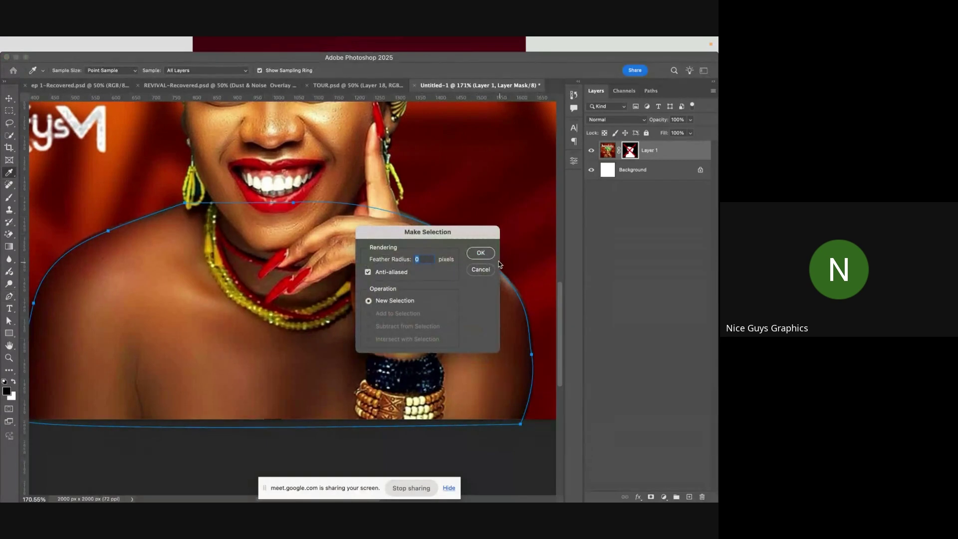
left_click(480, 253)
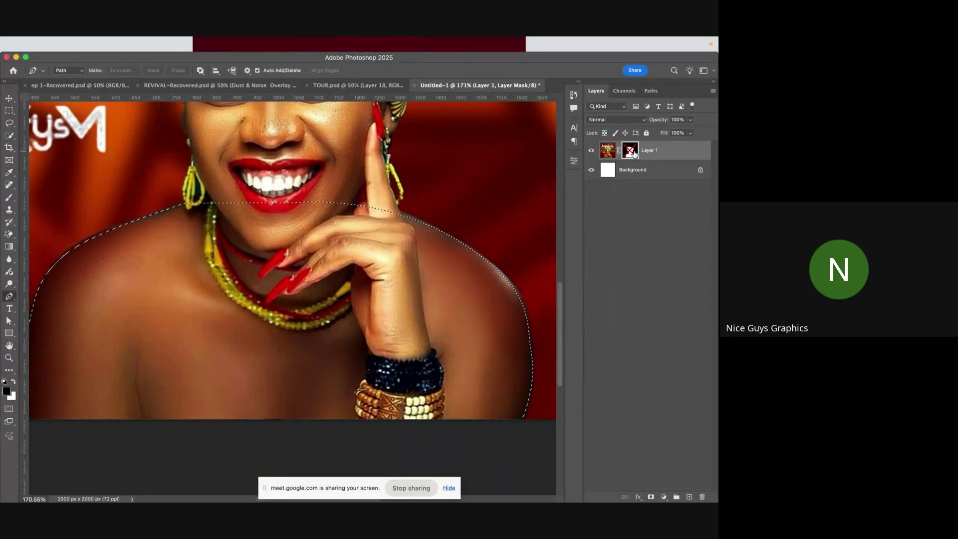
- Delete Layer 1's old layer mask without applying it
left_click_drag(631, 150, 703, 497)
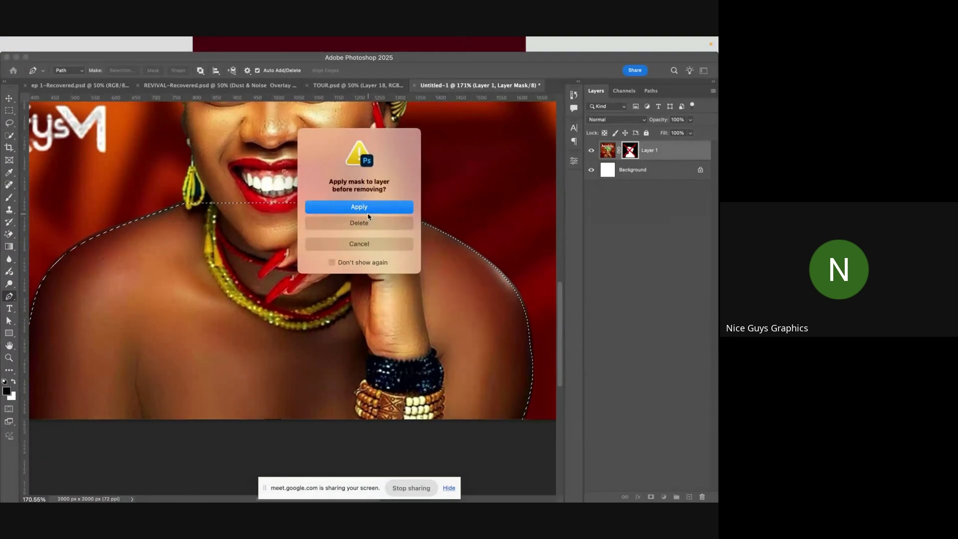
left_click(363, 223)
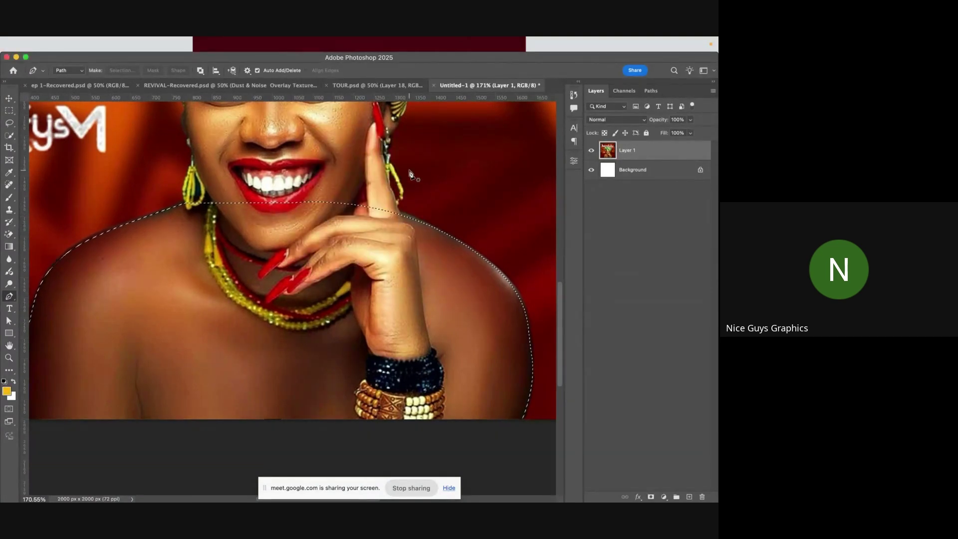
scroll(417, 179, "down", 2)
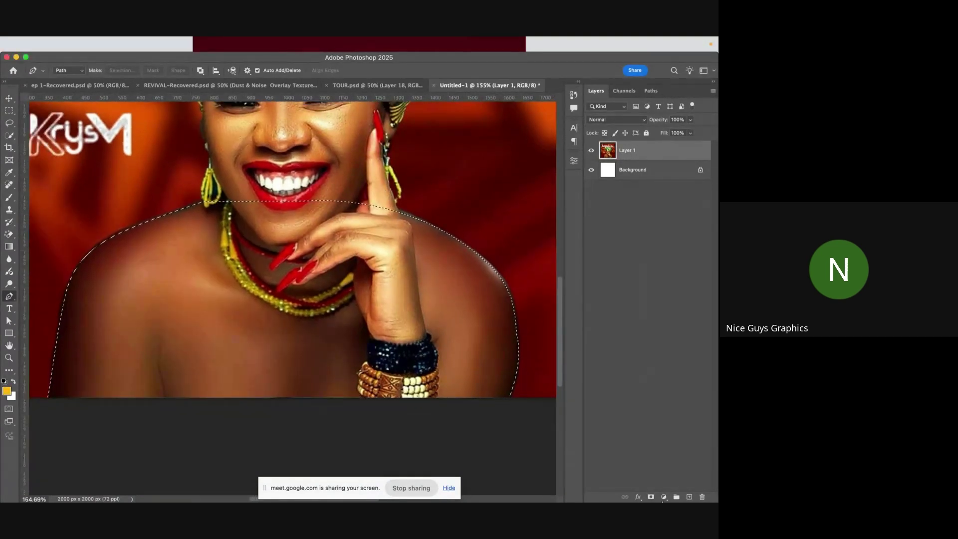
- Add a layer mask to Layer 1 from the shoulder selection, then check the right shoulder and chest edges
left_click(651, 497)
scroll(295, 240, "down", 5)
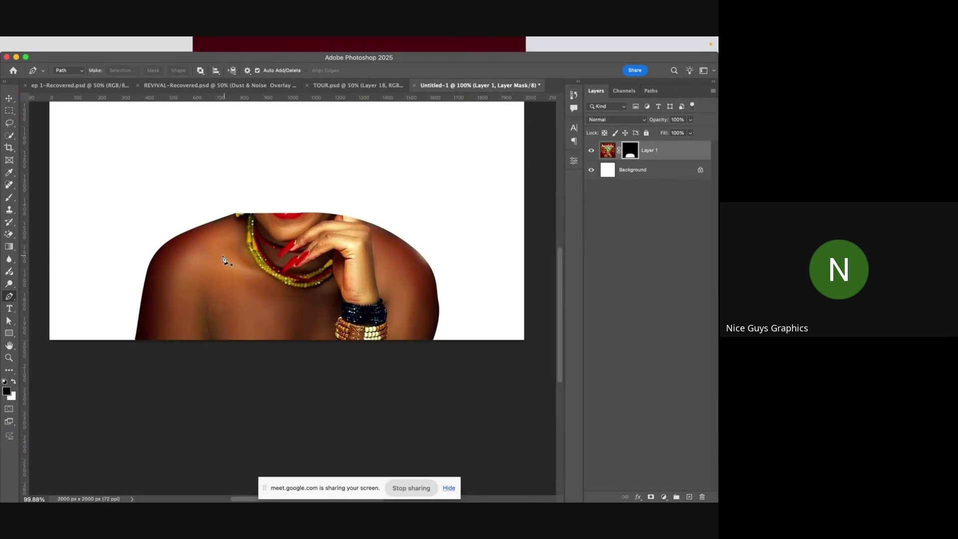
scroll(145, 265, "up", 5)
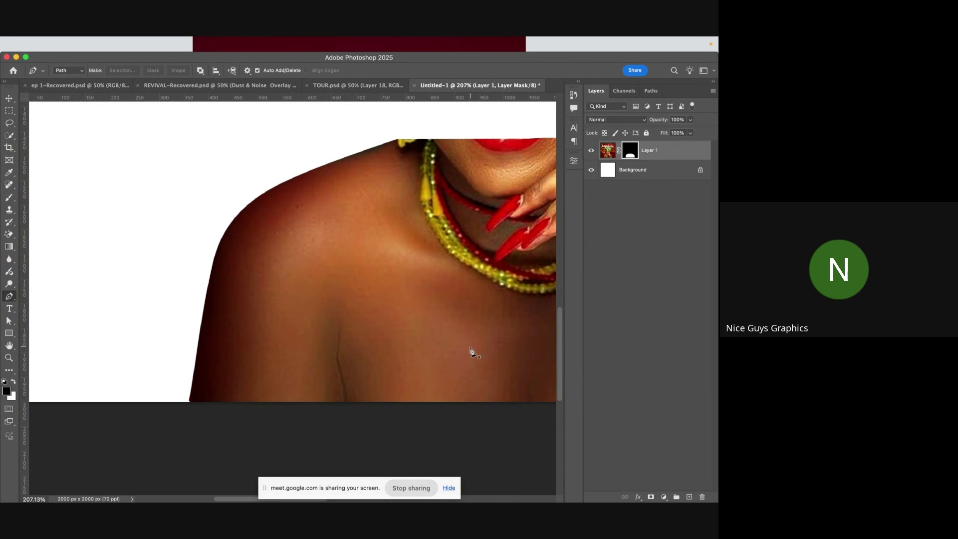
left_click_drag(471, 353, 172, 315)
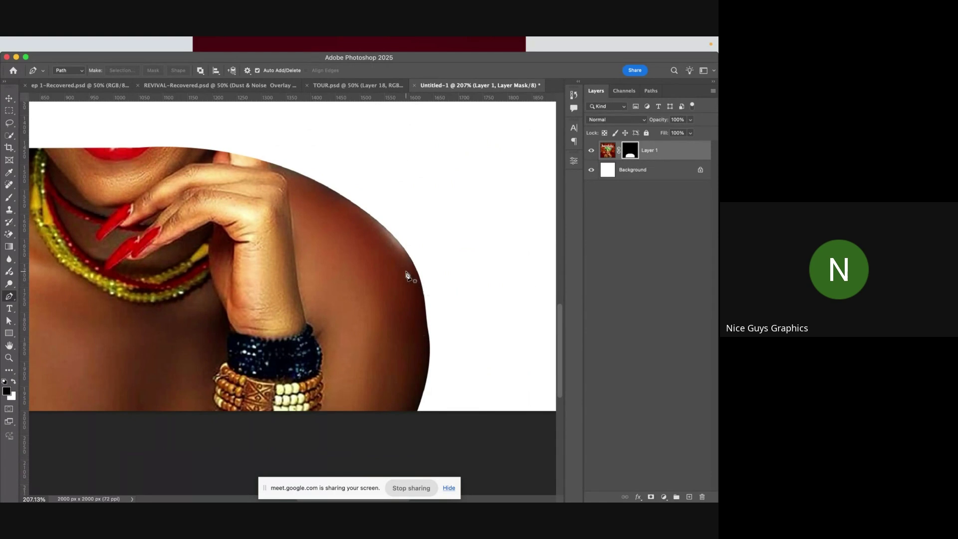
left_click_drag(204, 340, 376, 316)
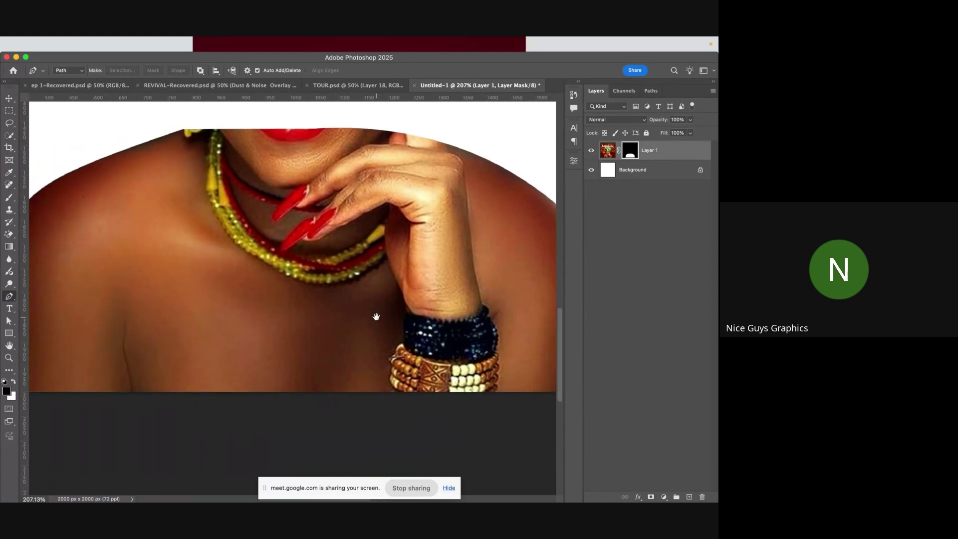
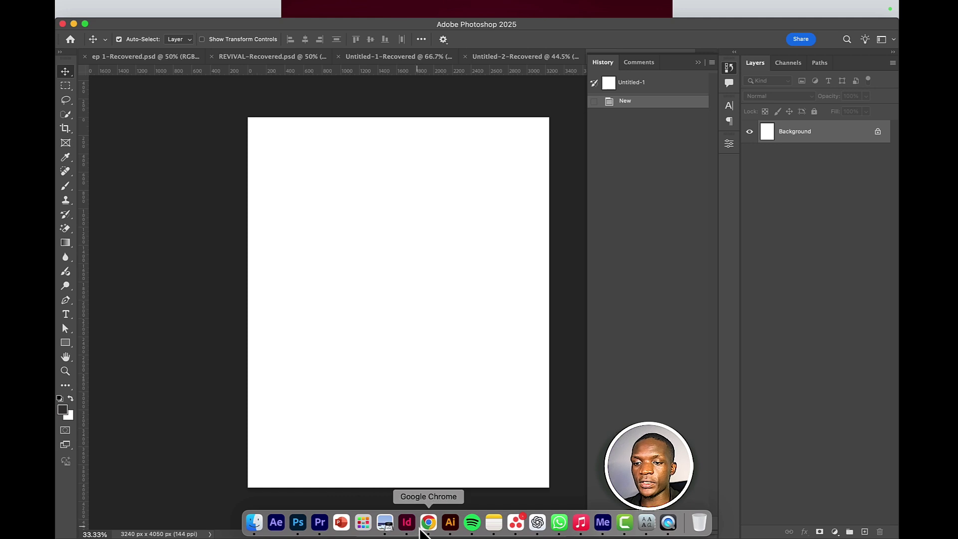
- Copy the 'Impartation for Advancement' flyer image from the Pinterest pin in Chrome, then return to Photoshop
left_click(428, 523)
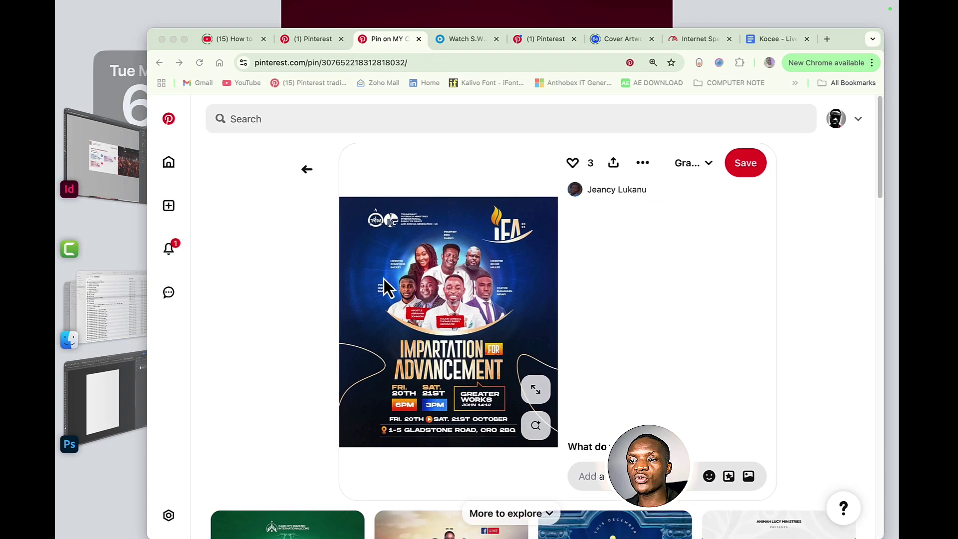
right_click(429, 259)
left_click(472, 288)
left_click(116, 377)
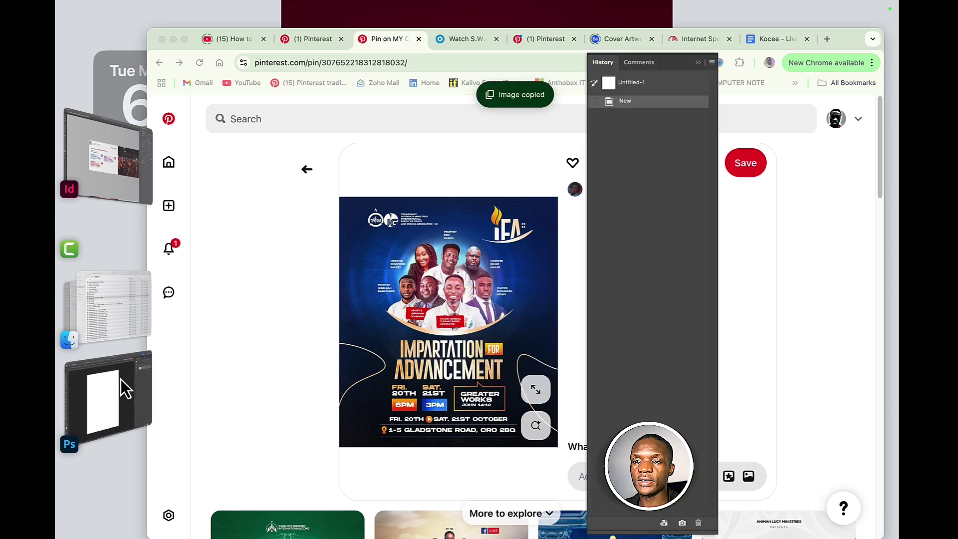
- Paste the flyer as Layer 1, accepting the profile conversion, and scale it up to fill the canvas
key("super+v")
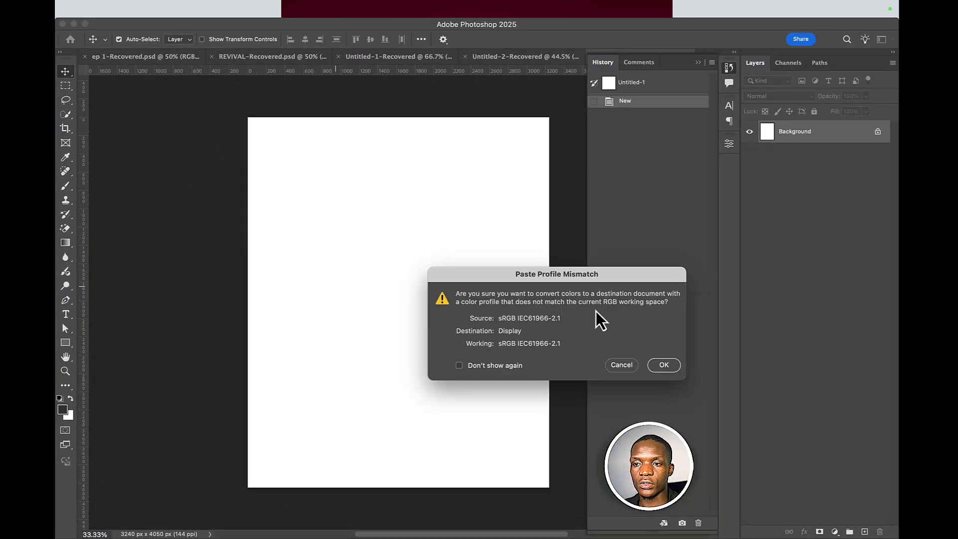
left_click(662, 364)
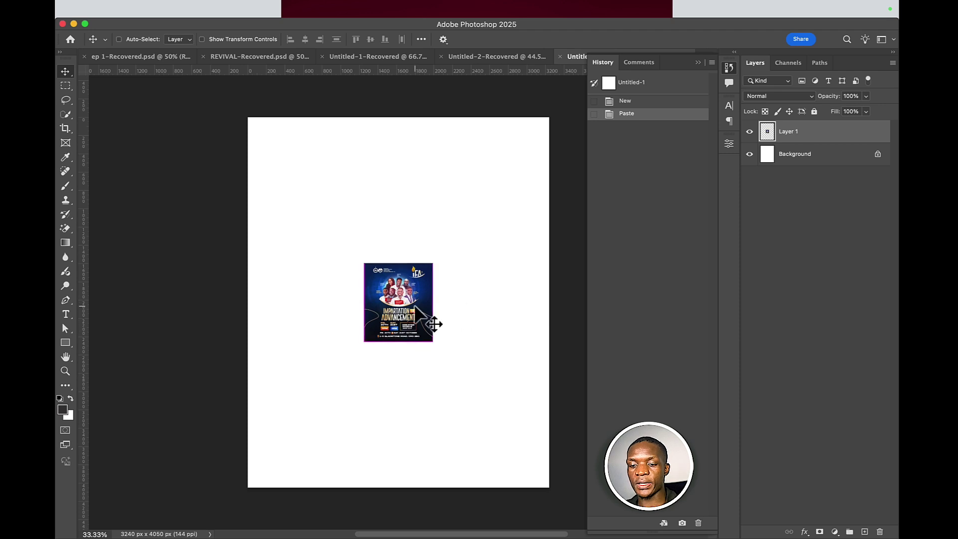
key("super+t")
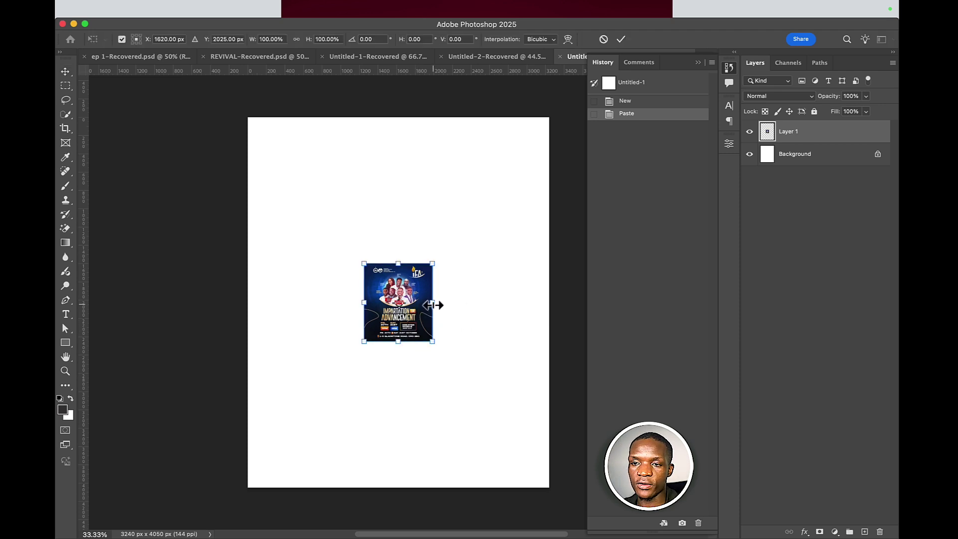
left_click_drag(432, 305, 561, 271)
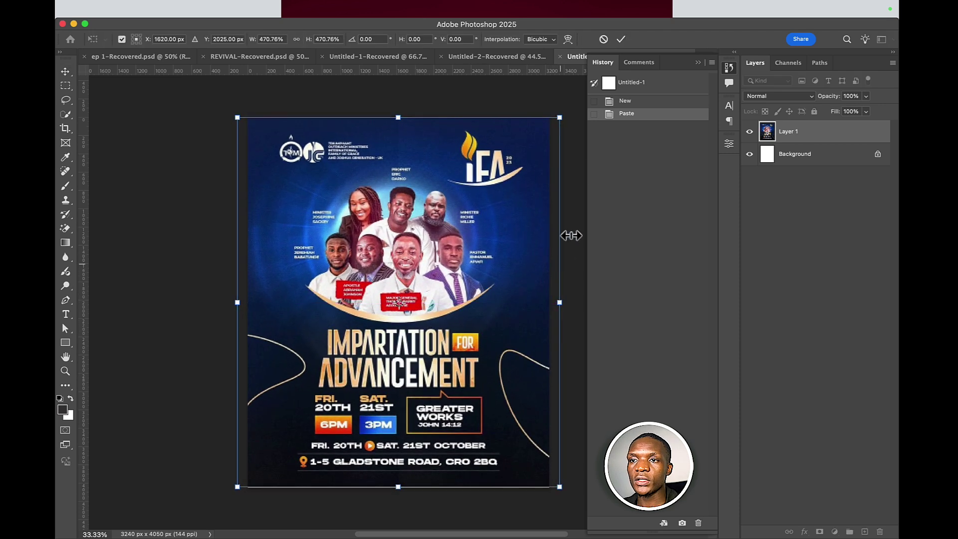
left_click(618, 42)
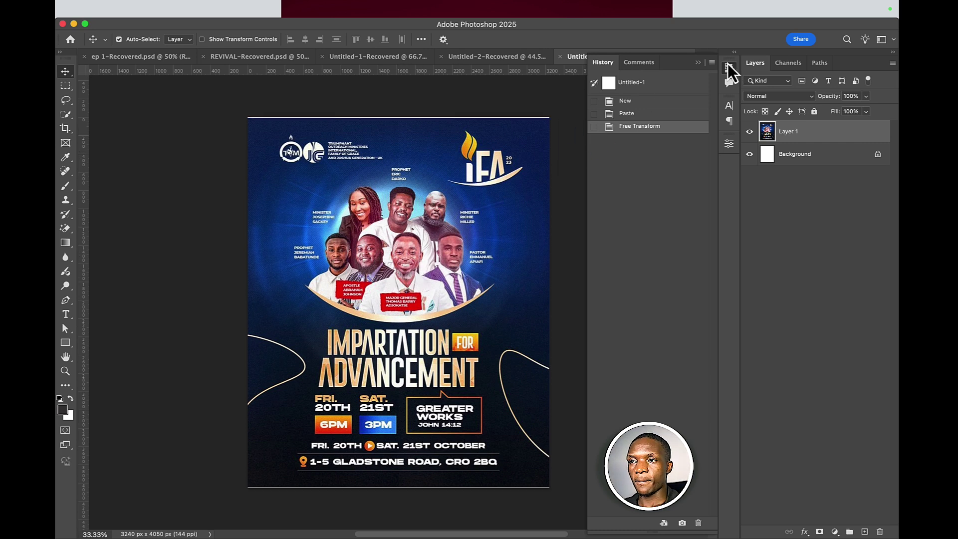
left_click(699, 63)
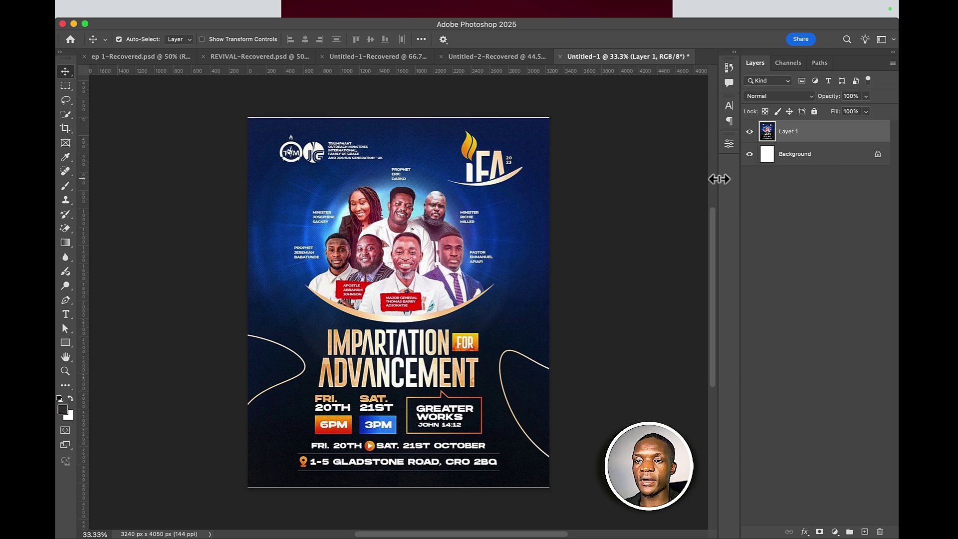
- Add a gradient fill layer above the Background using the black-to-white Basics preset
left_click(803, 159)
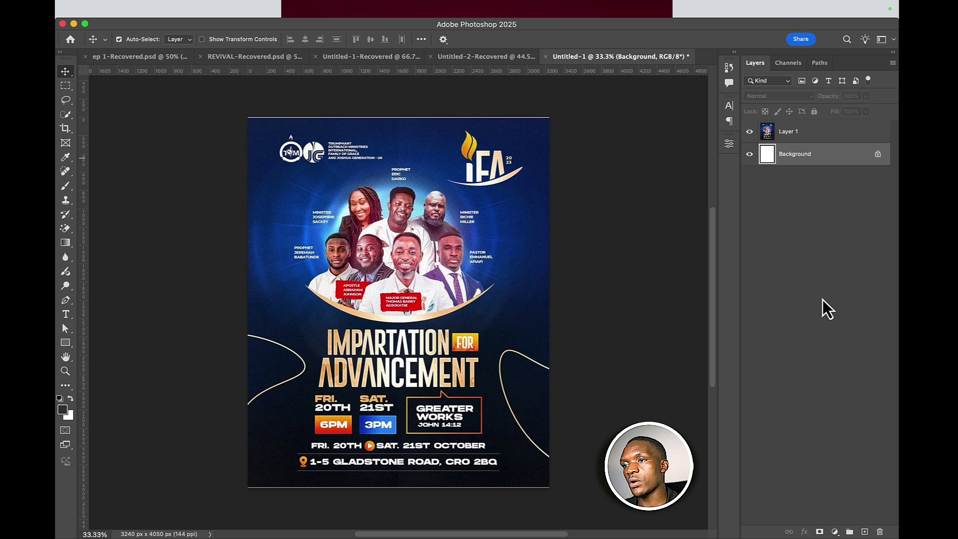
left_click(834, 532)
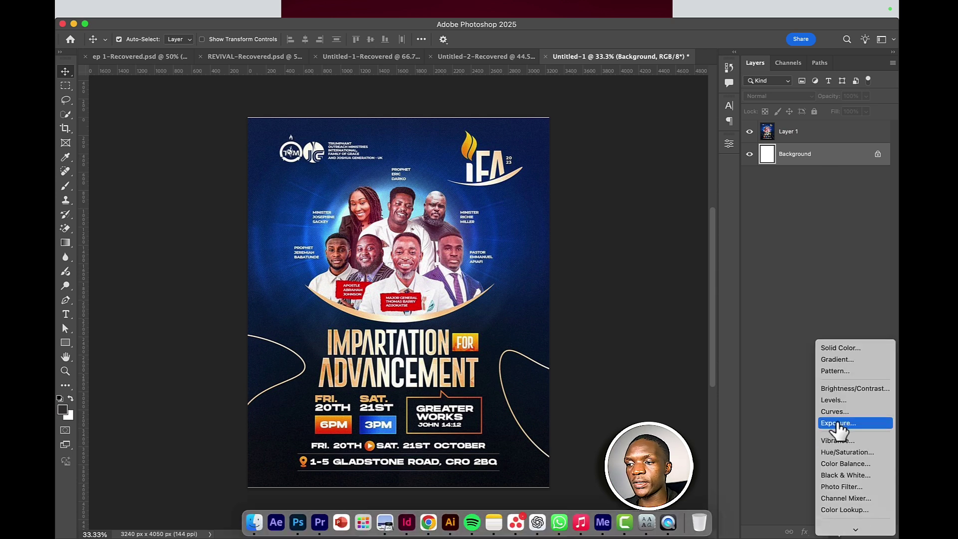
left_click(838, 359)
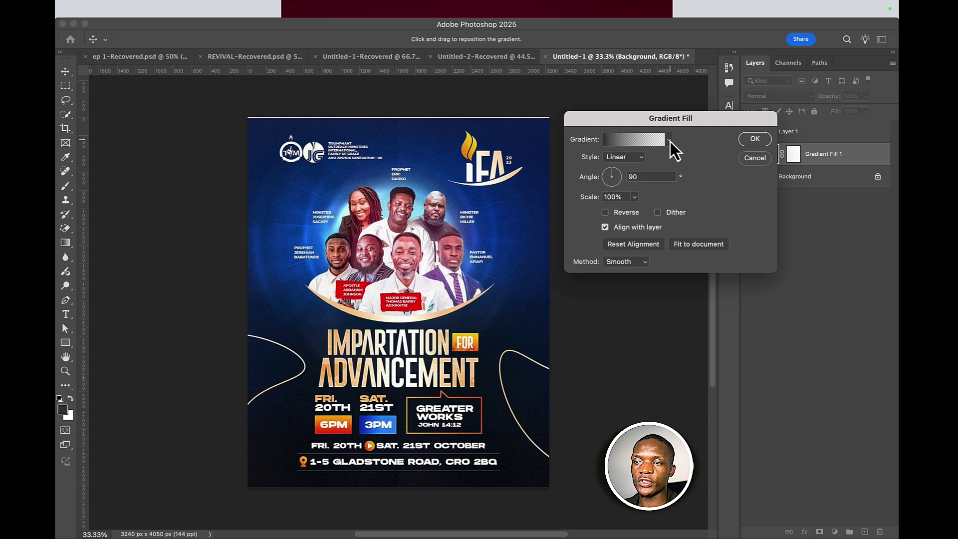
left_click(670, 142)
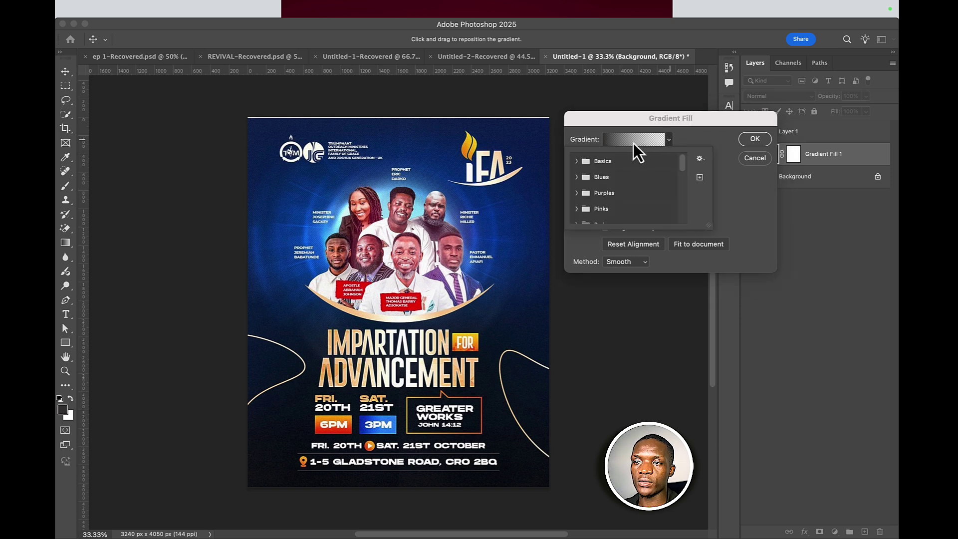
left_click(577, 161)
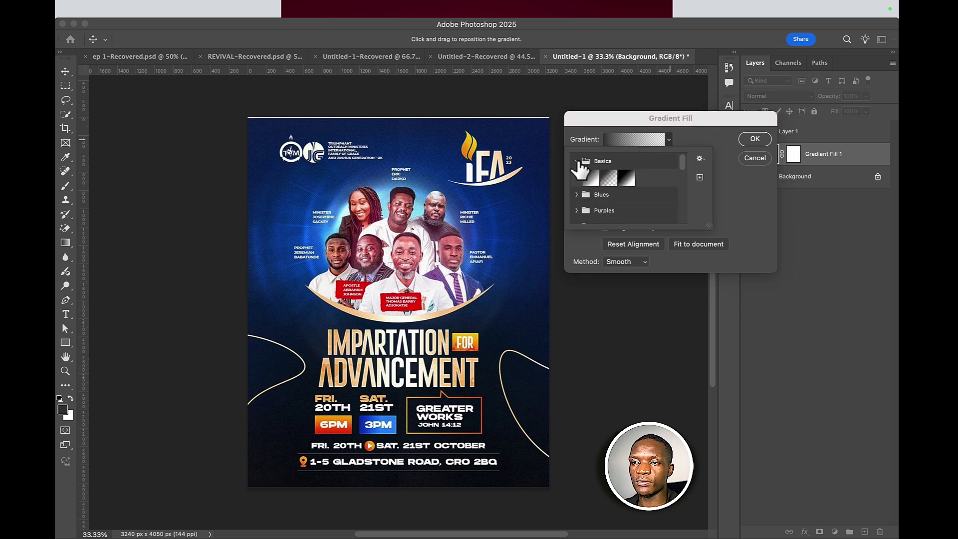
left_click(634, 171)
- Recolour the gradient stops to dark navy and bright blue sampled from the flyer, and apply it
left_click(630, 145)
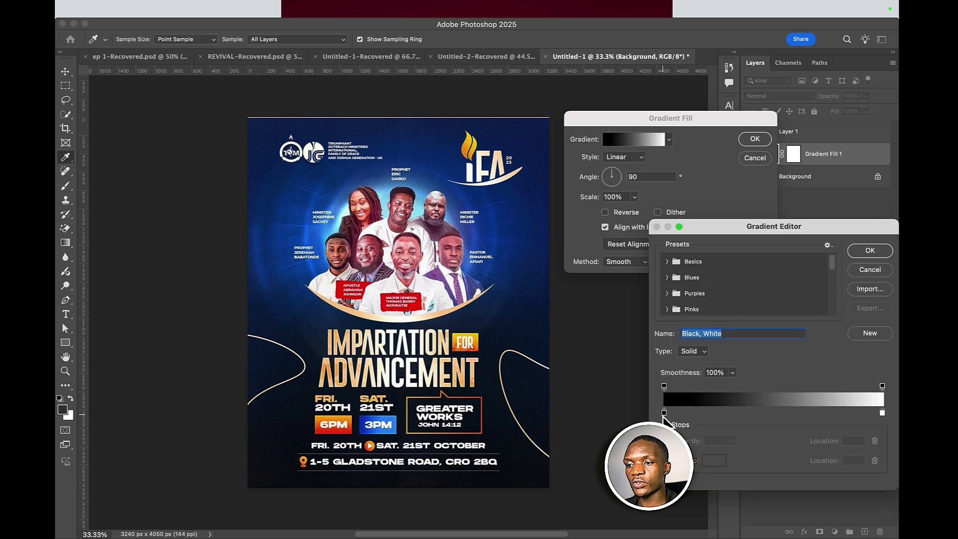
double_click(663, 412)
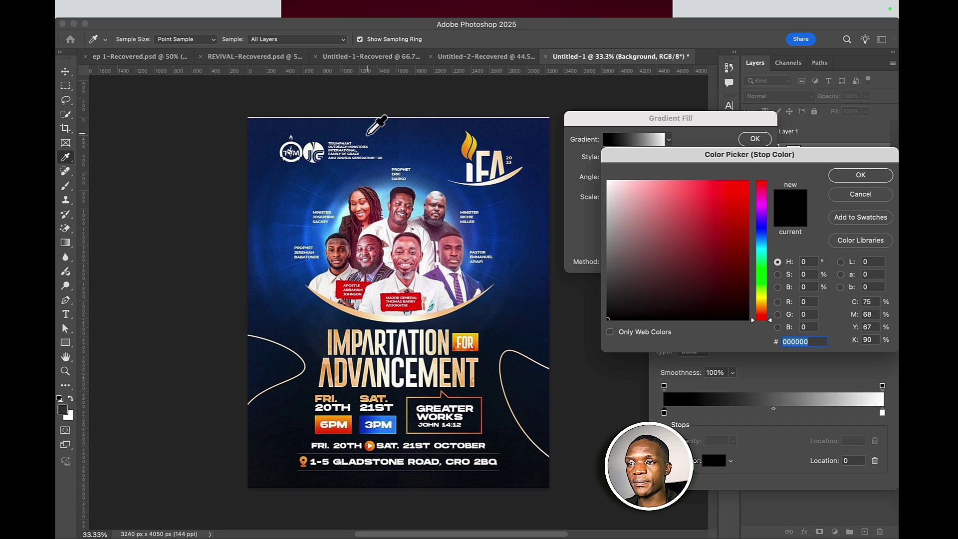
left_click(313, 126)
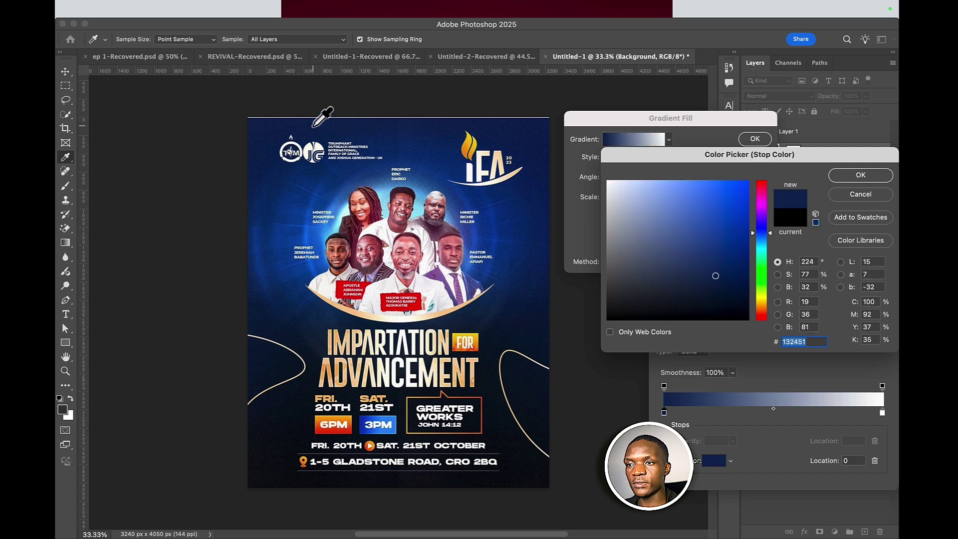
left_click(314, 126)
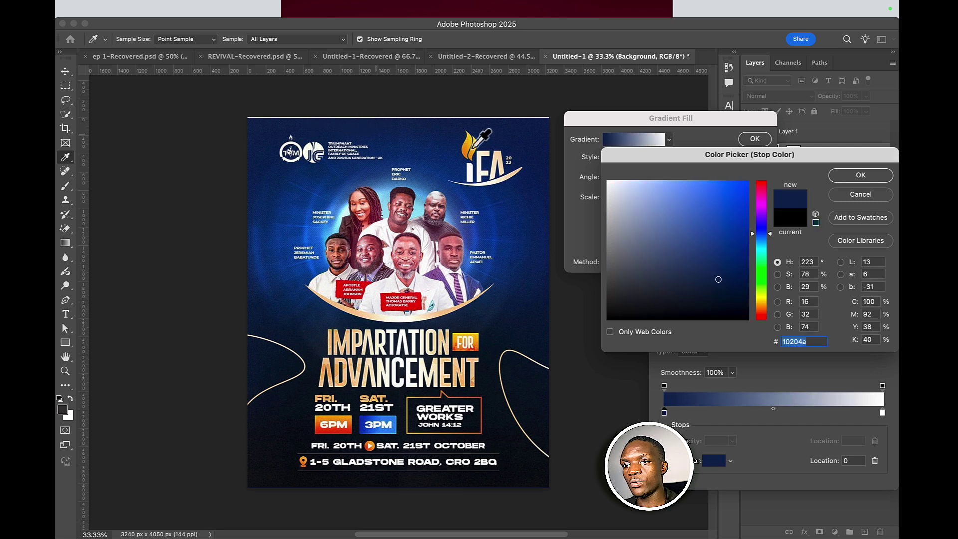
left_click(866, 177)
left_click(883, 414)
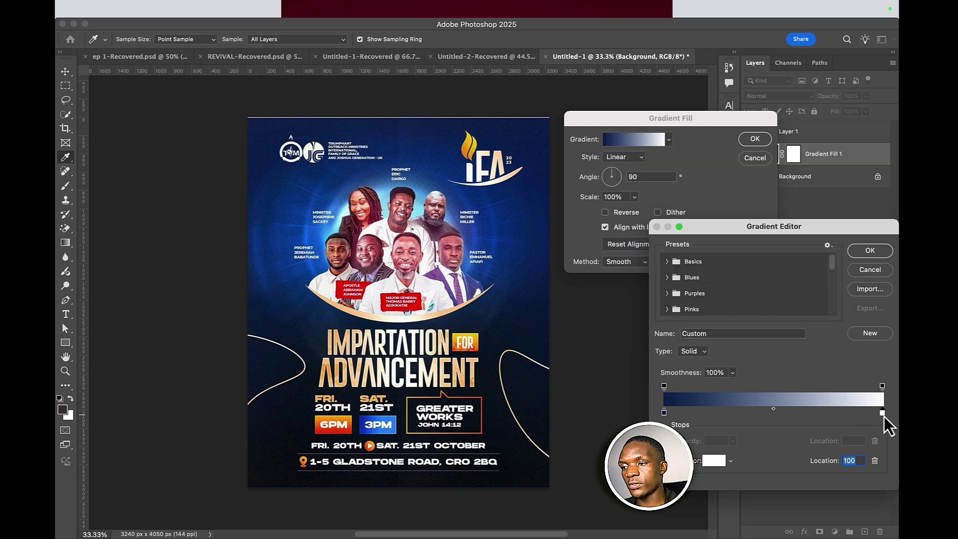
double_click(884, 415)
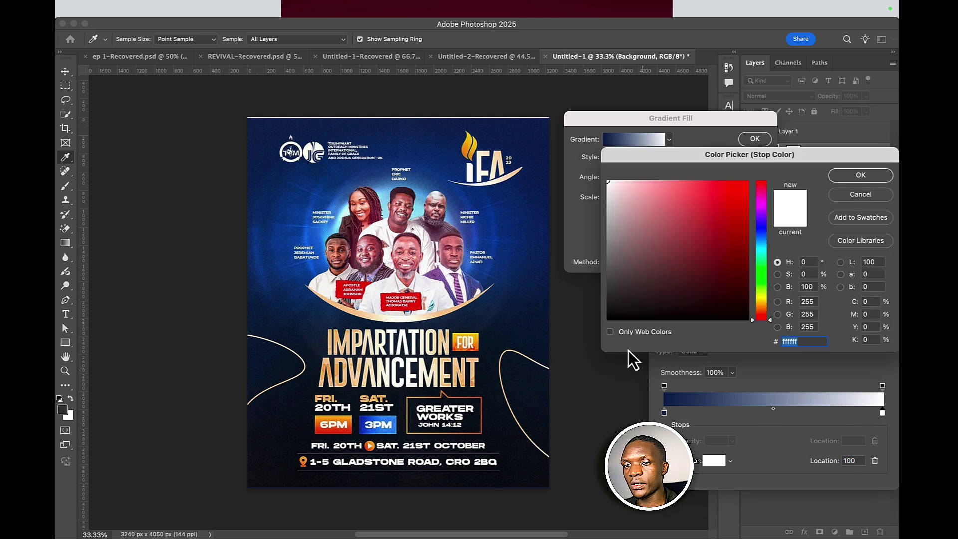
left_click(428, 171)
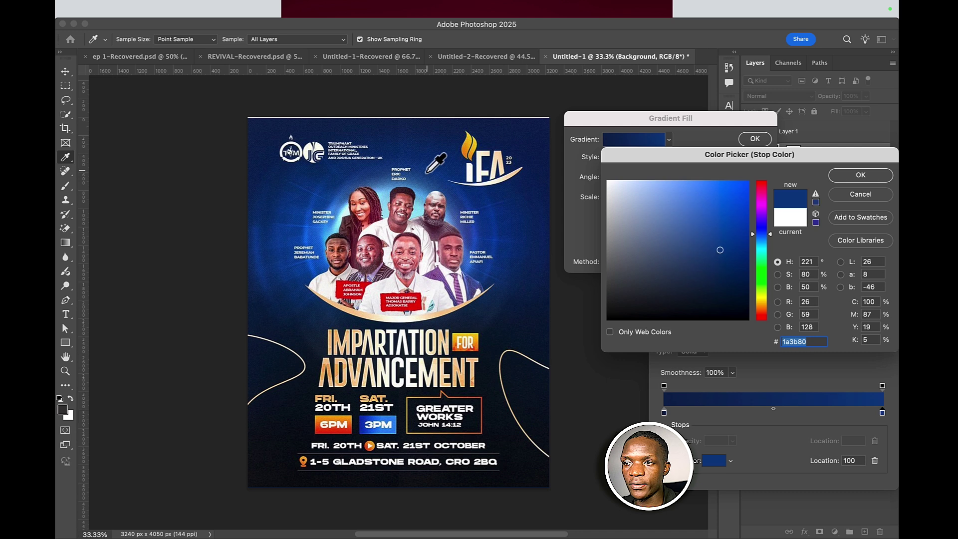
left_click(424, 179)
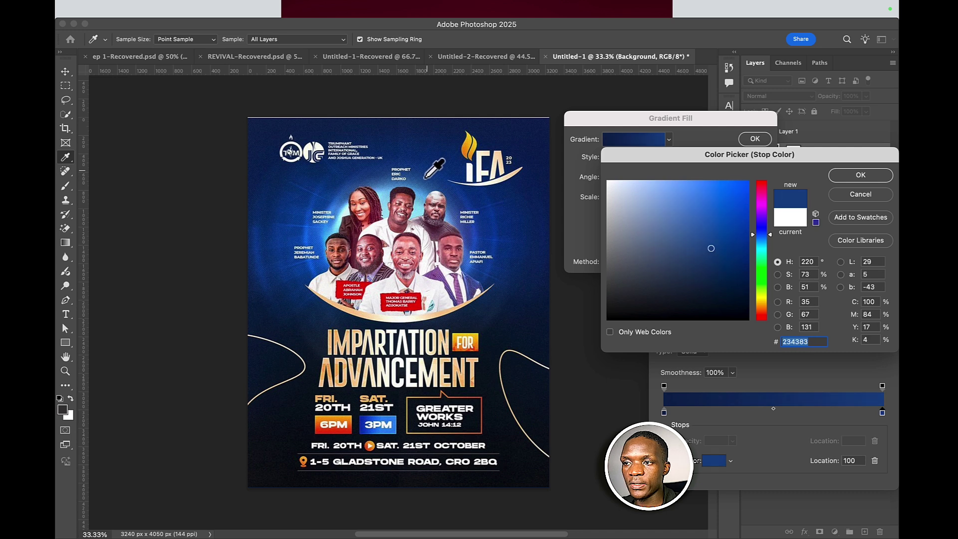
left_click(426, 180)
left_click(425, 179)
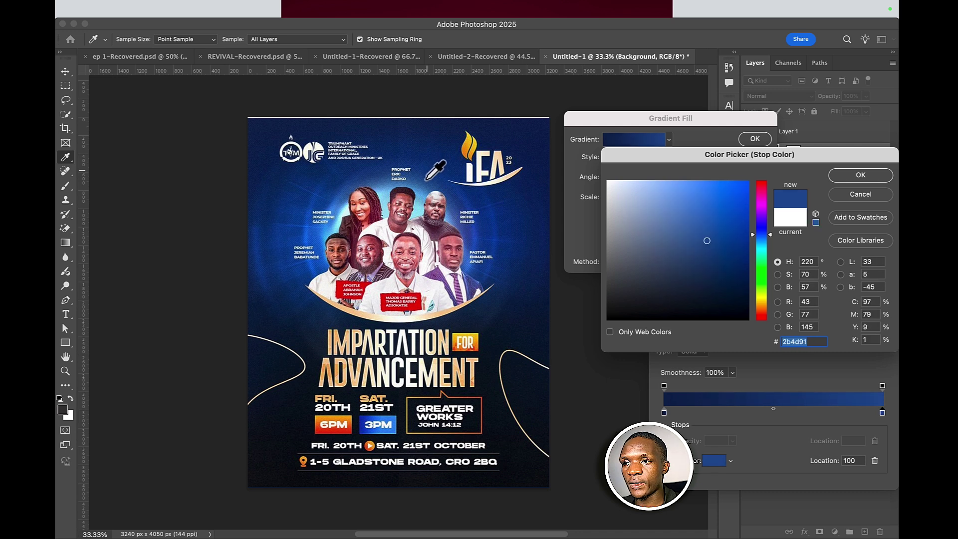
left_click(880, 174)
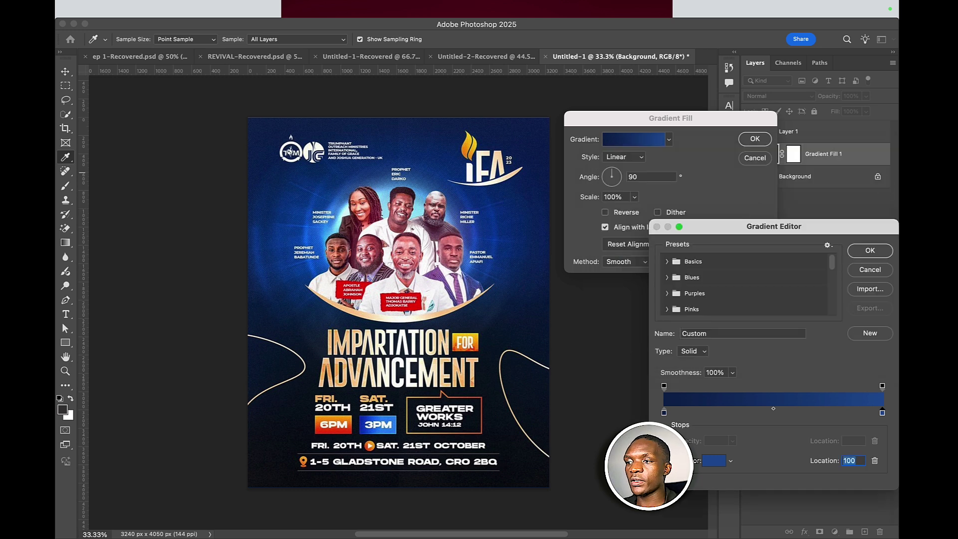
left_click(859, 251)
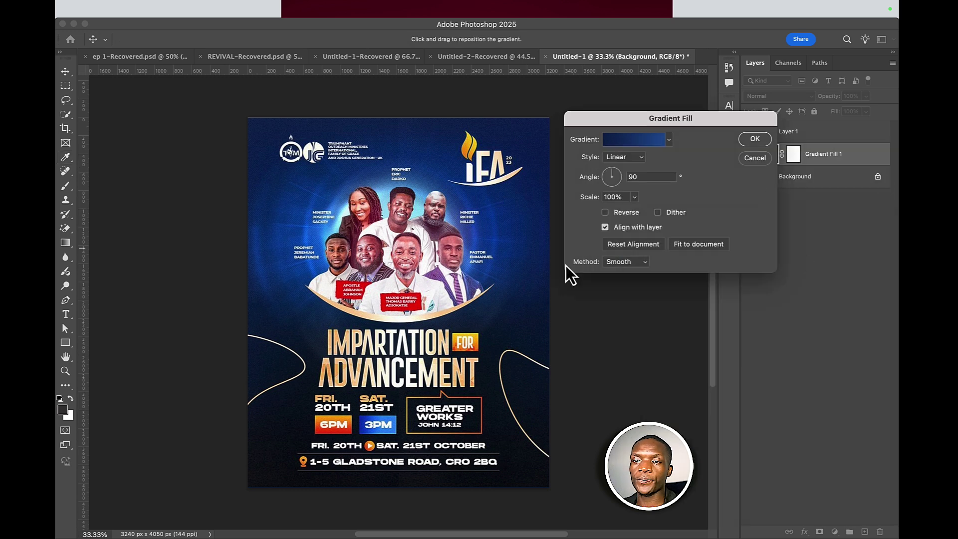
left_click(755, 139)
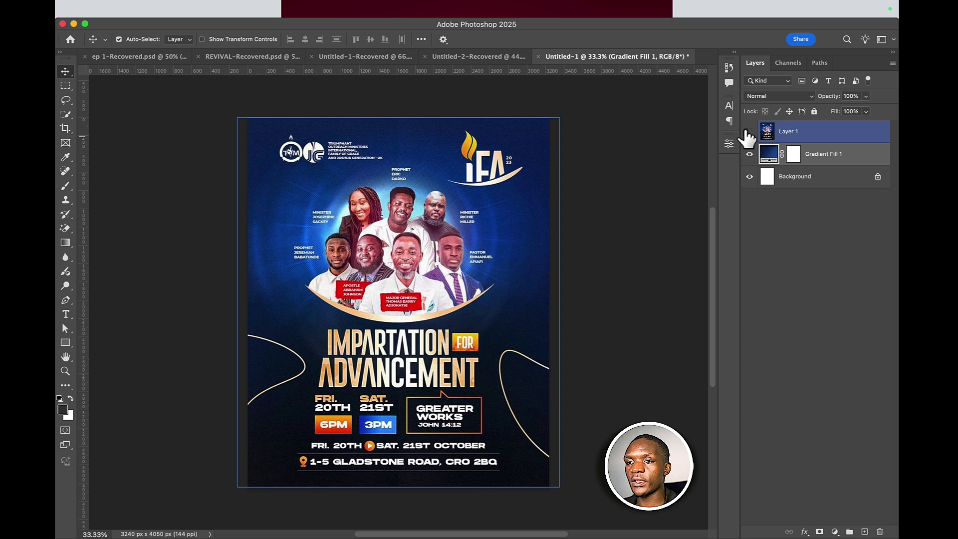
- Hide the flyer and make Gradient Fill 1 a reversed radial gradient at 73% scale, centred slightly lower
left_click(750, 132)
double_click(769, 152)
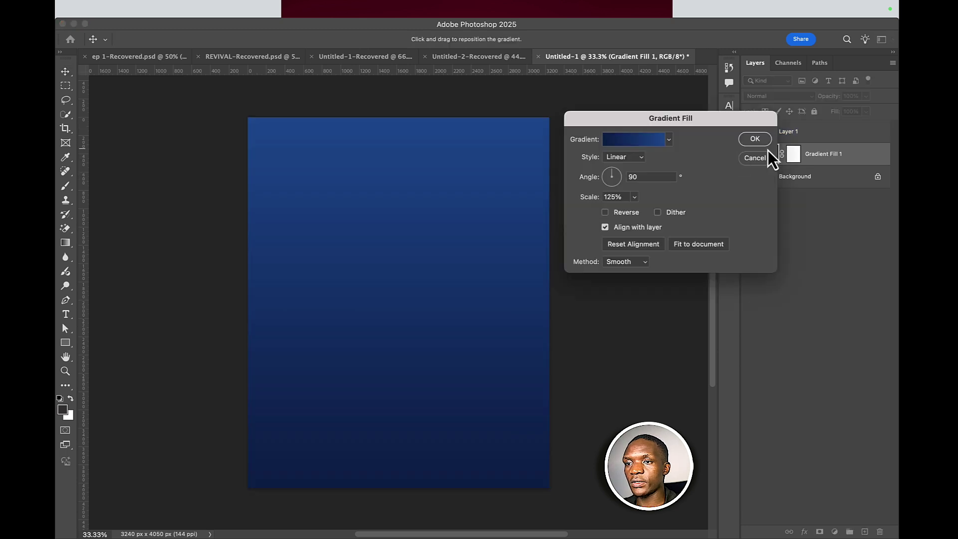
left_click_drag(475, 172, 456, 322)
left_click_drag(462, 232, 500, 222)
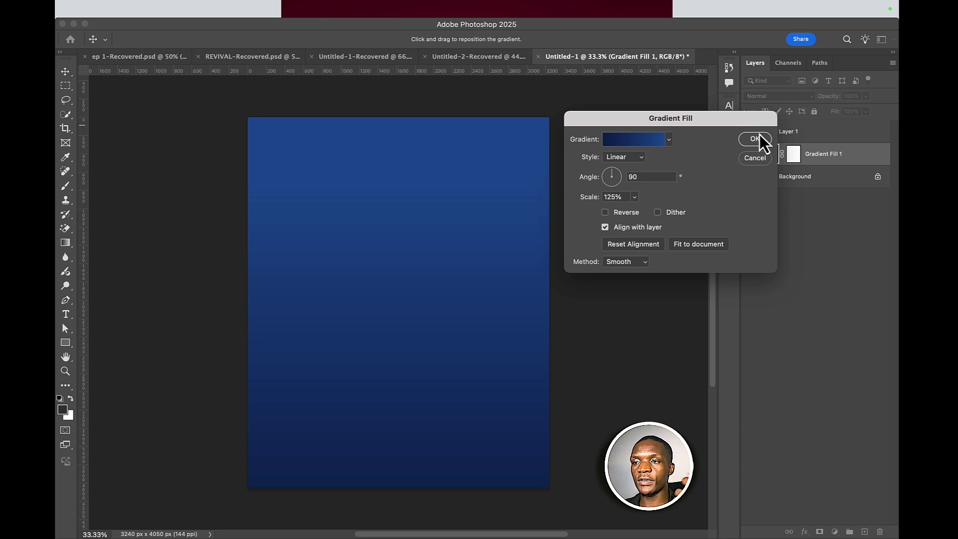
left_click(616, 157)
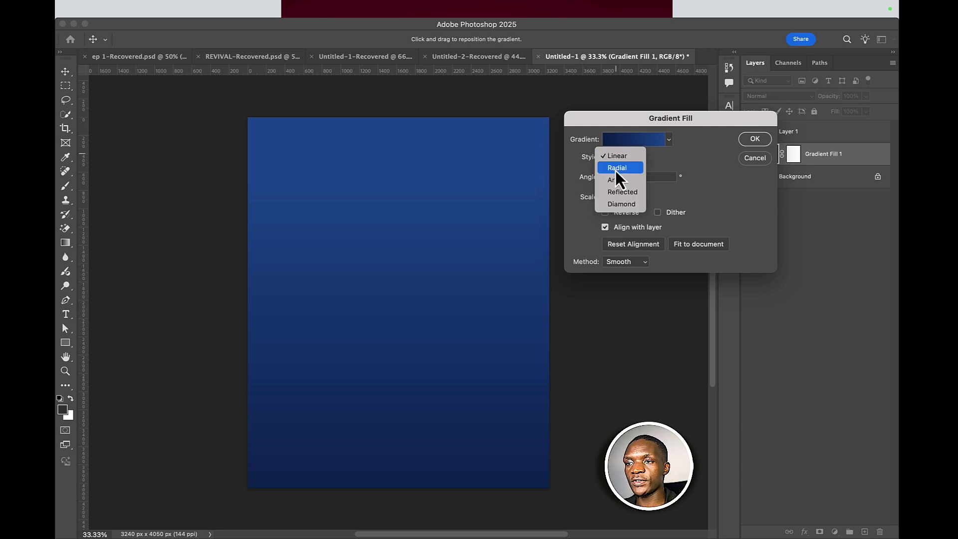
left_click(617, 168)
left_click_drag(432, 266, 388, 308)
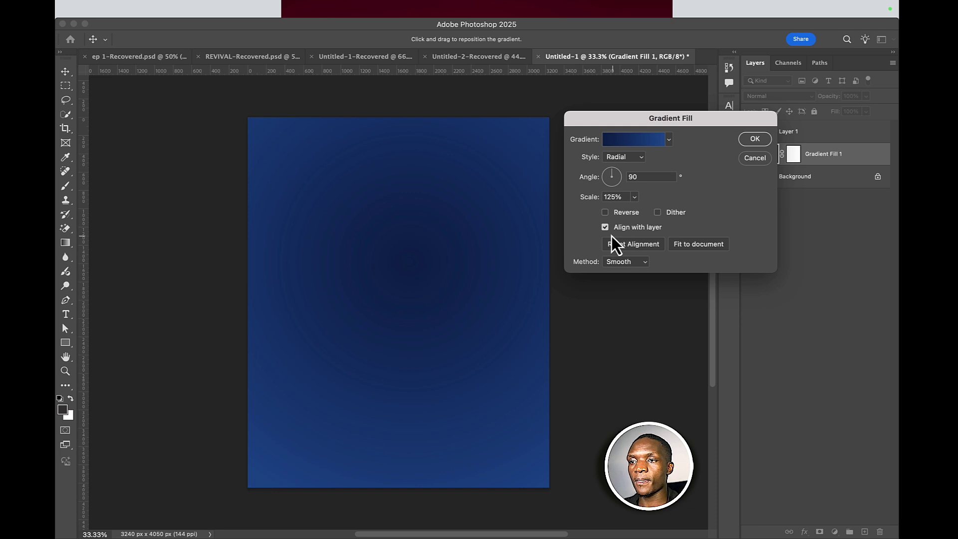
left_click(605, 212)
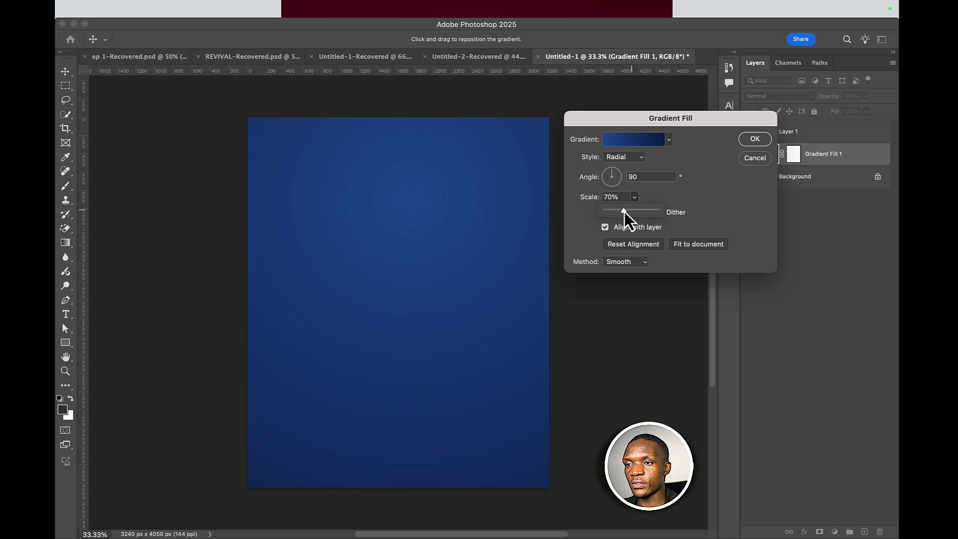
left_click_drag(624, 211, 625, 211)
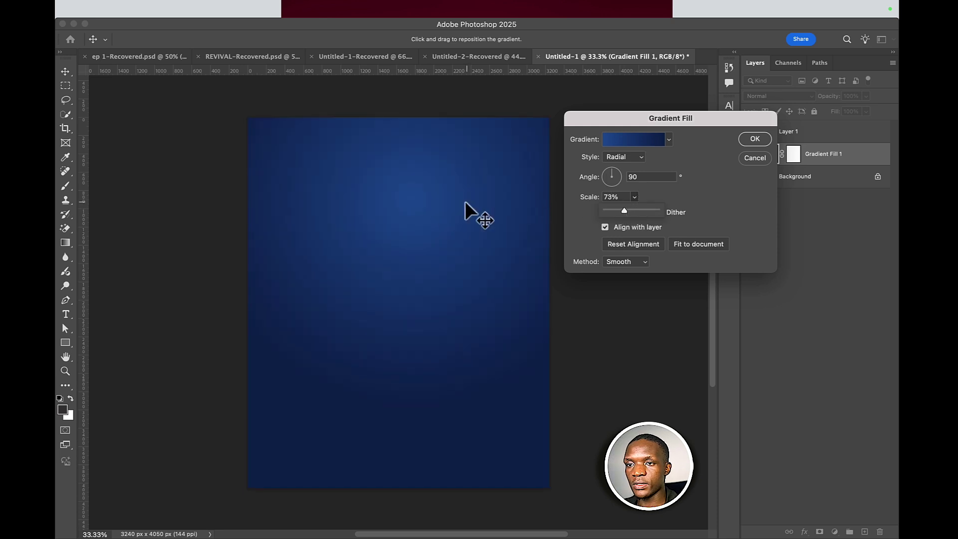
left_click_drag(419, 216, 417, 228)
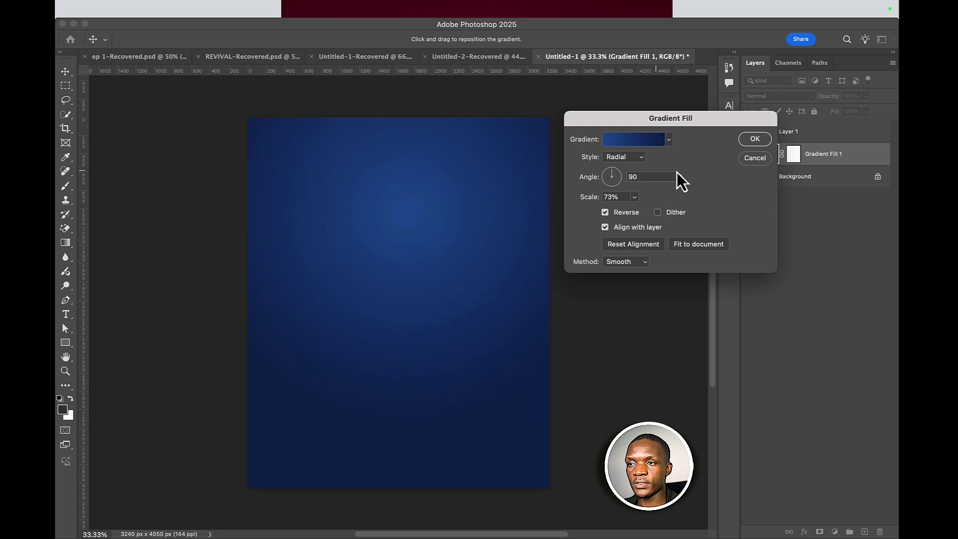
left_click(755, 139)
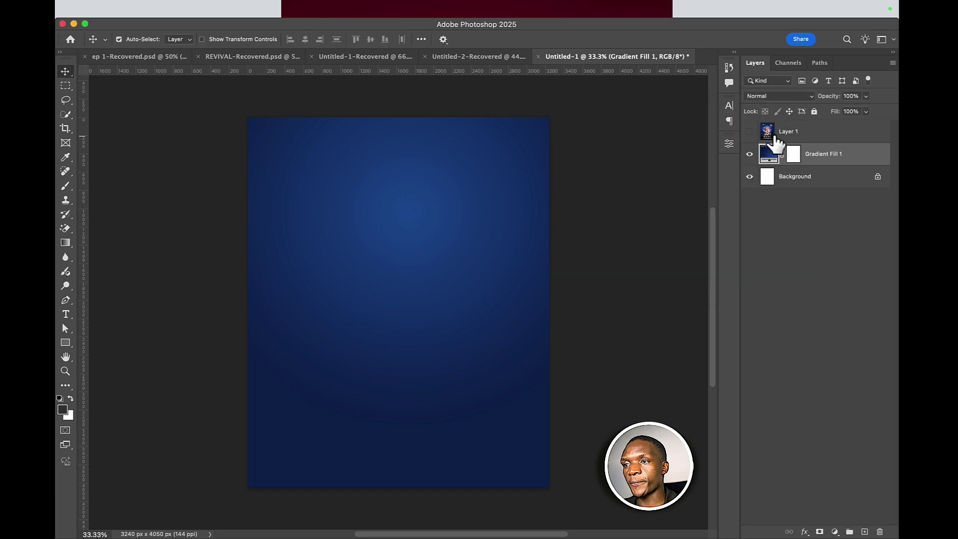
- Sample the flyer's light cyan glow as the foreground colour, then hide the flyer layer
left_click(749, 131)
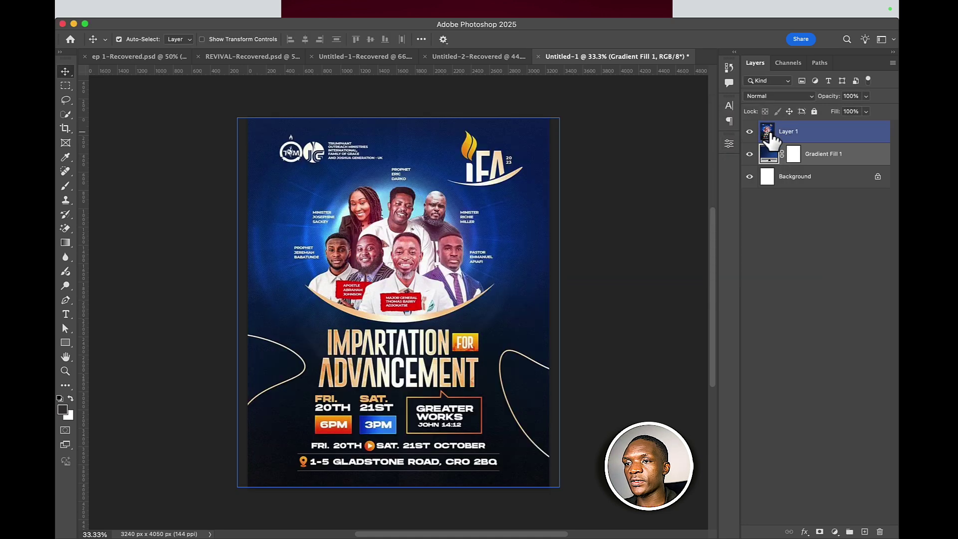
left_click(767, 133)
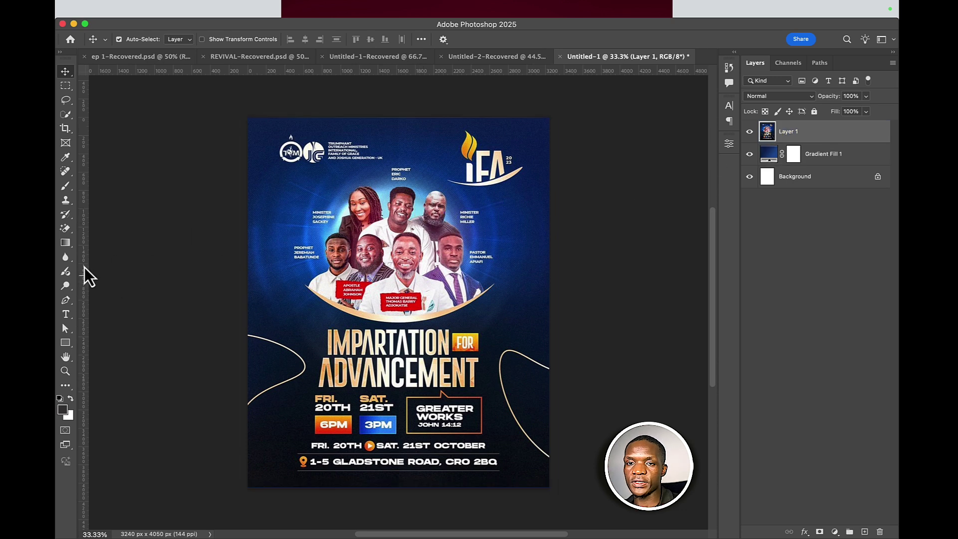
key("i")
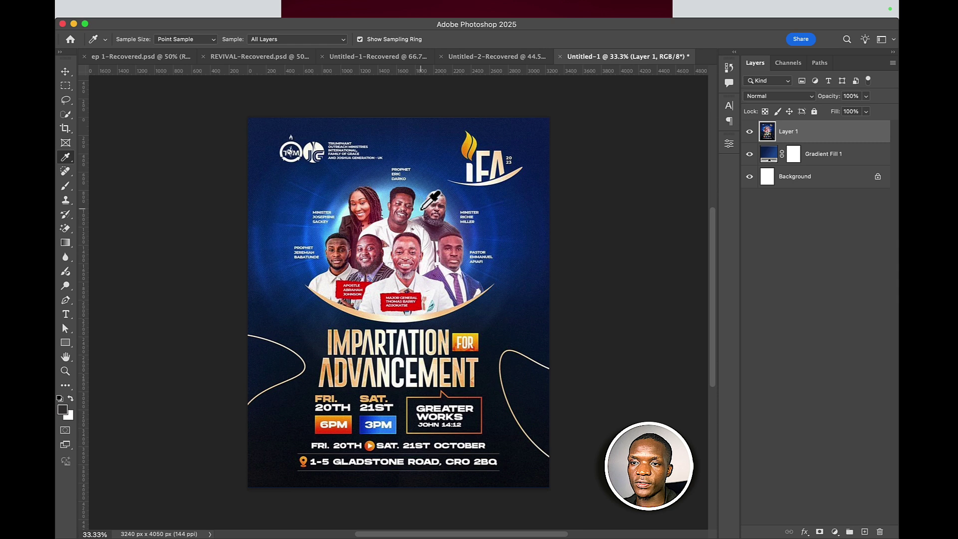
left_click(422, 208)
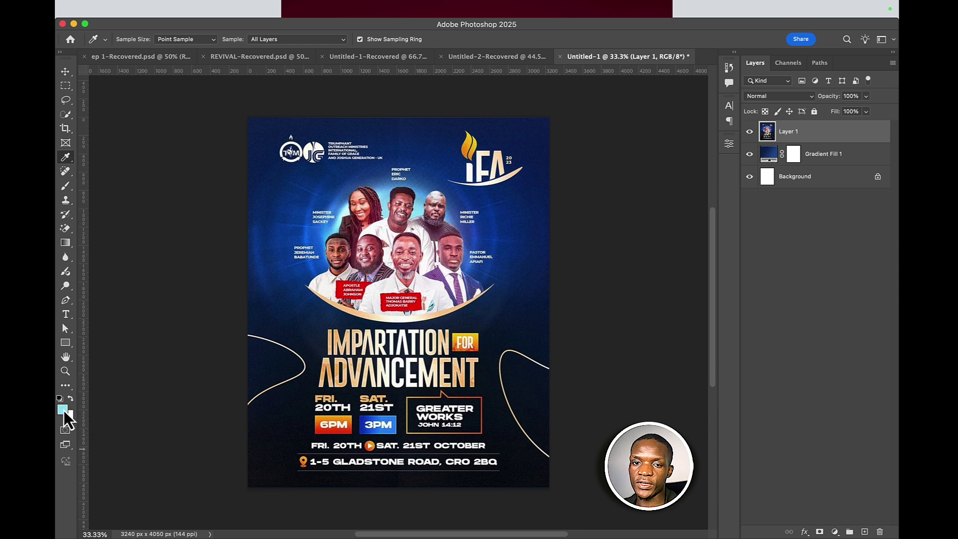
left_click(749, 131)
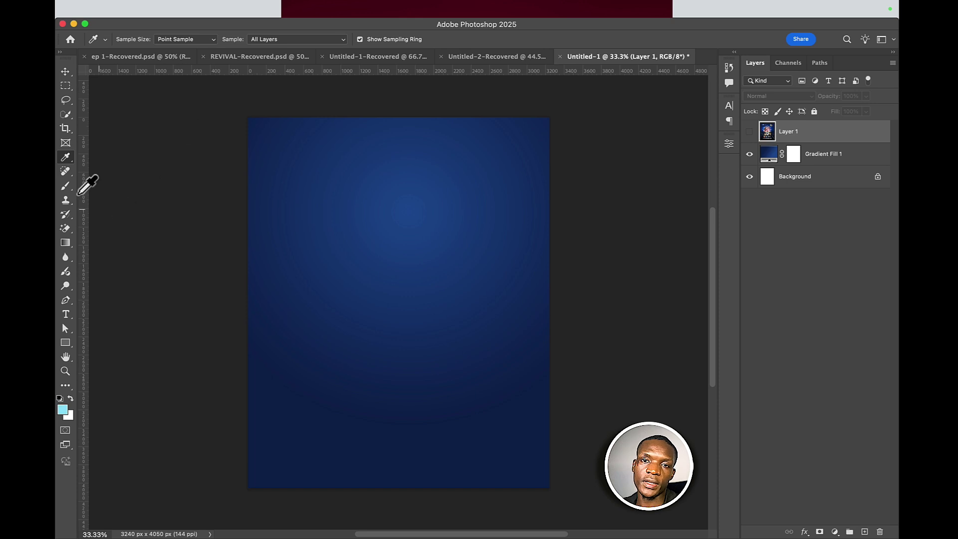
- Switch to the soft Brush tool and dismiss the hidden-layer warning
left_click(63, 186)
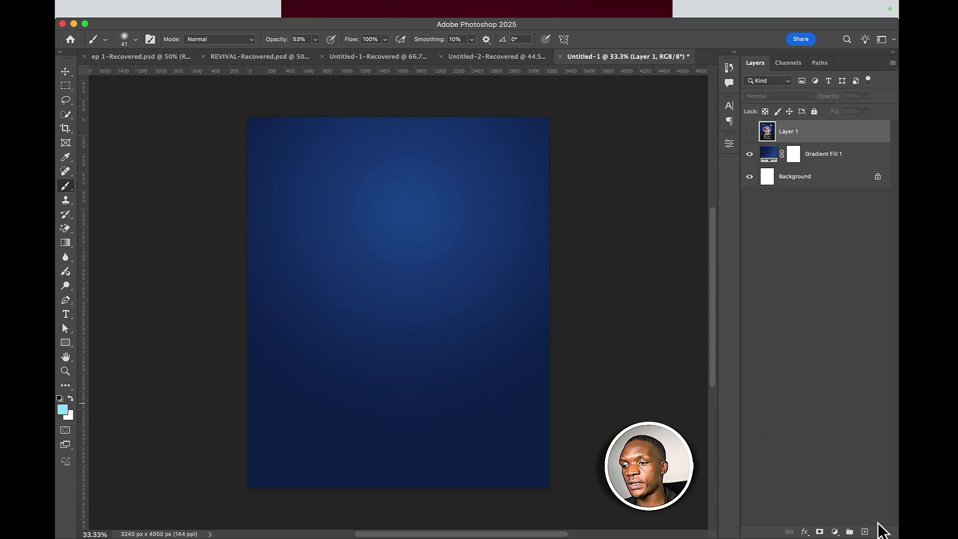
left_click(325, 230)
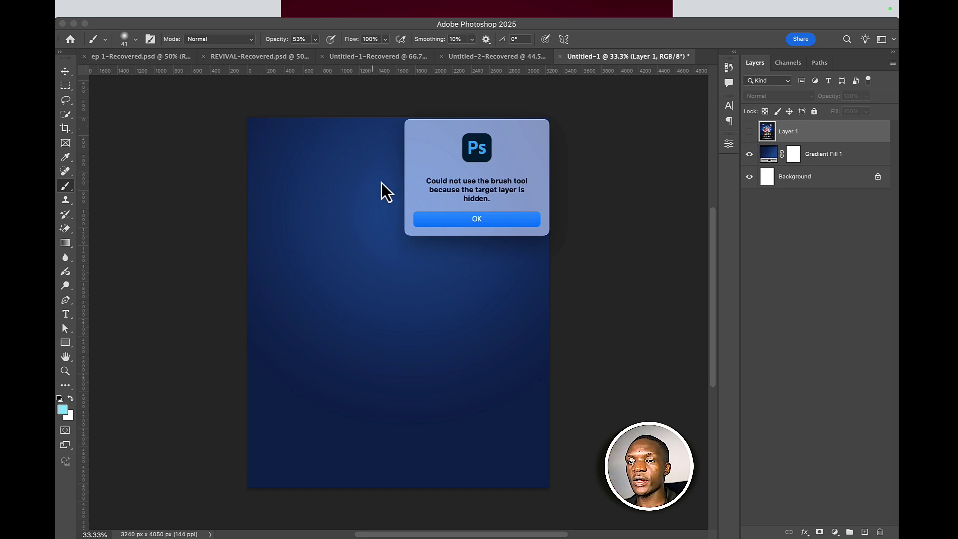
left_click(437, 220)
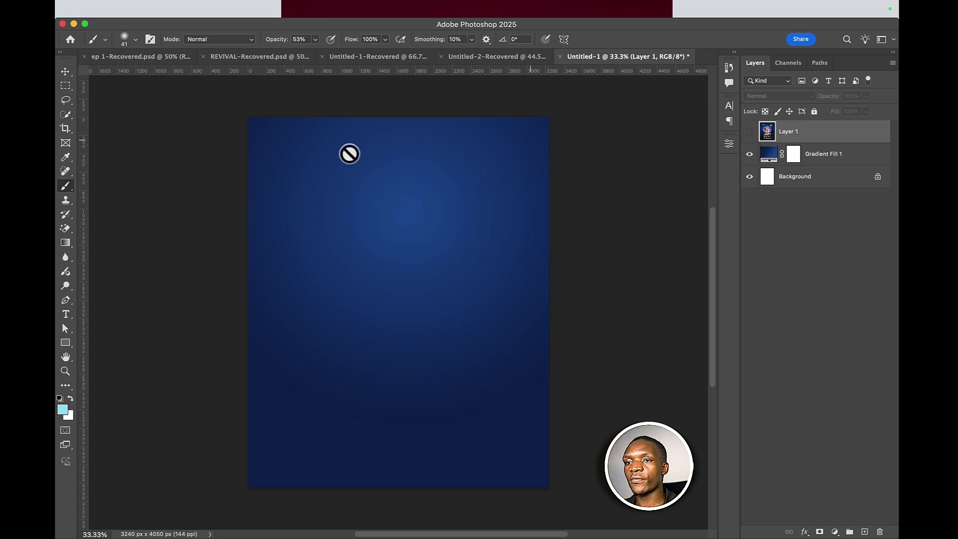
- Add a new empty layer named 'Highlights'
left_click(865, 531)
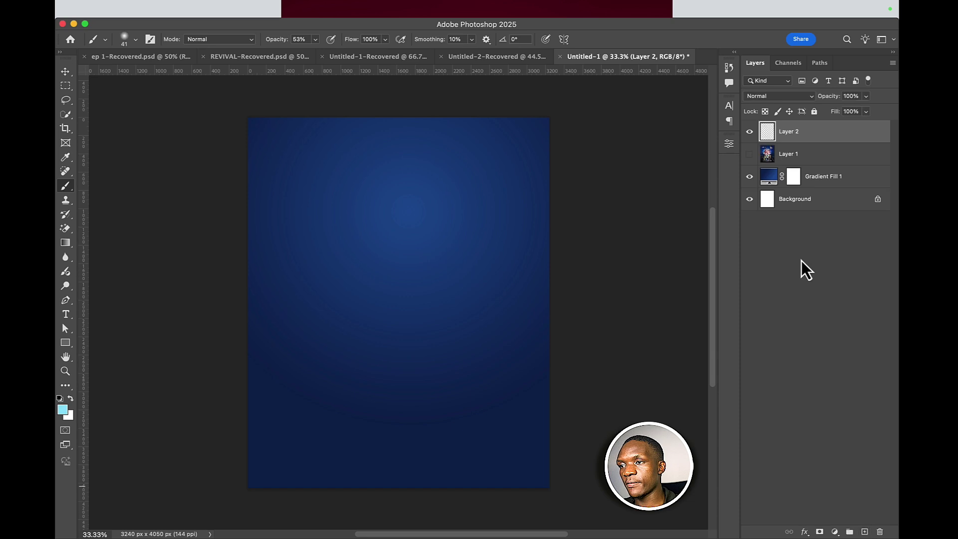
double_click(789, 131)
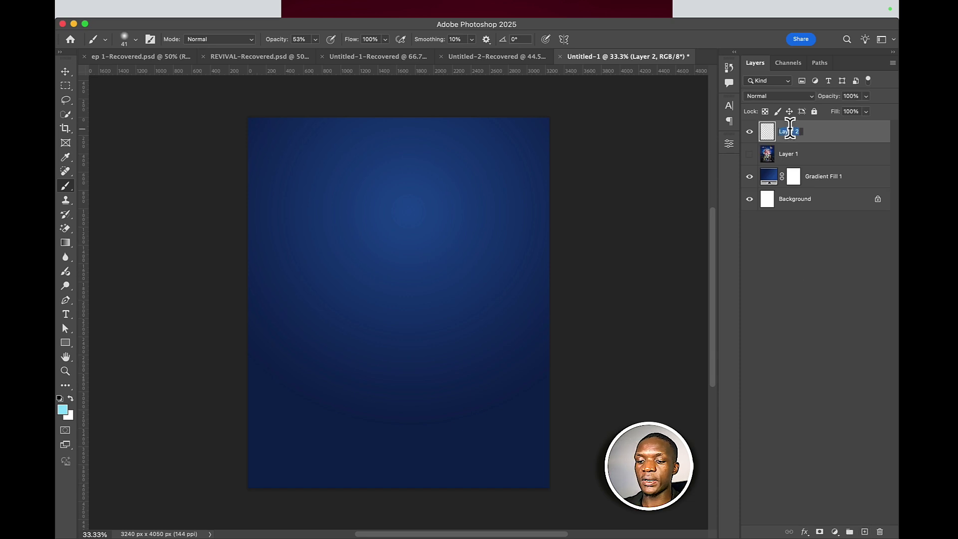
type("Highlight")
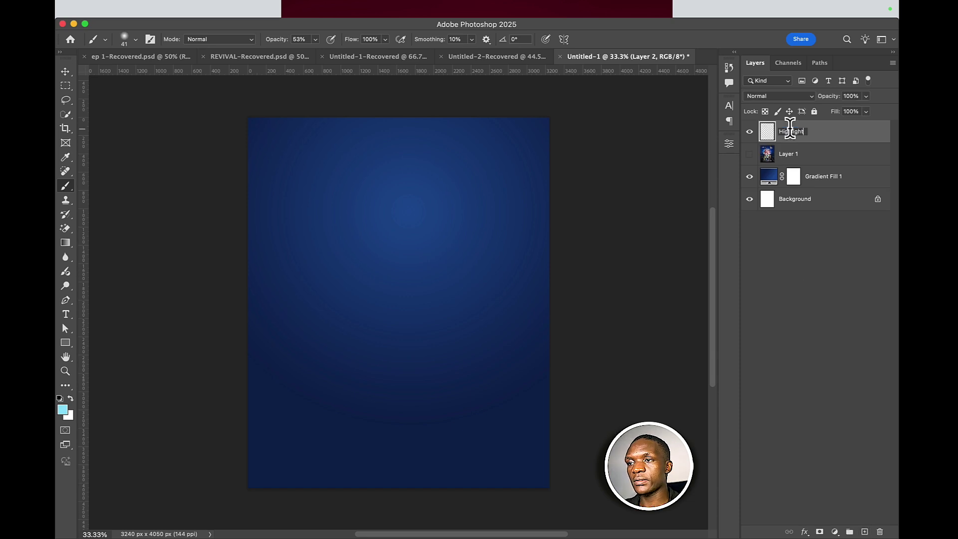
type("s")
key("Return")
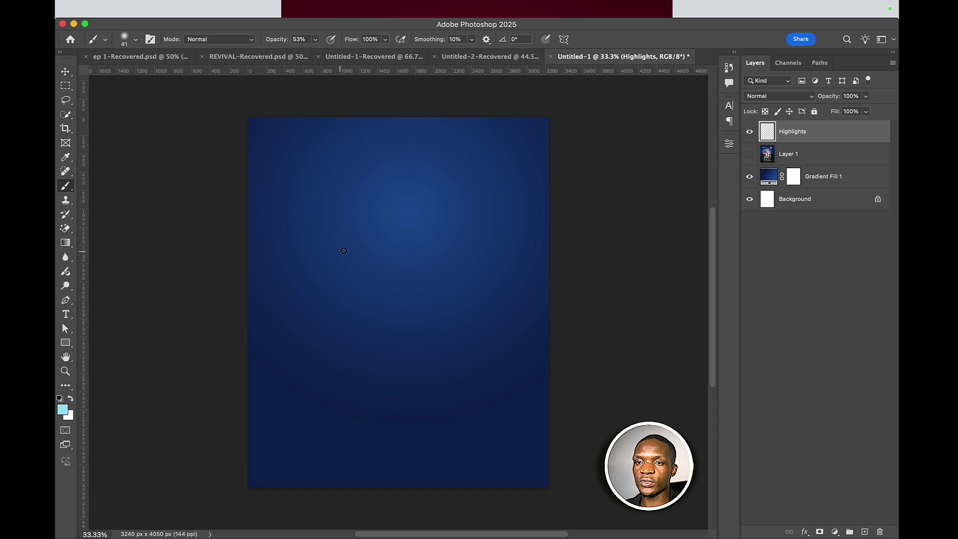
- Set the brush to about 1760 px and paint a soft cyan glow near the top centre
right_click(344, 250)
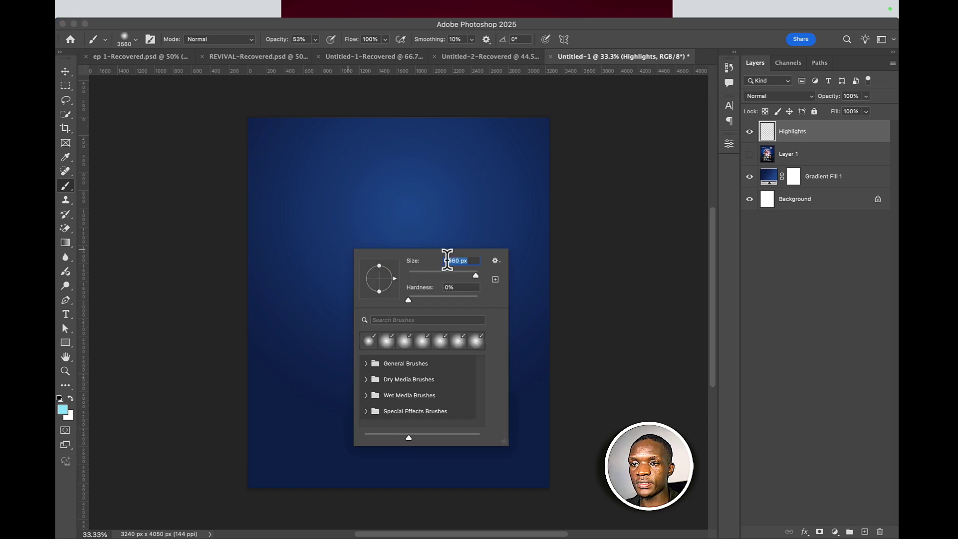
left_click_drag(475, 277, 472, 275)
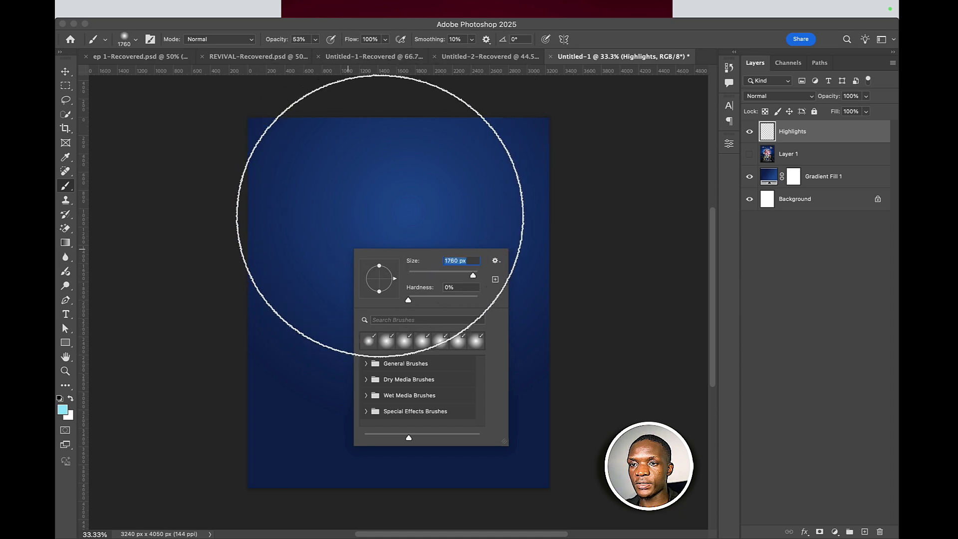
left_click(382, 212)
key("ctrl+z")
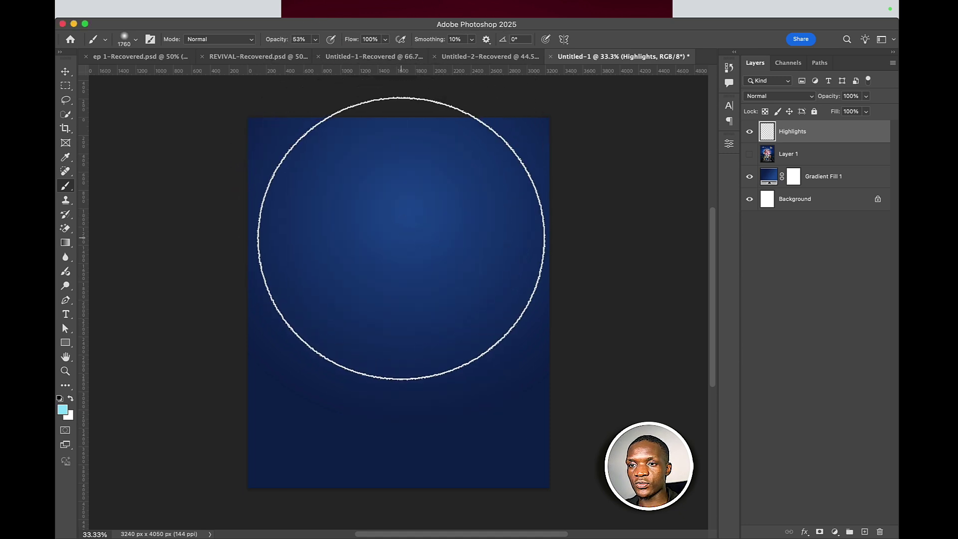
left_click(402, 237)
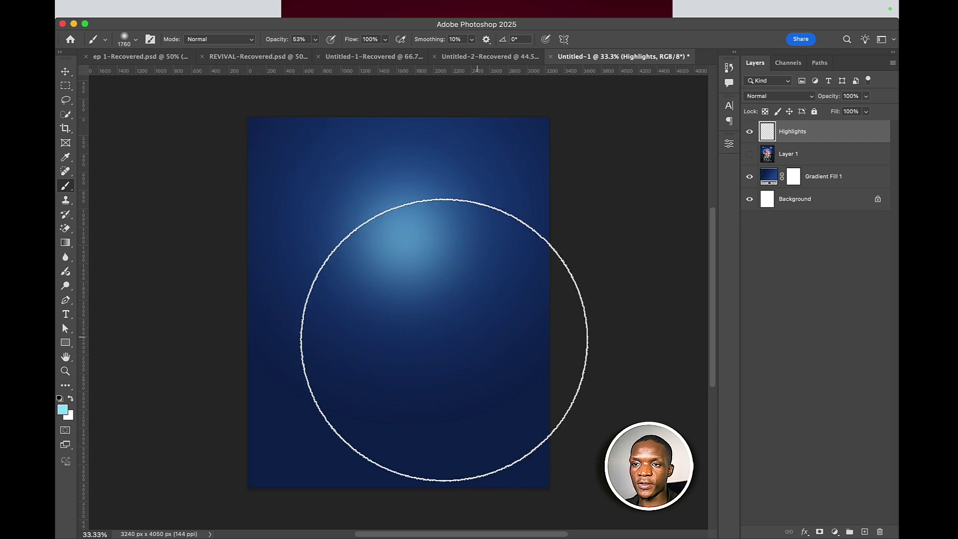
left_click(417, 225)
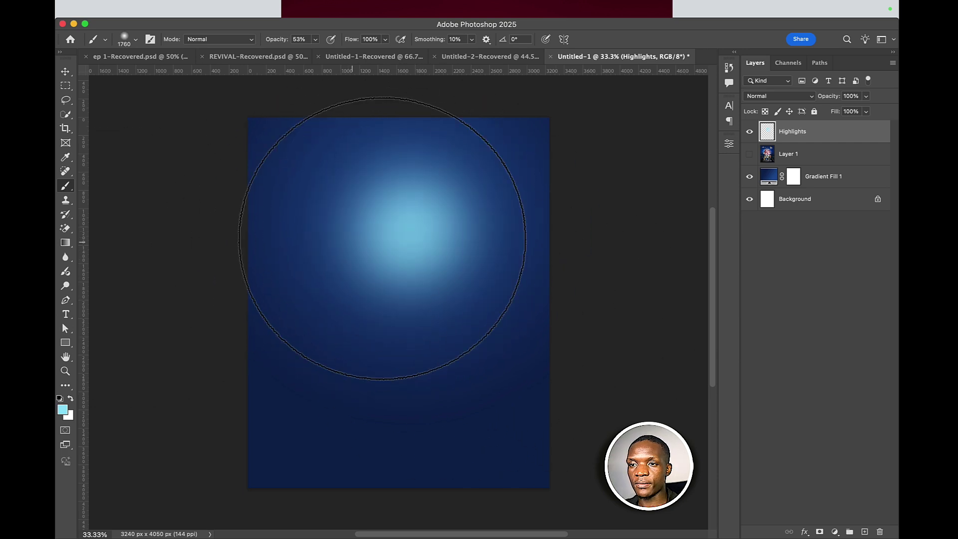
- Scale the cyan glow to about 120%, widening it across the upper middle, and commit
key("ctrl+t")
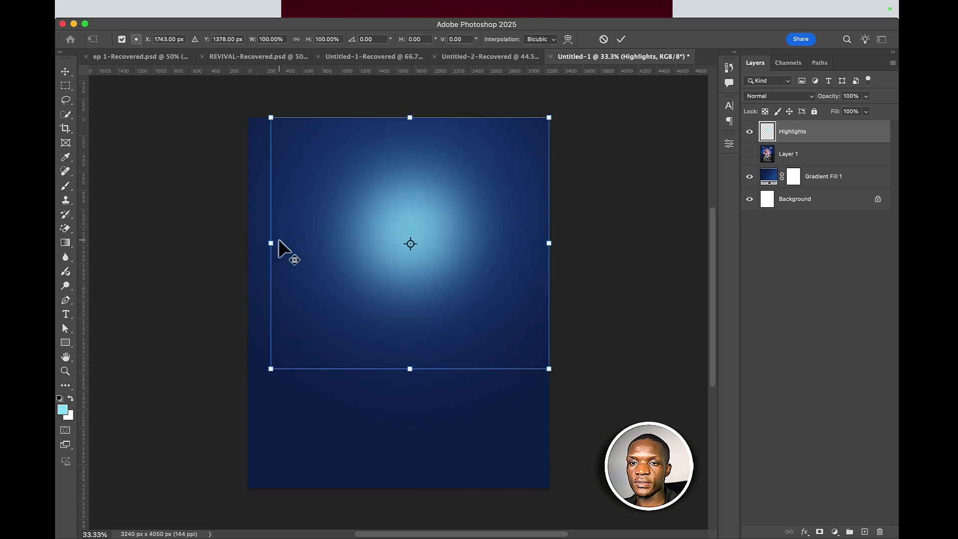
left_click_drag(271, 244, 248, 244)
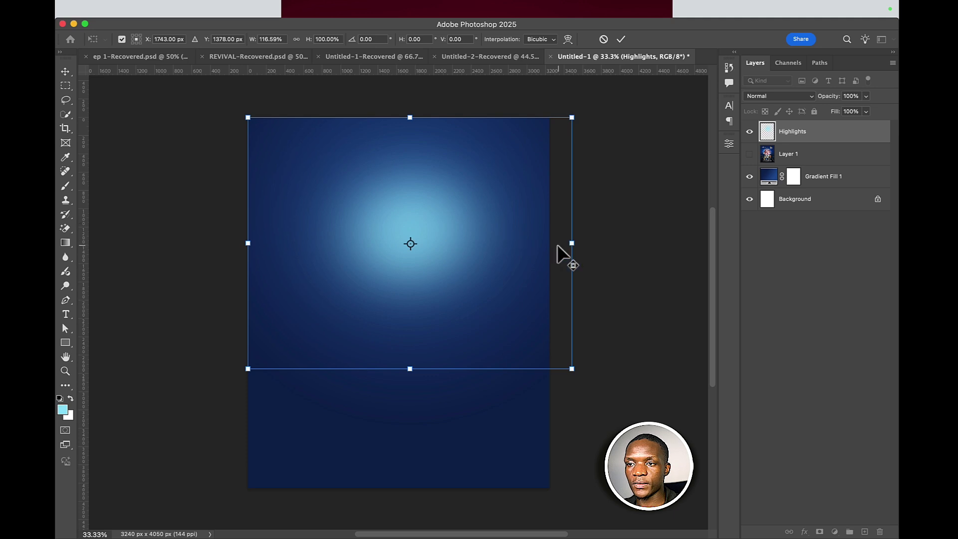
left_click_drag(573, 246, 606, 242)
left_click_drag(547, 234, 537, 247)
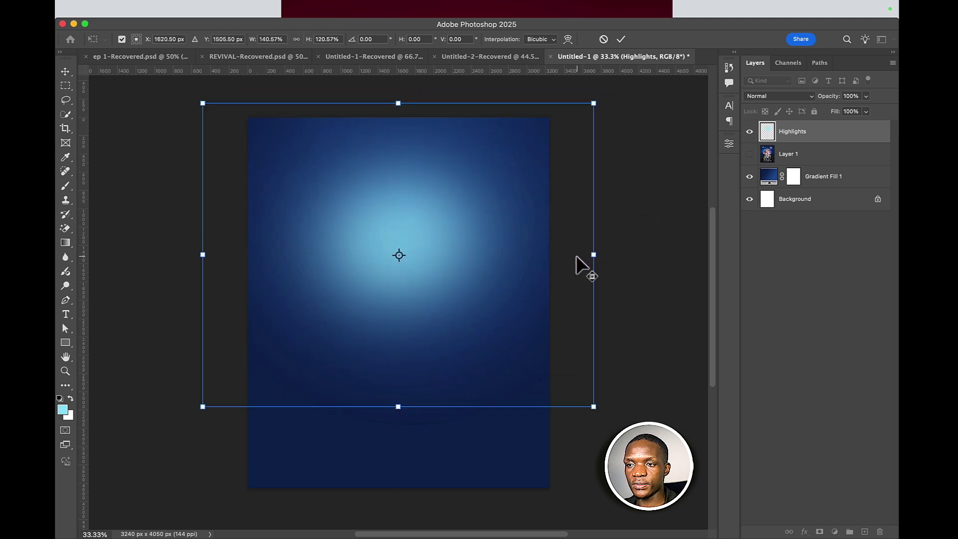
left_click_drag(600, 256, 563, 254)
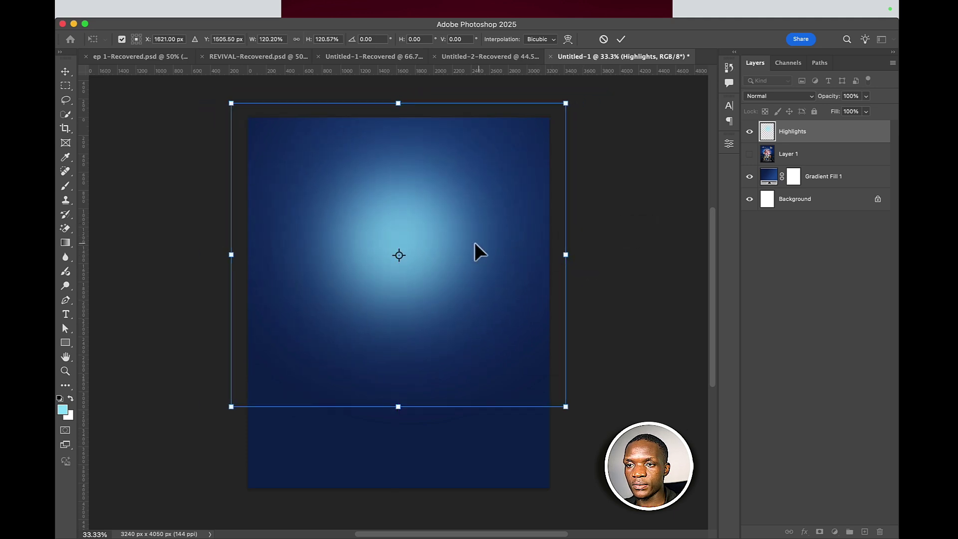
left_click_drag(475, 242, 483, 242)
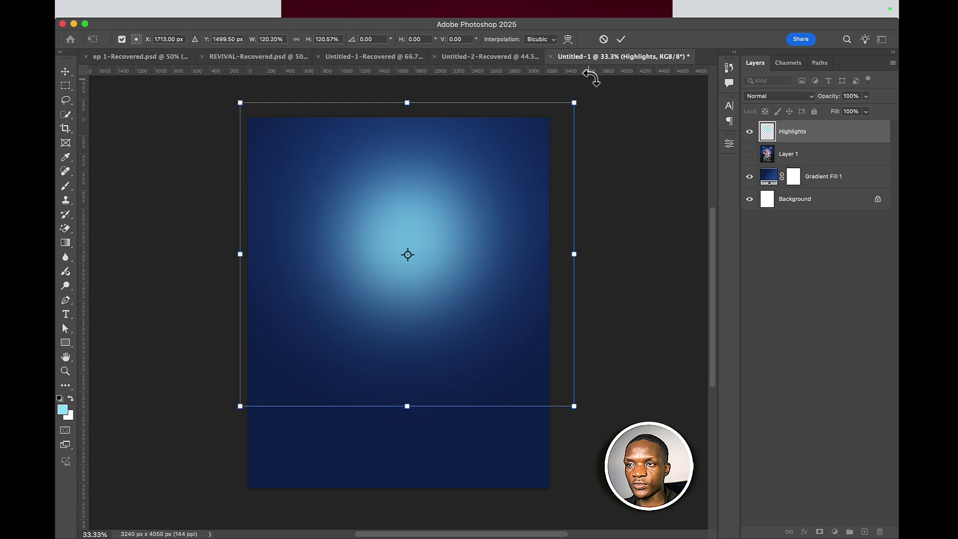
left_click(621, 40)
key("b")
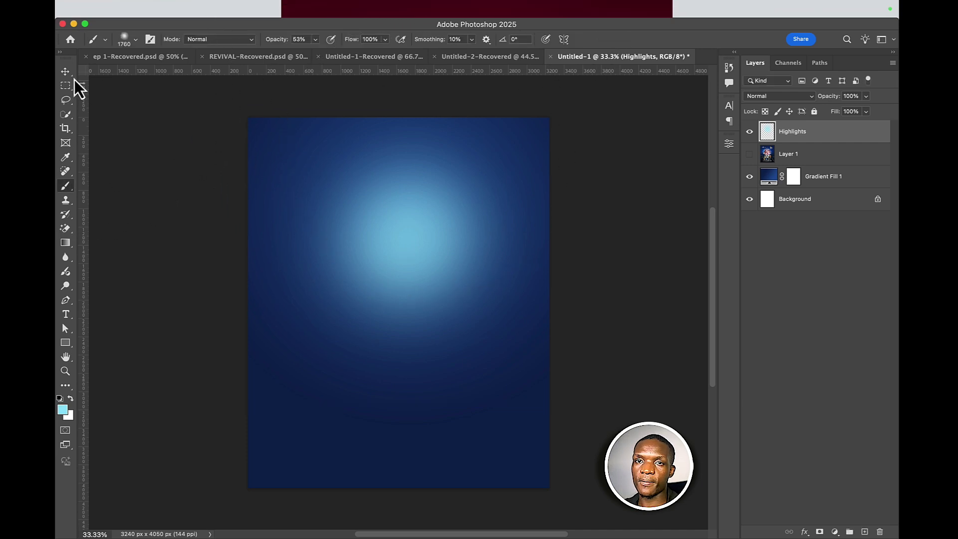
left_click(67, 73)
- Move the flyer layer above Highlights, leave it hidden, and select the Highlights layer
left_click(749, 156)
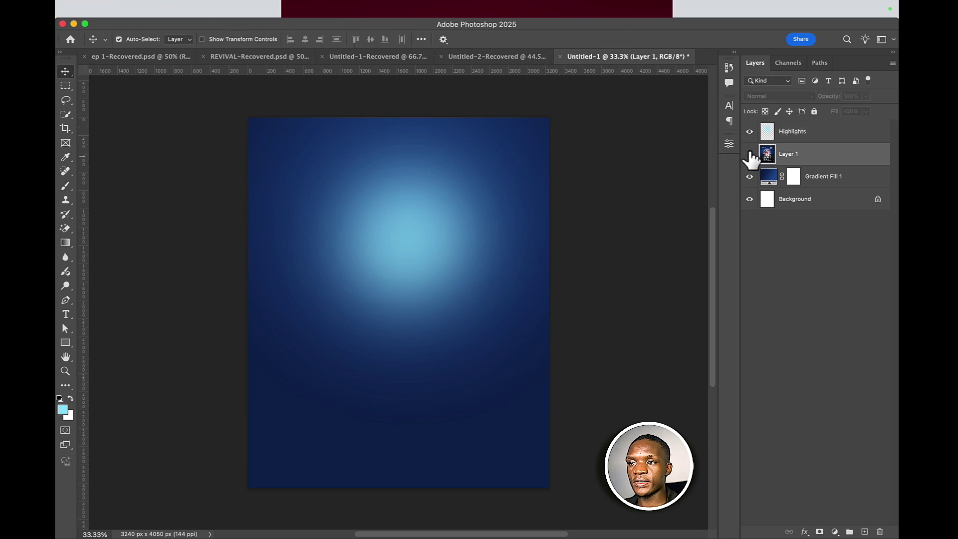
left_click(749, 154)
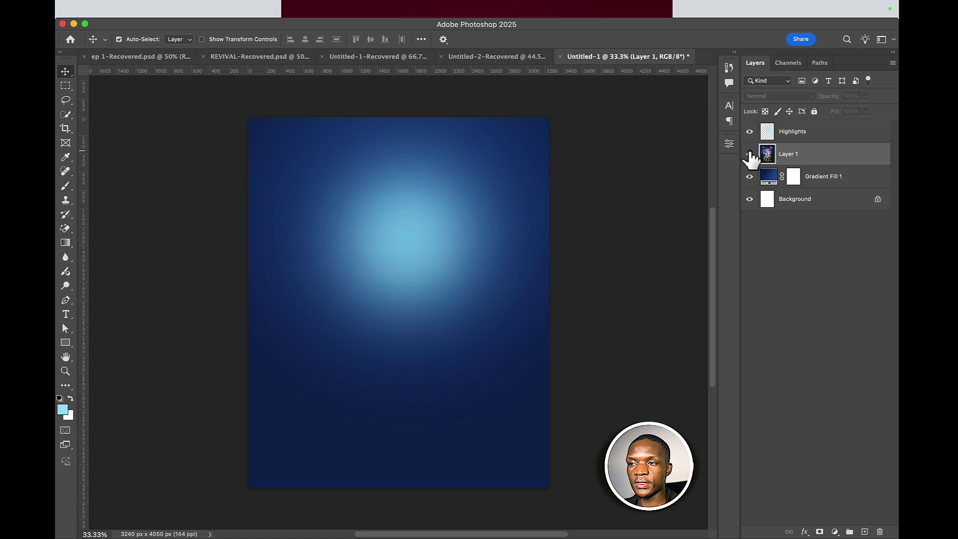
left_click(750, 154)
left_click_drag(771, 155, 761, 134)
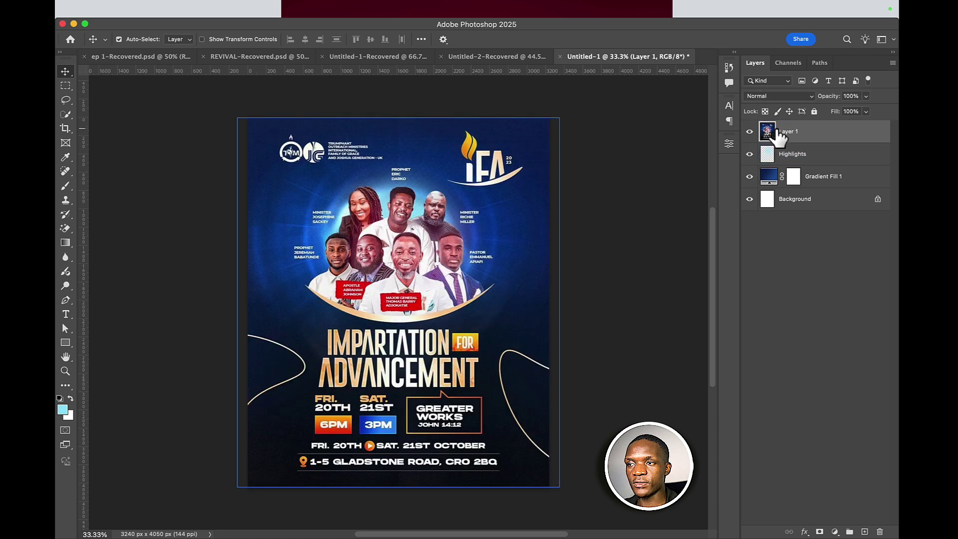
left_click(750, 132)
left_click(750, 132)
left_click(750, 132)
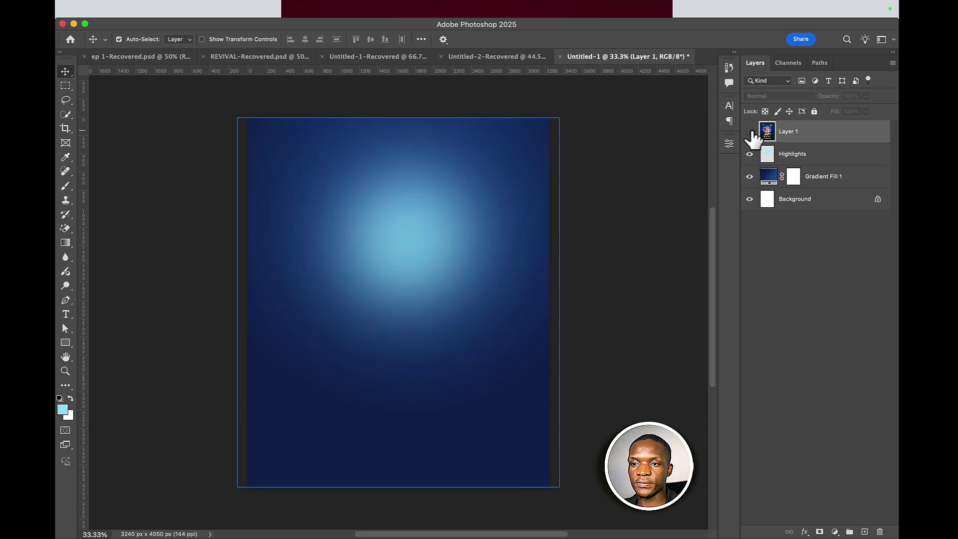
left_click(750, 132)
left_click(750, 132)
left_click(470, 167)
left_click(424, 192)
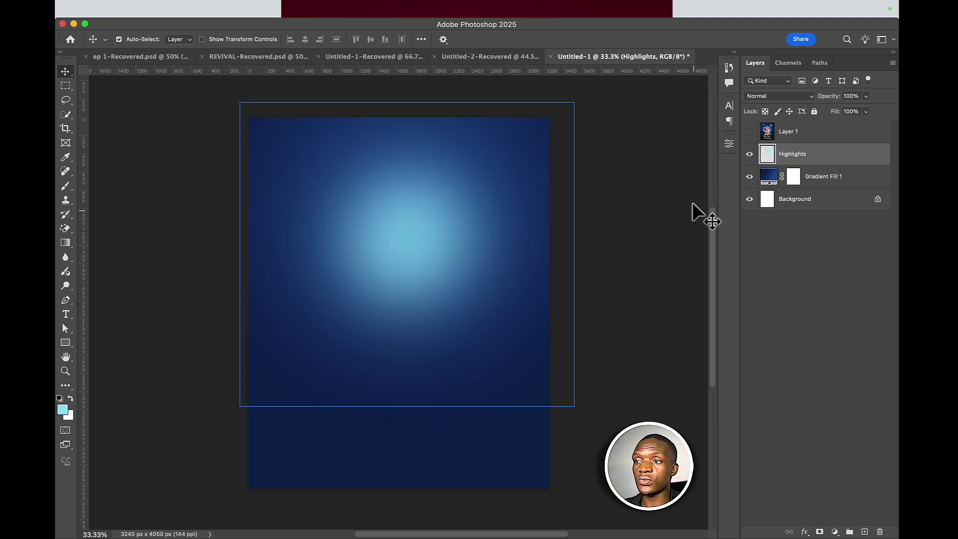
- Set the foreground colour to a near-black navy sampled from the background and darkened further
left_click(835, 531)
left_click(634, 332)
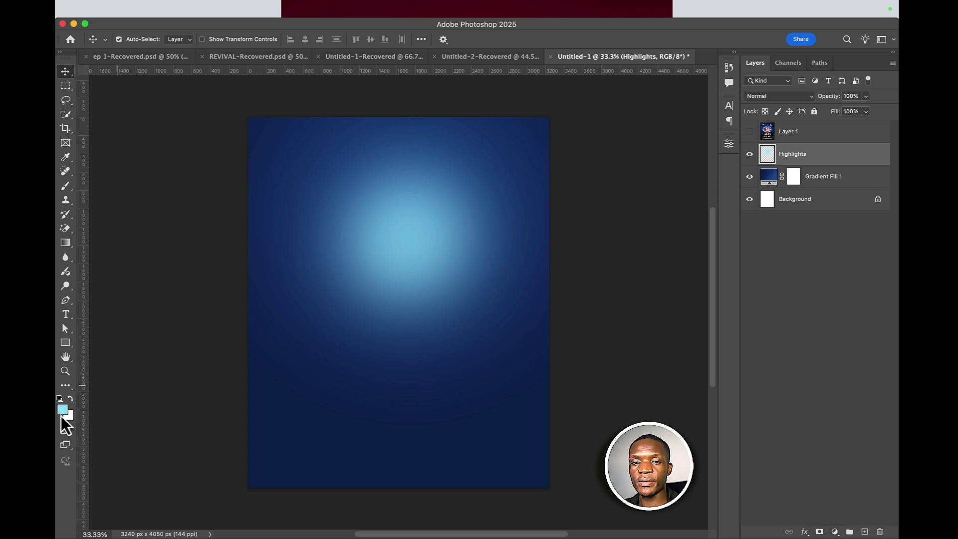
left_click(63, 414)
left_click(551, 352)
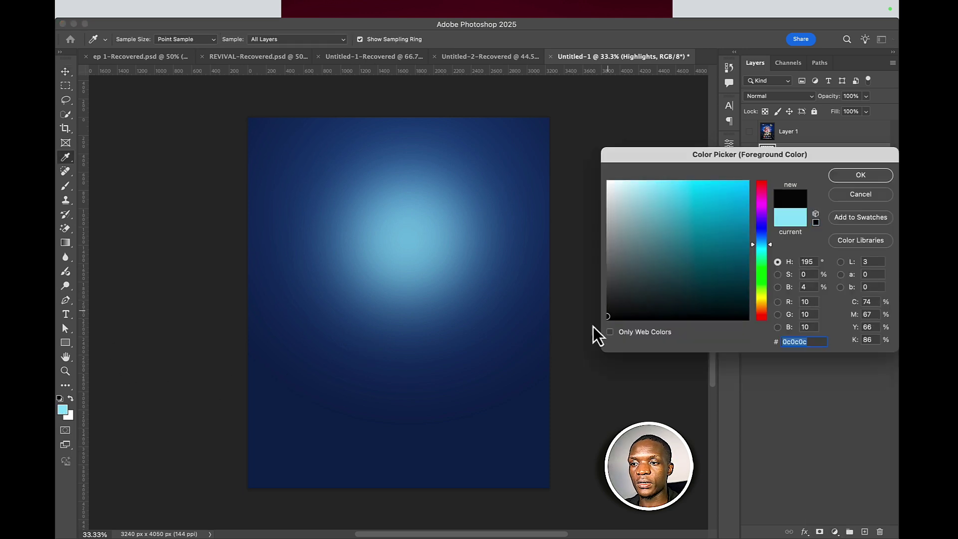
left_click(840, 180)
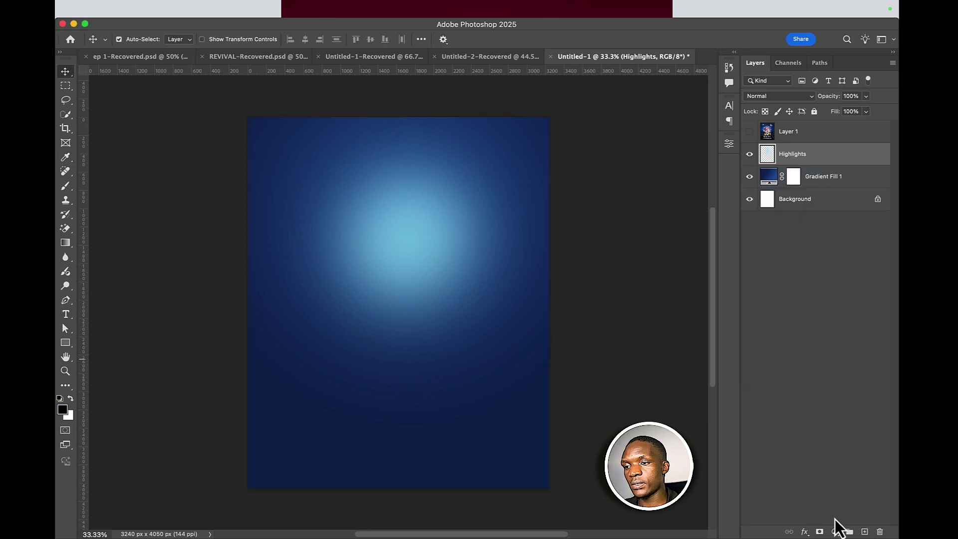
left_click(66, 413)
left_click(305, 448)
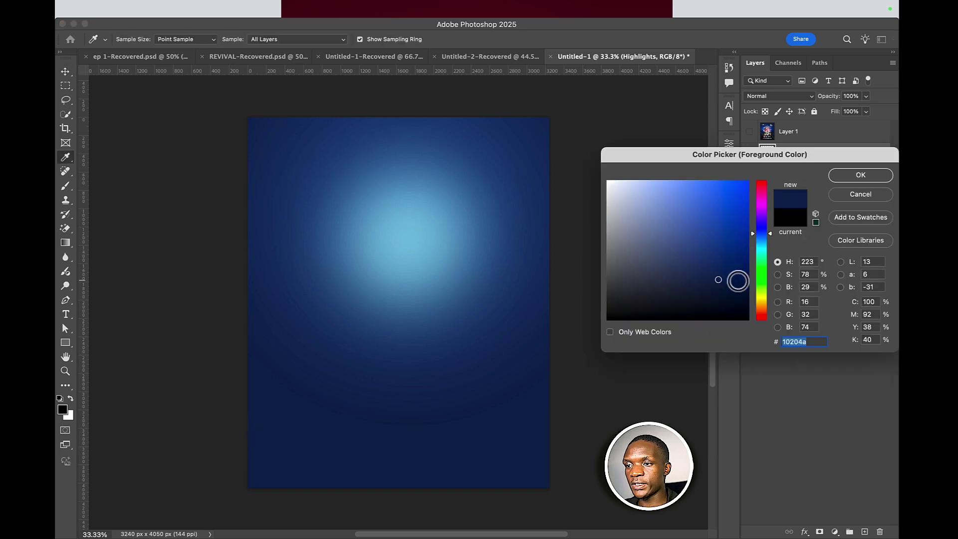
left_click_drag(719, 280, 722, 304)
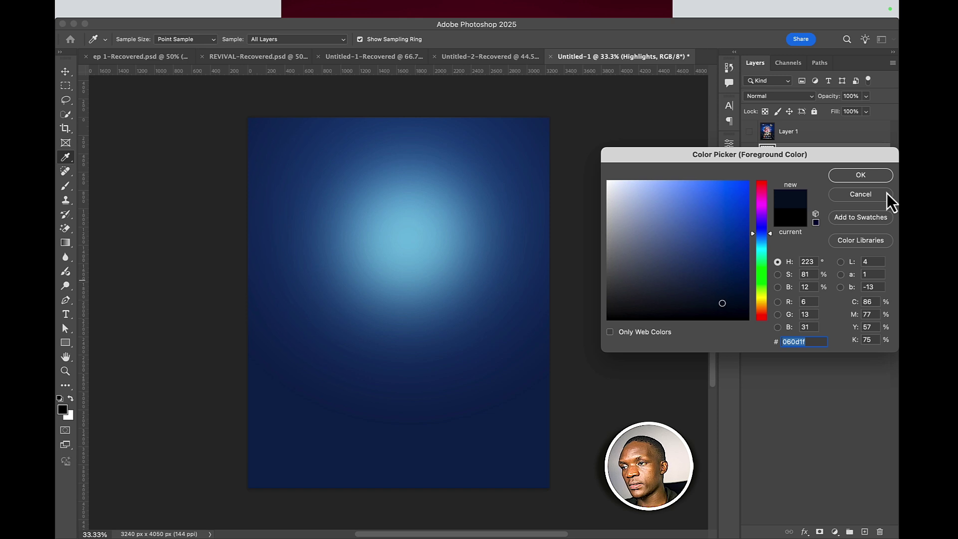
left_click(860, 175)
key("v")
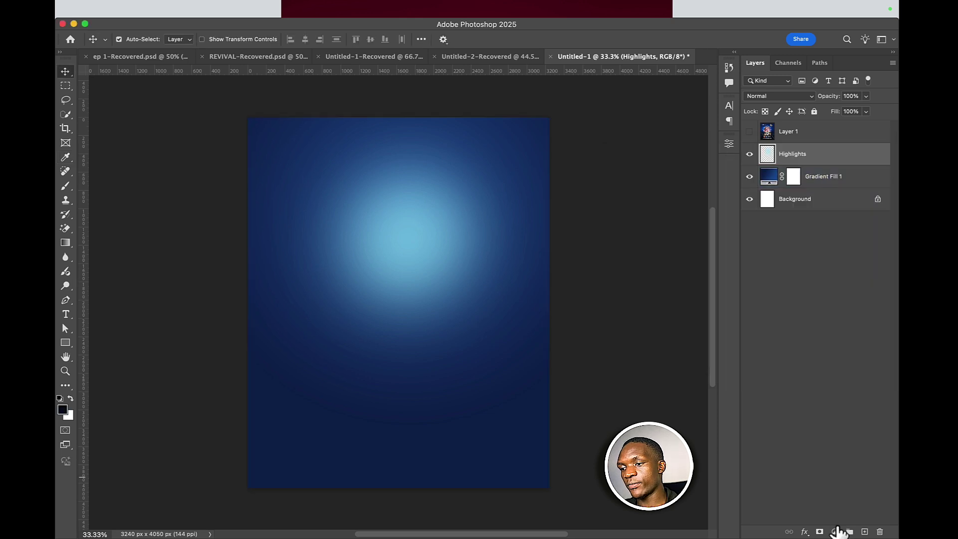
left_click(837, 531)
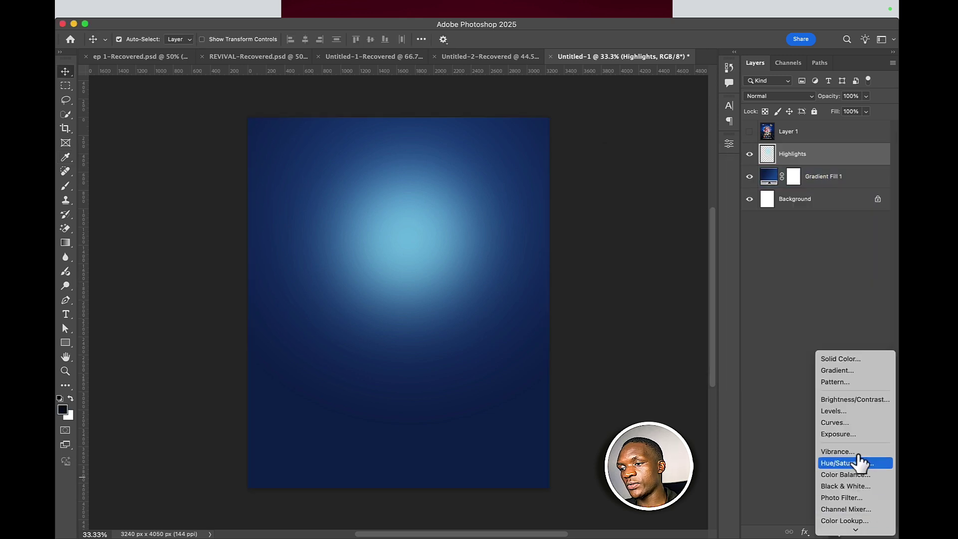
- Add Gradient Fill 2 as a reversed radial dark-navy gradient at 114% scale
left_click(854, 372)
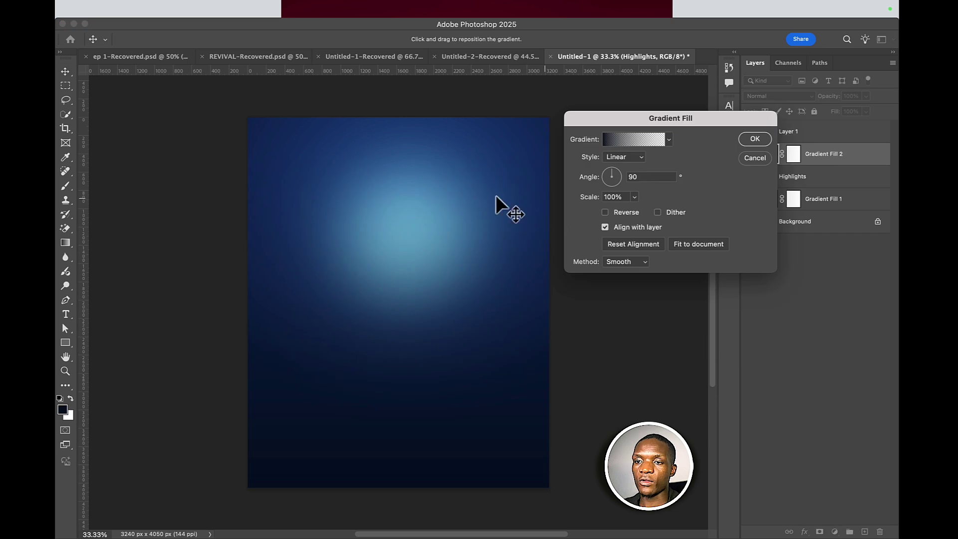
left_click(633, 161)
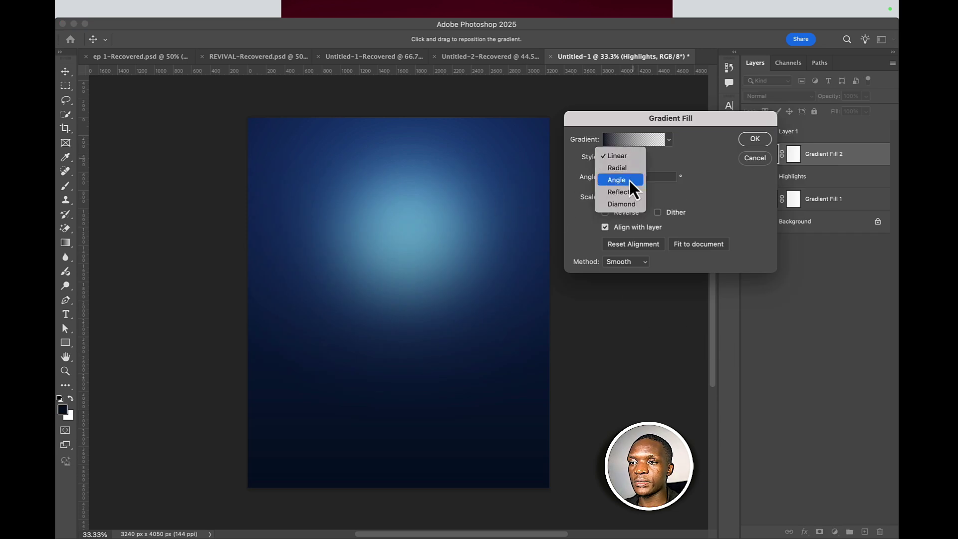
left_click(628, 170)
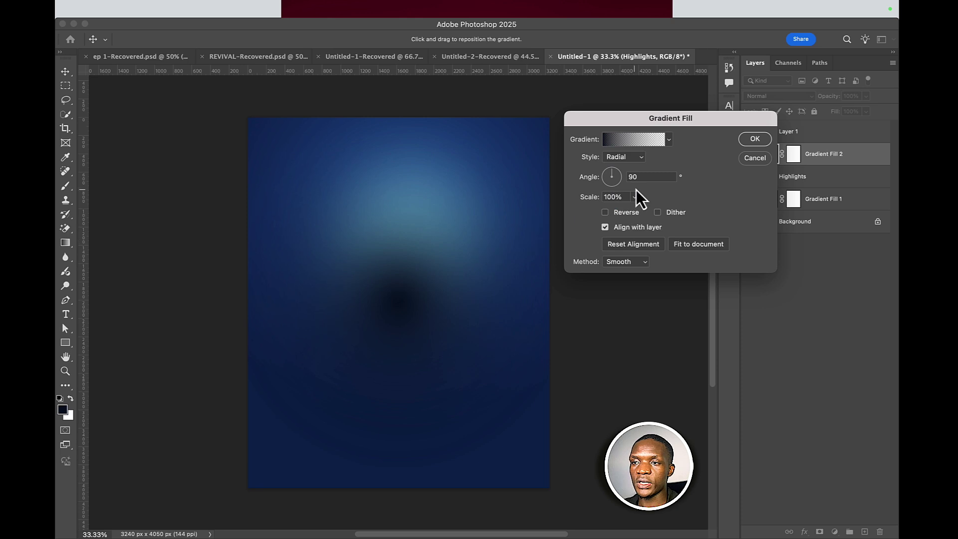
left_click(605, 212)
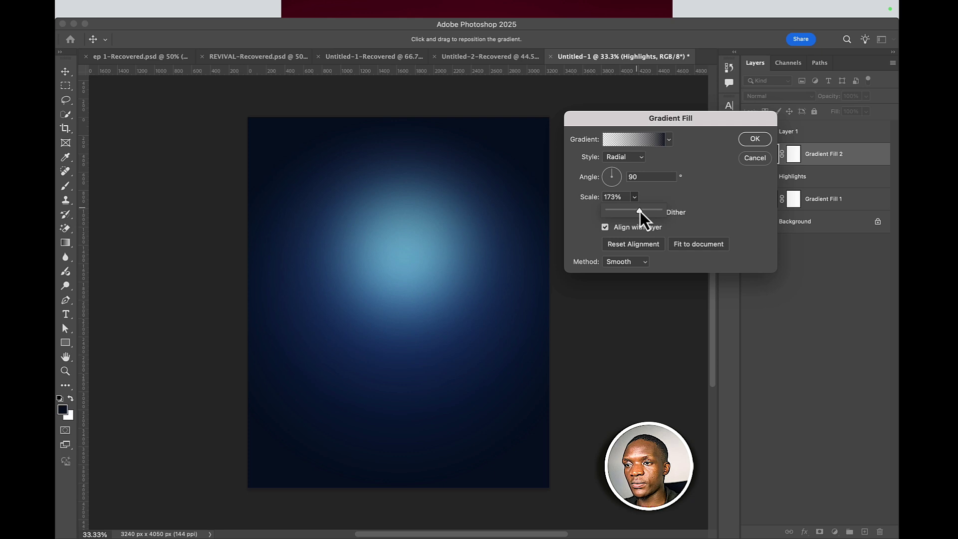
left_click_drag(640, 212, 636, 211)
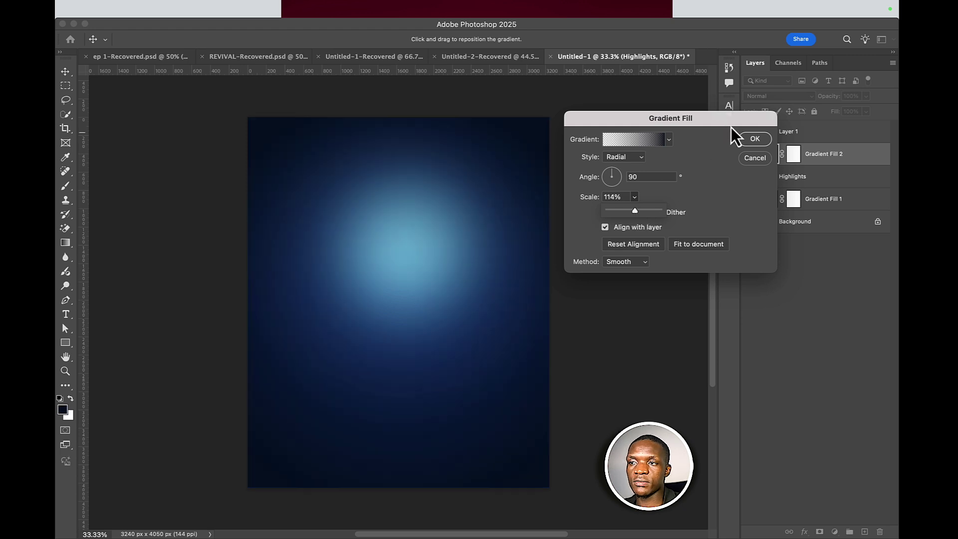
left_click(751, 142)
left_click(753, 139)
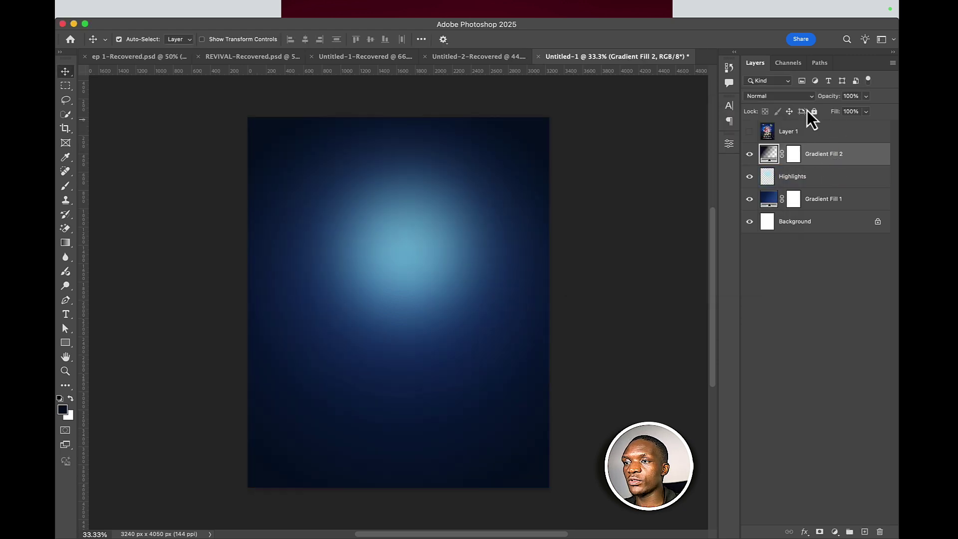
- Set Gradient Fill 2 to Multiply at 60% opacity and target its layer mask
left_click(777, 98)
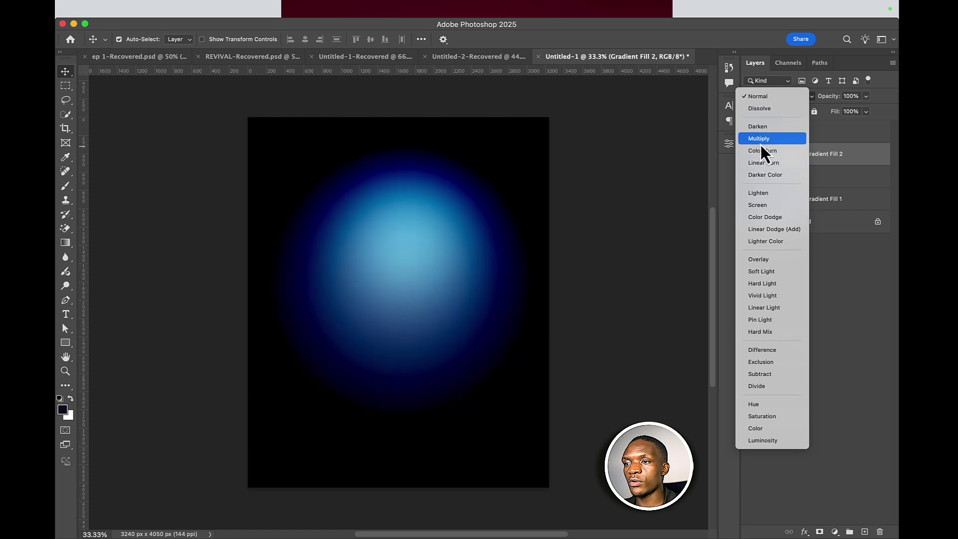
left_click(760, 140)
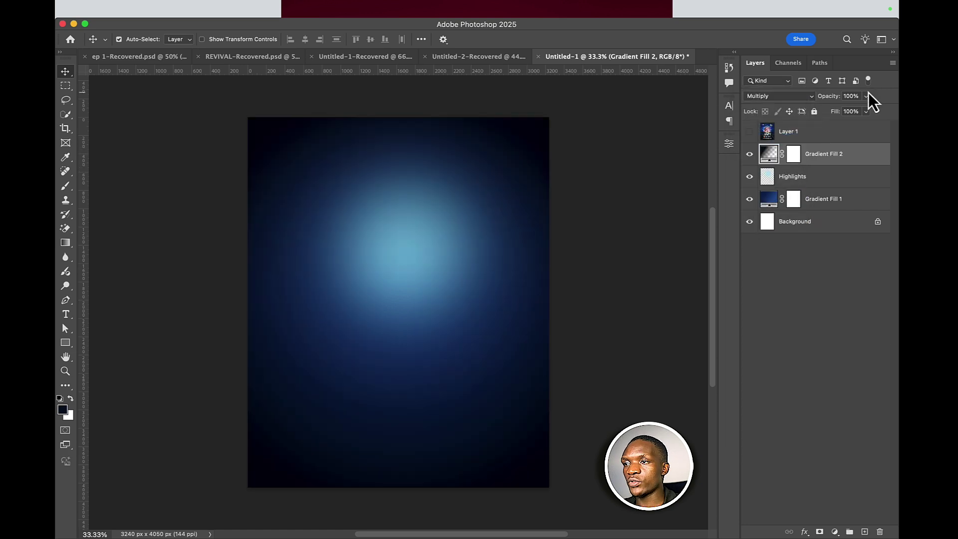
left_click_drag(843, 112, 842, 112)
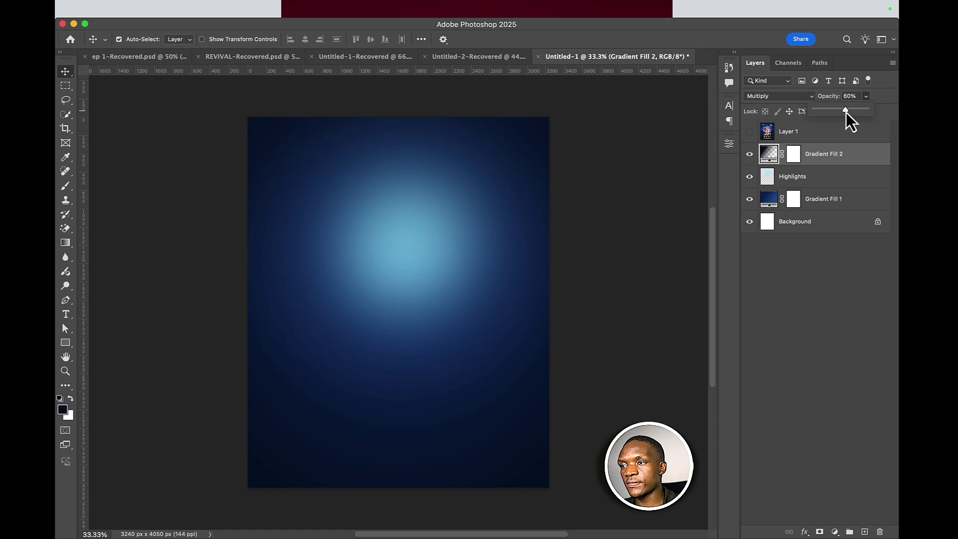
left_click(792, 155)
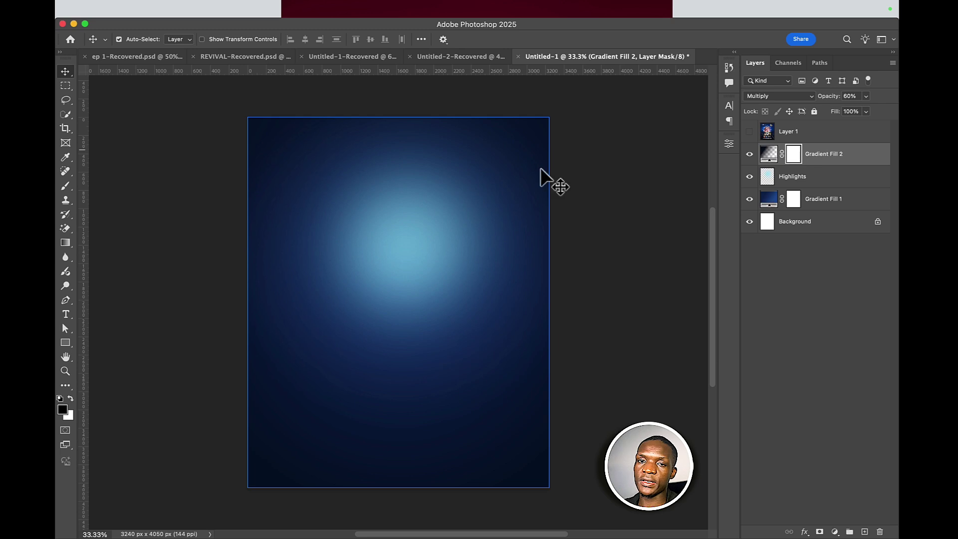
- Brush black over the central glow and lower canvas in Gradient Fill 2's mask, then select Highlights
left_click(68, 187)
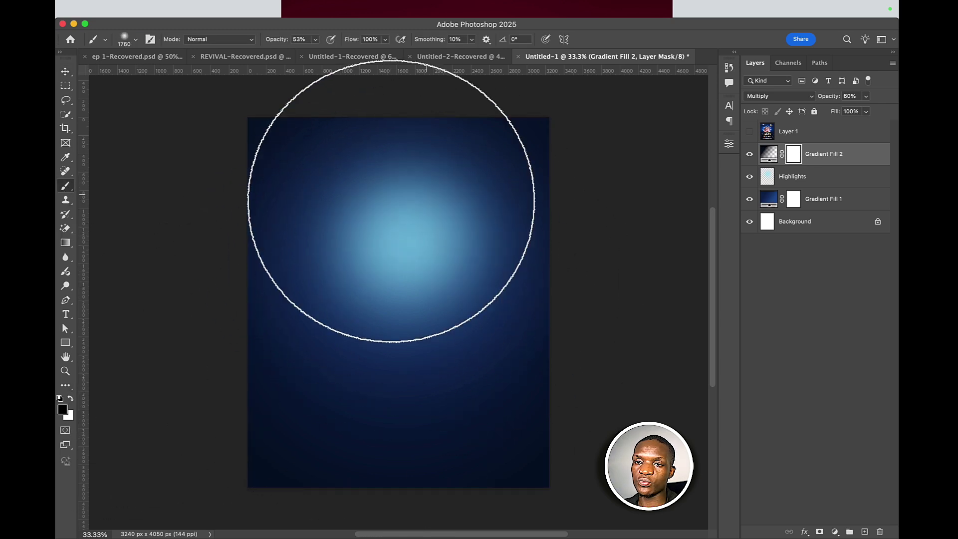
left_click_drag(399, 369, 289, 369)
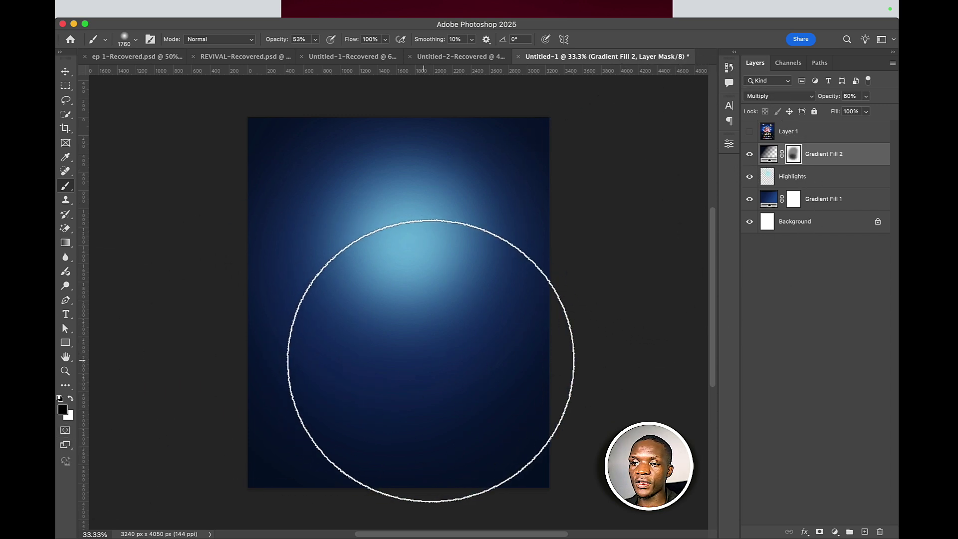
mouse_move(424, 348)
left_mouse_down()
mouse_move(390, 281)
mouse_move(377, 274)
mouse_move(366, 223)
mouse_move(347, 223)
mouse_move(329, 187)
mouse_move(325, 207)
mouse_move(371, 268)
mouse_move(412, 292)
mouse_move(496, 275)
mouse_move(432, 265)
mouse_move(434, 287)
left_mouse_up()
mouse_move(406, 220)
left_mouse_down()
mouse_move(434, 256)
mouse_move(447, 323)
mouse_move(389, 321)
mouse_move(432, 346)
mouse_move(389, 464)
mouse_move(567, 464)
left_mouse_up()
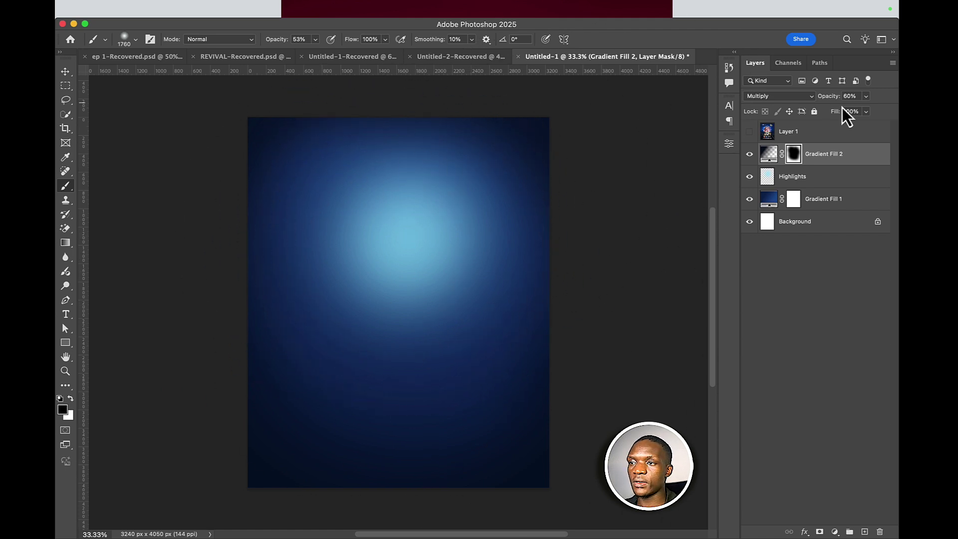
left_click(809, 177)
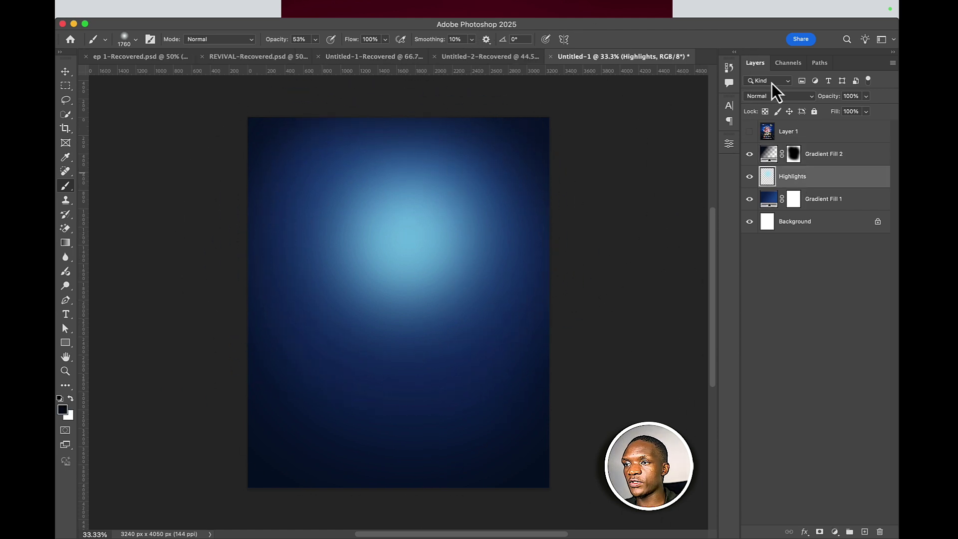
- Blend the Highlights layer in Screen mode and lower its opacity slightly
left_click(770, 96)
left_click(763, 208)
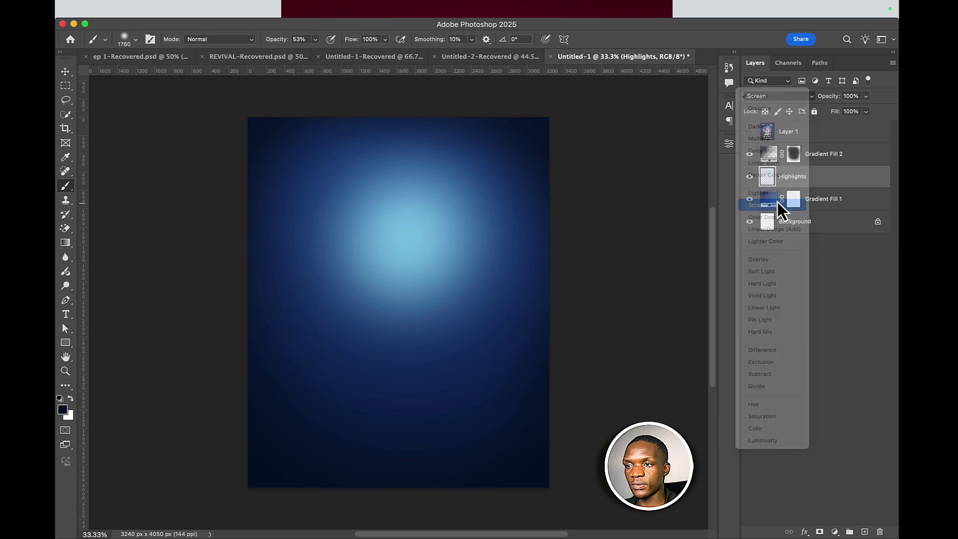
left_click(750, 176)
left_click(750, 176)
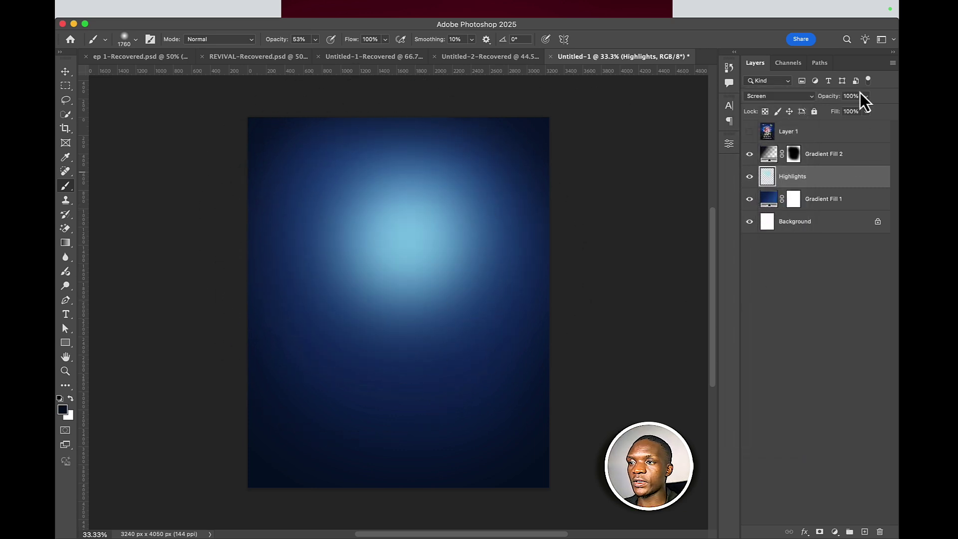
left_click_drag(855, 108, 856, 110)
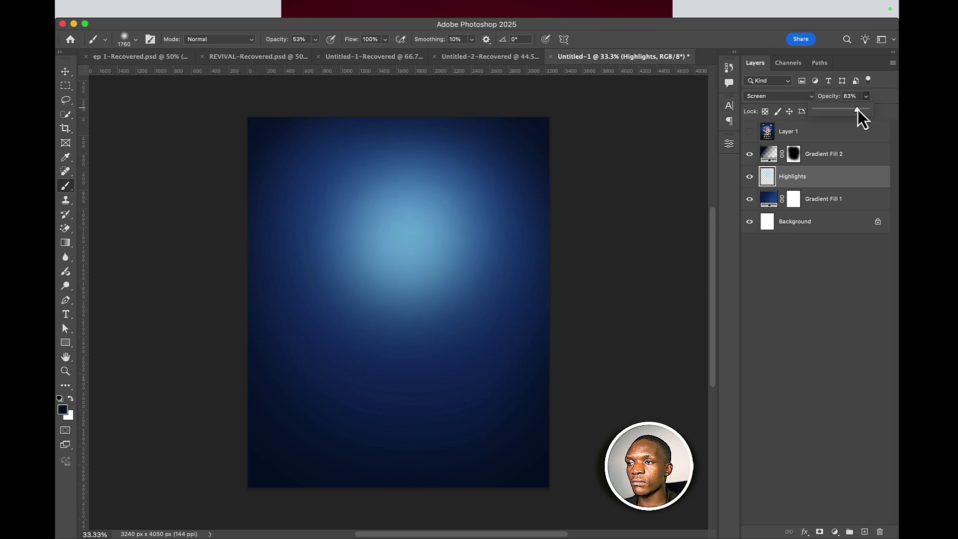
- Brush out more of Gradient Fill 2's darkening across the top, then reselect Highlights
left_click(795, 155)
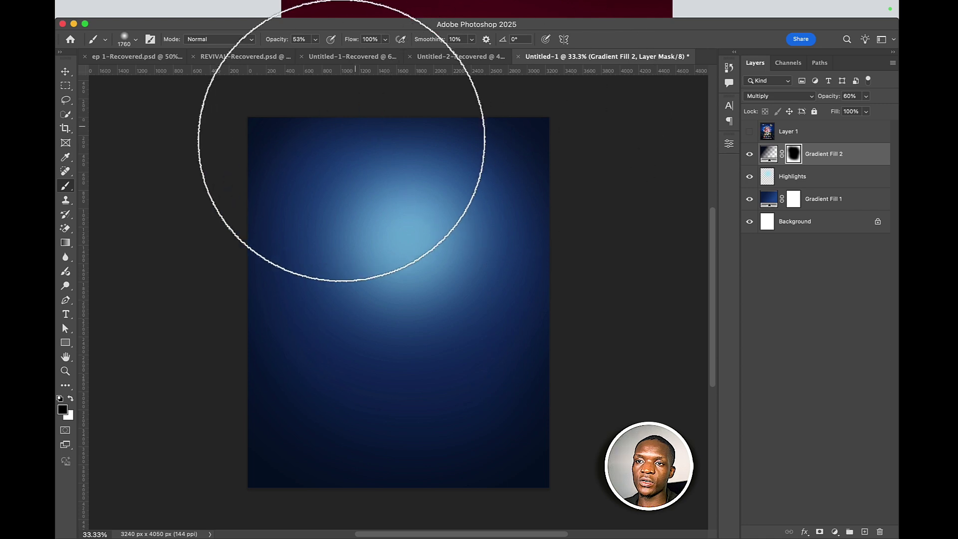
scroll(424, 189, "up", 2)
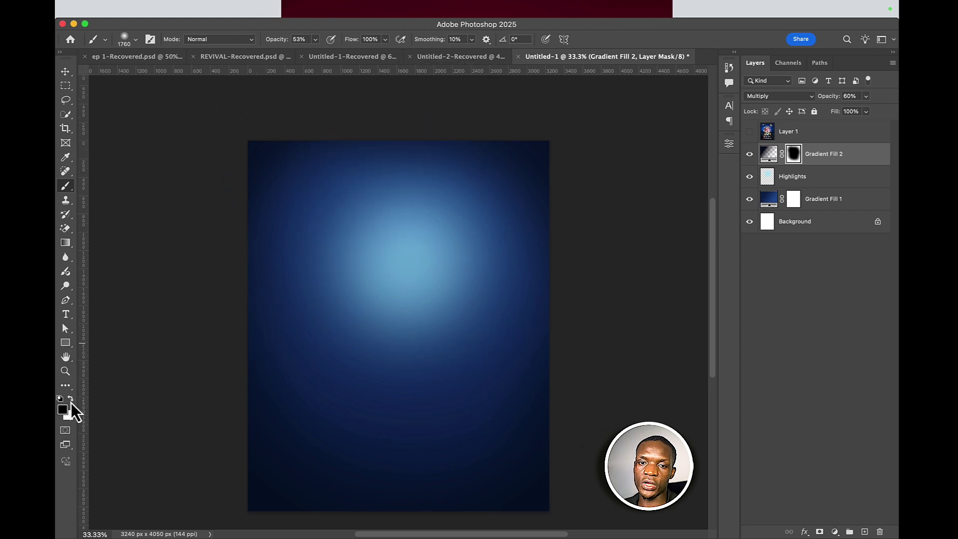
mouse_move(534, 107)
left_mouse_down()
mouse_move(241, 128)
mouse_move(244, 137)
left_mouse_up()
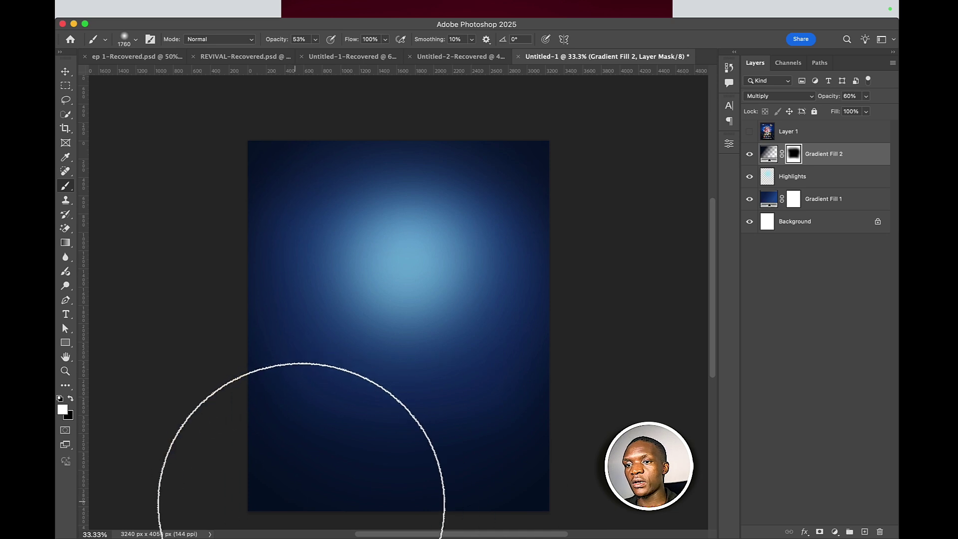
left_click(65, 71)
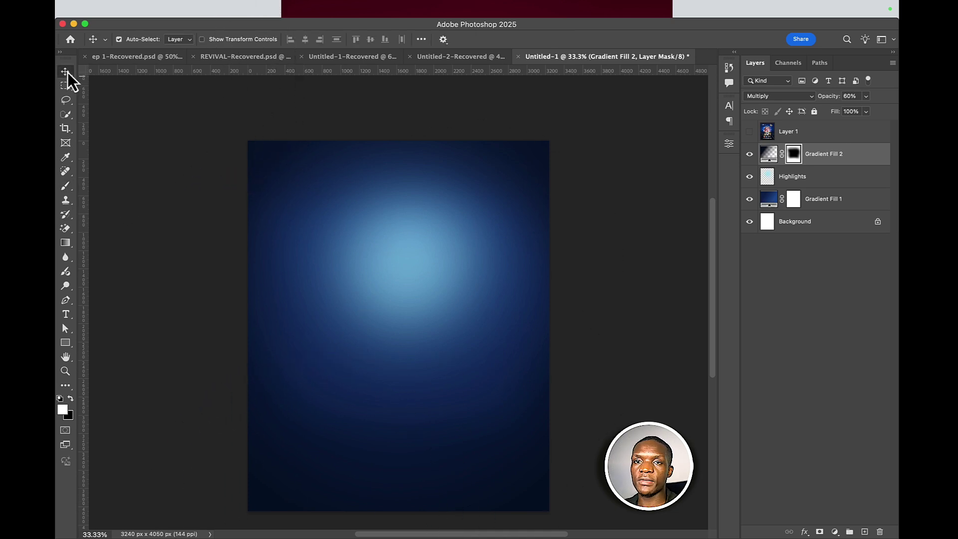
left_click(527, 153)
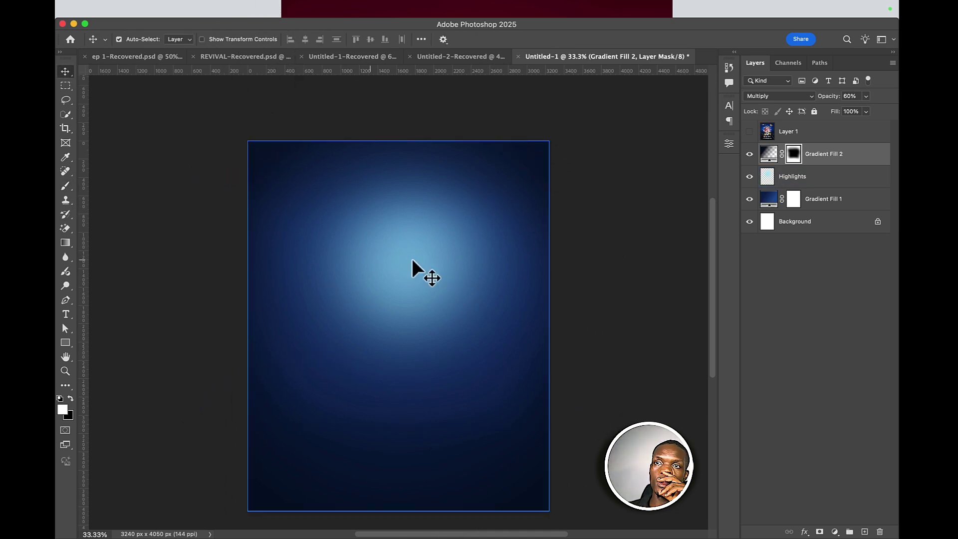
- Bring Chrome with Pinterest to the front and return to the Pinterest home feed
mouse_move(278, 524)
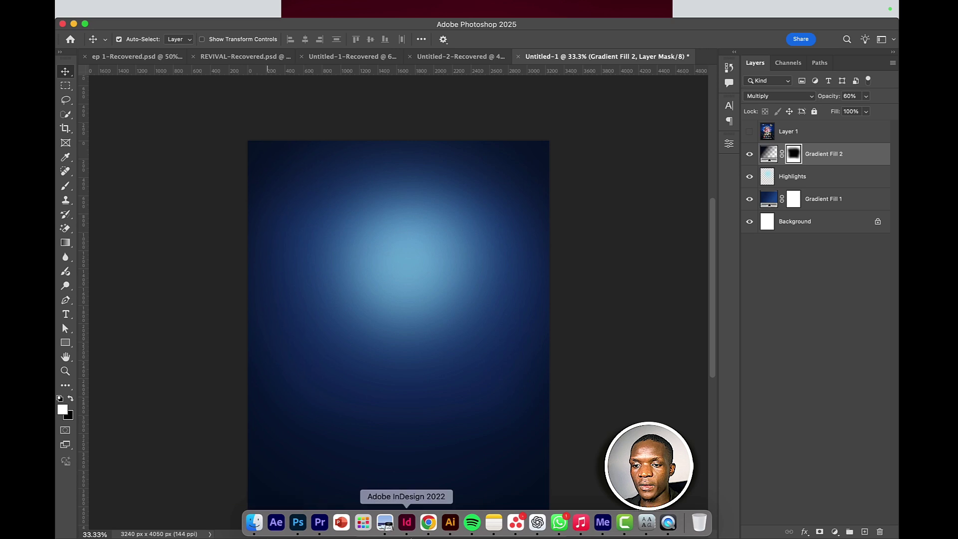
left_click(428, 522)
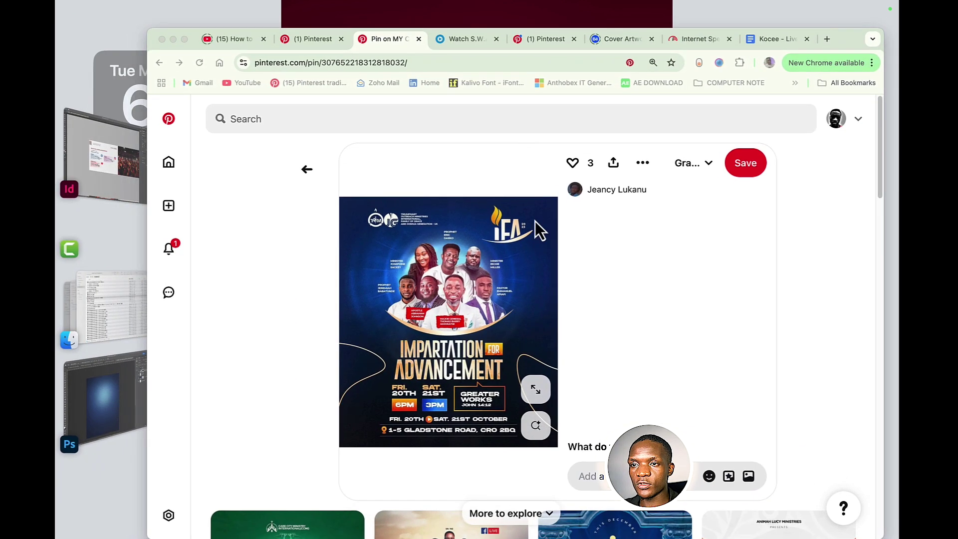
left_click(556, 39)
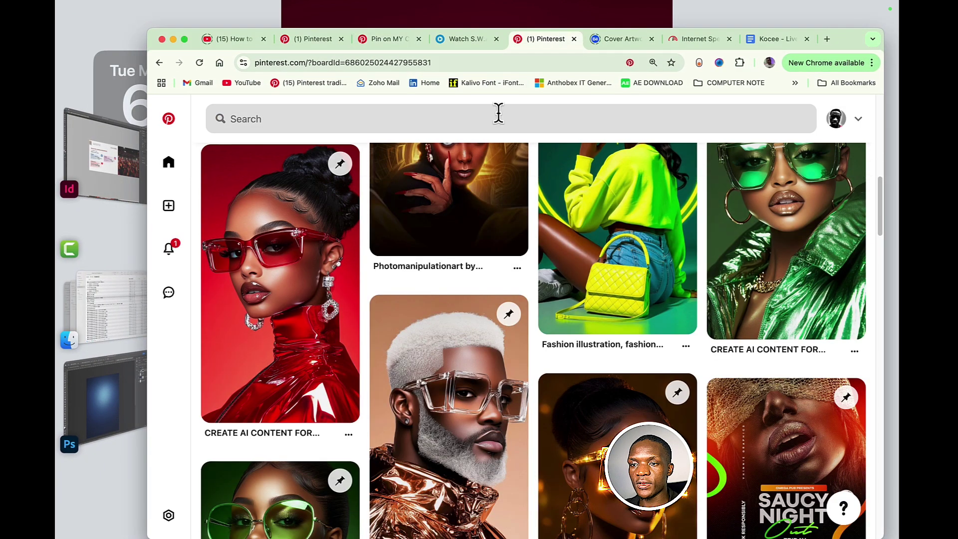
left_click(478, 113)
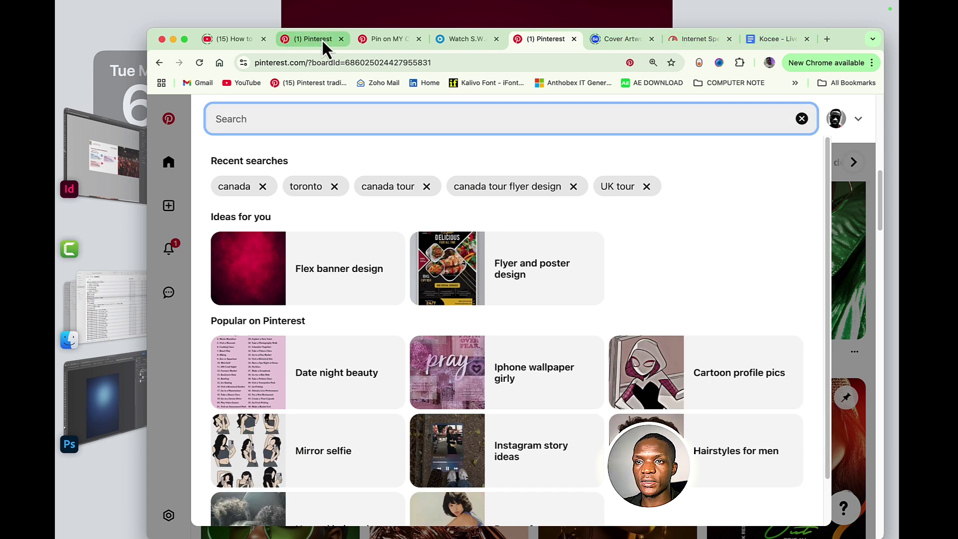
left_click(386, 44)
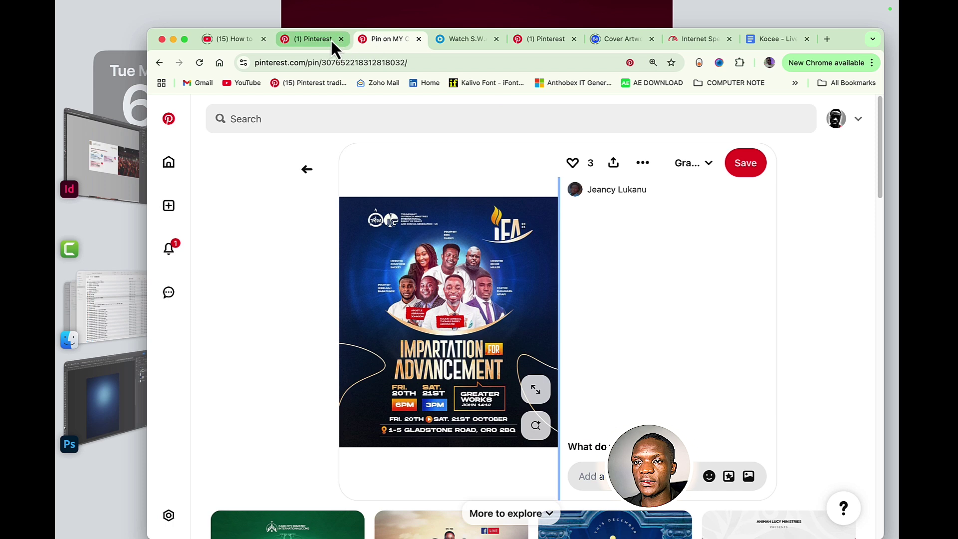
left_click(304, 41)
- Search Pinterest for 'background', correcting the misspelled 'backgournd'
left_click(410, 122)
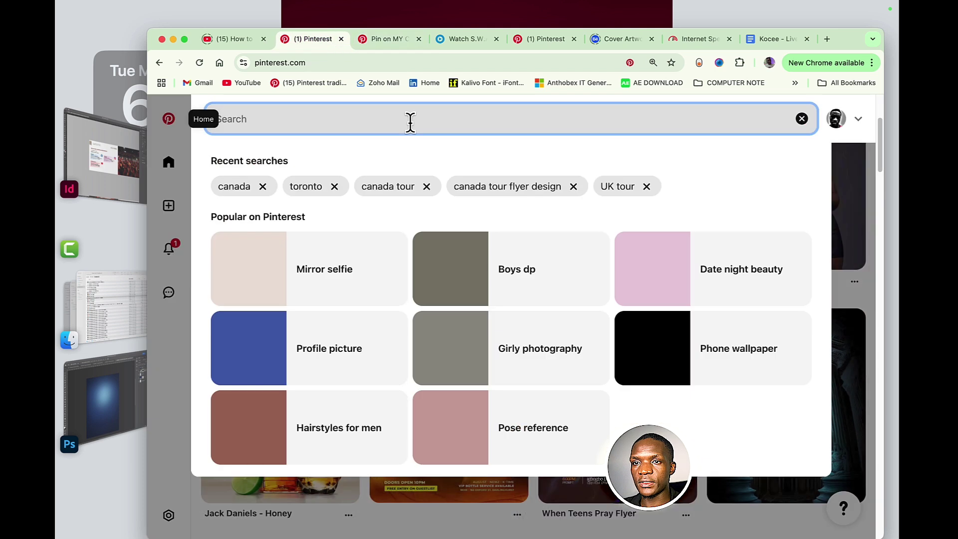
type("back")
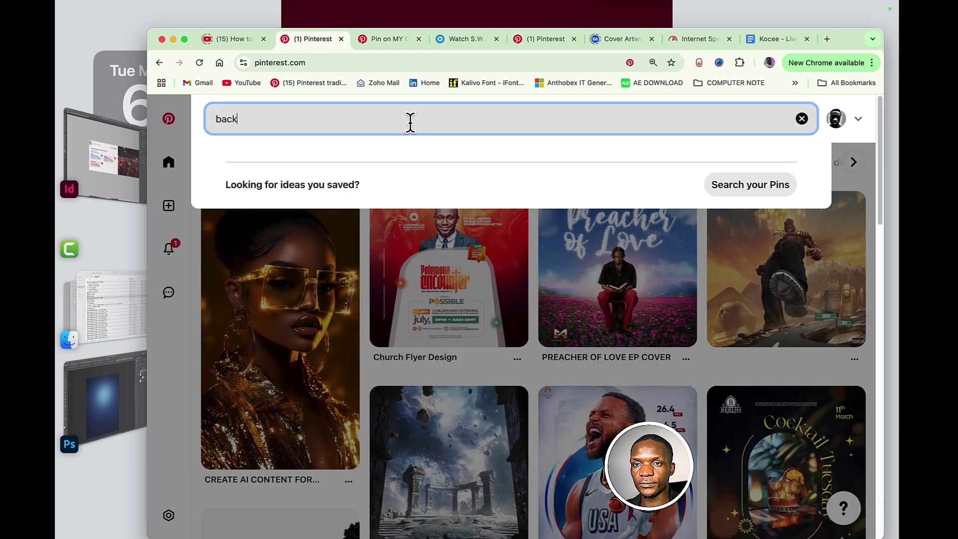
type("gournd")
key("Return")
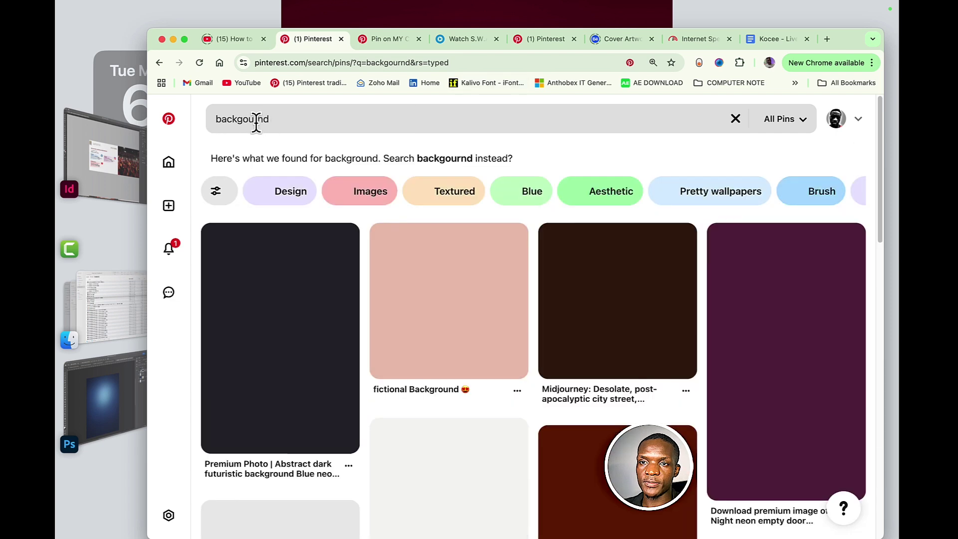
left_click(296, 121)
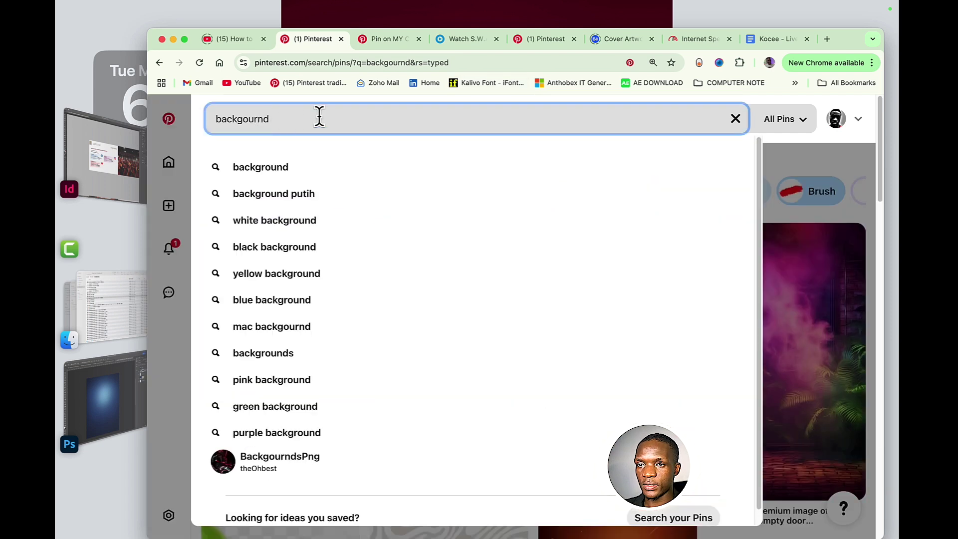
left_click(321, 166)
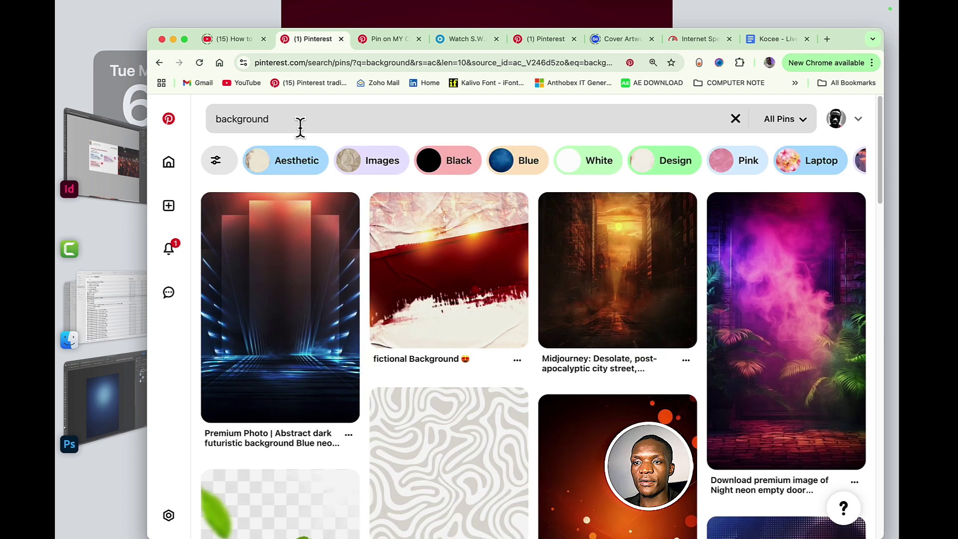
- Open the red-and-blue abstract wallpaper pin and bring up its image options
scroll(512, 414, "down", 3)
scroll(511, 414, "down", 2)
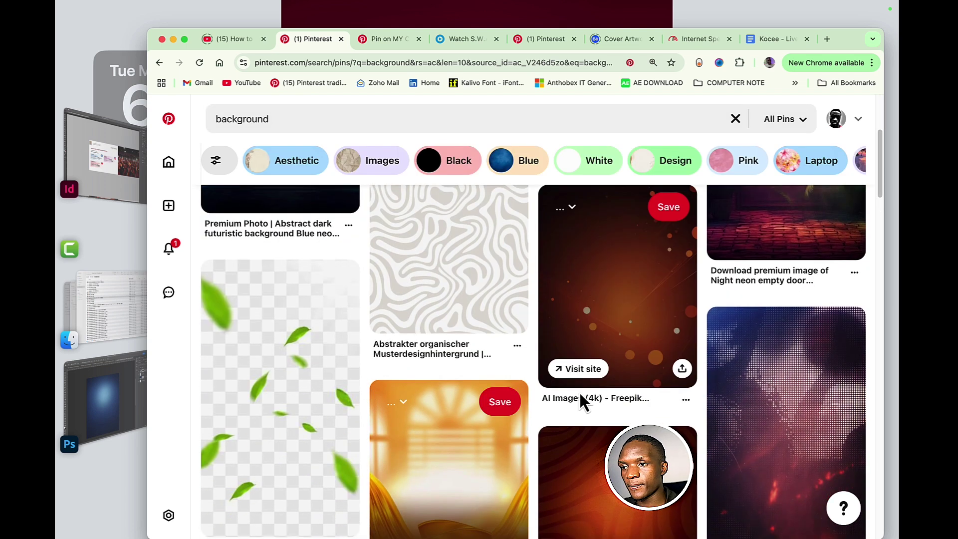
left_click(733, 350)
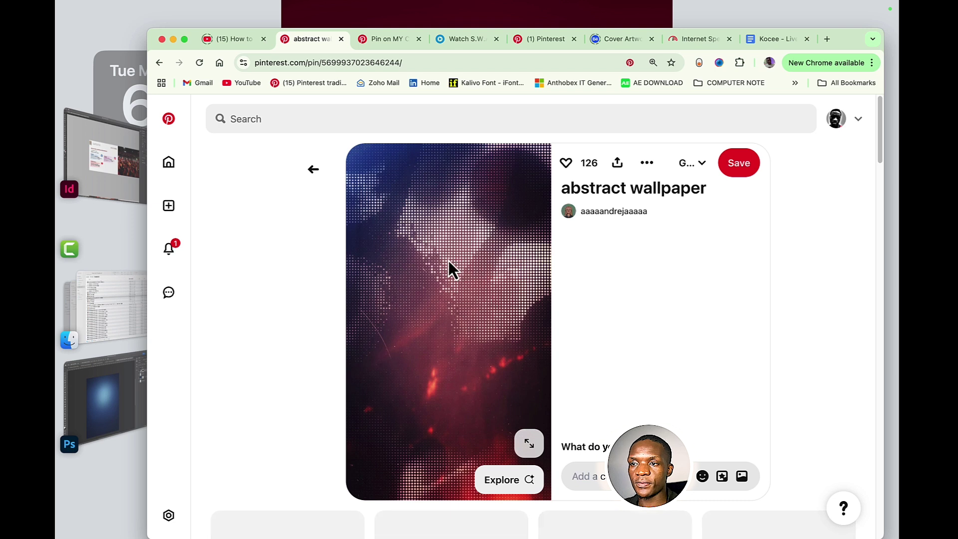
right_click(460, 278)
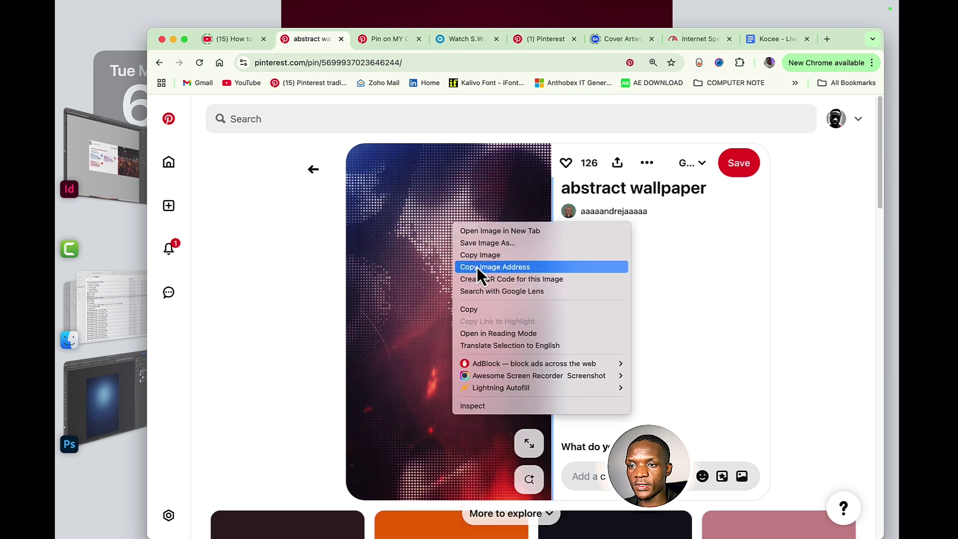
- Copy the wallpaper image and paste it into the flyer, accepting the colour profile conversion
left_click(480, 258)
left_click(120, 379)
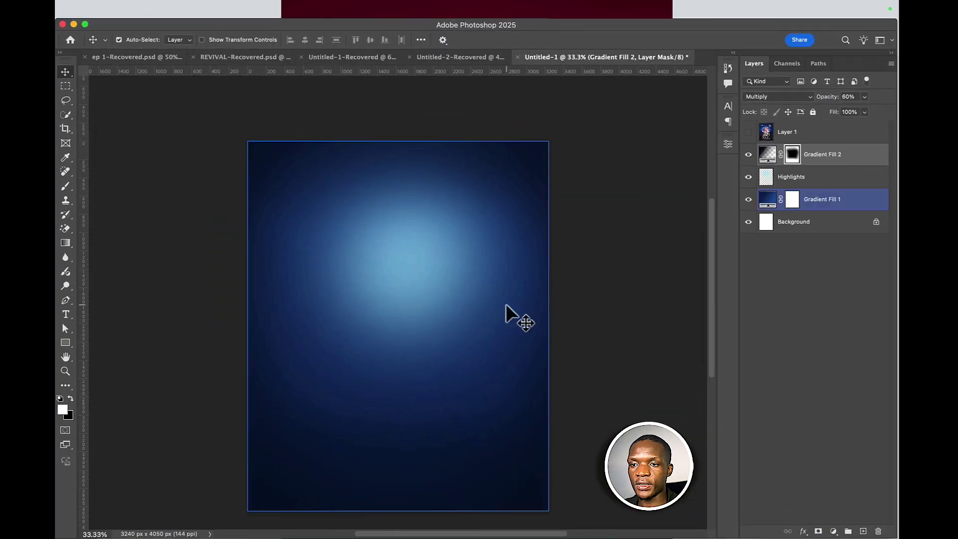
key("super+v")
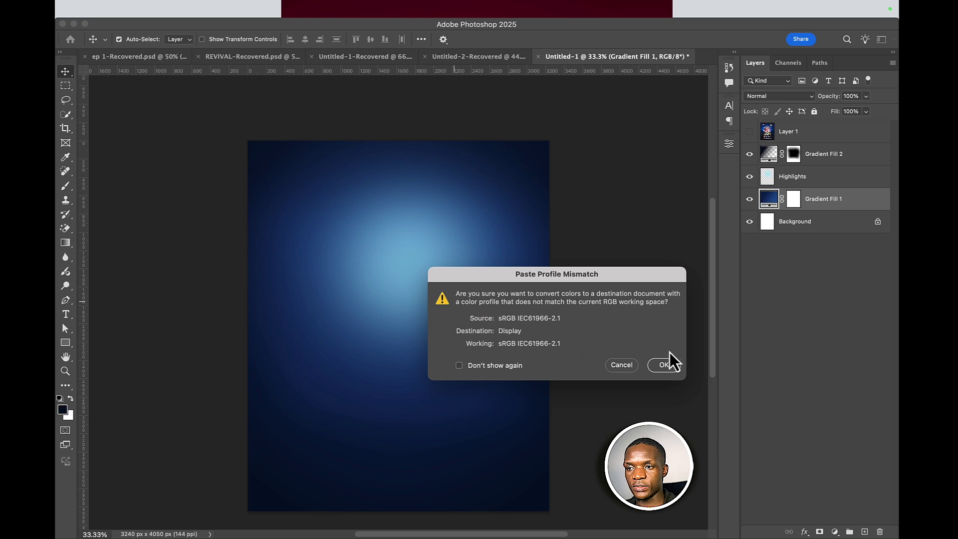
left_click(665, 364)
- Scale the pasted wallpaper layer up to cover the whole canvas
key("super+t")
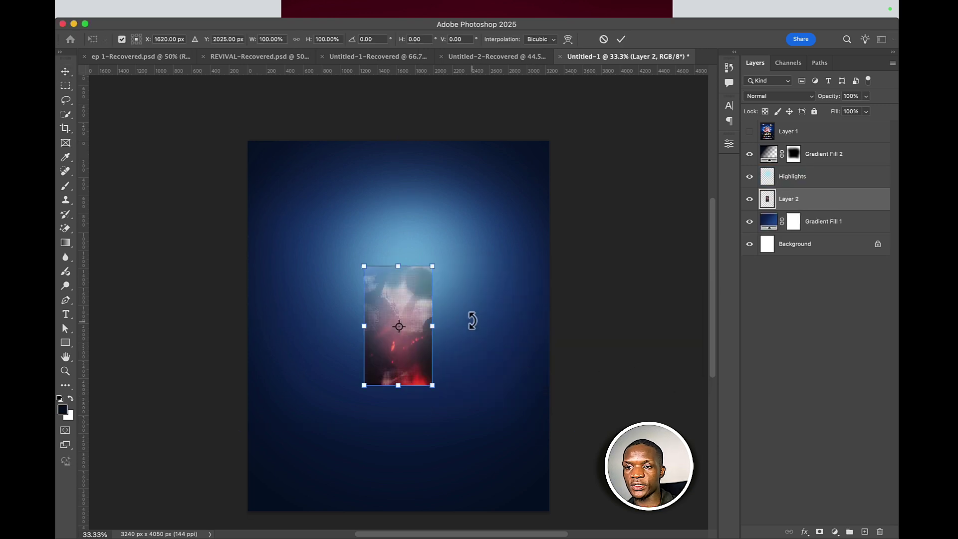
left_click_drag(442, 328, 565, 326)
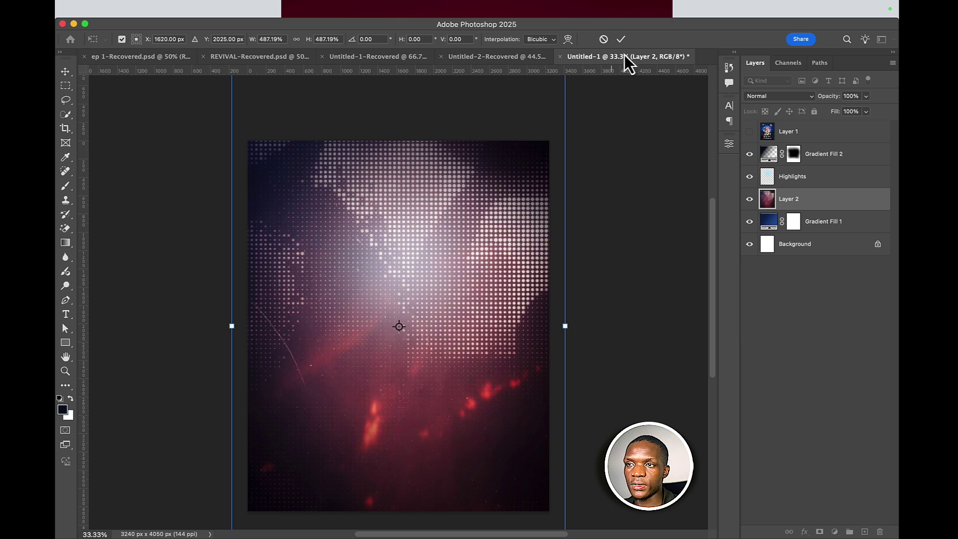
left_click(621, 40)
left_click(761, 96)
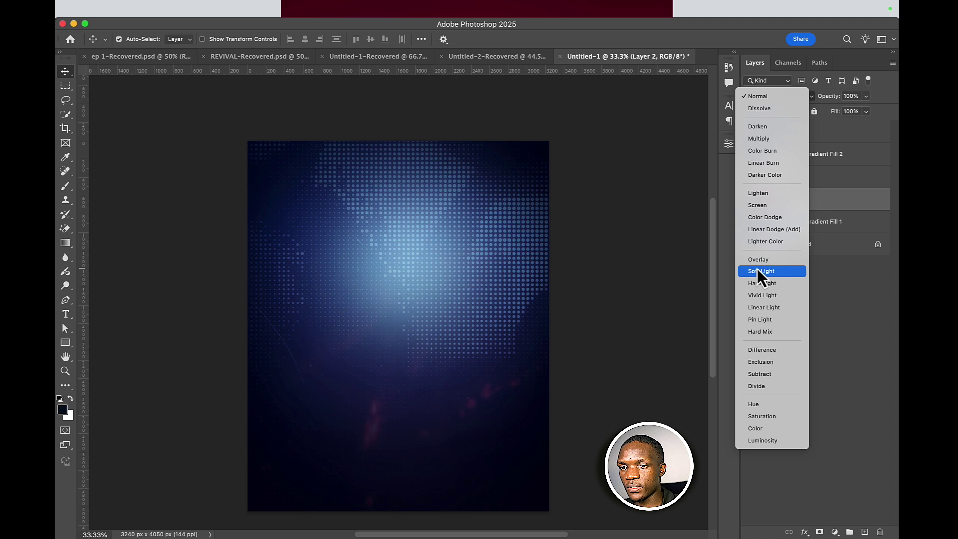
- Set the wallpaper layer to Soft Light, convert it to a smart object and rename it bg
left_click(757, 271)
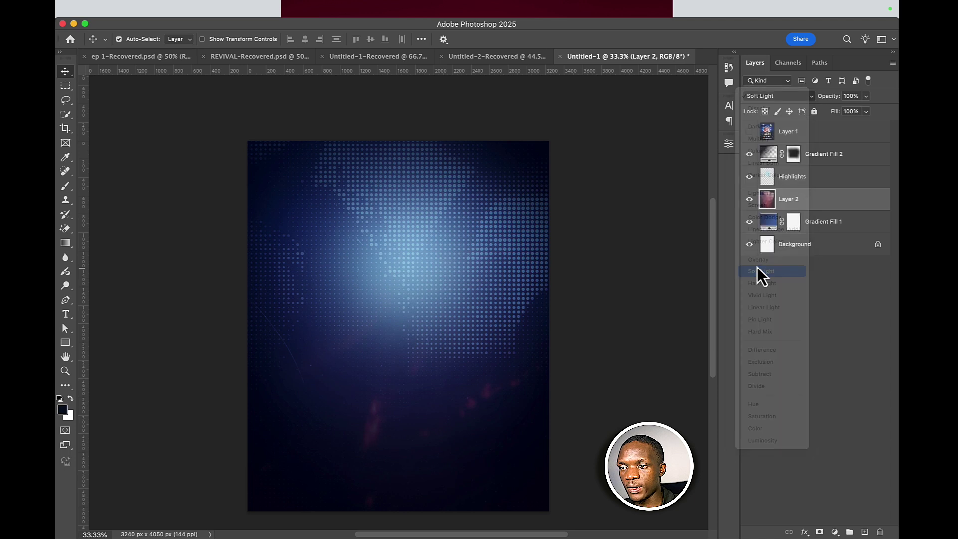
right_click(824, 203)
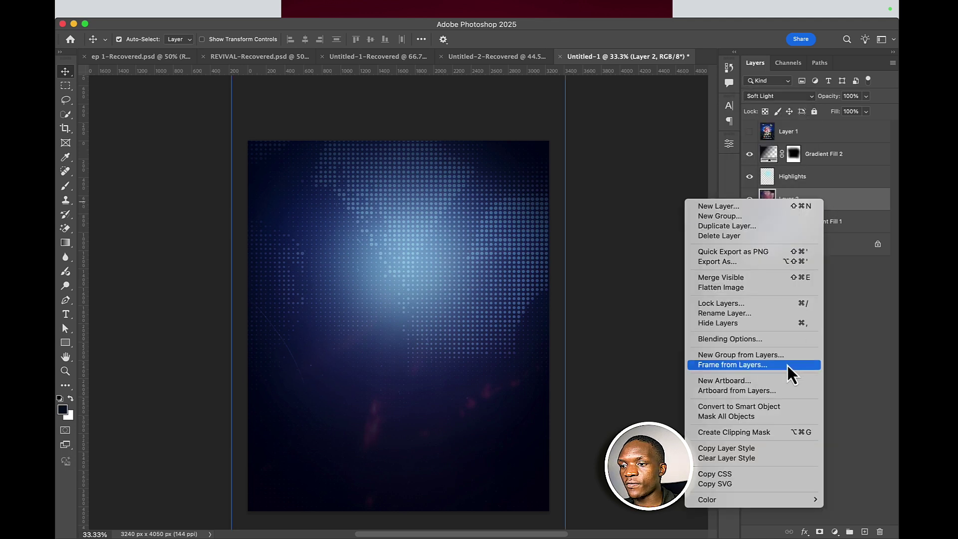
left_click(770, 407)
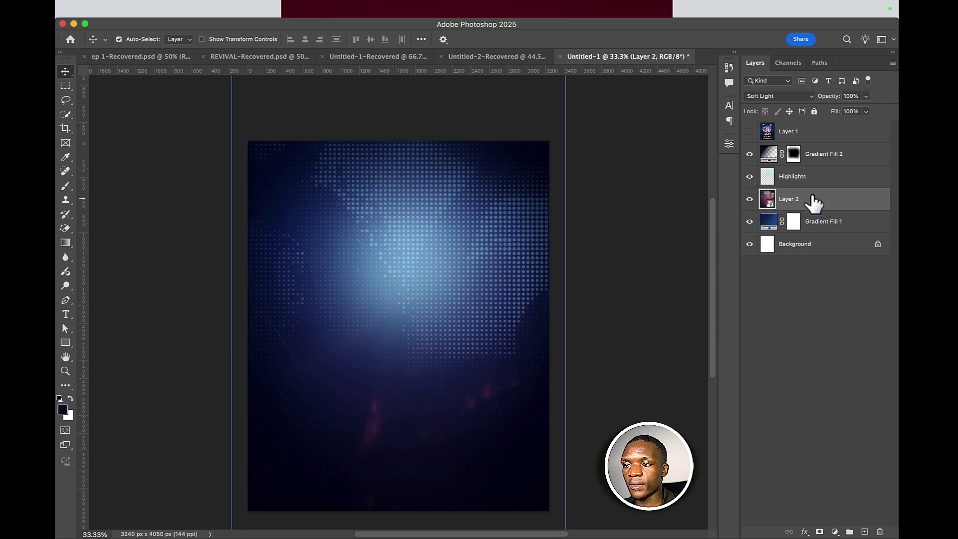
double_click(788, 198)
type("bg")
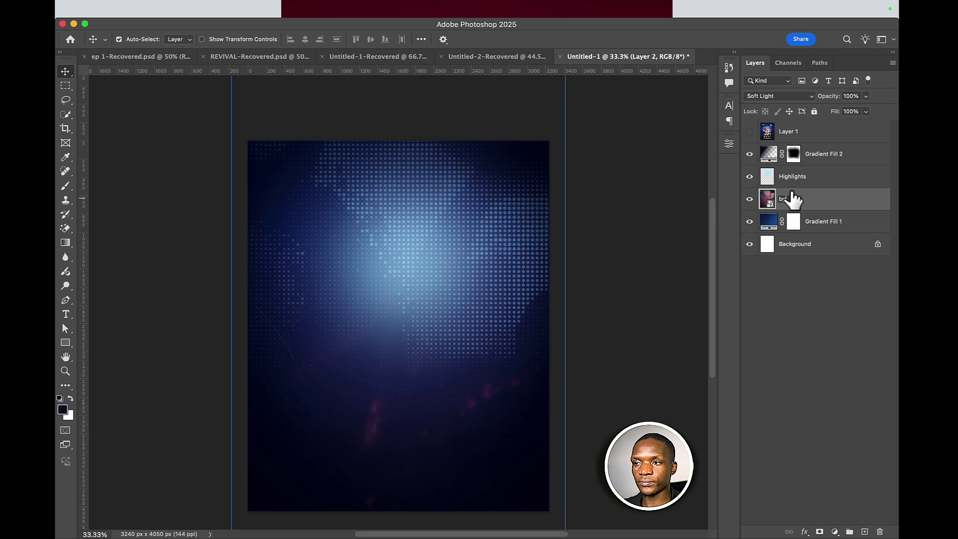
key("Return")
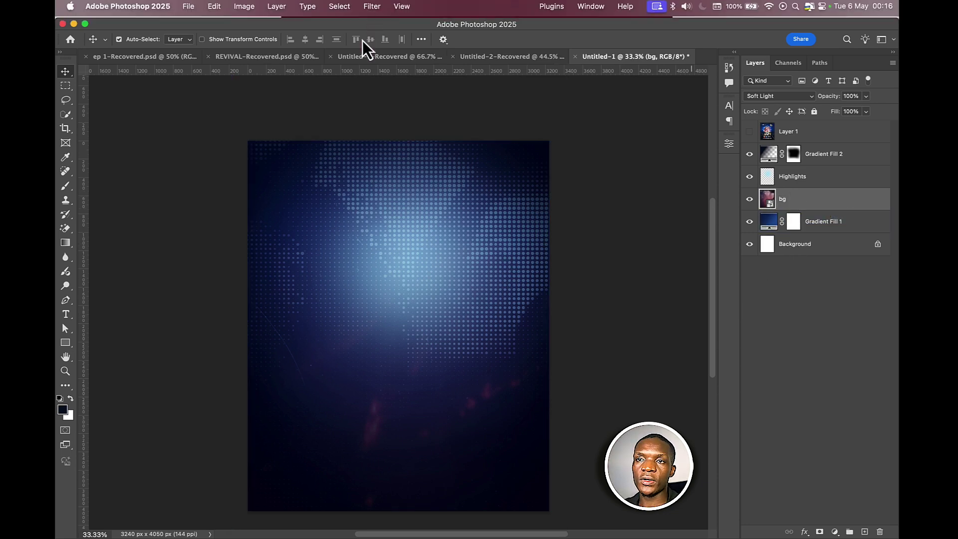
- Apply an 8.9-pixel Gaussian Blur to the bg layer so the dots stay visible
left_click(355, 8)
mouse_move(379, 13)
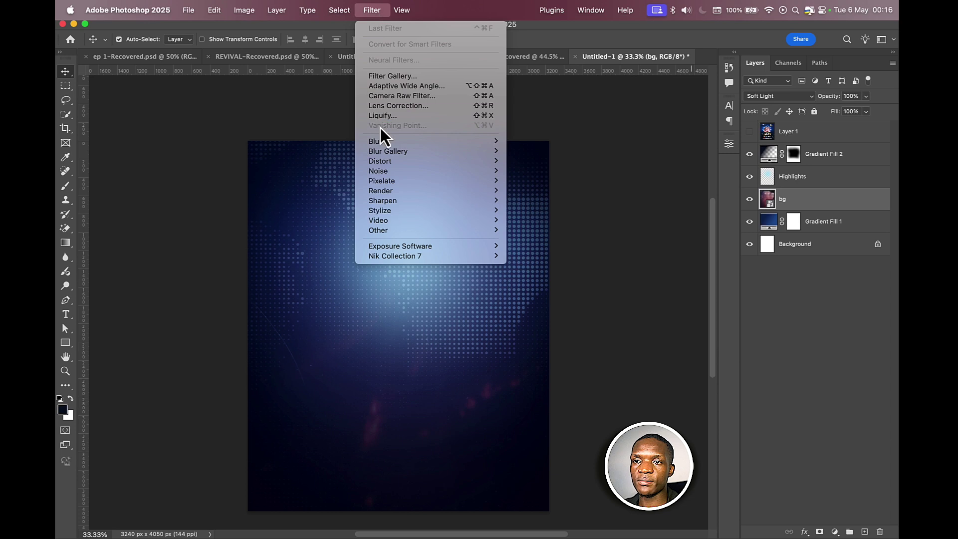
mouse_move(375, 139)
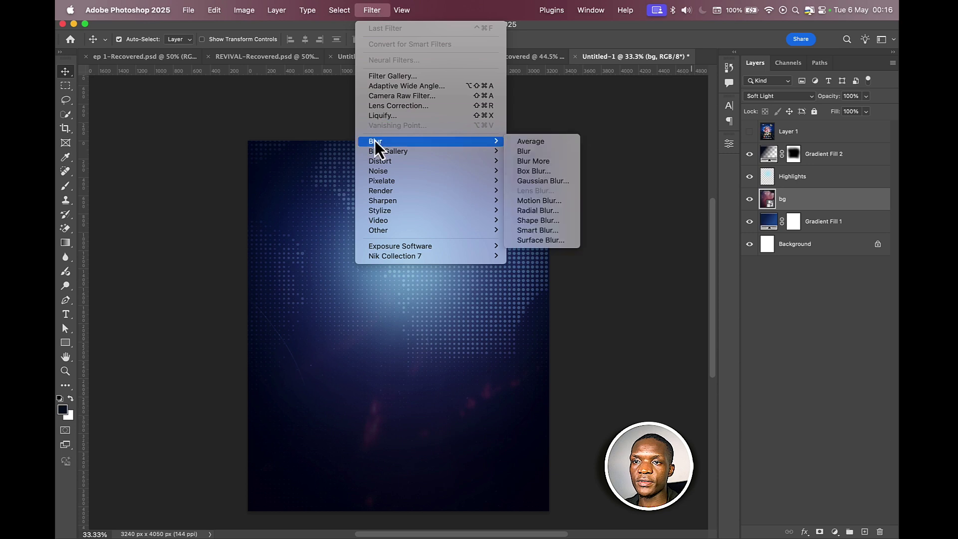
left_click(526, 183)
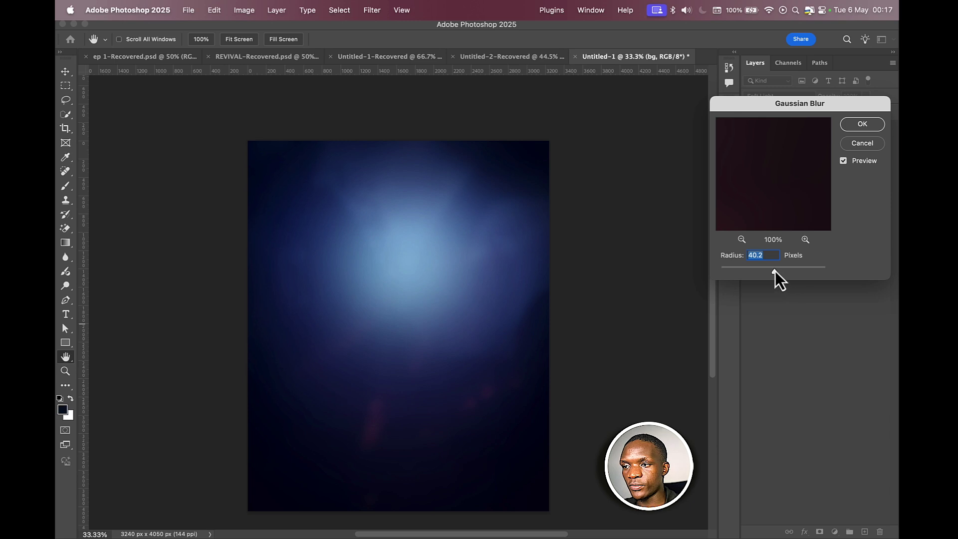
left_click_drag(758, 272, 755, 270)
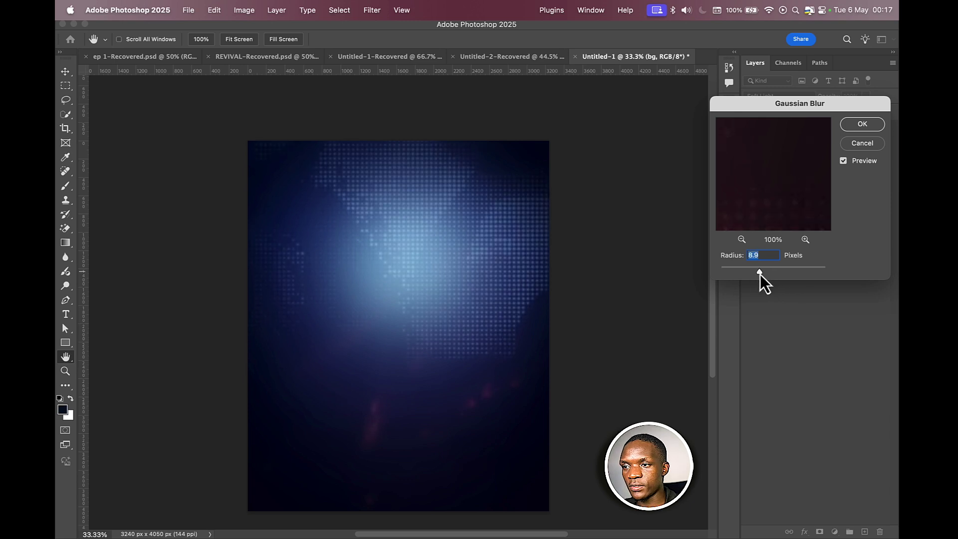
left_click(862, 124)
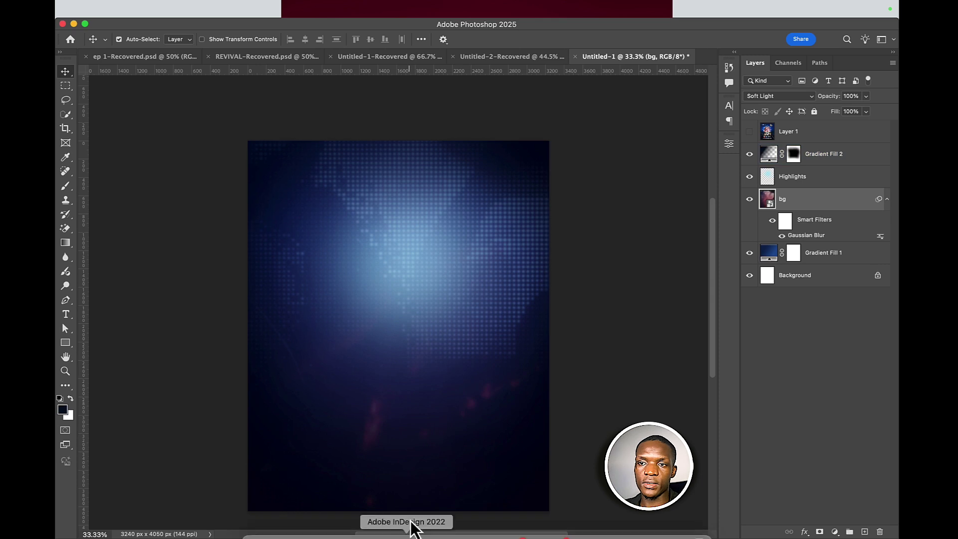
- Bring the man from Untitled-2-Recovered into the flyer and move his layer above Gradient Fill 2
left_click(491, 57)
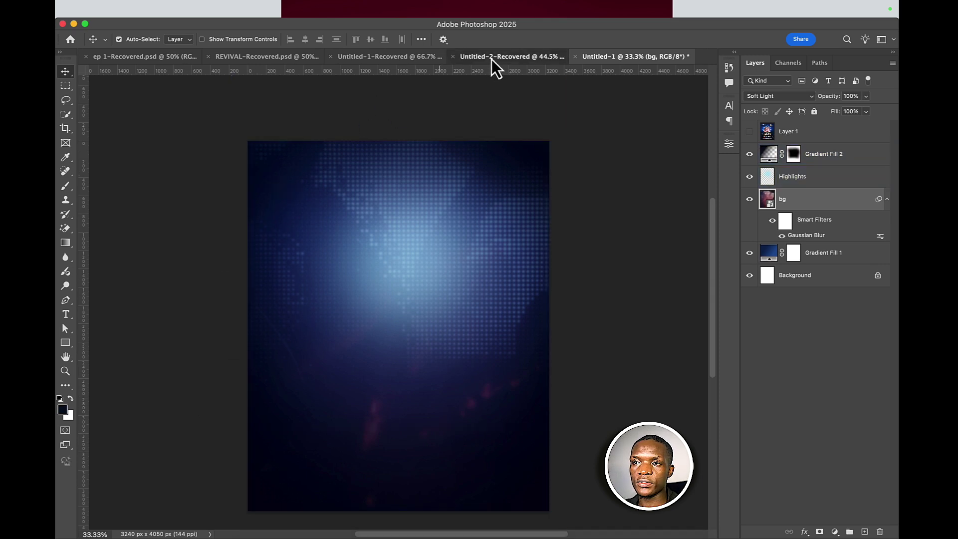
left_click_drag(402, 342, 412, 230)
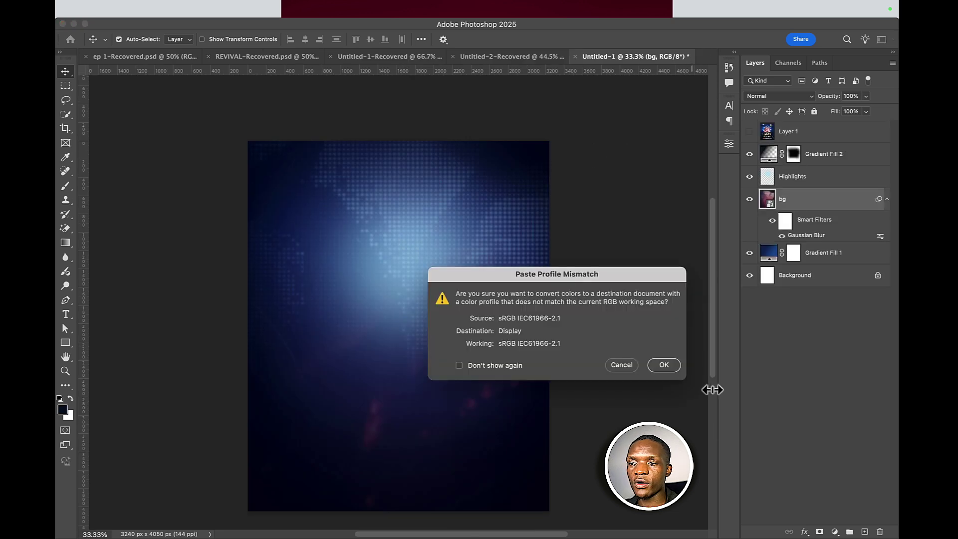
key("Return")
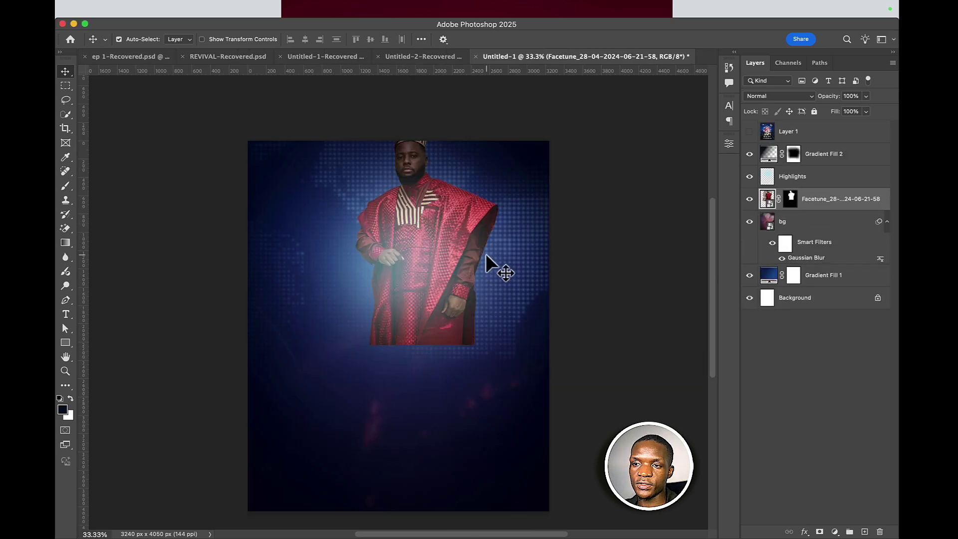
left_click(795, 178)
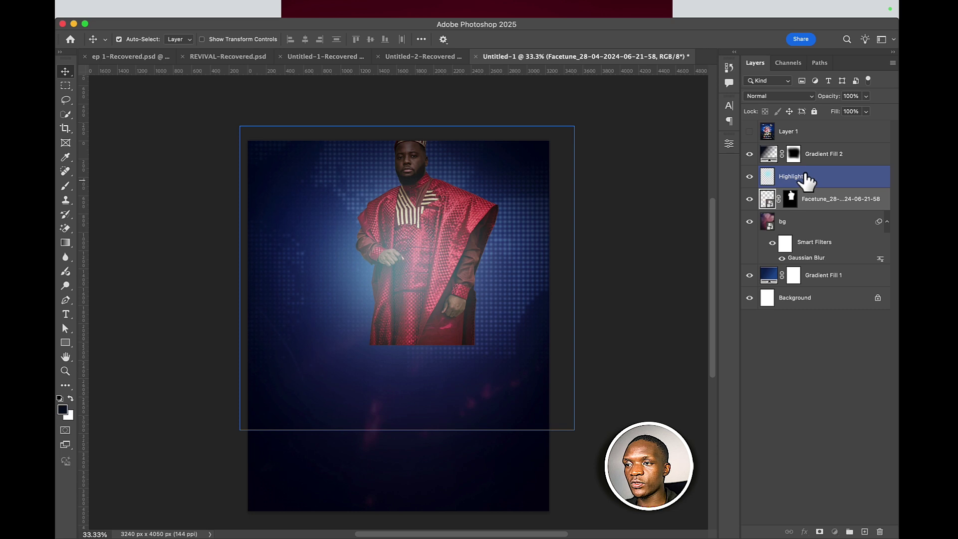
left_click_drag(809, 198, 809, 144)
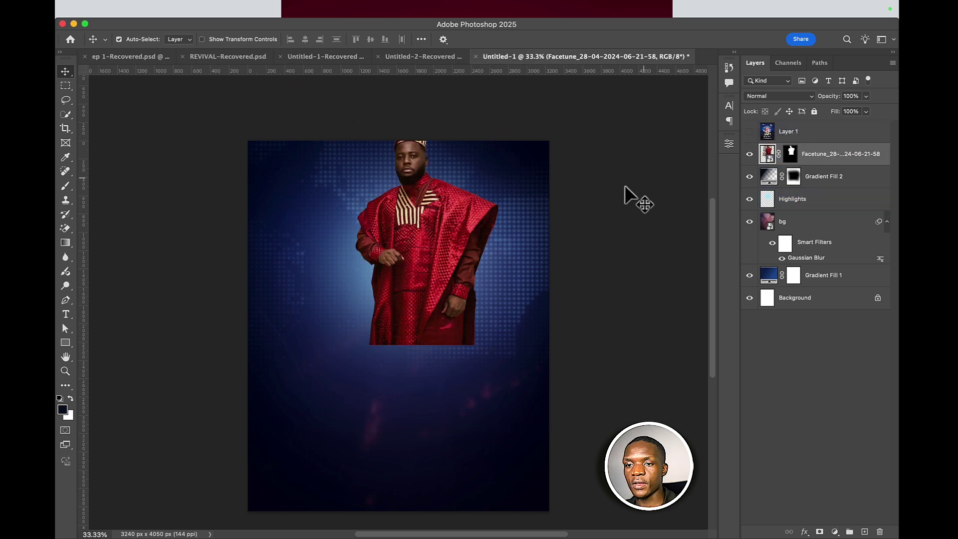
- Scale the man up to 131.56% and shift him lower and left
key("super+t")
left_click_drag(406, 395, 405, 492)
left_click_drag(439, 286, 419, 307)
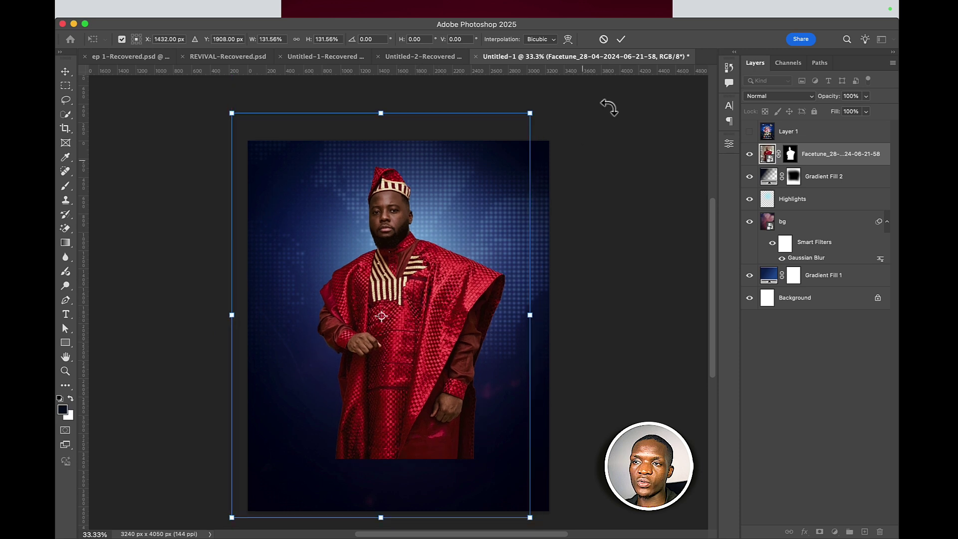
left_click(621, 39)
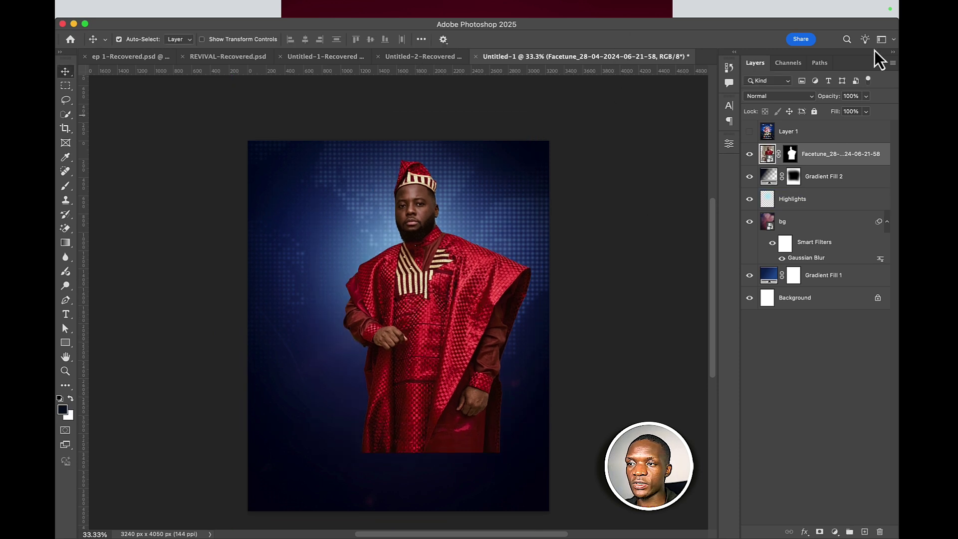
left_click(71, 118)
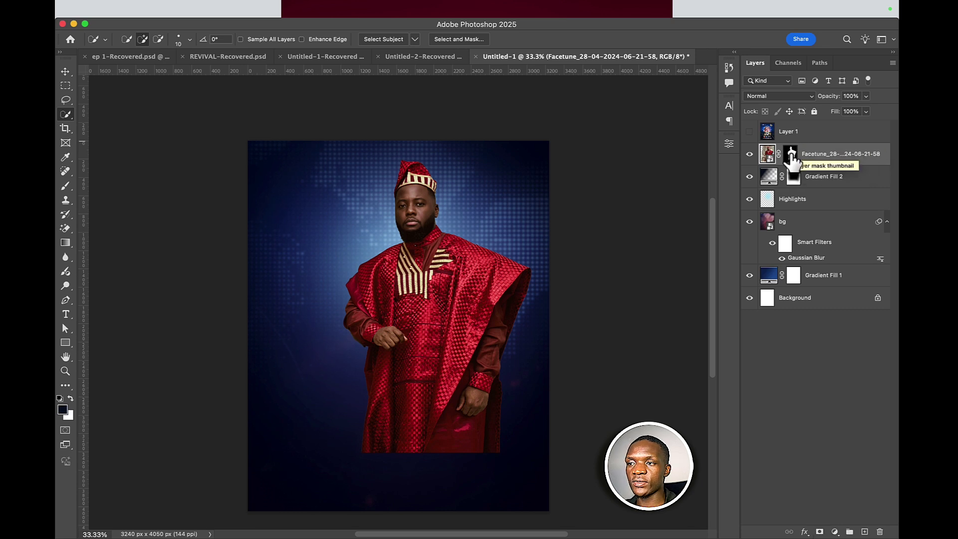
- Shift the man slightly left and delete his layer mask to reveal the full room photo
left_click(67, 74)
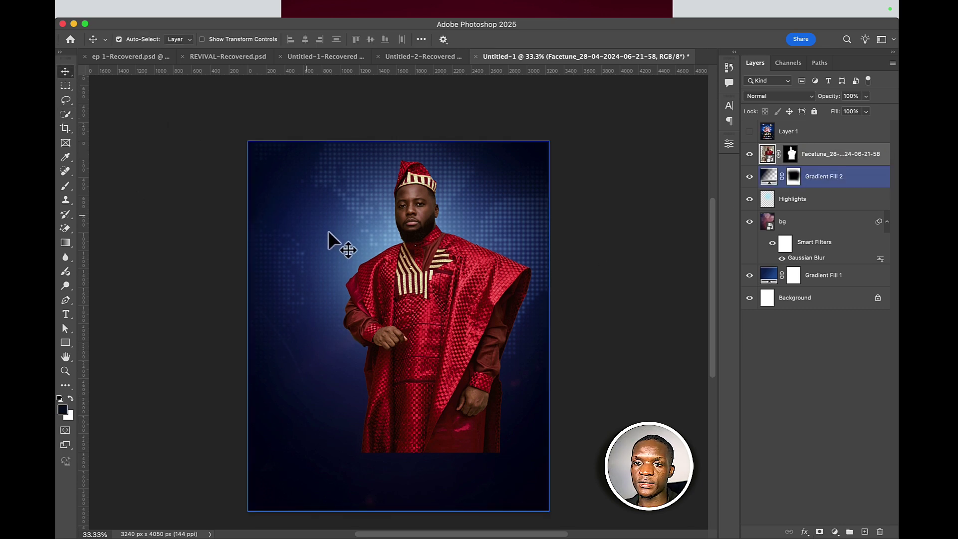
left_click_drag(415, 331, 388, 331)
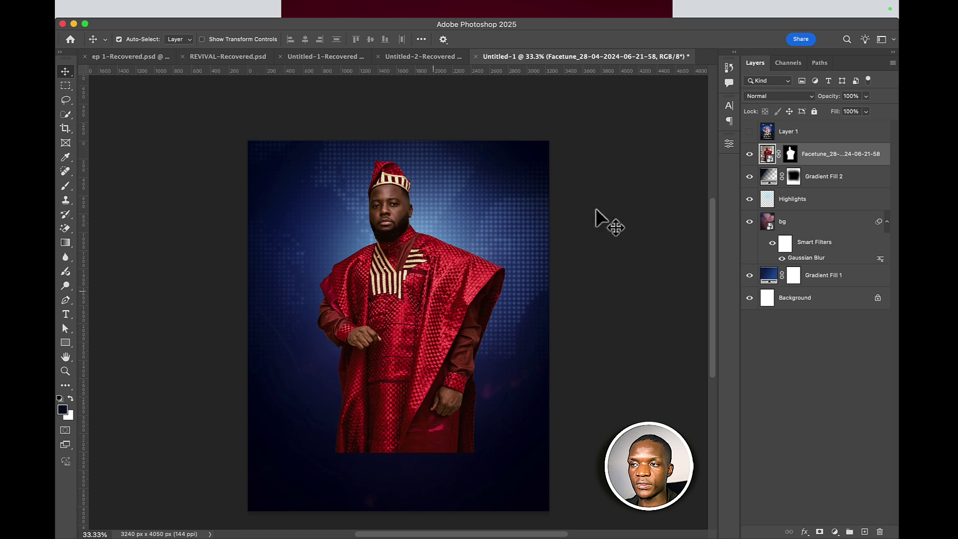
left_click(791, 153, "shift")
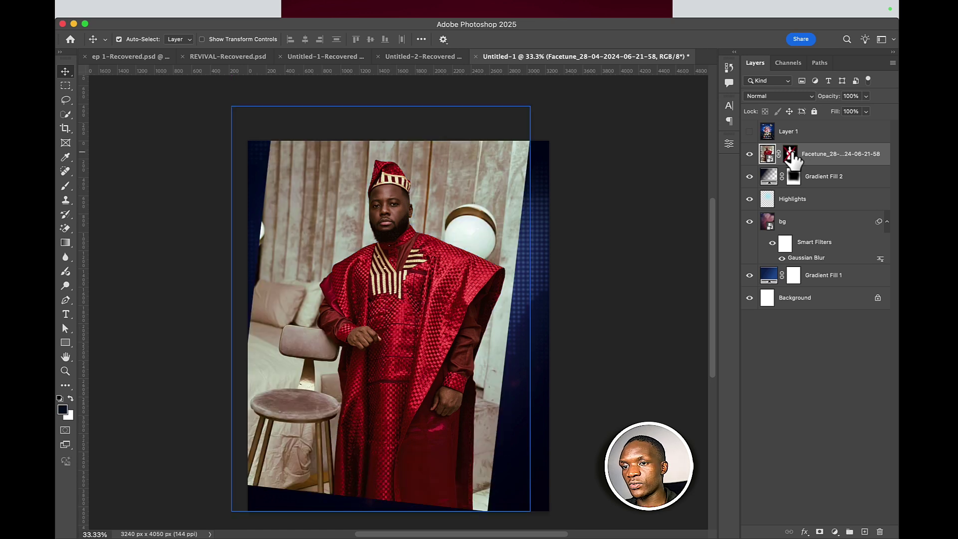
key("super+alt+r")
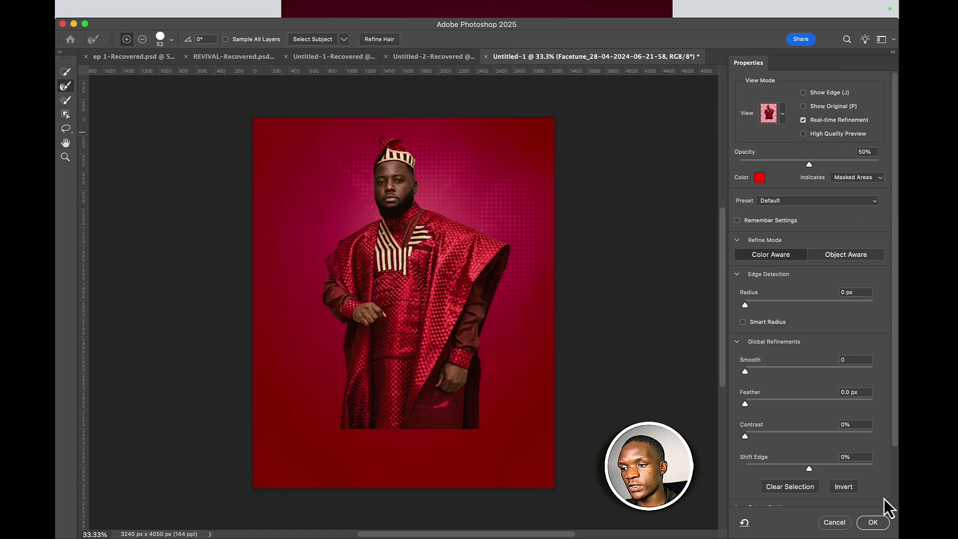
left_click(834, 524)
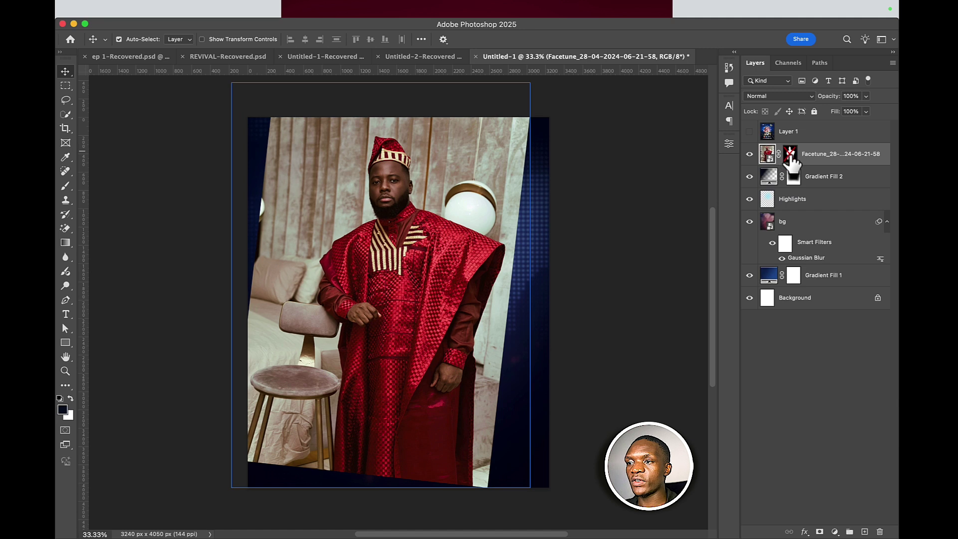
left_click_drag(791, 154, 879, 531)
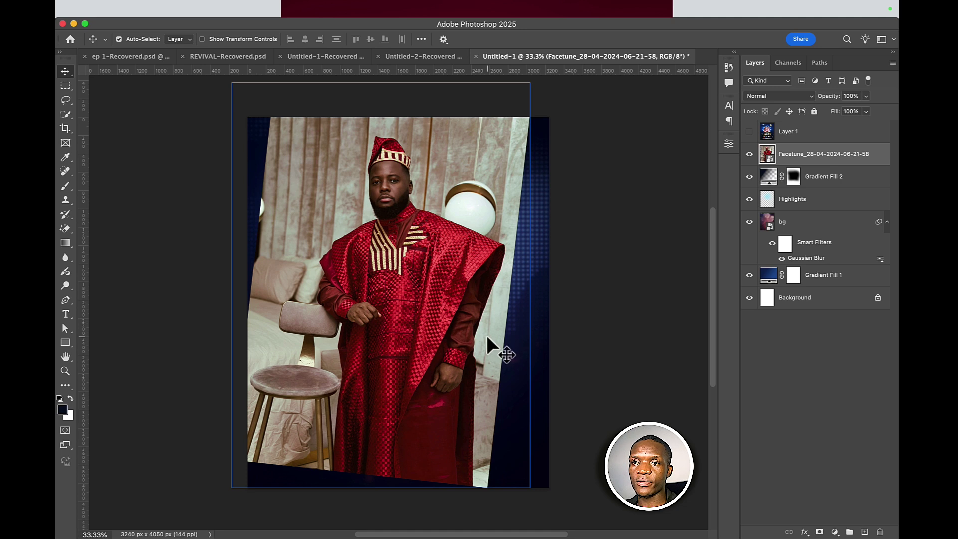
mouse_move(290, 10)
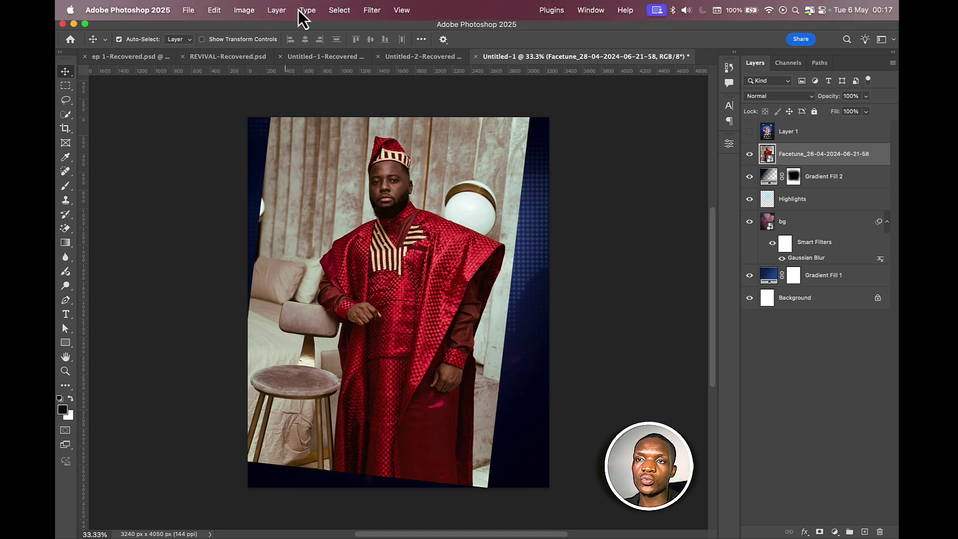
- Select the man automatically with Quick Selection's Select Subject
left_click(66, 115)
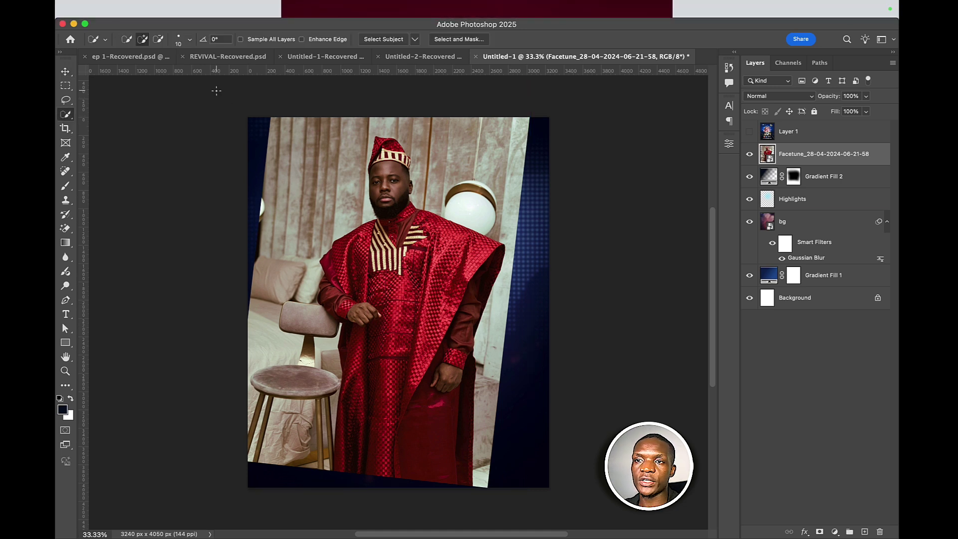
left_click(382, 40)
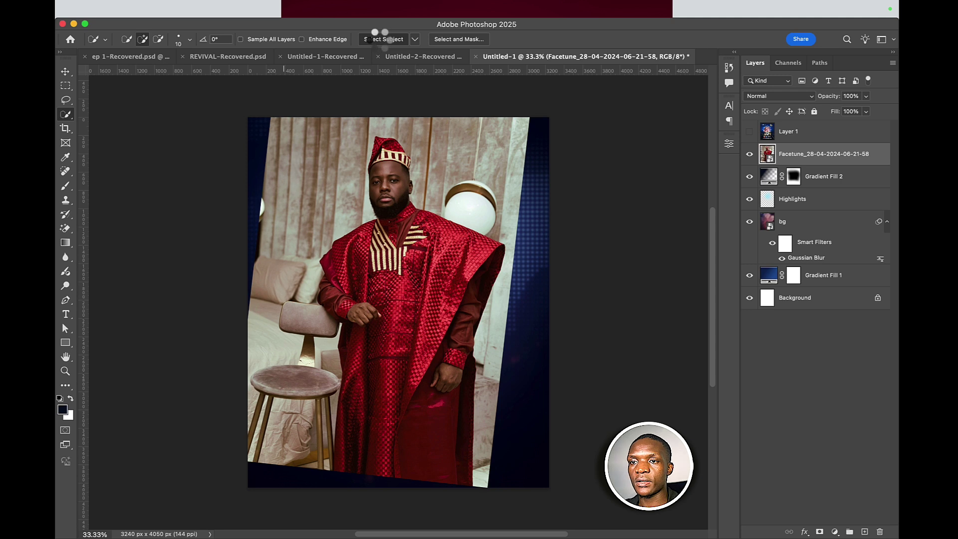
scroll(304, 179, "up", 5)
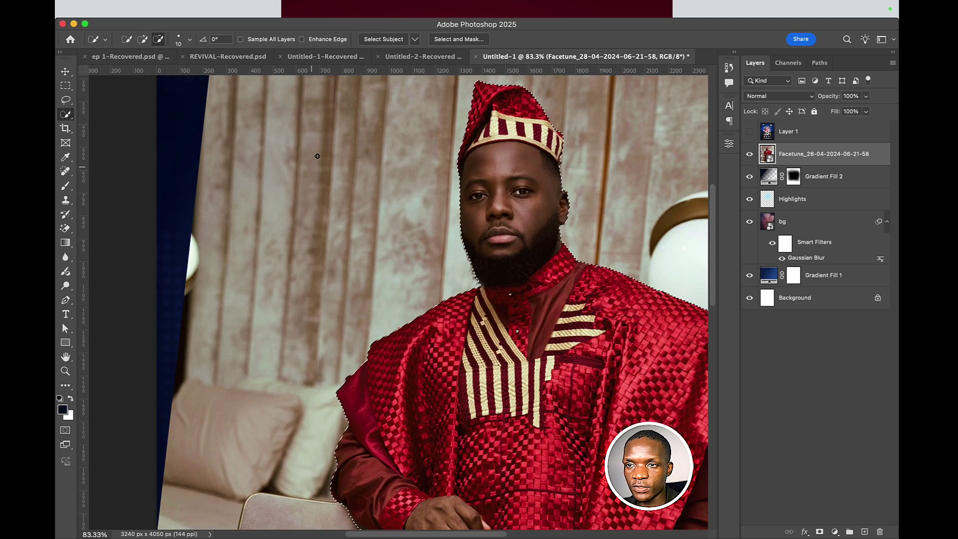
scroll(486, 151, "up", 3)
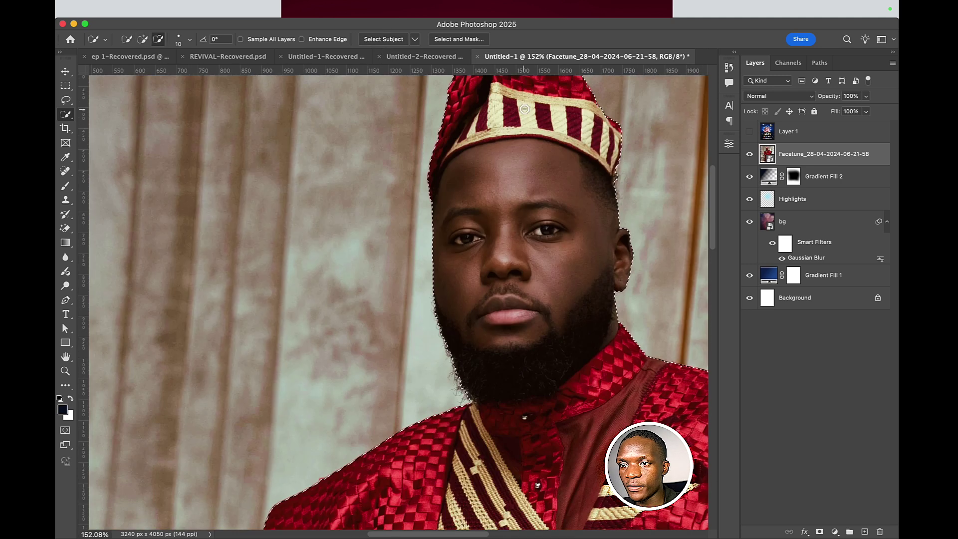
scroll(434, 279, "down", 10)
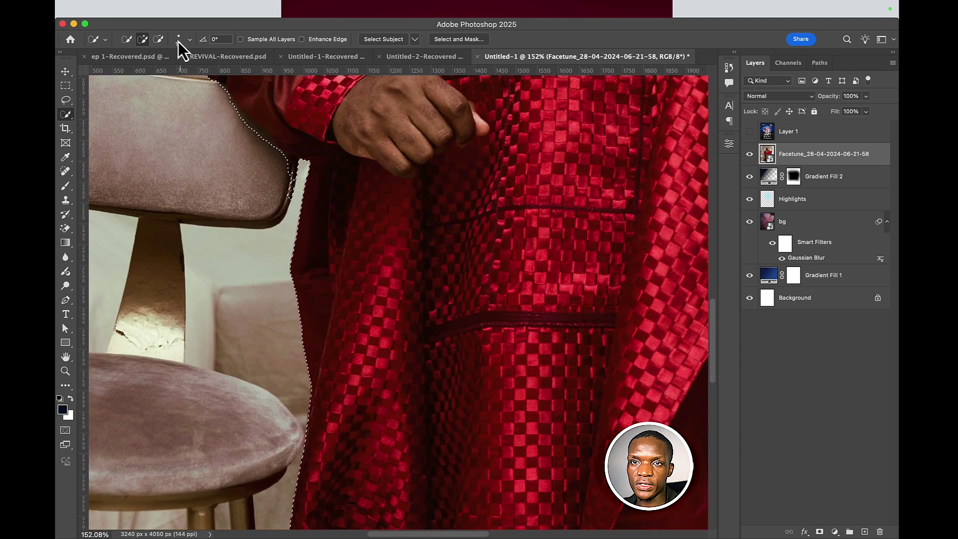
- Subtract the chair back, restore the sleeve edge, and mask the layer to the selected man
left_click(164, 38)
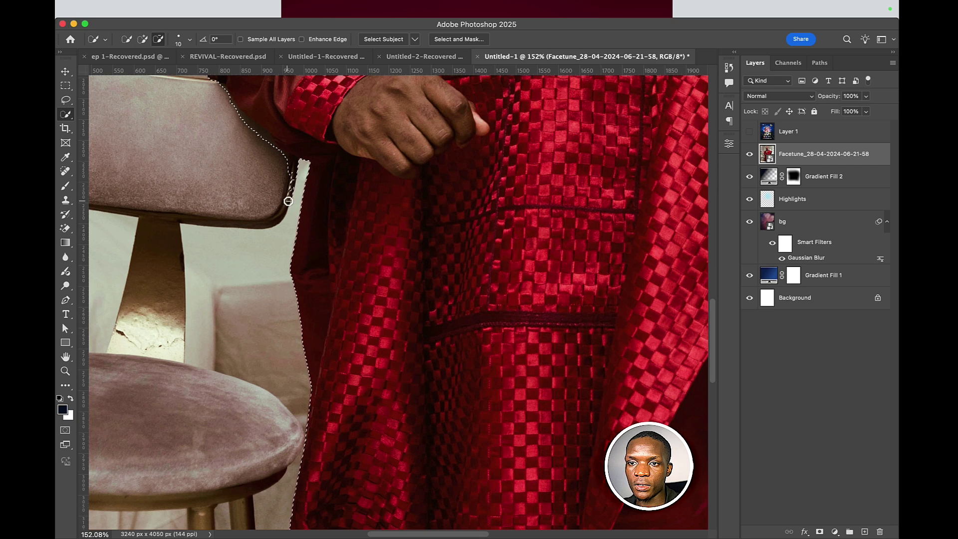
mouse_move(288, 201)
left_mouse_down()
mouse_move(293, 171)
mouse_move(258, 140)
mouse_move(287, 128)
mouse_move(291, 139)
left_mouse_up()
scroll(207, 112, "up", 2)
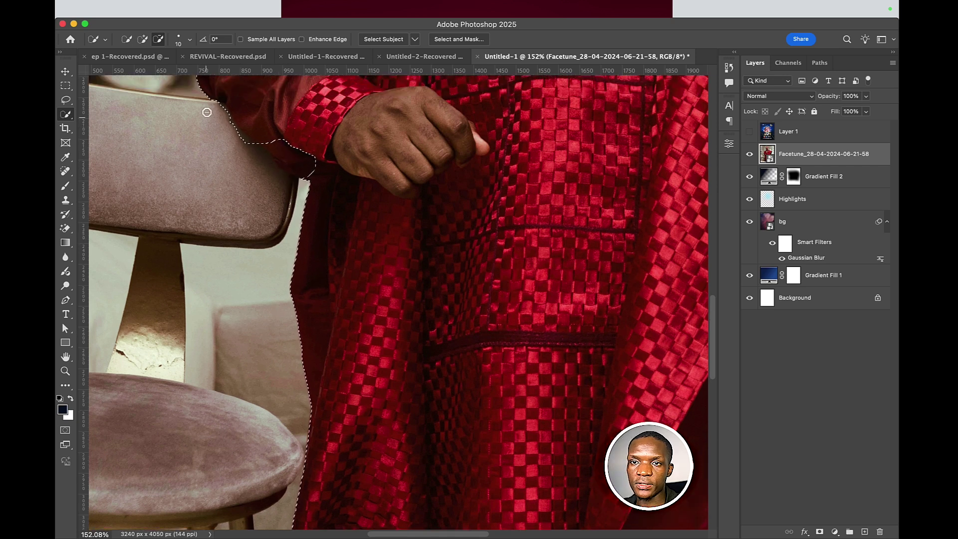
scroll(207, 113, "up", 4)
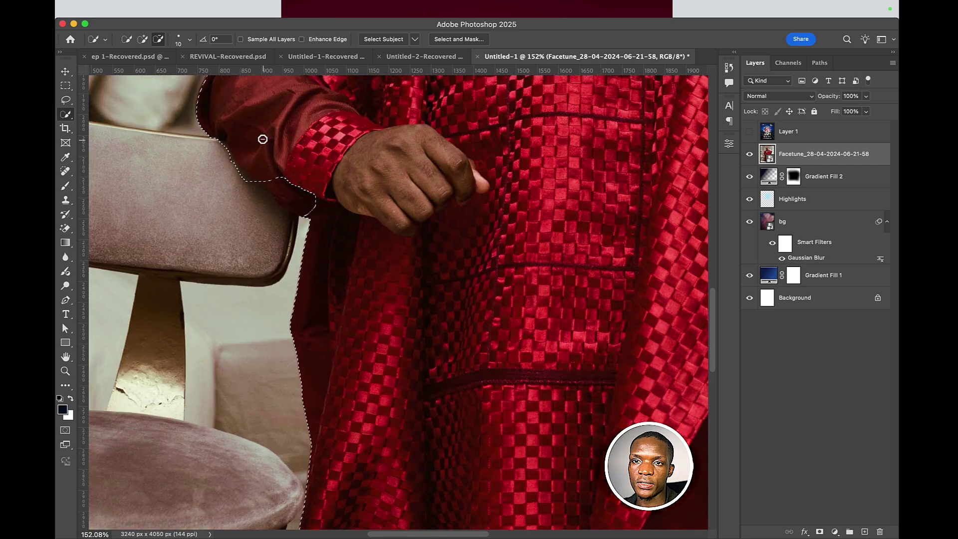
left_click(145, 40)
mouse_move(259, 169)
left_mouse_down()
mouse_move(288, 209)
mouse_move(331, 217)
left_mouse_up()
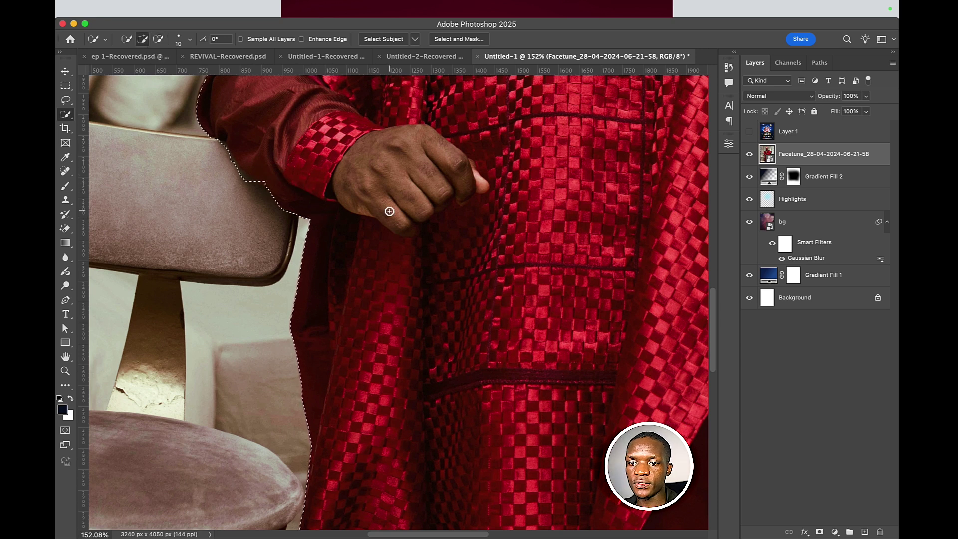
scroll(389, 212, "down", 5)
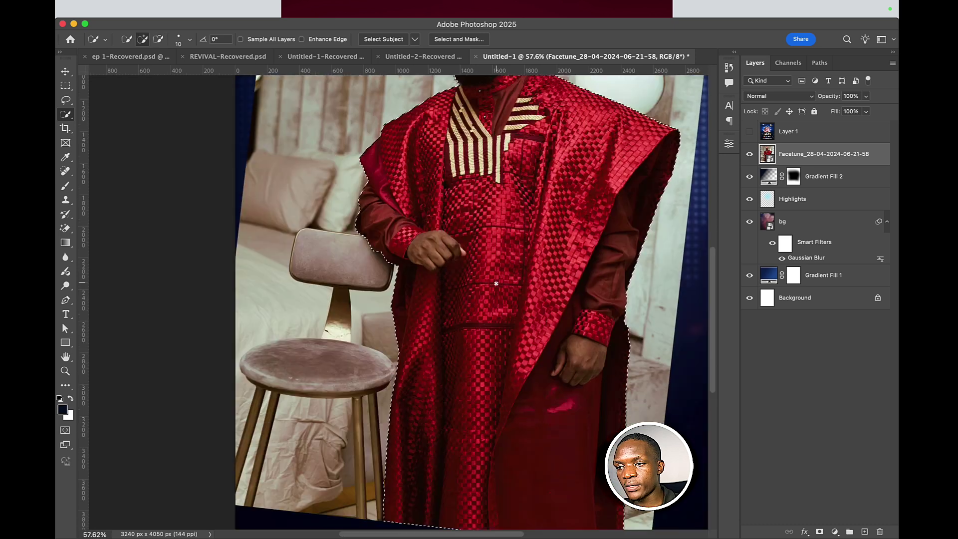
left_click(820, 533)
scroll(625, 255, "down", 4)
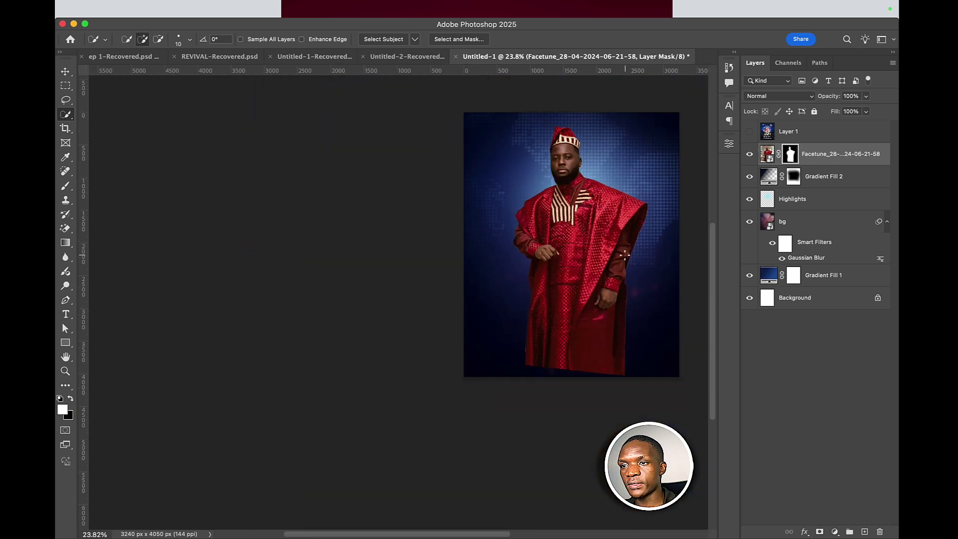
- Pan the flyer back into view and convert the man's masked Facetune layer to a smart object
key("v")
left_click_drag(616, 223, 476, 257)
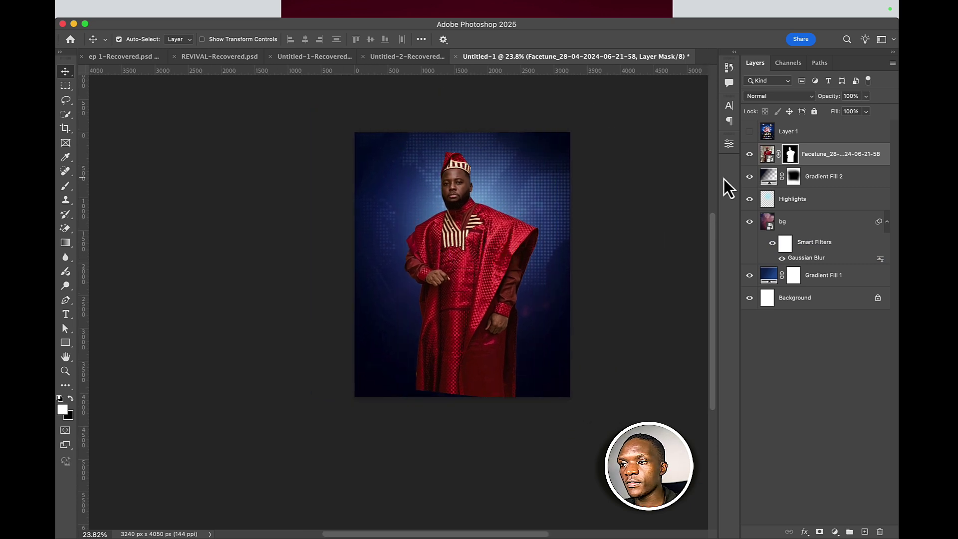
left_click(843, 160)
right_click(849, 155)
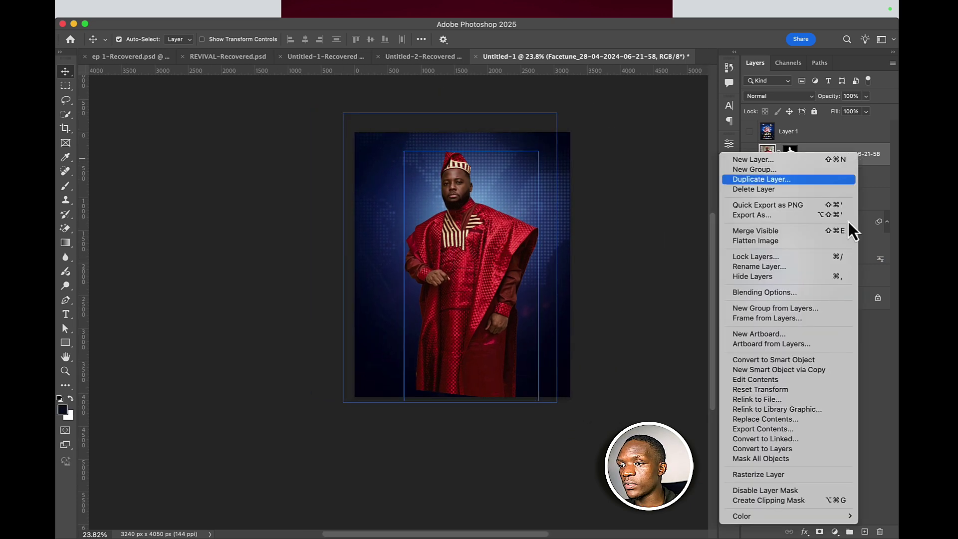
left_click(807, 359)
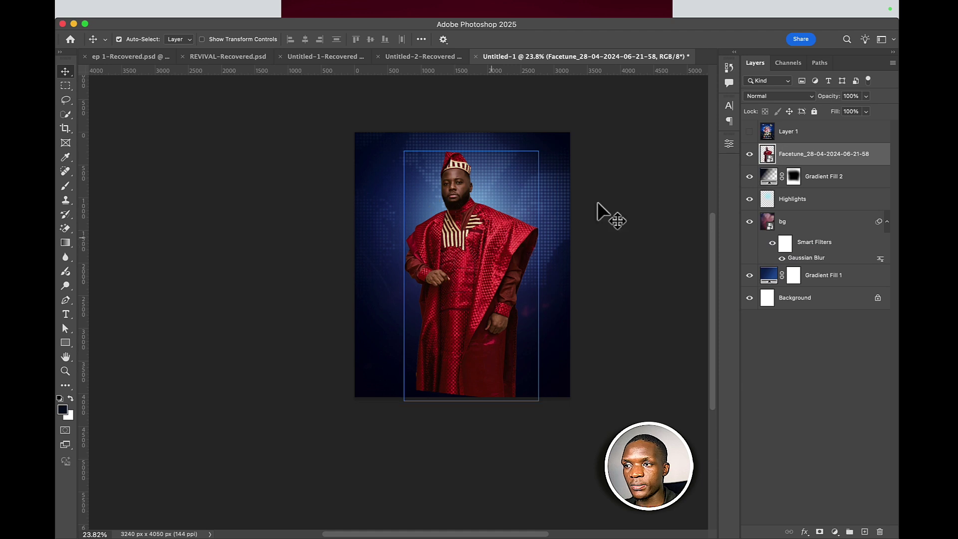
- Put the man's smart object layer into a new group named images
left_click(772, 220)
left_click_drag(819, 156, 850, 531)
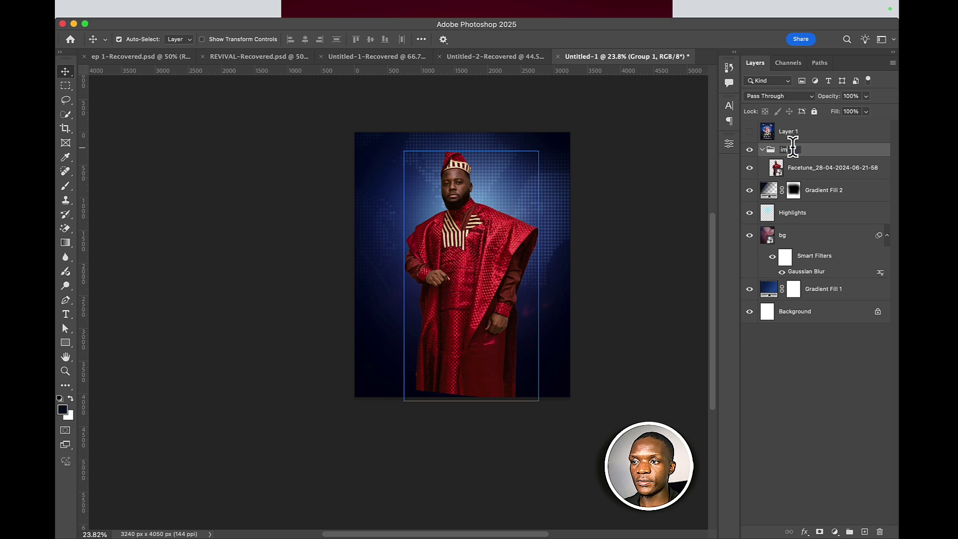
key("Return")
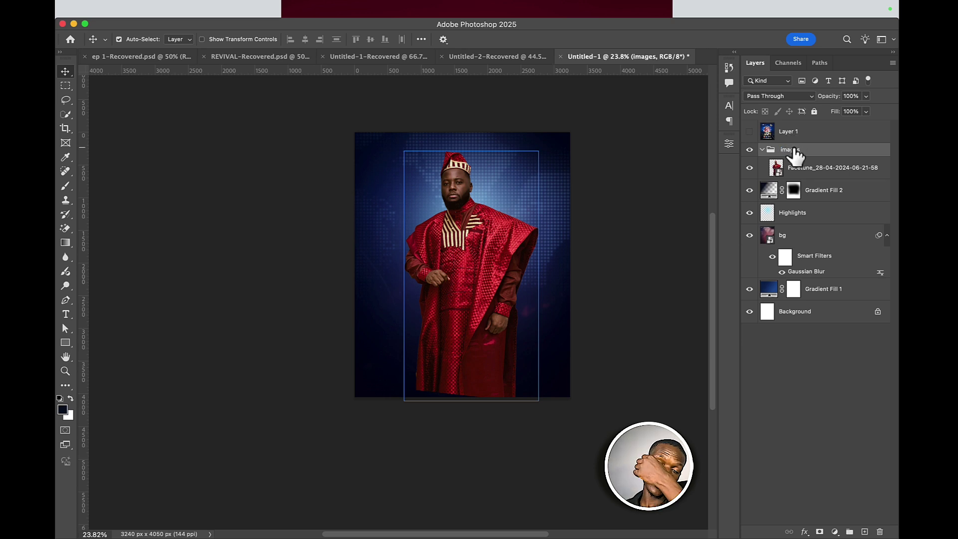
- Group Gradient Fill 2, Highlights, bg and Gradient Fill 1 into a folder named bg
left_click(825, 194)
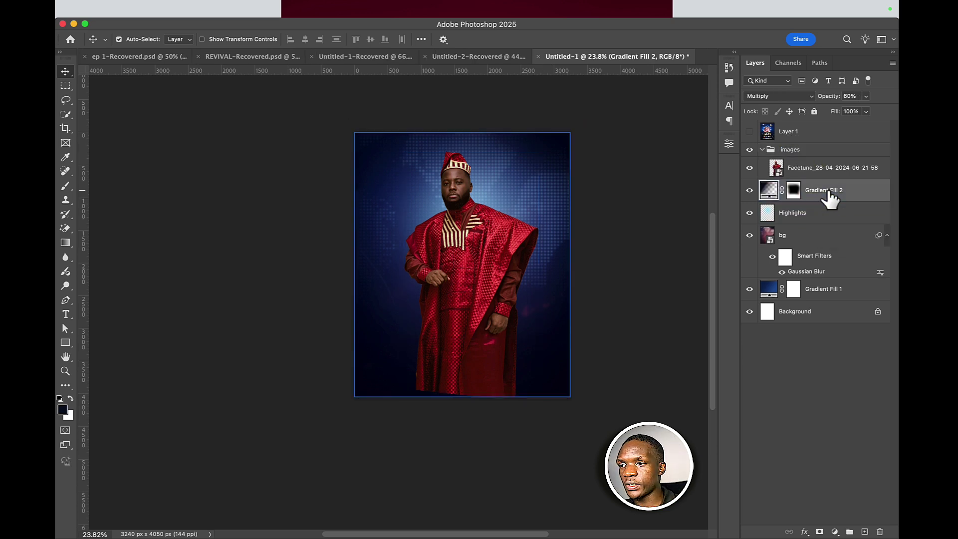
left_click(809, 215, "super")
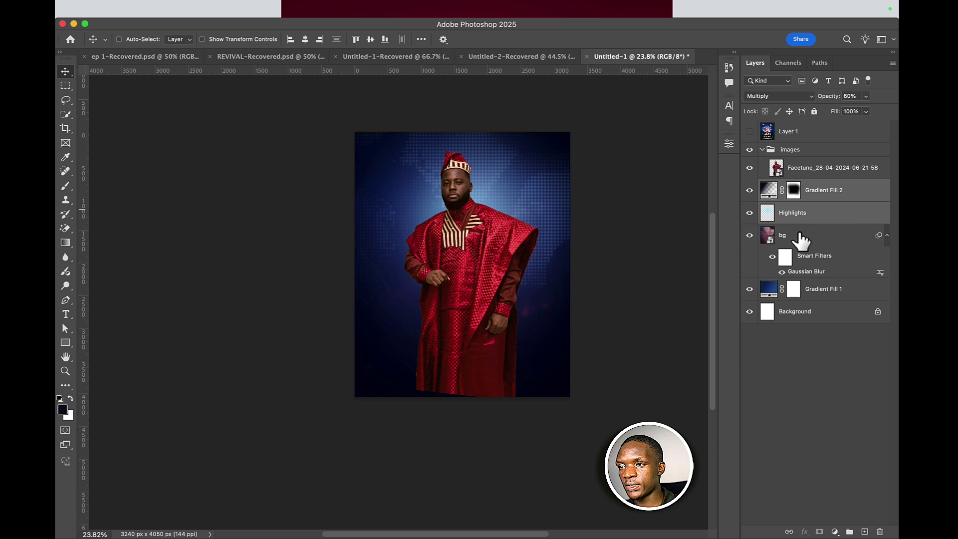
left_click(799, 239, "super")
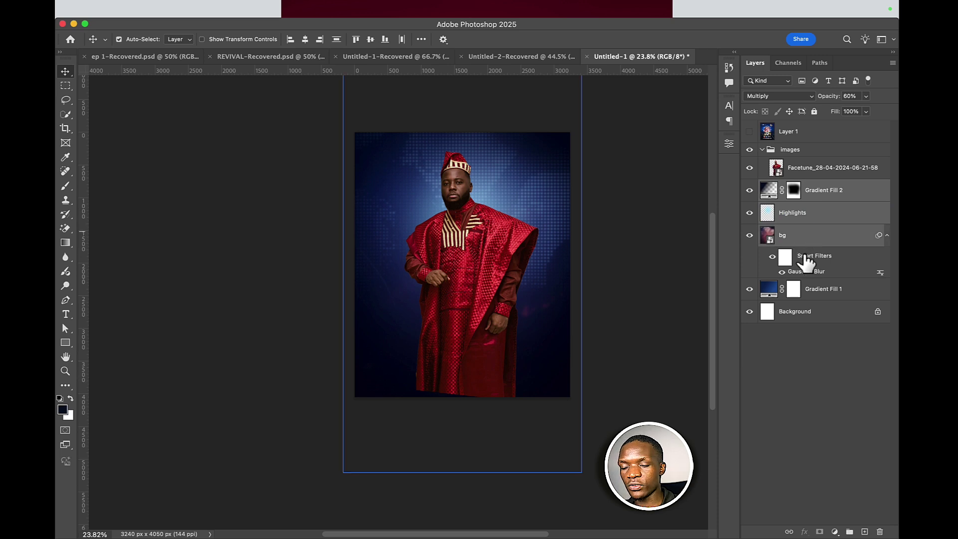
left_click(826, 299, "super")
left_click_drag(828, 296, 850, 533)
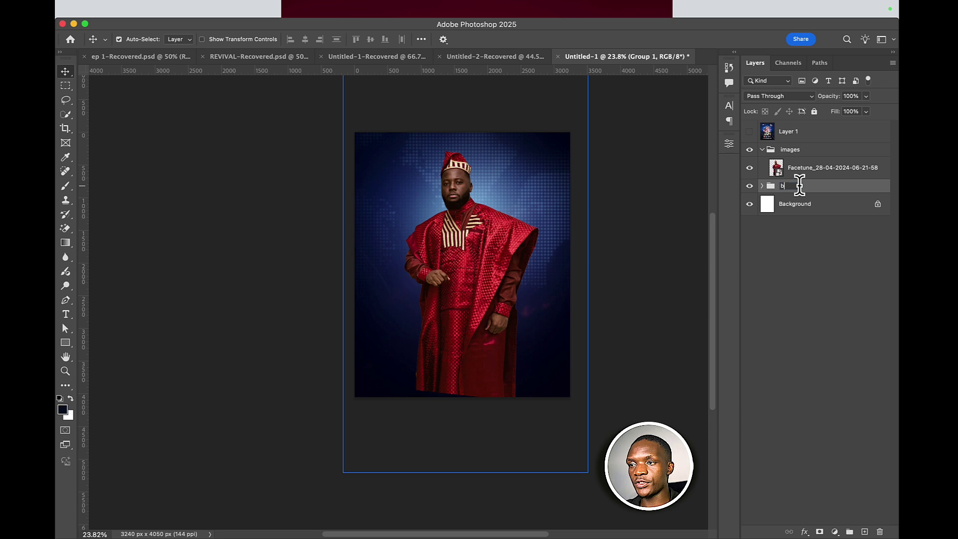
type("g")
key("Return")
left_click(798, 150)
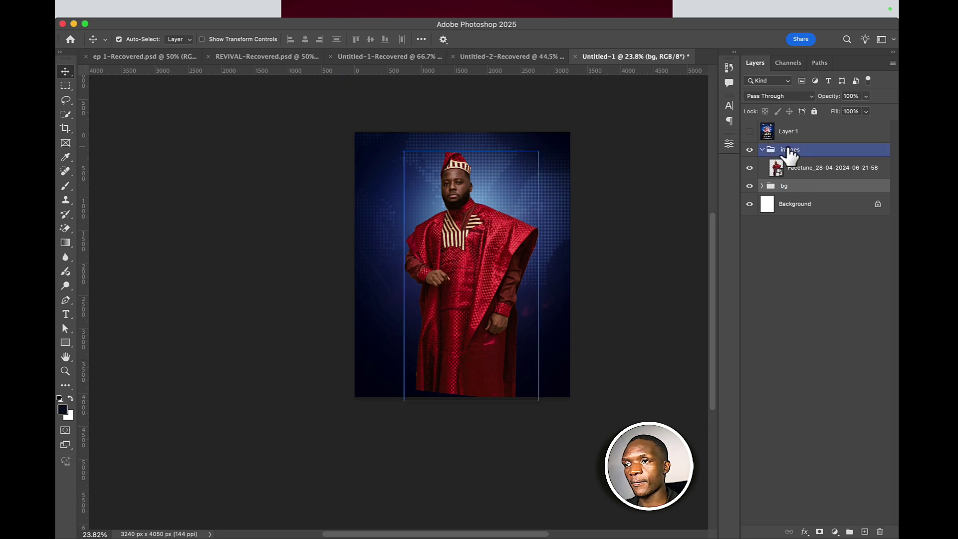
left_click(763, 149)
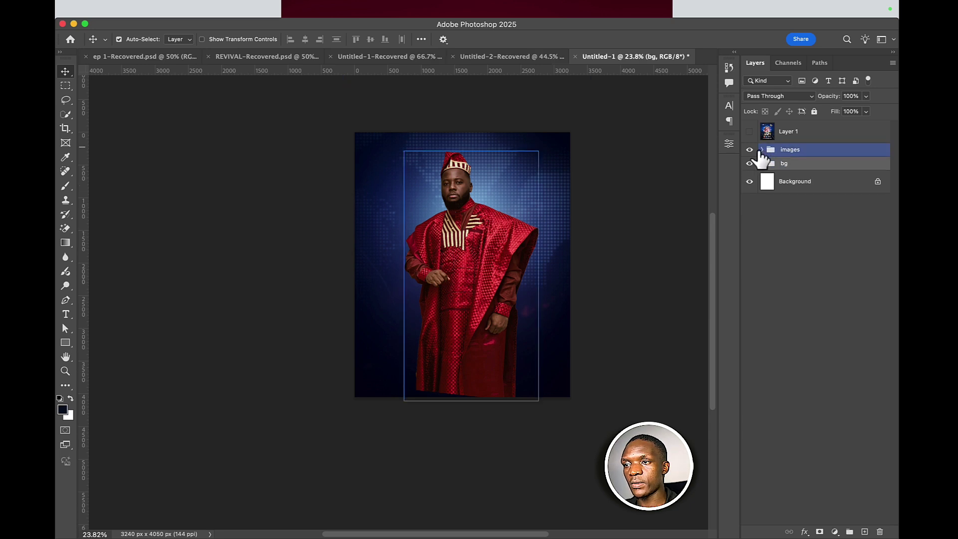
left_click(762, 150)
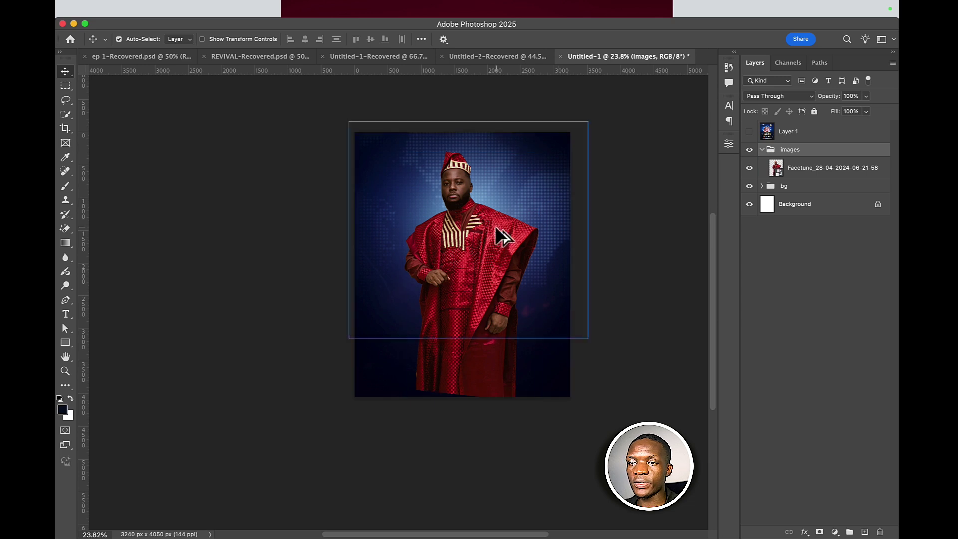
- Mask the images group with a black-to-white gradient fading the man's lower body from the chest down
left_click(819, 532)
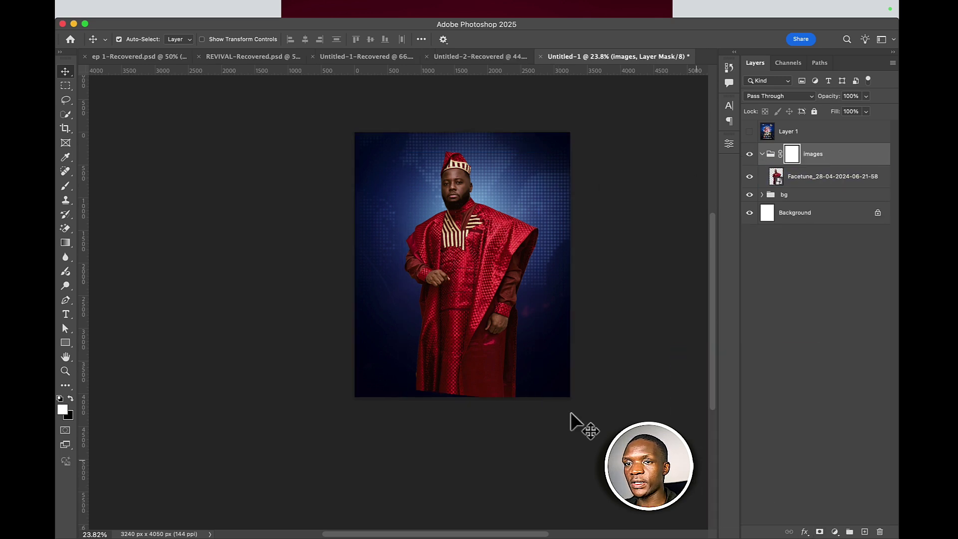
left_click(65, 243)
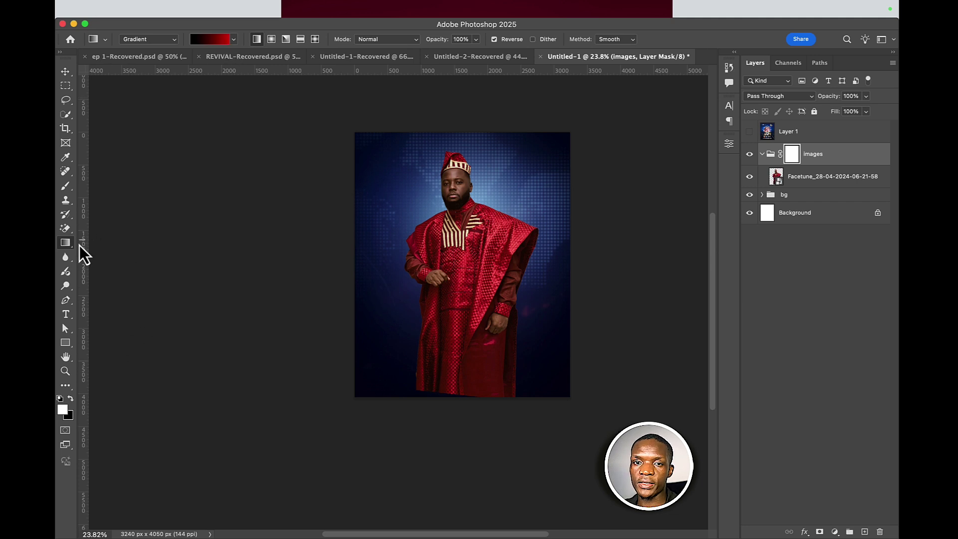
left_click(235, 40)
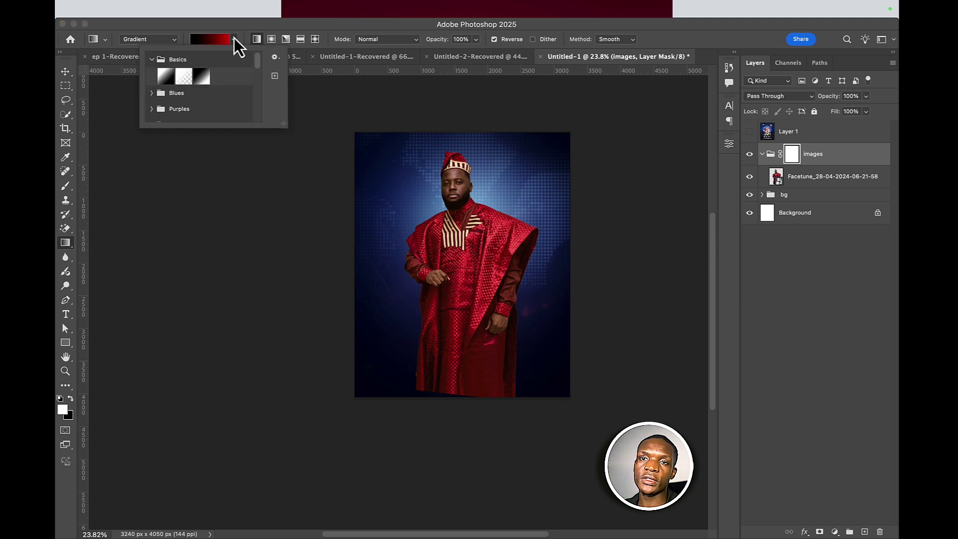
left_click(168, 79)
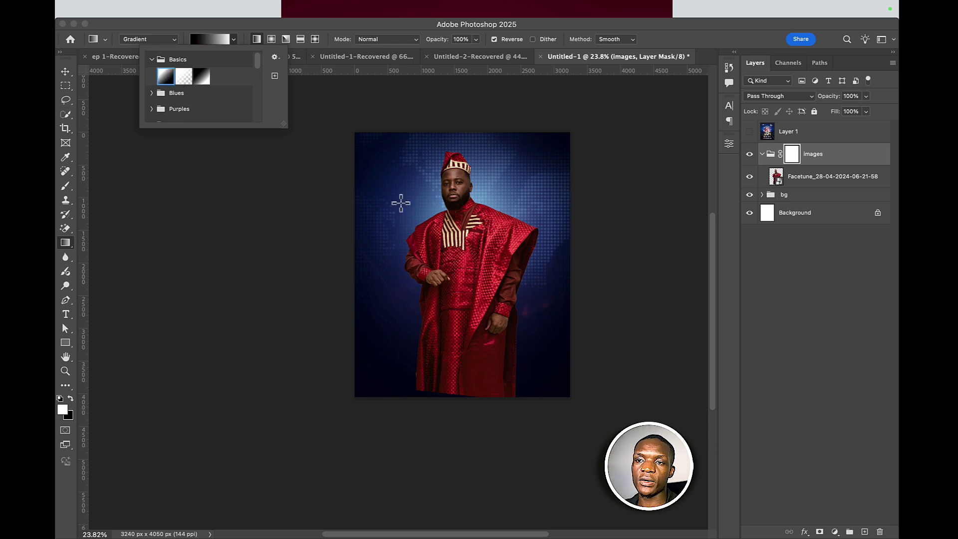
left_click_drag(463, 376, 464, 240)
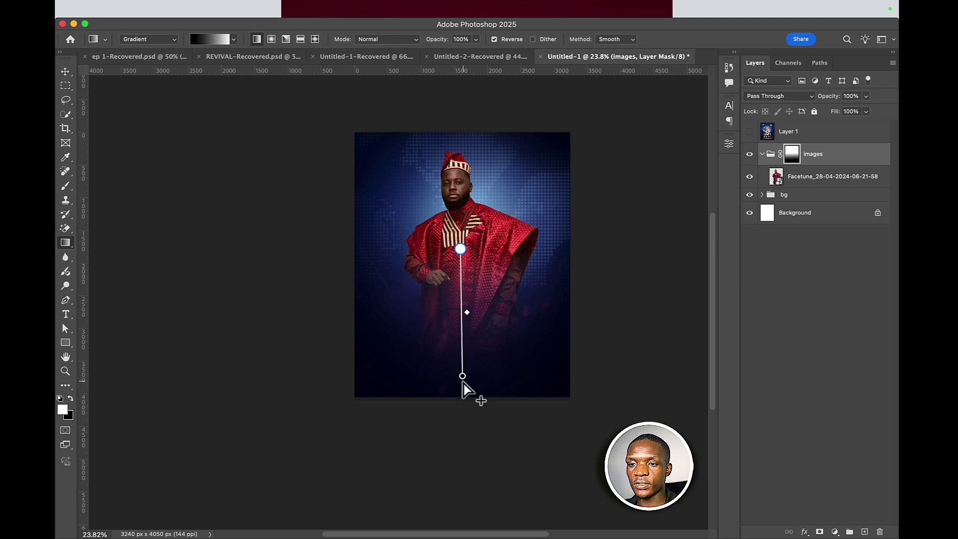
left_click_drag(463, 376, 464, 344)
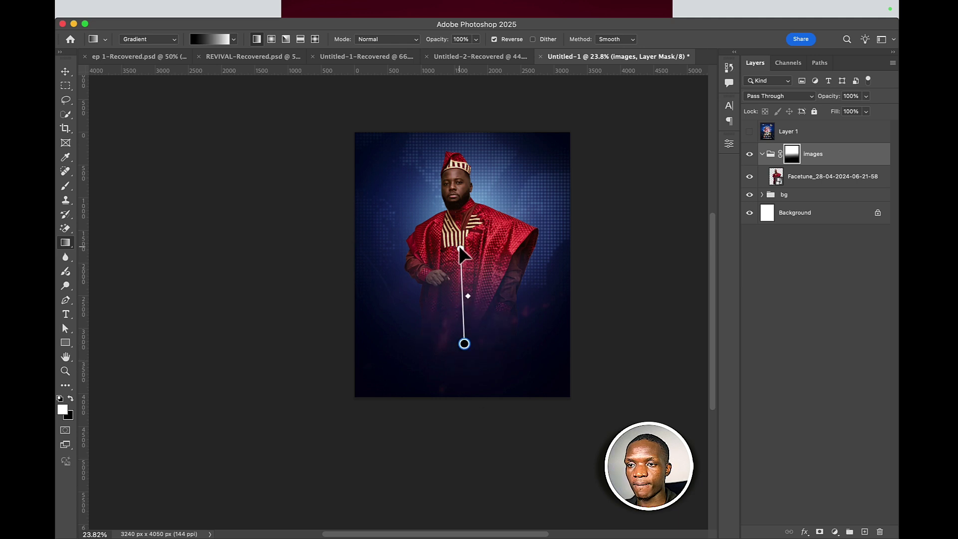
left_click_drag(459, 244, 464, 255)
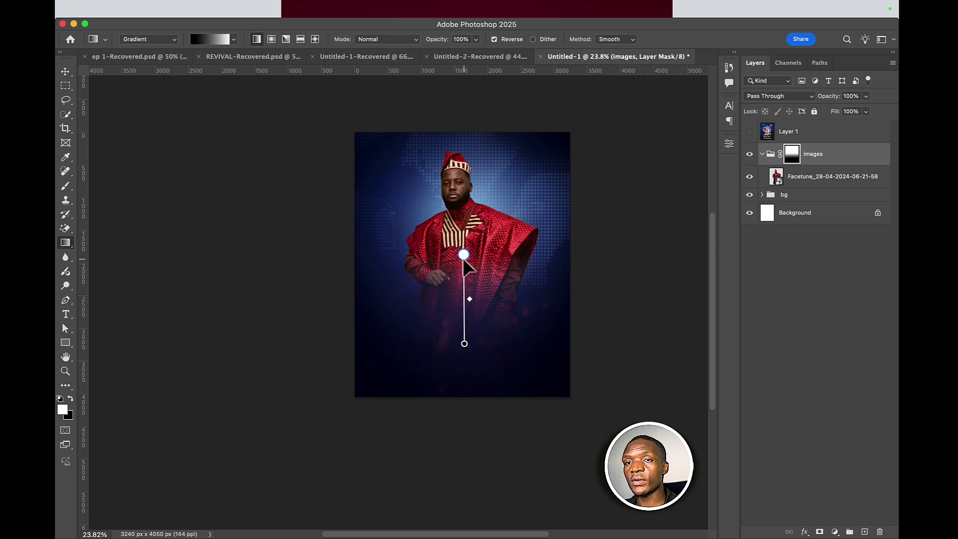
- Switch to the Move tool and select the man's Facetune photo layer for resizing
left_click(65, 72)
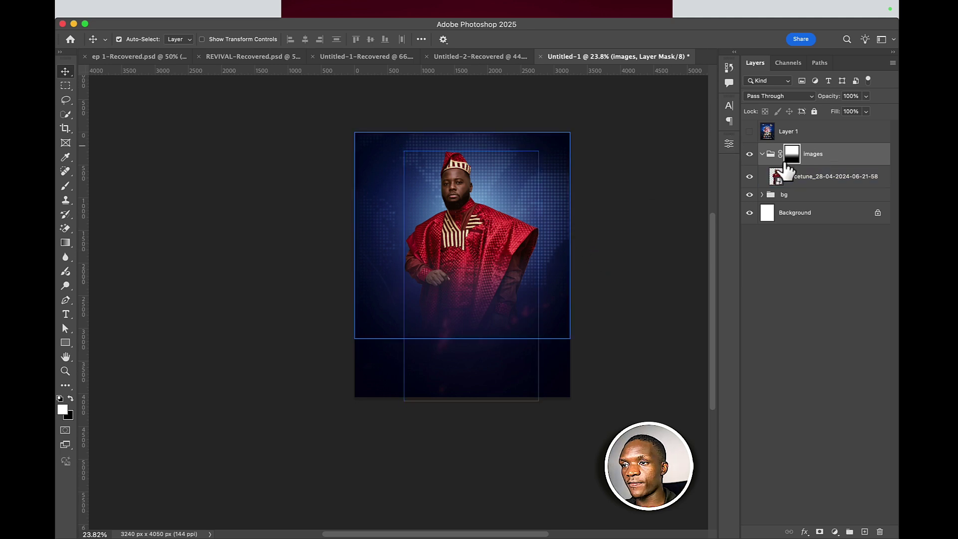
mouse_move(788, 169)
left_mouse_down()
mouse_move(770, 186)
mouse_move(797, 165)
left_mouse_up()
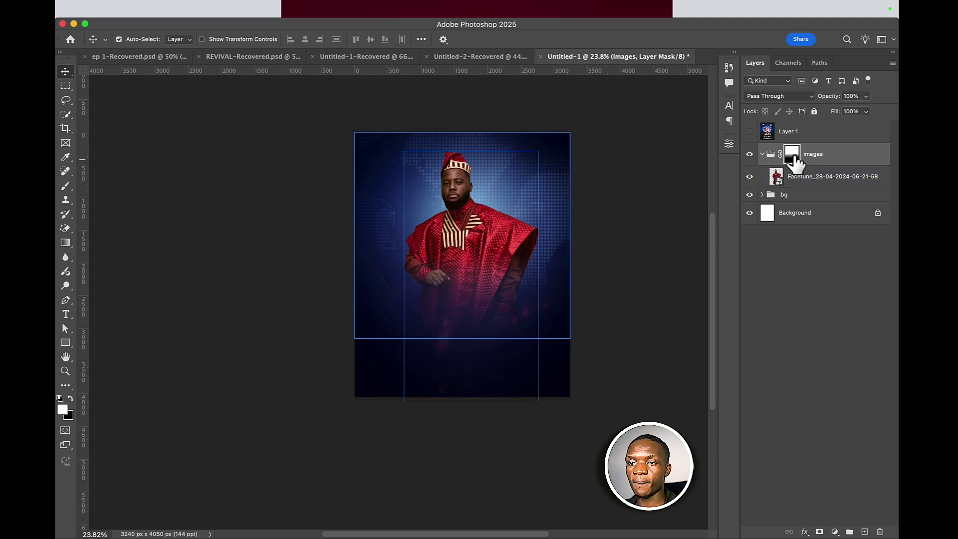
left_click(418, 232)
scroll(418, 232, "up", 3)
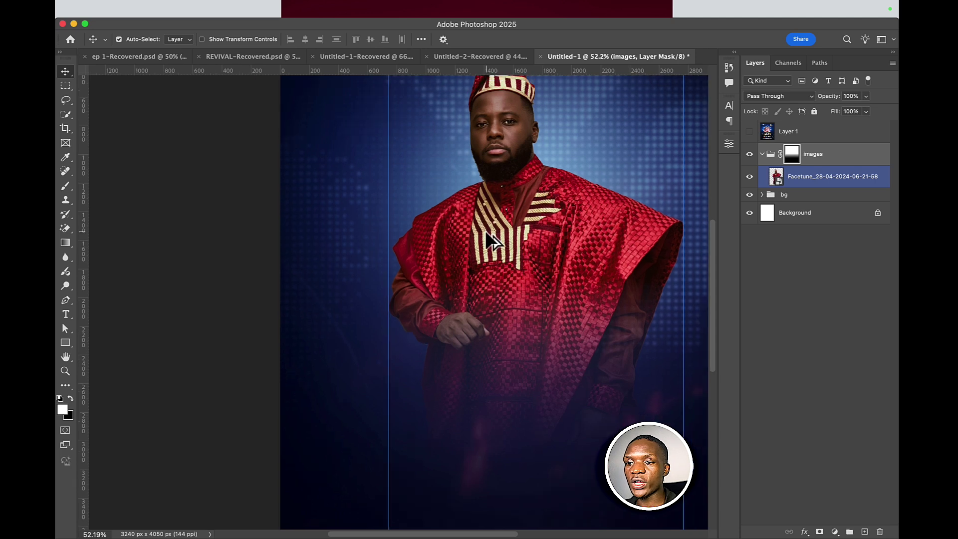
scroll(486, 231, "down", 2)
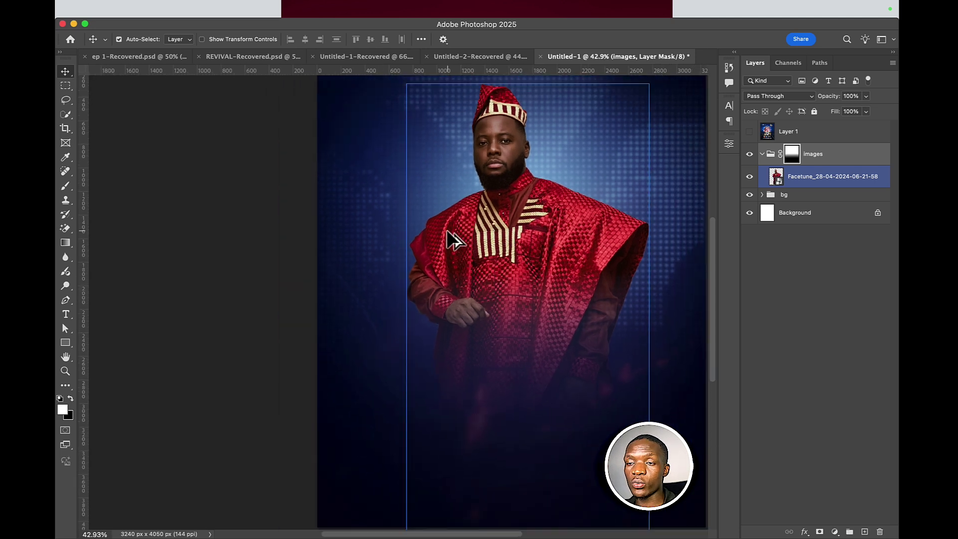
scroll(452, 240, "down", 1)
left_click(774, 154)
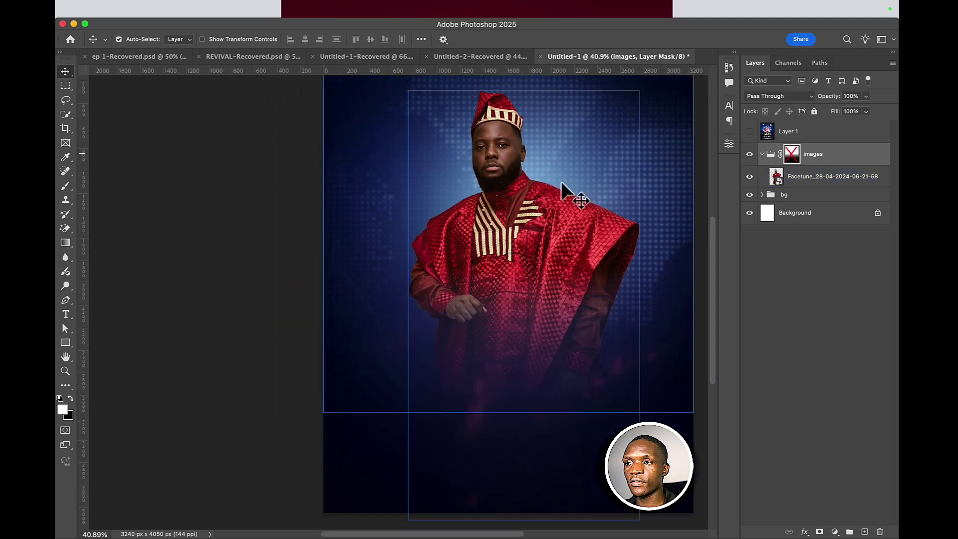
scroll(549, 184, "down", 3)
left_click(537, 212)
key("super+t")
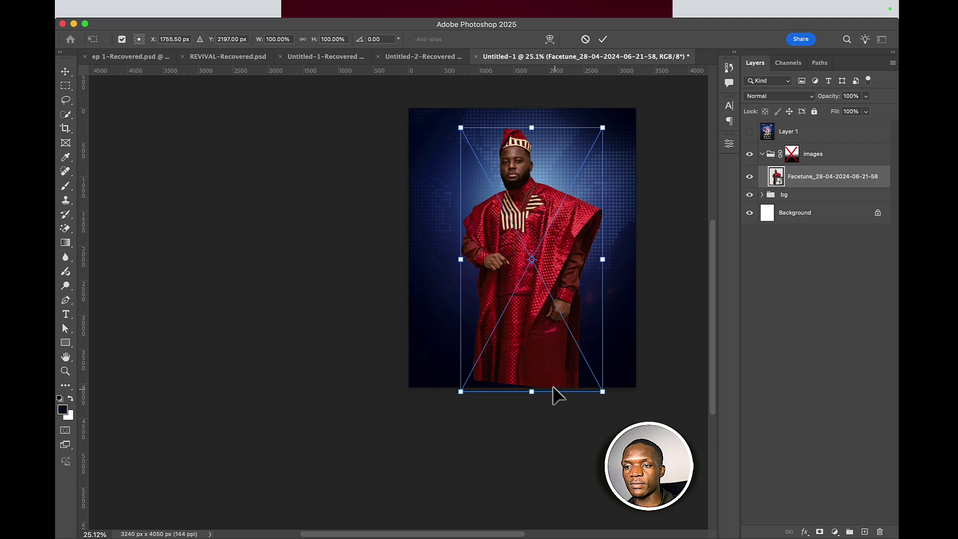
- Scale the man's photo to about 140%, nudge it up-left, then target the images group's mask
scroll(529, 377, "down", 2)
left_click_drag(531, 389, 530, 452)
left_click_drag(524, 331, 523, 330)
left_click(602, 41)
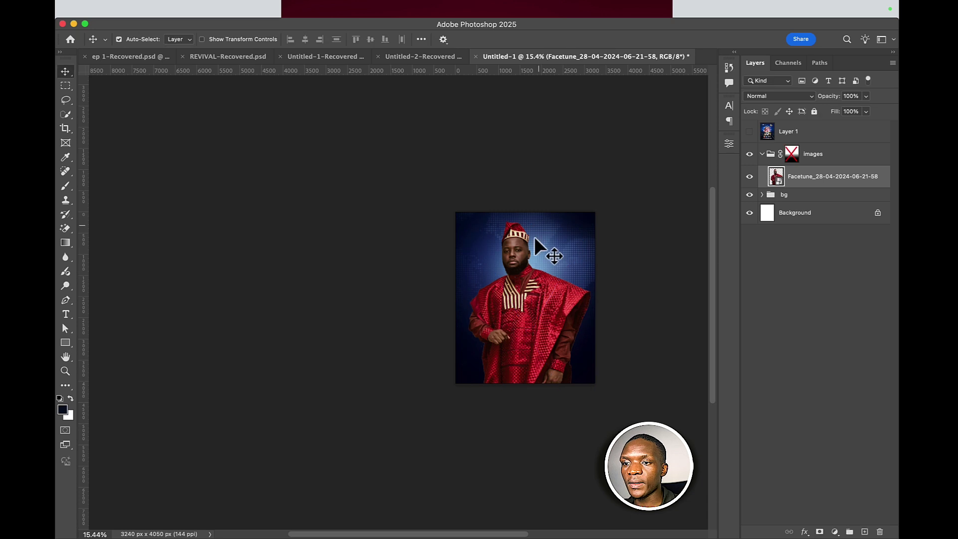
scroll(531, 262, "up", 2)
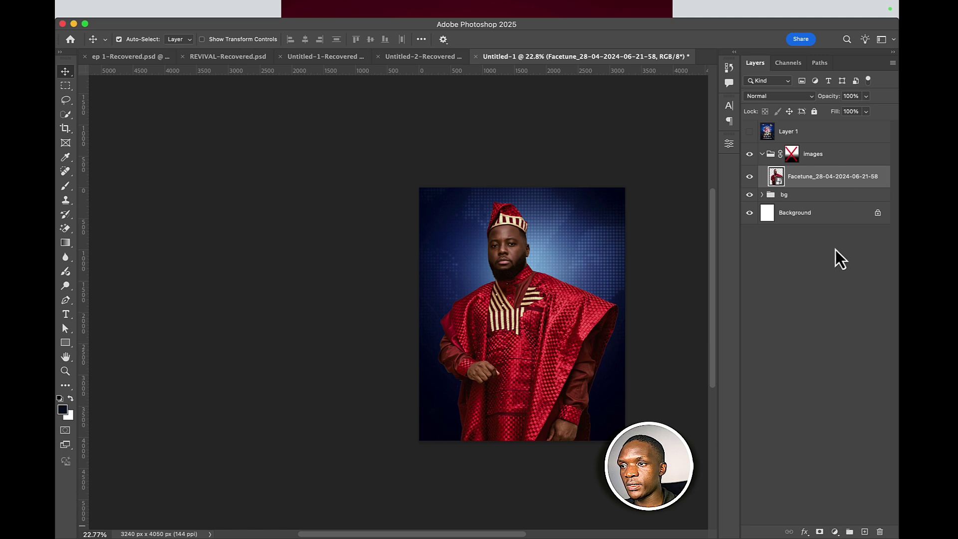
left_click(839, 159)
- Add a new Gradient Fill layer and set its blend mode to Multiply
left_click(833, 532)
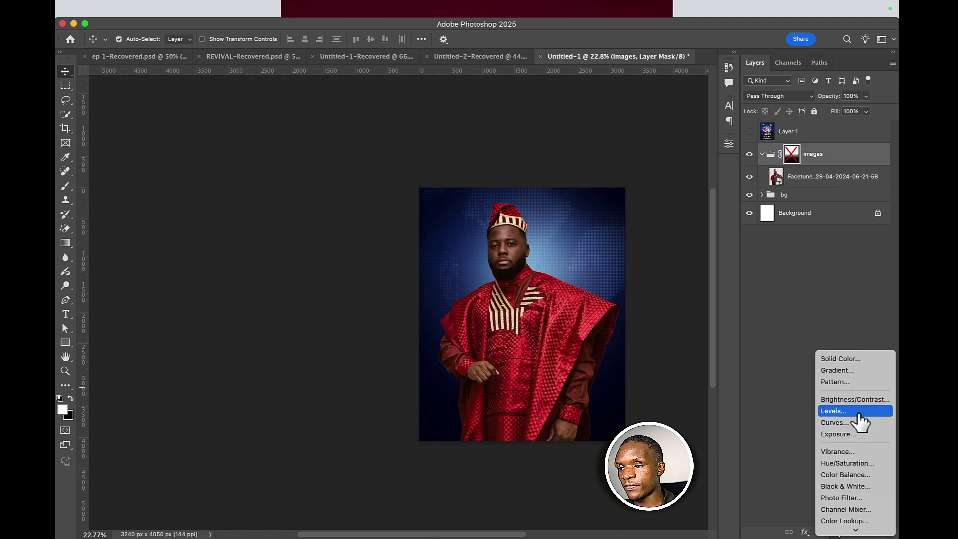
left_click(841, 371)
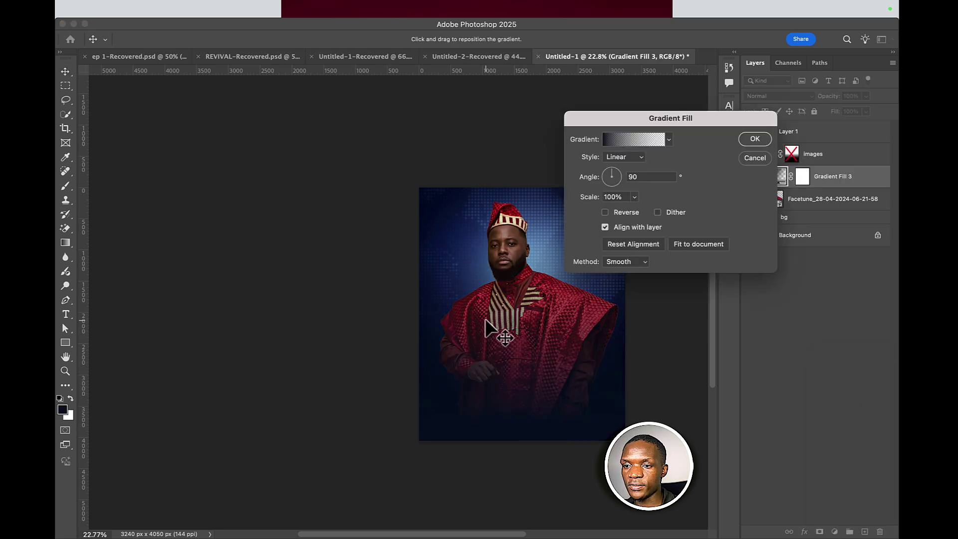
left_click(755, 139)
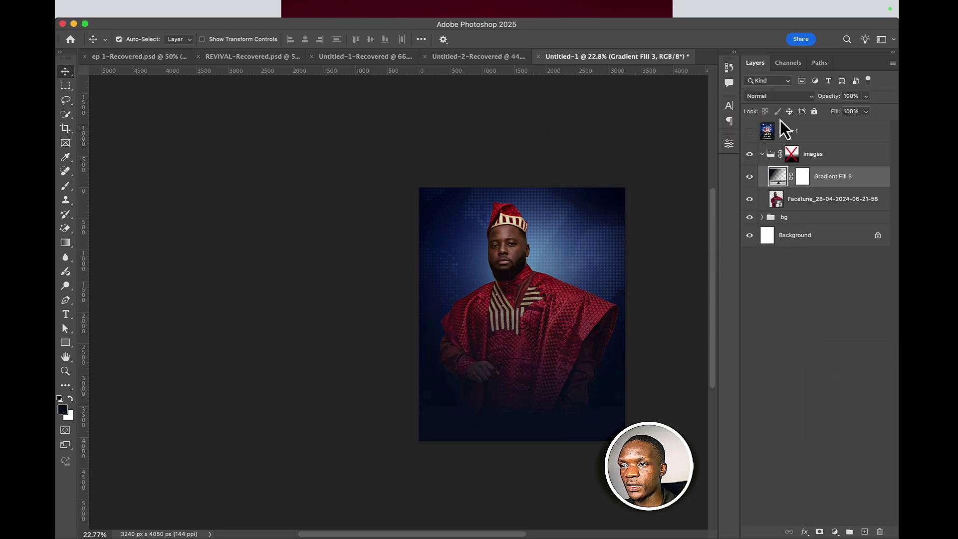
left_click(774, 99)
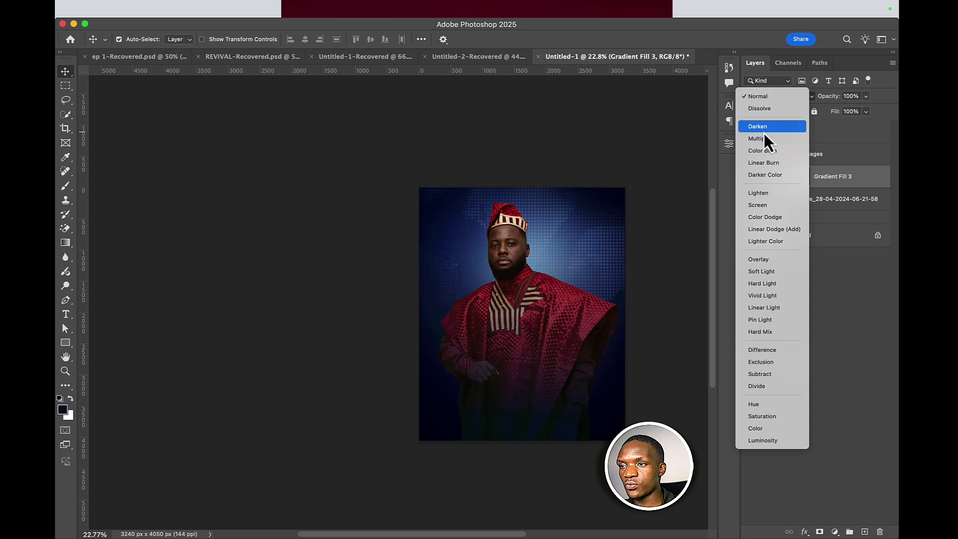
left_click(762, 138)
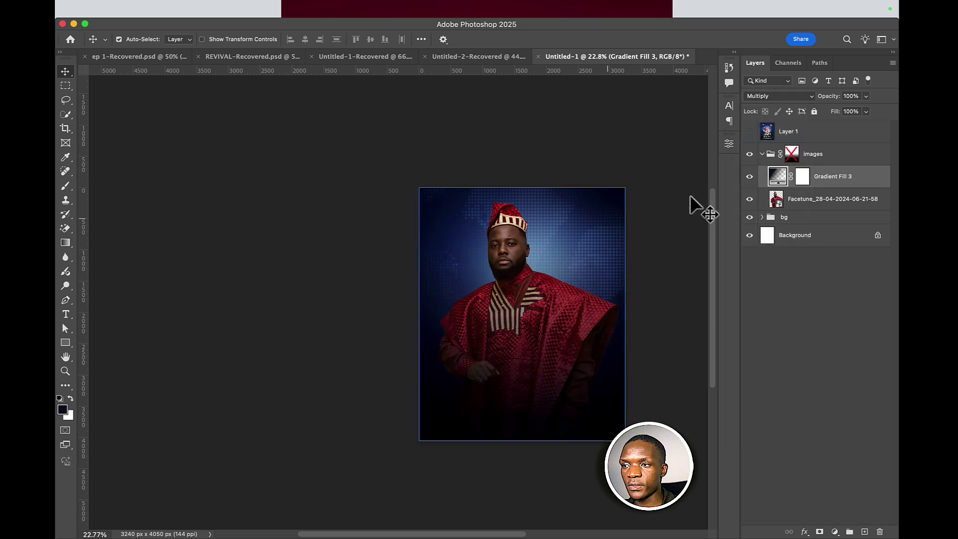
- Move Gradient Fill 3 above the images group and target its layer mask
scroll(486, 238, "up", 5)
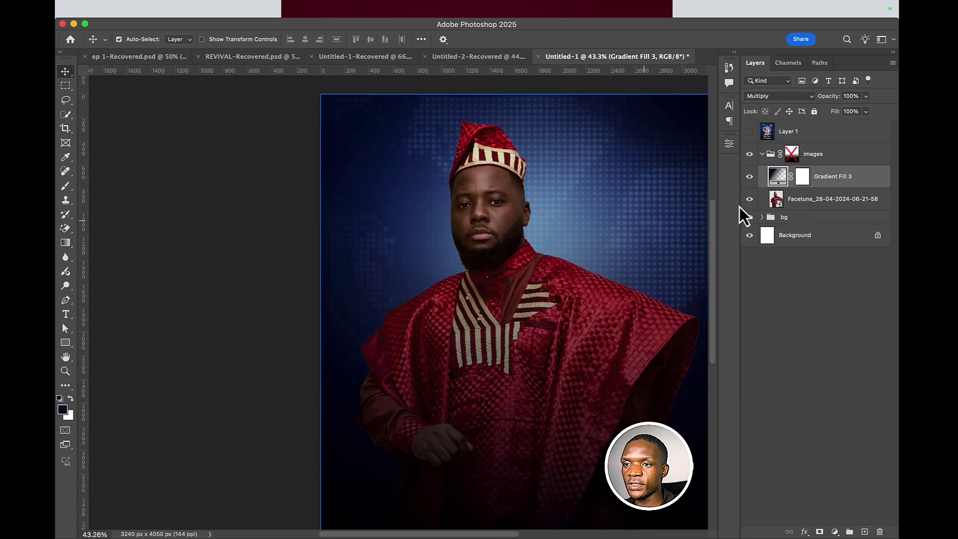
left_click(749, 132)
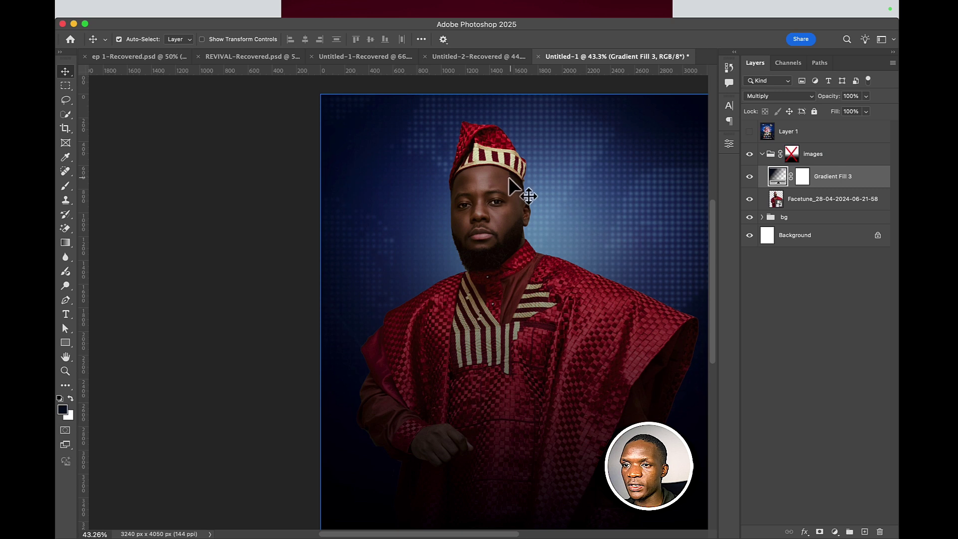
left_click(803, 176)
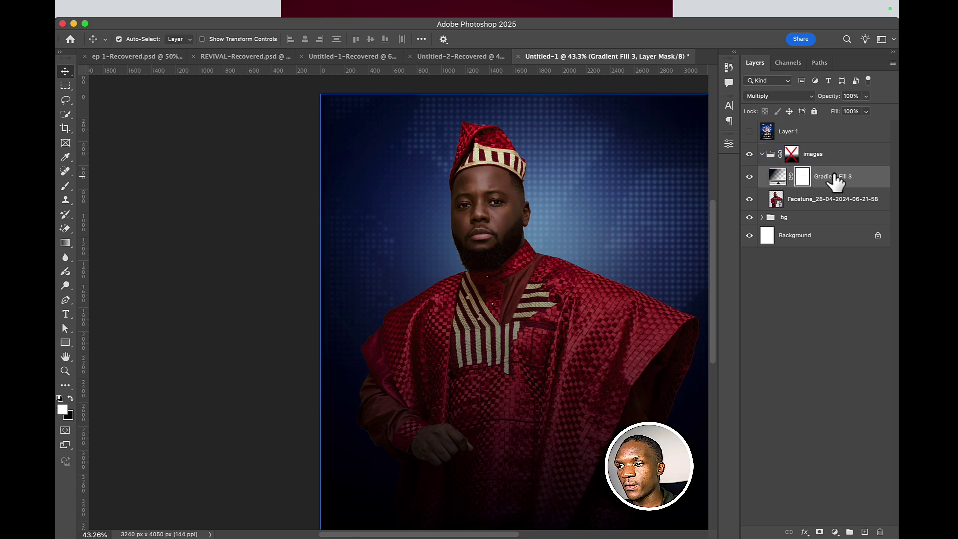
left_click_drag(834, 181, 831, 150)
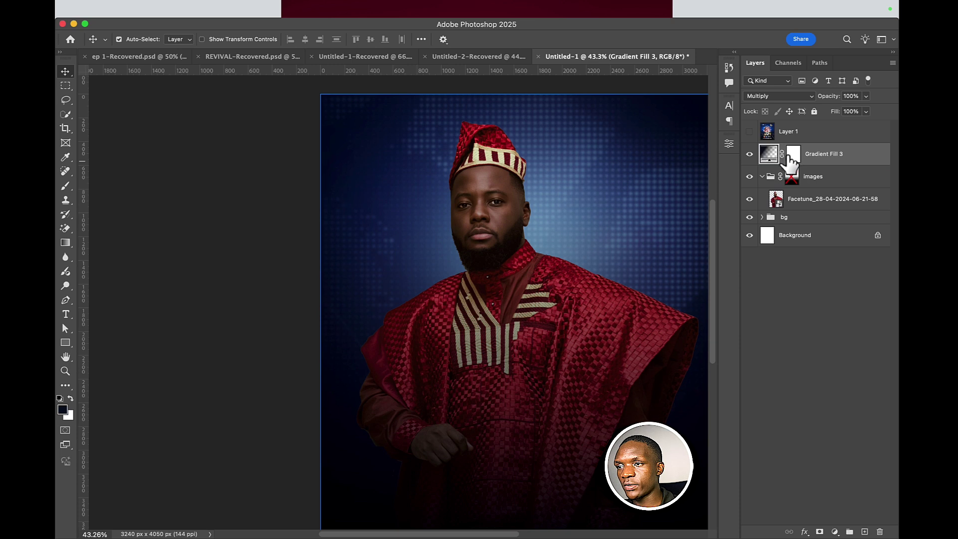
left_click(794, 154)
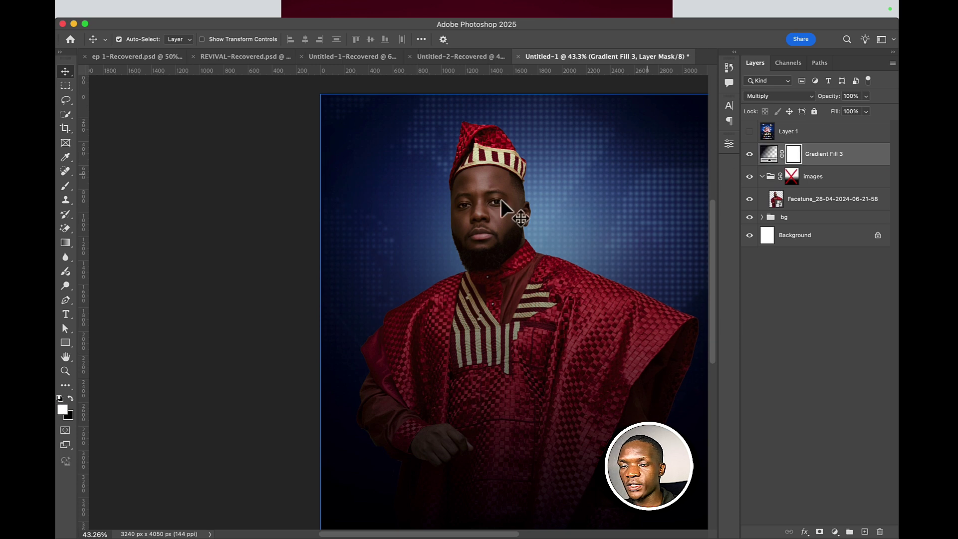
- Paint black with a soft brush over the man's upper body on Gradient Fill 3's mask
left_click(70, 187)
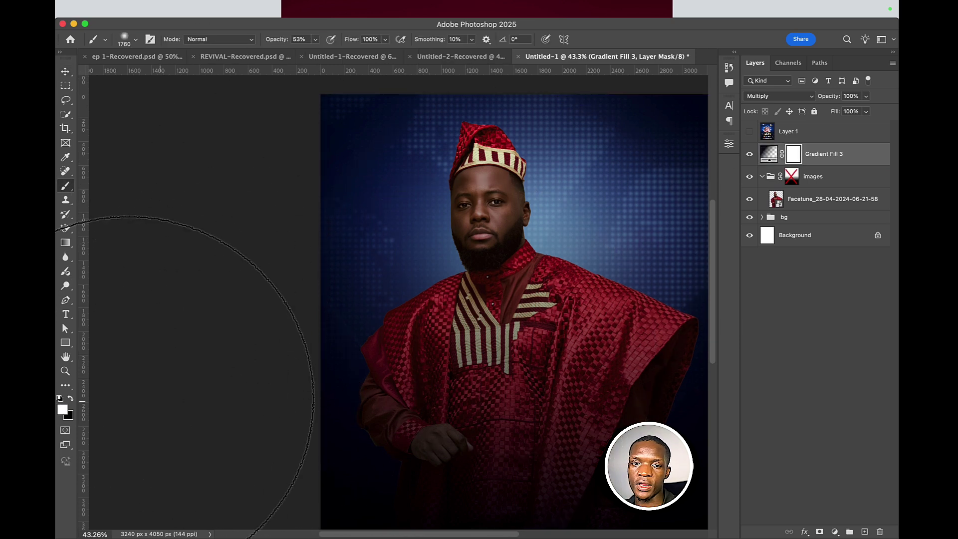
key("c")
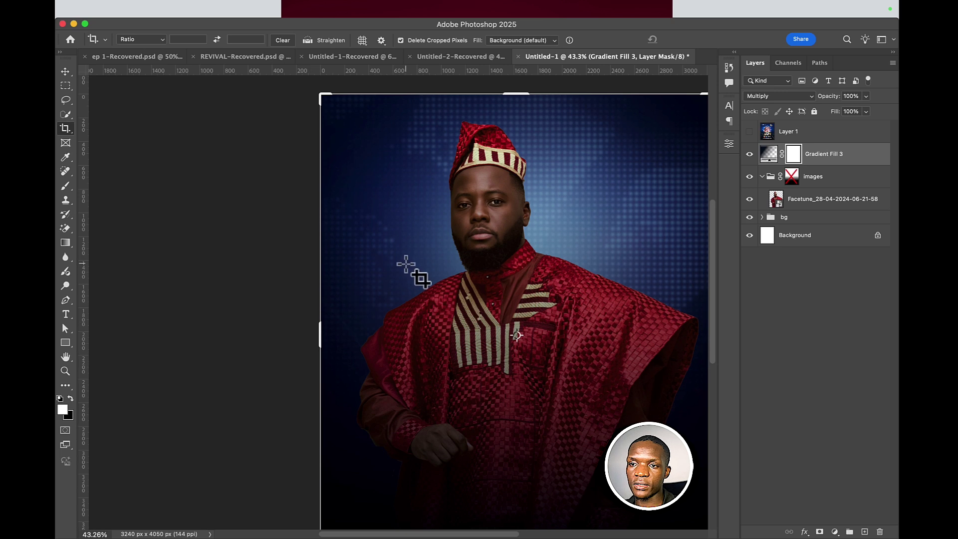
key("b")
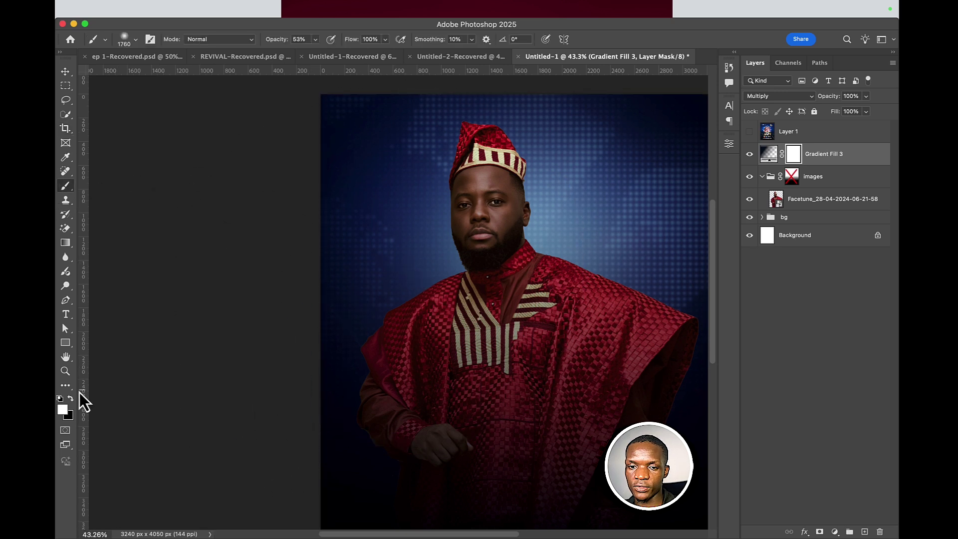
left_click(71, 398)
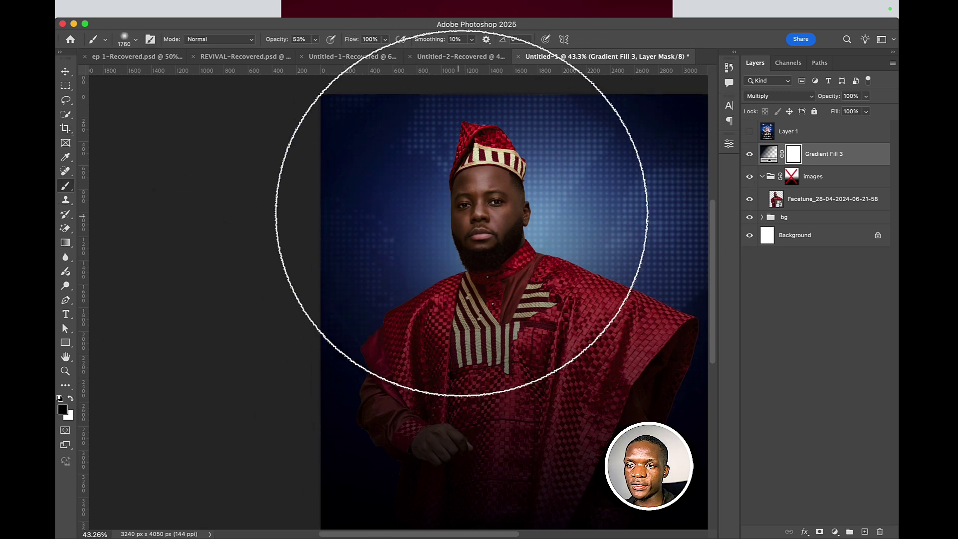
mouse_move(470, 214)
left_mouse_down()
mouse_move(480, 234)
mouse_move(486, 196)
mouse_move(504, 214)
mouse_move(528, 178)
mouse_move(557, 79)
mouse_move(583, 86)
mouse_move(494, 194)
mouse_move(617, 154)
mouse_move(363, 107)
mouse_move(546, 256)
left_mouse_up()
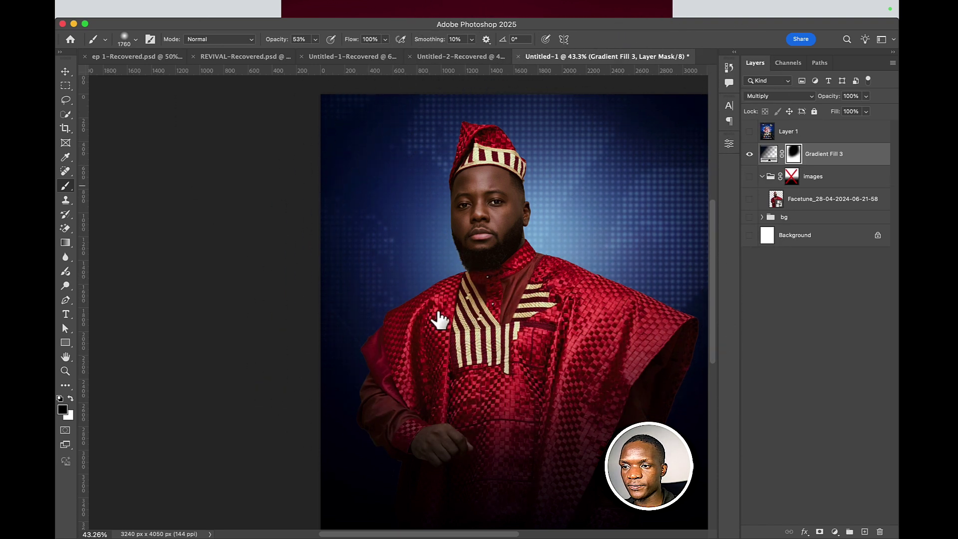
- Solo the gradient layer briefly to check the mask, then view the whole flyer
left_click(749, 153, "alt")
left_click(750, 154, "alt")
scroll(573, 406, "down", 2)
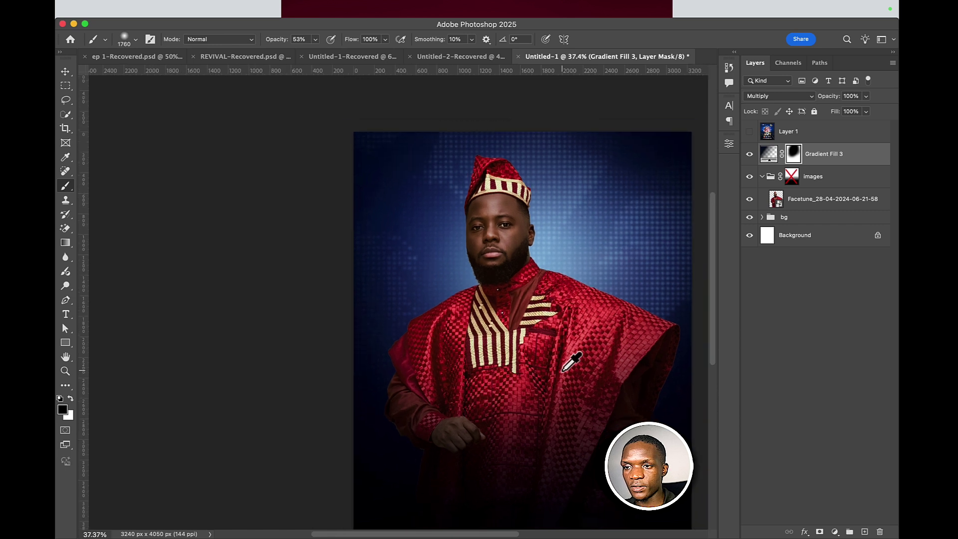
left_click_drag(488, 331, 387, 277)
scroll(458, 304, "down", 1)
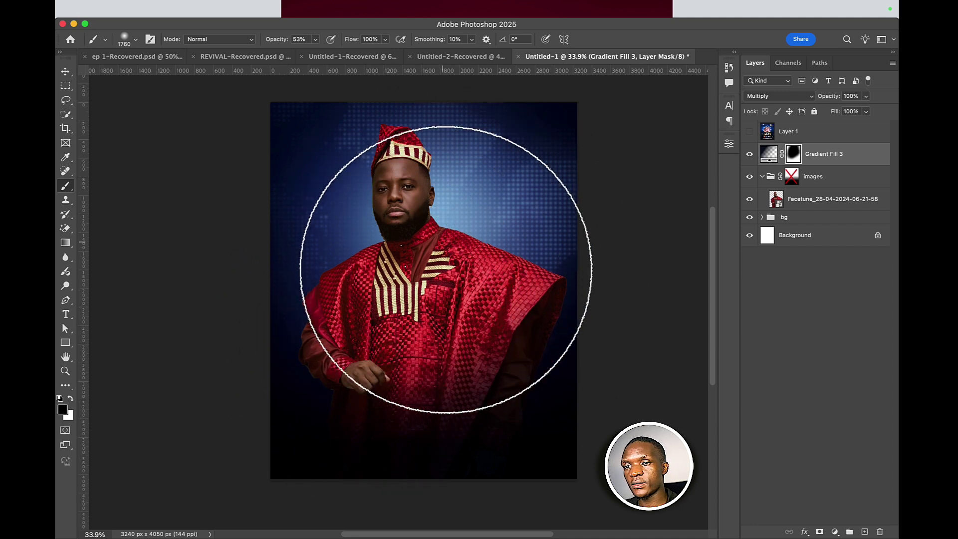
scroll(499, 230, "down", 2)
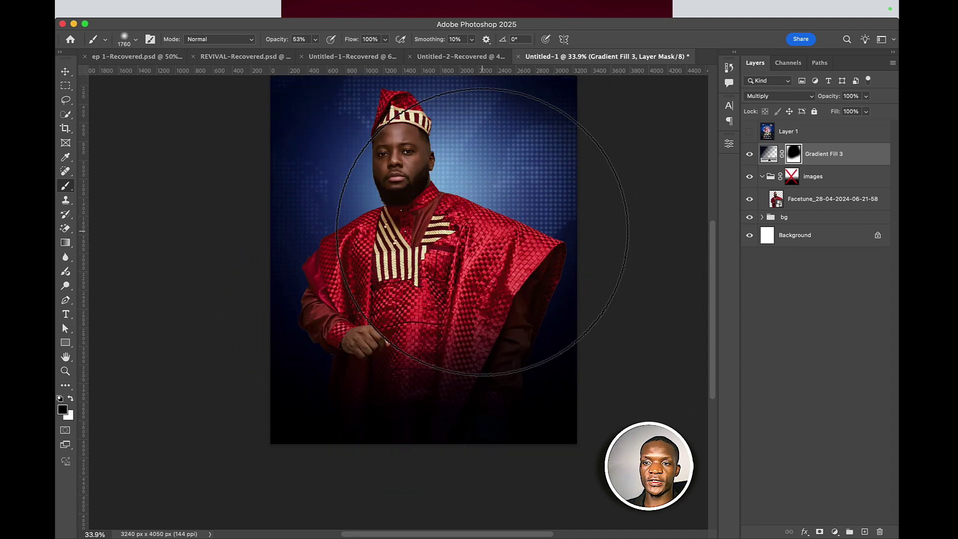
scroll(470, 223, "up", 2)
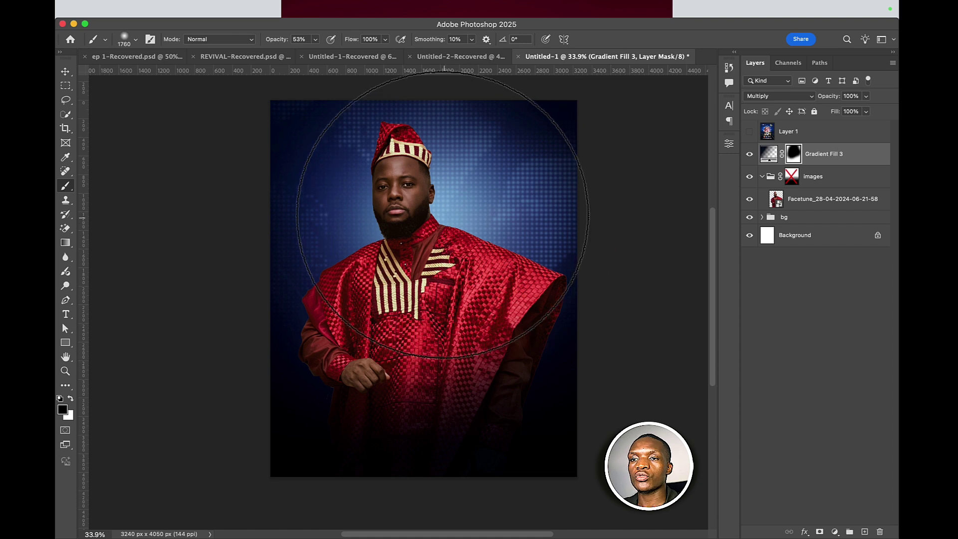
- With the Move tool, select the Facetune photo layer, then the images group
left_click(65, 72)
left_click(374, 163)
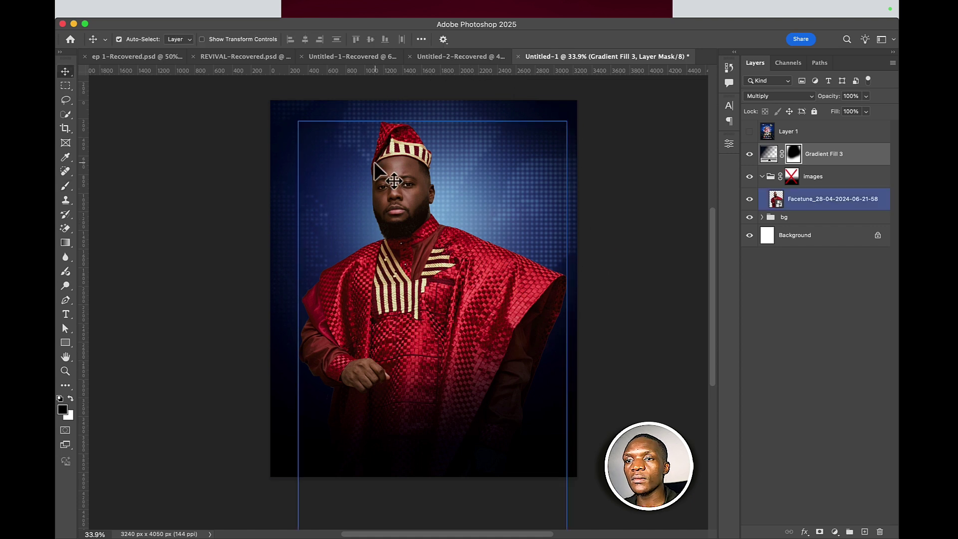
scroll(381, 173, "up", 5)
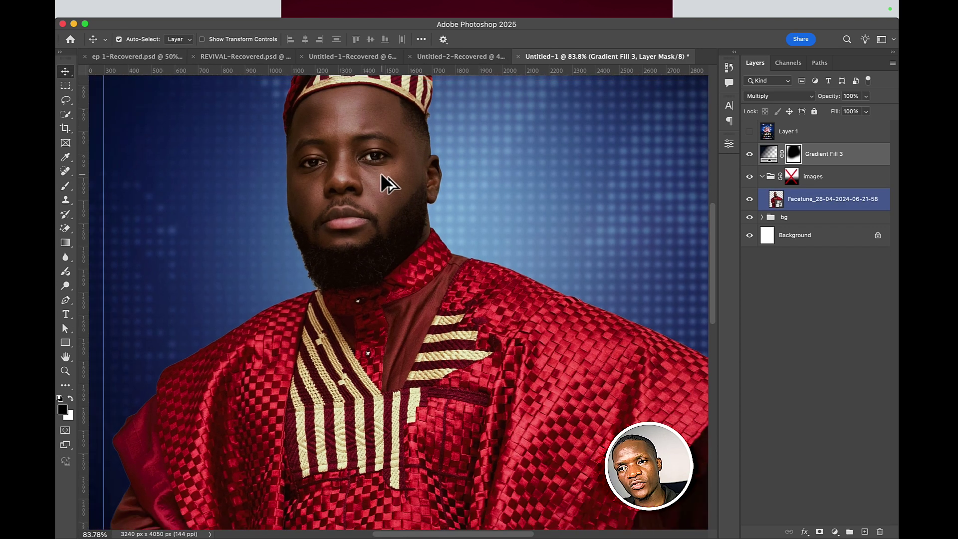
scroll(381, 173, "down", 3)
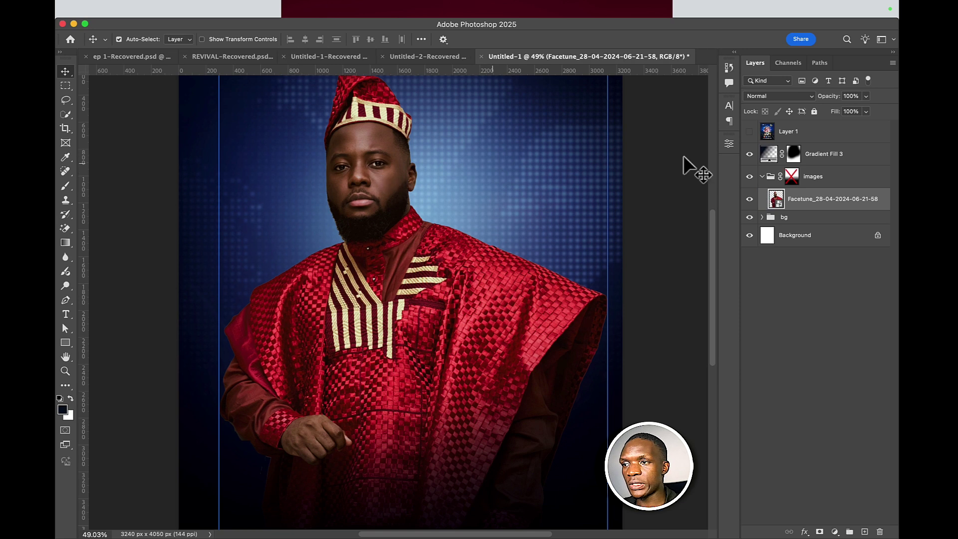
left_click(794, 176)
left_click(831, 277)
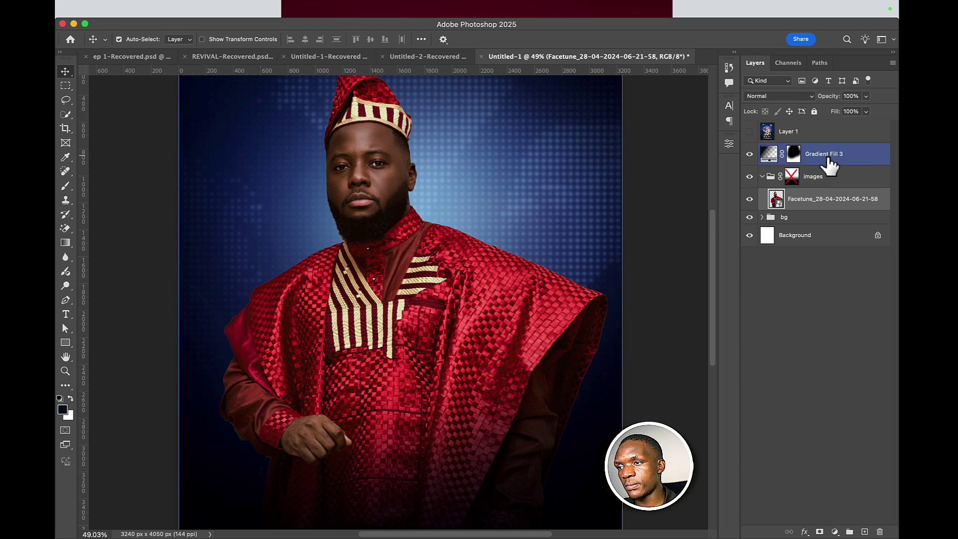
left_click(830, 177)
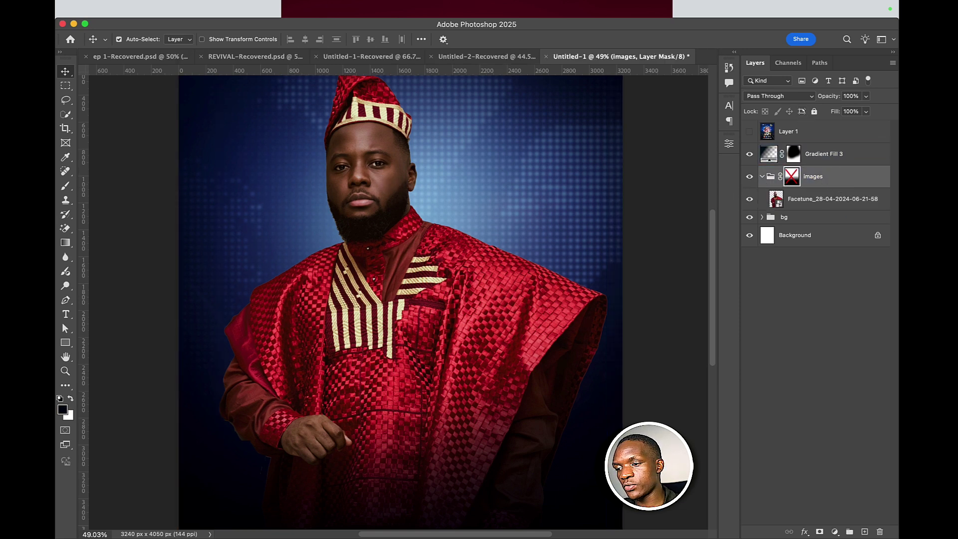
- Add a Brightness/Contrast layer clipped to the Facetune photo, with brightness 10 and contrast 9
left_click(835, 531)
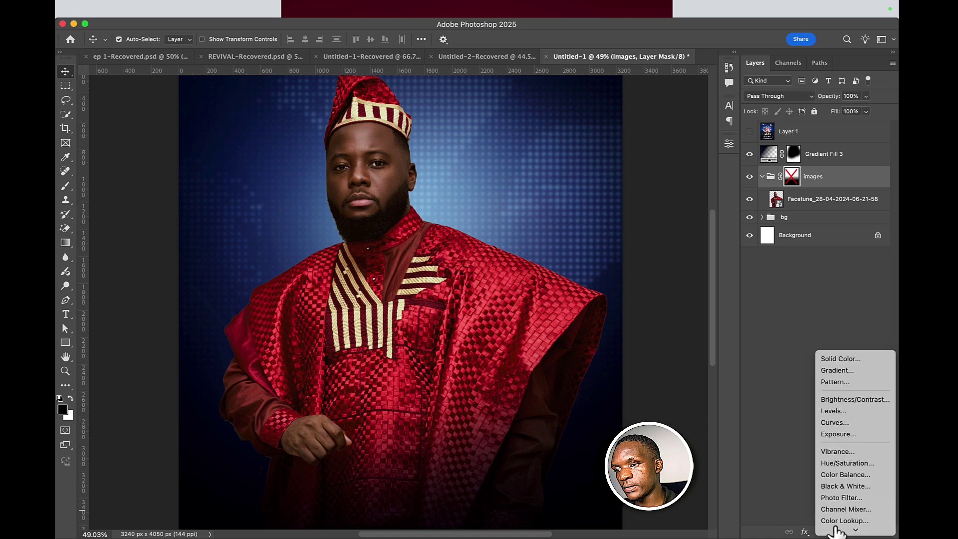
left_click(867, 399)
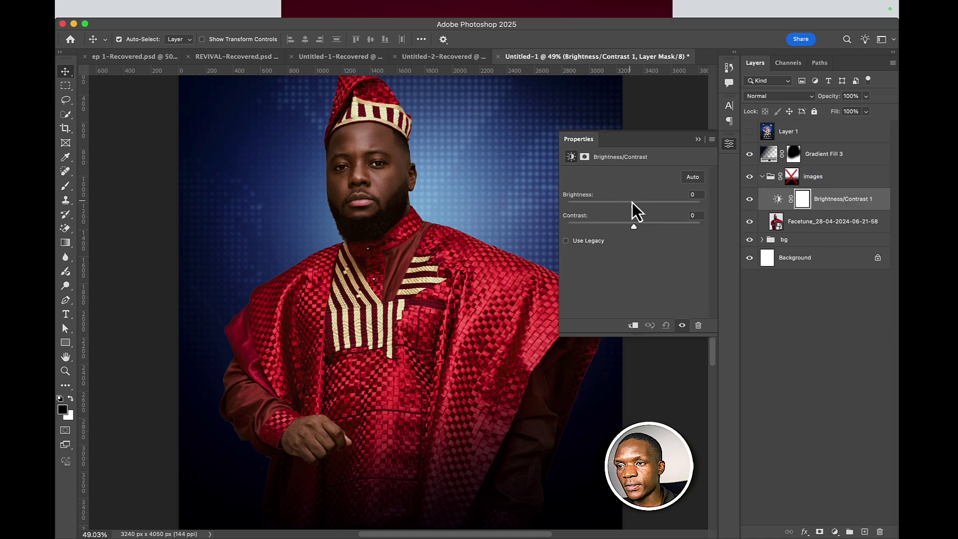
left_click_drag(632, 205, 647, 209)
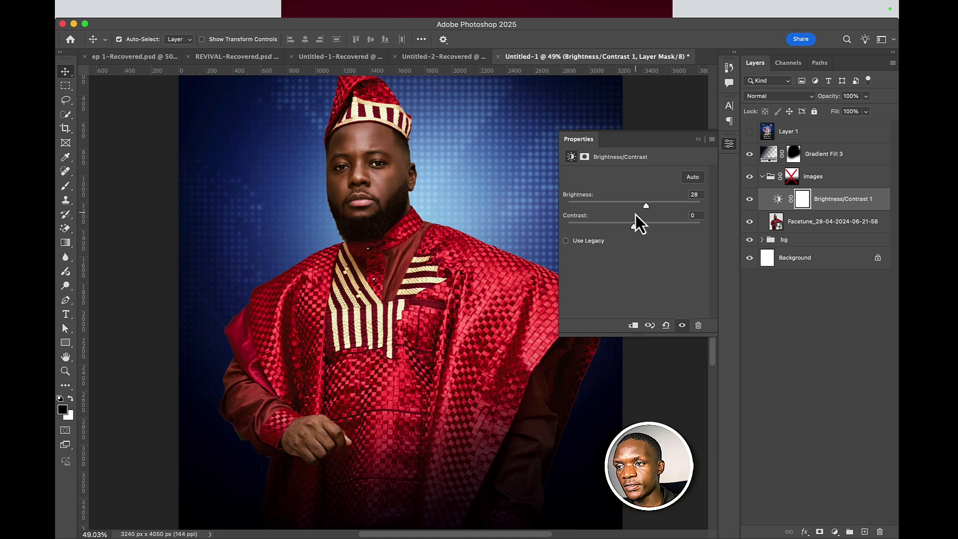
left_click(634, 326)
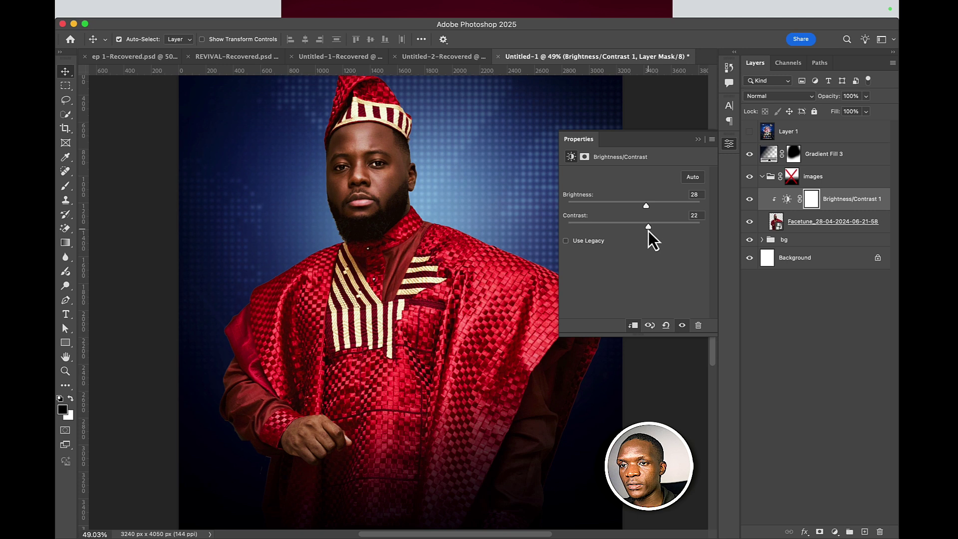
mouse_move(646, 209)
left_mouse_down()
mouse_move(638, 205)
mouse_move(641, 226)
left_mouse_up()
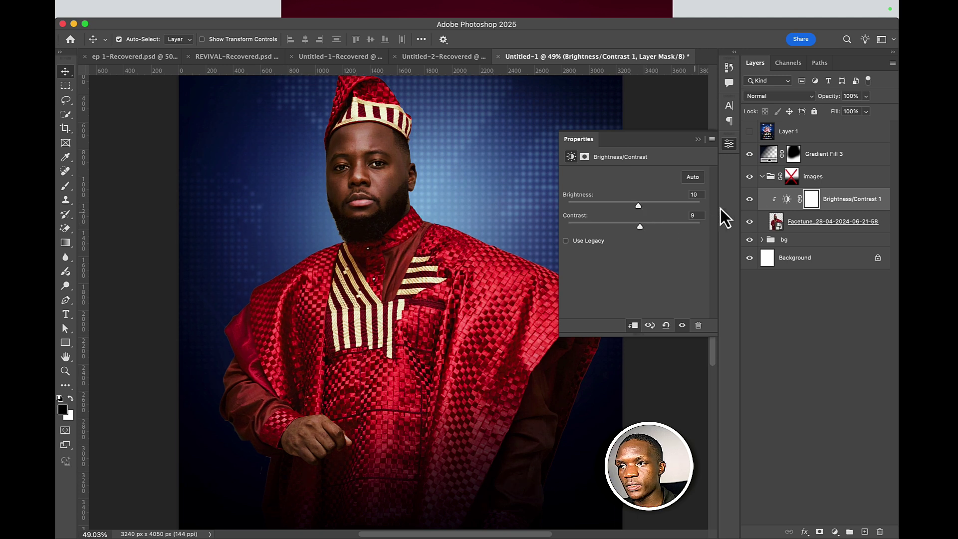
mouse_move(818, 223)
left_mouse_down()
mouse_move(819, 245)
mouse_move(814, 231)
left_mouse_up()
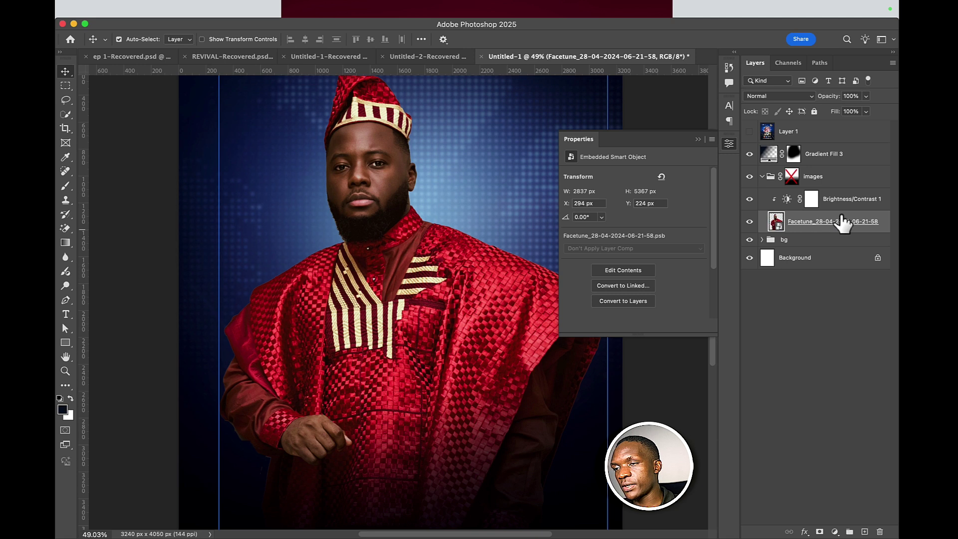
- Add a Color Balance adjustment and shift the midtones toward blue and slightly toward cyan
left_click(834, 532)
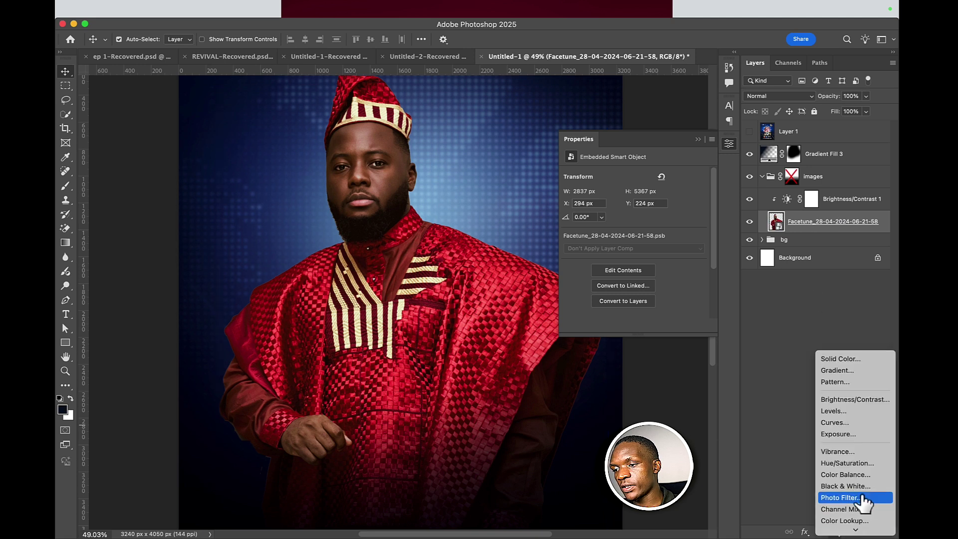
left_click(853, 475)
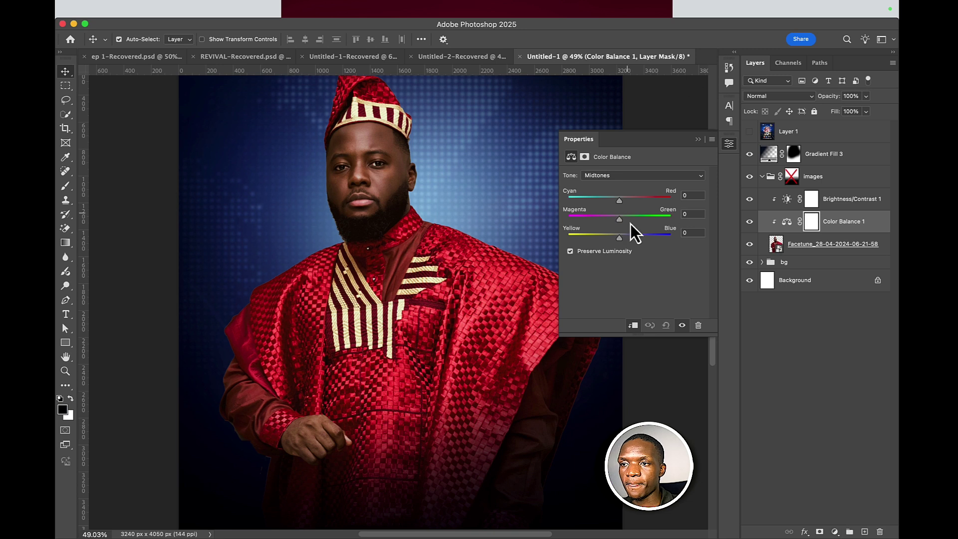
left_click_drag(621, 238, 627, 239)
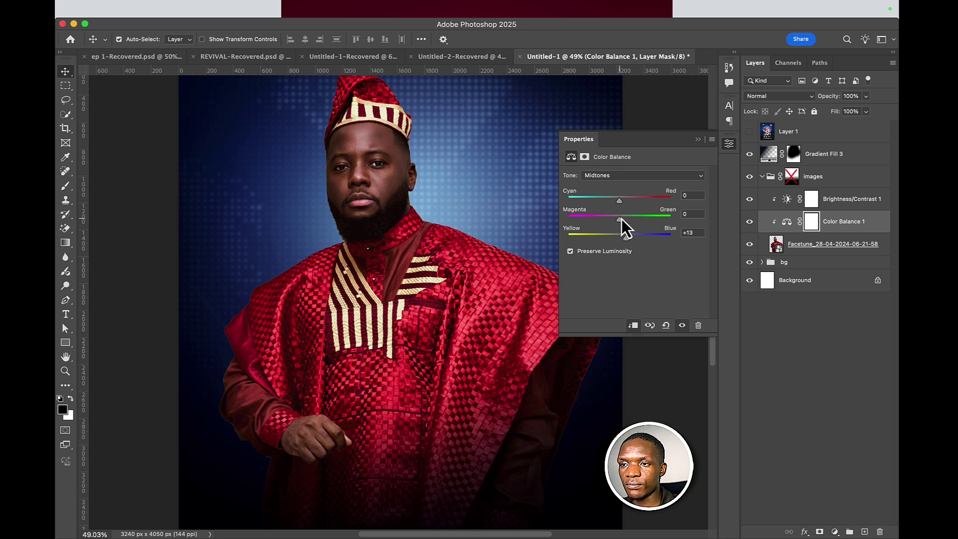
left_click_drag(618, 198, 619, 218)
- Nudge the highlights toward blue and set the shadows to -5, +2, +6
left_click(618, 177)
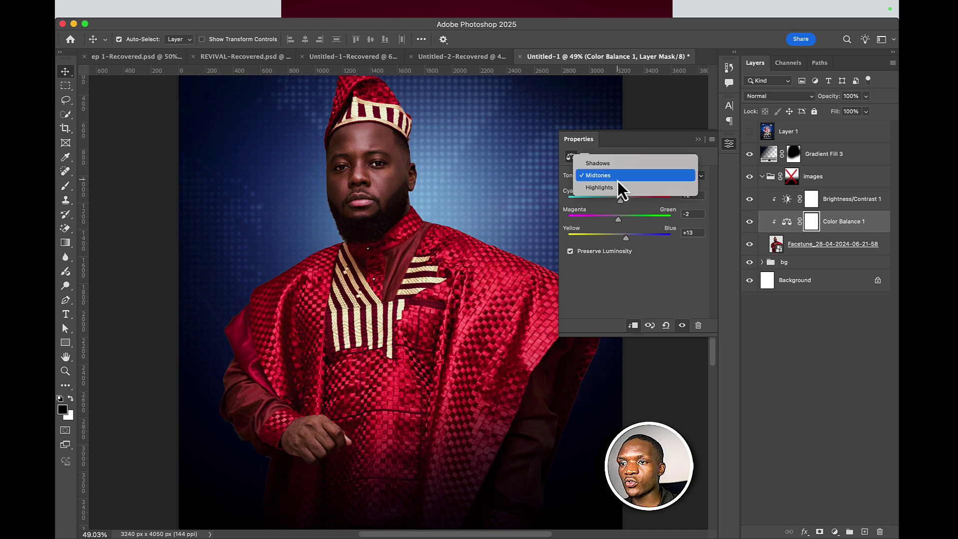
left_click(617, 187)
left_click_drag(620, 239, 615, 203)
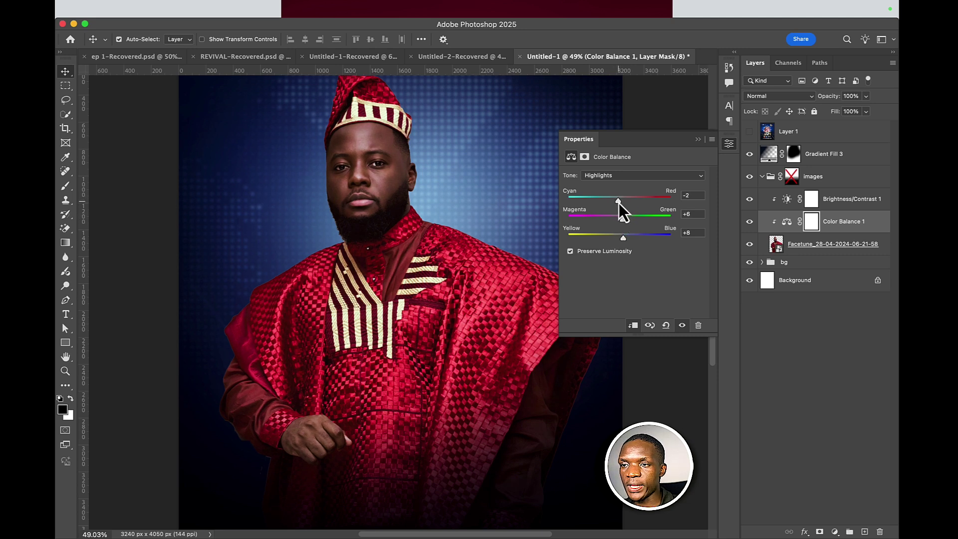
mouse_move(618, 203)
left_mouse_down()
mouse_move(609, 202)
mouse_move(619, 205)
left_mouse_up()
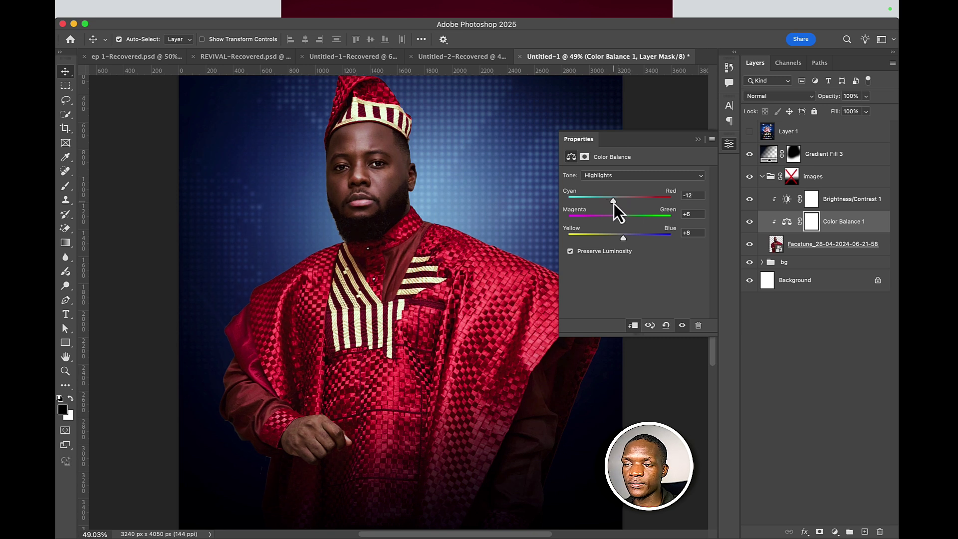
left_click(621, 175)
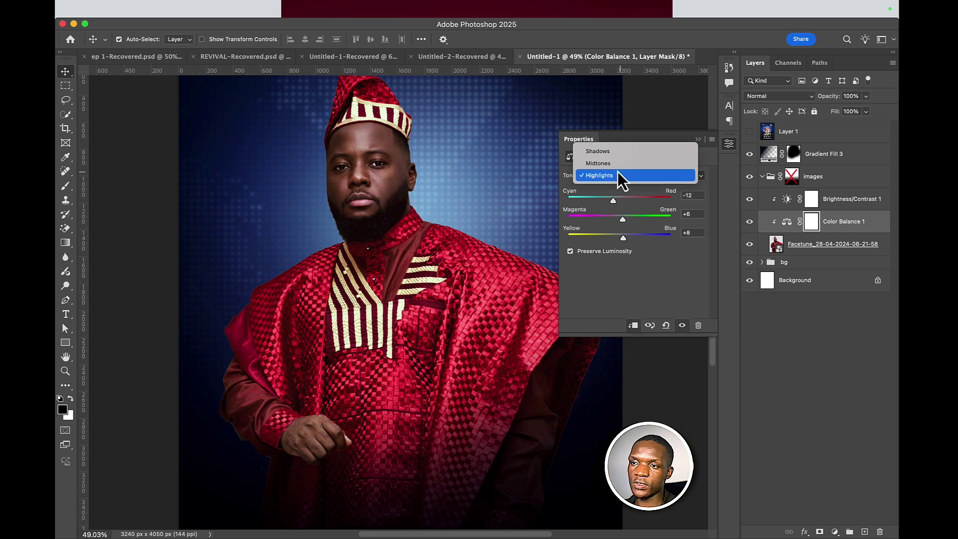
left_click(615, 156)
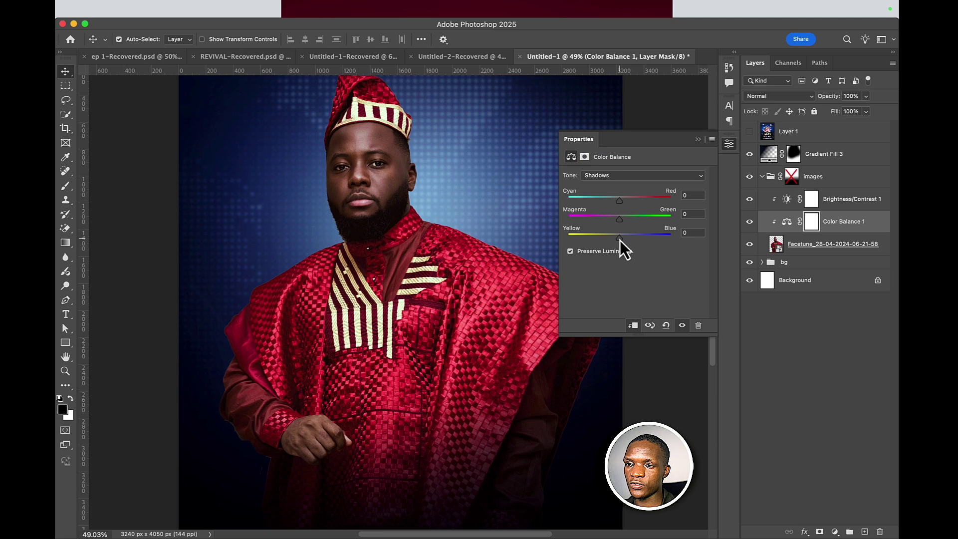
left_click_drag(620, 241, 614, 201)
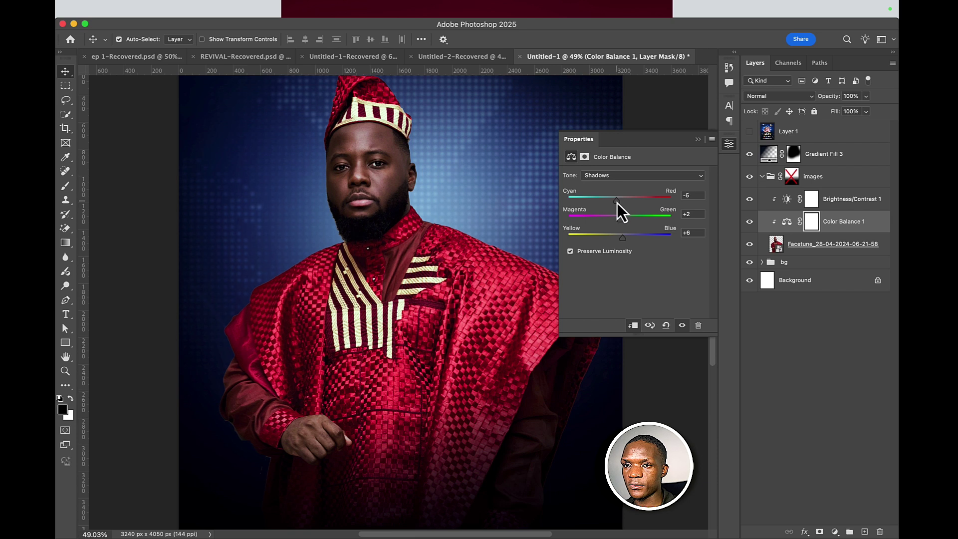
- Toggle Color Balance 1 off and on to compare, then zoom out on the flyer
left_click(698, 141)
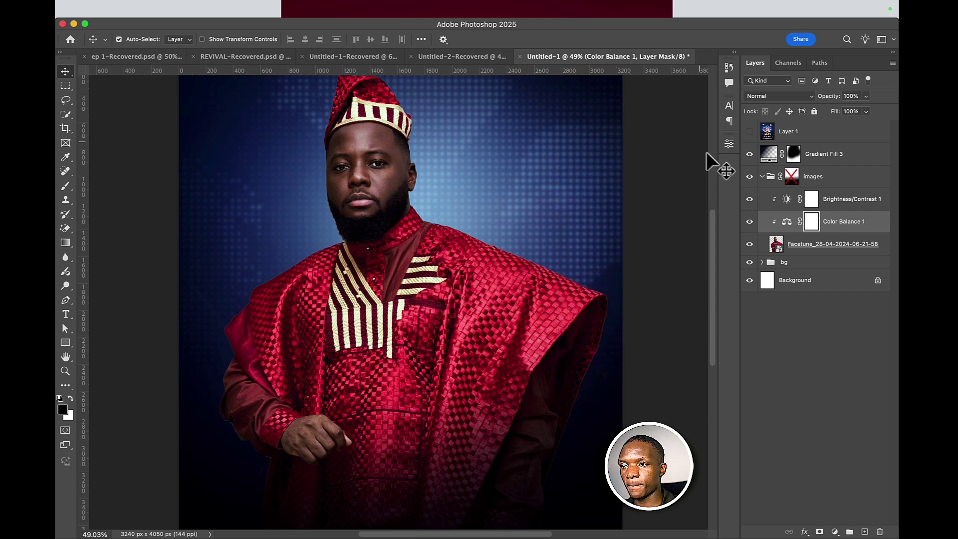
left_click(750, 222)
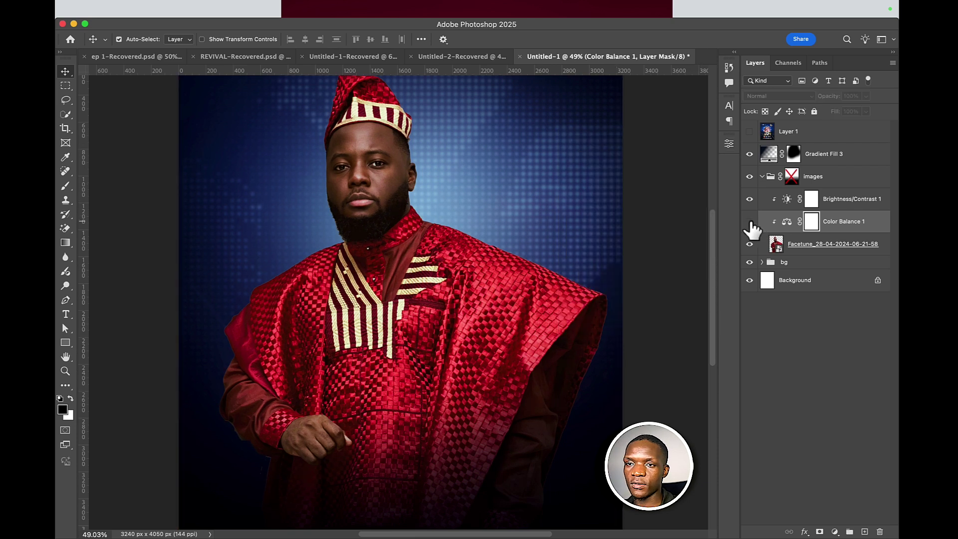
left_click(750, 222)
left_click(750, 222)
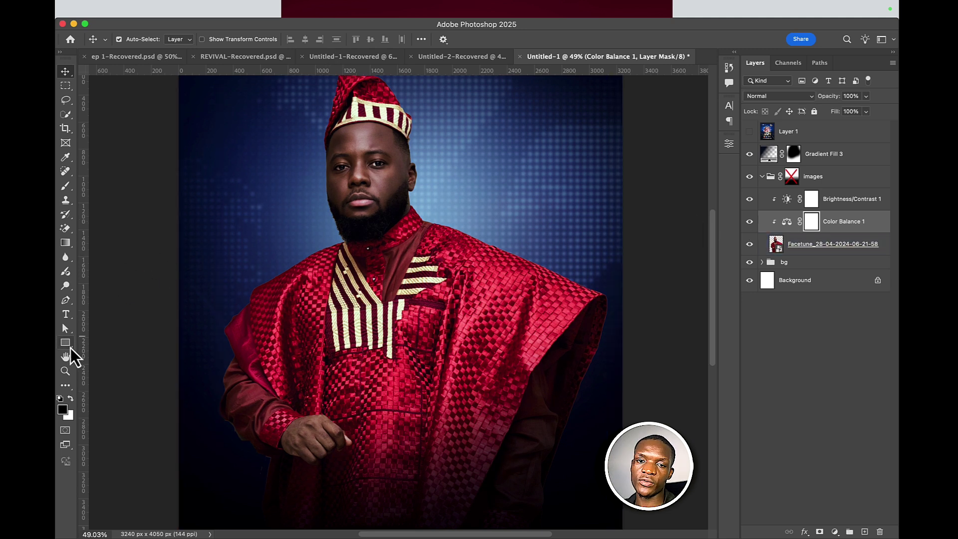
left_click(66, 371)
left_click_drag(359, 306, 344, 345)
scroll(406, 273, "left", 3)
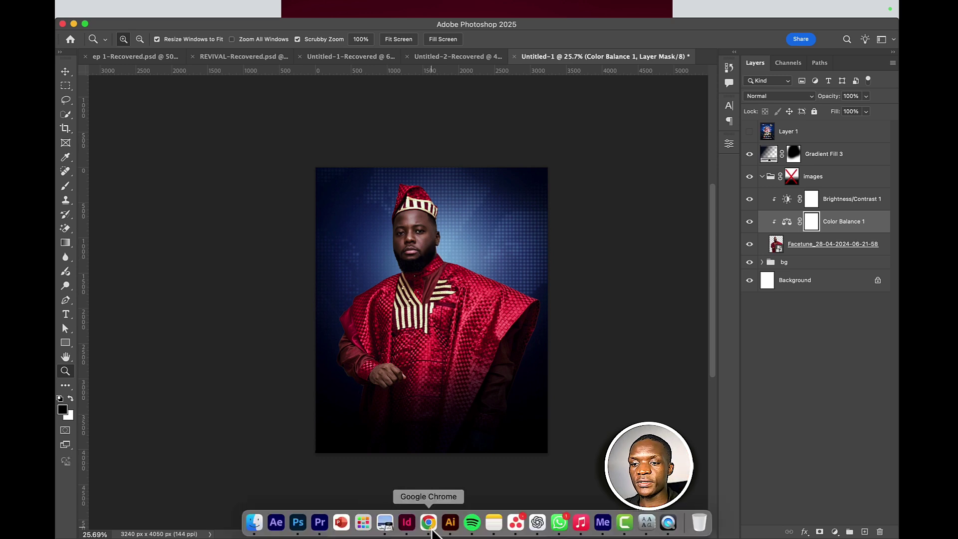
- In Chrome, browse the Pinterest grid and open the MAIS UM stage-light pin
left_click(428, 522)
scroll(457, 319, "down", 10)
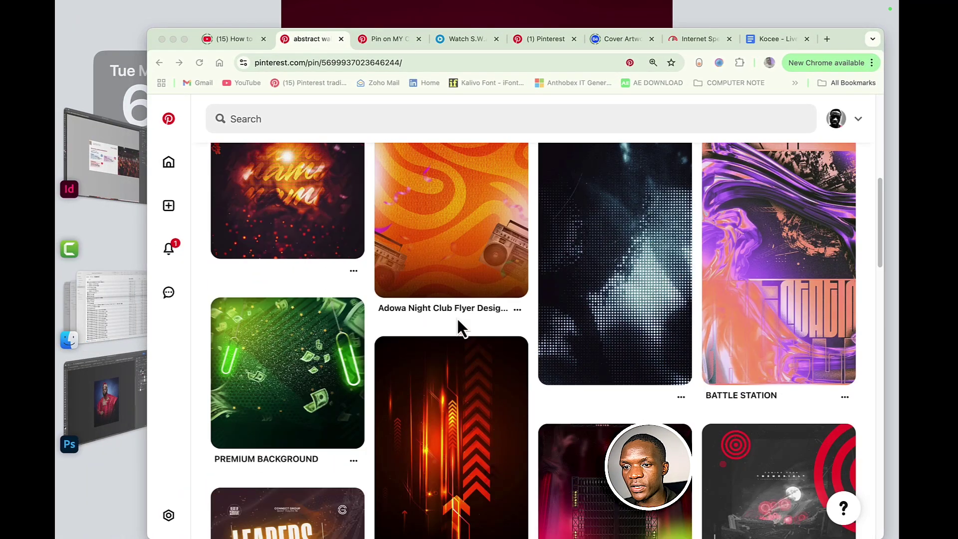
scroll(457, 318, "up", 2)
scroll(457, 318, "down", 3)
scroll(457, 318, "up", 3)
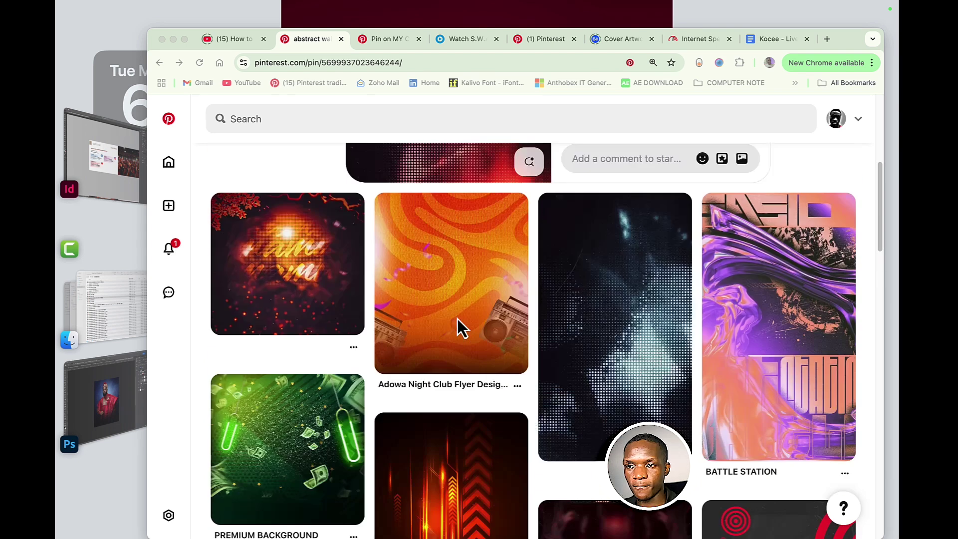
scroll(457, 319, "down", 5)
scroll(457, 320, "down", 1)
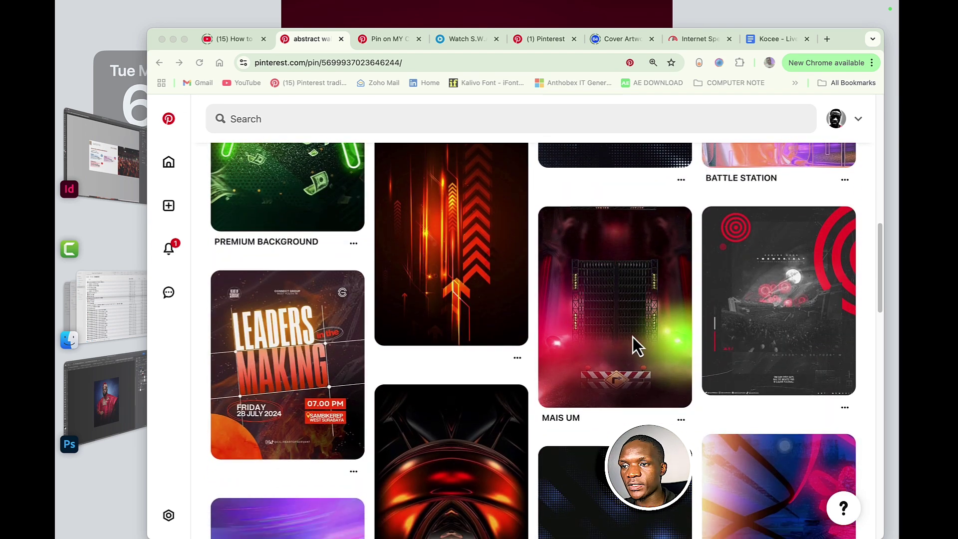
left_click(630, 306)
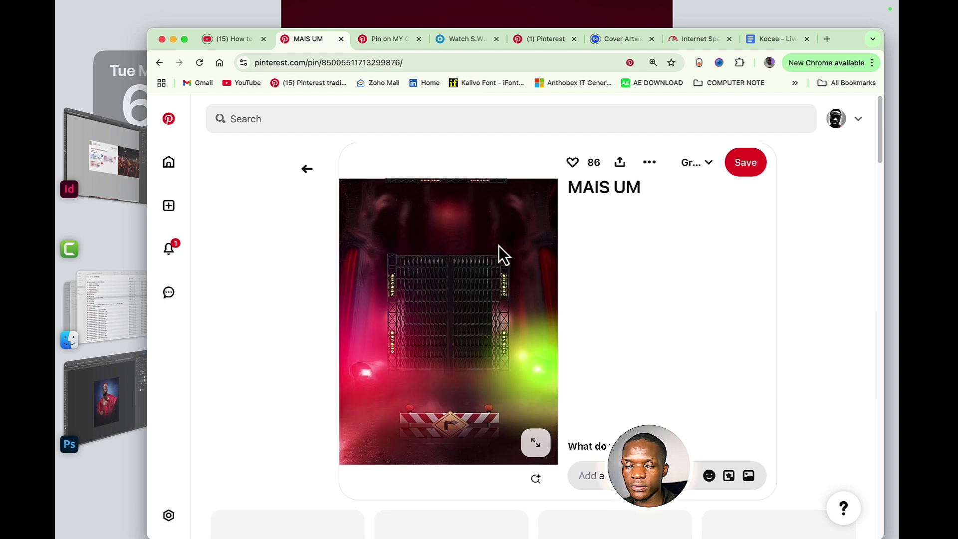
- Copy the pin's red-and-green stage-light image and return to the Photoshop flyer
scroll(501, 309, "down", 3)
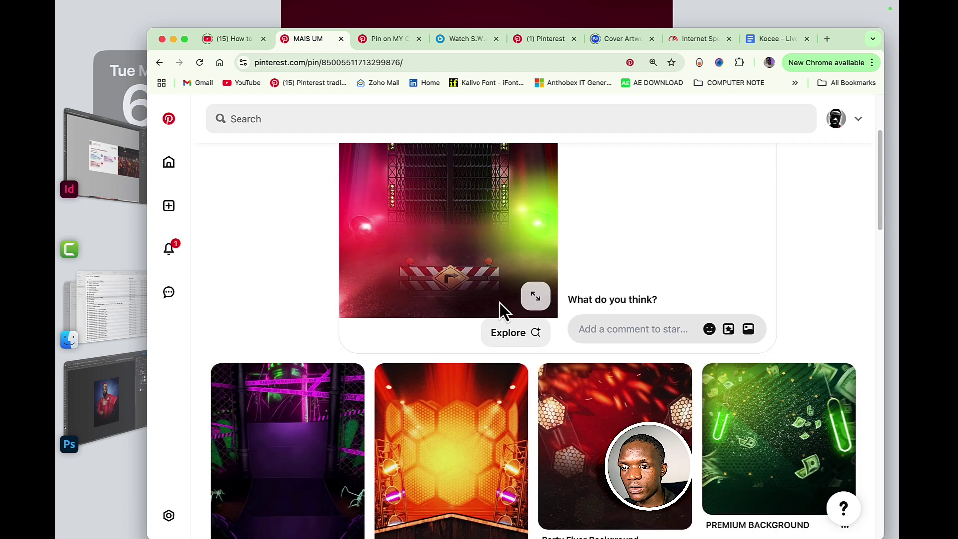
scroll(500, 302, "down", 1)
scroll(459, 205, "up", 4)
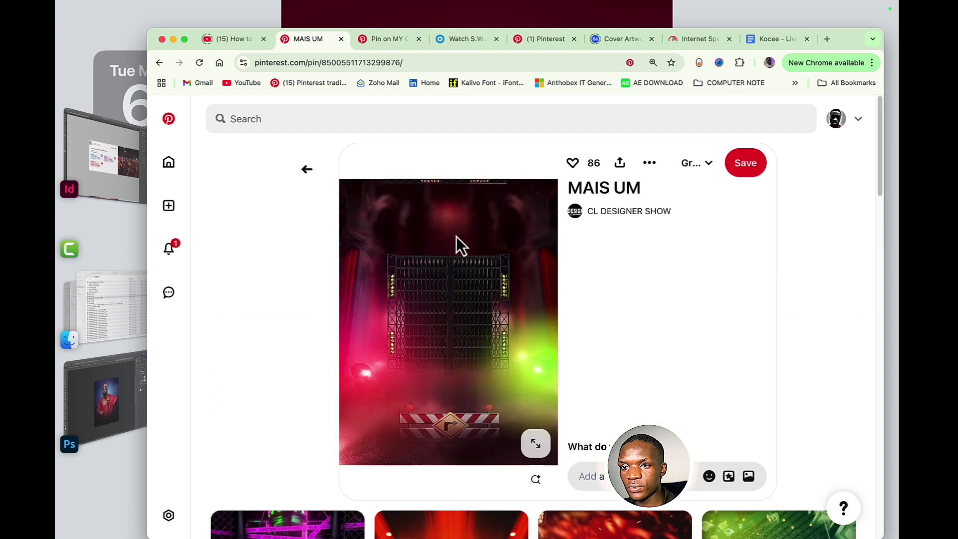
right_click(456, 237)
left_click(490, 266)
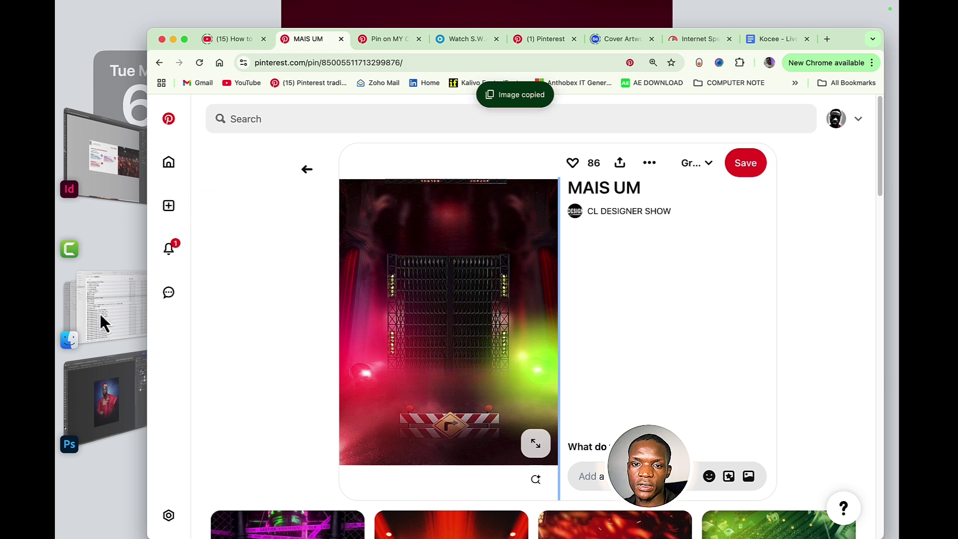
left_click(103, 406)
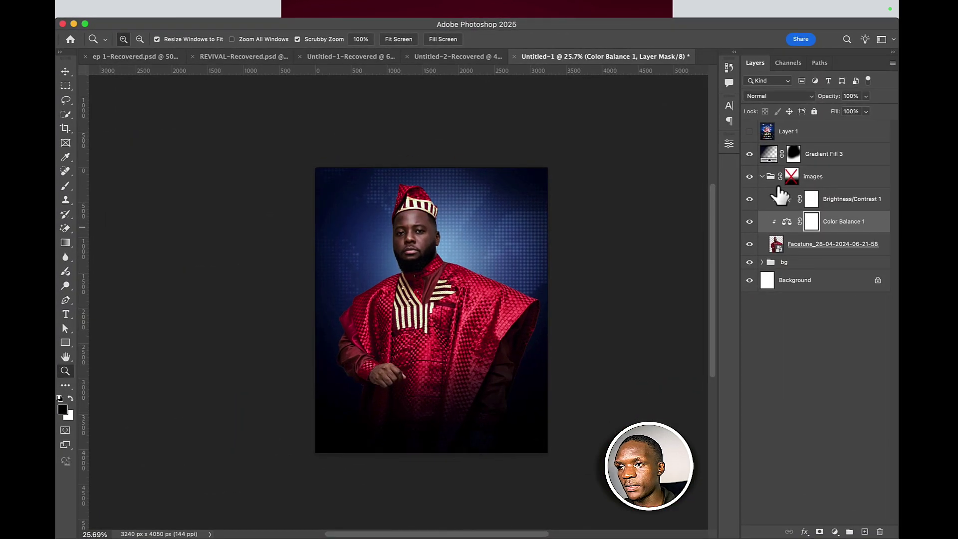
- Paste the stage-light image above bg, accept the colour conversion, and hide bg
left_click(70, 73)
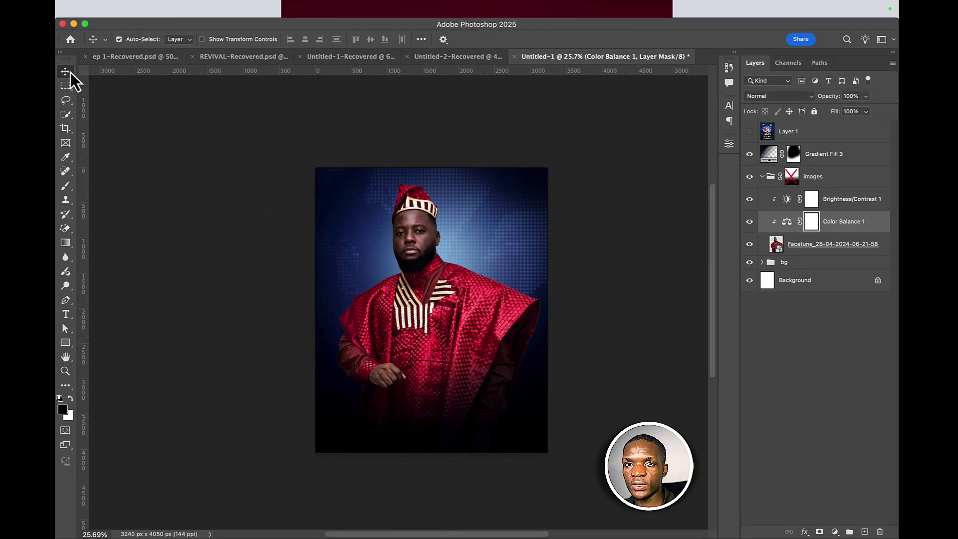
left_click(498, 235)
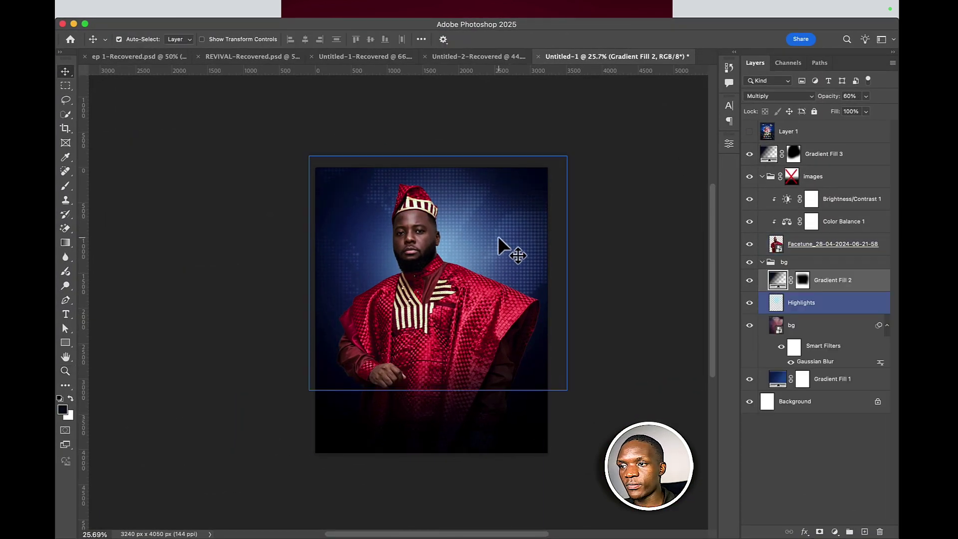
left_click(804, 342)
key("cmd+v")
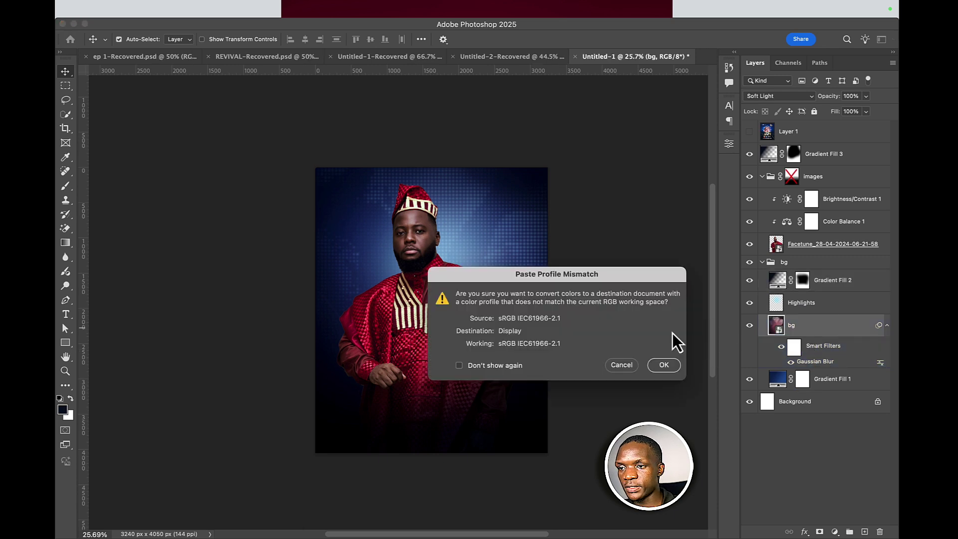
left_click(663, 360)
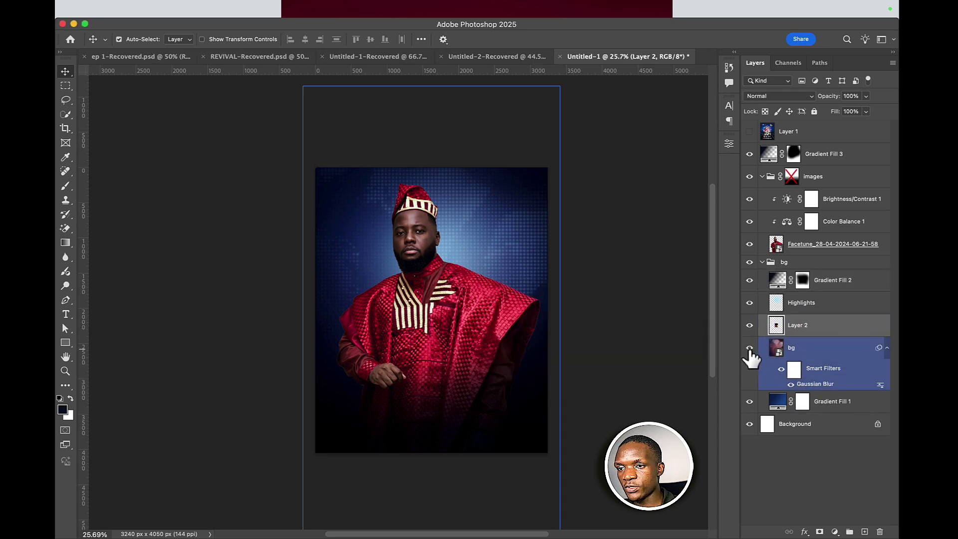
left_click(749, 348)
- Scale Layer 2 to fill the canvas, blend it in Color Dodge, and make it a smart object
key("super+t")
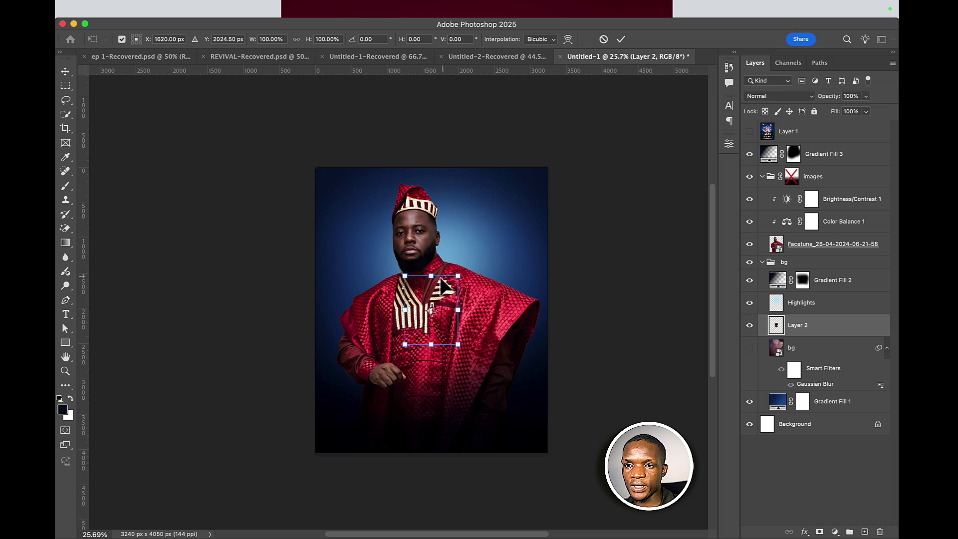
left_click_drag(433, 275, 433, 149)
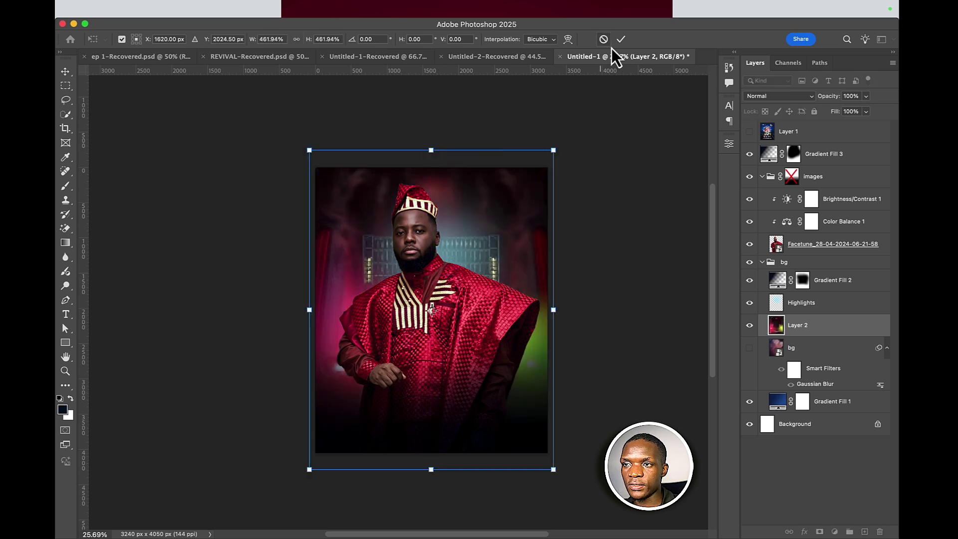
left_click(622, 40)
left_click(759, 96)
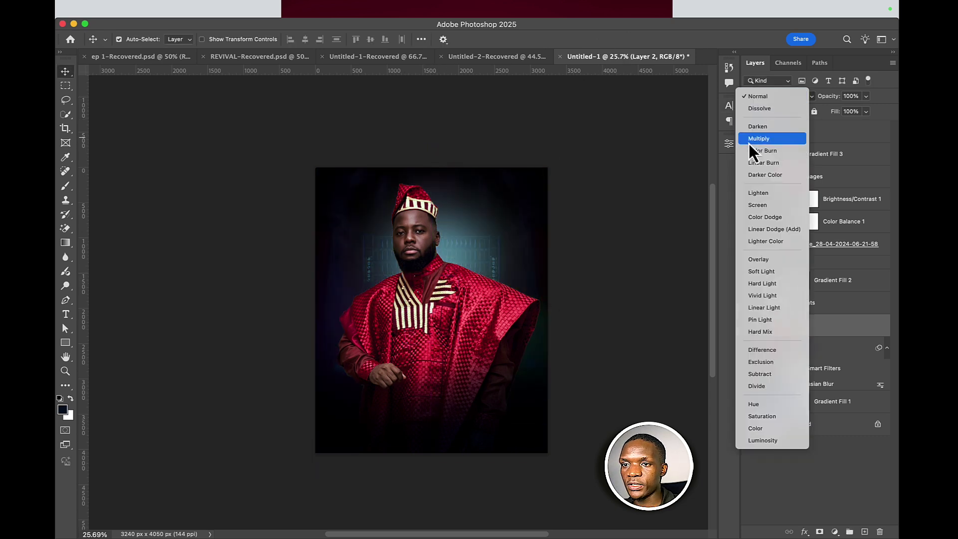
left_click(749, 221)
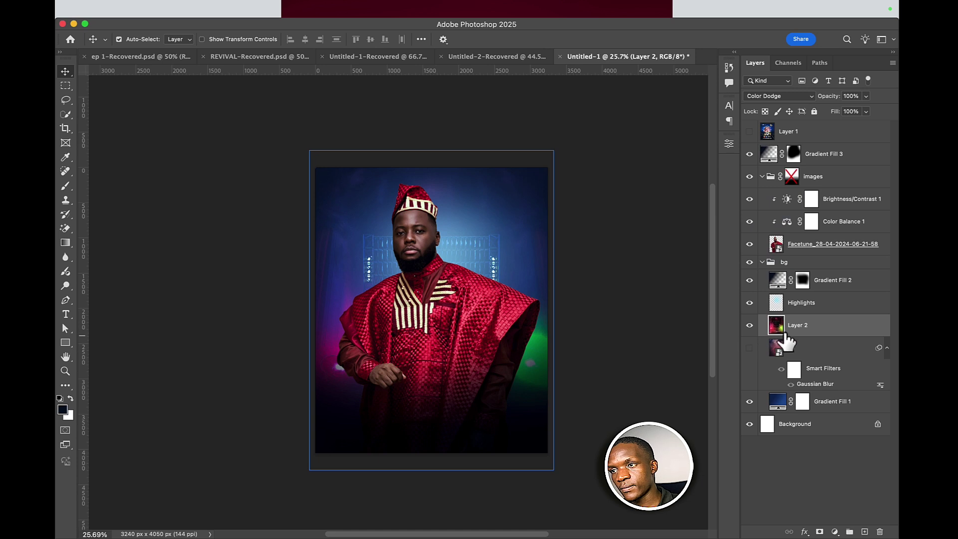
right_click(809, 331)
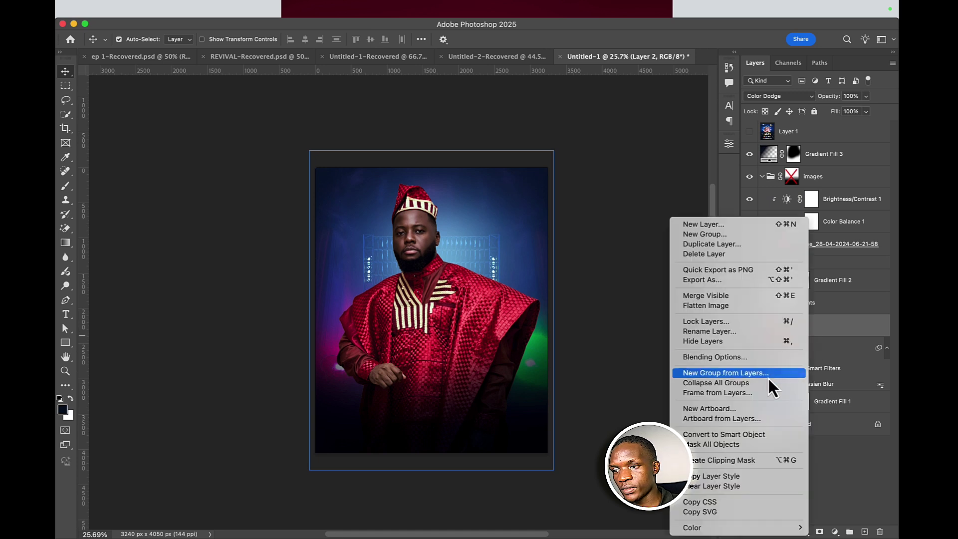
left_click(766, 436)
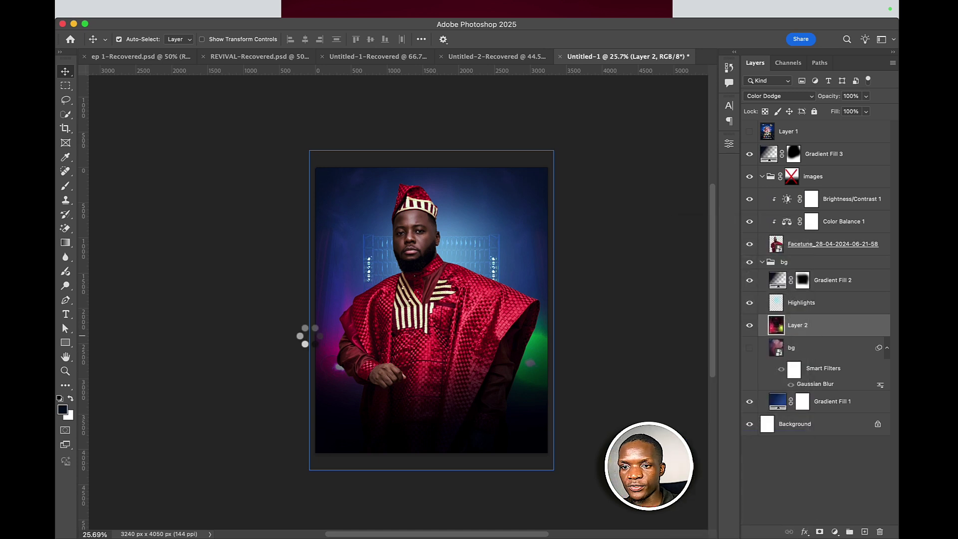
- Open Filter > Blur > Gaussian Blur on the stage-light layer and raise the Radius to preview it
mouse_move(196, 2)
left_click(297, 9)
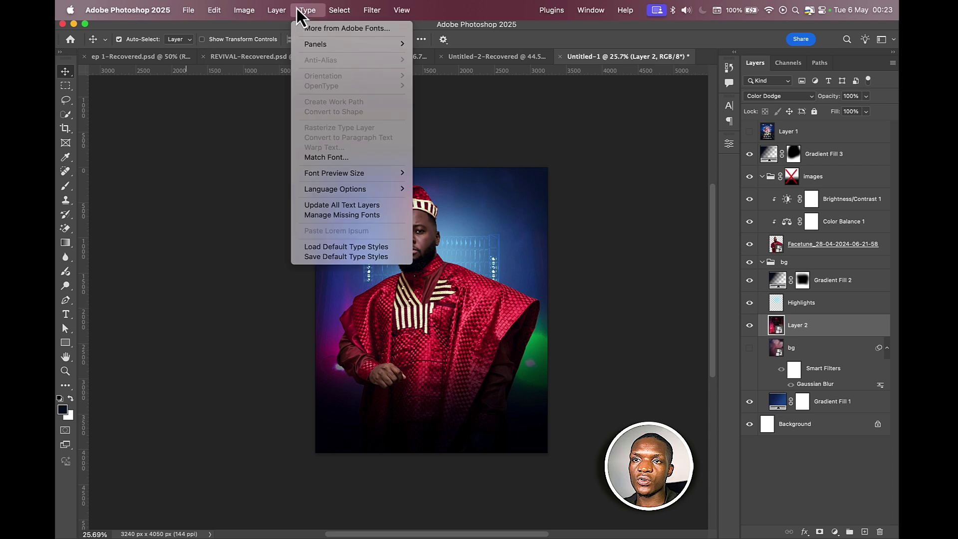
mouse_move(372, 10)
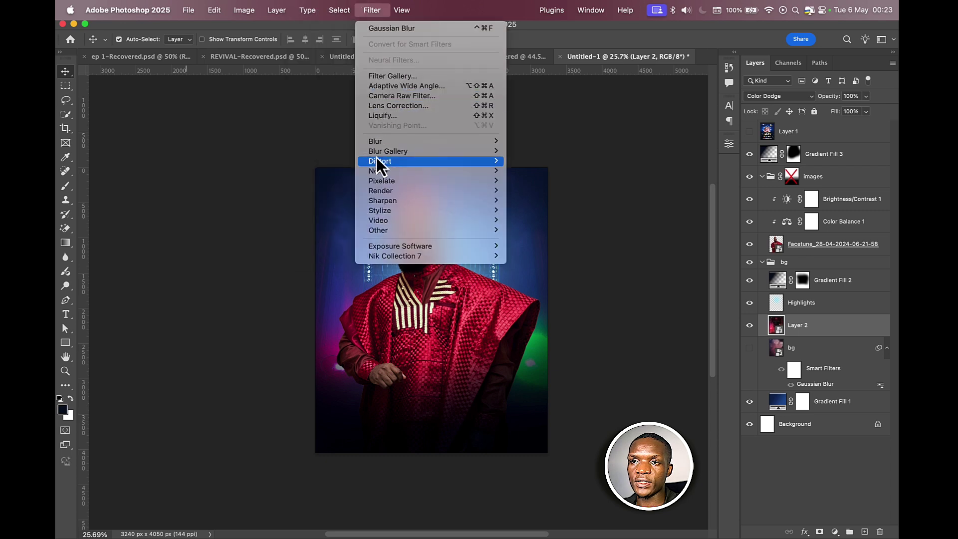
mouse_move(379, 142)
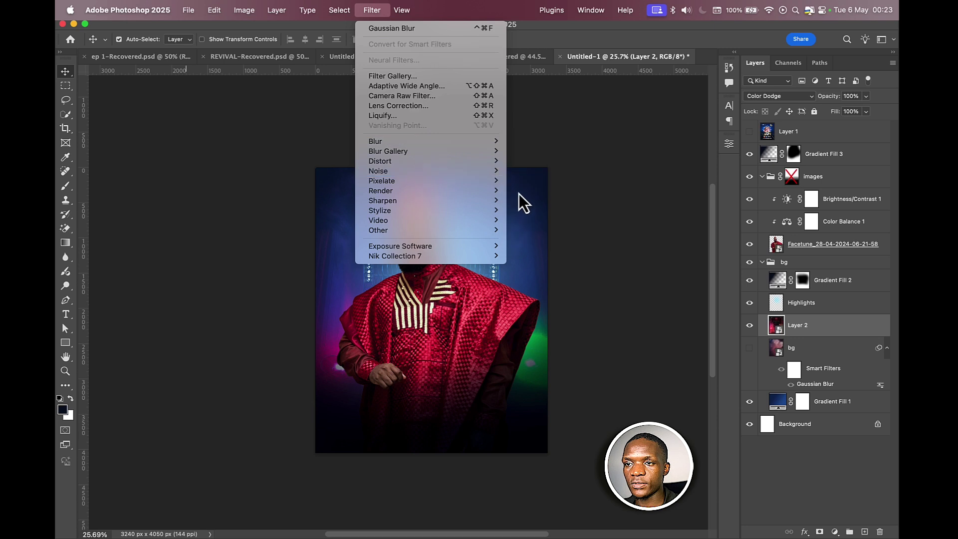
mouse_move(441, 144)
left_click(531, 180)
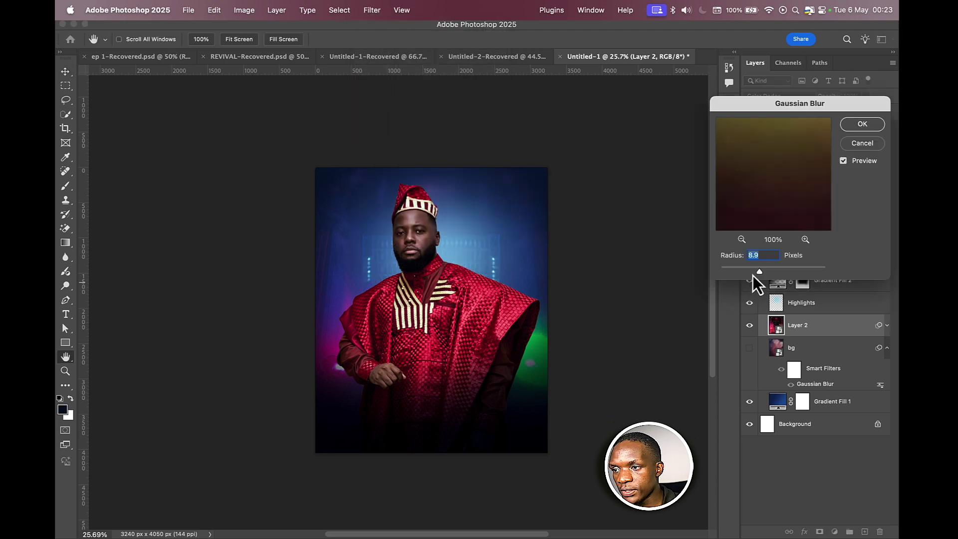
left_click_drag(760, 271, 764, 271)
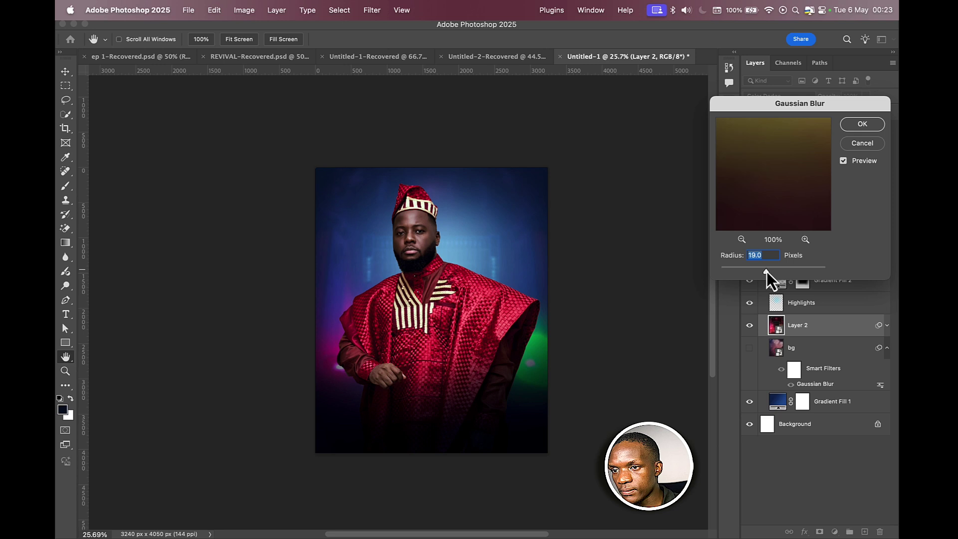
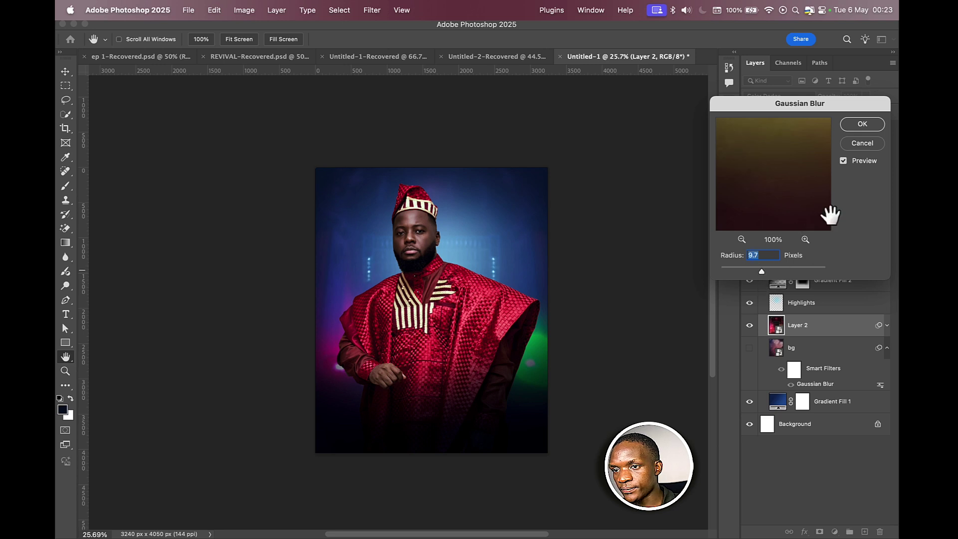
- Apply the 9.7-pixel Gaussian Blur to Layer 2 as a smart filter and reselect the layer
left_click(867, 131)
left_click(805, 329)
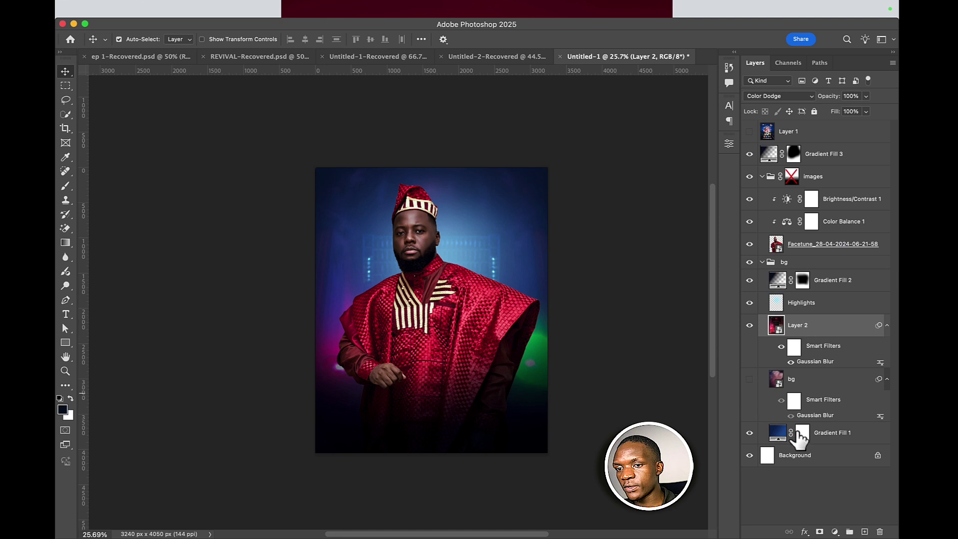
- Mask Layer 2 and paint out the magenta and green glows with a black brush
left_click(820, 531)
left_click(842, 325)
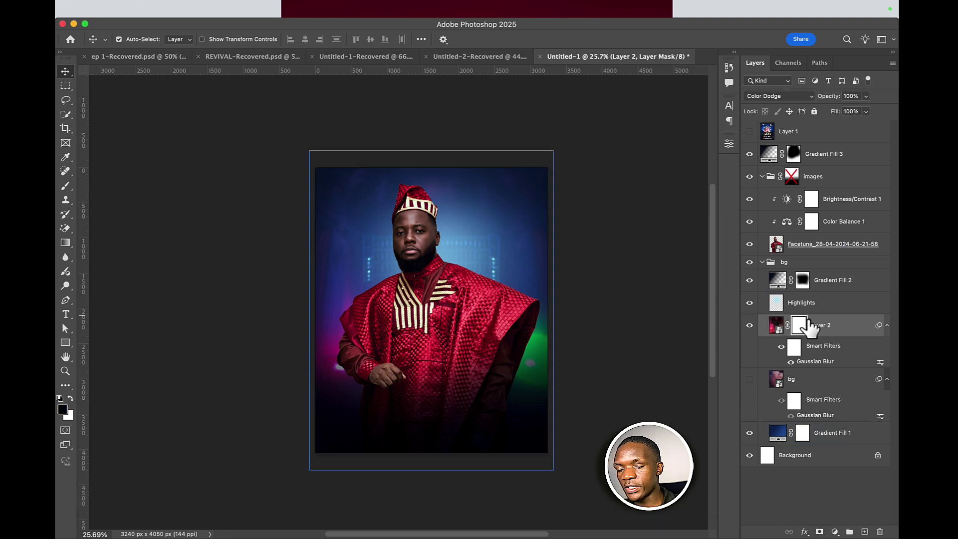
key("b")
left_click_drag(316, 393, 342, 384)
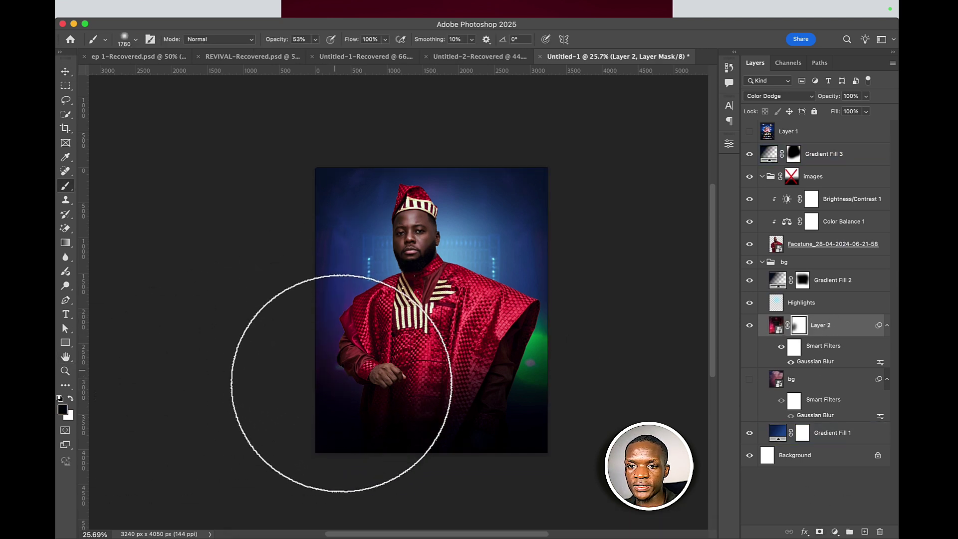
mouse_move(573, 321)
left_mouse_down()
mouse_move(501, 377)
mouse_move(576, 345)
mouse_move(541, 388)
mouse_move(559, 383)
mouse_move(317, 428)
left_mouse_up()
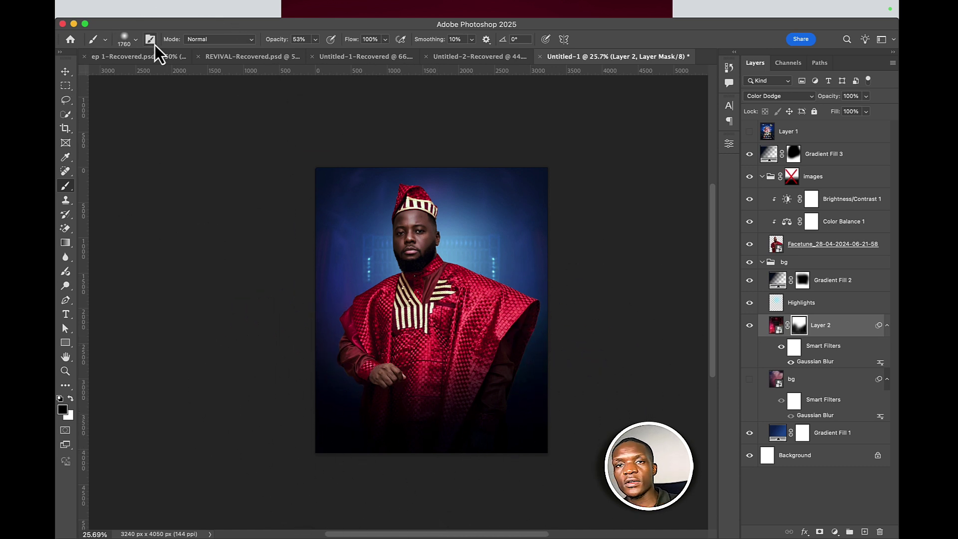
- Zoom in on the figure, toggle Layer 2 on and off to compare, then view the whole flyer
left_click(64, 71)
left_click(445, 259)
scroll(445, 260, "up", 3)
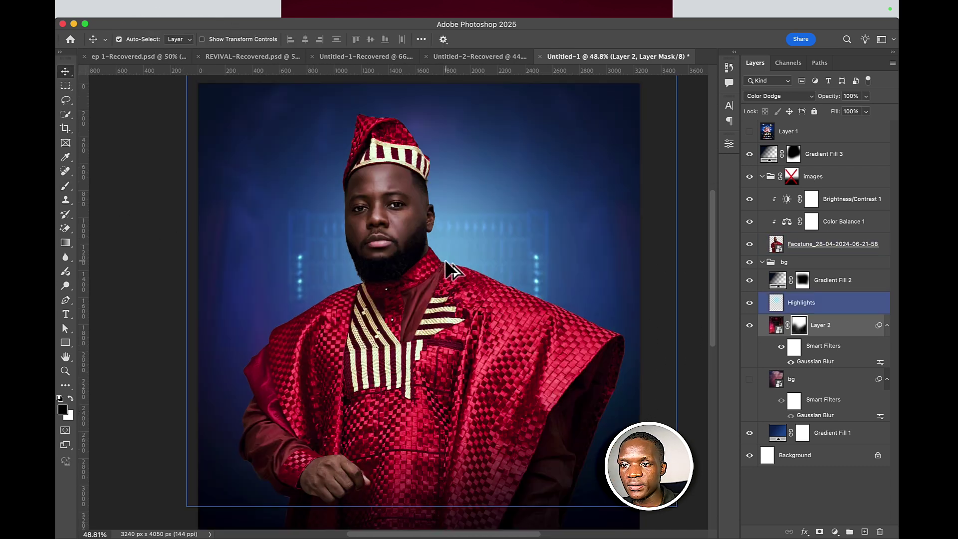
left_click(750, 326)
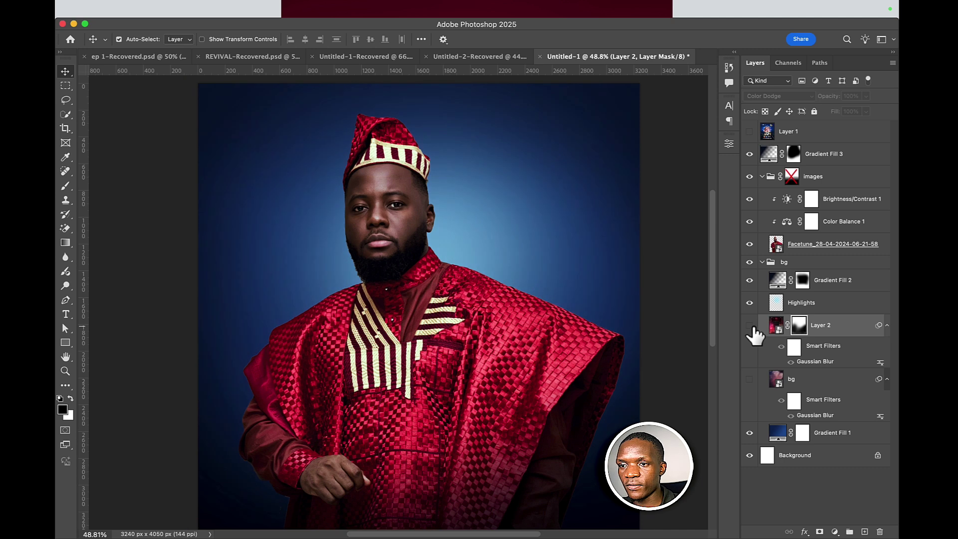
left_click(750, 326)
left_click(750, 326)
left_click(750, 325)
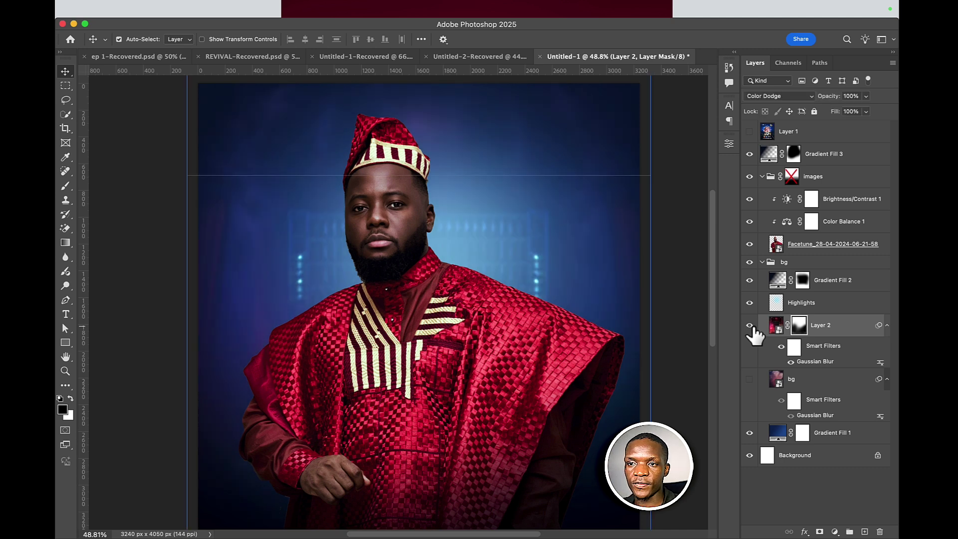
left_click(617, 321)
scroll(618, 321, "down", 3)
left_click(614, 321)
left_click_drag(558, 274, 493, 205)
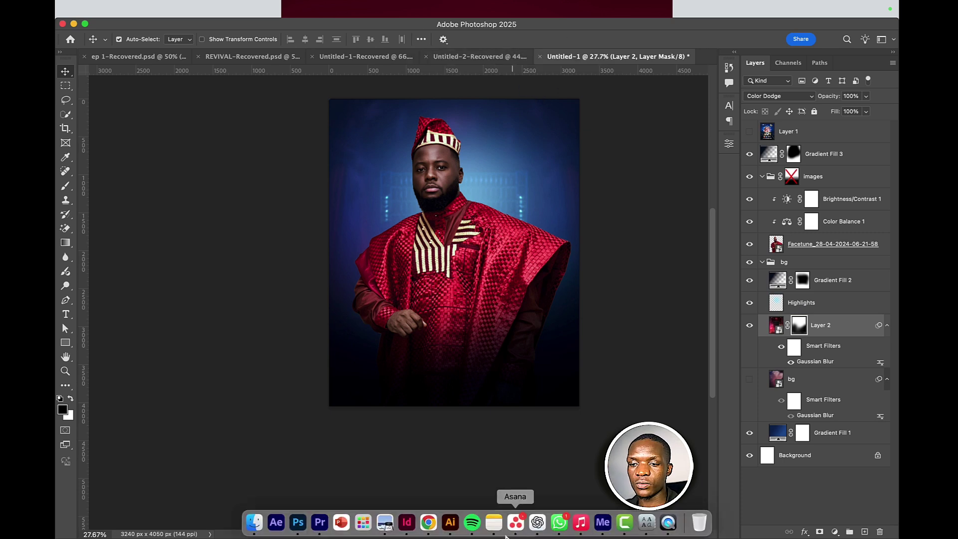
- Switch to Chrome and browse Pinterest for stage-background inspiration
left_click(428, 522)
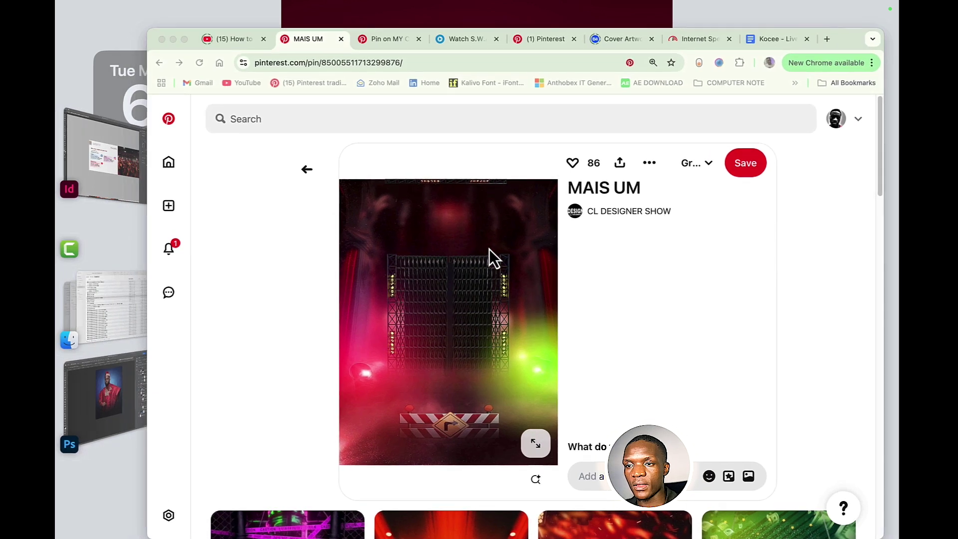
scroll(488, 252, "down", 10)
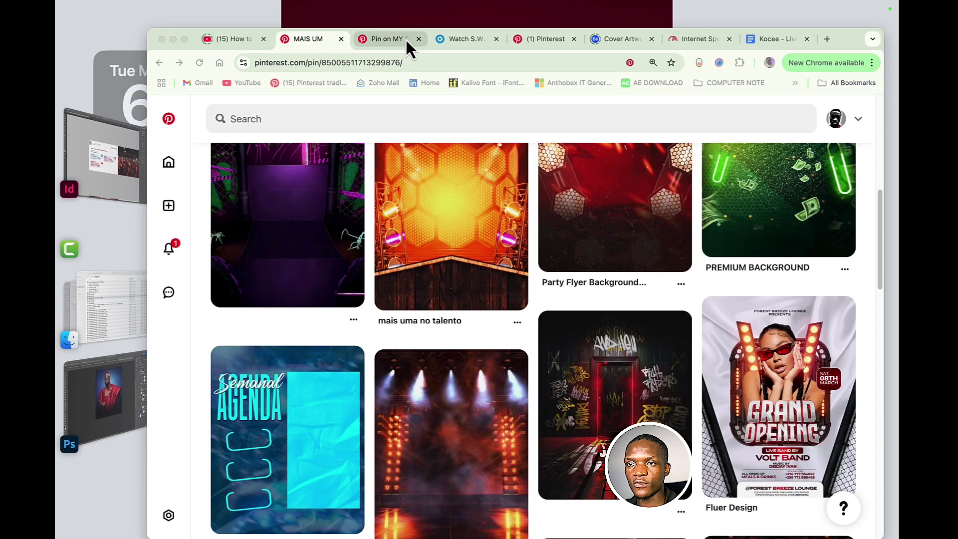
left_click(546, 38)
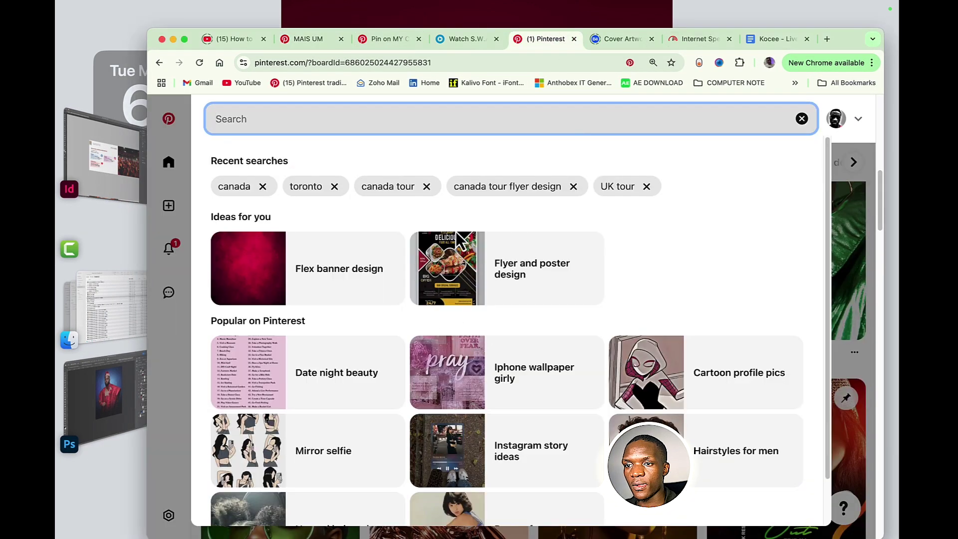
- Back in Photoshop, review the photo and gradient layers, toggling Gradient Fill 2 to compare
left_click(119, 391)
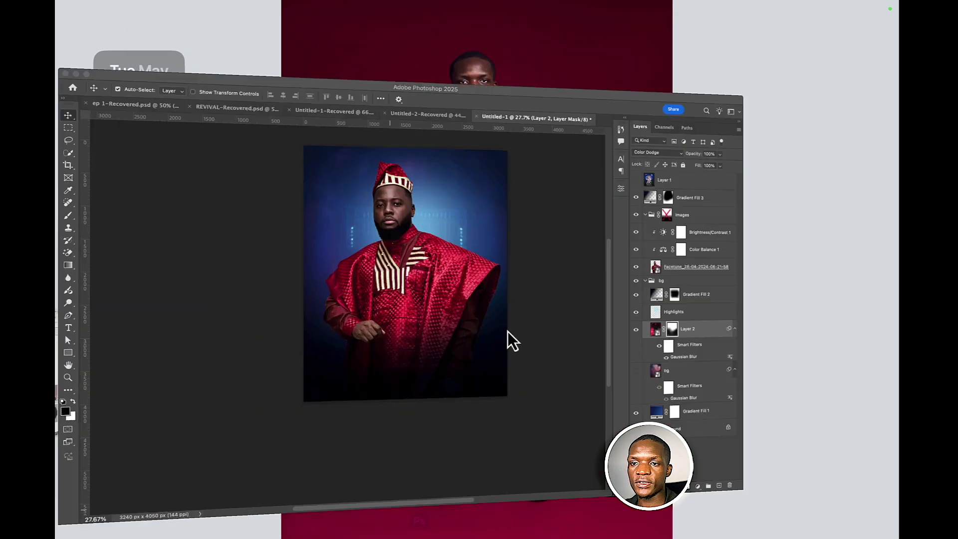
left_click(461, 285)
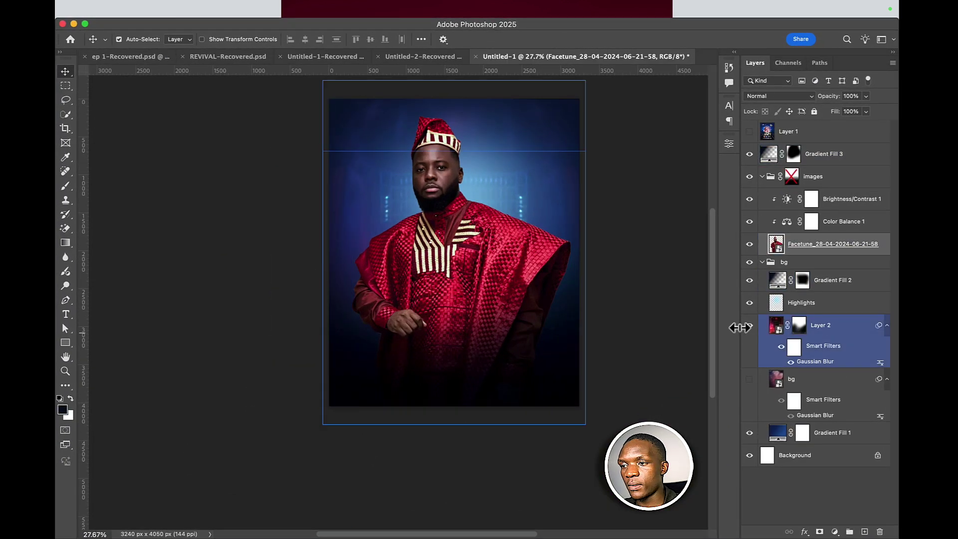
left_click(808, 300)
left_click(805, 285)
left_click(751, 280)
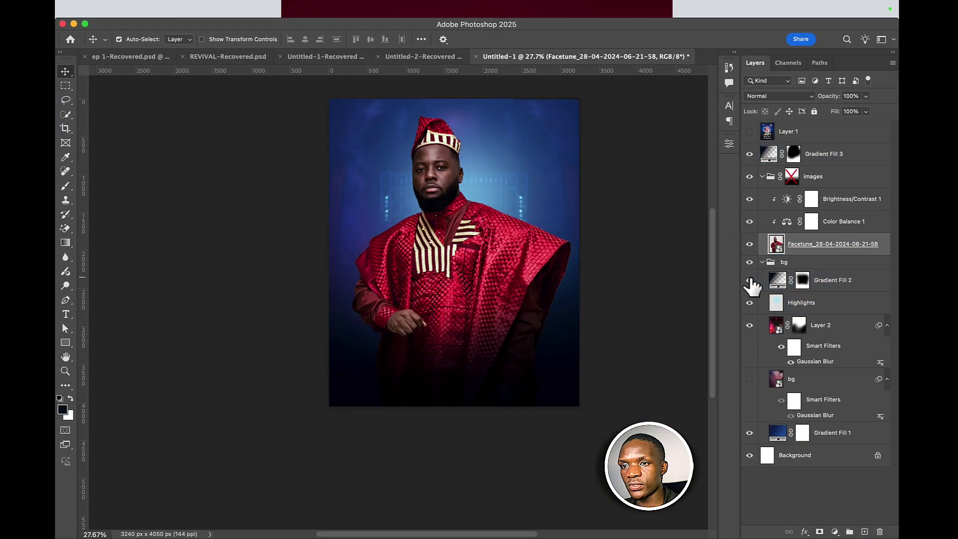
left_click(750, 280)
left_click(561, 272)
left_click(504, 271)
left_click(797, 195)
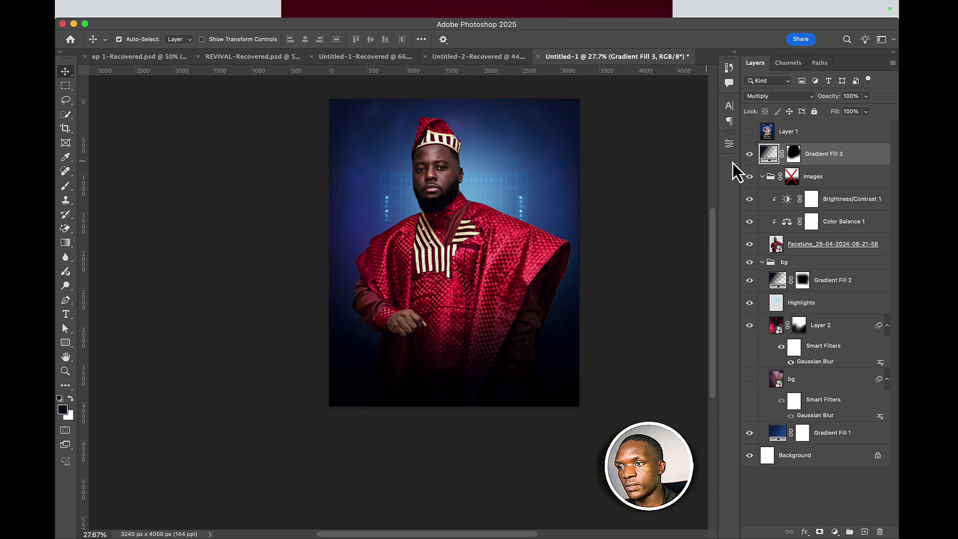
- Paint white on Gradient Fill 3's mask so the dark gradient covers the robe
left_click(794, 154)
key("b")
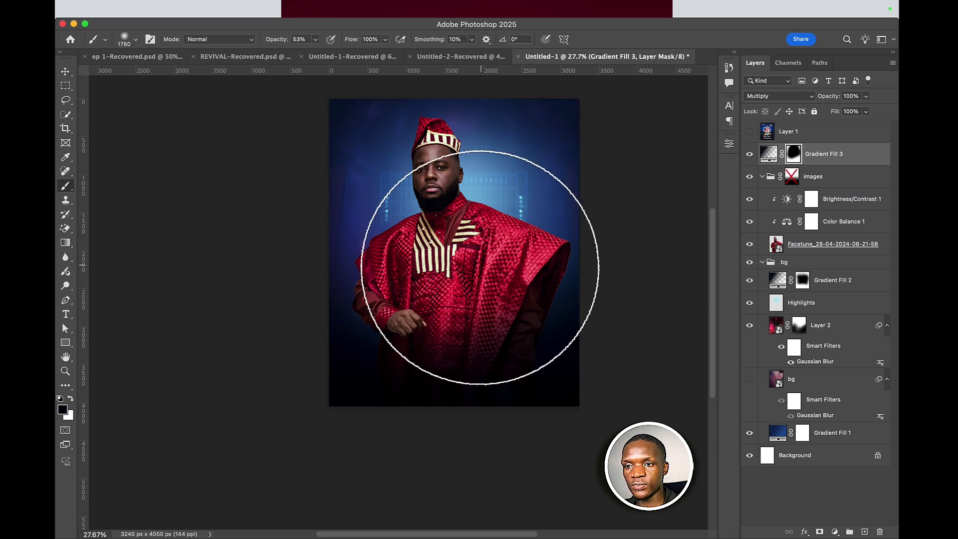
key("x")
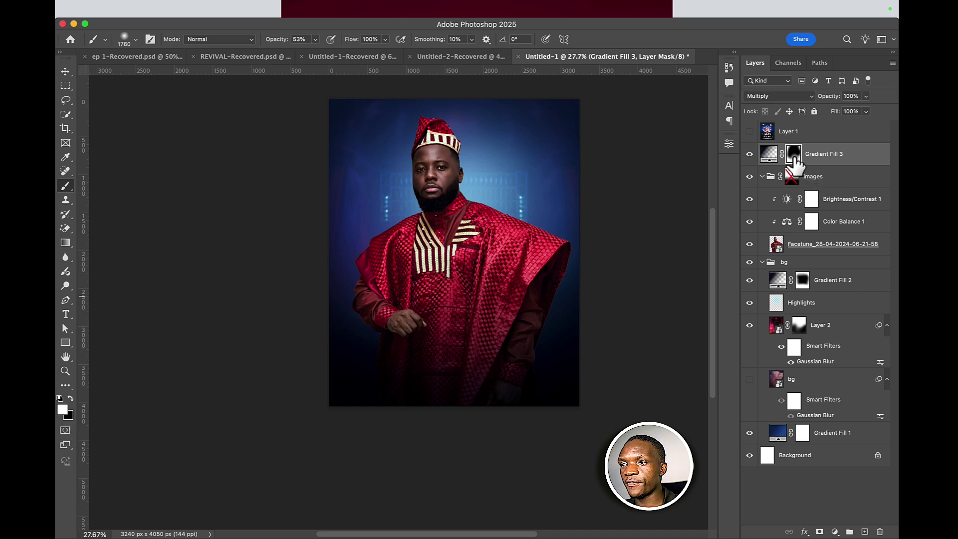
left_click(464, 304)
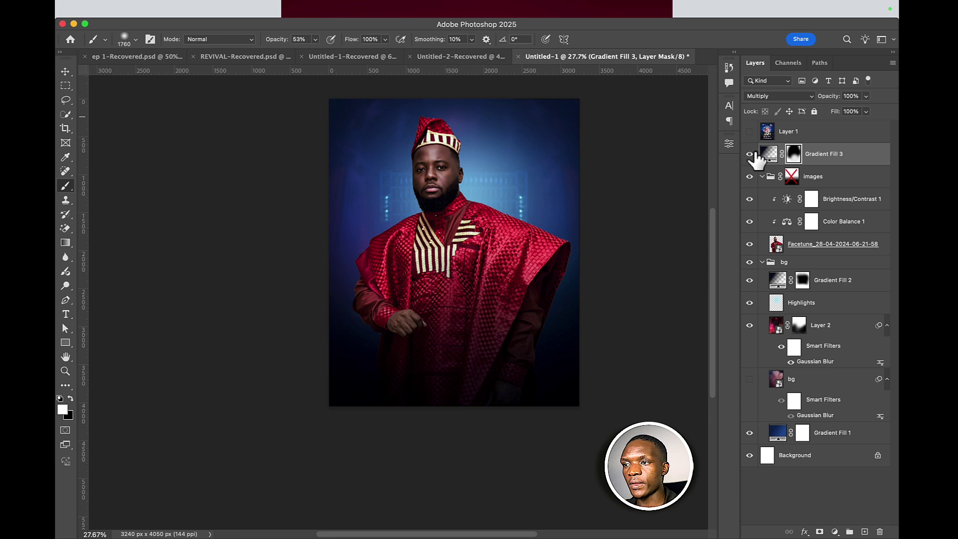
left_click(830, 156)
- Free Transform the man's photo to move it about 224 px higher, centred
left_click(830, 246)
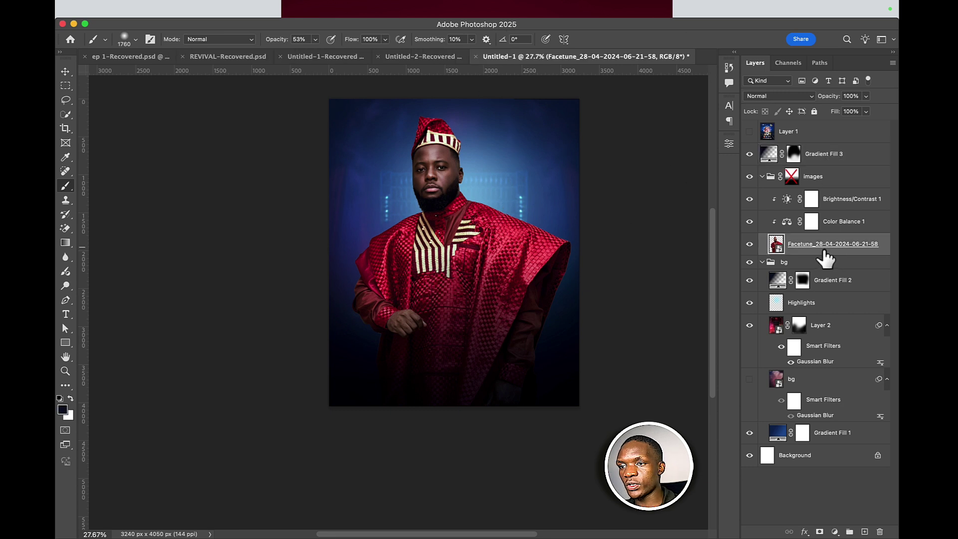
key("ctrl+t")
left_click_drag(466, 232, 466, 185)
scroll(472, 420, "down", 2)
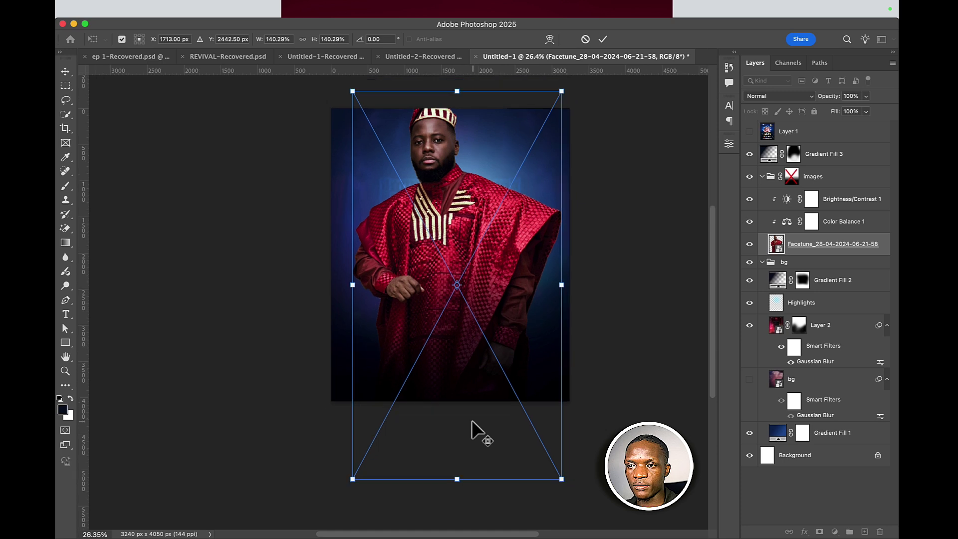
left_click_drag(474, 392, 466, 387)
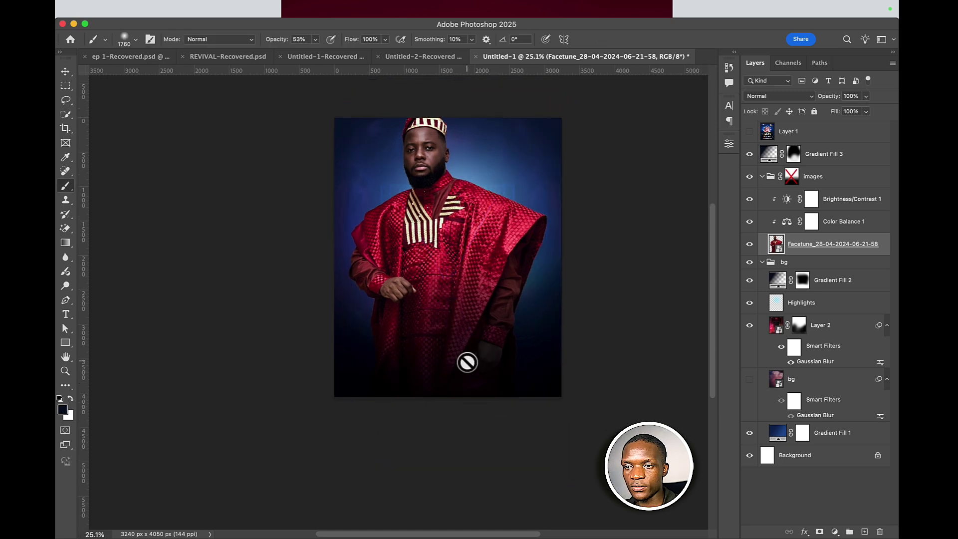
left_click_drag(474, 355, 477, 349)
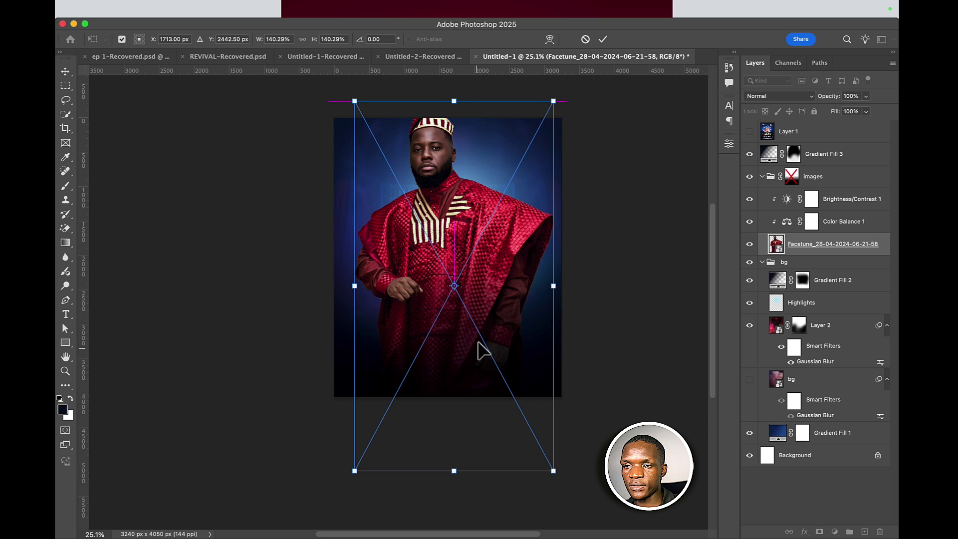
left_click(603, 40)
- Dismiss the rasterize warning and drag the man's photo higher on the flyer
key("b")
left_click(474, 189)
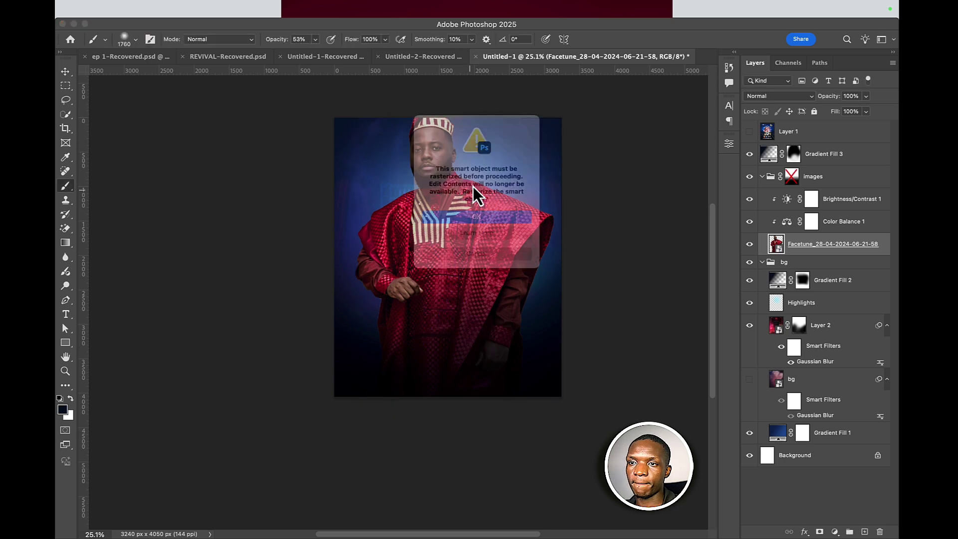
left_click(474, 223)
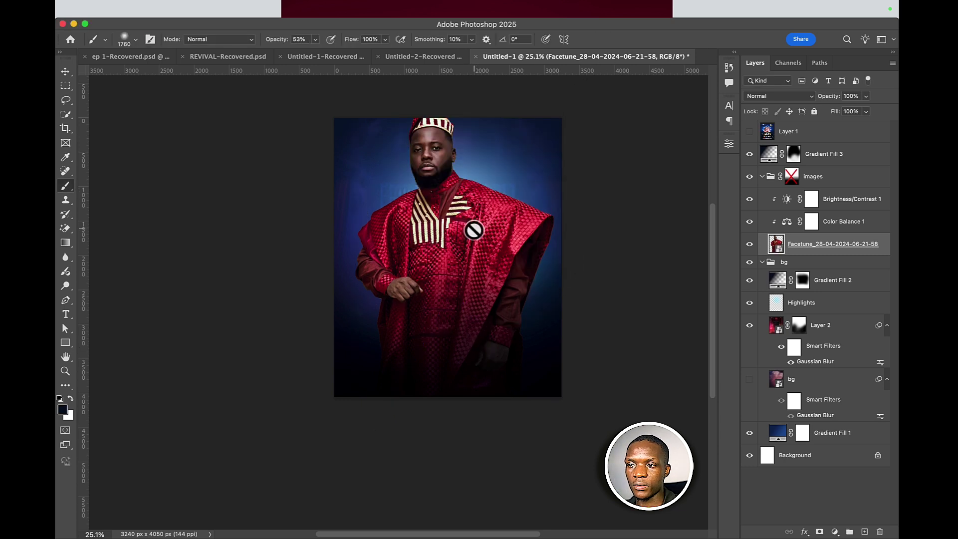
key("v")
mouse_move(473, 230)
left_mouse_down()
mouse_move(475, 221)
mouse_move(475, 238)
mouse_move(453, 250)
left_mouse_up()
- Add a Lorem Ipsum text layer on the lower chest and move it to the top of the layers
left_click(68, 316)
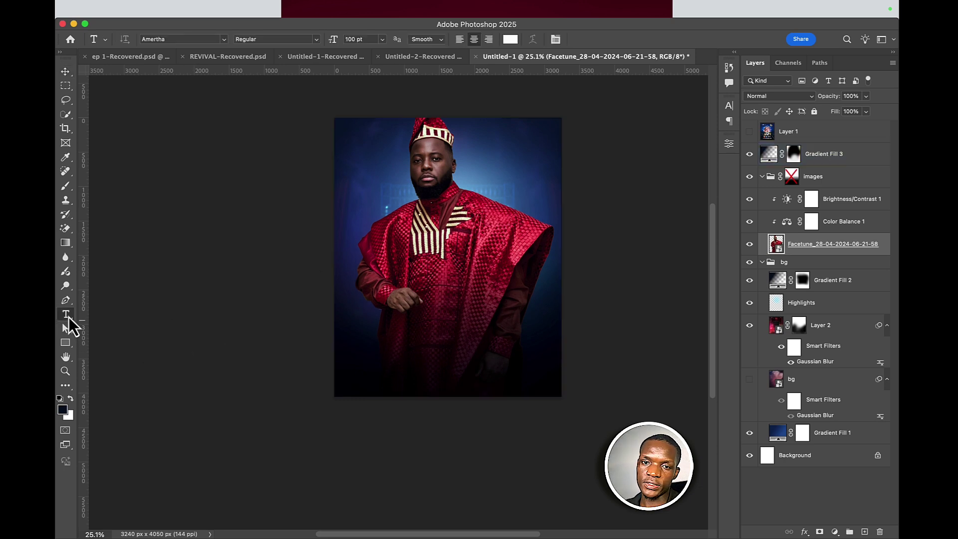
left_click(434, 253)
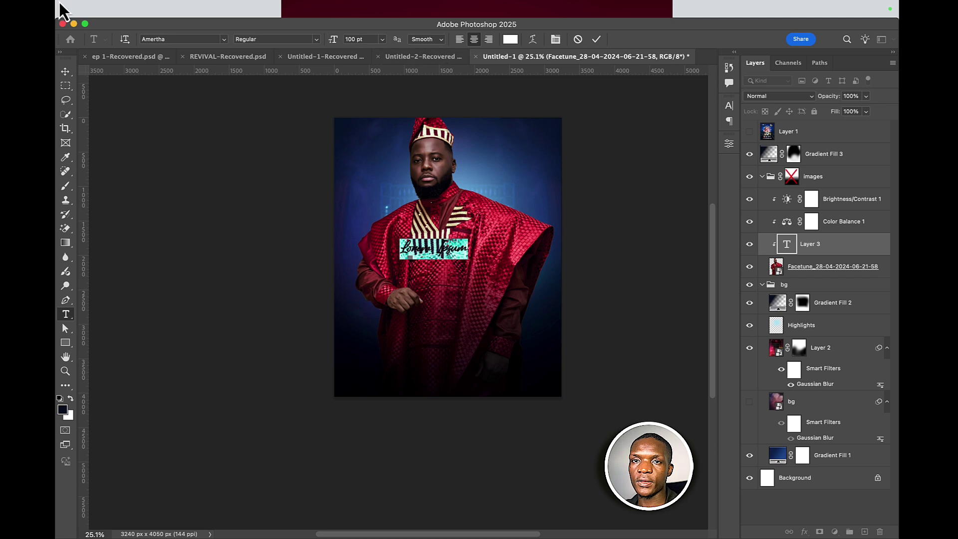
left_click(66, 72)
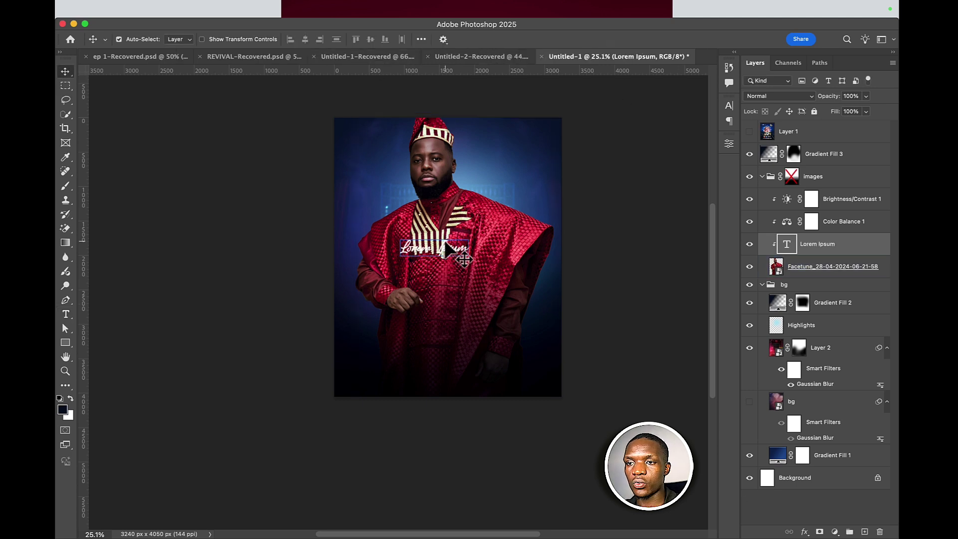
left_click_drag(456, 265, 476, 313)
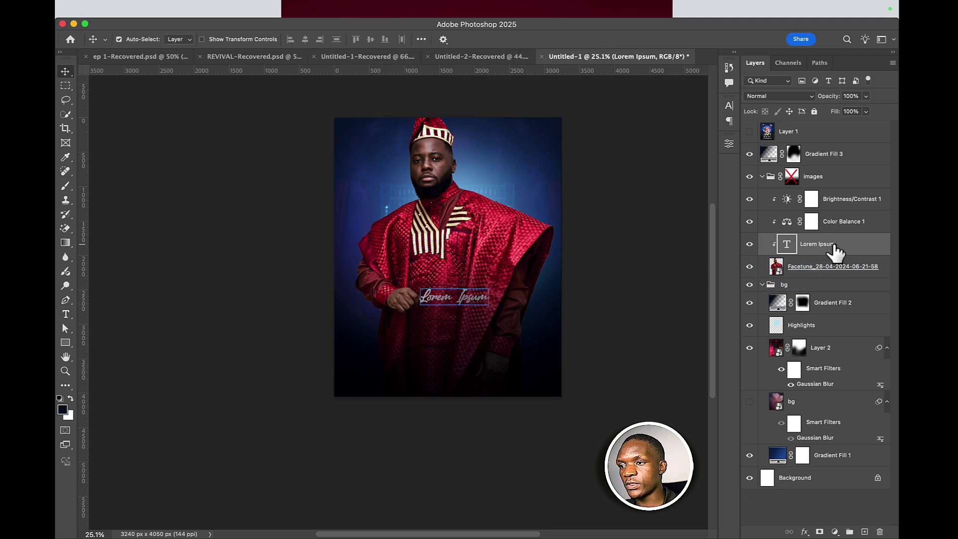
left_click_drag(835, 252, 794, 122)
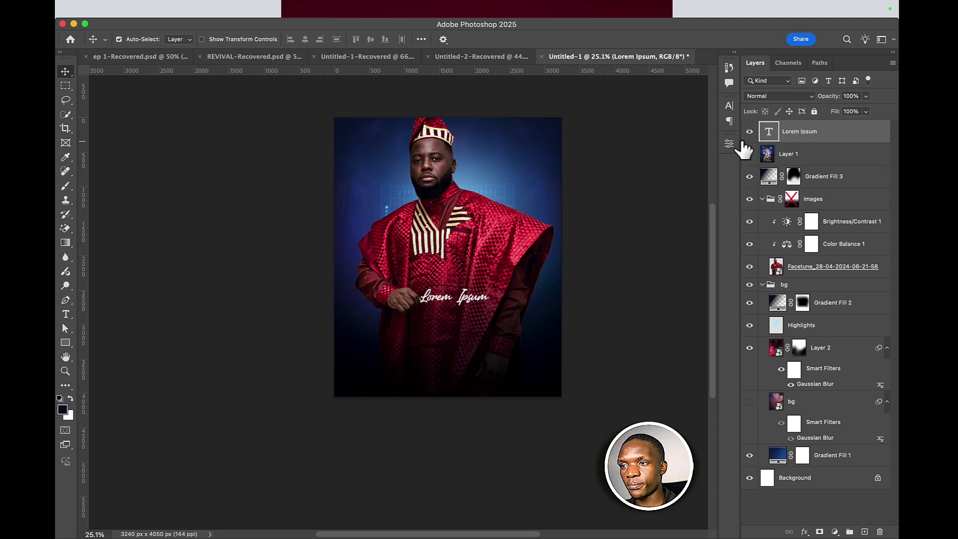
- Change the placeholder text to KOCEE in the Favter font
double_click(768, 132)
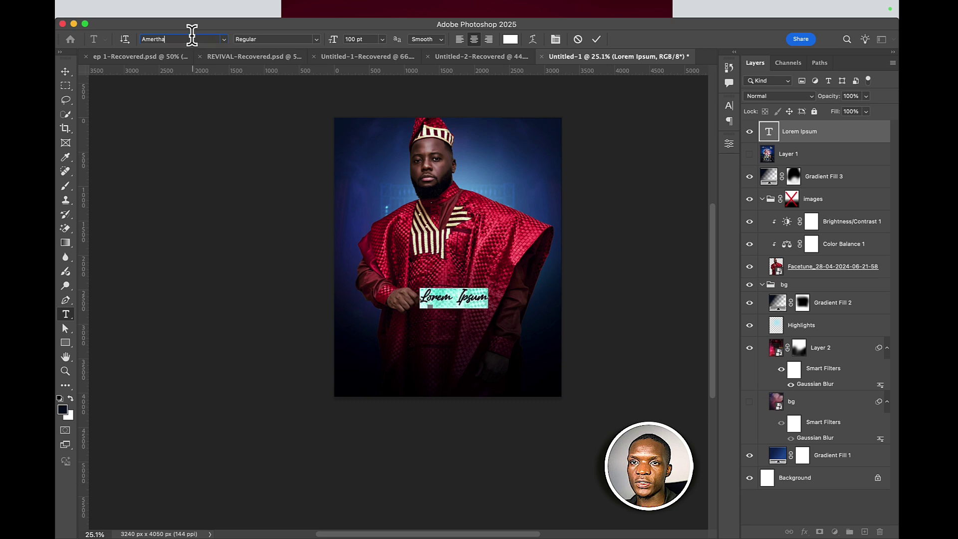
left_click(197, 38)
key("BackSpace")
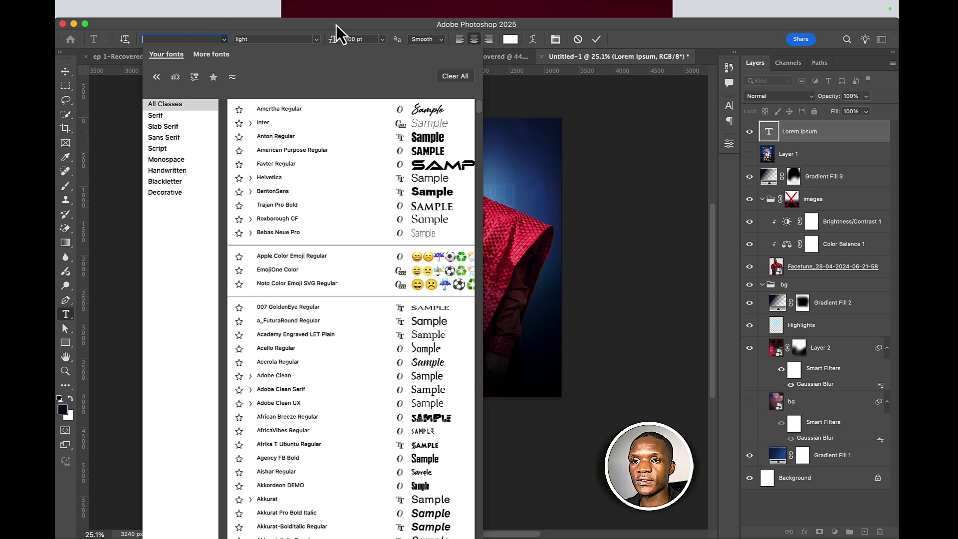
left_click(466, 164)
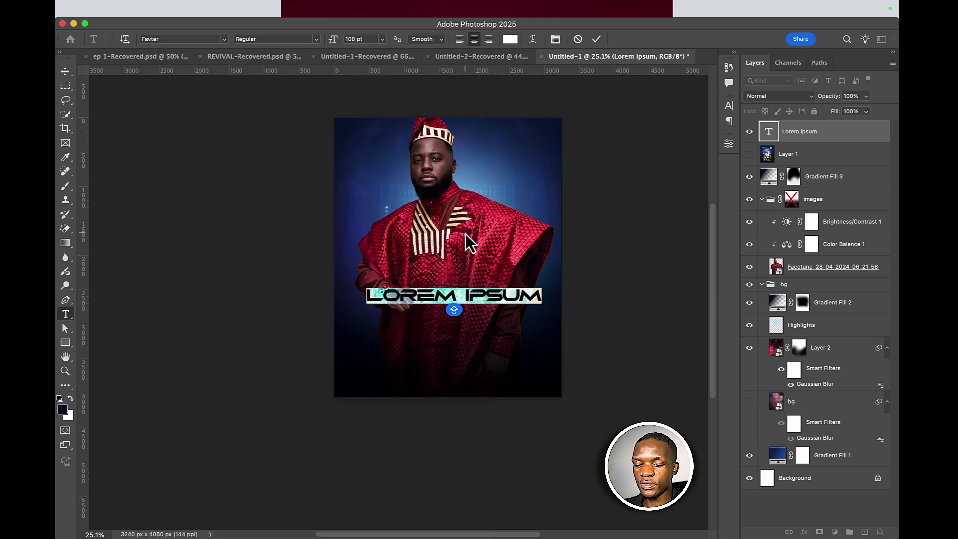
type("KOCEE")
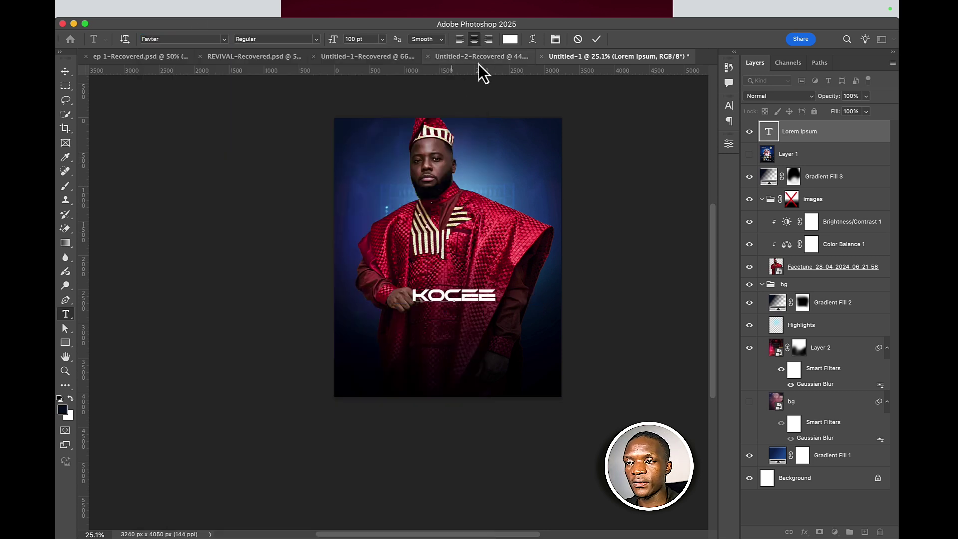
left_click(598, 40)
- Scale the KOCEE title to about 238%, centre it, and move Layer 1 above it
key("super+t")
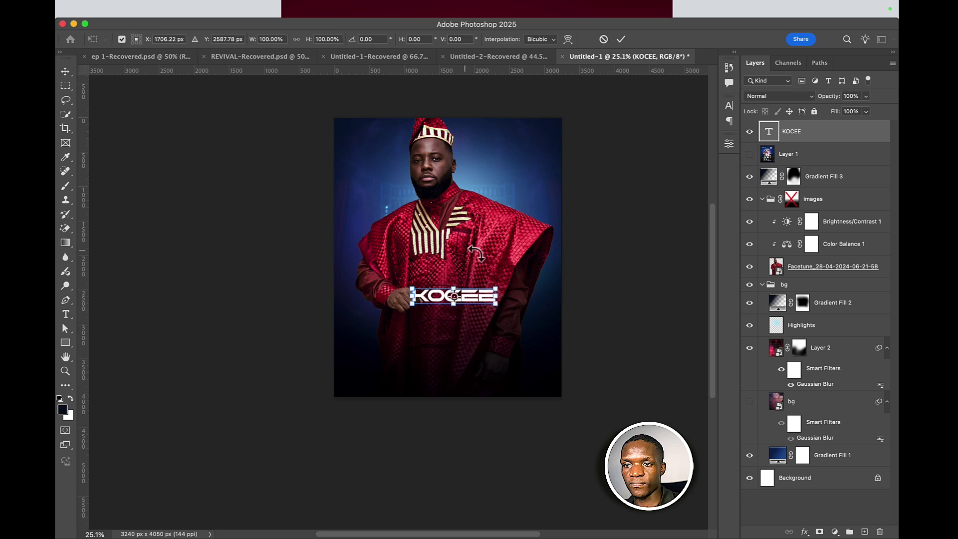
left_click_drag(499, 298, 555, 284)
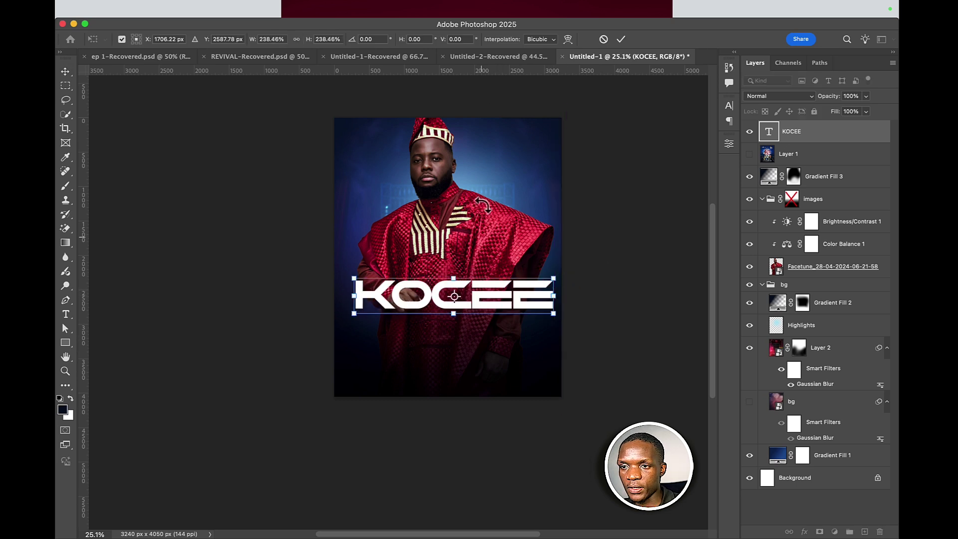
left_click(621, 39)
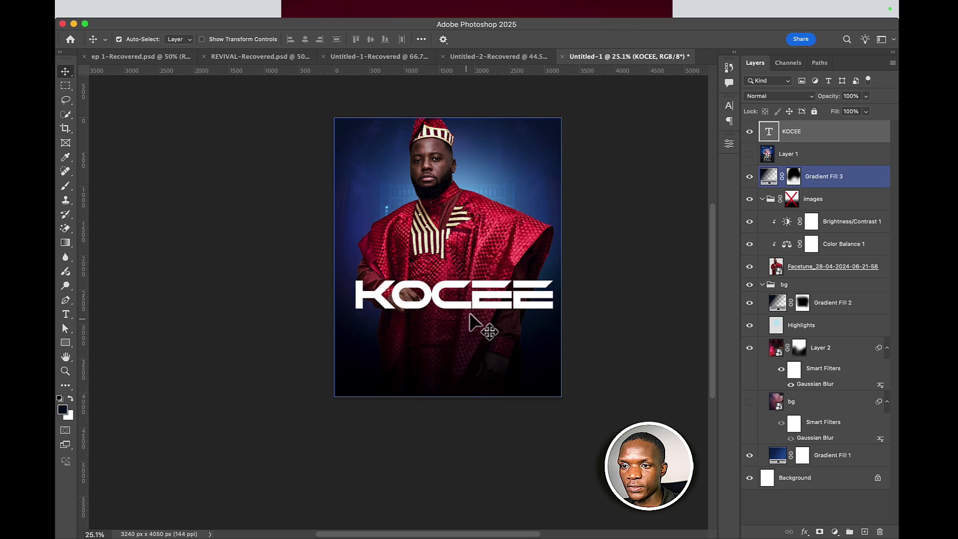
left_click_drag(472, 300, 466, 300)
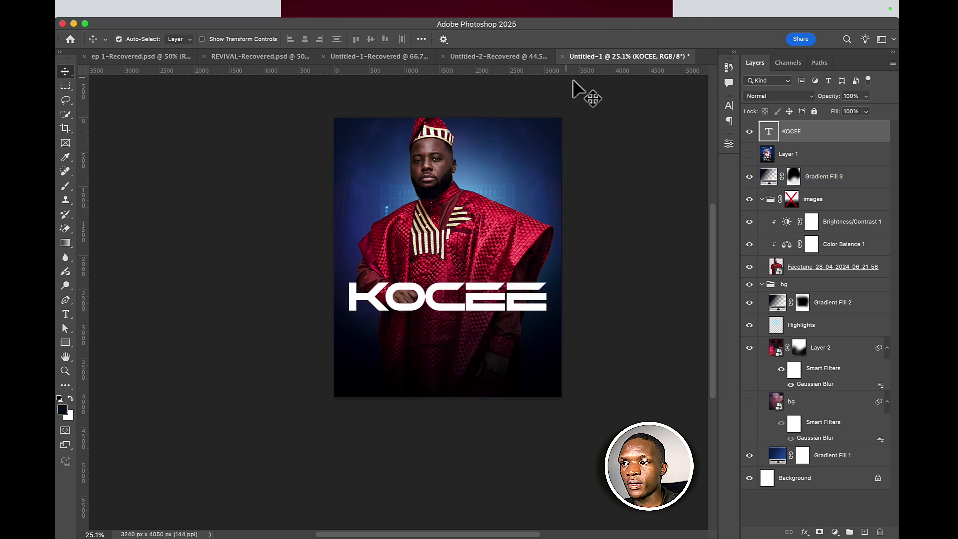
left_click_drag(798, 157, 807, 134)
- Show the Layer 1 reference flyer and select the KOCEE text layer
left_click(749, 131)
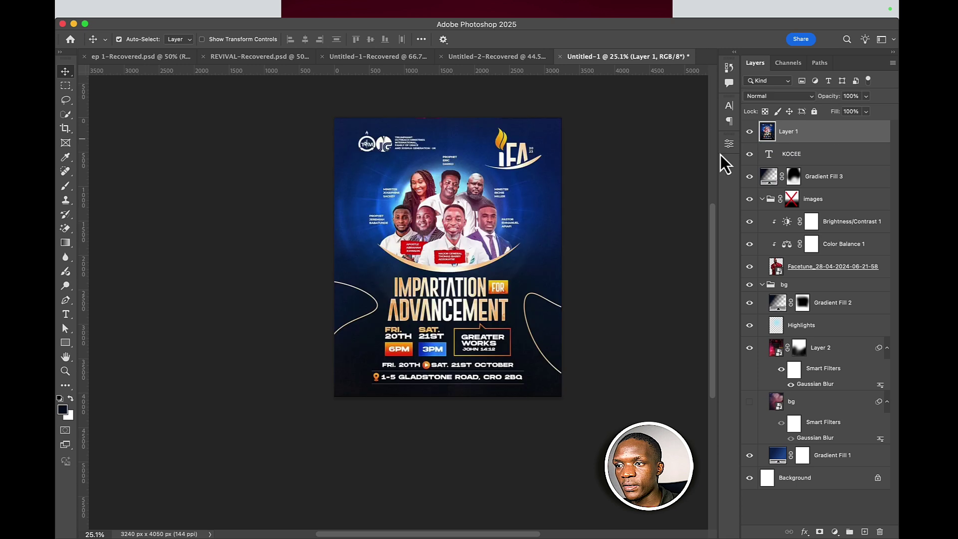
left_click(858, 155)
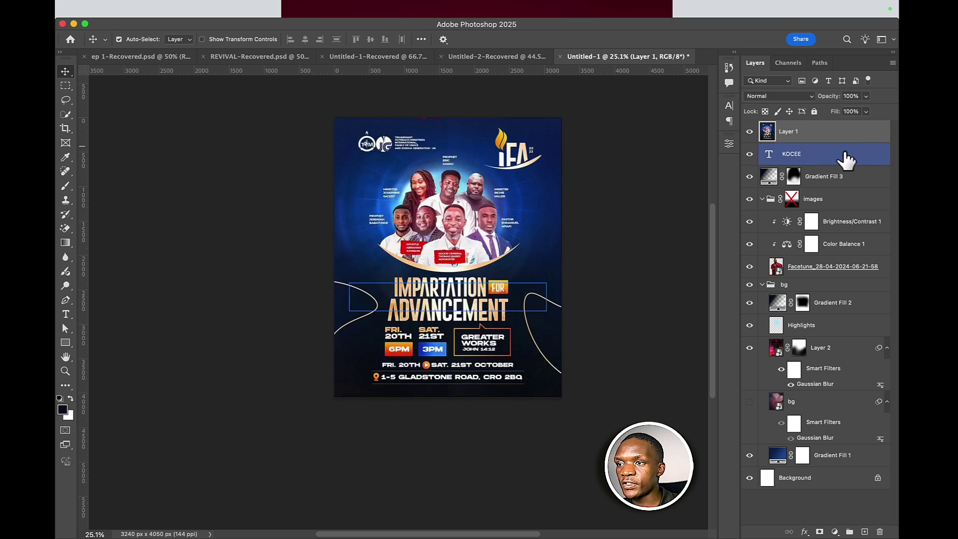
left_click(829, 135)
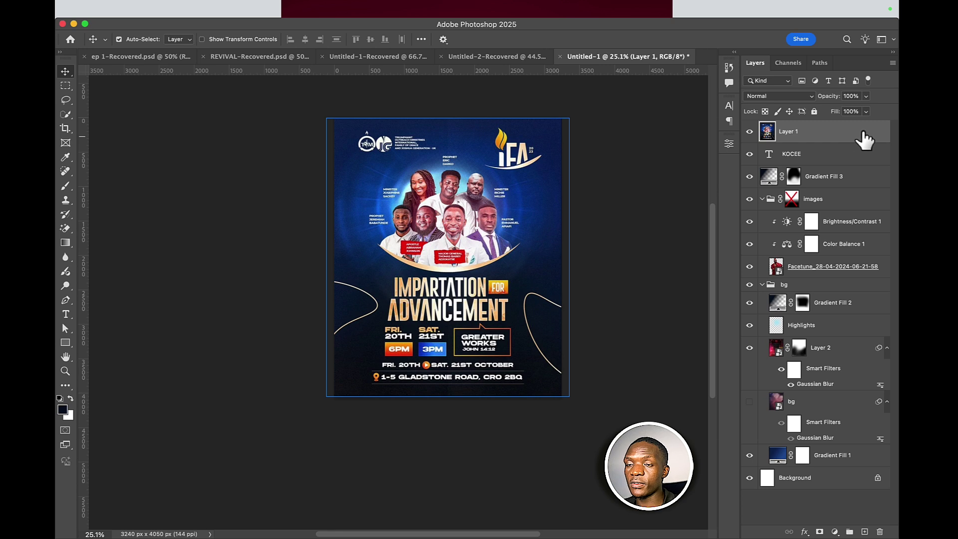
left_click(866, 226)
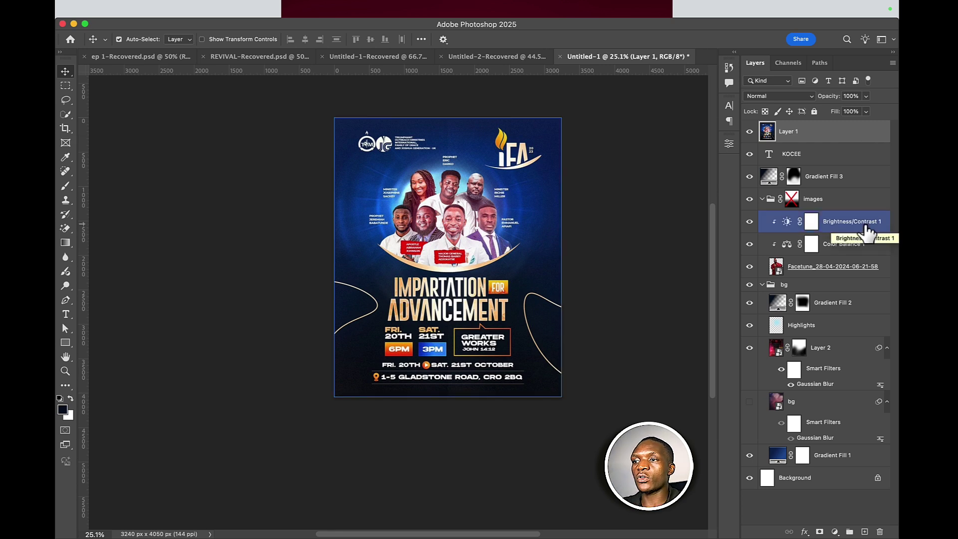
left_click(869, 202)
left_click(872, 182)
left_click(860, 152)
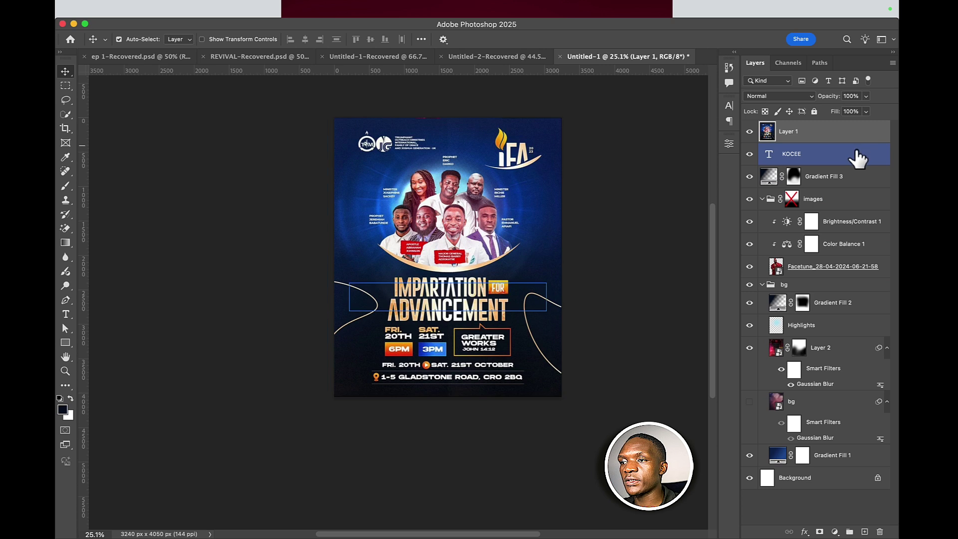
- Add a Gradient Overlay to KOCEE with gold and cream stops sampled from the reference flyer
double_click(858, 159)
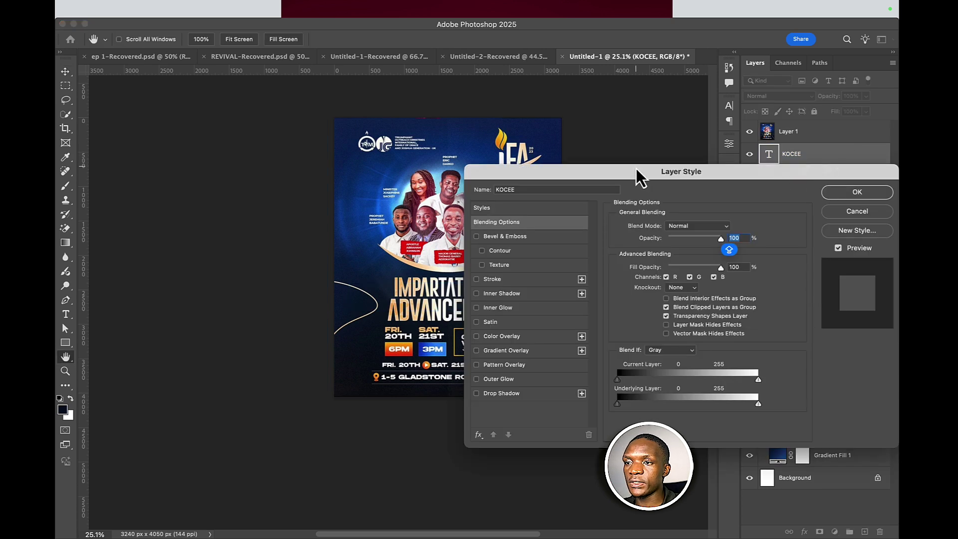
left_click_drag(636, 169, 671, 186)
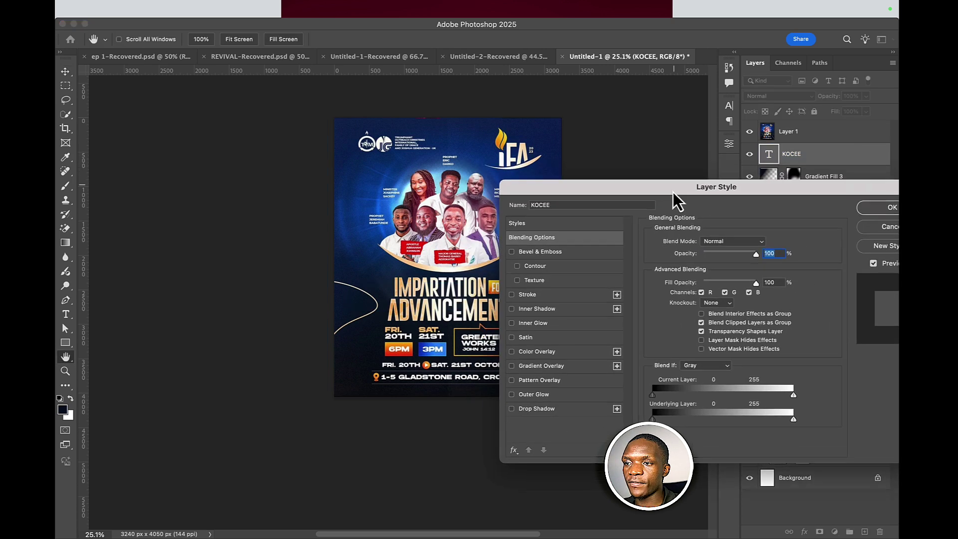
left_click(552, 369)
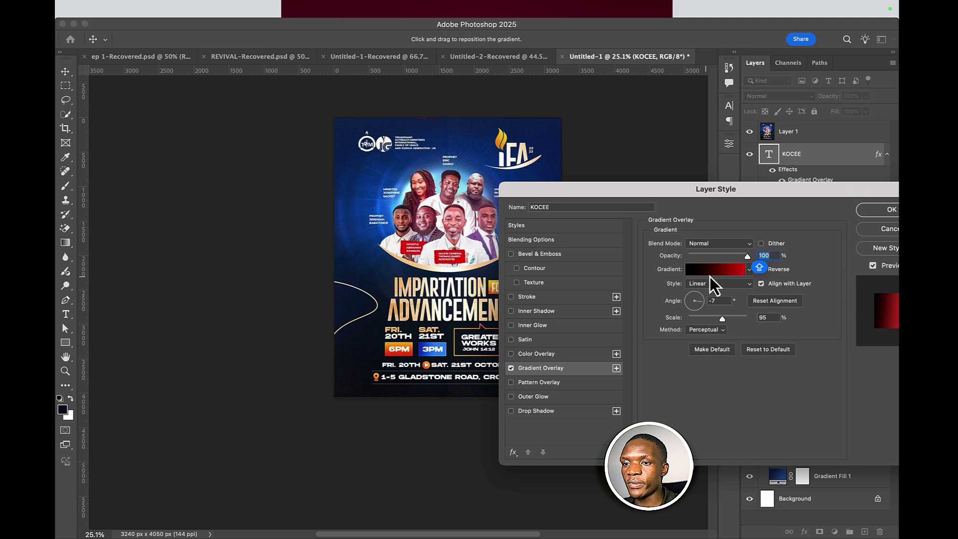
left_click(712, 273)
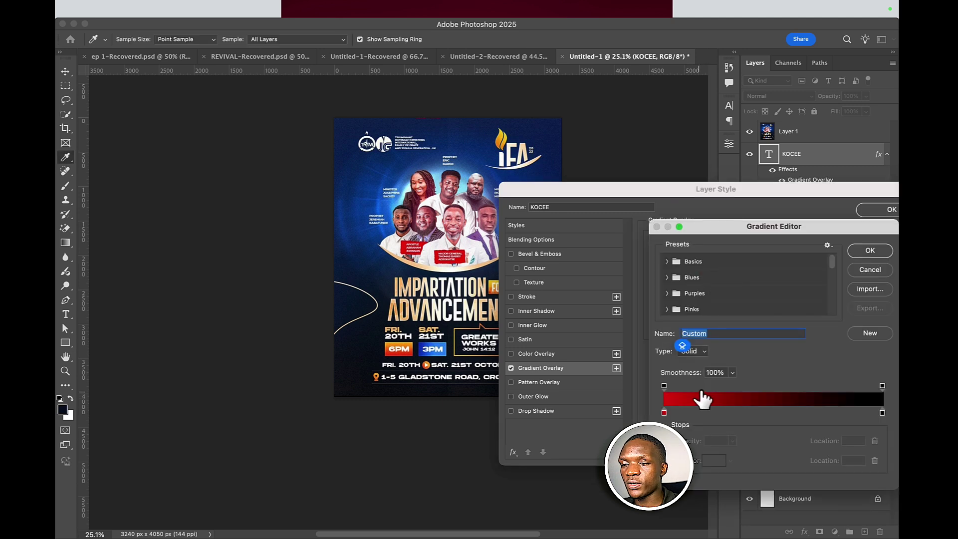
double_click(664, 413)
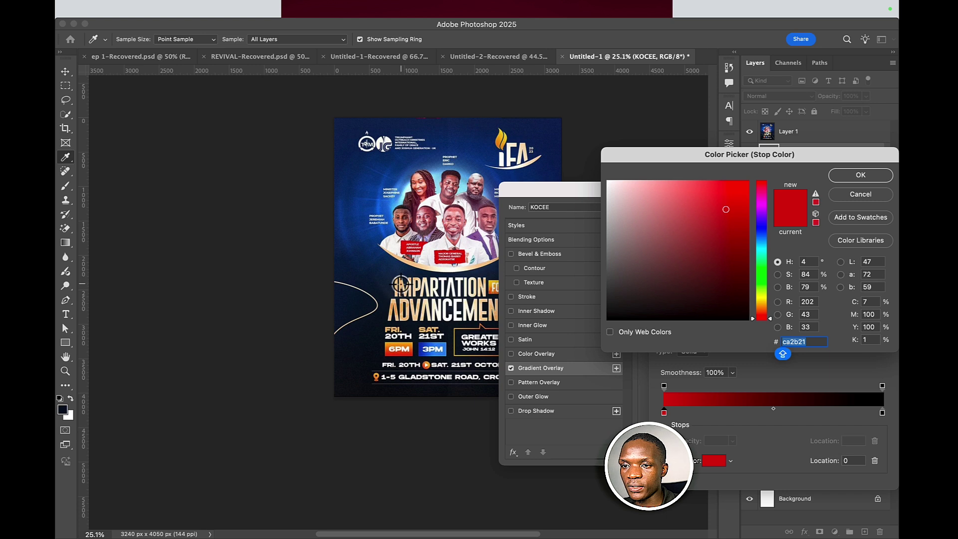
left_click(400, 284)
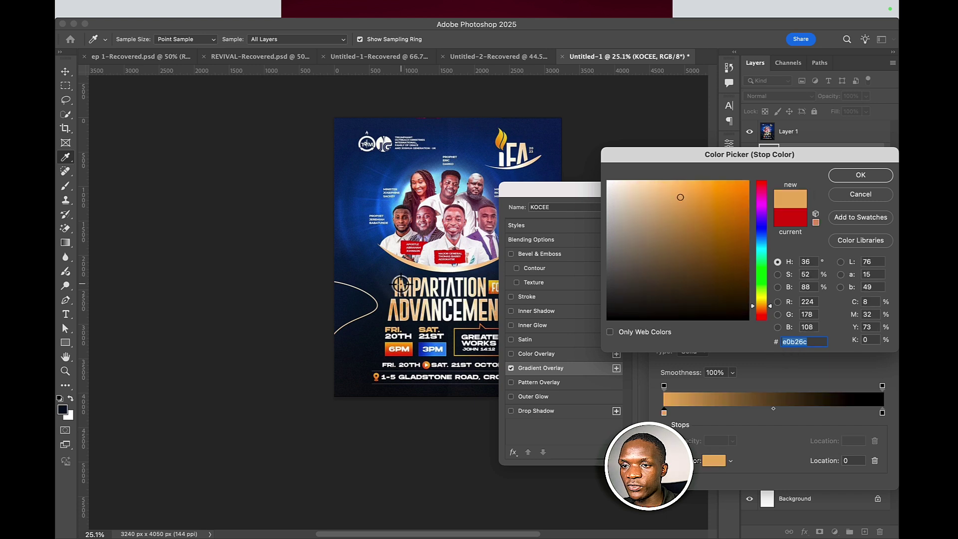
left_click(842, 178)
double_click(883, 413)
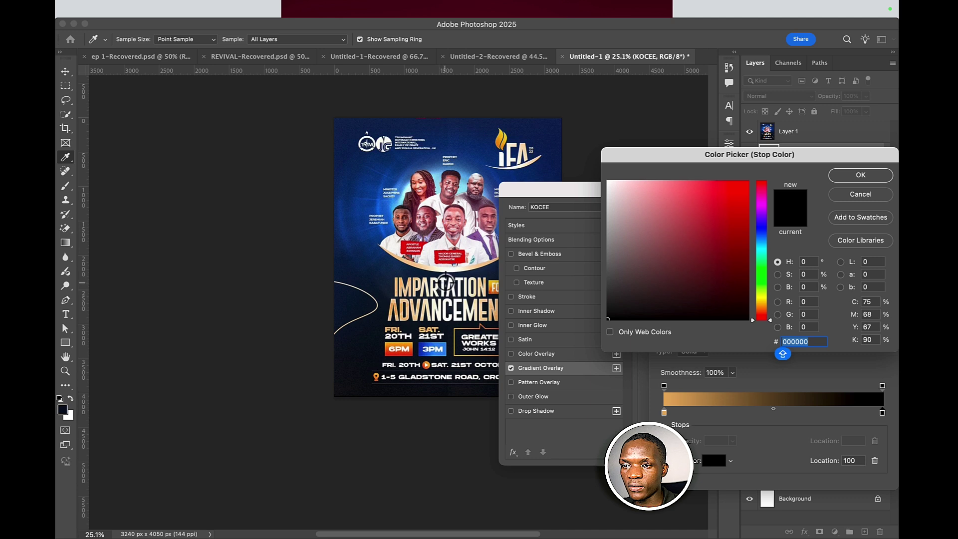
left_click(444, 282)
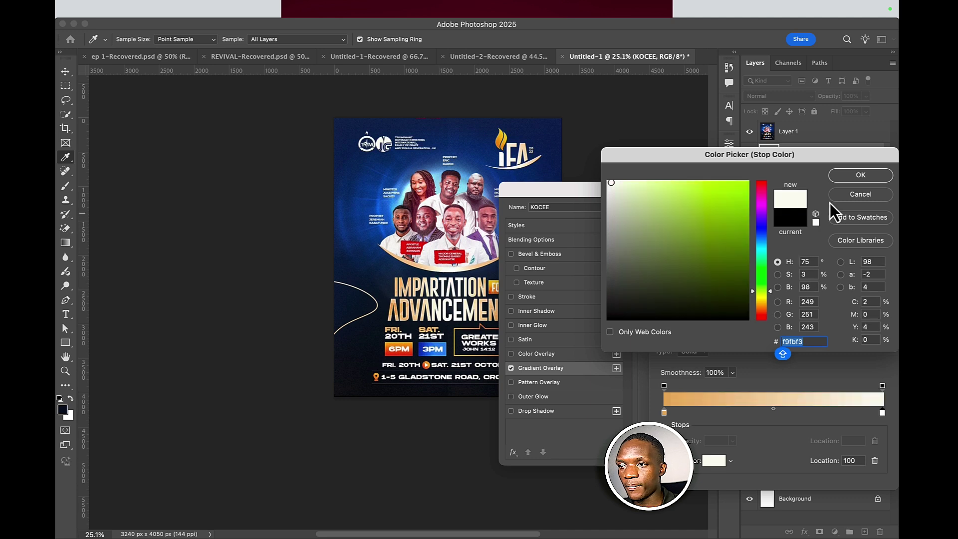
left_click(861, 175)
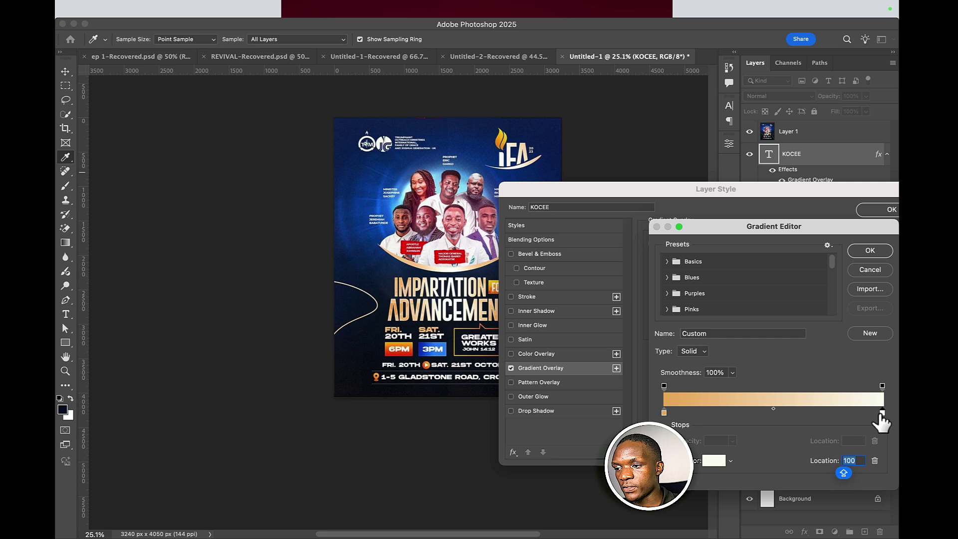
- Arrange the stops gold–cream–gold and apply the overlay at -7° angle and 95% scale
left_click_drag(865, 412, 796, 415)
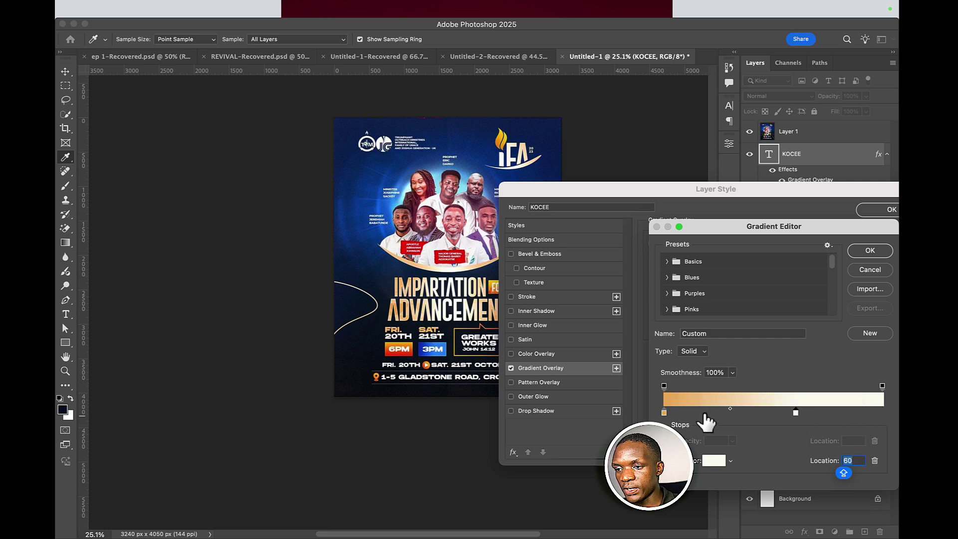
left_click(664, 412)
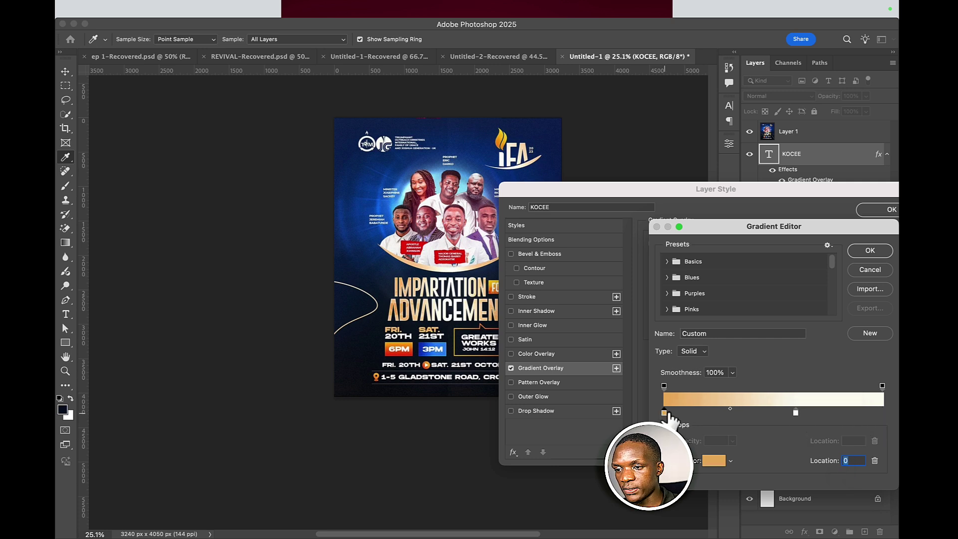
left_click(683, 412)
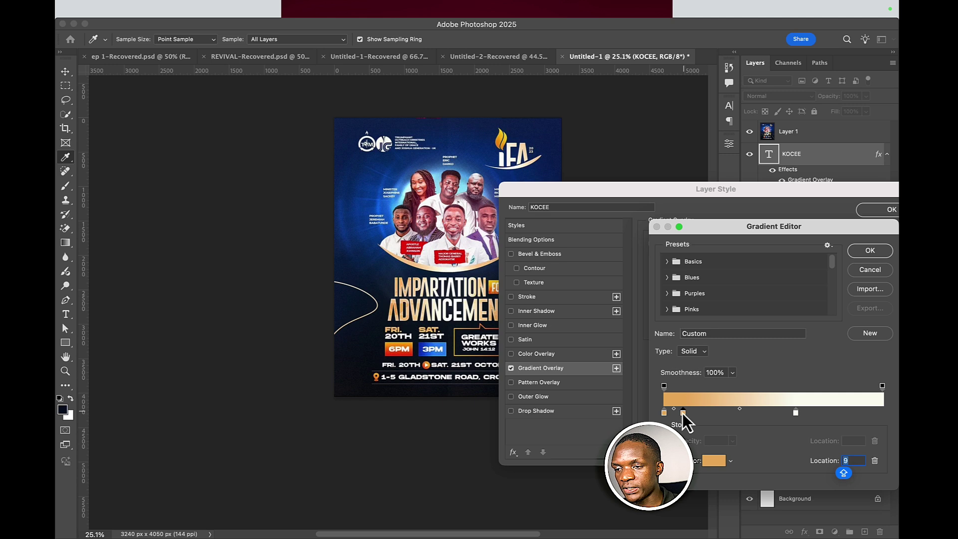
left_click_drag(683, 413, 890, 415)
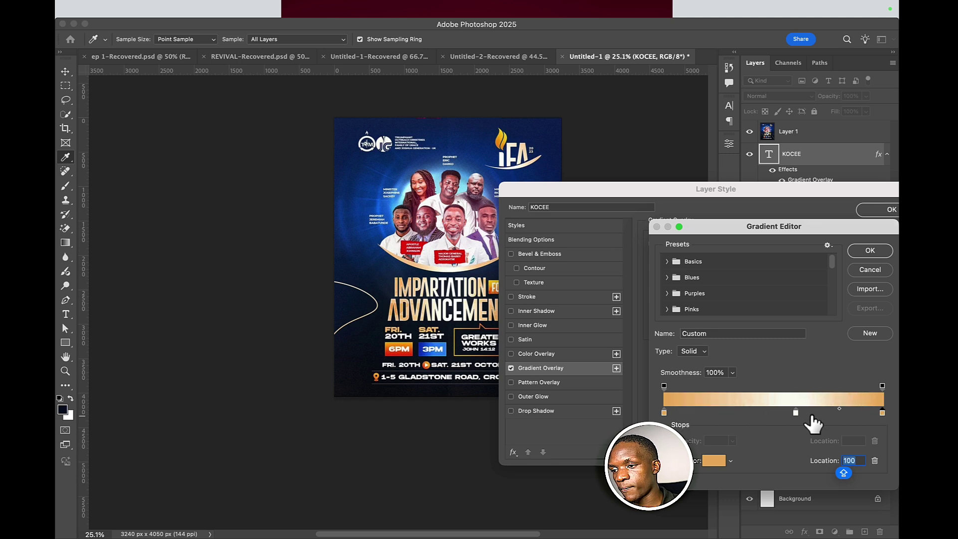
left_click_drag(796, 412, 770, 414)
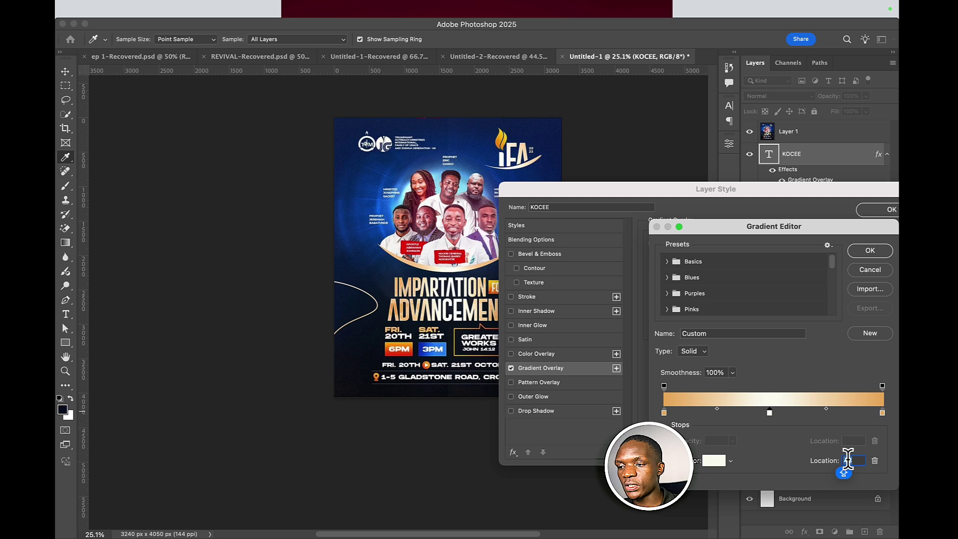
key("Up")
key("Up")
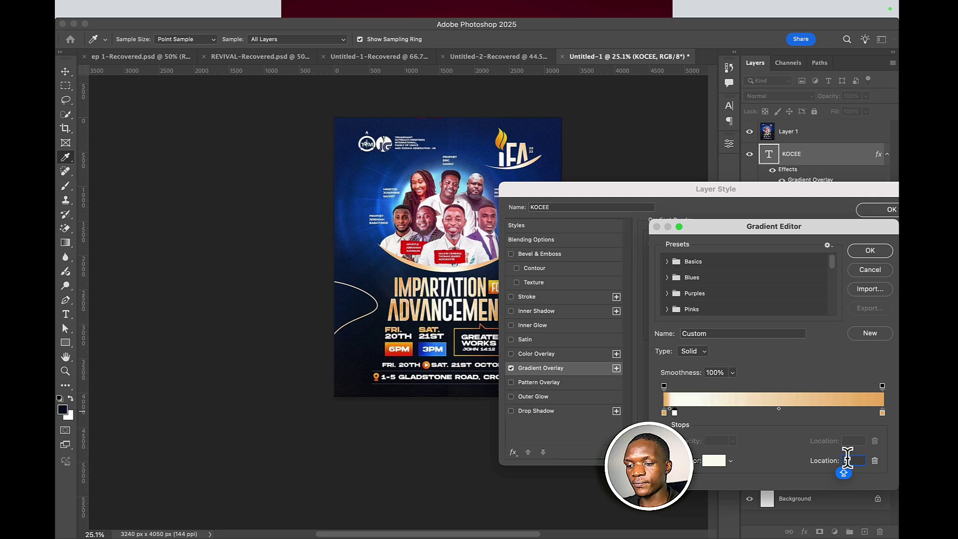
left_click(882, 413)
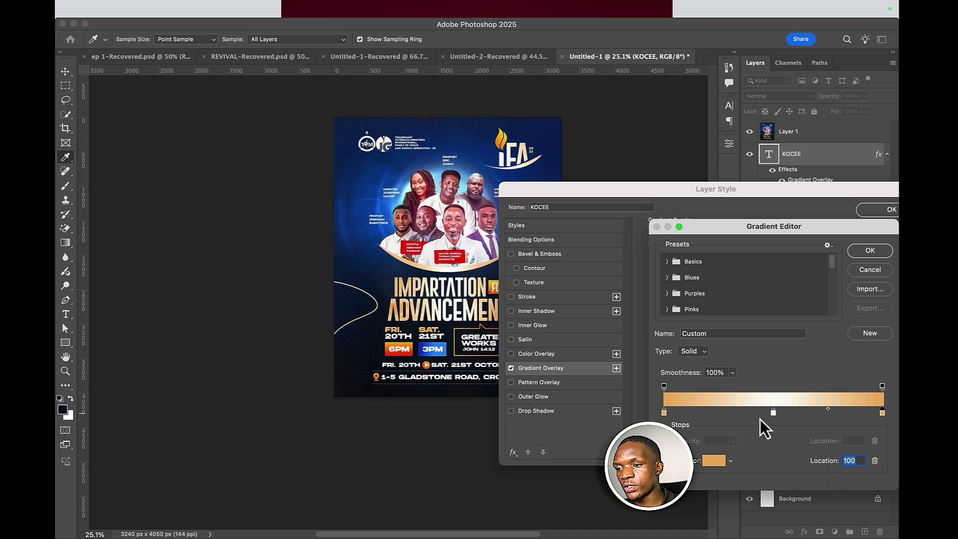
left_click(664, 413)
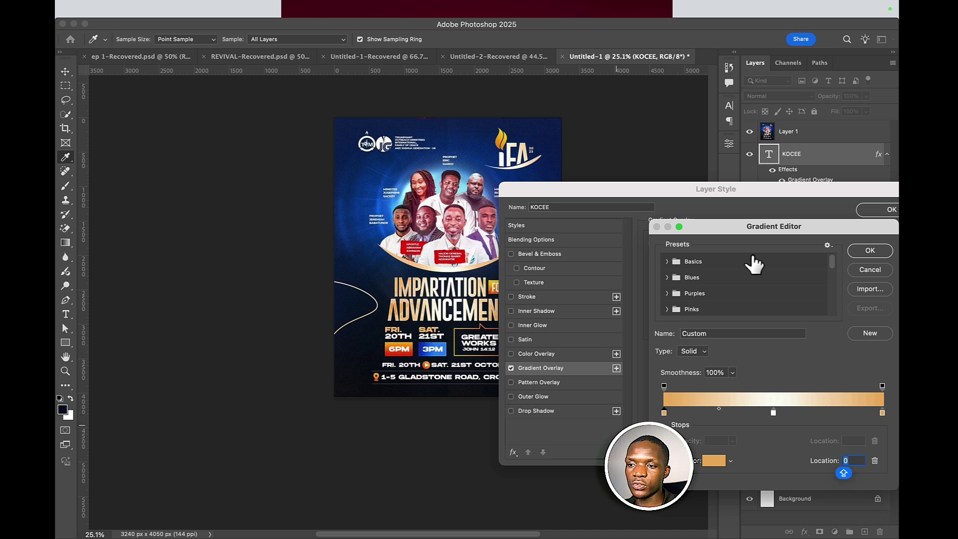
left_click(867, 255)
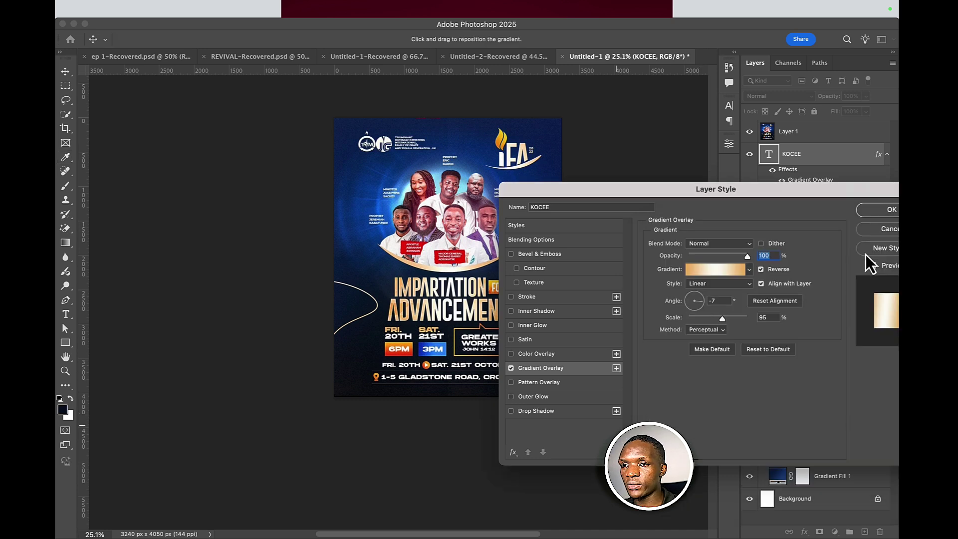
key("Caps_Lock")
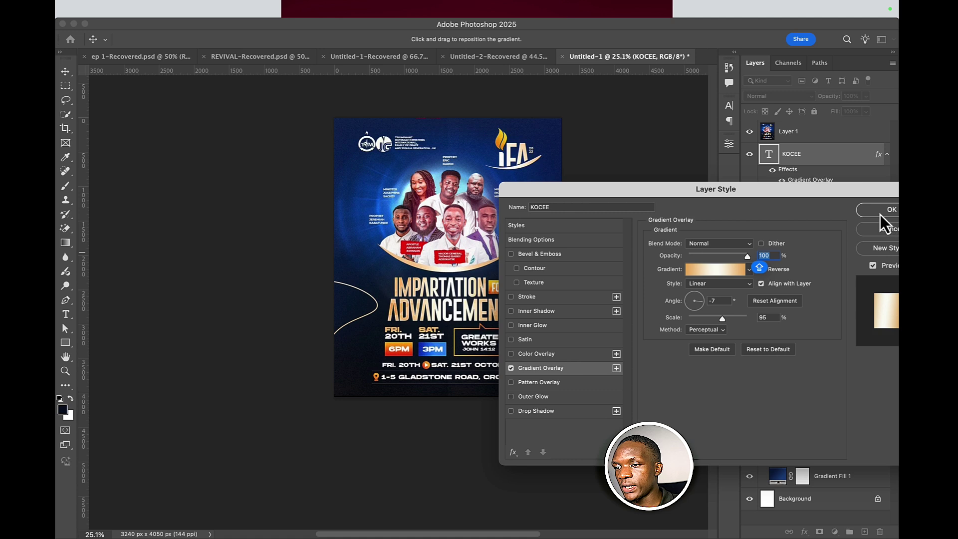
left_click(880, 214)
- Hide the reference flyer, shrink KOCEE to about 85%, and move it lower left
left_click(750, 134)
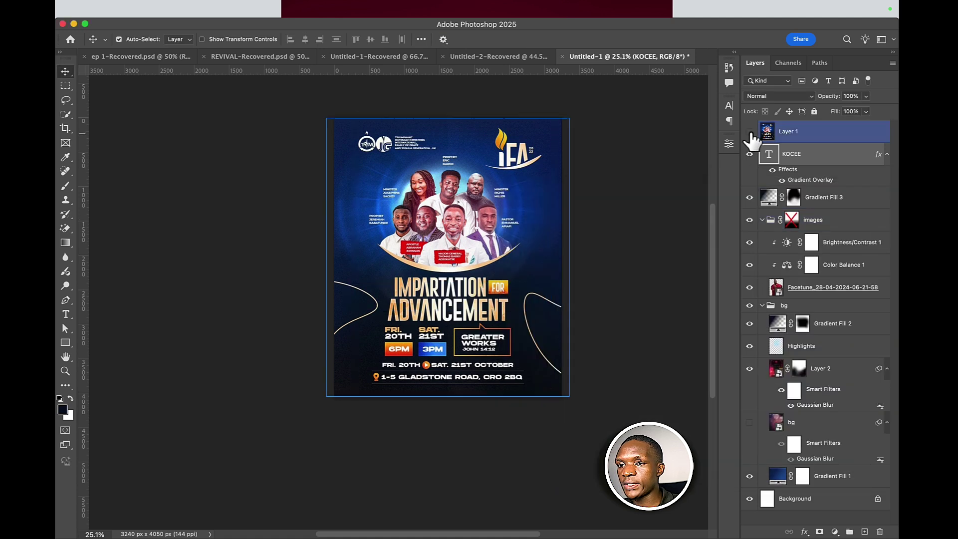
left_click(750, 132)
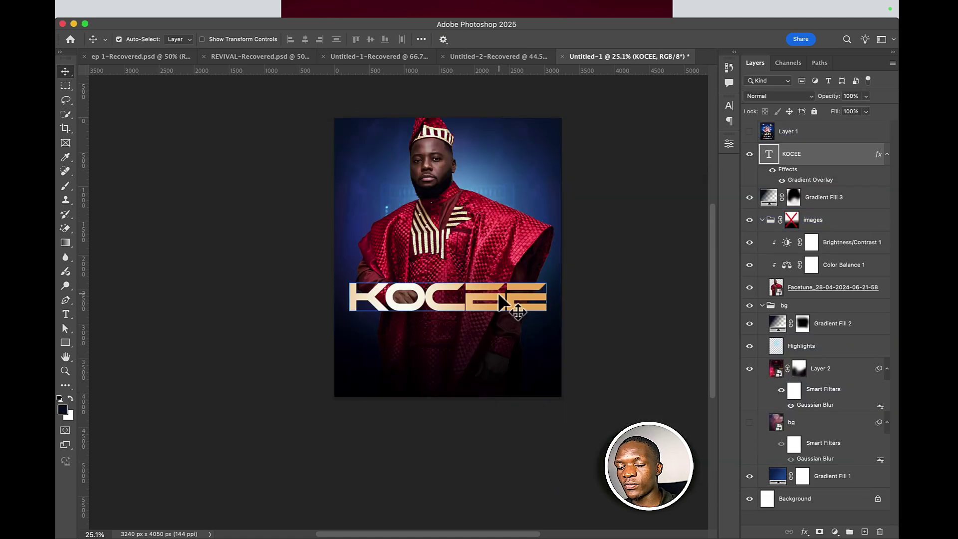
key("super+t")
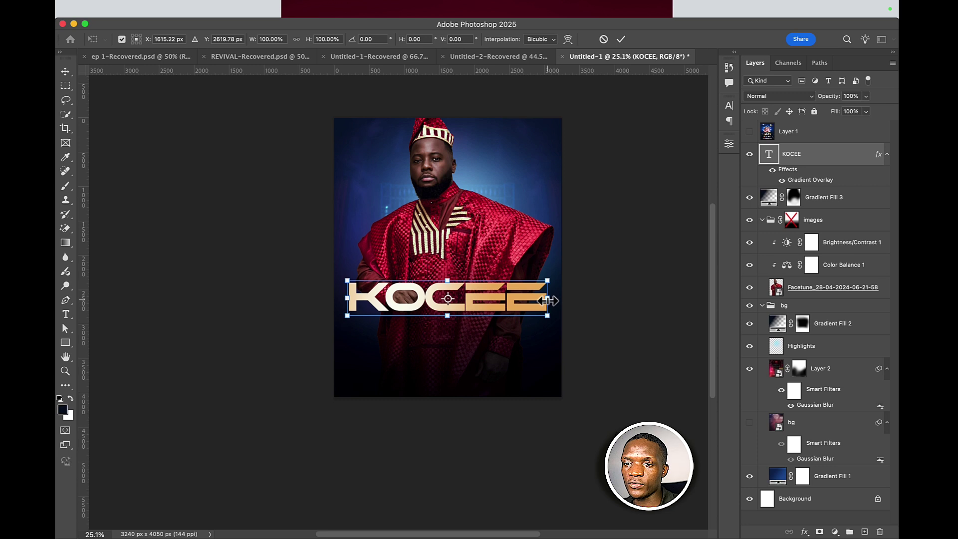
left_click_drag(547, 280, 532, 282)
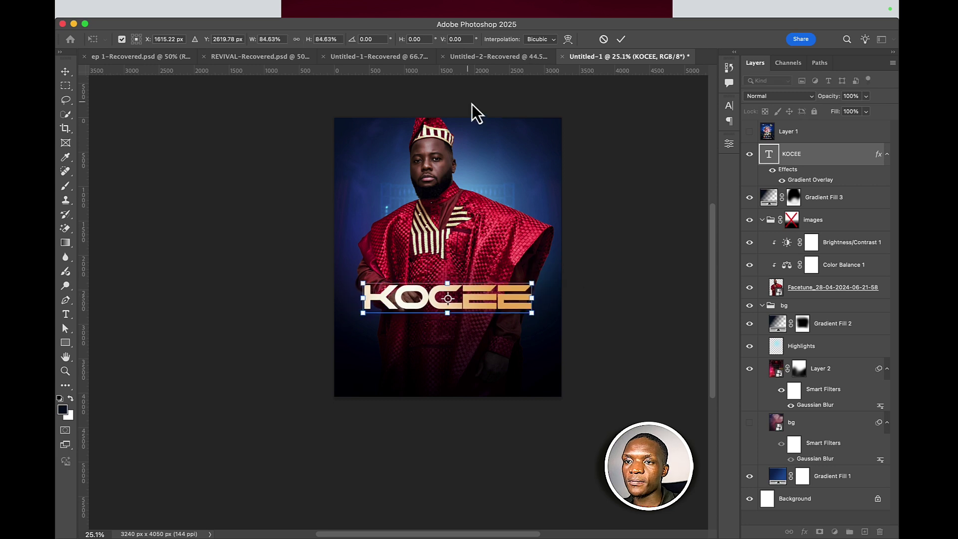
left_click(619, 40)
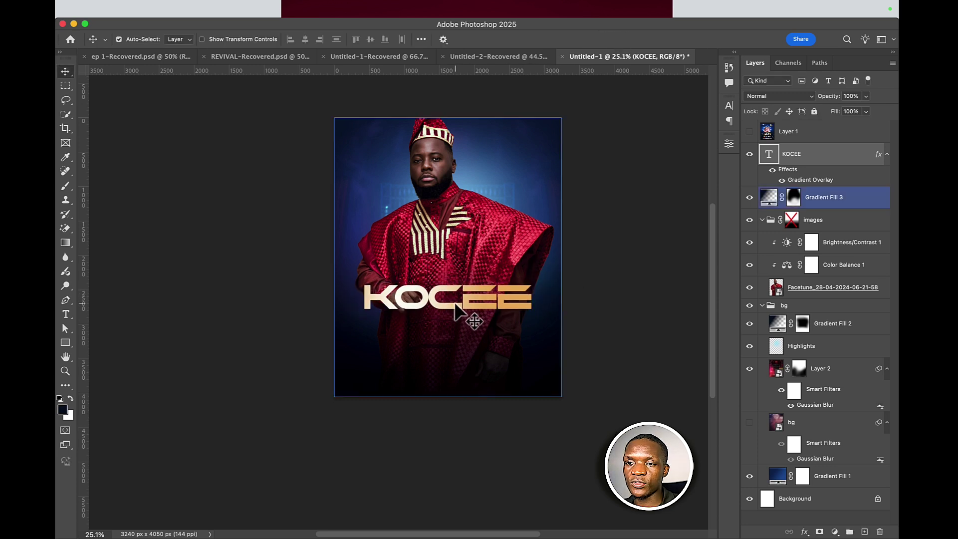
left_click_drag(456, 305, 447, 339)
- Enlarge the man's photo to about 153% and reposition it
left_click(867, 374)
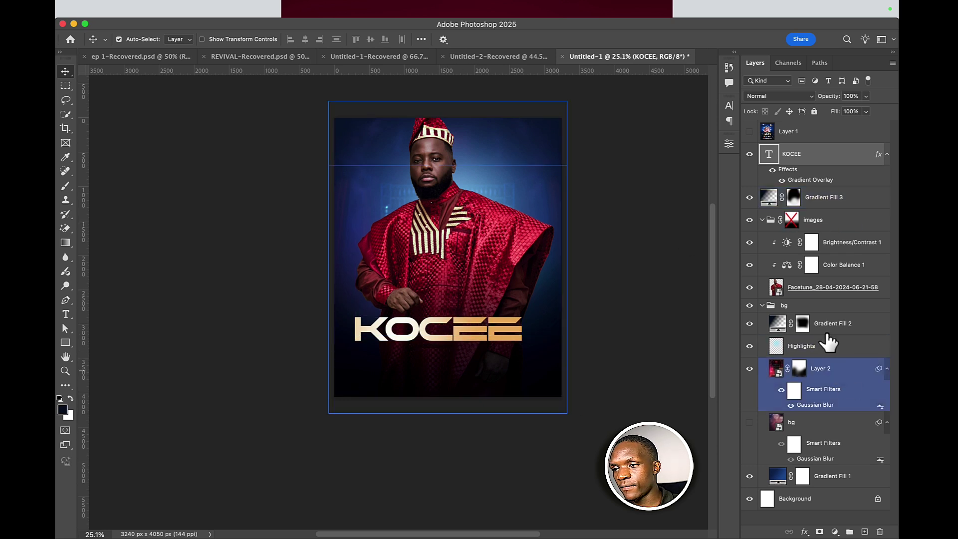
left_click(779, 292)
key("ctrl+t")
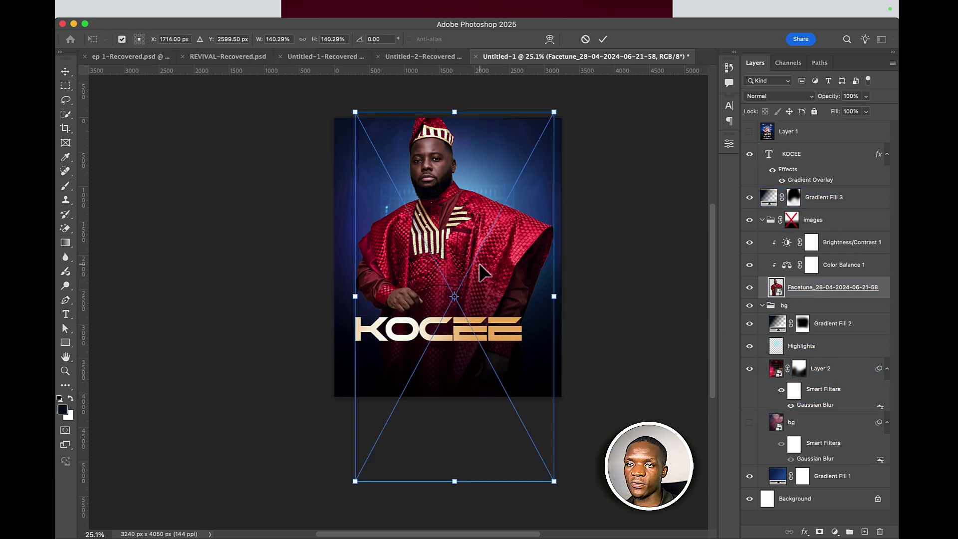
left_click_drag(479, 262, 513, 341)
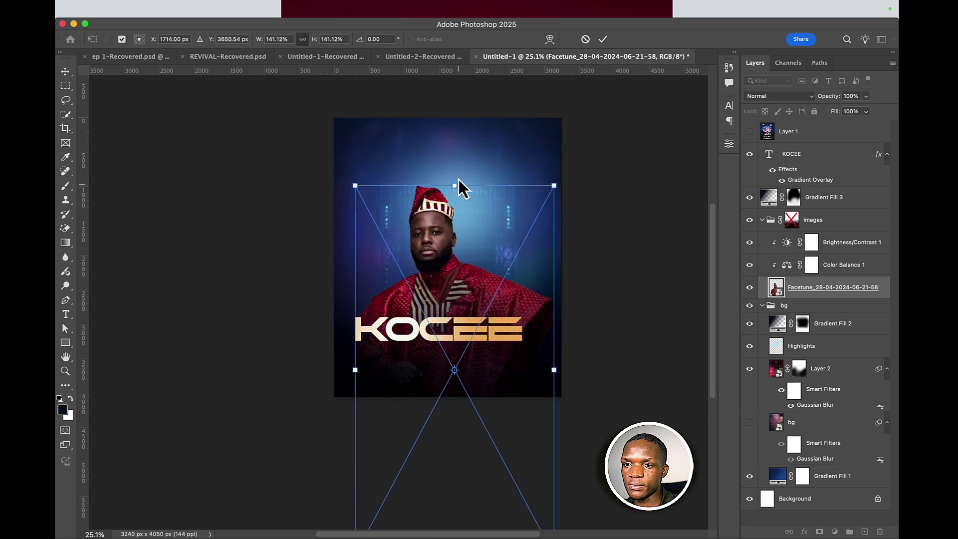
mouse_move(456, 185)
left_mouse_down()
mouse_move(460, 152)
mouse_move(468, 199)
left_mouse_up()
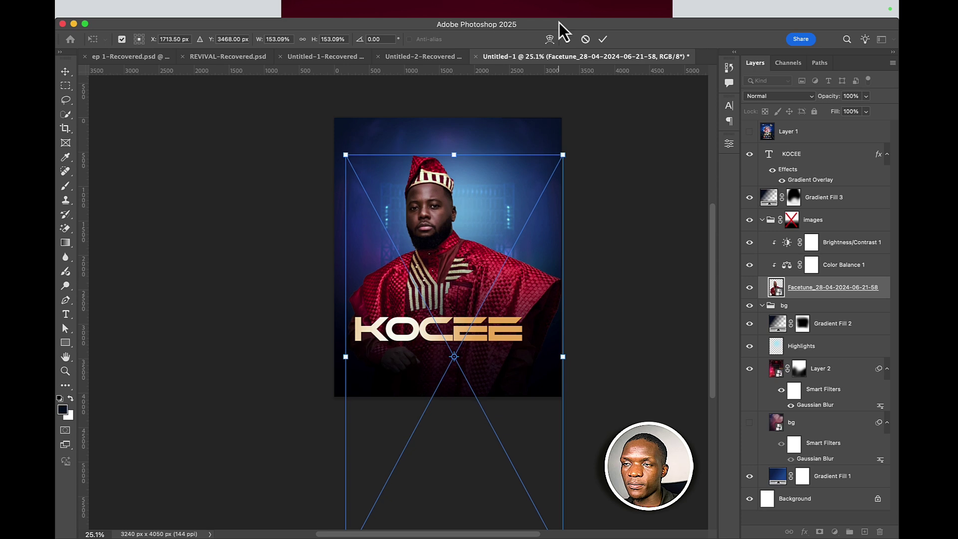
left_click(603, 39)
- Move the KOCEE title up across the chest
left_click(491, 336)
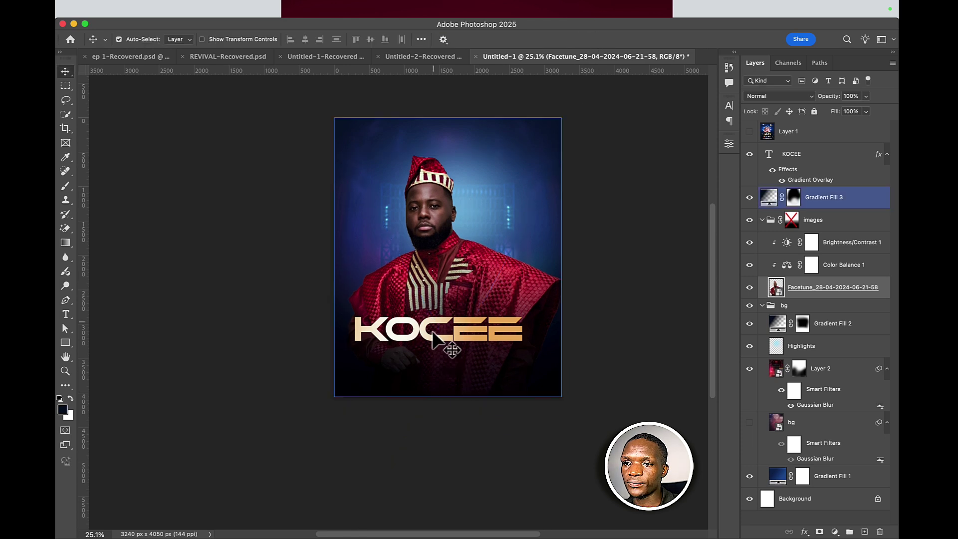
left_click(462, 335)
left_click_drag(462, 337, 464, 307)
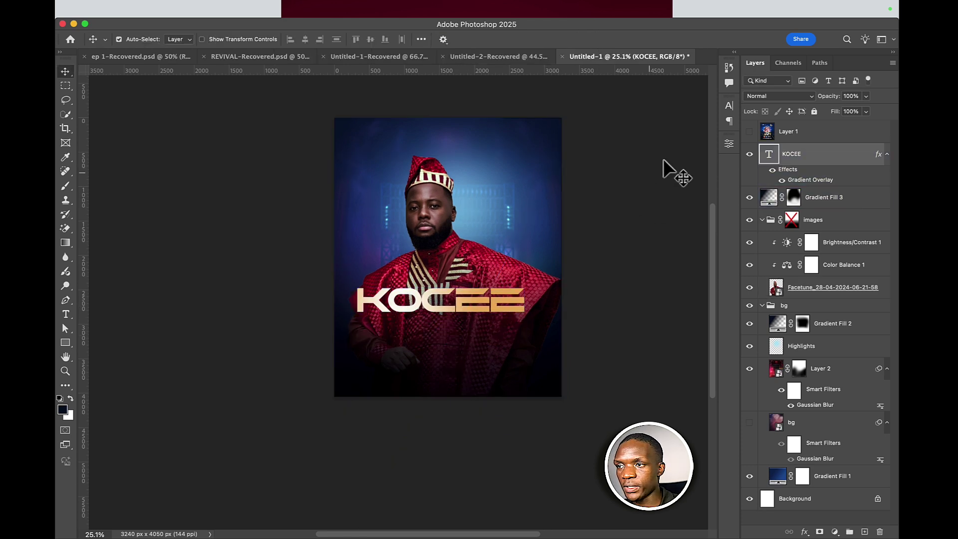
- Add a black drop shadow to the KOCEE title
double_click(842, 157)
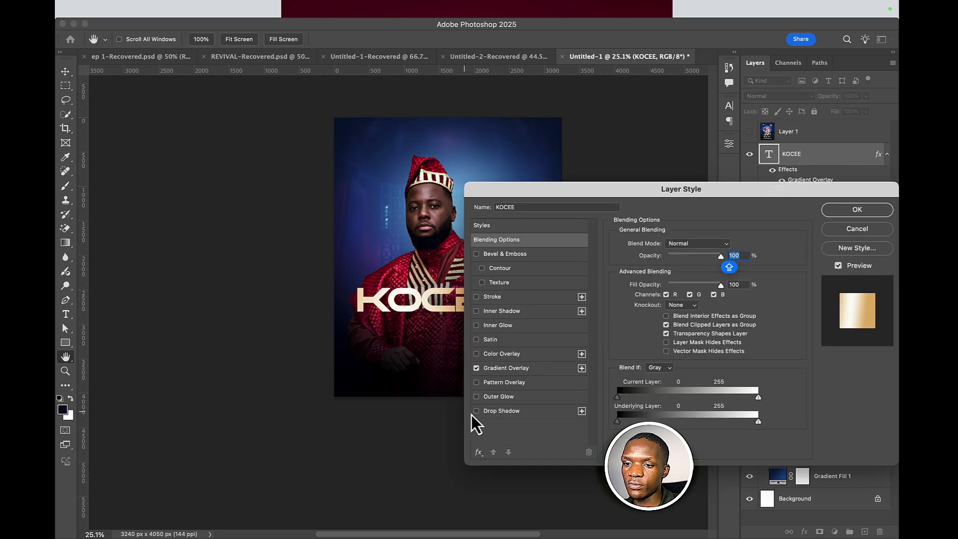
left_click(505, 411)
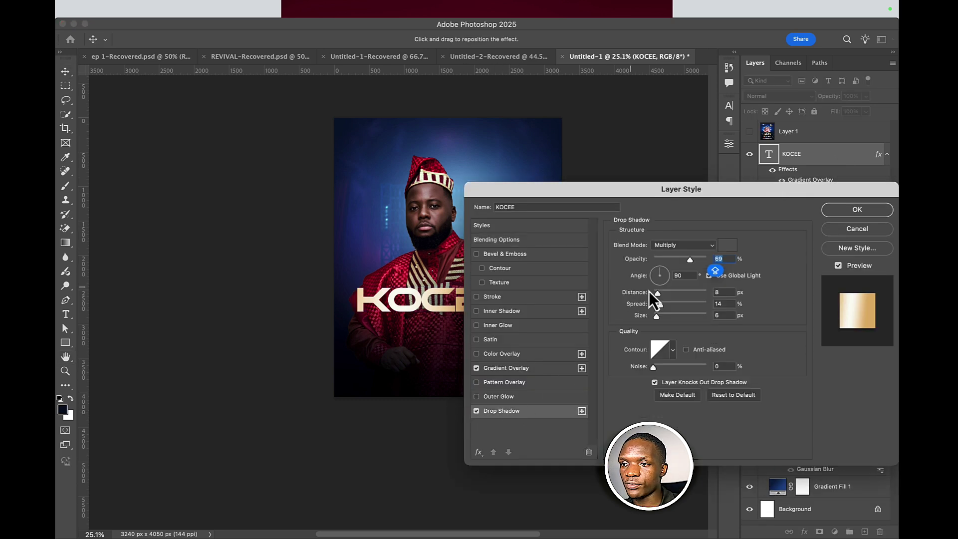
left_click(726, 245)
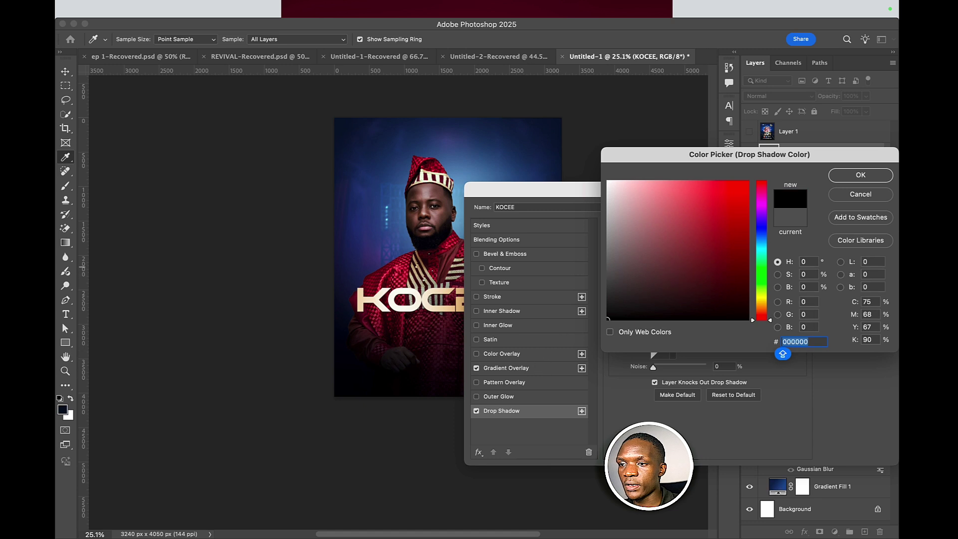
left_click(856, 175)
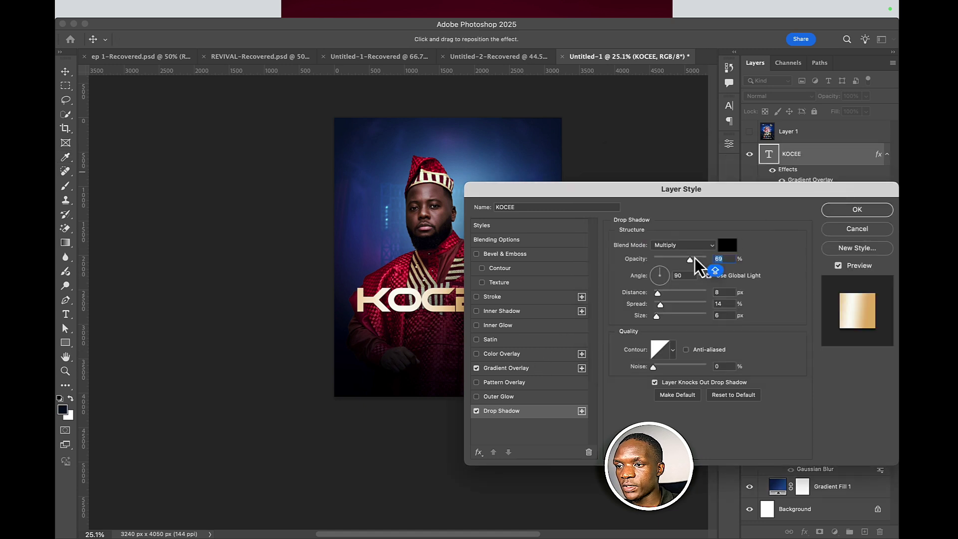
- Set the drop shadow's opacity to 49% and size to 40 px
left_click_drag(691, 261, 681, 268)
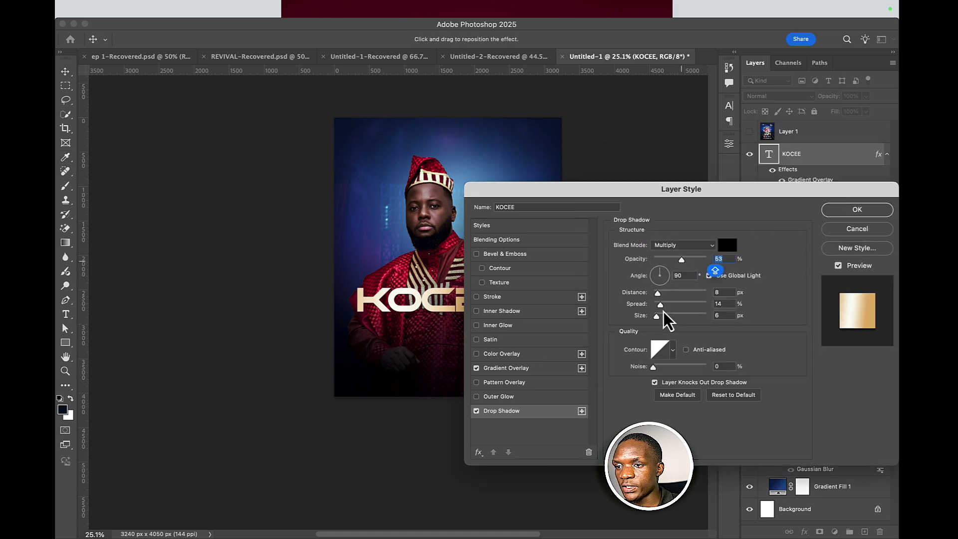
left_click_drag(661, 316, 662, 317)
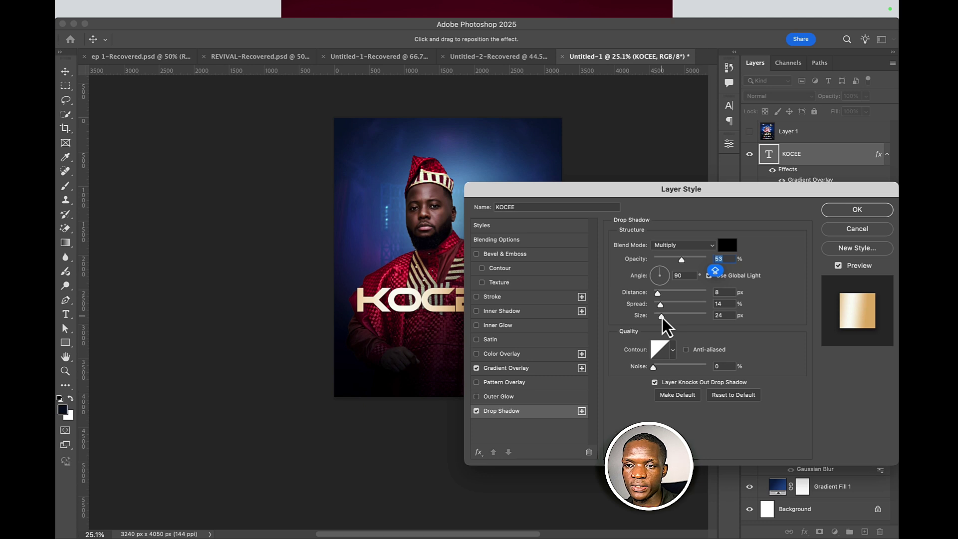
scroll(433, 317, "up", 5)
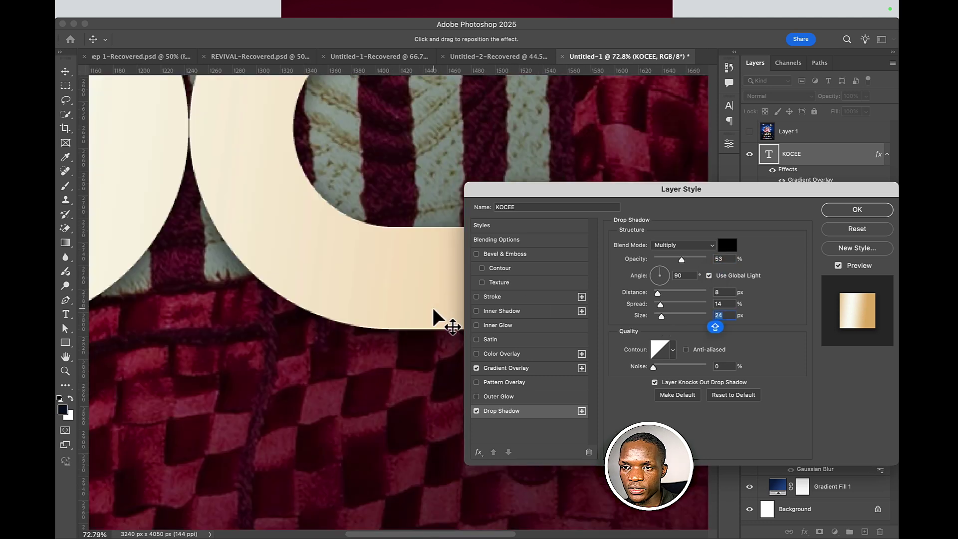
scroll(433, 317, "up", 5)
scroll(433, 317, "down", 2)
scroll(403, 301, "down", 2)
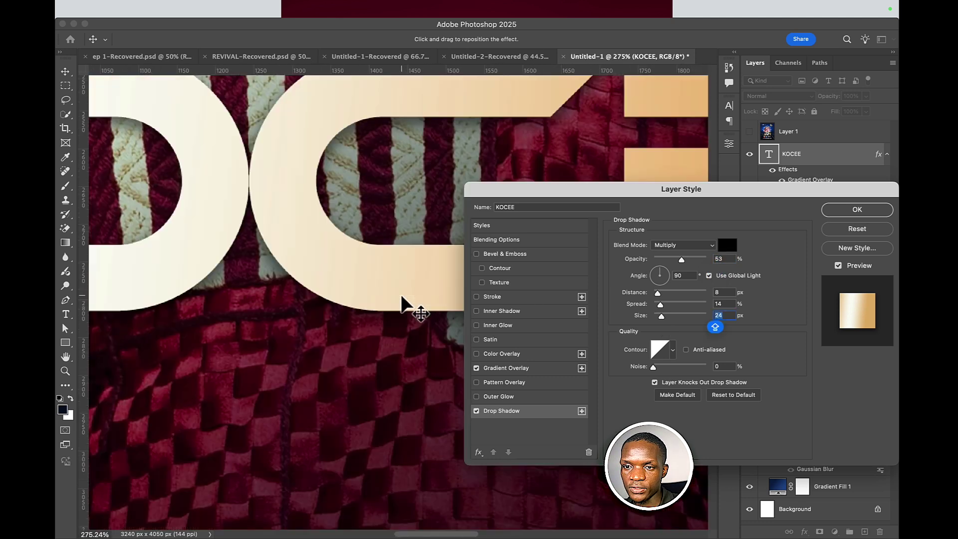
scroll(402, 302, "down", 5)
scroll(403, 302, "up", 2)
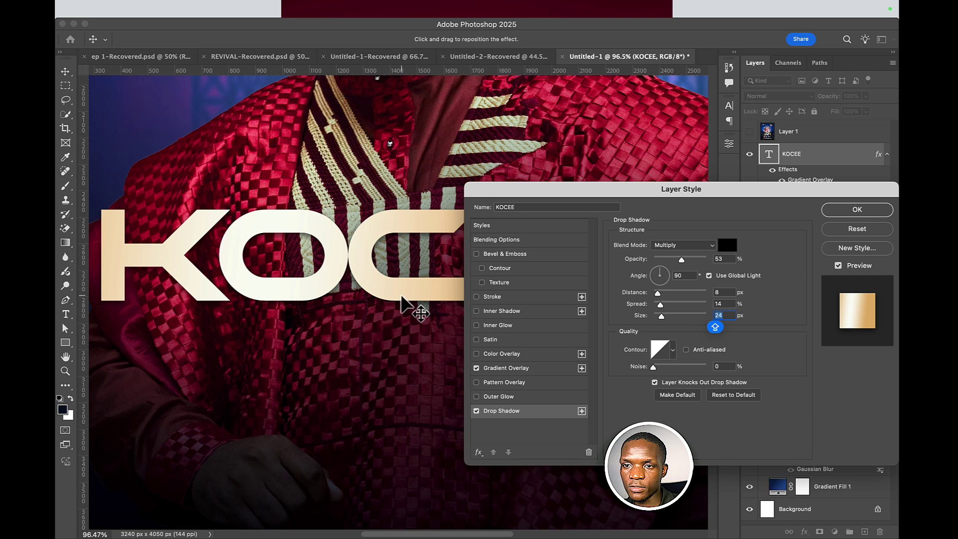
left_click_drag(662, 318, 664, 317)
left_click_drag(682, 259, 680, 259)
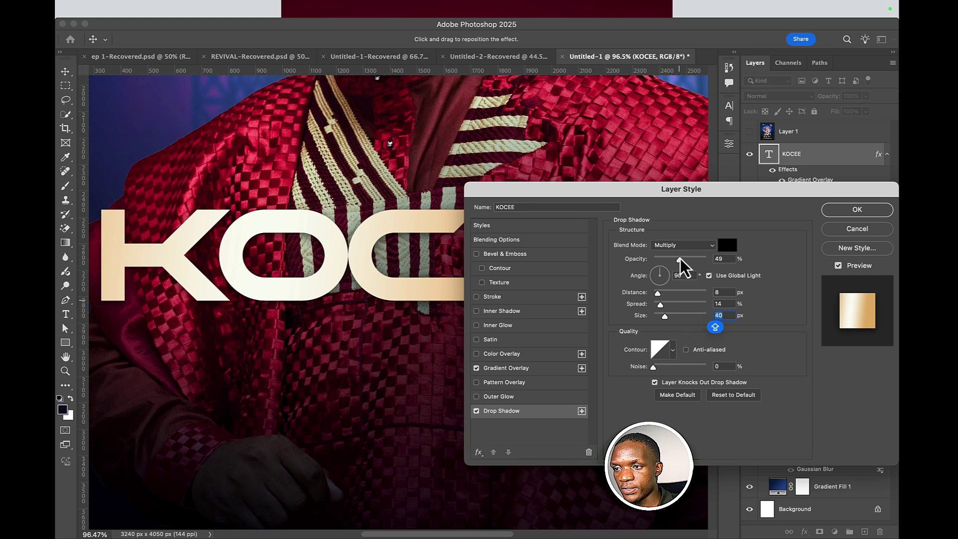
- Confirm the KOCEE drop shadow and clear the layer selection
left_click(857, 210)
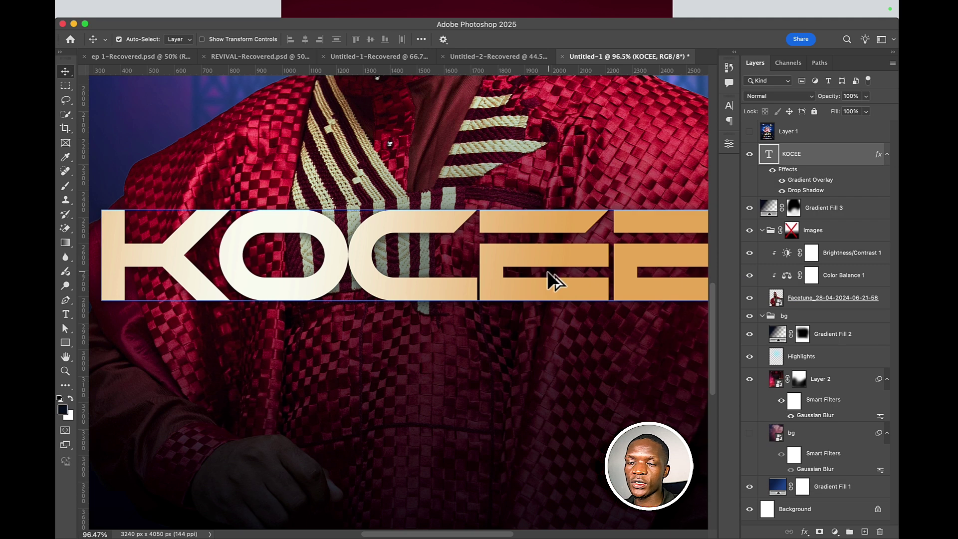
scroll(547, 270, "down", 10)
scroll(547, 271, "up", 4)
scroll(548, 275, "up", 3)
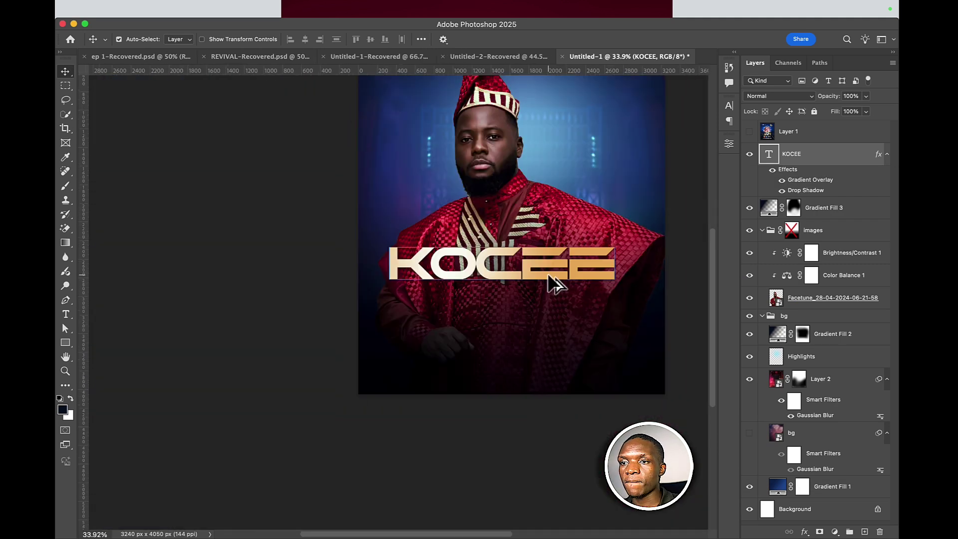
scroll(547, 272, "down", 5)
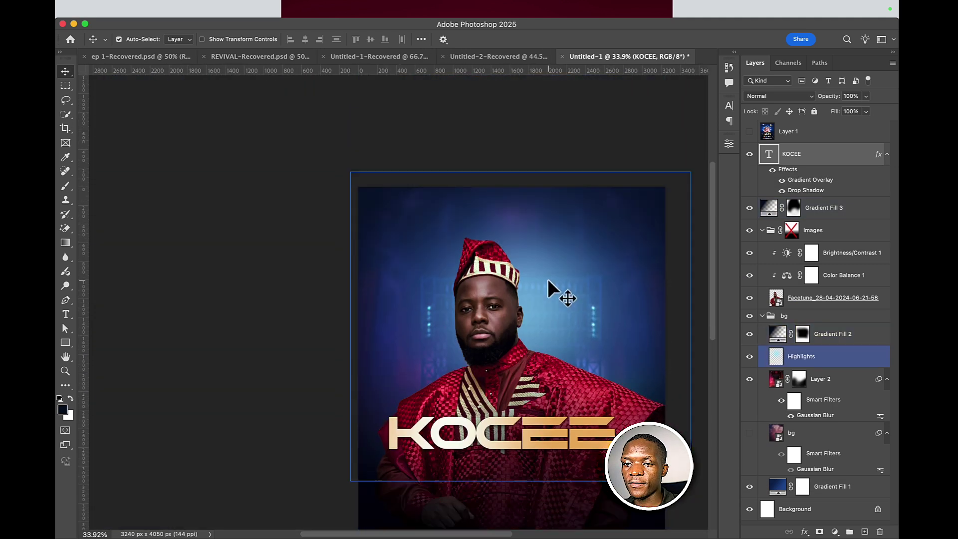
left_click(544, 345)
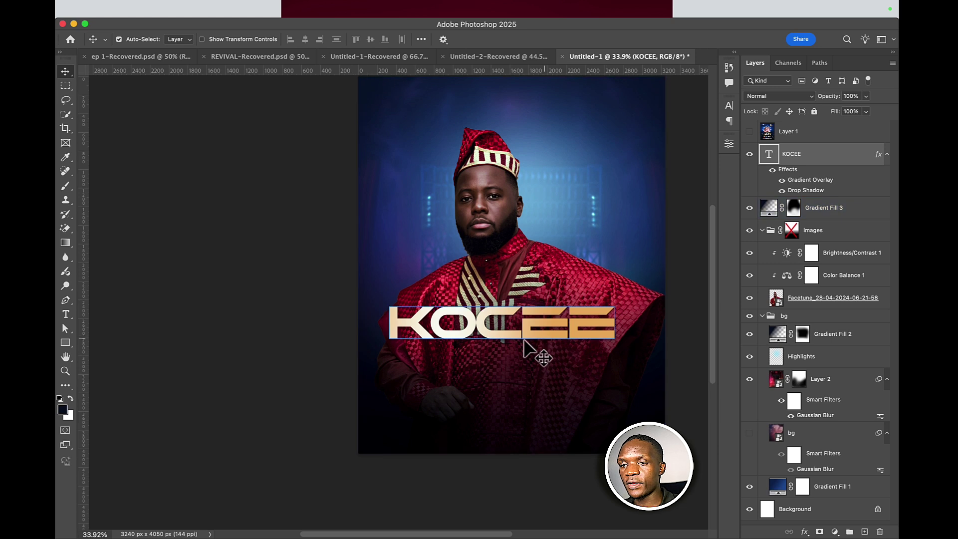
- Start a text line below KOCEE in Integral CF Demi Bold at 59 pt
left_click(73, 316)
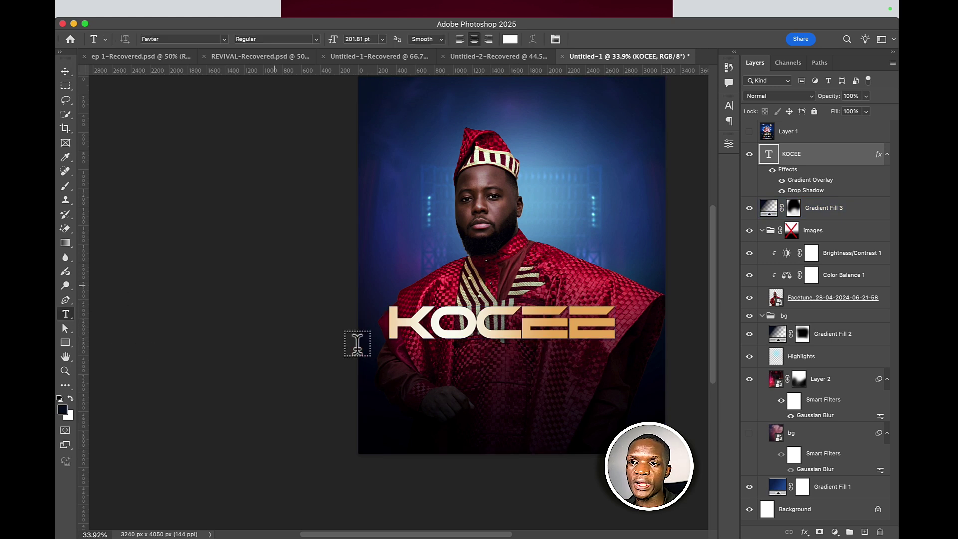
left_click(469, 370)
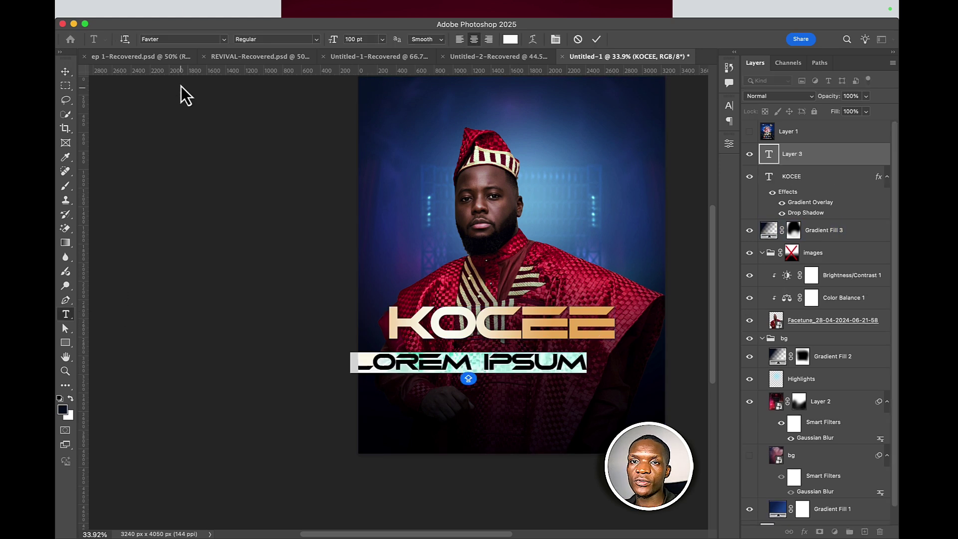
left_click(179, 38)
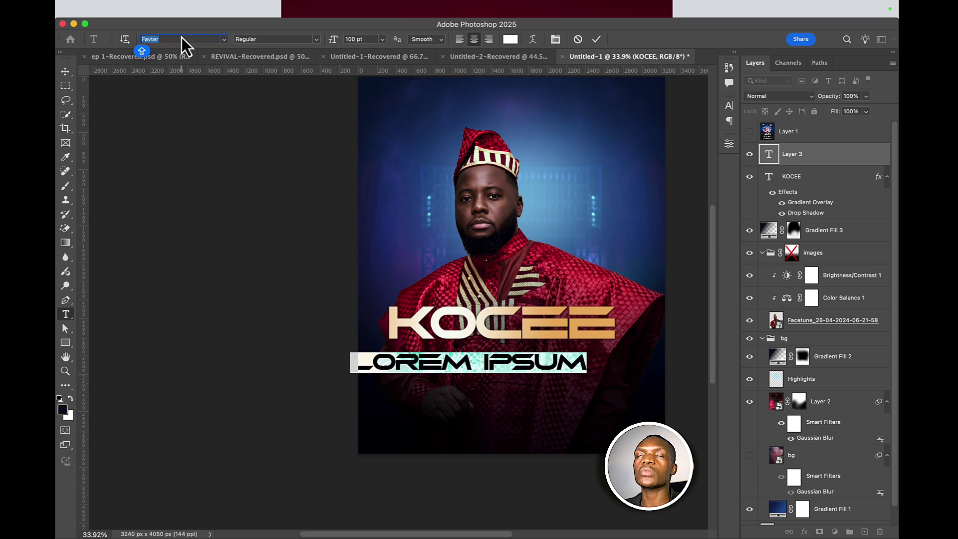
type("INT")
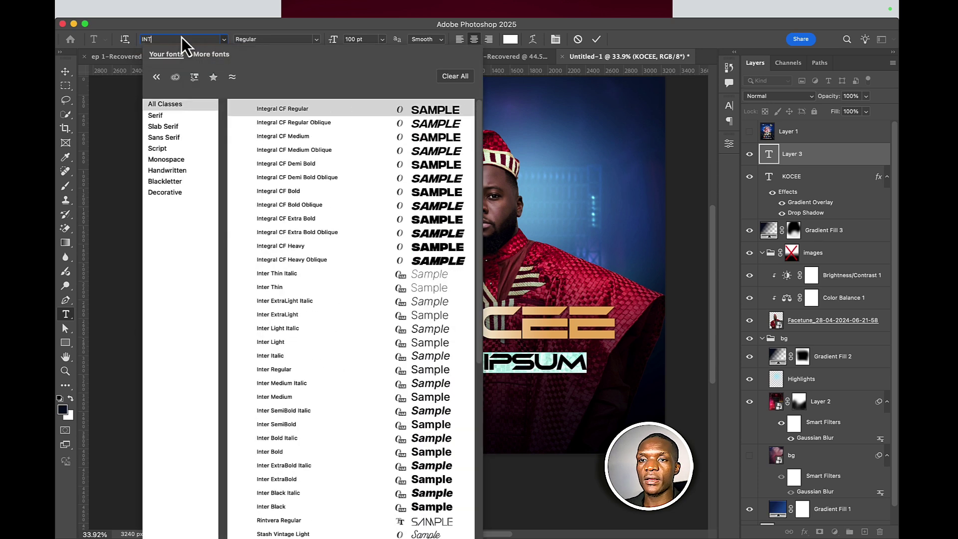
left_click(438, 161)
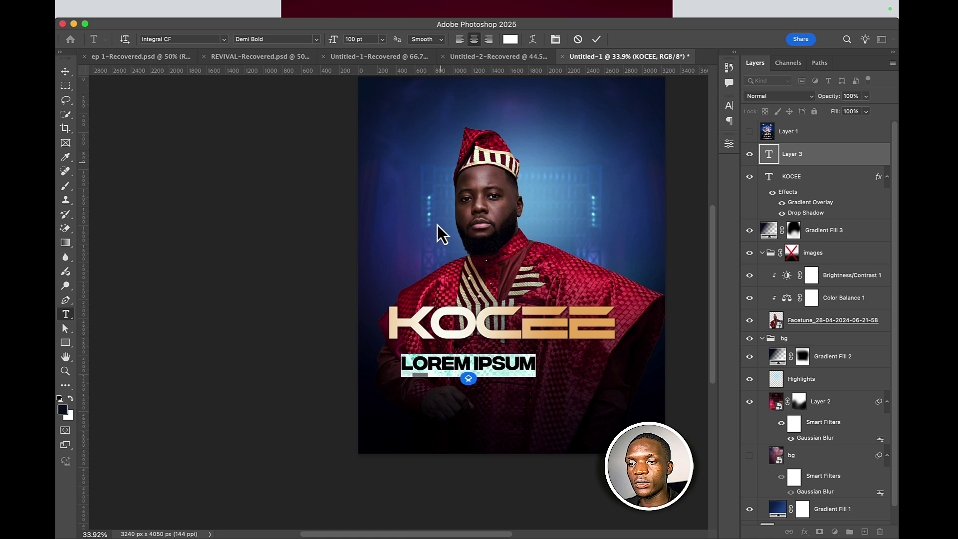
left_click_drag(337, 44, 314, 43)
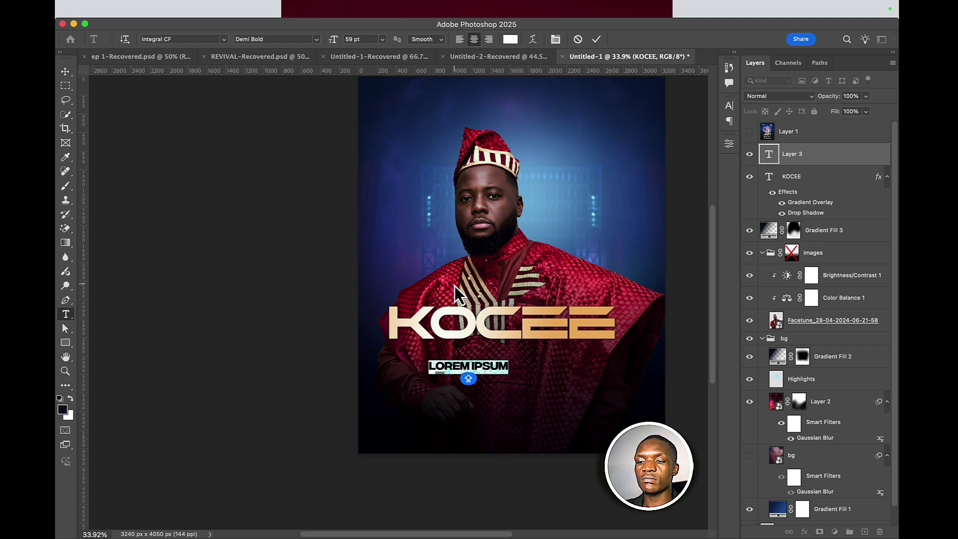
- Type LIVE PARIS as the new line, correcting the mistyped letters
type("LIVE")
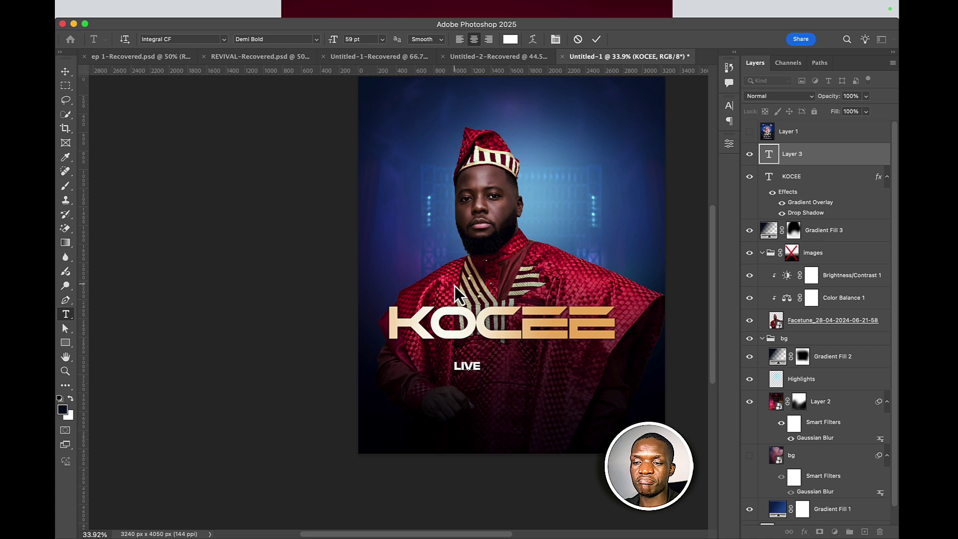
type("PARIS")
key("BackSpace")
key("BackSpace")
key("BackSpace")
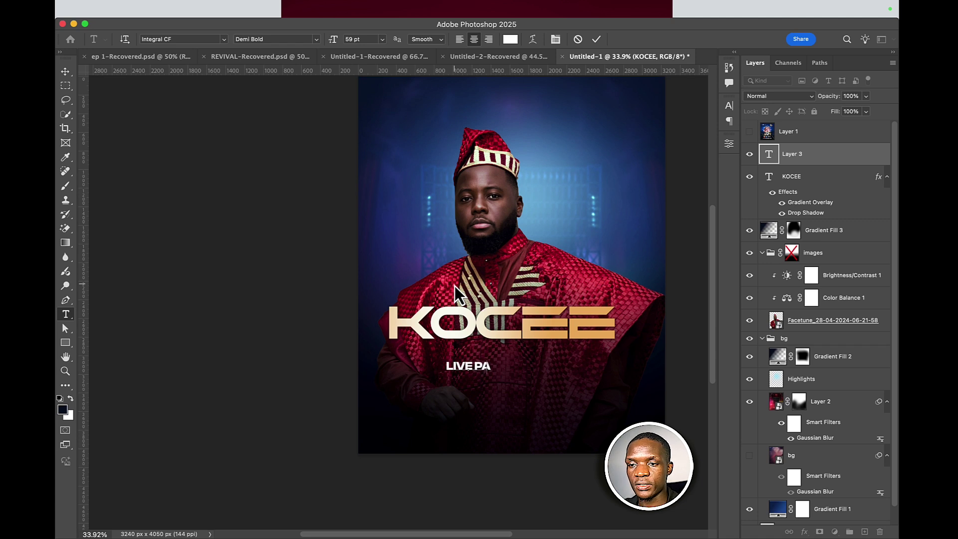
key("BackSpace")
key("BackSpace")
key("BackSpace")
type("PARIS")
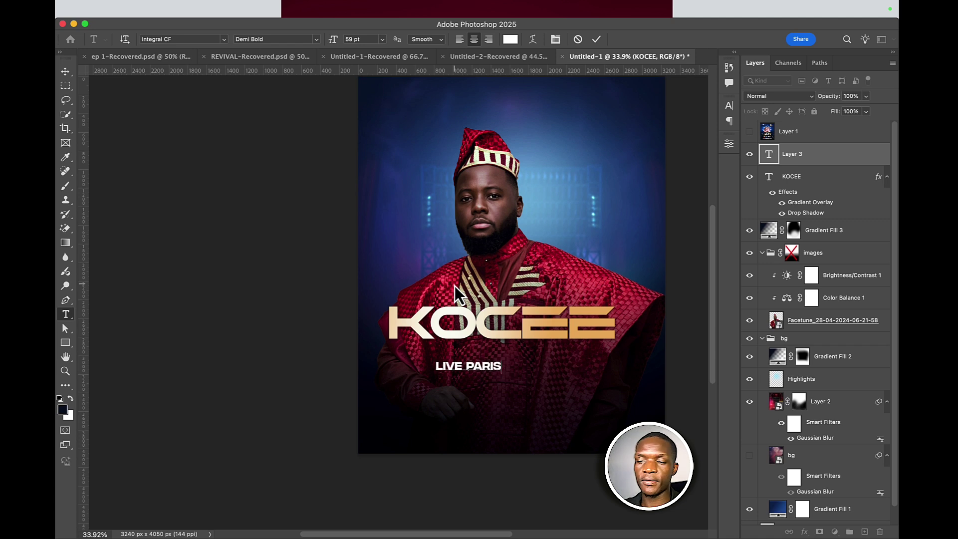
- Commit the LIVE PARIS edit and set the subtitle's tracking to 200
left_click(592, 43)
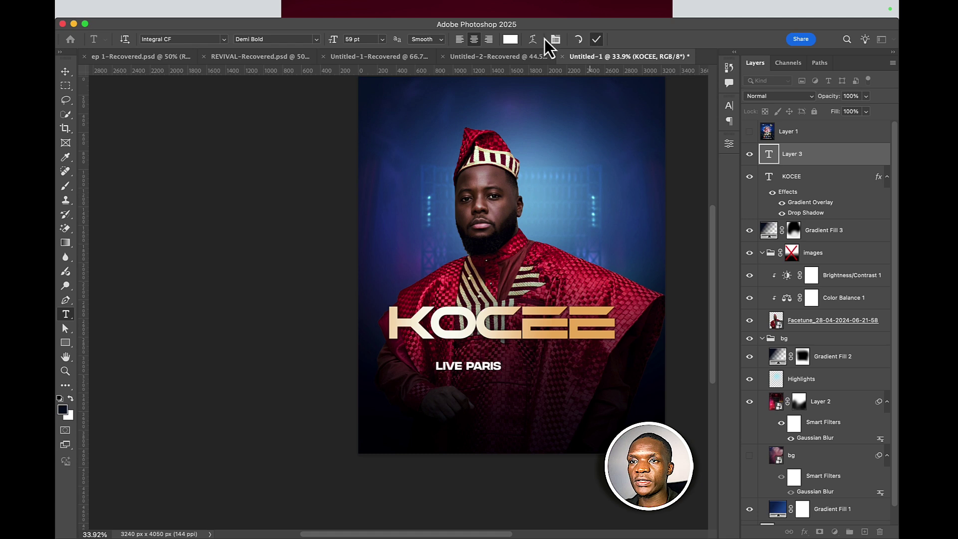
key("super+t")
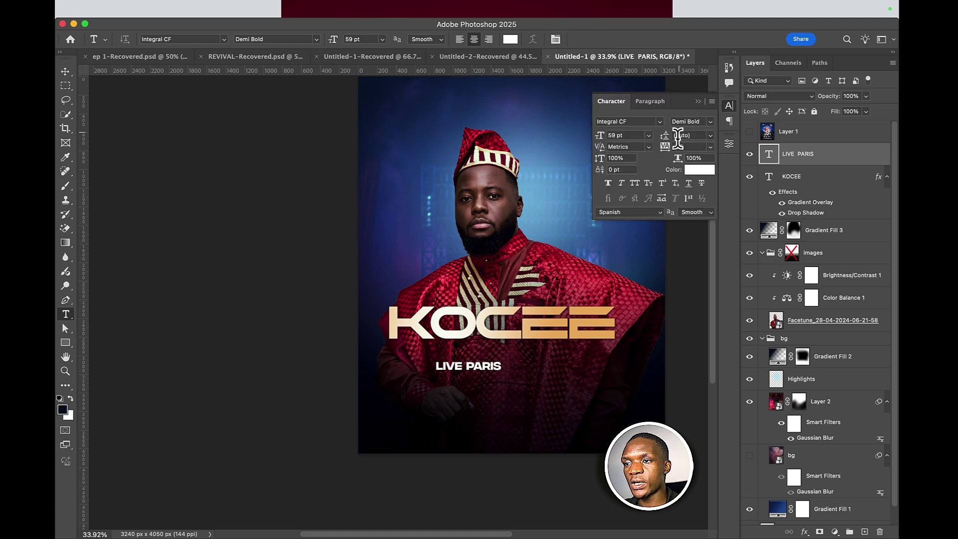
left_click(710, 147)
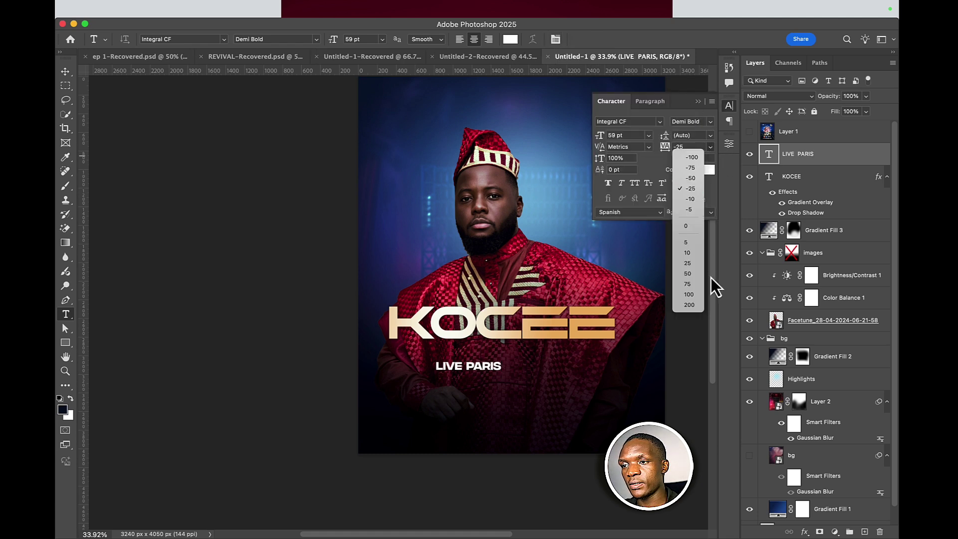
left_click(688, 304)
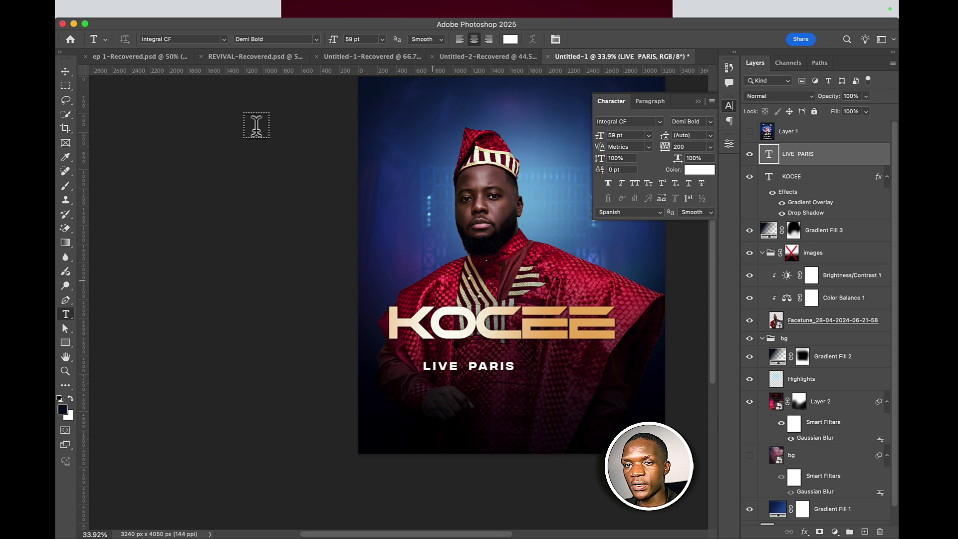
- Retype the subtitle line as LIVE CONCERT
left_click(65, 71)
left_click(444, 324)
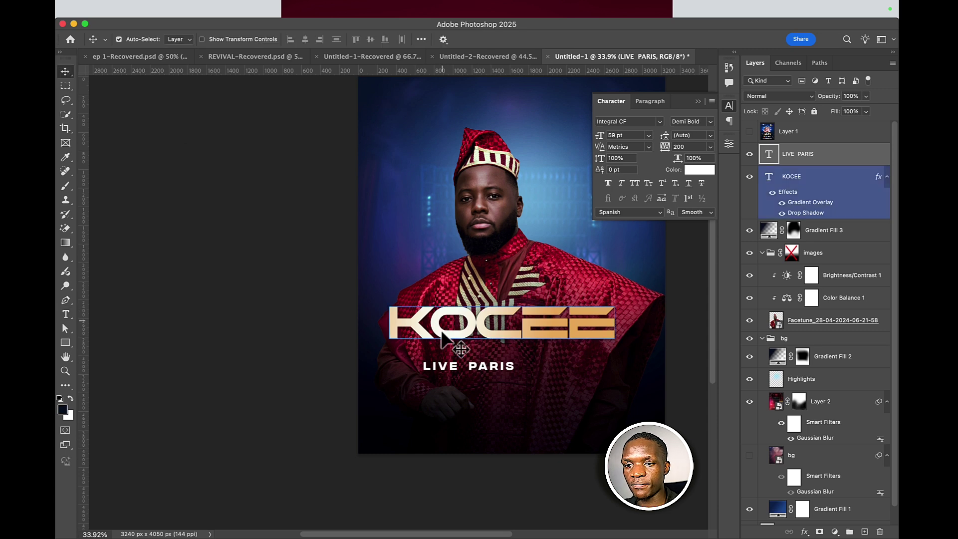
left_click(459, 369)
double_click(459, 369)
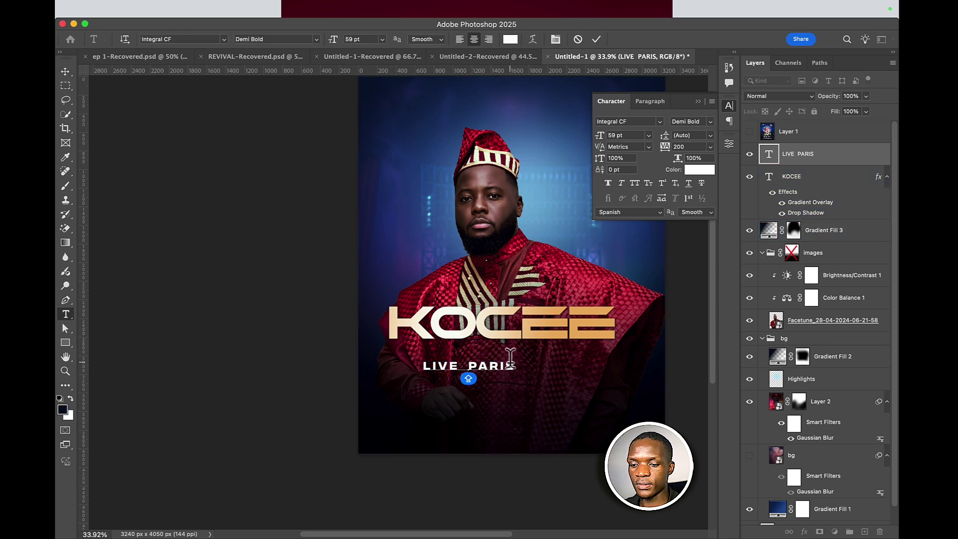
type("IN")
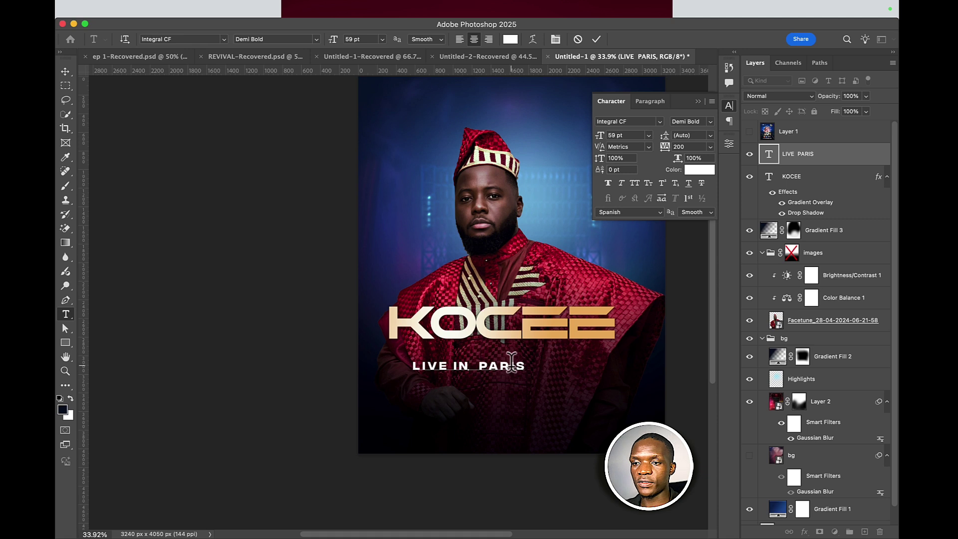
key("super+a")
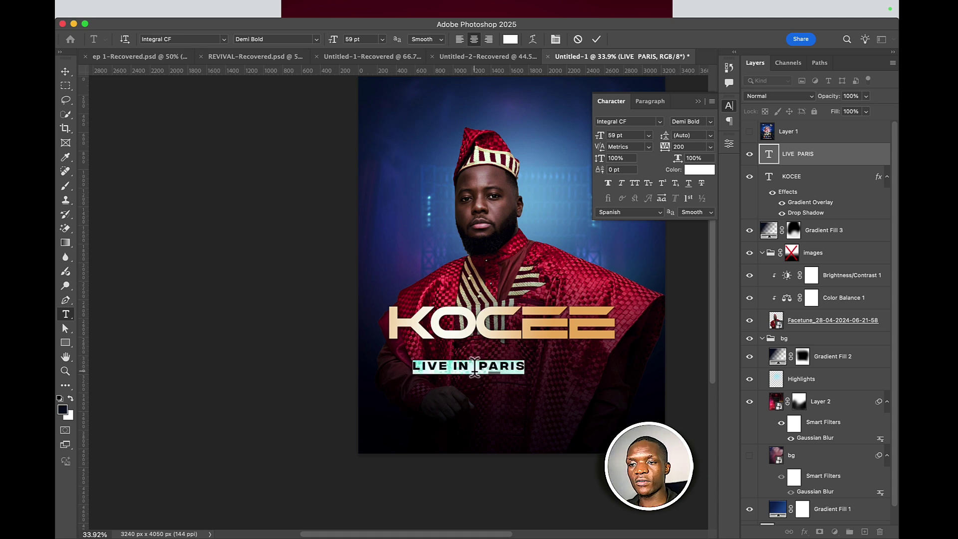
type("LIVE CONCERT")
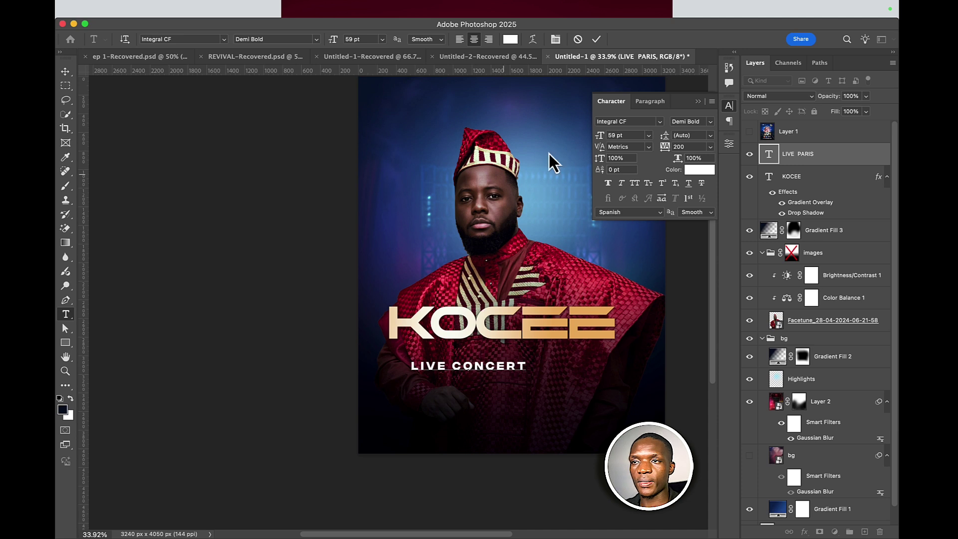
left_click(595, 40)
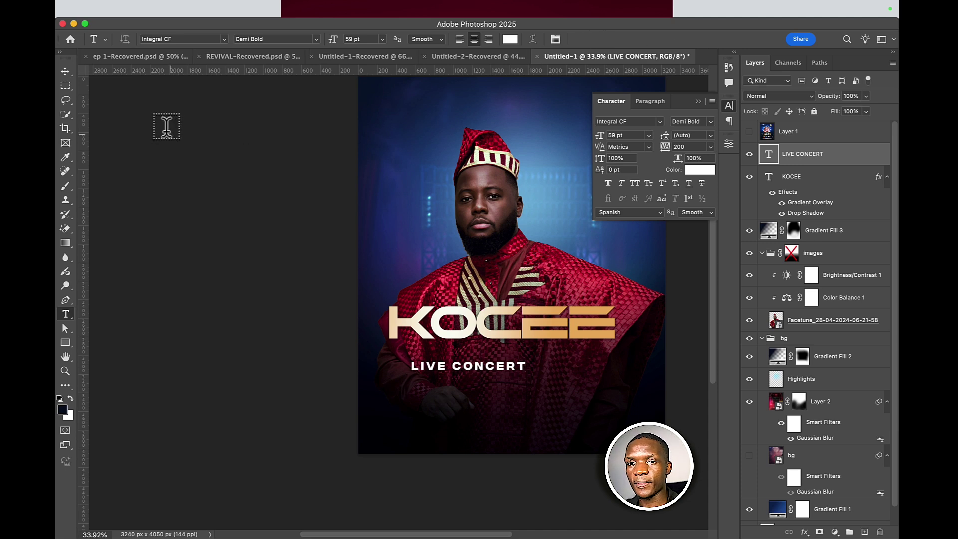
- Centre LIVE CONCERT just under KOCEE and widen its tracking to 820
left_click(66, 72)
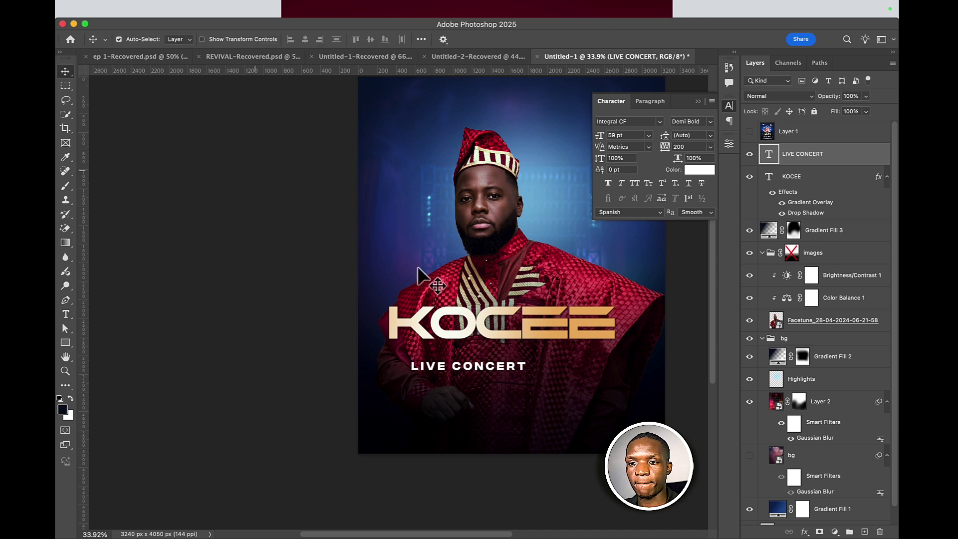
double_click(472, 372)
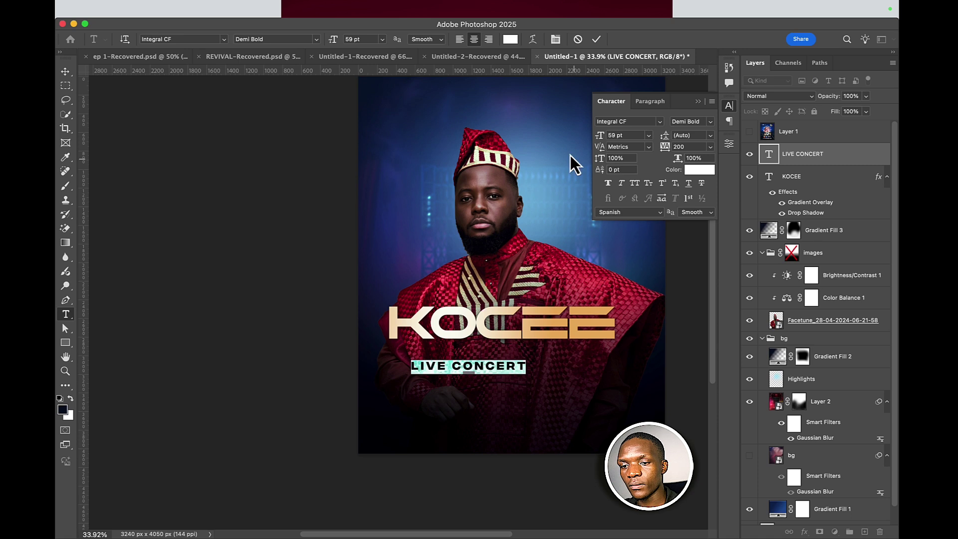
key("Escape")
key("v")
left_click_drag(483, 357, 504, 370)
left_click(507, 352)
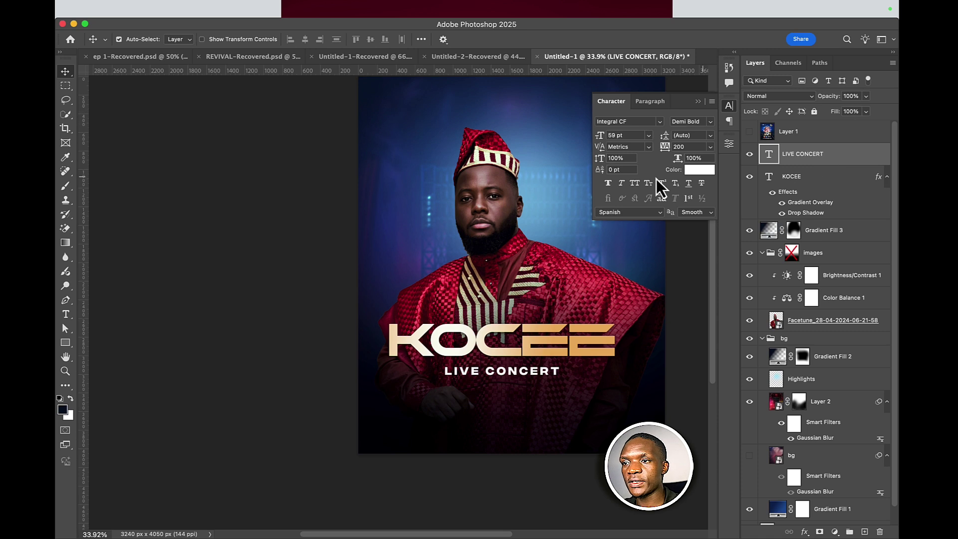
left_click_drag(664, 159, 671, 152)
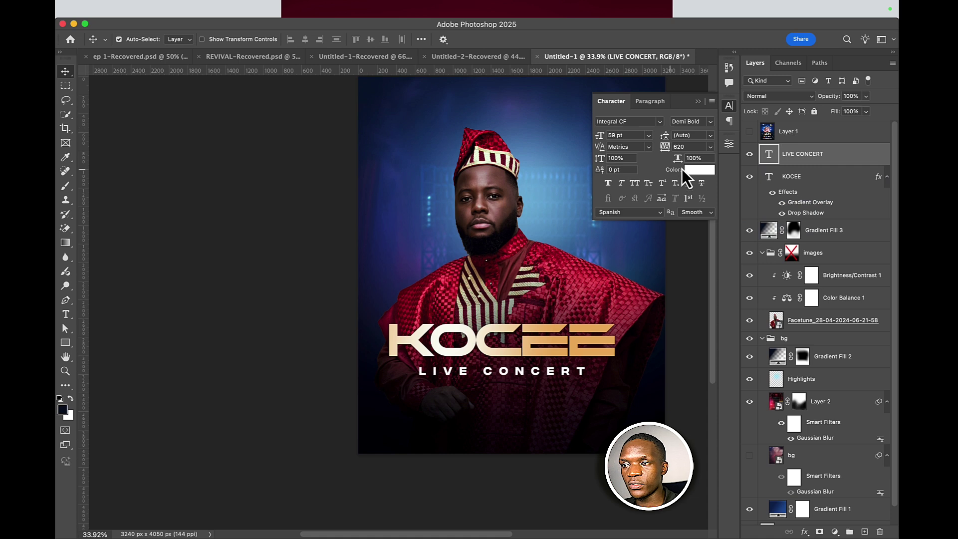
- Colour LIVE CONCERT cream, sampled from the KOCEE title
left_click(700, 170)
left_click(497, 322)
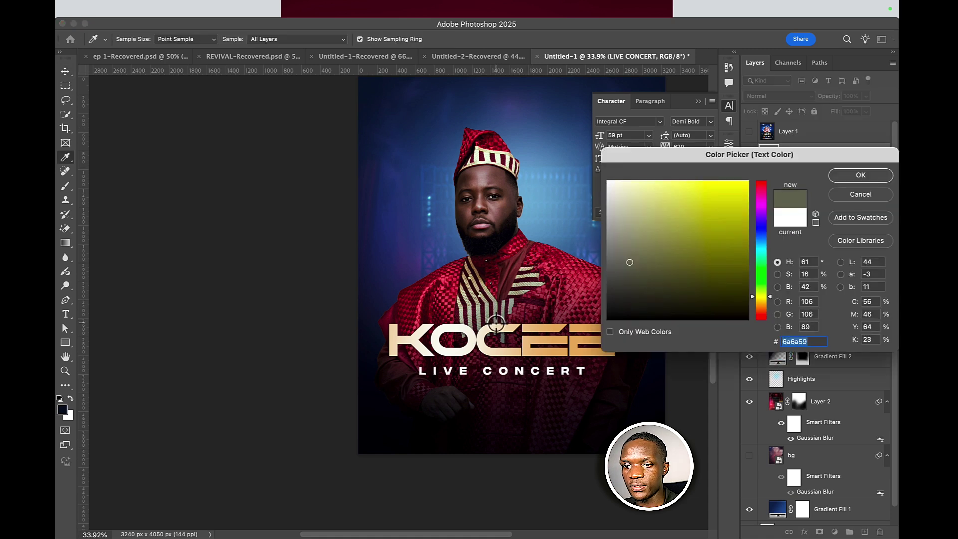
left_click(493, 328)
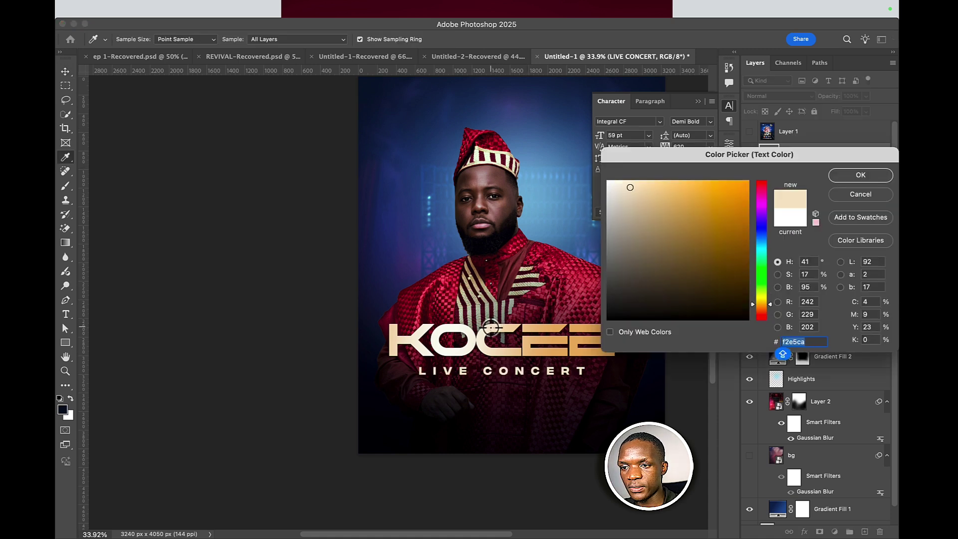
left_click(846, 182)
- Select the KOCEE title and LIVE CONCERT layers together
key("v")
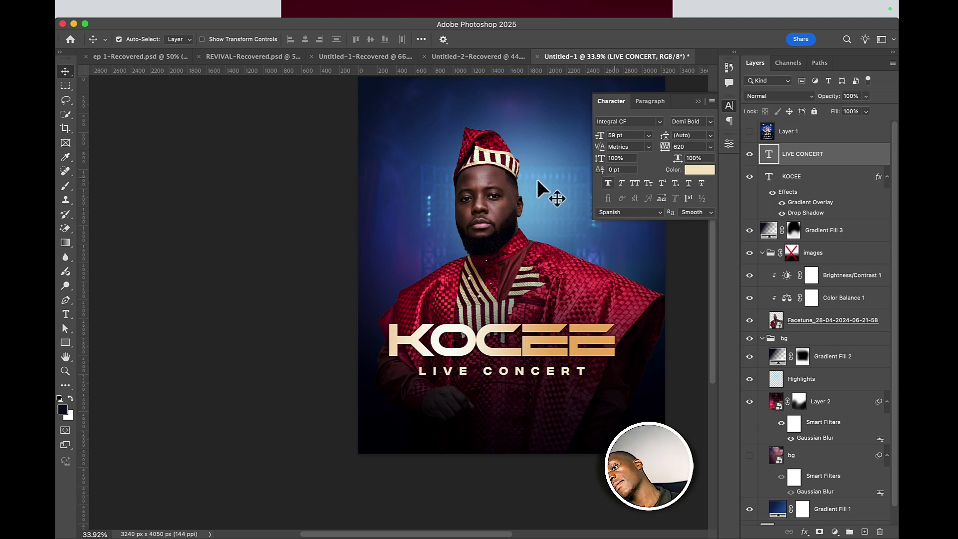
left_click(469, 192)
left_click(449, 305)
left_click(483, 326)
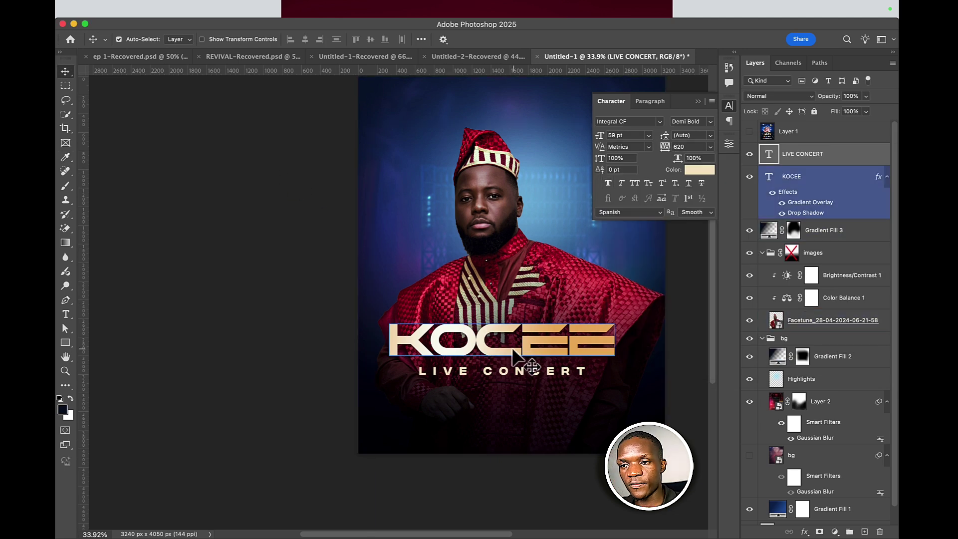
left_click(512, 370, "shift")
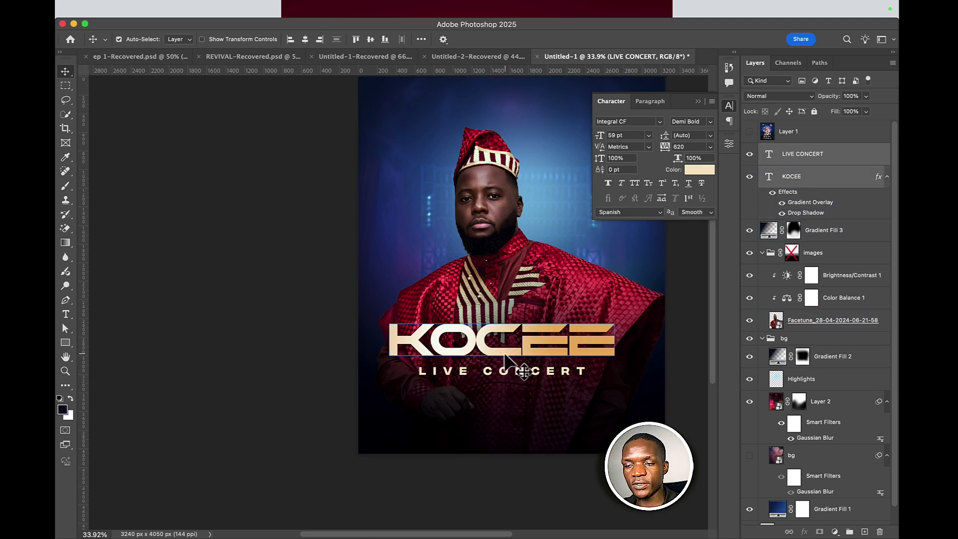
left_click(305, 40)
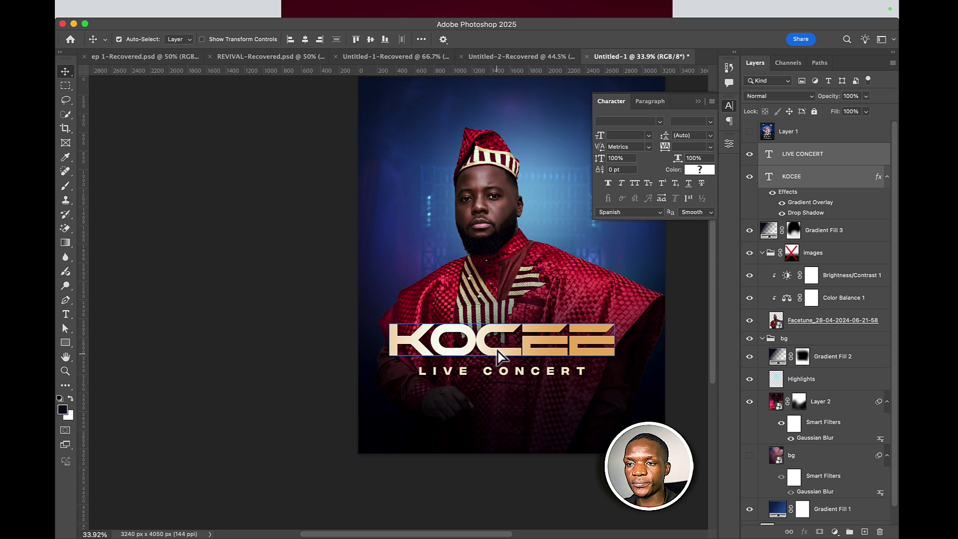
- Alt-drag a copy of the LIVE CONCERT line to sit just below the original
scroll(513, 316, "down", 3)
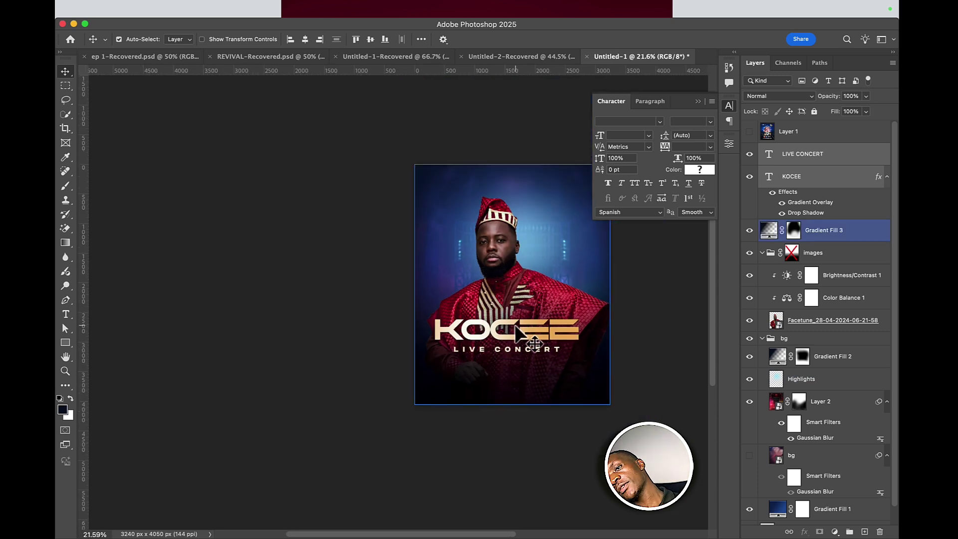
scroll(479, 294, "up", 3)
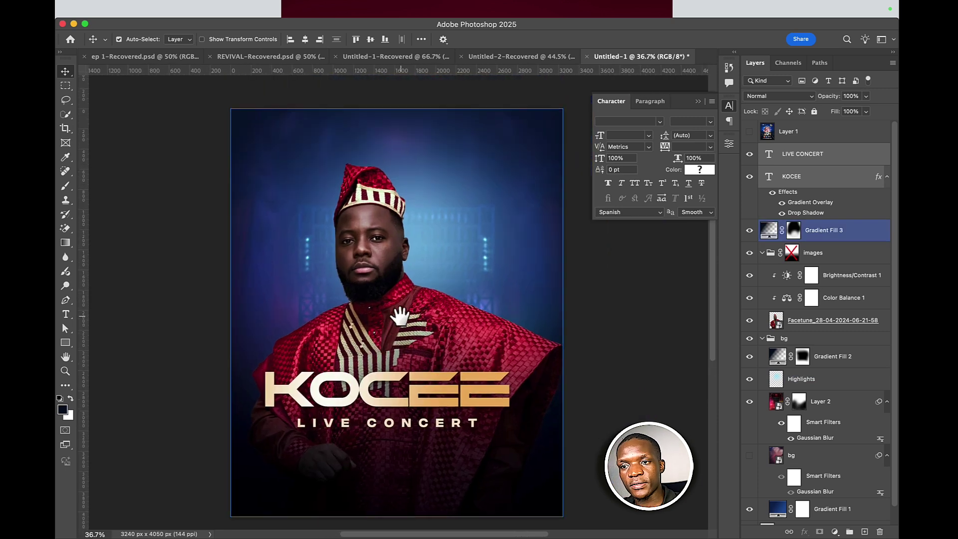
scroll(464, 272, "up", 5)
scroll(464, 272, "right", 3)
scroll(394, 287, "up", 3)
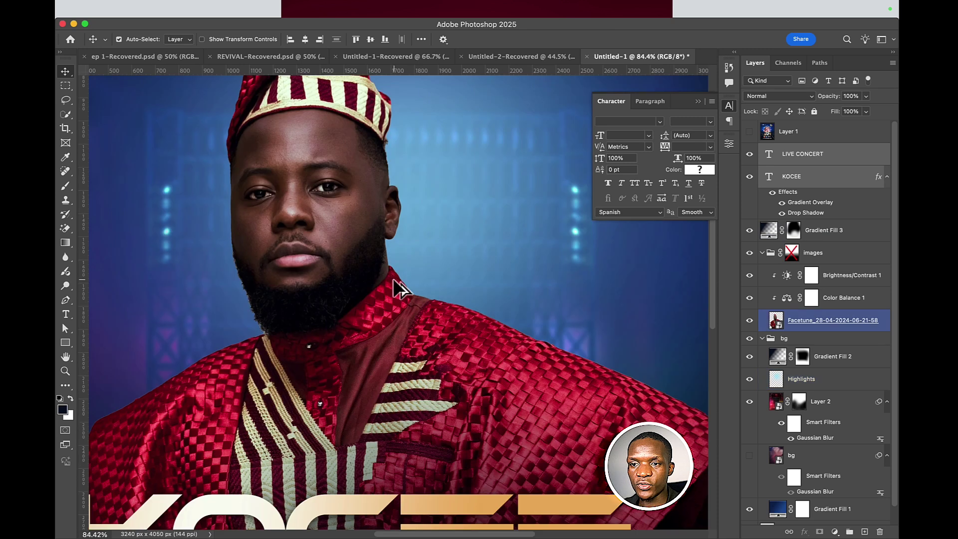
scroll(394, 287, "down", 4)
left_click_drag(374, 337, 439, 248)
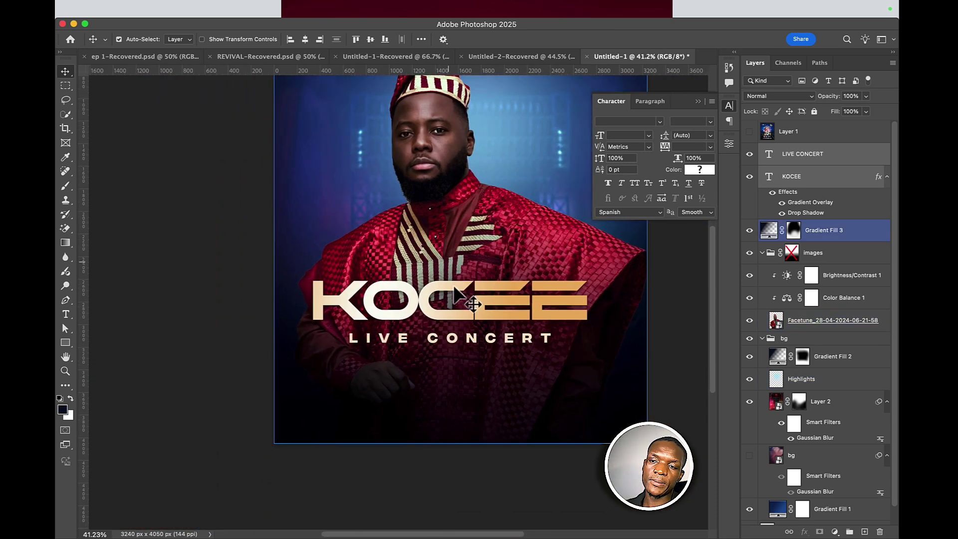
left_click(452, 341)
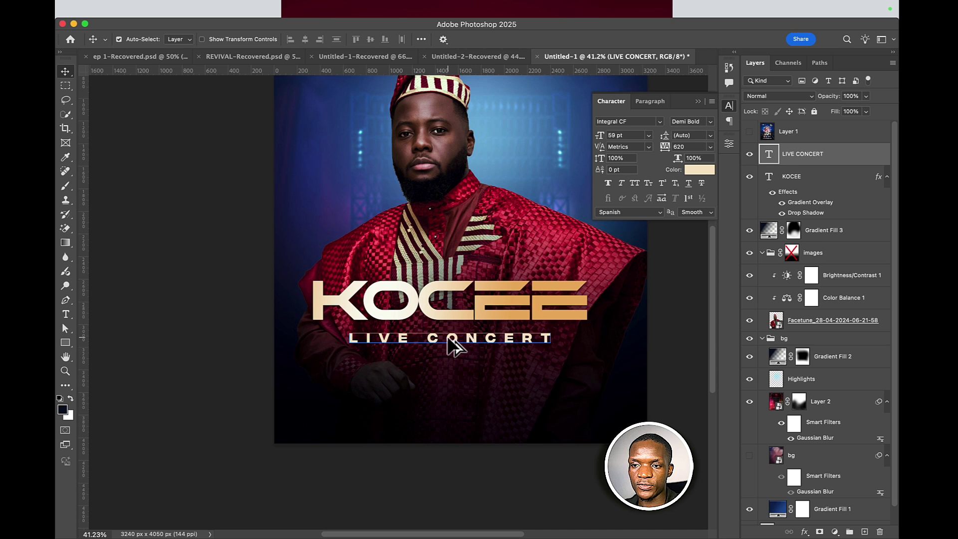
left_click_drag(448, 337, 471, 369)
- Retype the duplicated LIVE CONCERT line as the date 7TH MAY
double_click(471, 365)
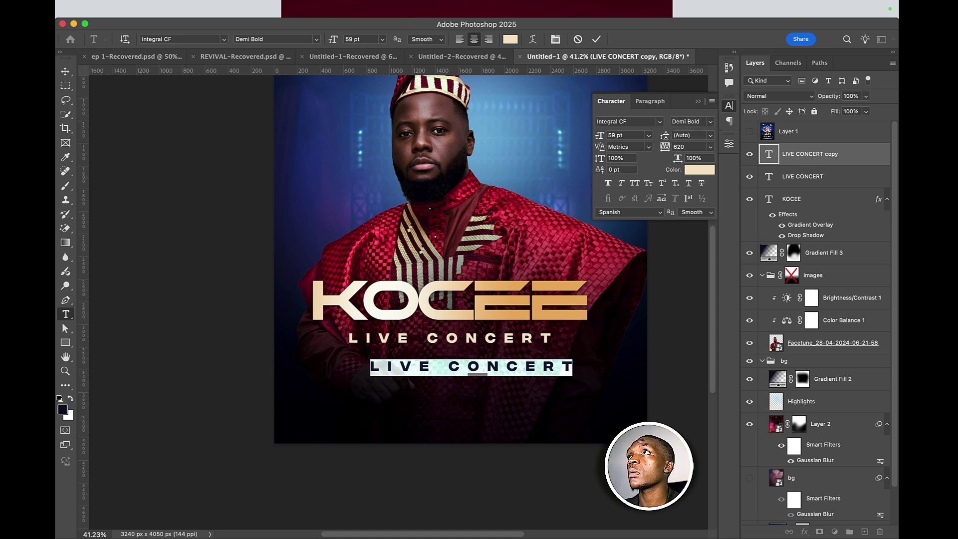
key("Escape")
key("v")
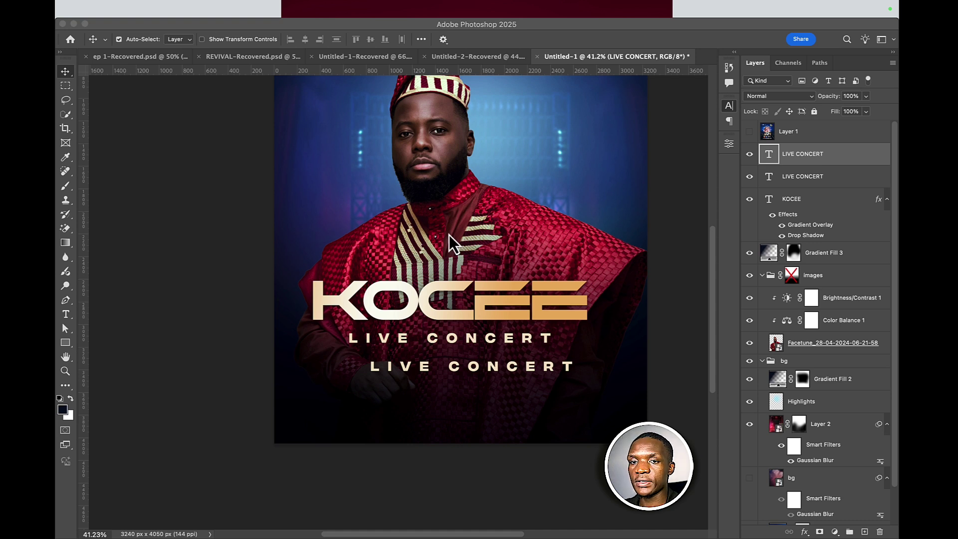
double_click(547, 370)
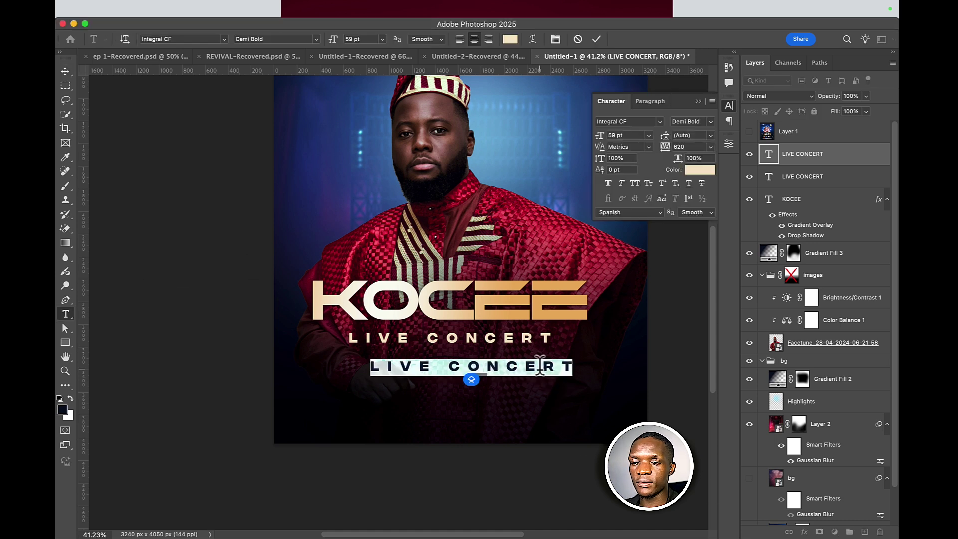
type("1")
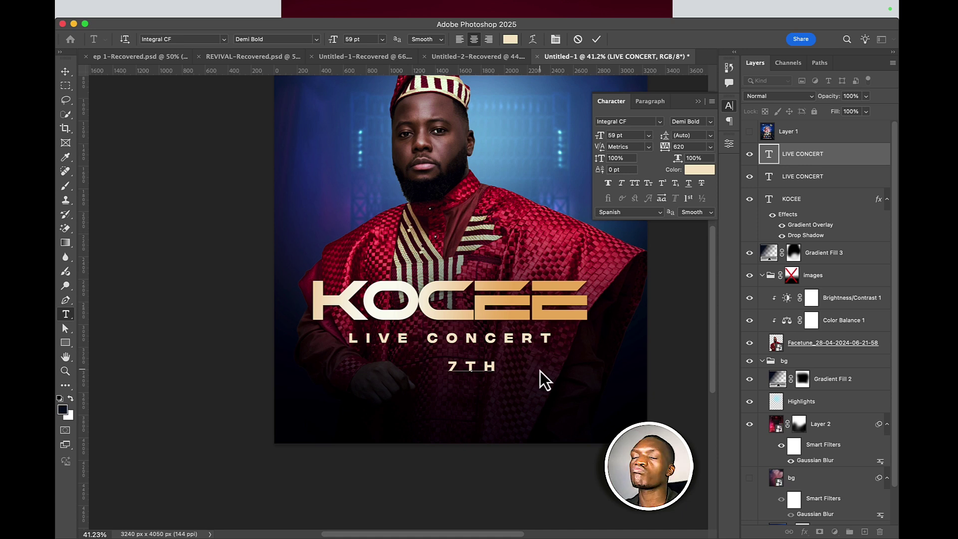
type("MAY")
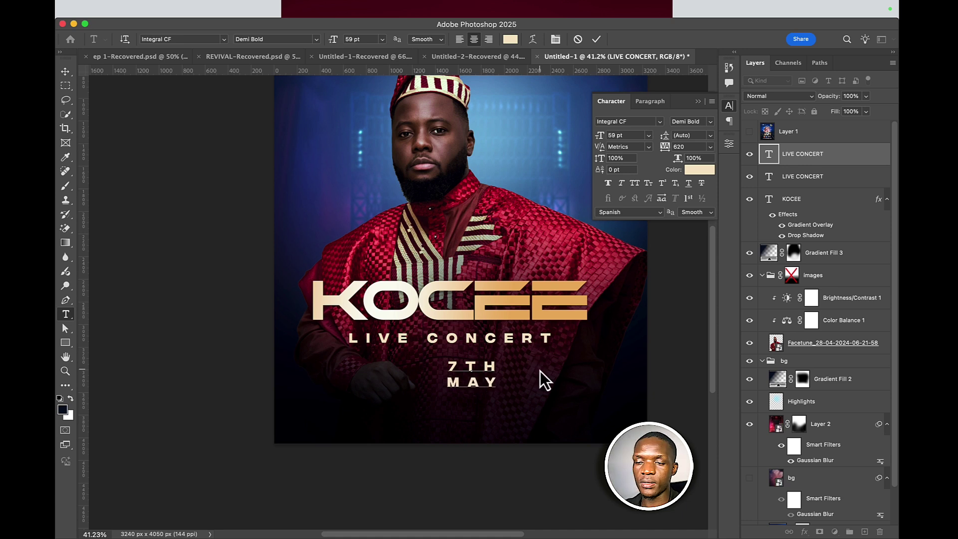
left_click(597, 39)
key("v")
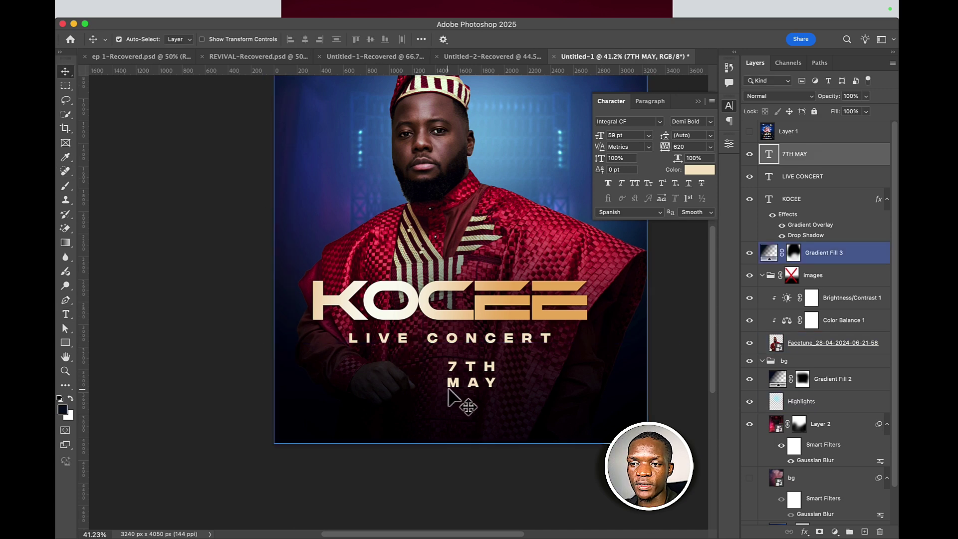
- Move the date to the lower left and make a copy below it reading 2025
left_click_drag(464, 378, 345, 406)
double_click(345, 407)
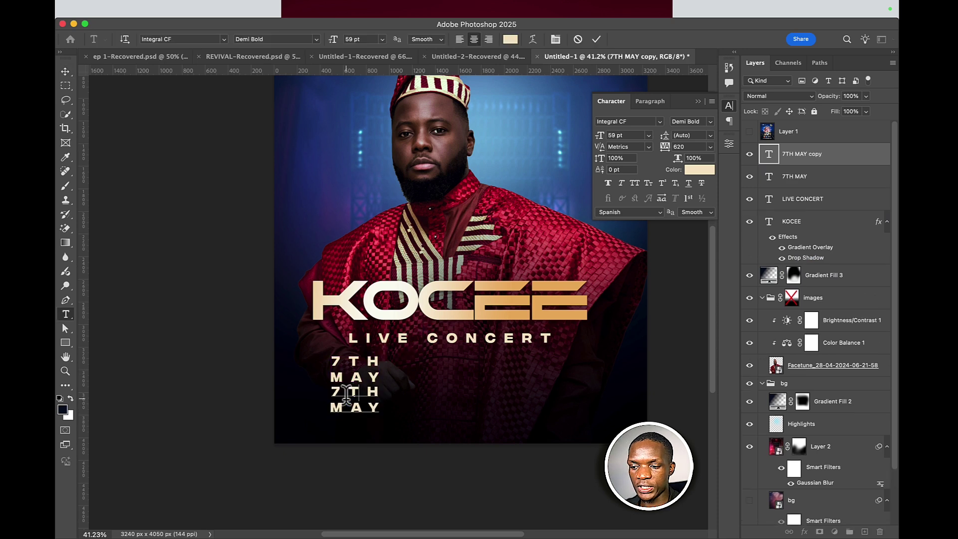
type("2025")
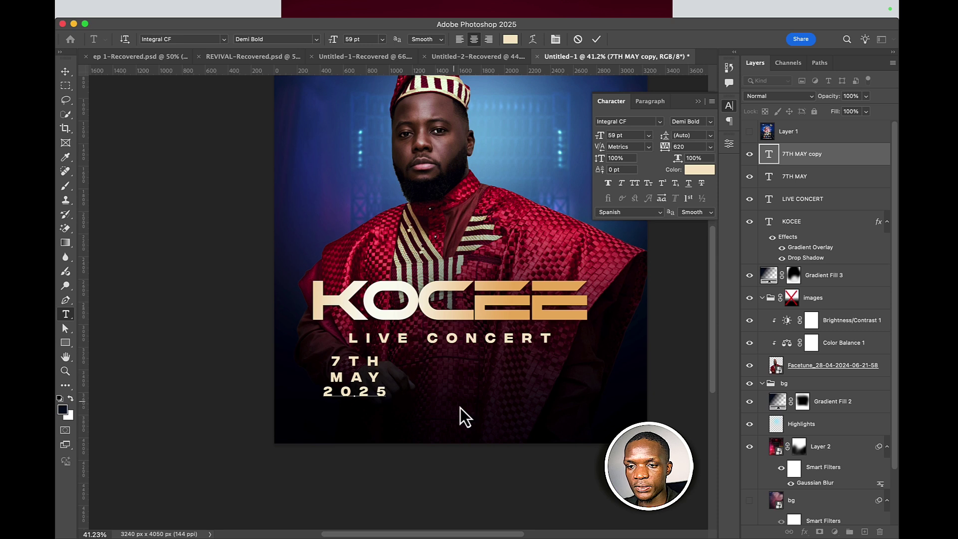
key("Escape")
key("v")
- Set the 2025 tracking to 0 and the 7TH MAY tracking to 200
double_click(380, 390)
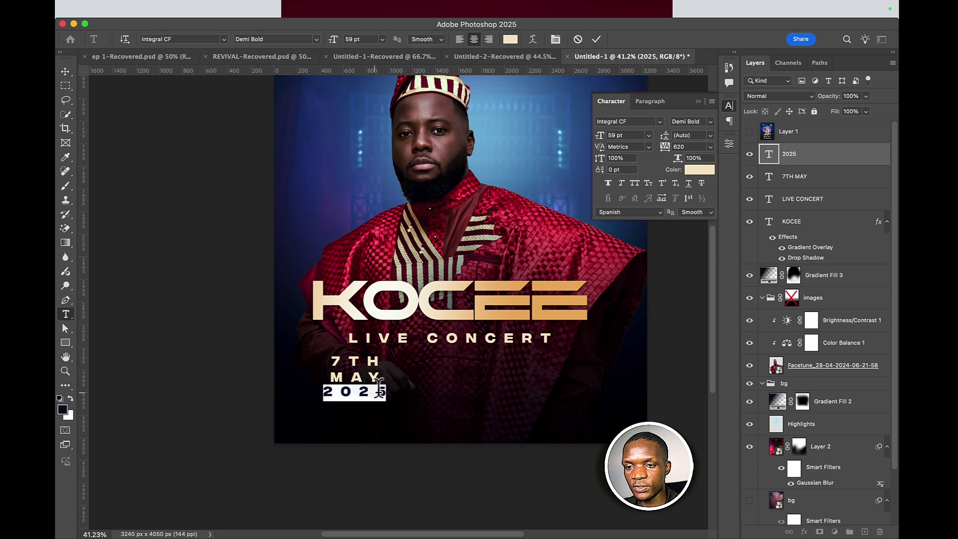
left_click(711, 147)
left_click(680, 225)
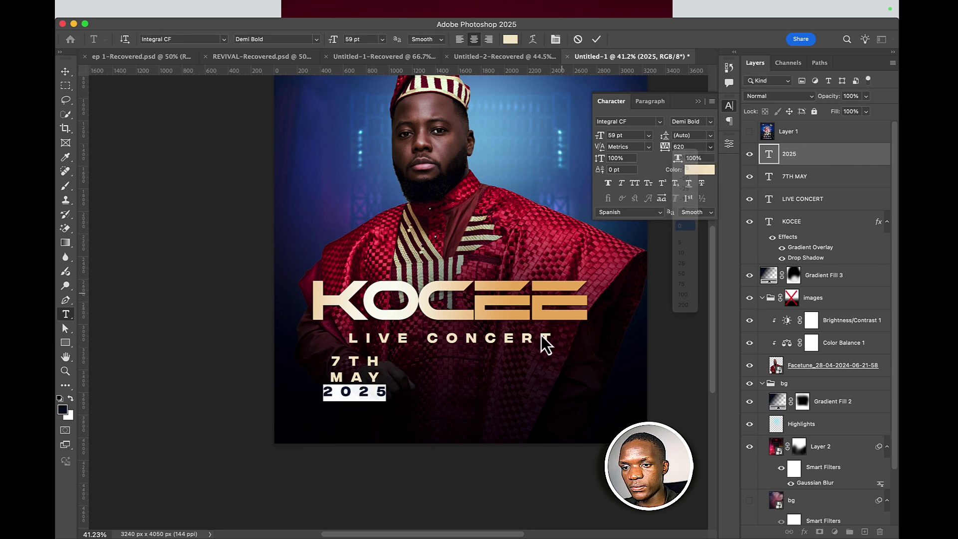
key("Escape")
key("v")
left_click(428, 398)
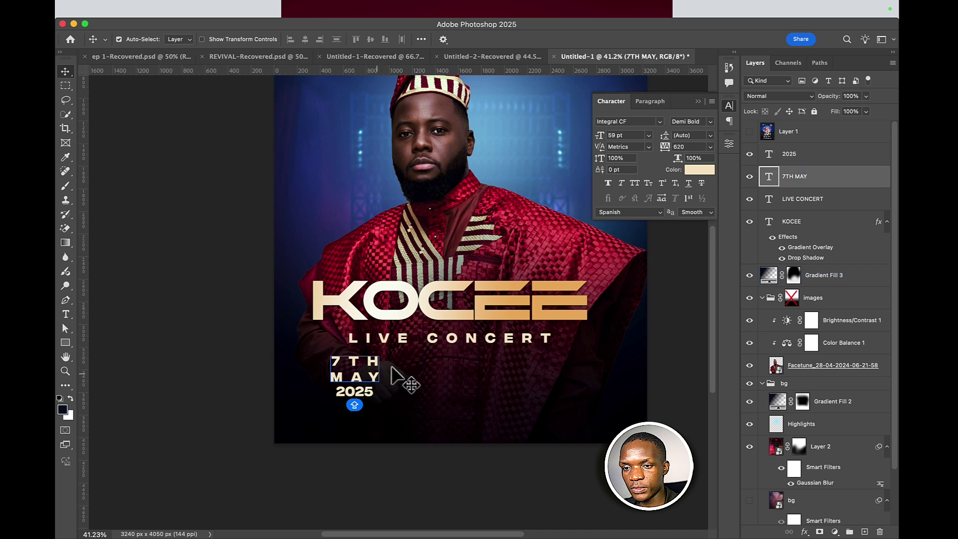
left_click(360, 393)
left_click(354, 399)
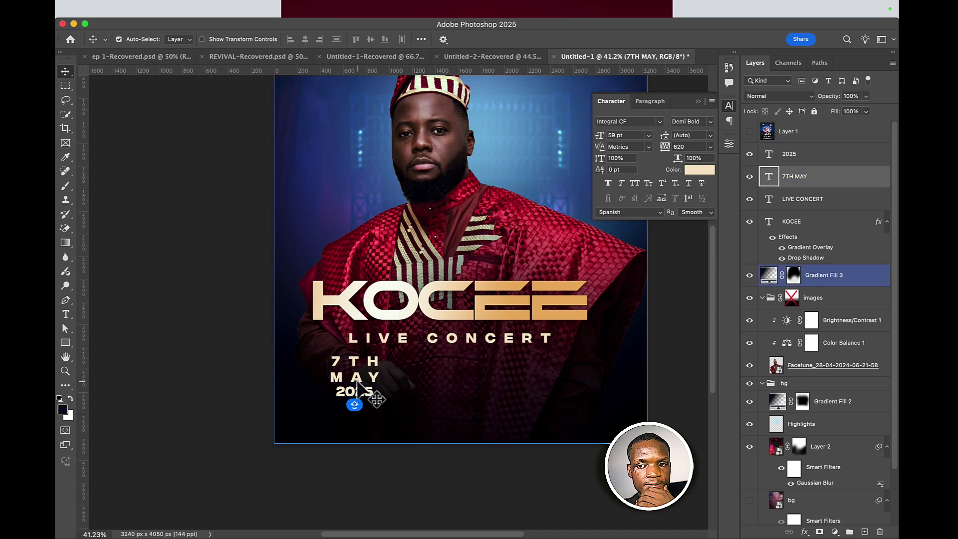
left_click(711, 147)
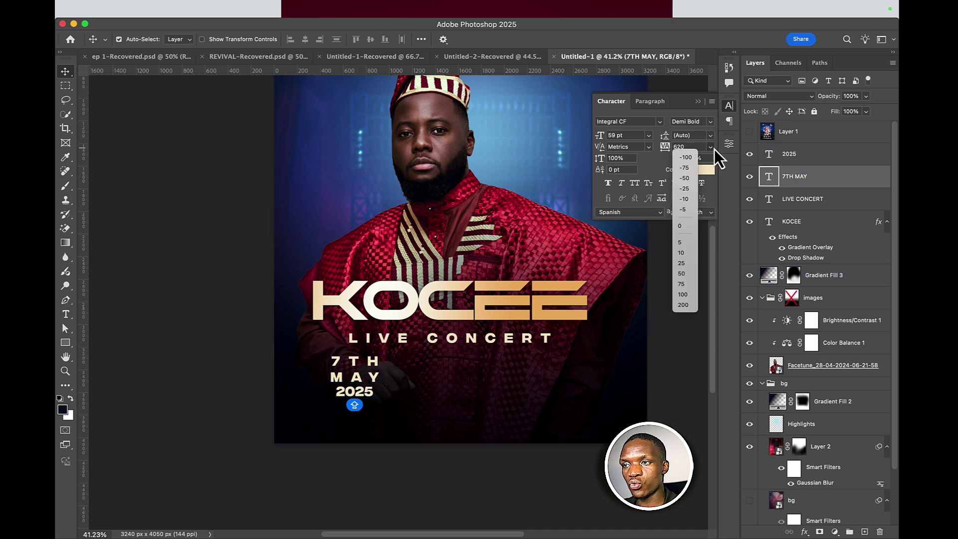
left_click(685, 305)
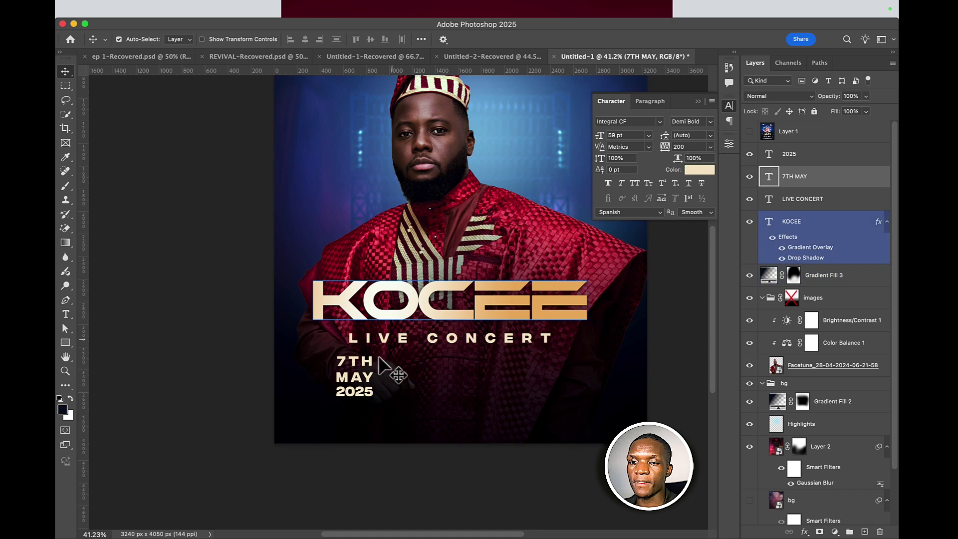
- Move 7TH MAY further left and tighten its leading to 66 pt
left_click_drag(353, 378, 314, 397)
left_click(342, 397)
left_click(327, 372)
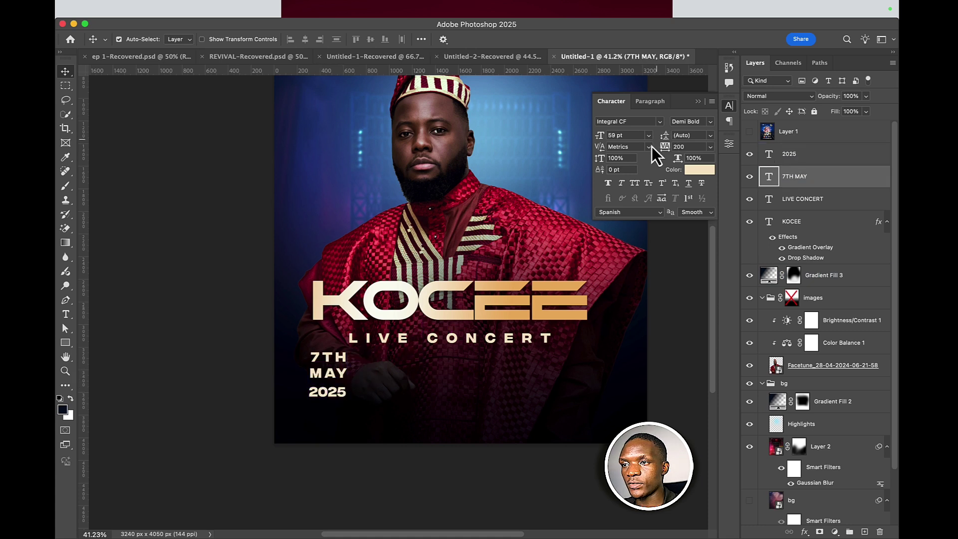
left_click_drag(663, 142, 673, 144)
- Align 2025 just under MAY, then Alt-drag a copy of the date block to the right
left_click(329, 396)
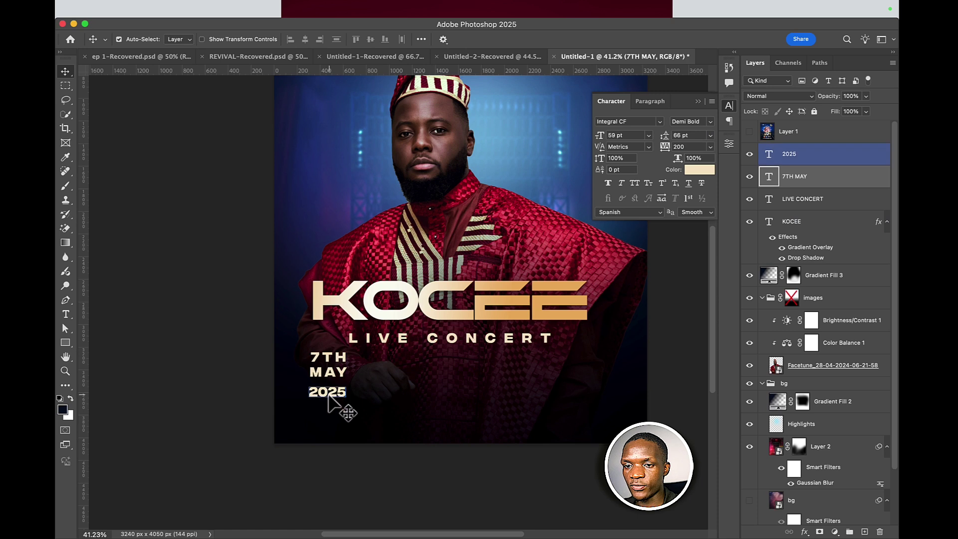
left_click_drag(328, 395, 330, 386)
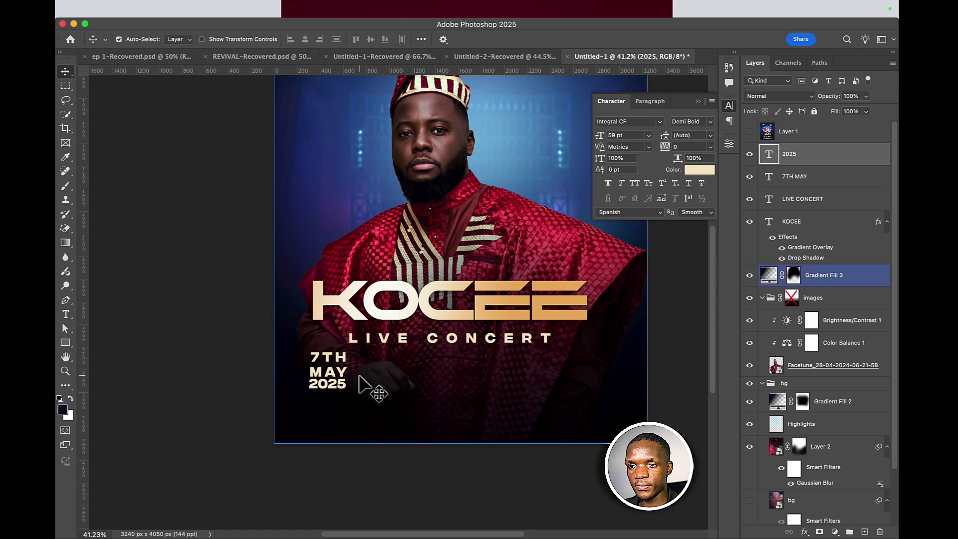
key("shift+Down")
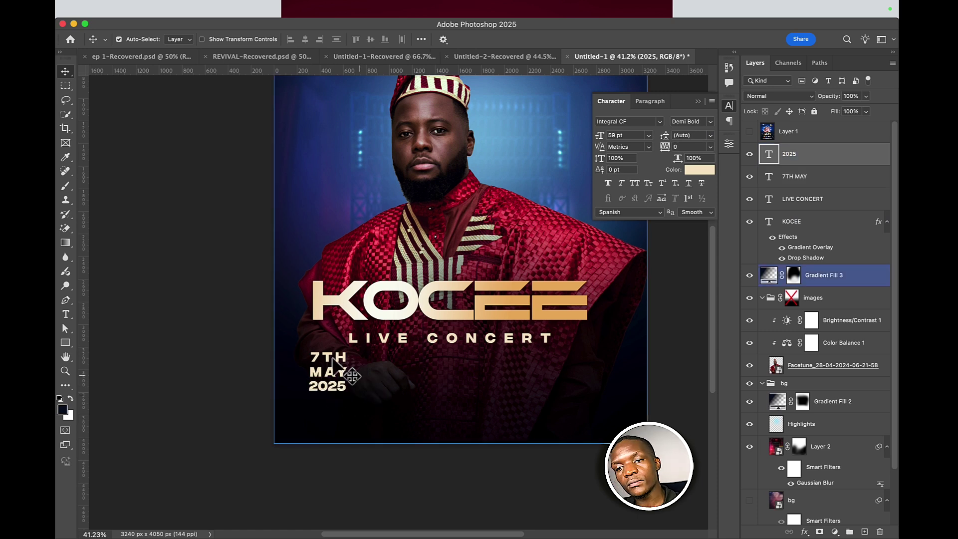
key("shift+Down")
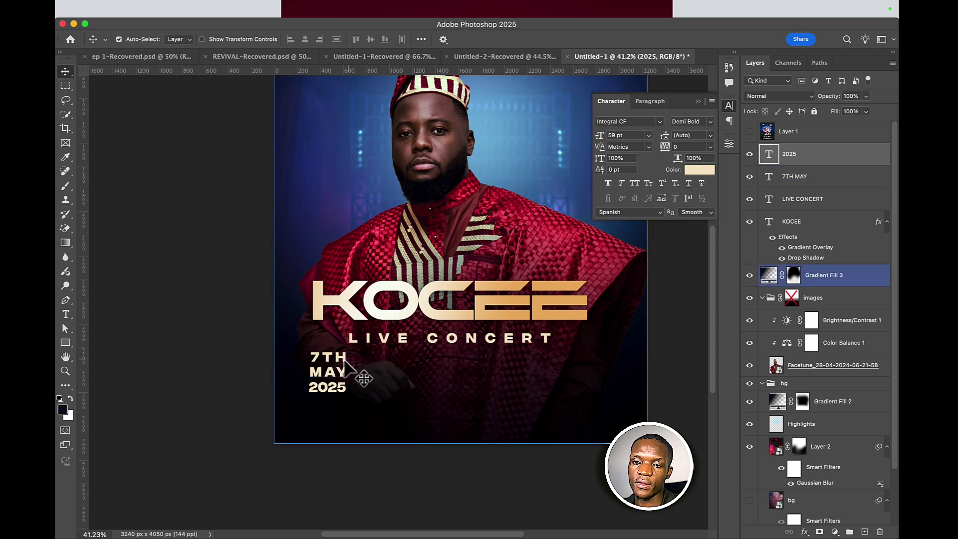
left_click(344, 361, "shift")
left_click_drag(352, 387, 420, 400)
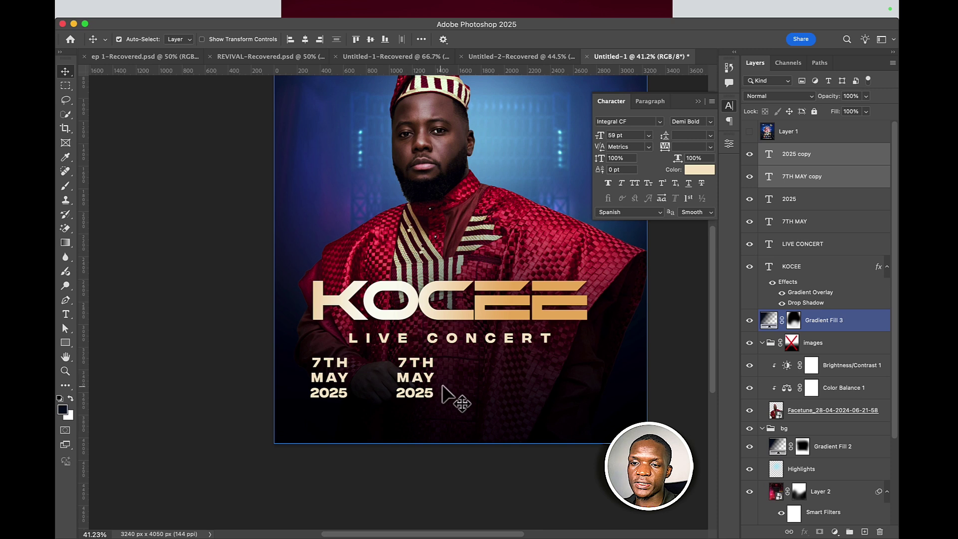
- Overwrite the copied 7TH MAY text with LOCATIO, trimming it back to L
left_click(464, 395)
double_click(421, 382)
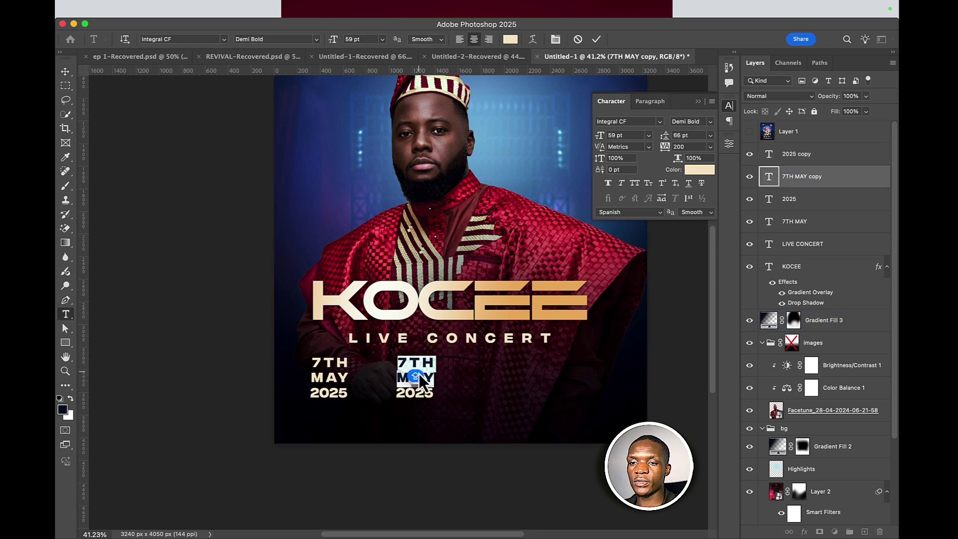
type("LOCATIO")
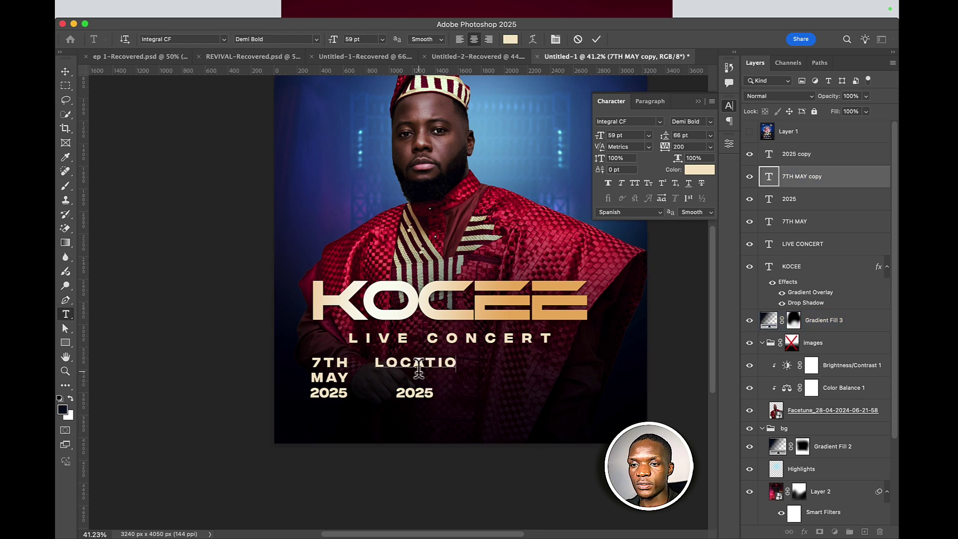
key("BackSpace")
key("BackSpace")
key("BackSpace")
key("BackSpace")
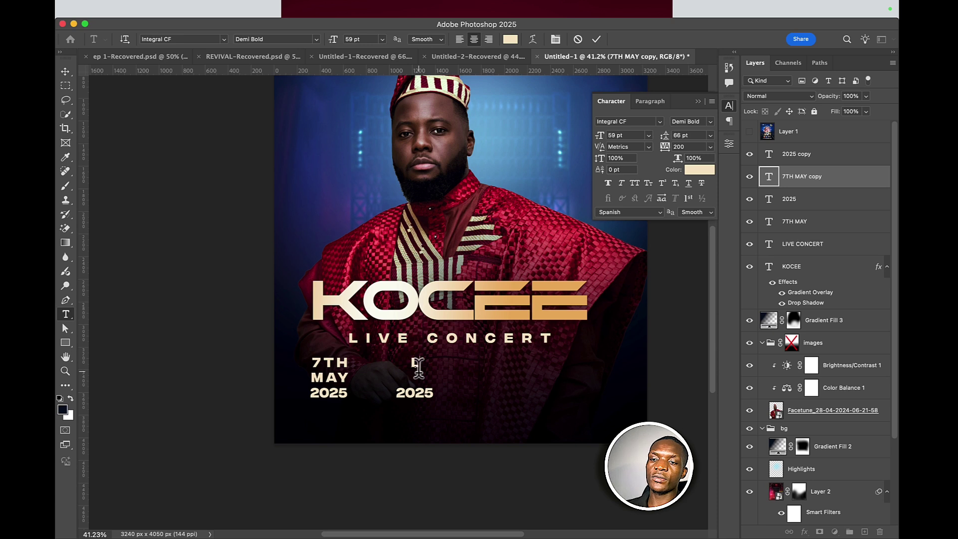
left_click(65, 73)
key("Delete")
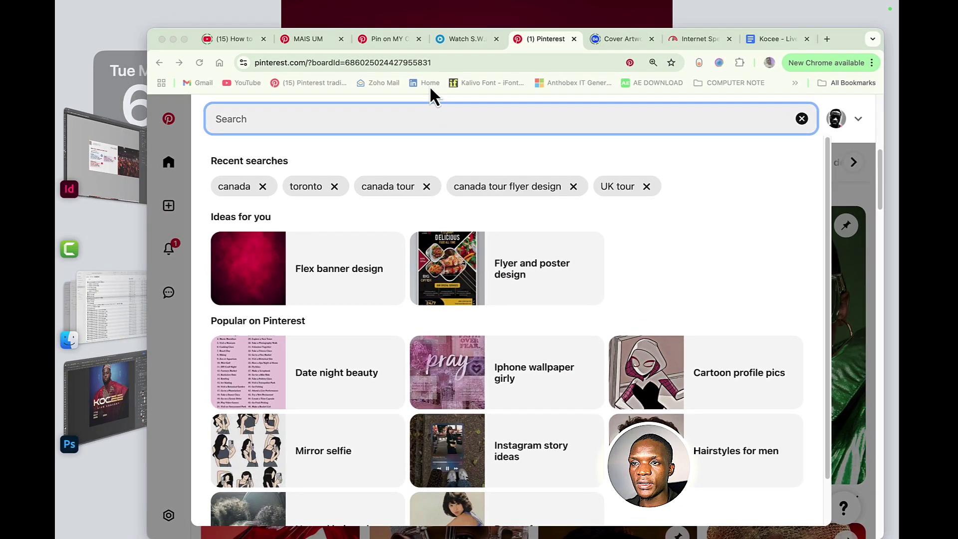
- Search images for LOCATION ICON and copy the red map-pin picture
left_click(425, 65)
type("LOCATION ICON")
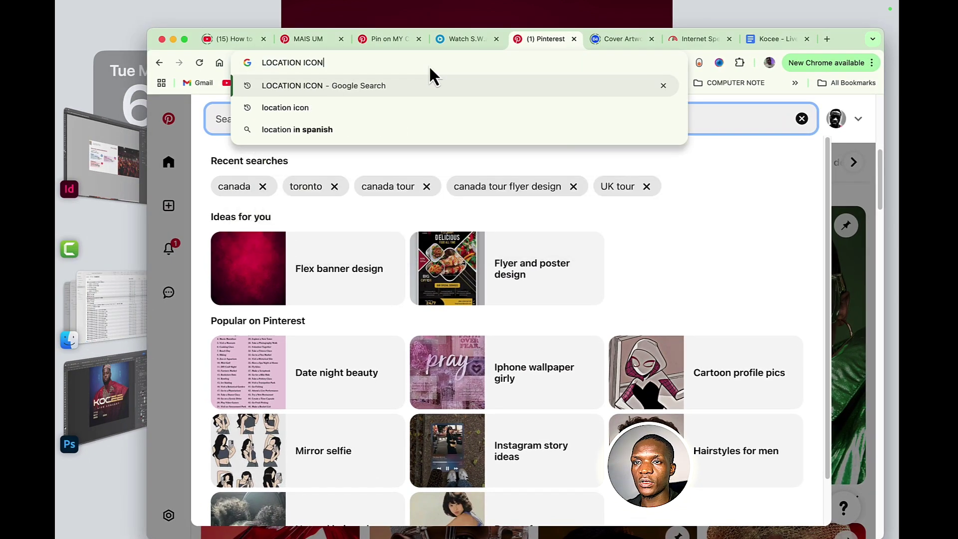
key("Return")
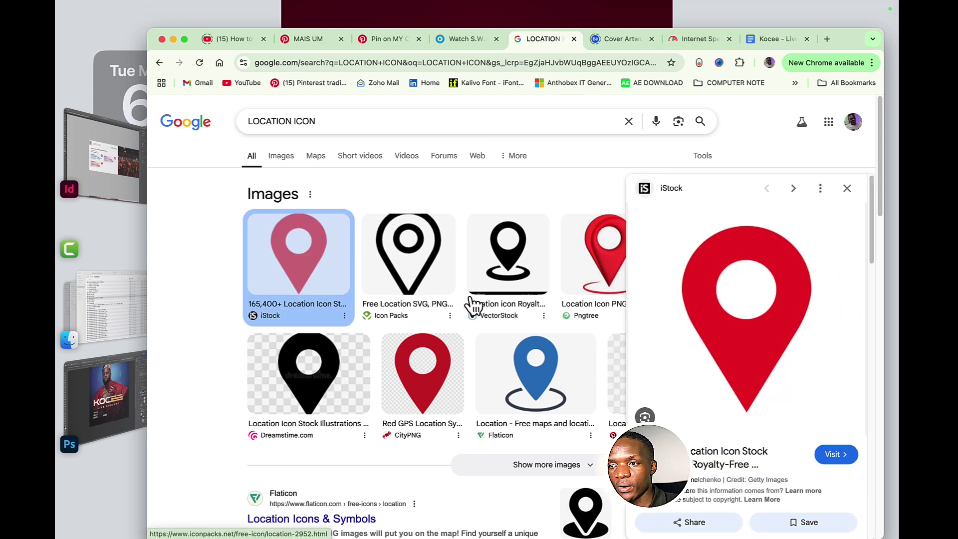
right_click(719, 306)
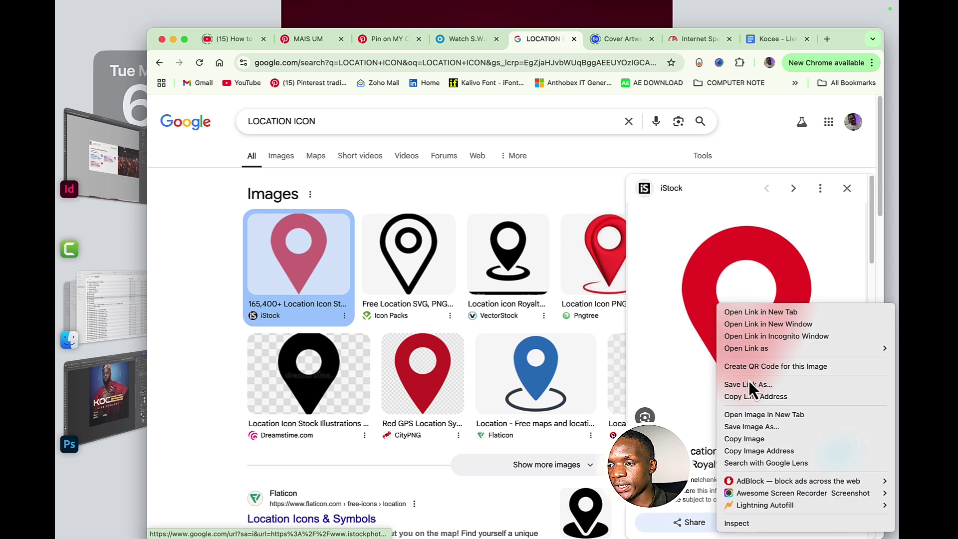
left_click(727, 440)
- Paste the red map pin into the flyer and move it below LIVE CONCERT
left_click(86, 384)
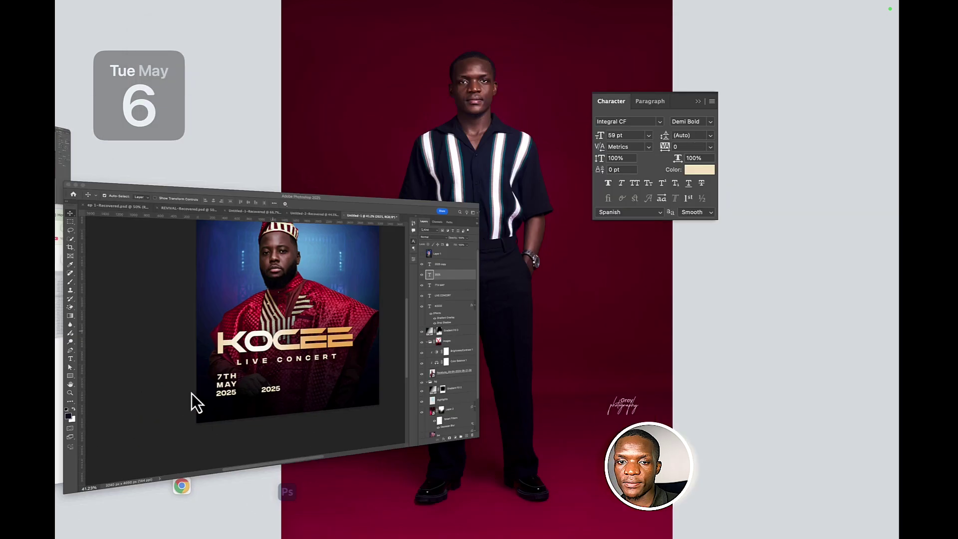
left_click(419, 394)
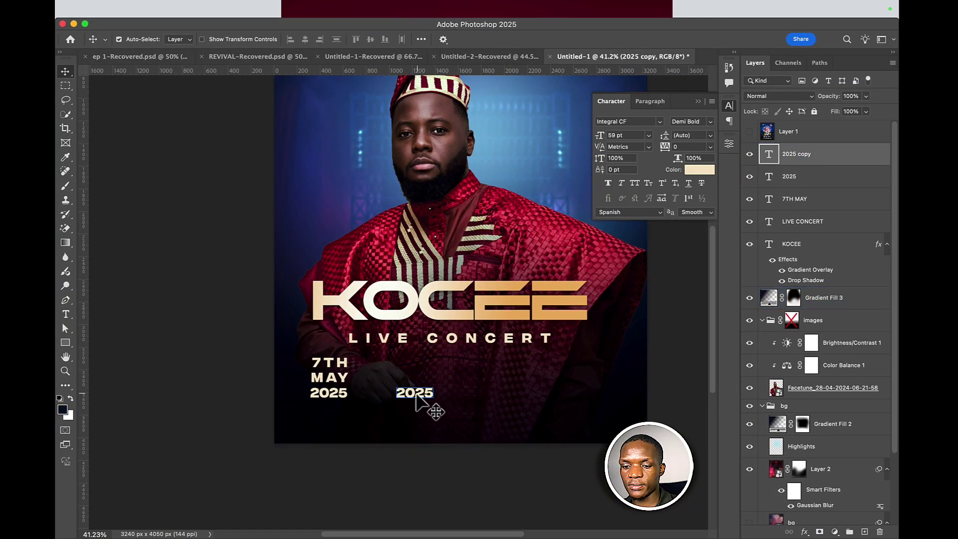
key("super+v")
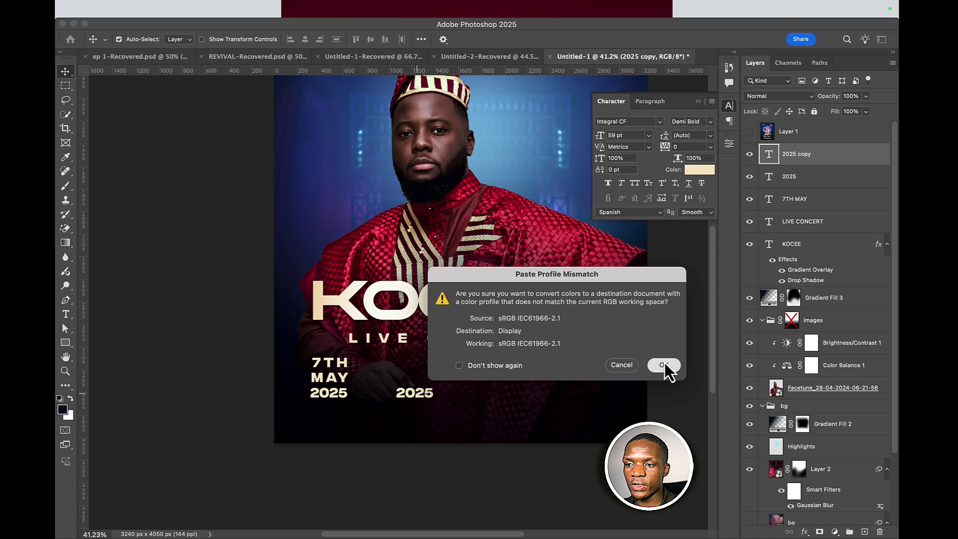
left_click(664, 365)
left_click_drag(417, 328, 410, 351)
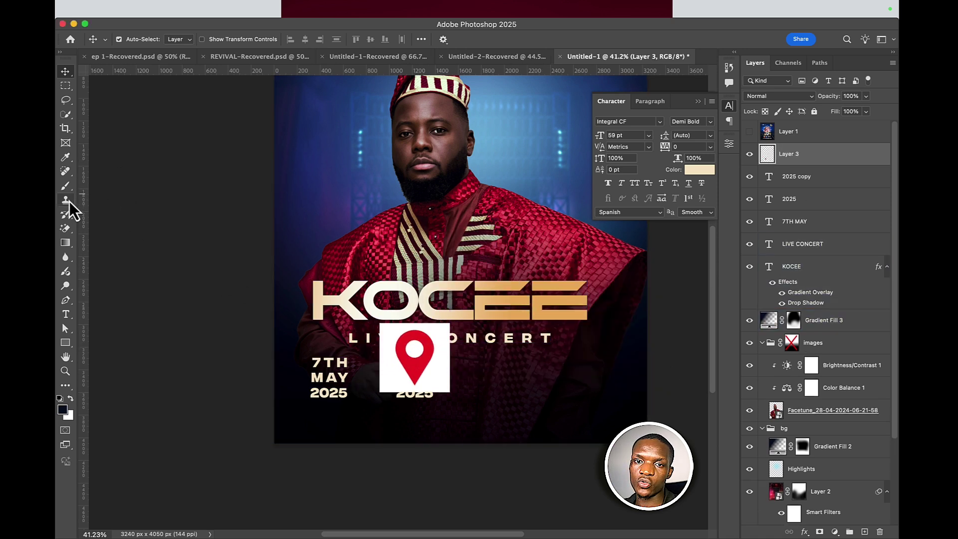
- Magic-erase the pin's white square background and its inner white circle
left_click(66, 227)
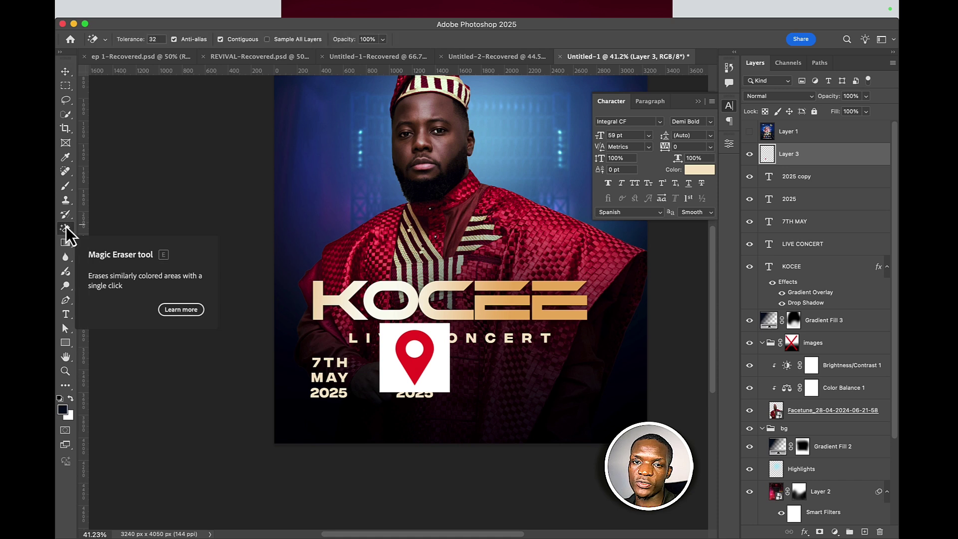
mouse_move(65, 229)
left_mouse_down()
mouse_move(122, 239)
mouse_move(119, 247)
left_mouse_up()
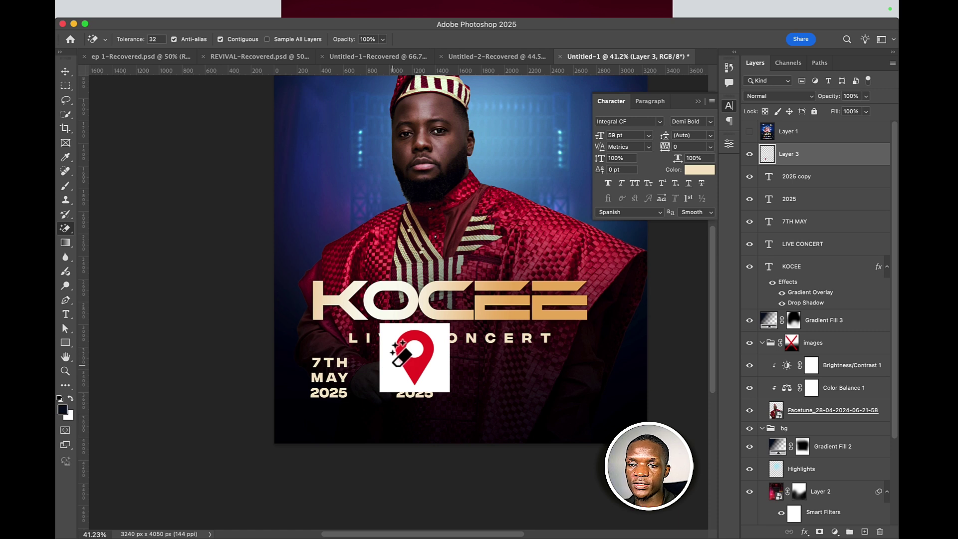
left_click(393, 342)
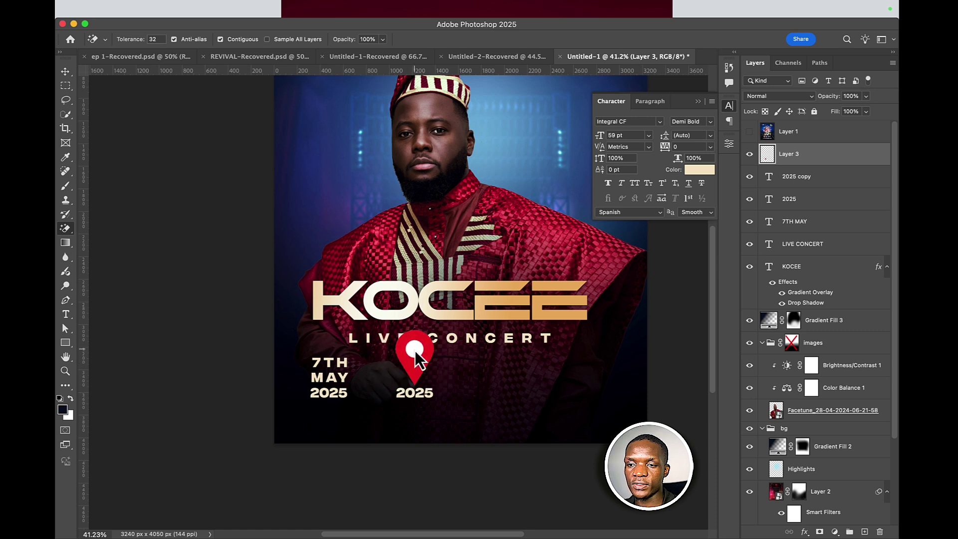
left_click(415, 351)
- Convert the pin layer to a smart object and name it location
left_click(65, 71)
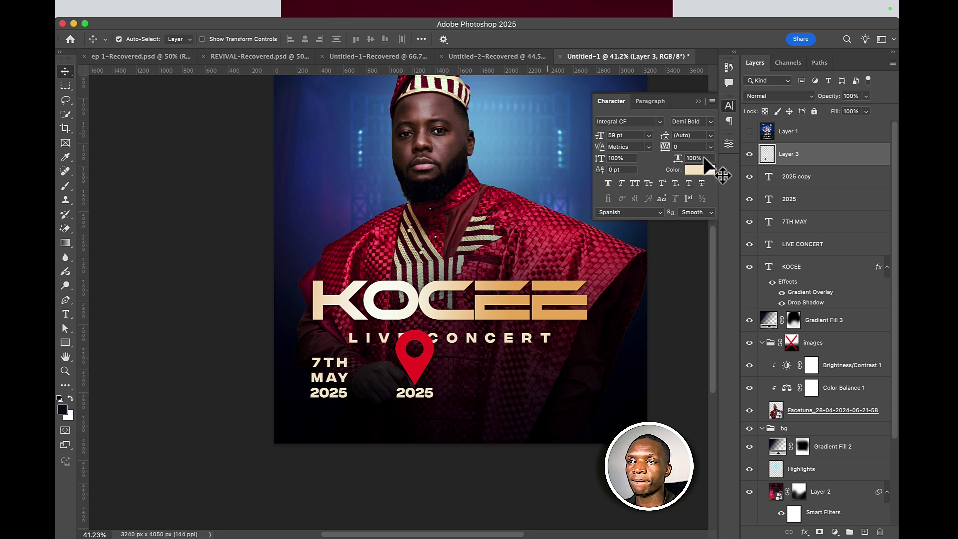
right_click(840, 161)
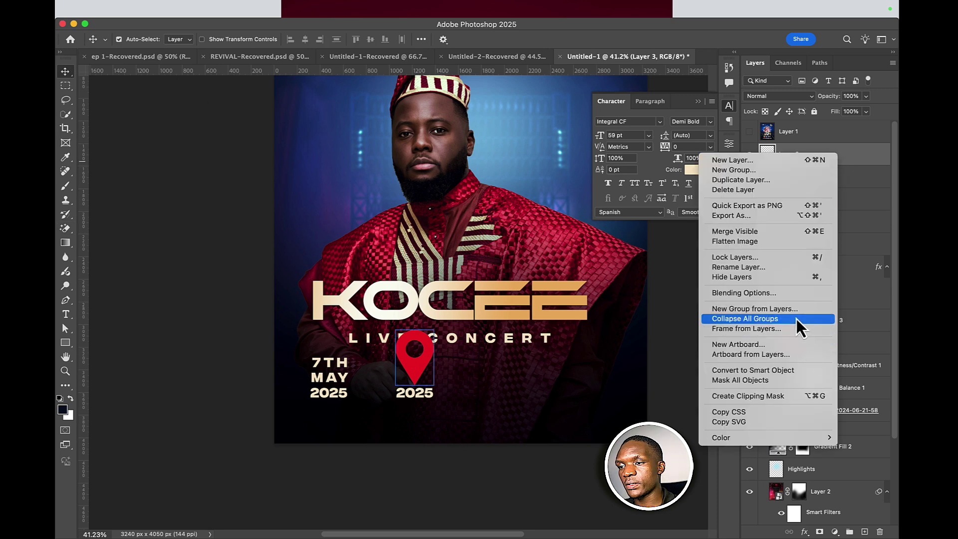
left_click(791, 370)
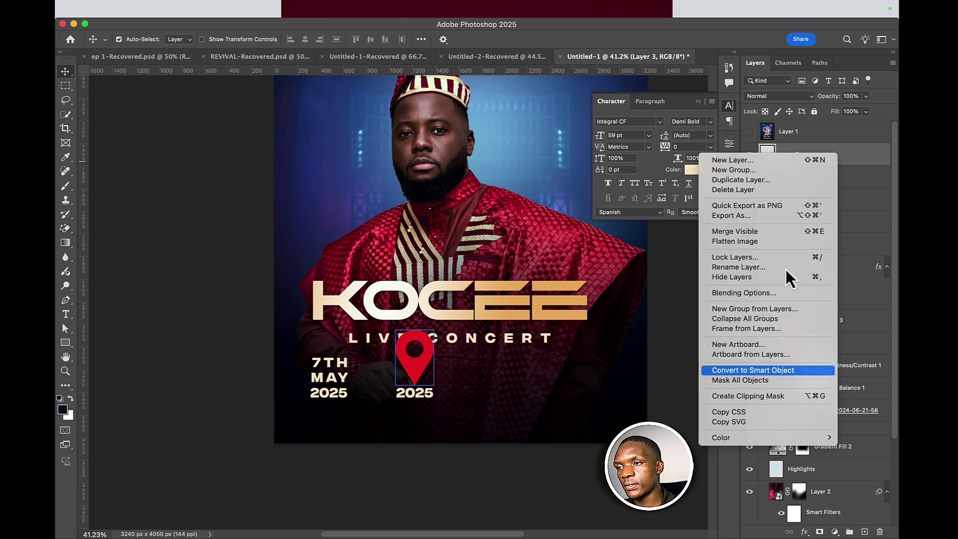
double_click(788, 154)
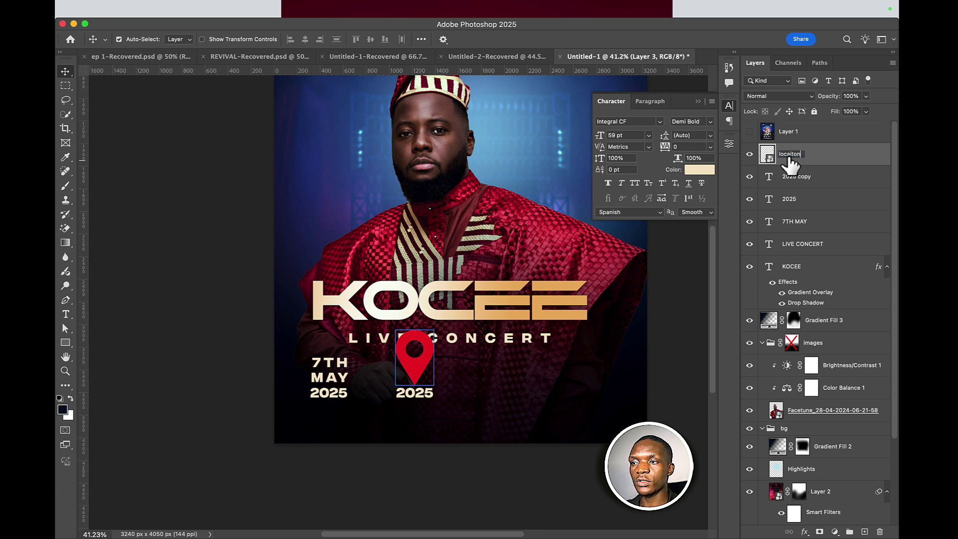
type("locaiton")
key("Return")
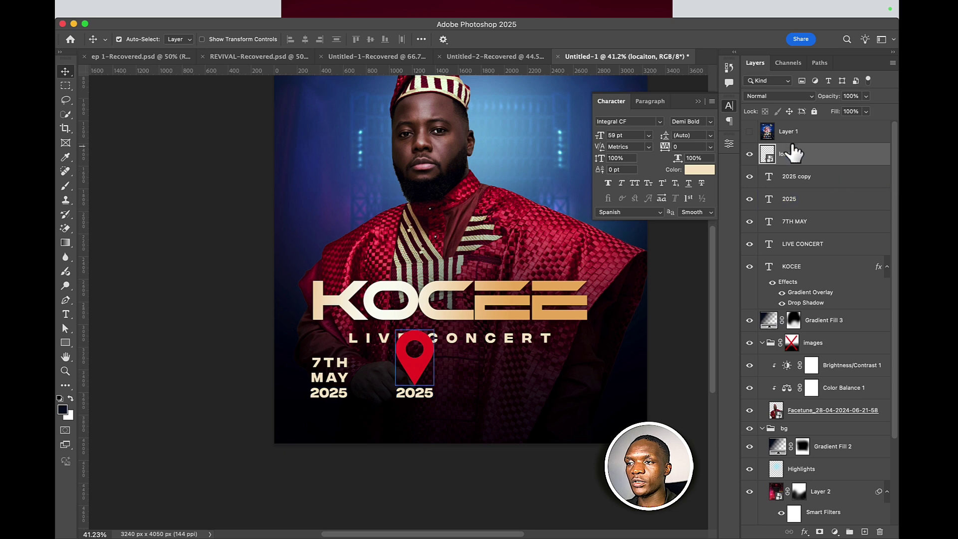
double_click(793, 152)
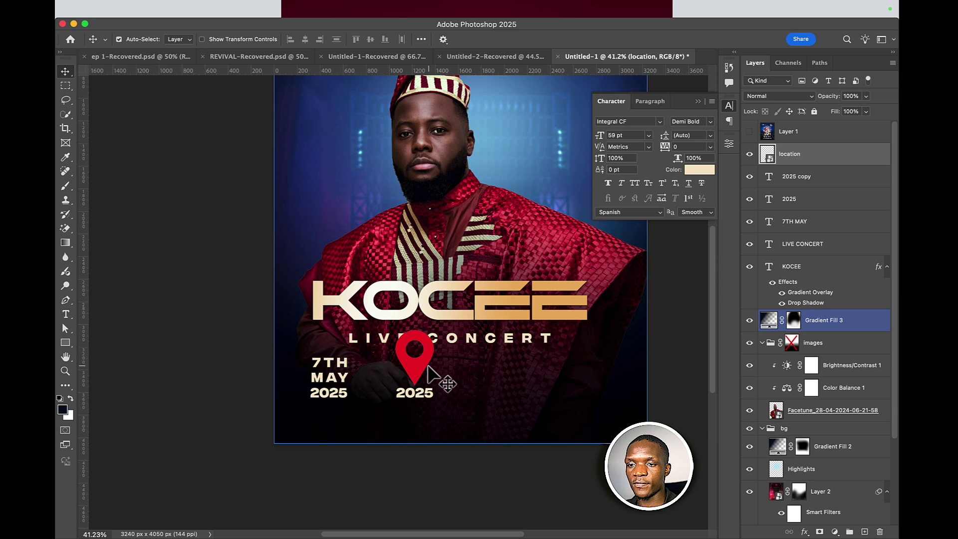
- Scale the location pin down to 50%
key("super+t")
left_click_drag(414, 330, 419, 365)
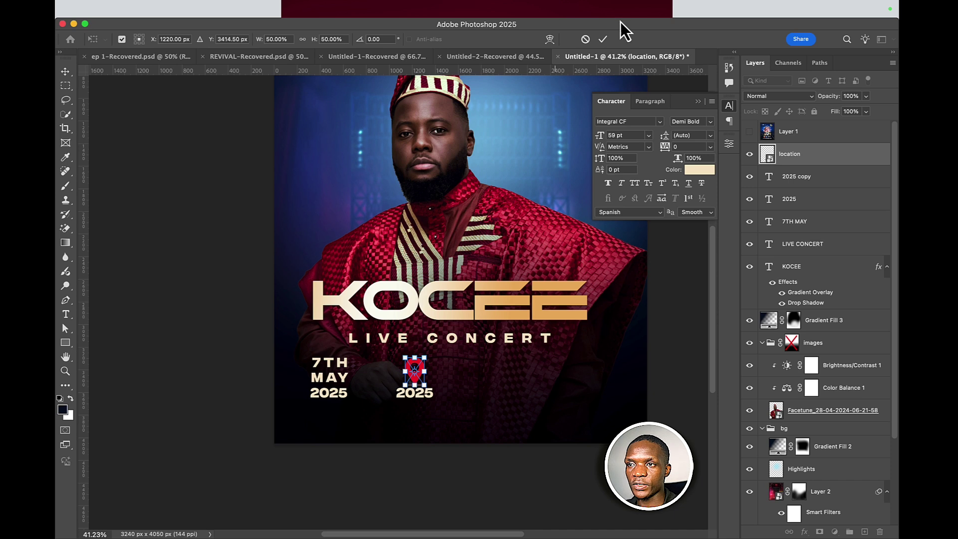
left_click(603, 38)
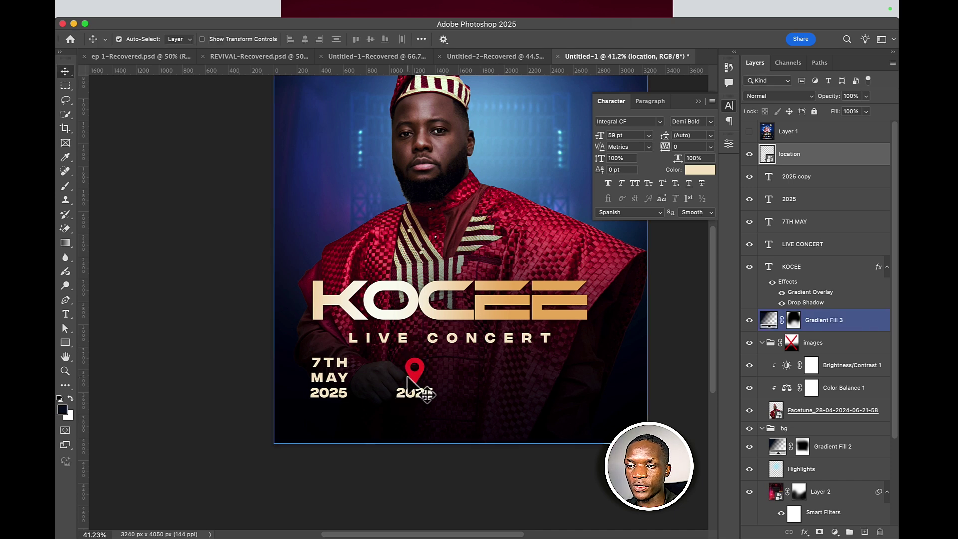
- Replace the second 2025 text with POLYVALENT
double_click(414, 393)
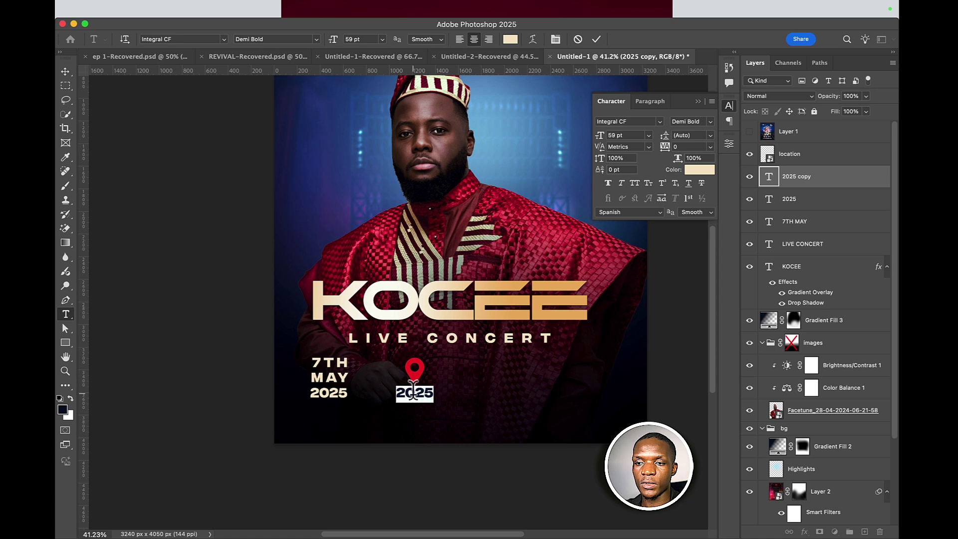
key("BackSpace")
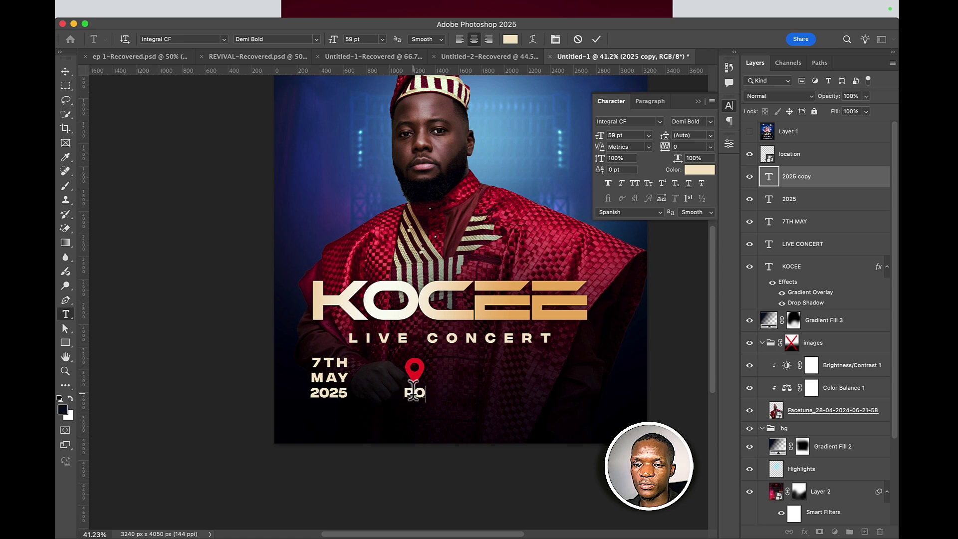
type("POLYVALENT")
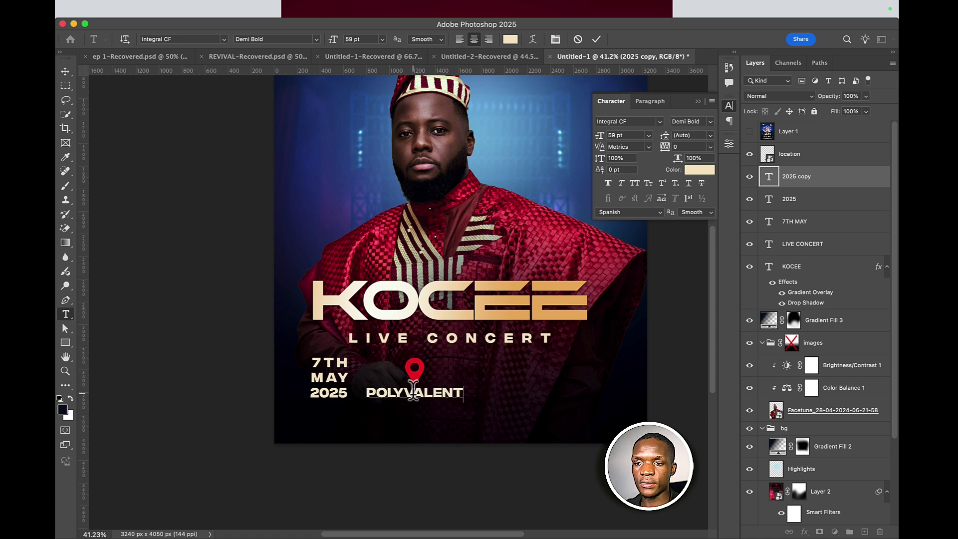
left_click(597, 39)
key("v")
key("shift+Down")
key("shift+Down")
key("shift+Down")
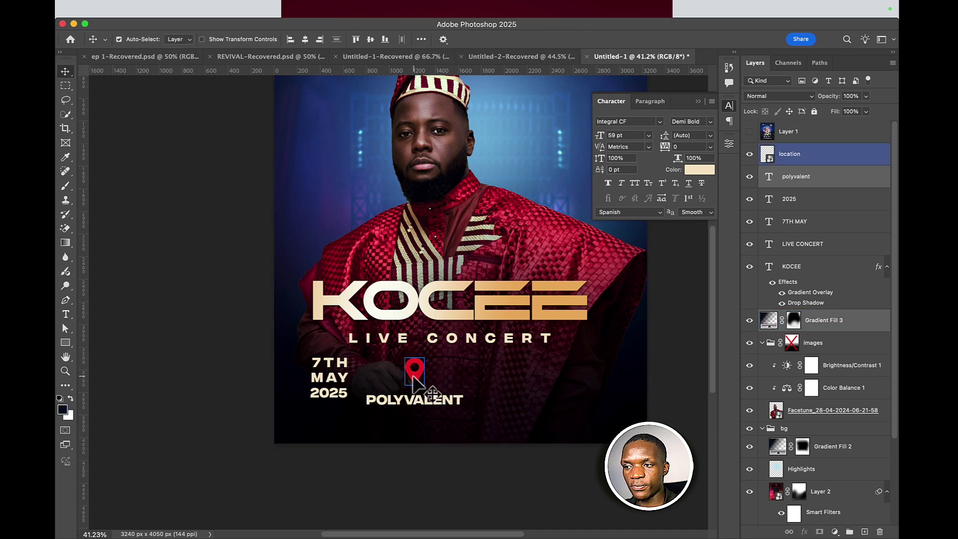
- Place POLYVALENT beside the pin and shrink the pin to about 30%
left_click(413, 402)
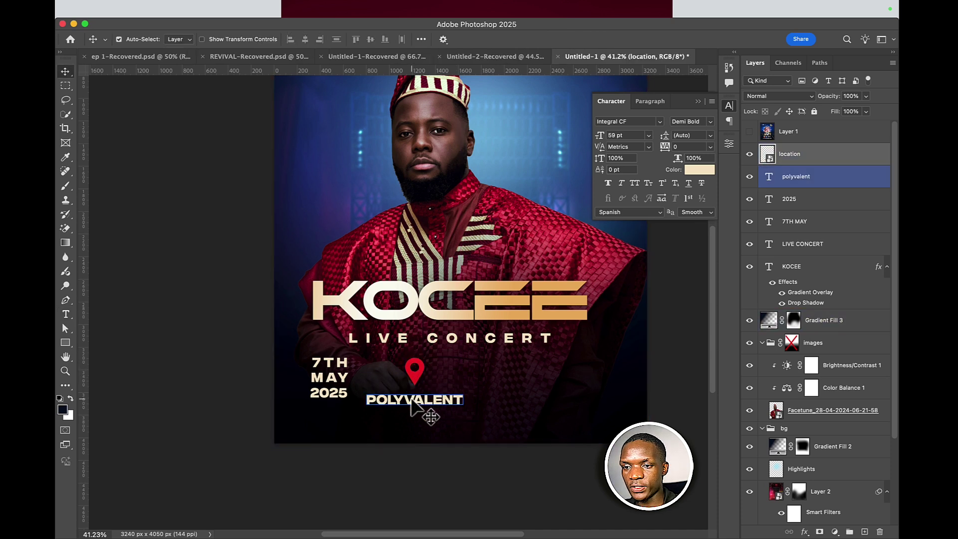
mouse_move(416, 384)
left_mouse_down()
mouse_move(433, 394)
mouse_move(433, 384)
mouse_move(415, 384)
mouse_move(466, 376)
mouse_move(399, 389)
mouse_move(428, 388)
mouse_move(417, 381)
left_mouse_up()
left_click(402, 407)
left_click(409, 415)
left_click(439, 391)
left_click(393, 382)
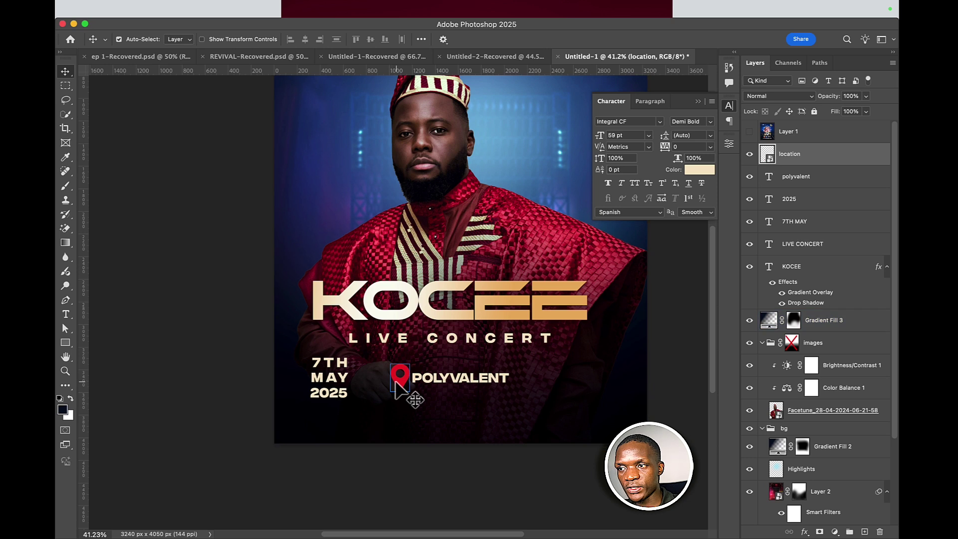
key("super+t")
left_click_drag(414, 362, 408, 368)
- Style POLYVALENT in Regular weight with tracking 100 at 47 pt
left_click(603, 40)
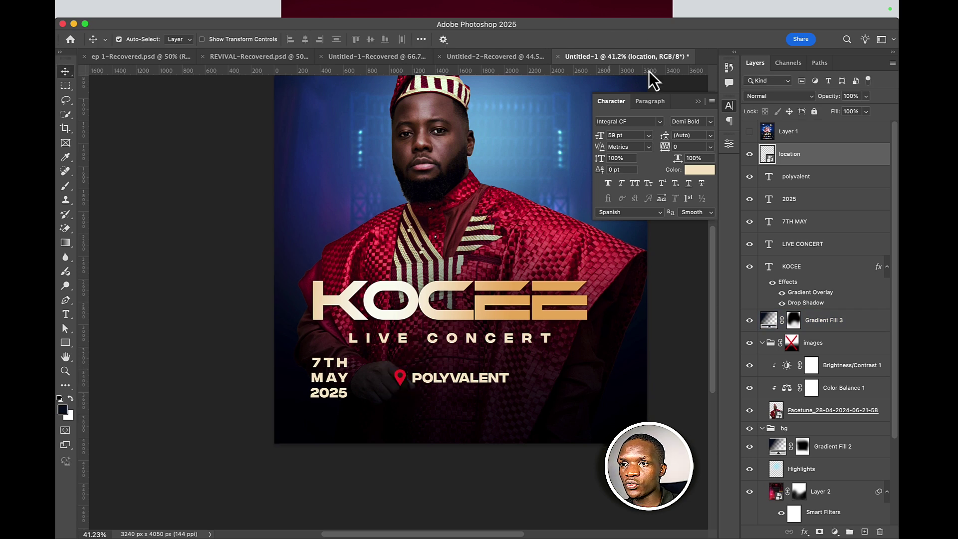
double_click(448, 378)
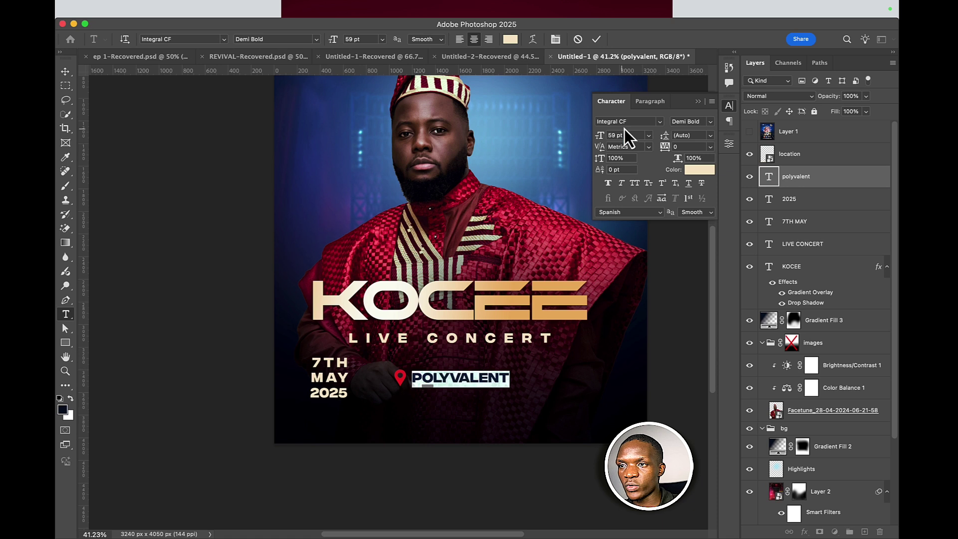
left_click(712, 122)
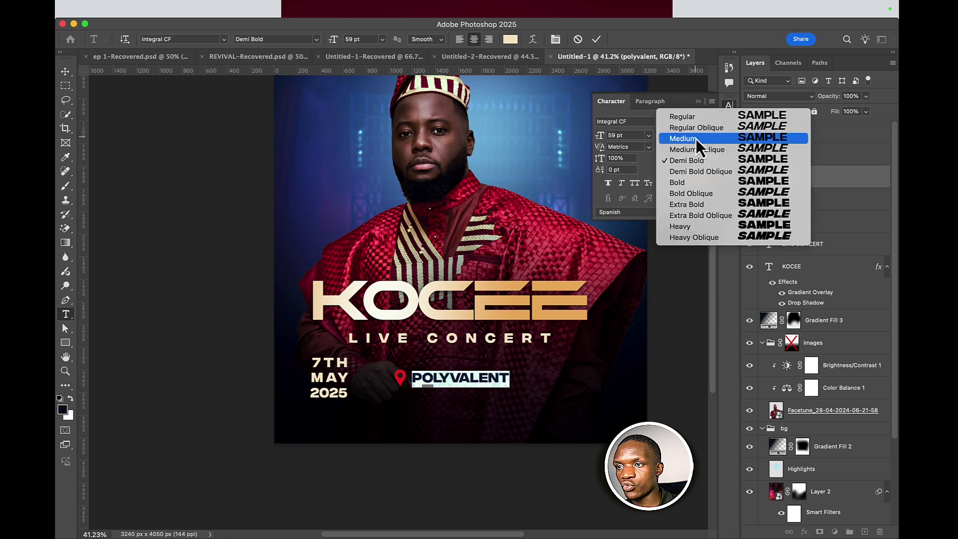
left_click(697, 118)
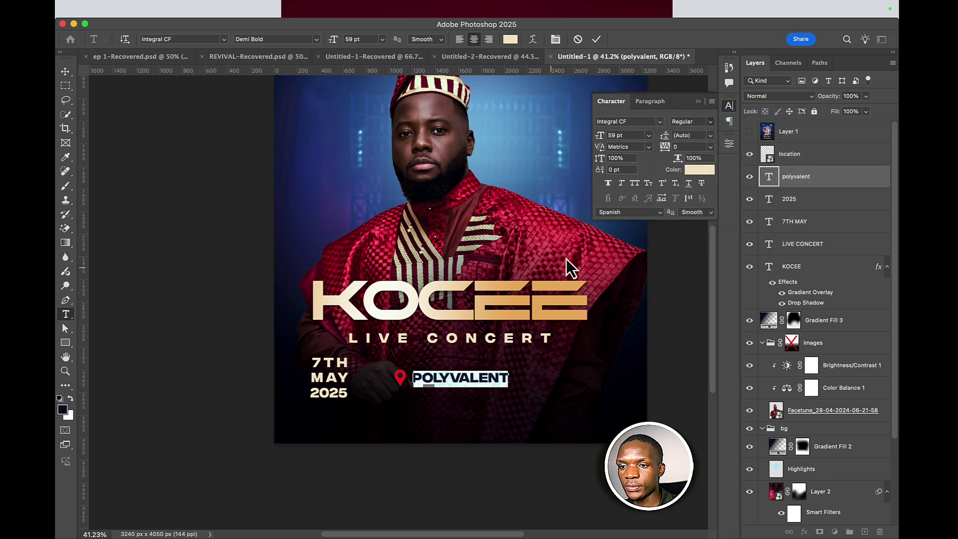
left_click(711, 146)
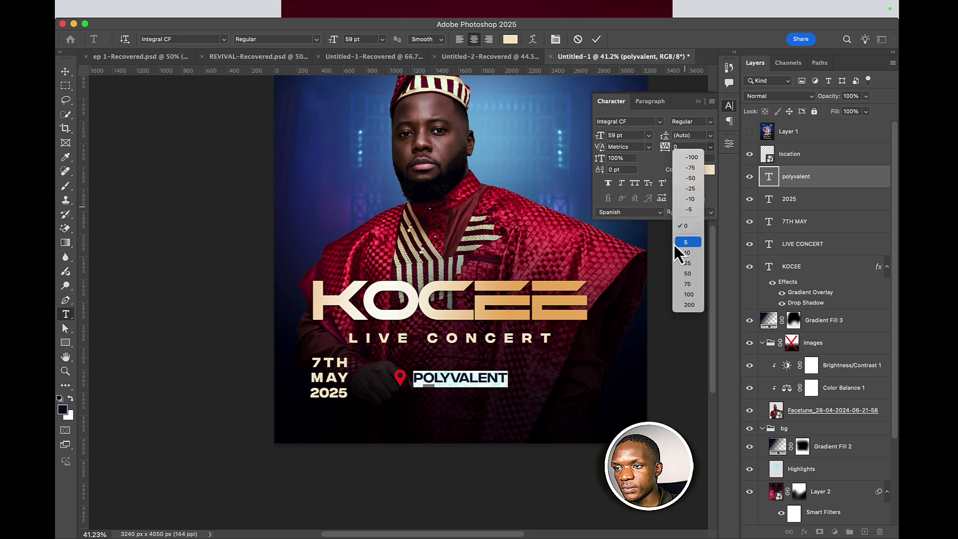
left_click(689, 293)
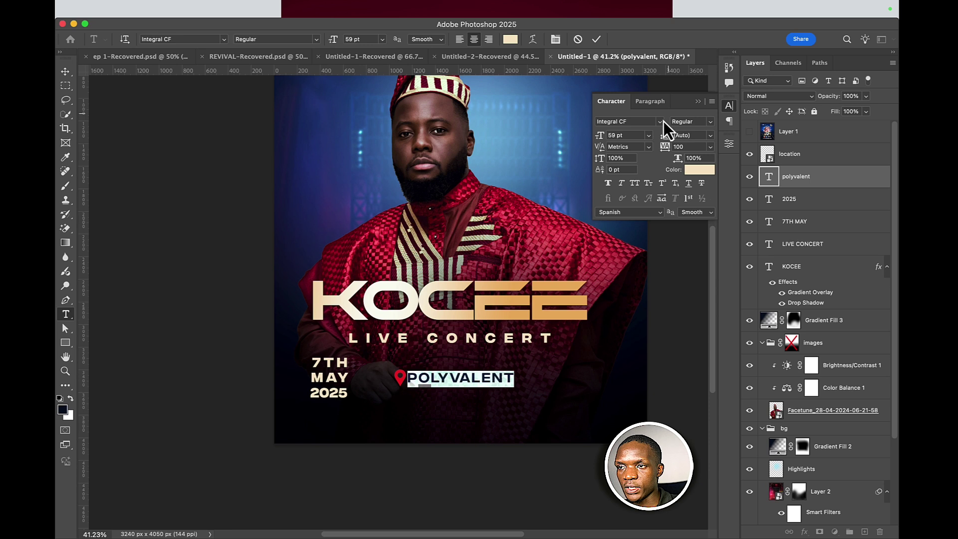
left_click_drag(603, 142, 595, 141)
- Nudge POLYVALENT into line beside the pin and select both layers together
left_click(596, 40)
key("v")
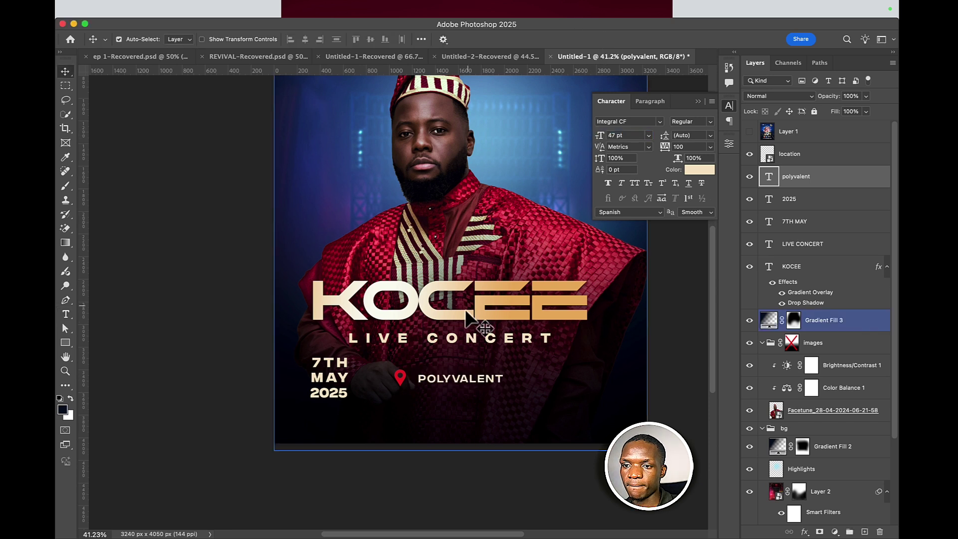
left_click_drag(430, 384, 420, 379)
key("Right")
key("Right")
key("Right")
key("Right")
key("Right")
key("Right")
key("Right")
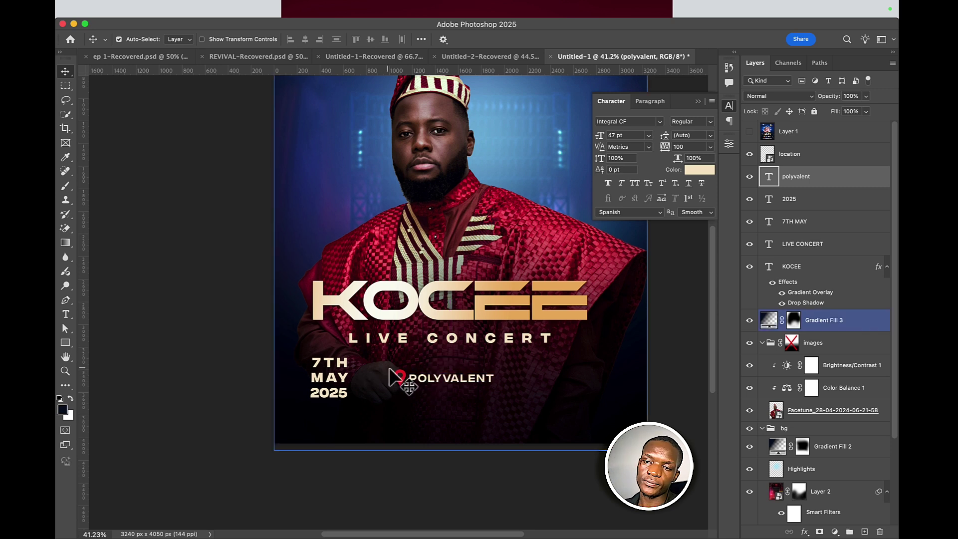
left_click(399, 378)
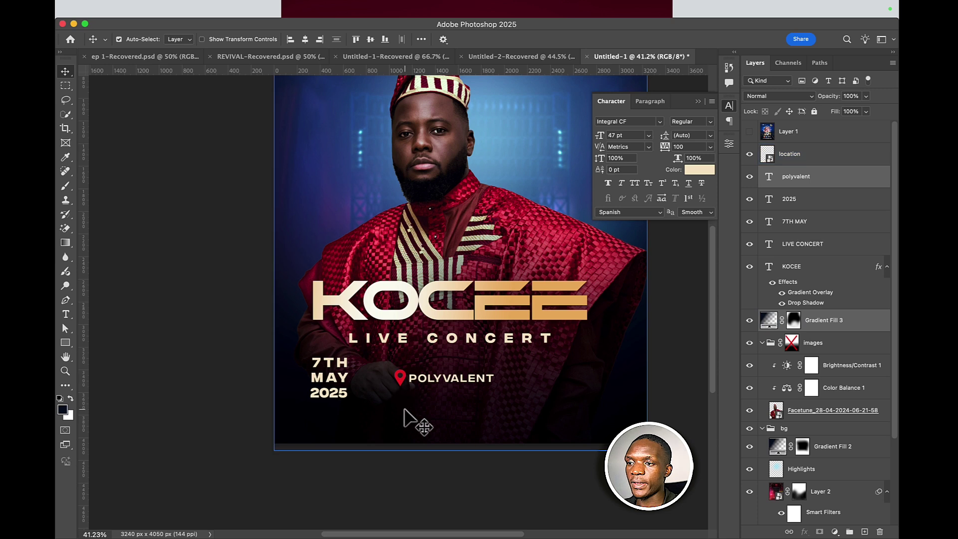
left_click(410, 389)
left_click(400, 379, "shift")
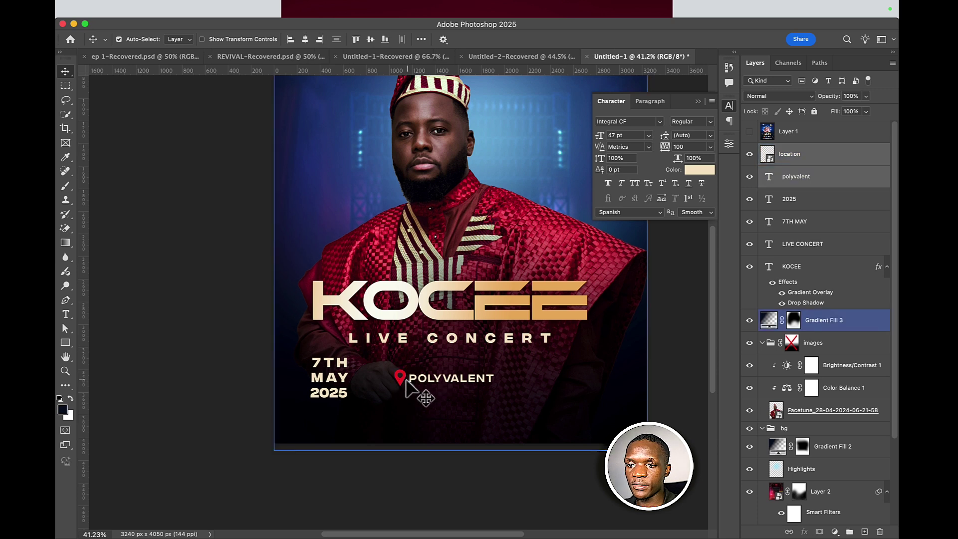
- Drag the pin and POLYVALENT pair to a new spot on the flyer
left_click_drag(405, 384, 504, 379)
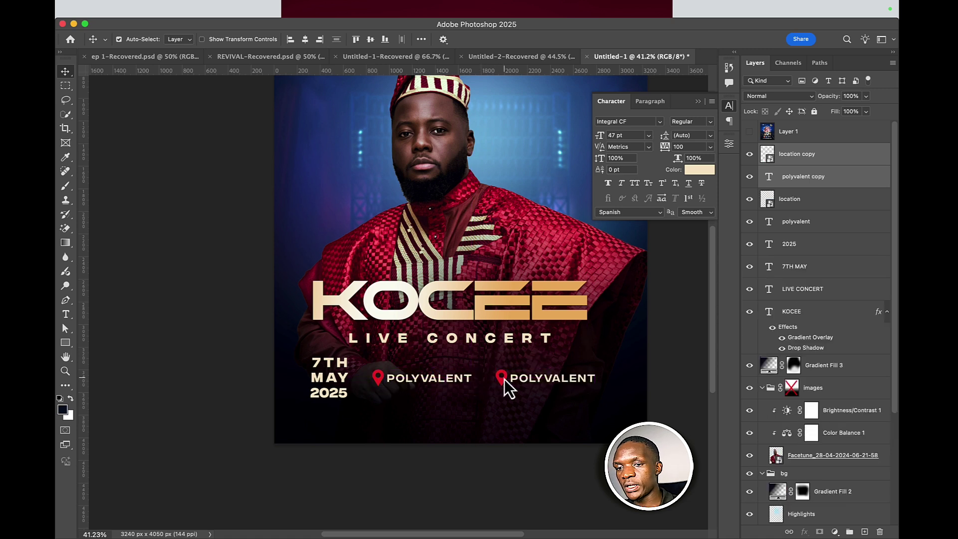
left_click(501, 383)
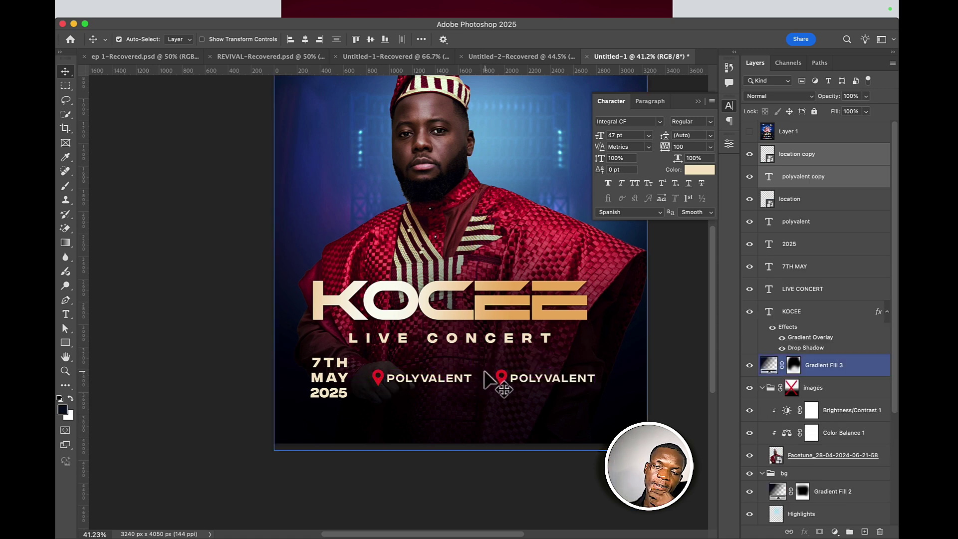
left_click(494, 338)
left_click(498, 80)
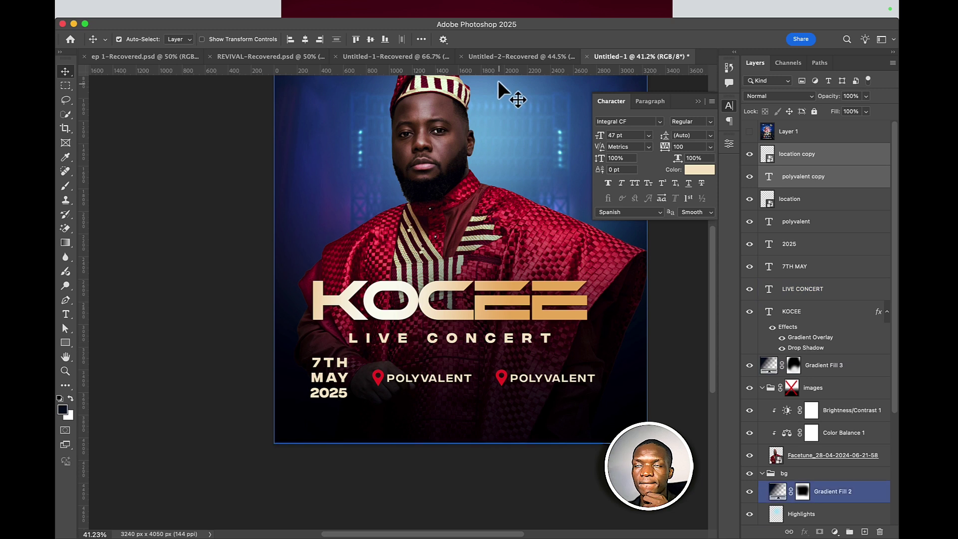
left_click(499, 76)
left_click(524, 441)
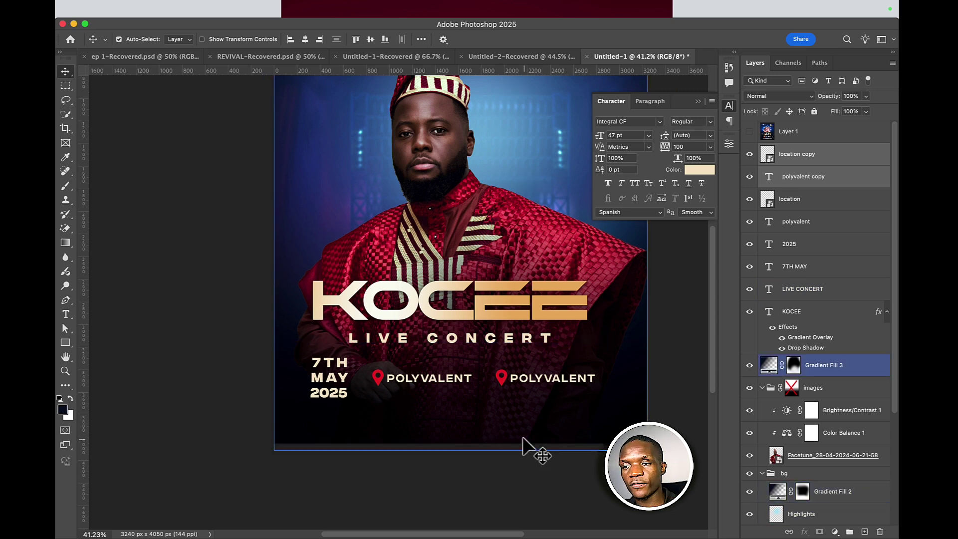
- Delete the duplicate POLYVALENT text and the duplicate location pin
left_click(537, 391)
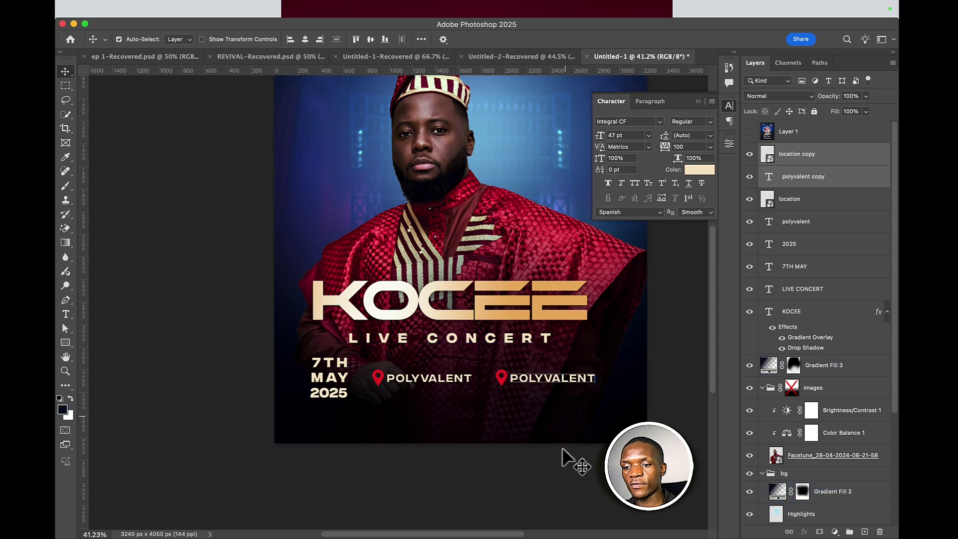
left_click(540, 391)
left_click(549, 394)
double_click(536, 378)
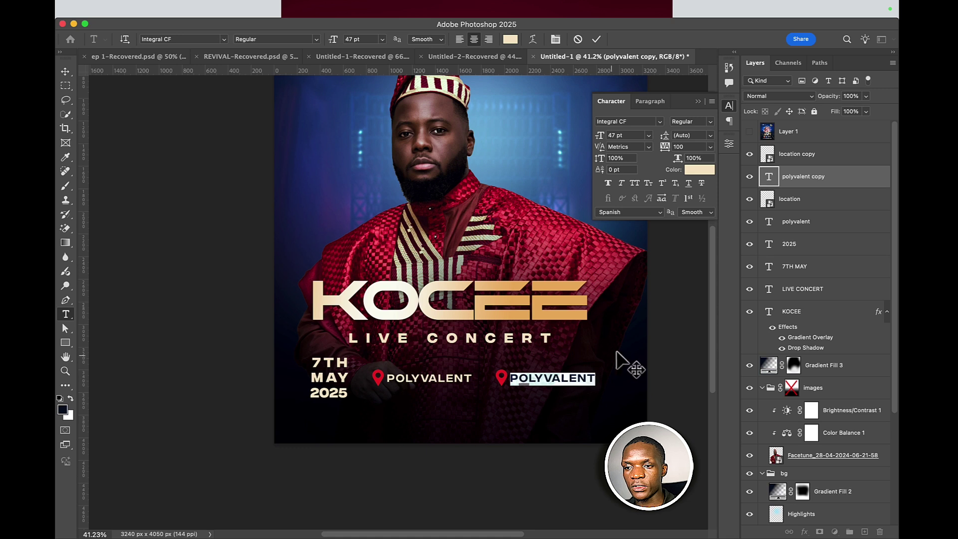
key("Escape")
key("v")
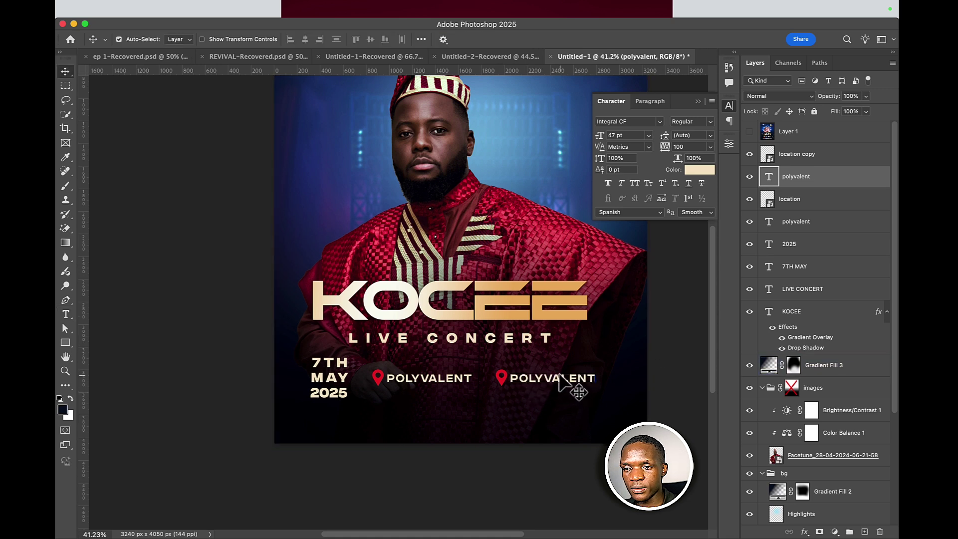
key("BackSpace")
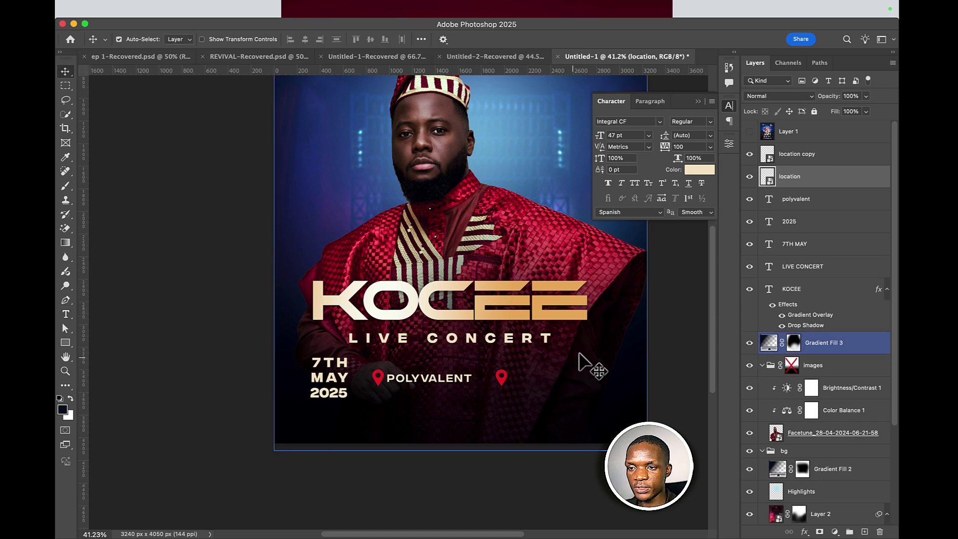
key("BackSpace")
- Move the remaining pin and POLYVALENT together to the right
left_click(505, 388)
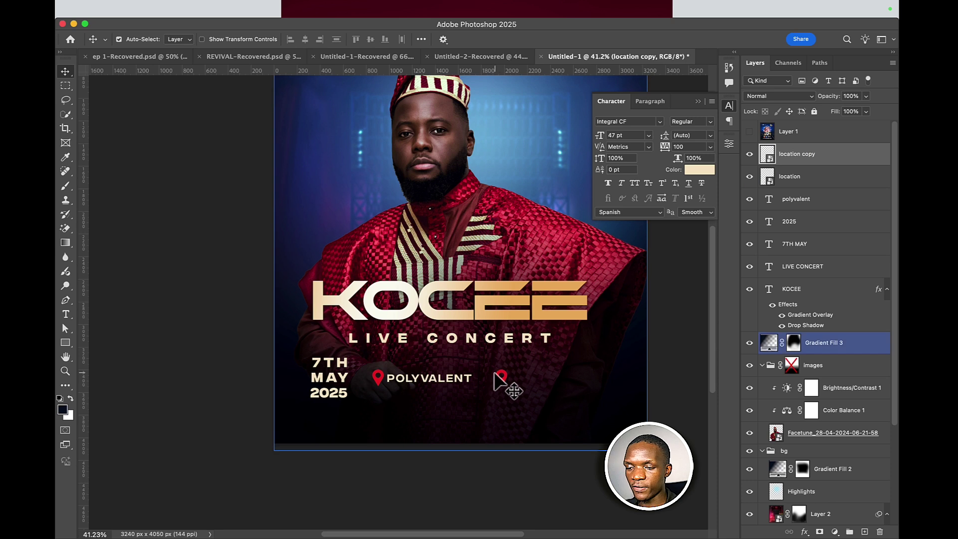
left_click(411, 380)
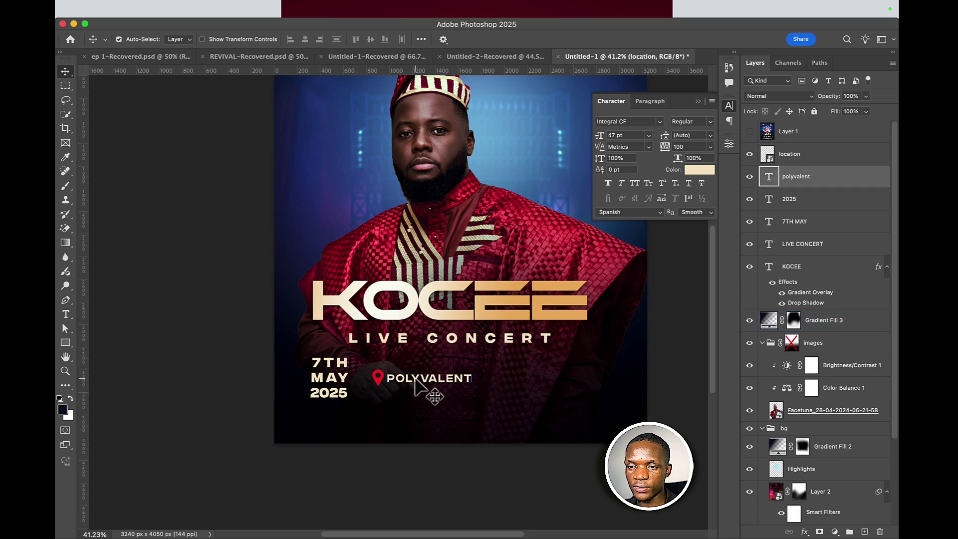
left_click(380, 382, "shift")
left_click_drag(383, 383, 486, 380)
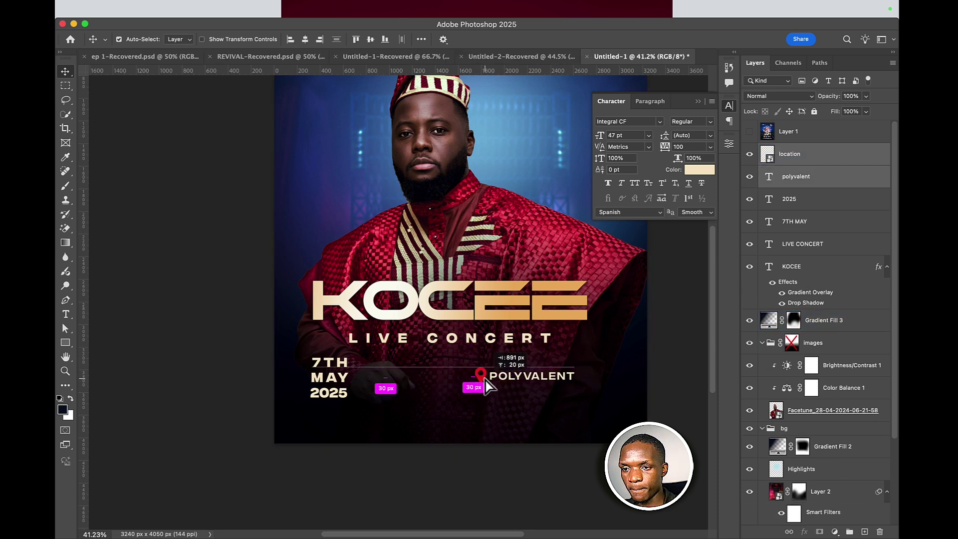
- Line 2025 up under 7TH MAY and shift the whole date block right
left_click(407, 384)
left_click(340, 394)
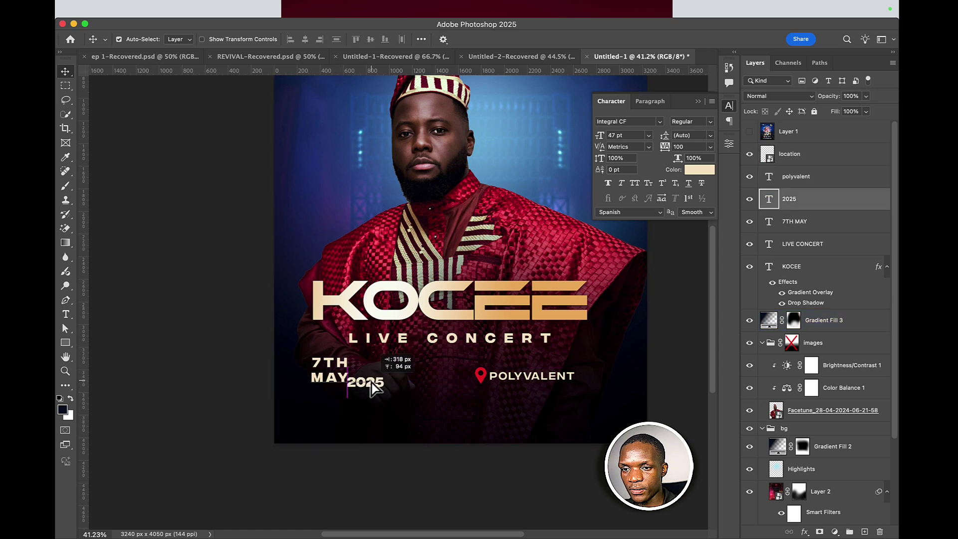
mouse_move(375, 388)
left_mouse_down()
mouse_move(379, 373)
mouse_move(391, 385)
mouse_move(374, 384)
left_mouse_up()
left_click(341, 380, "shift")
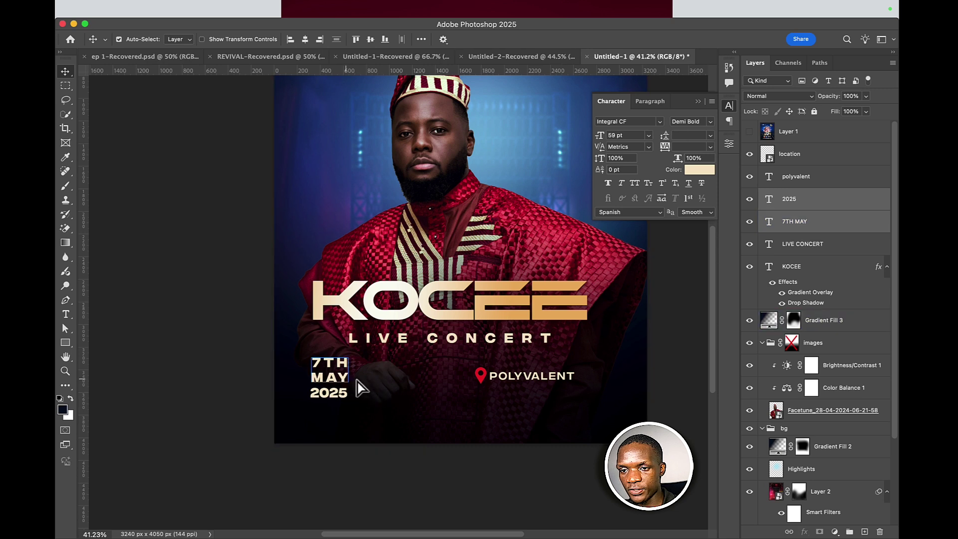
left_click_drag(357, 381, 402, 381)
- Nudge the pin and POLYVALENT slightly left and scale them up to about 114%
left_click(501, 379)
left_click(480, 377, "shift")
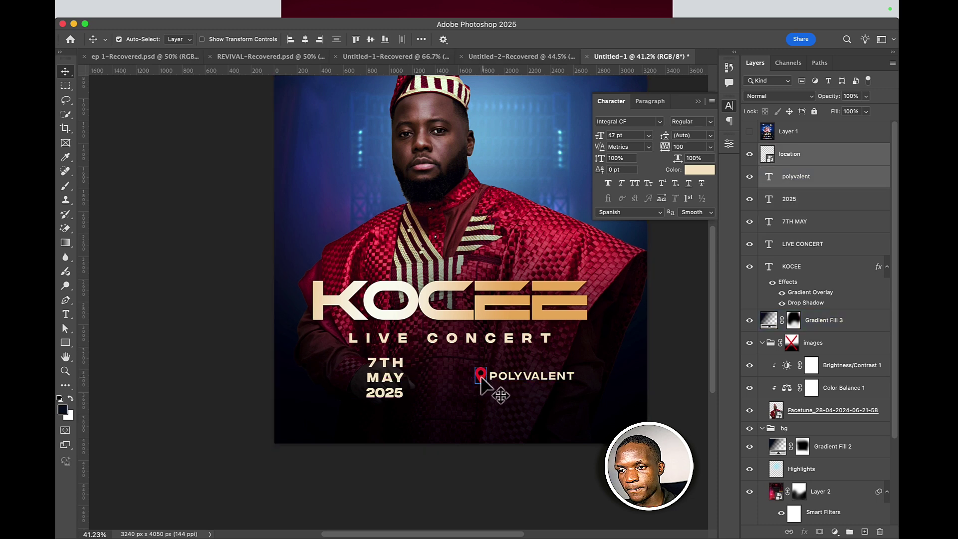
left_click_drag(481, 378, 456, 378)
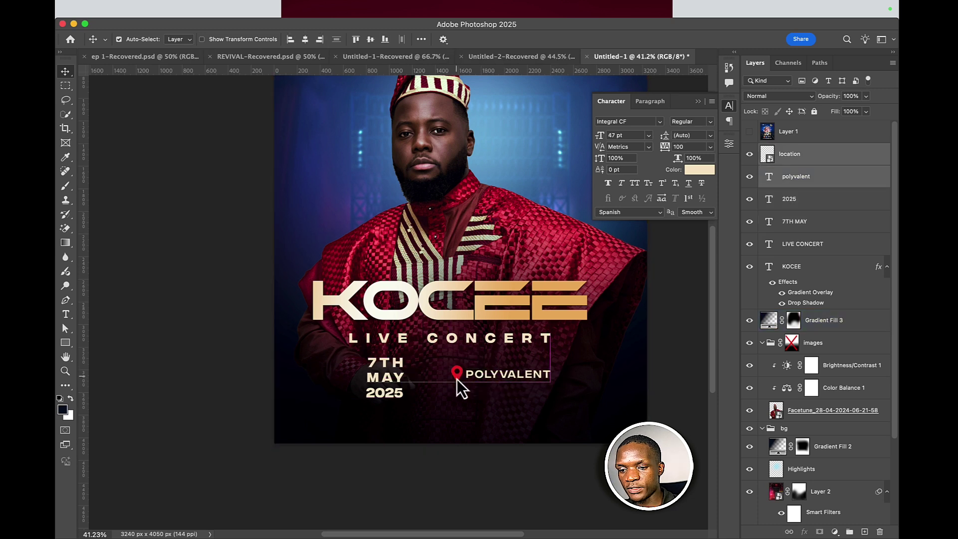
key("super+t")
left_click_drag(553, 373, 456, 411)
left_click(620, 38)
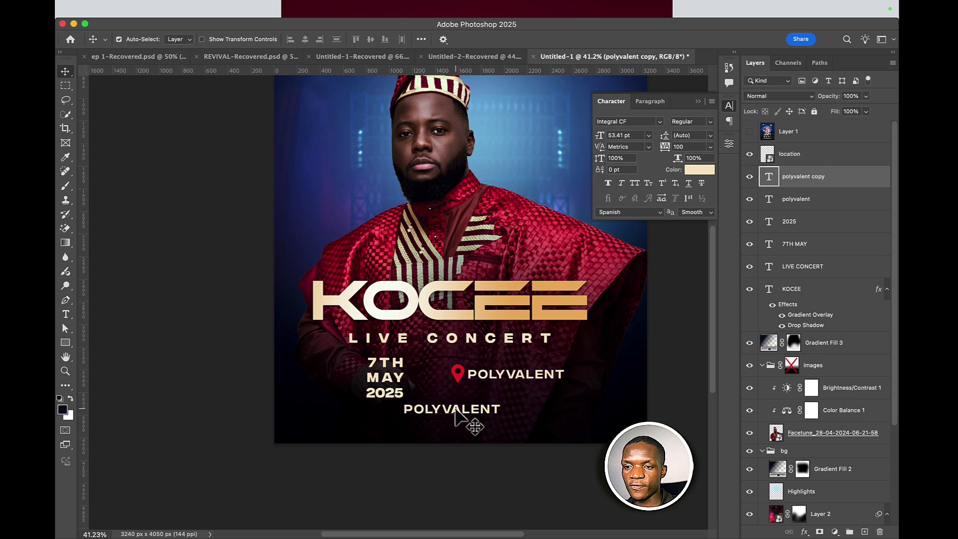
- Replace the copied text with 'FOR MORE INFO' and set it to 25 pt
double_click(454, 406)
type("FOR")
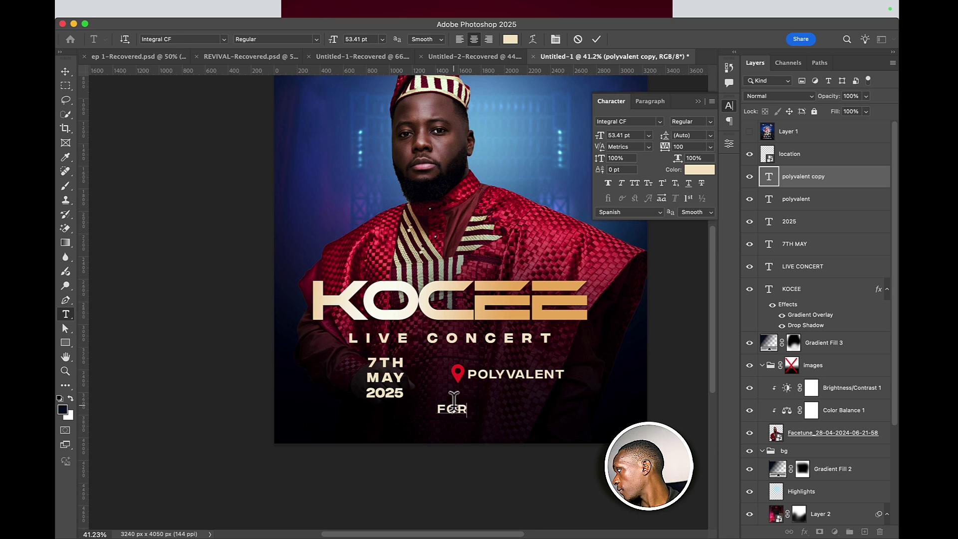
type(" MORE")
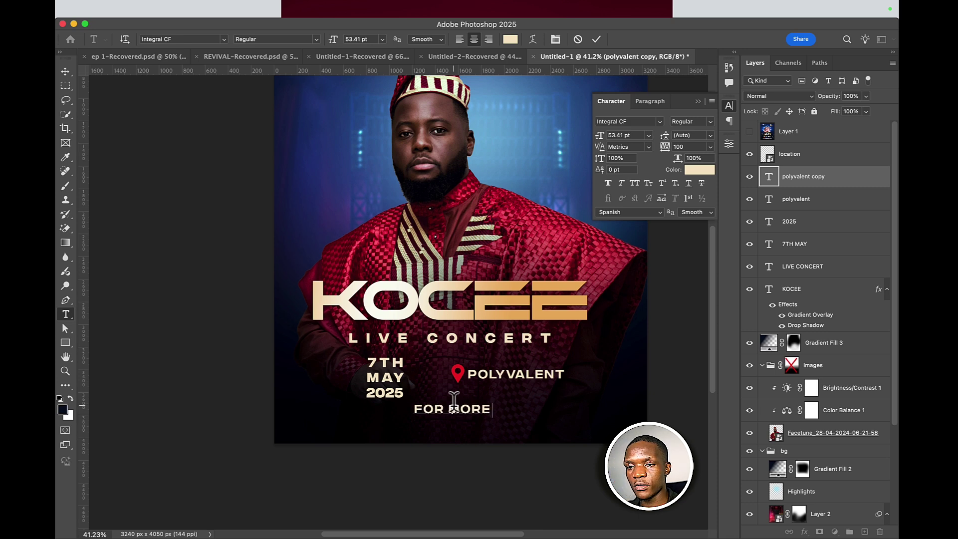
type(" INFOR")
key("BackSpace")
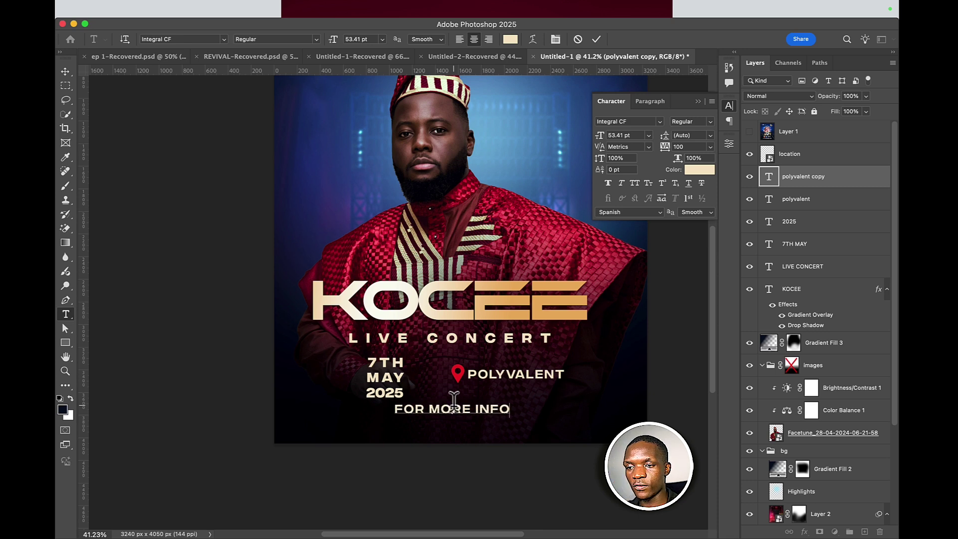
key("super+a")
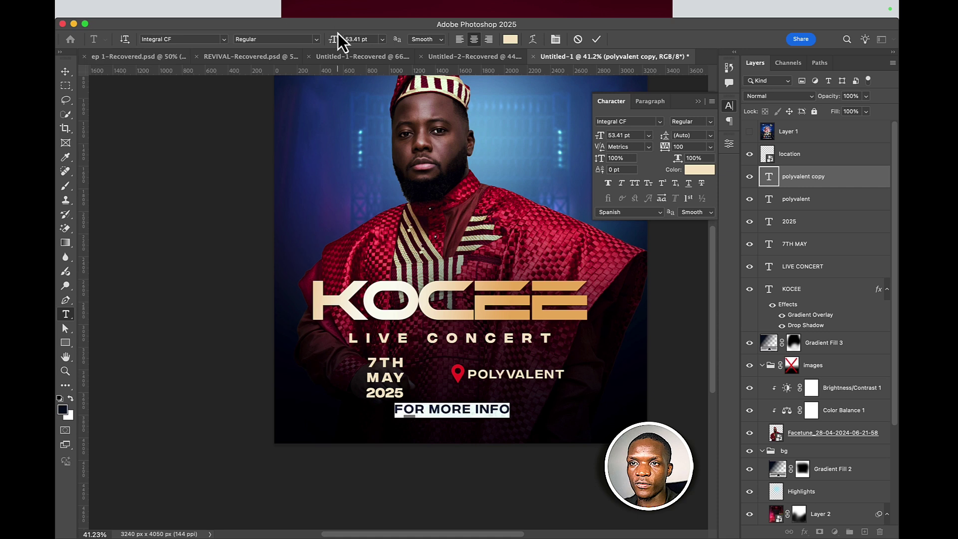
left_click_drag(331, 40, 318, 42)
left_click_drag(316, 44, 318, 44)
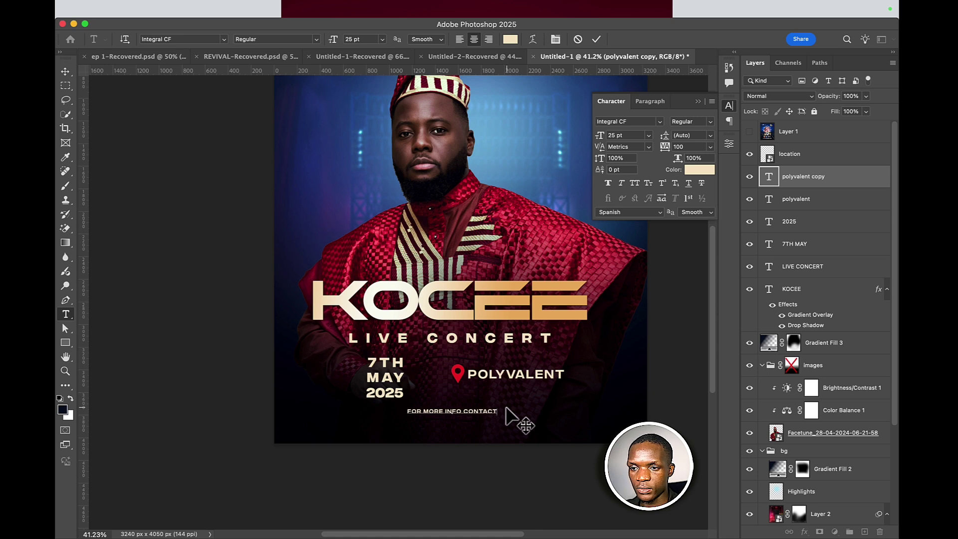
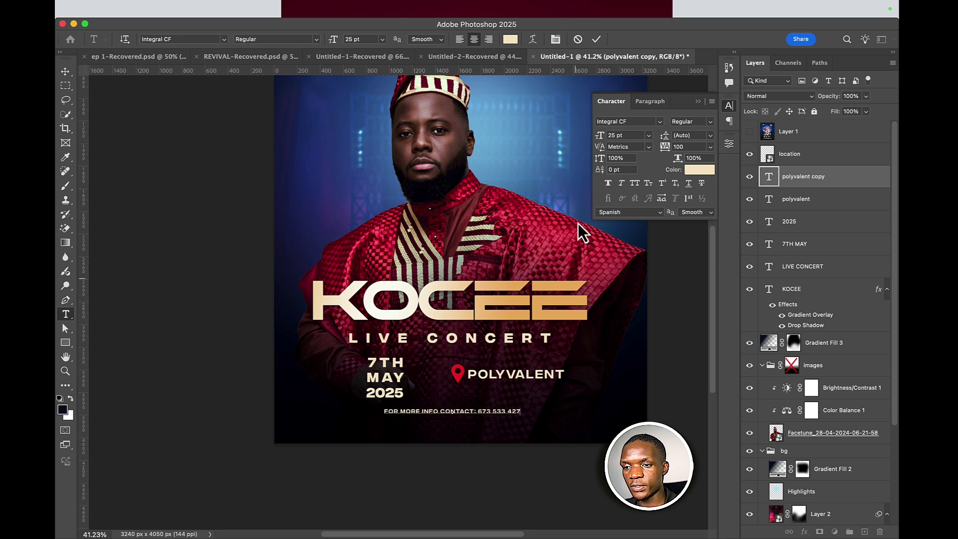
- Commit the contact line and move the 7TH MAY / 2025 date block left
left_click(597, 39)
key("v")
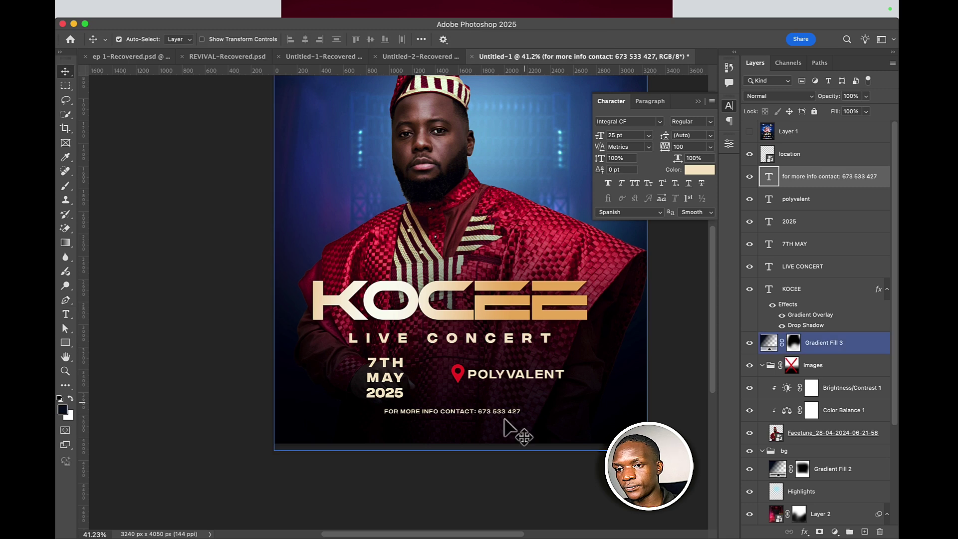
scroll(434, 365, "down", 1)
scroll(435, 365, "down", 2)
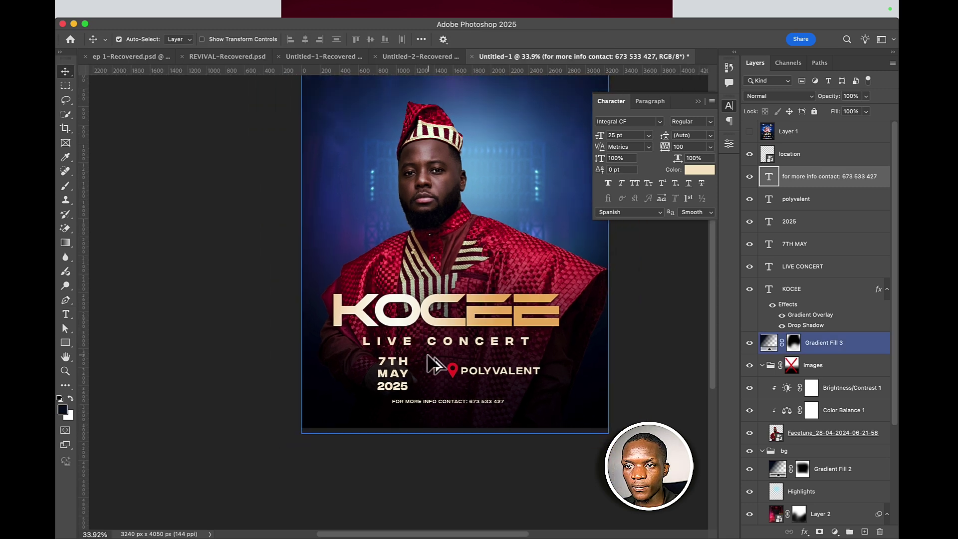
scroll(429, 365, "up", 3)
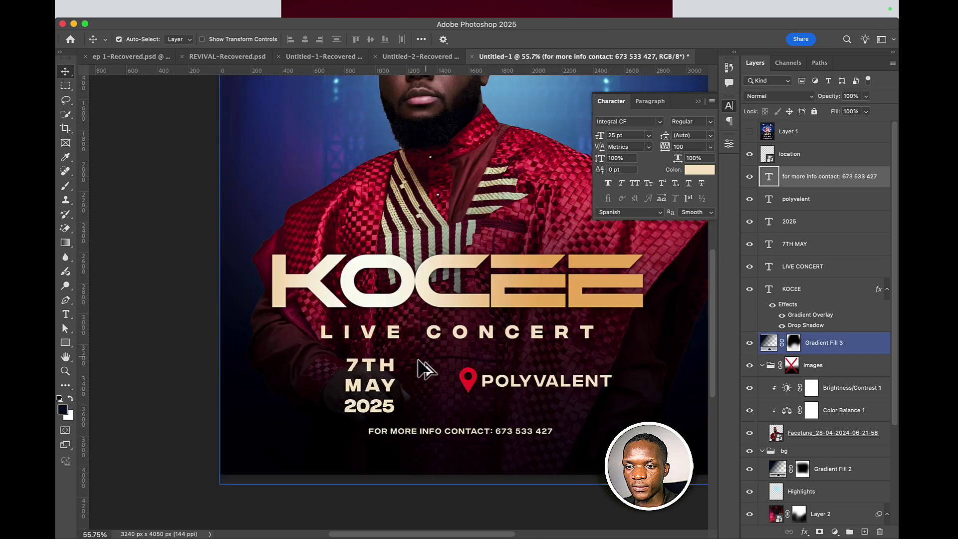
left_click(372, 390)
left_click(374, 405, "shift")
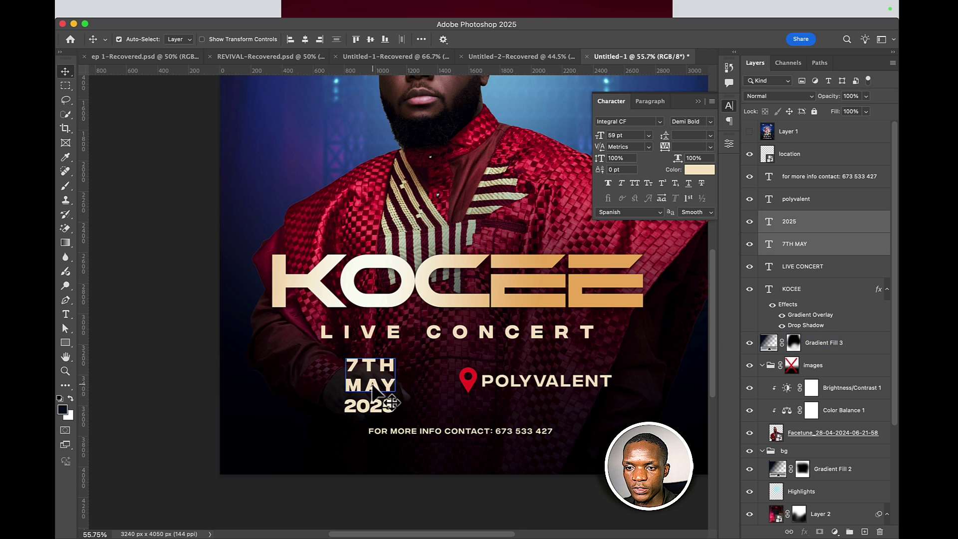
left_click_drag(370, 390, 291, 390)
- Move the pin and POLYVALENT left, closer to the date
left_click(546, 394)
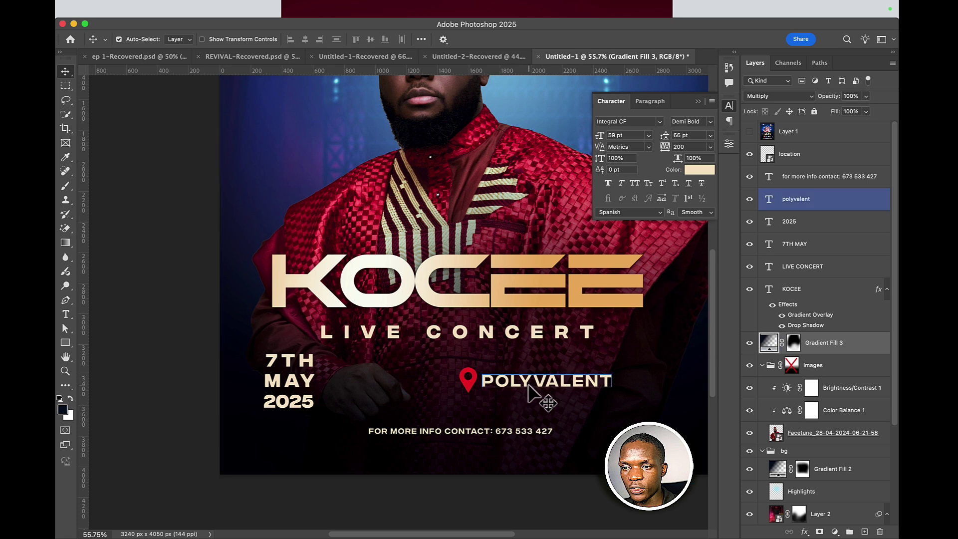
left_click(473, 392, "shift")
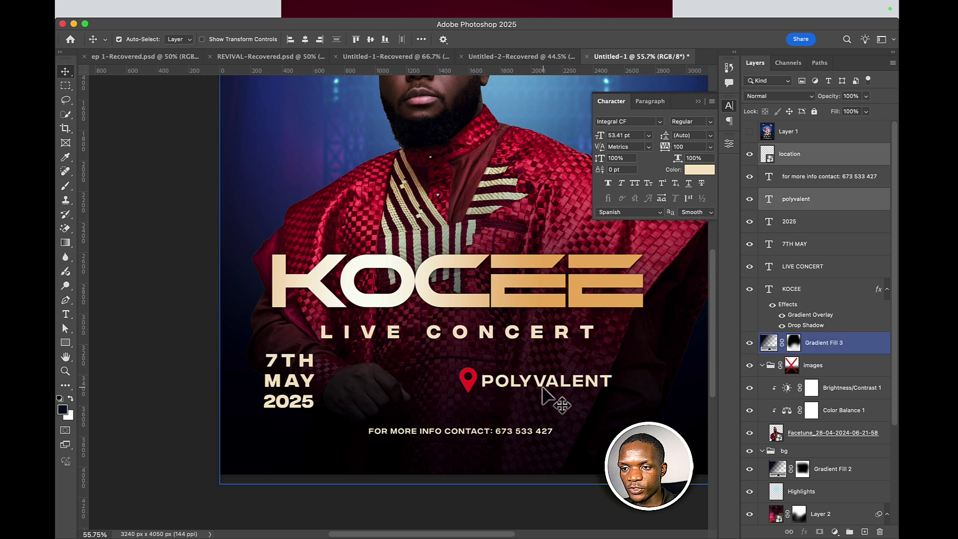
left_click_drag(552, 397, 474, 392)
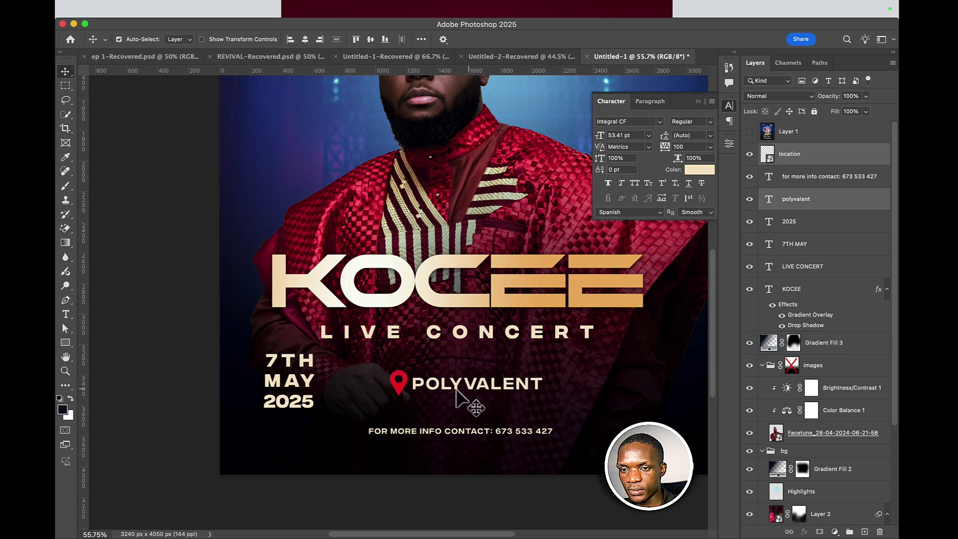
left_click(460, 401)
- Try 7TH MAY right of POLYVALENT, then return it above 2025
left_click(307, 380)
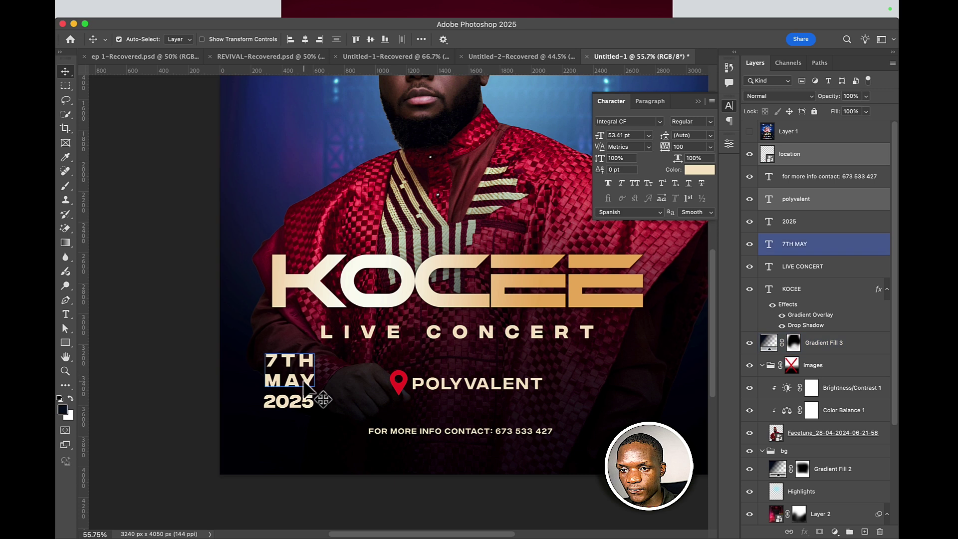
left_click_drag(309, 379, 639, 390)
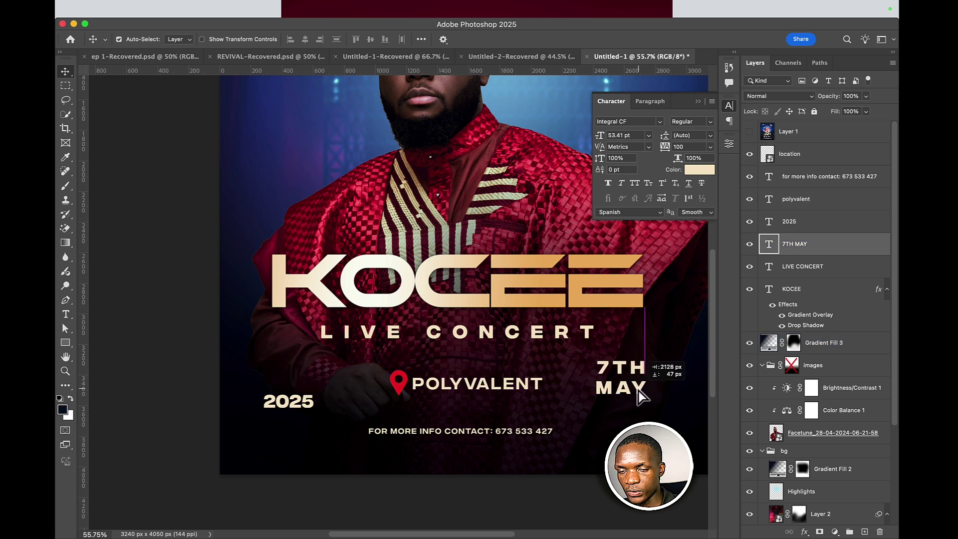
left_click(504, 398)
left_click(613, 391)
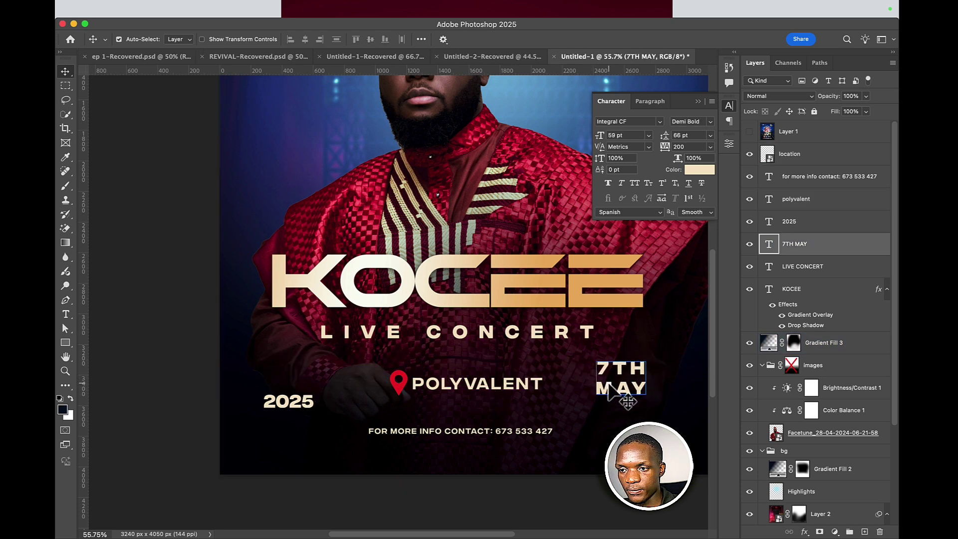
left_click_drag(614, 391, 283, 390)
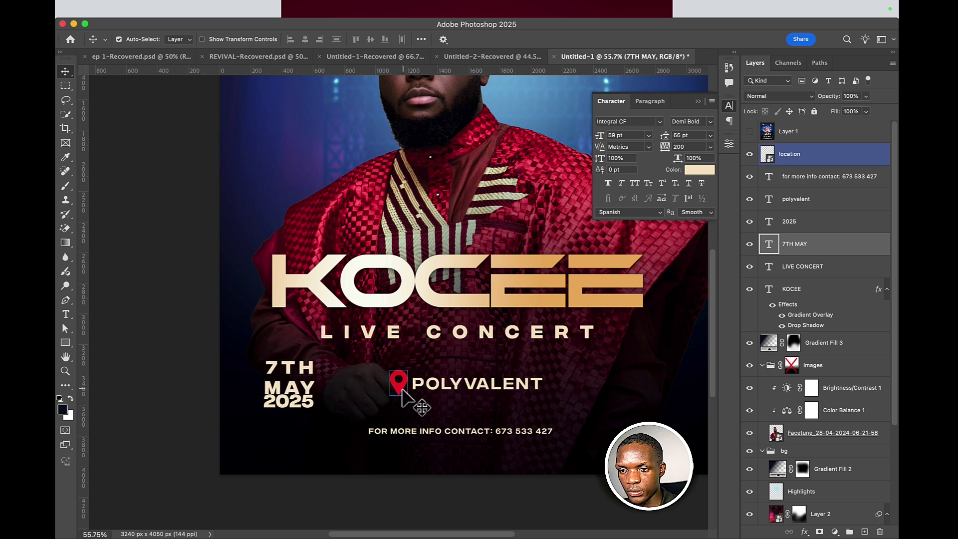
left_click(419, 390)
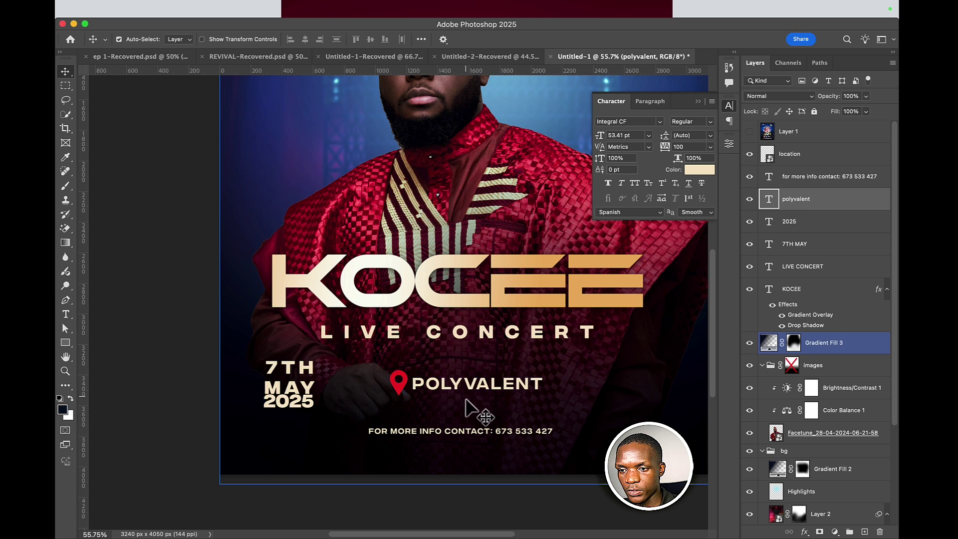
left_click(497, 432)
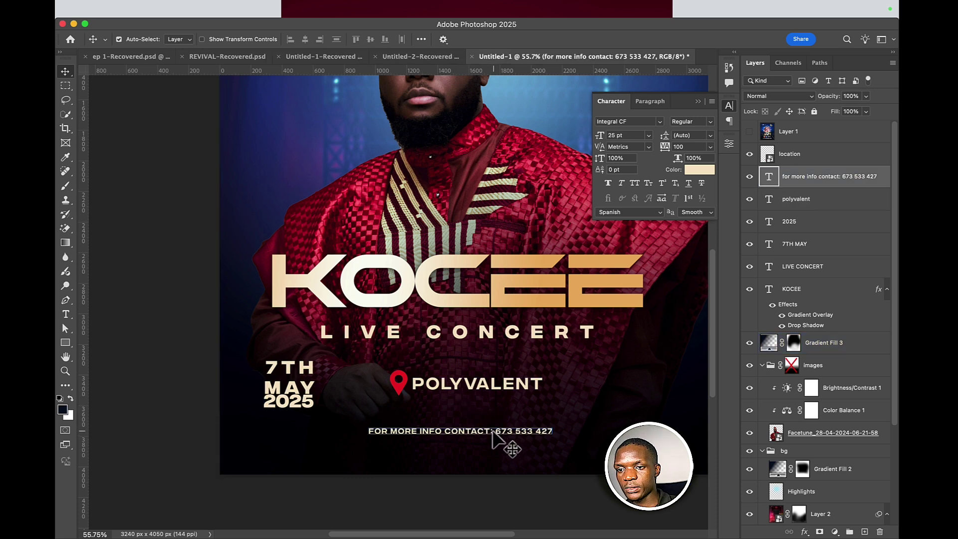
- Break the phone number onto its own 51 pt line and move the block beside POLYVALENT
double_click(495, 432)
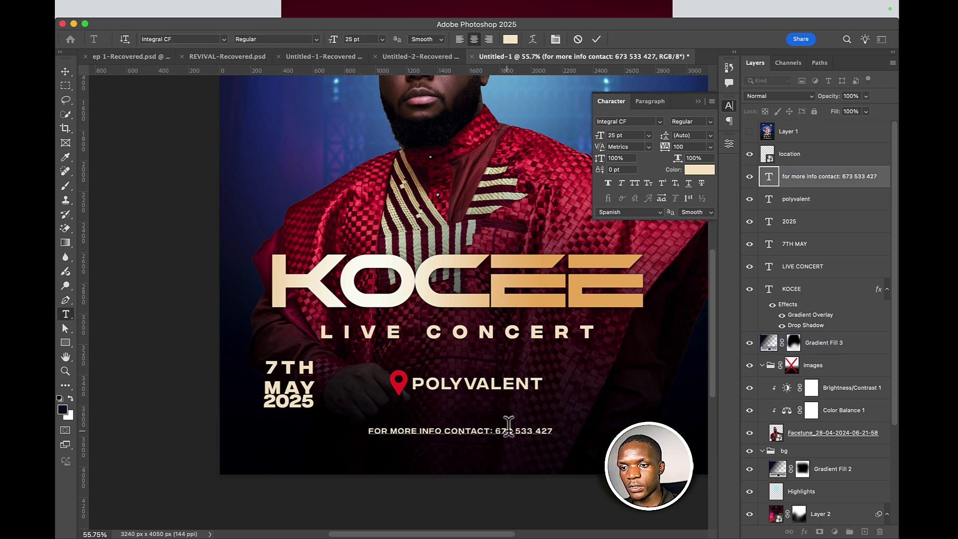
key("BackSpace")
key("Return")
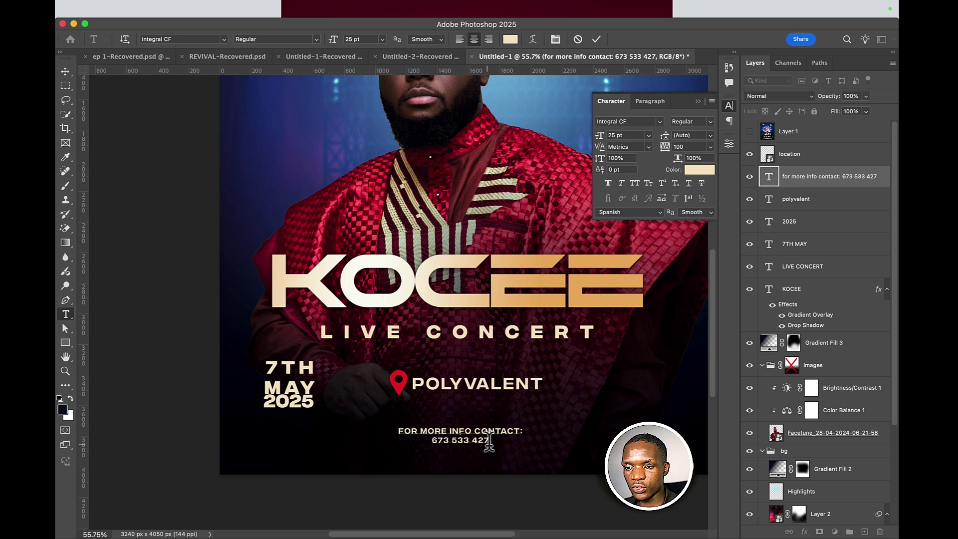
key("shift+End")
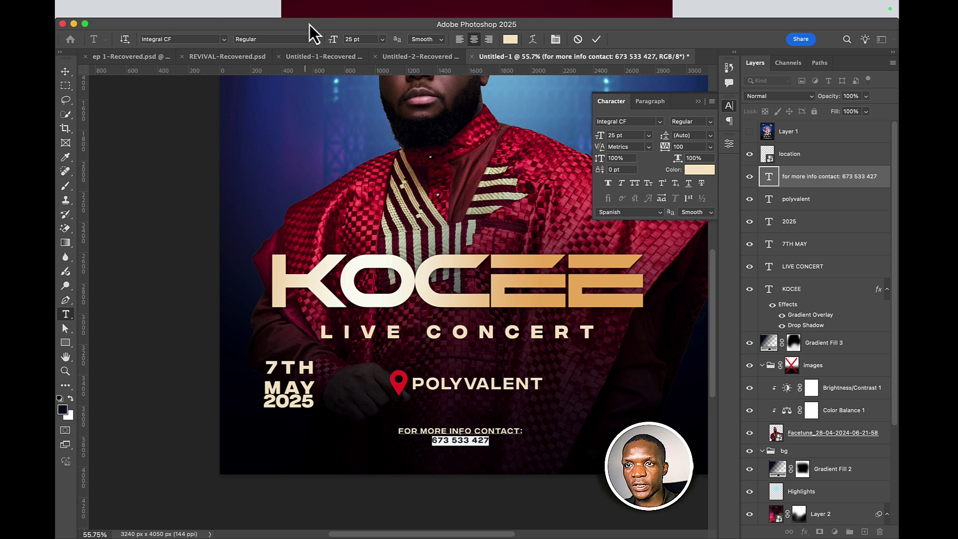
left_click_drag(332, 45, 351, 47)
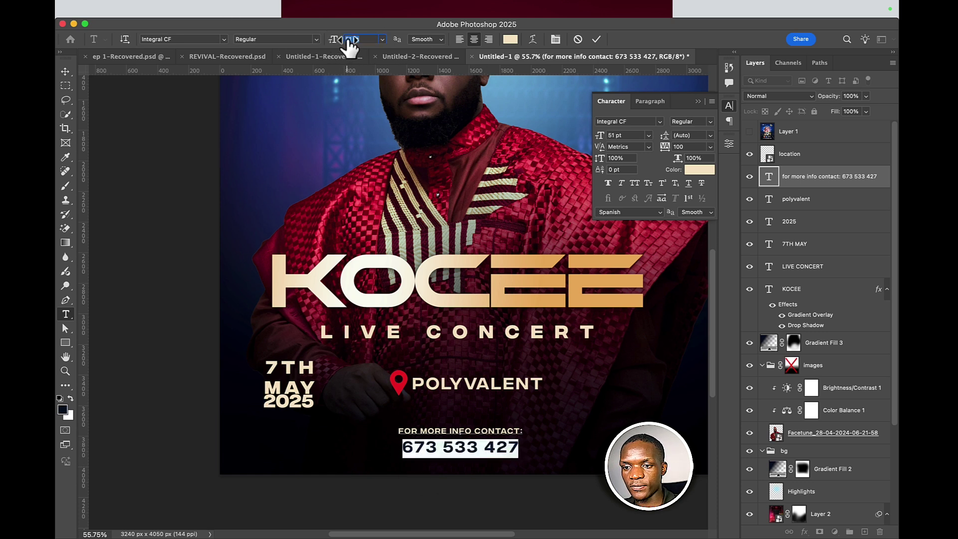
left_click(597, 39)
key("v")
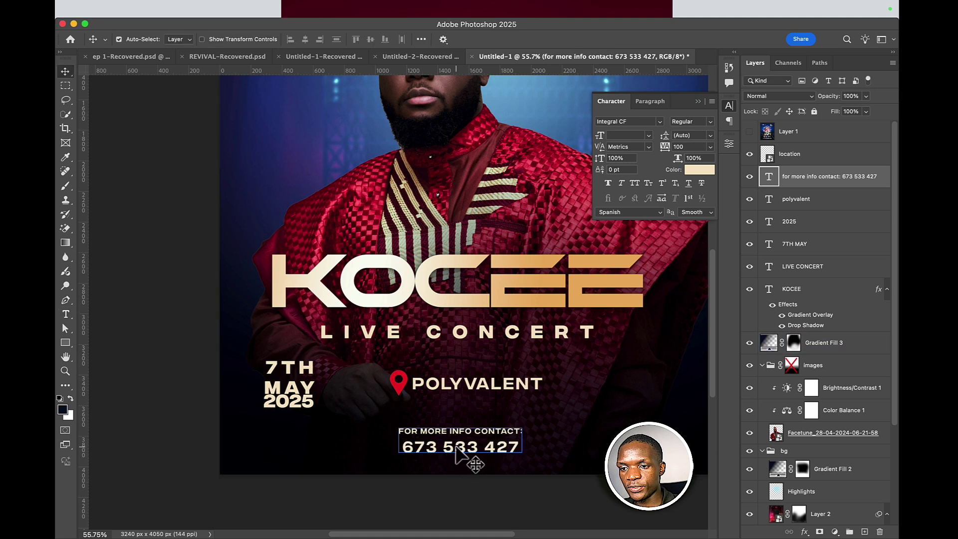
left_click_drag(456, 447, 621, 390)
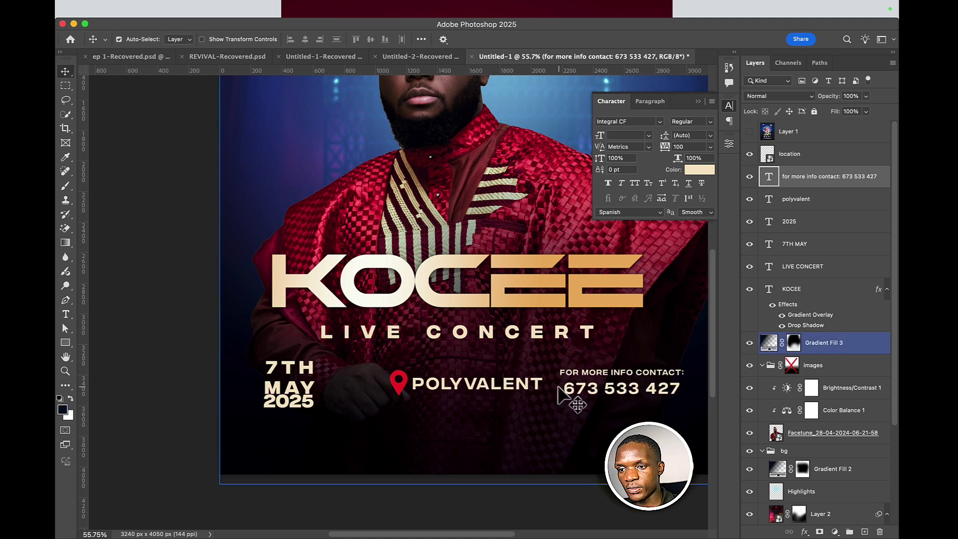
- Shift pin, POLYVALENT and contact left together, then nudge the contact block right
left_click(499, 392, "shift")
left_click(402, 385, "shift")
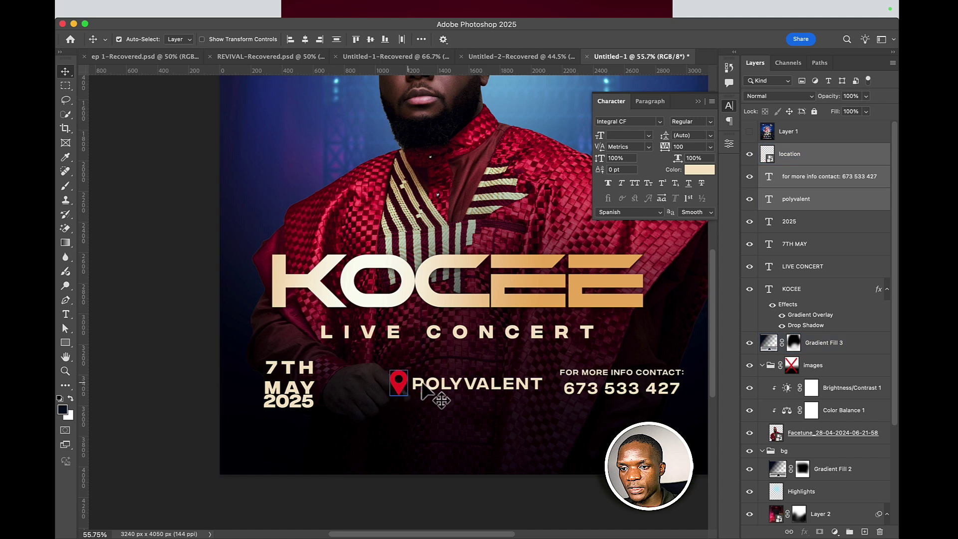
left_click_drag(421, 385, 405, 387)
left_click(475, 421)
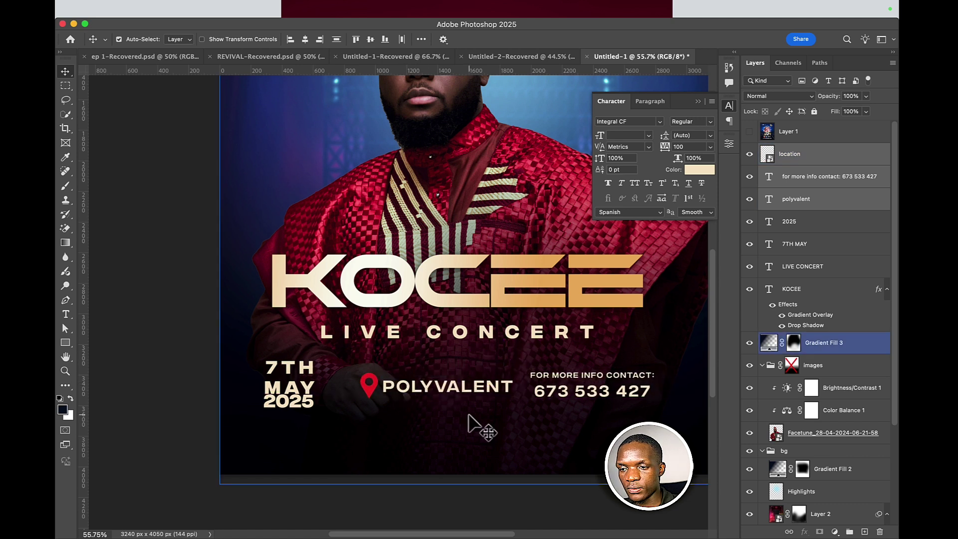
left_click(544, 395)
left_click_drag(574, 397, 588, 395)
- Vertically centre-align the pin and POLYVALENT, then select all five info layers
left_click(477, 392)
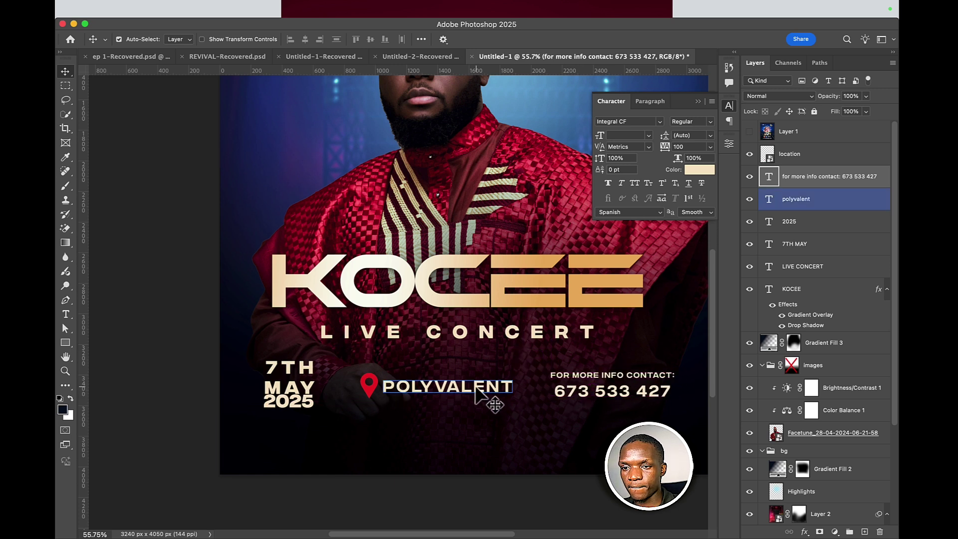
left_click(382, 402)
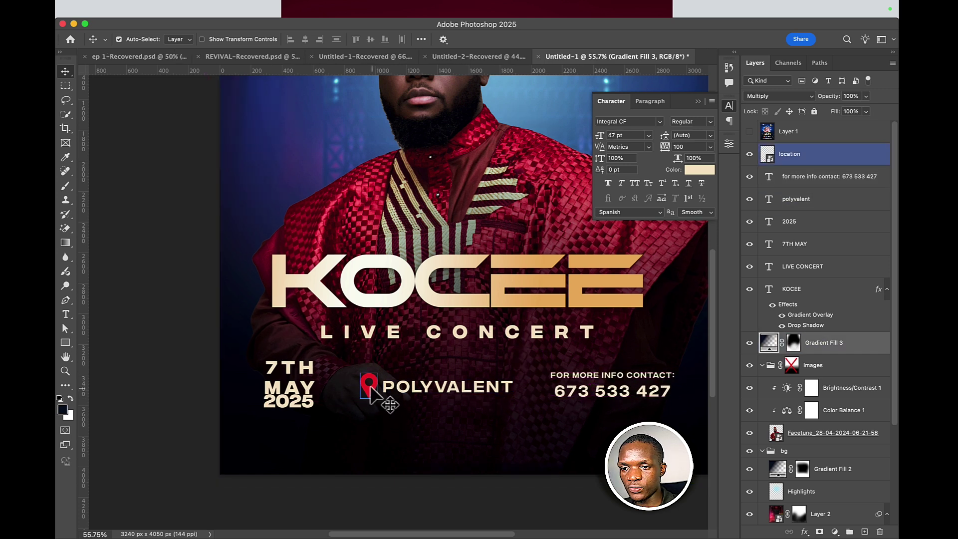
left_click(371, 388)
left_click(409, 387, "shift")
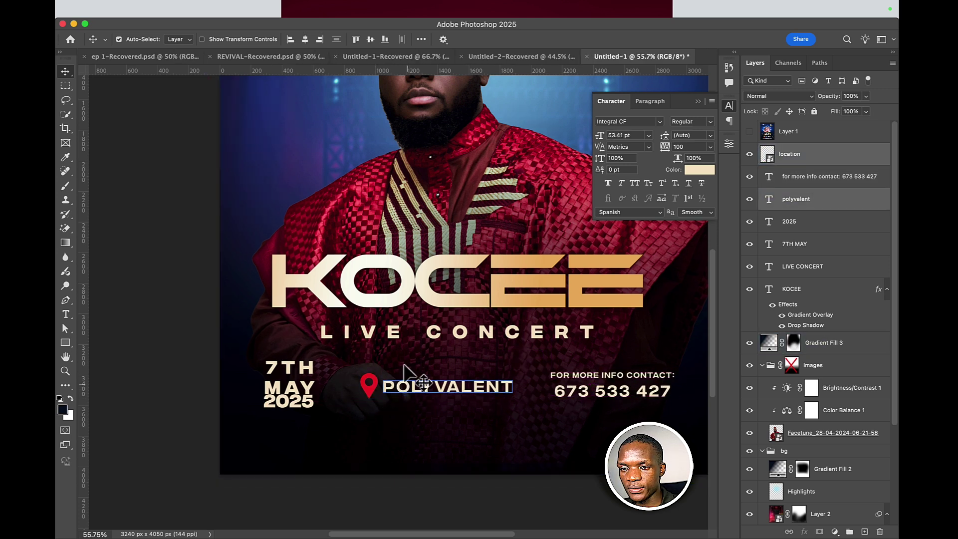
left_click(370, 40)
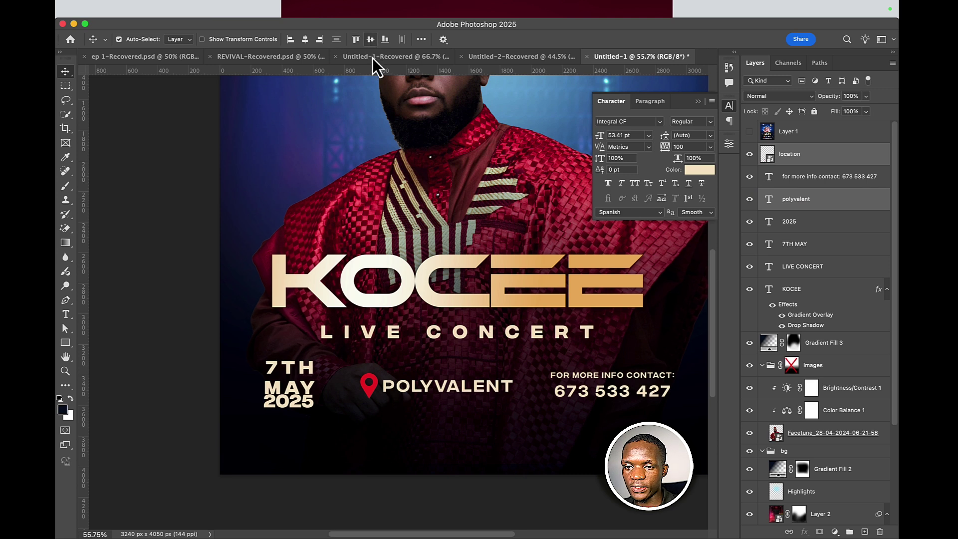
left_click(541, 392, "shift")
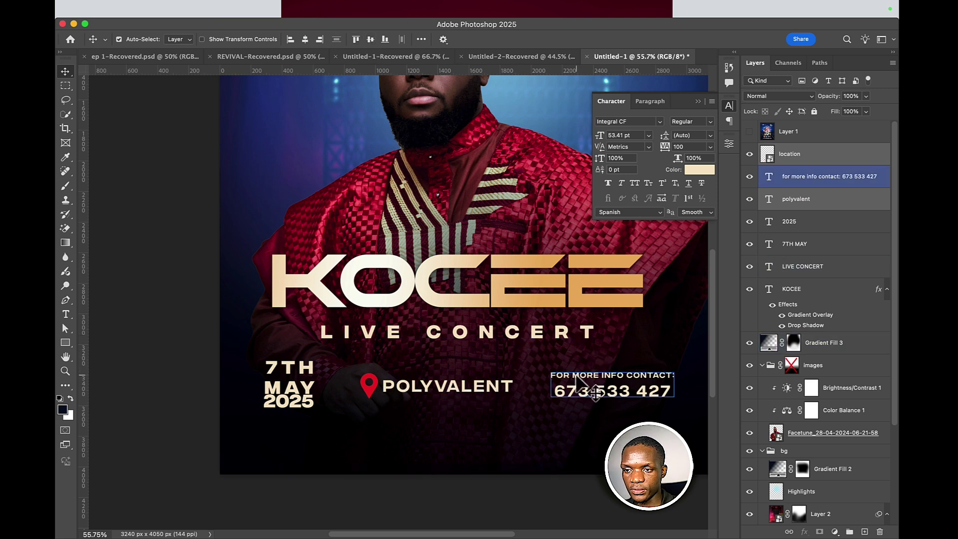
left_click(303, 390, "shift")
left_click(295, 403, "shift")
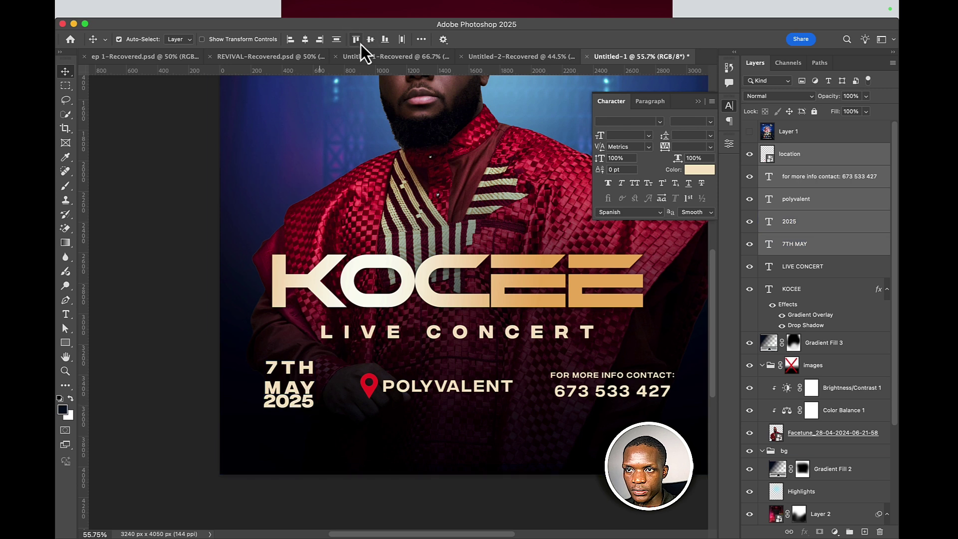
- Nudge the five-layer info row slightly left and up, then group it as Group 1
key("super+t")
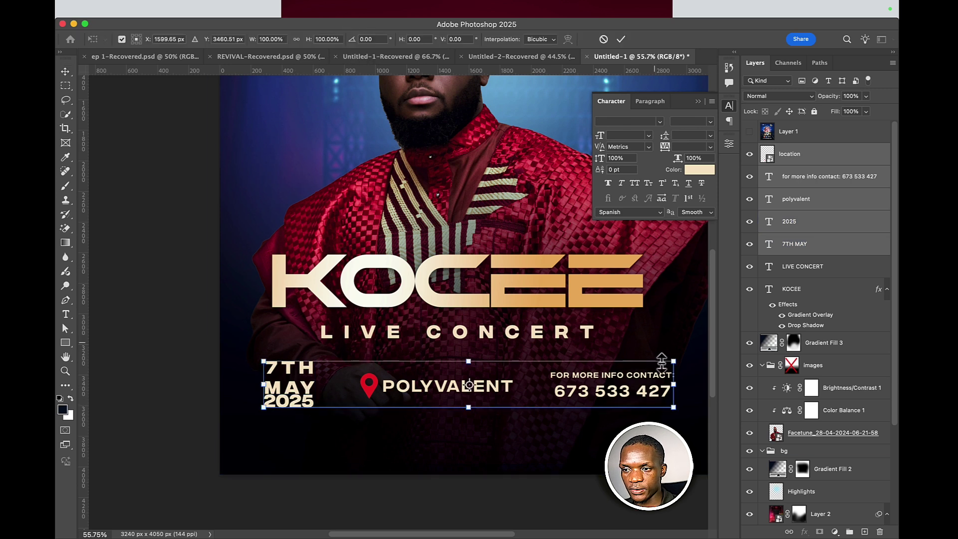
mouse_move(639, 378)
left_mouse_down()
mouse_move(614, 377)
mouse_move(625, 374)
left_mouse_up()
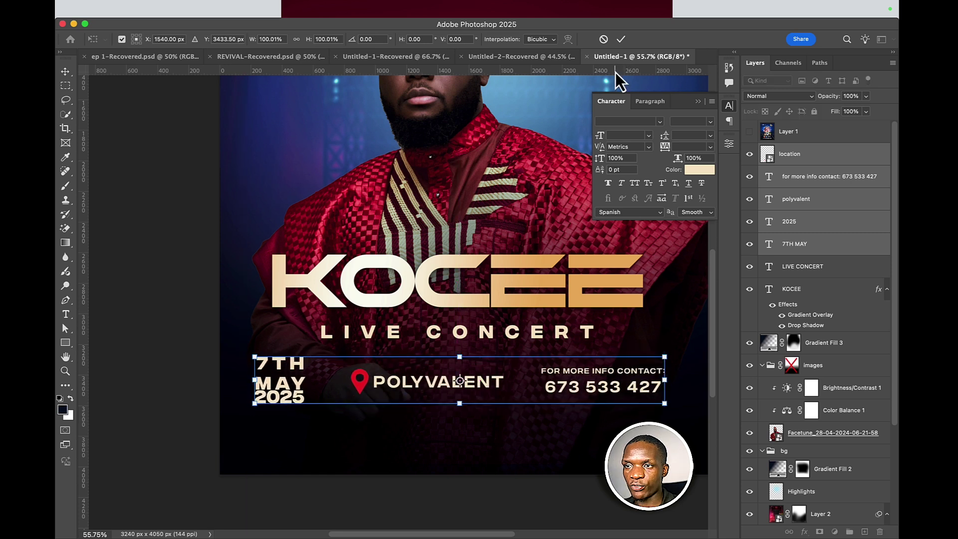
key("Return")
left_click(489, 491)
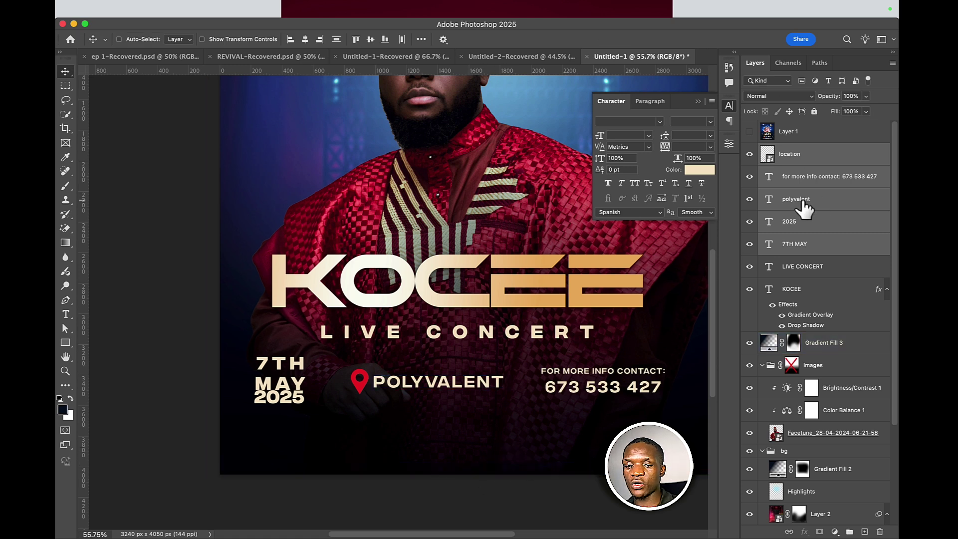
key("super+g")
left_click(793, 150)
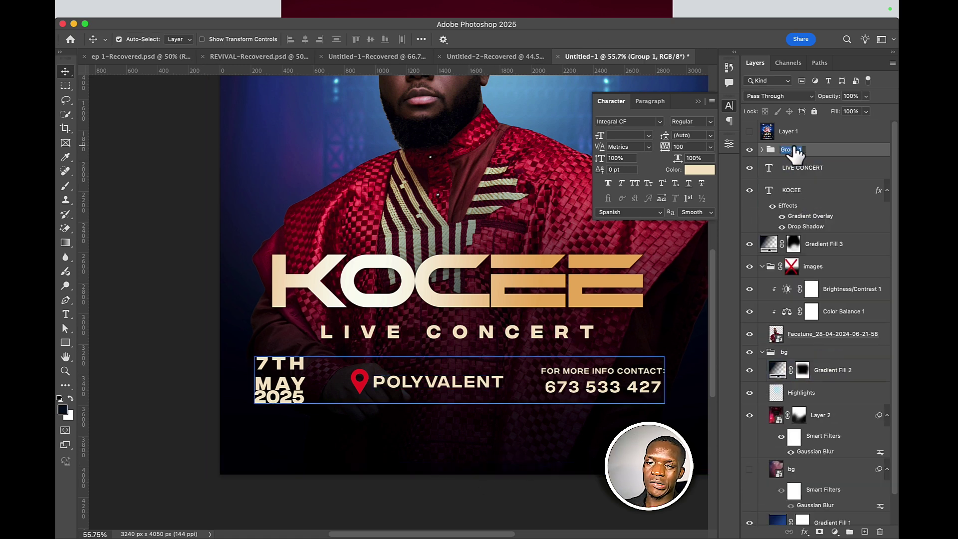
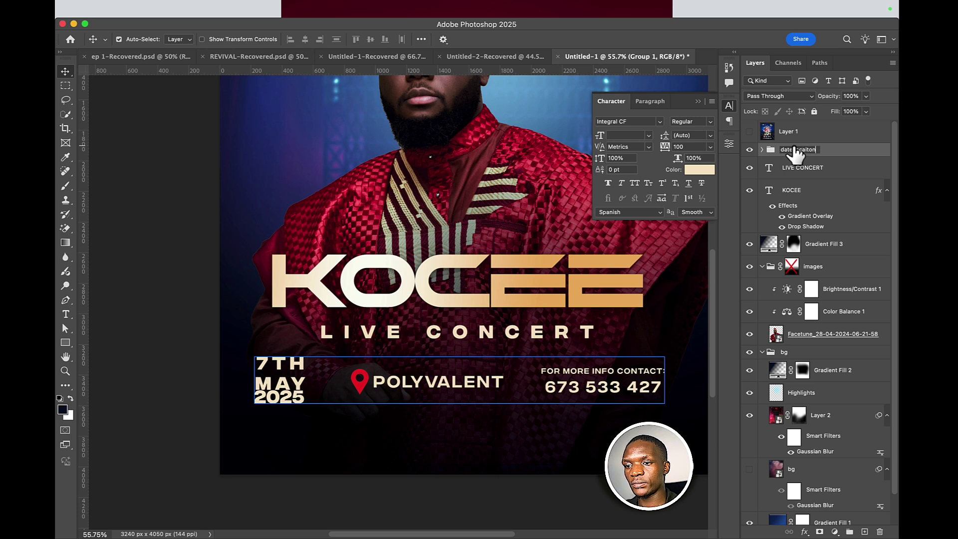
- Name the info group 'date locaiton contact', then select the Gradient Fill 3 layer
type("date locaiton contact")
key("Return")
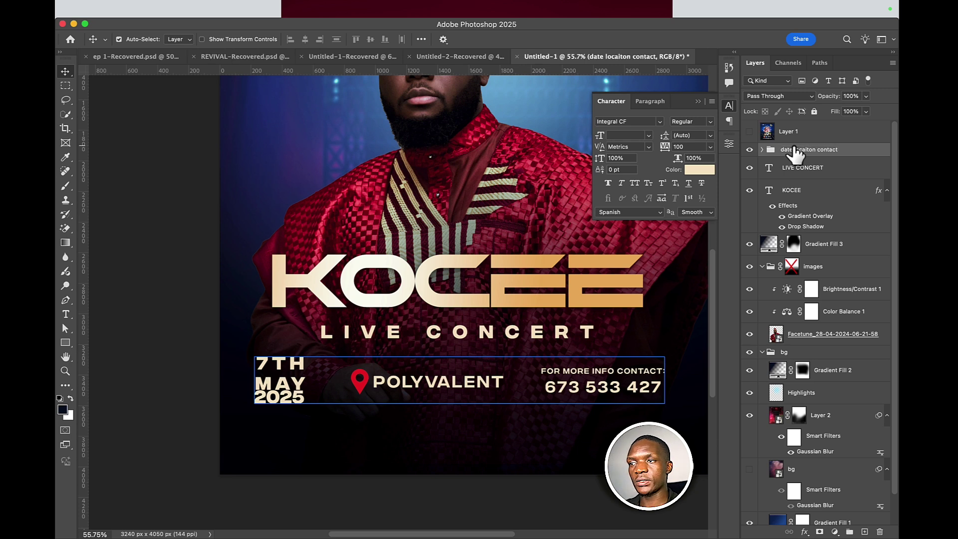
left_click(513, 299)
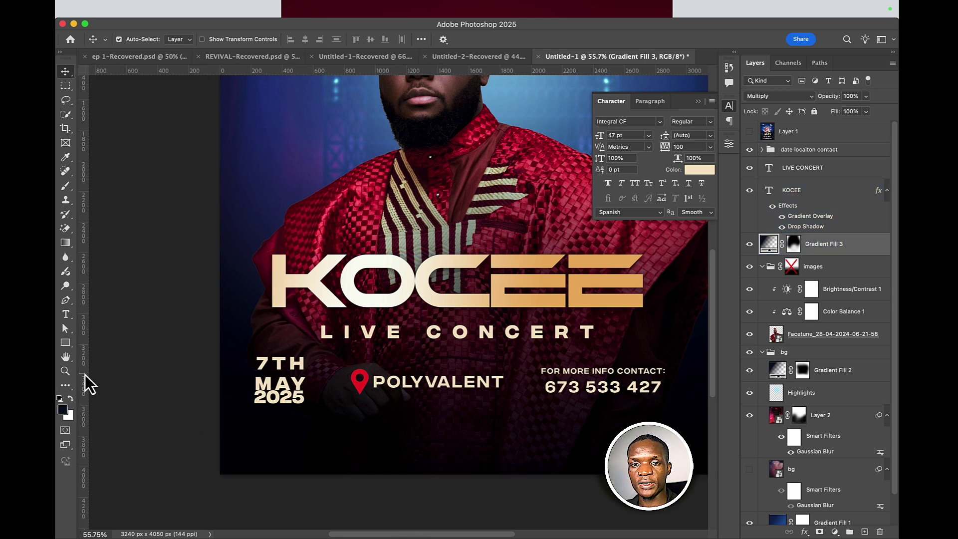
- Add a vertical guide near 1484 px on the flyer
left_click_drag(85, 375, 458, 380)
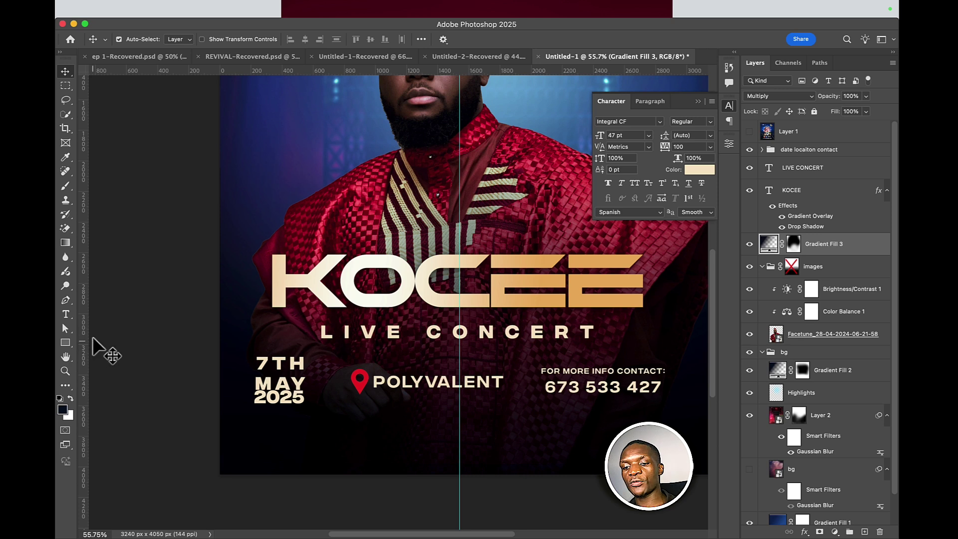
scroll(90, 328, "right", 3)
key("super")
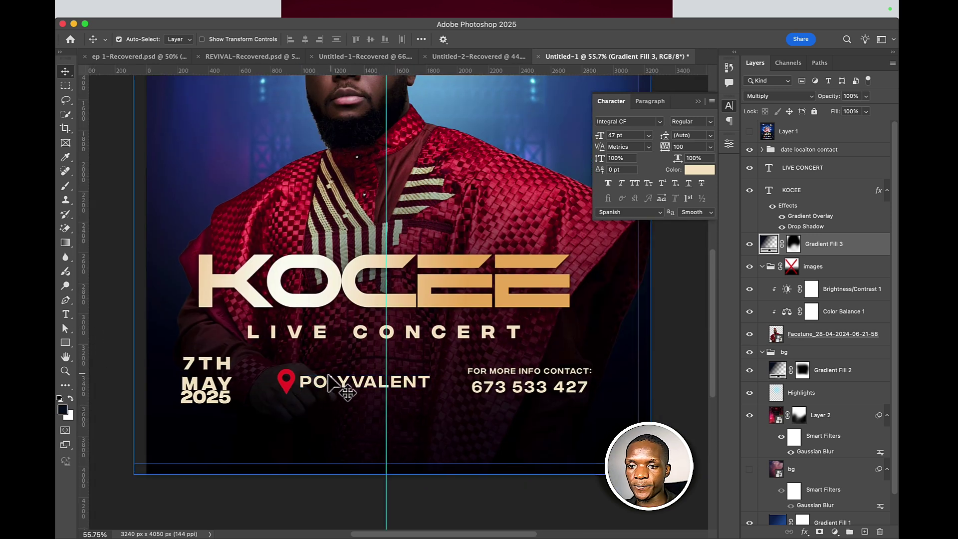
- Scale the pin, POLYVALENT and contact text to 78.47%, then move 2025 beside 7TH
left_click(303, 385)
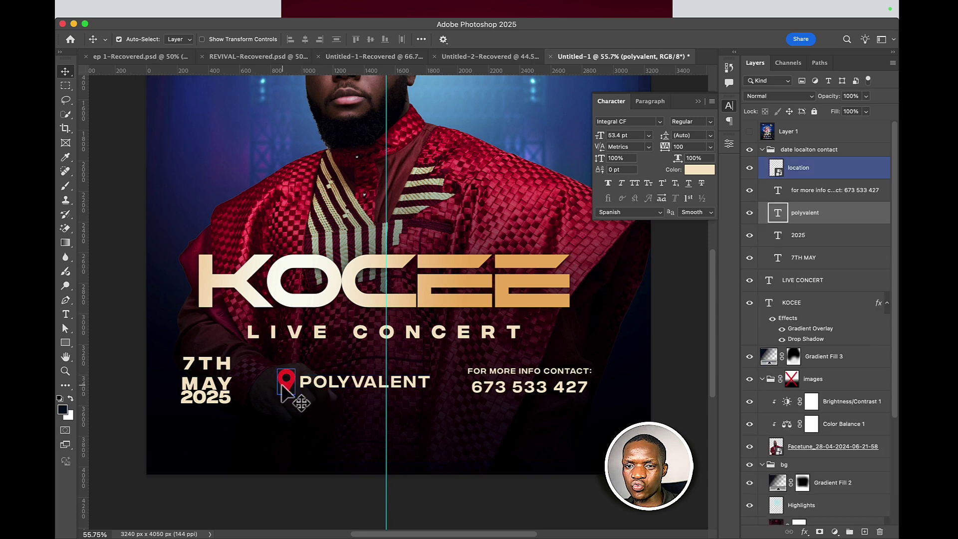
left_click(286, 386, "shift")
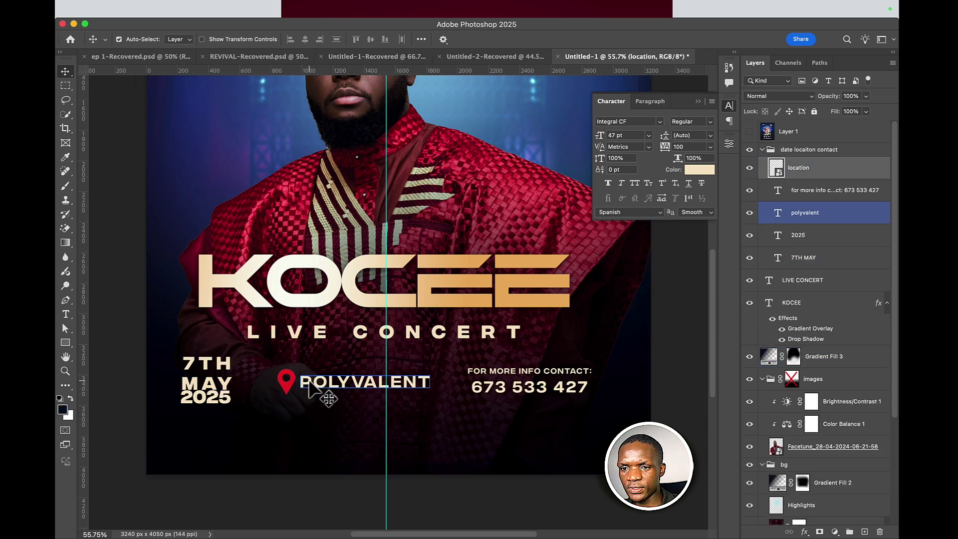
left_click(486, 389, "shift")
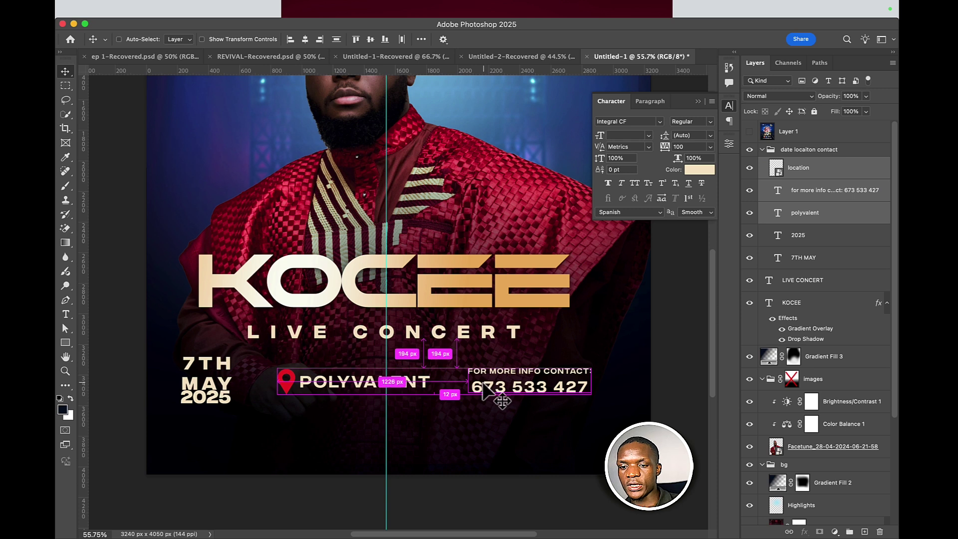
key("super+t")
left_click_drag(596, 386, 496, 409)
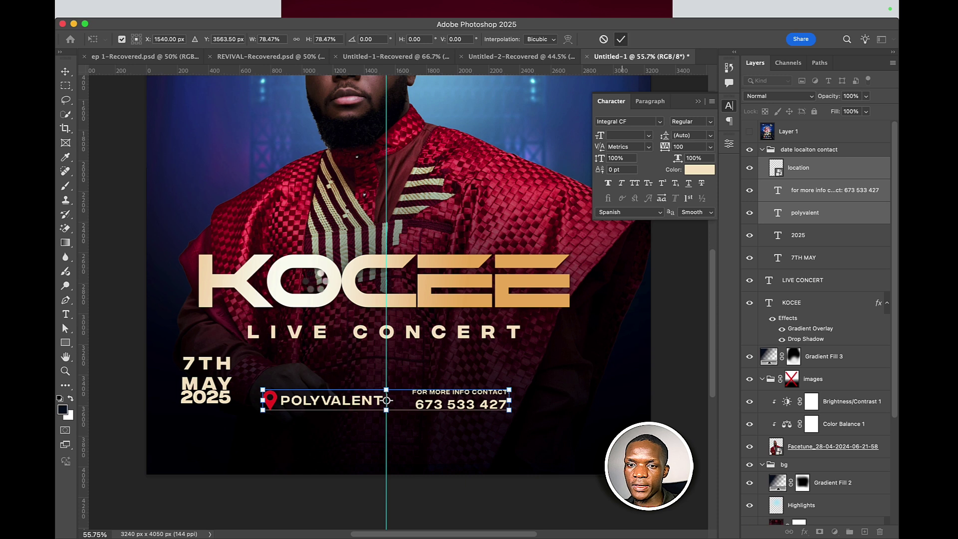
key("Return")
left_click_drag(220, 400, 284, 372)
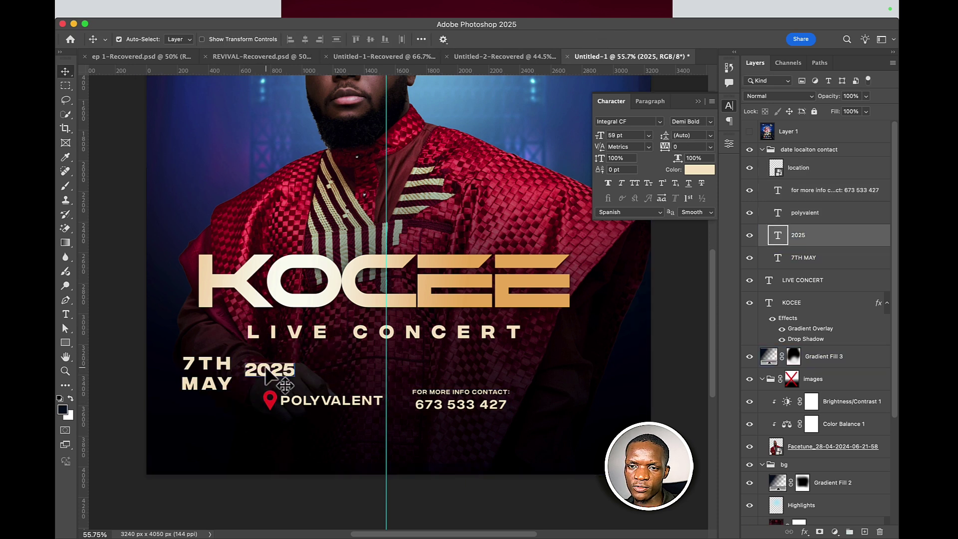
- Hide the 2025 layer and shift 7TH MAY toward the centre, discarding stray placeholder text
left_click(749, 235)
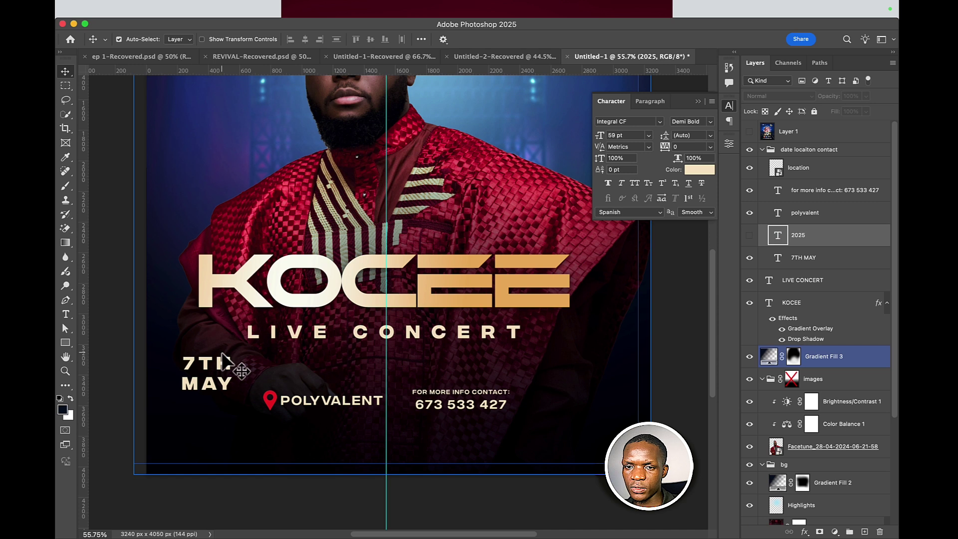
left_click_drag(223, 359, 318, 370)
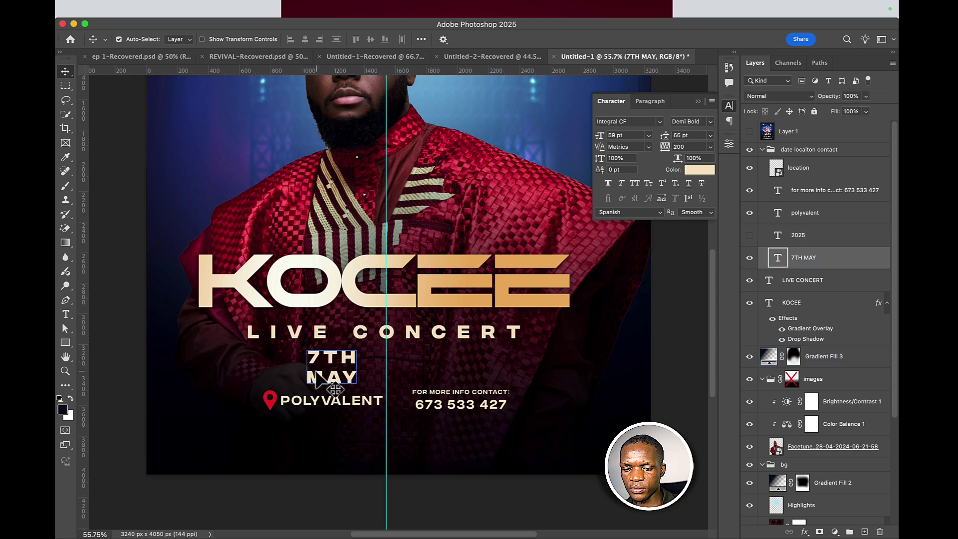
key("t")
left_click(311, 369)
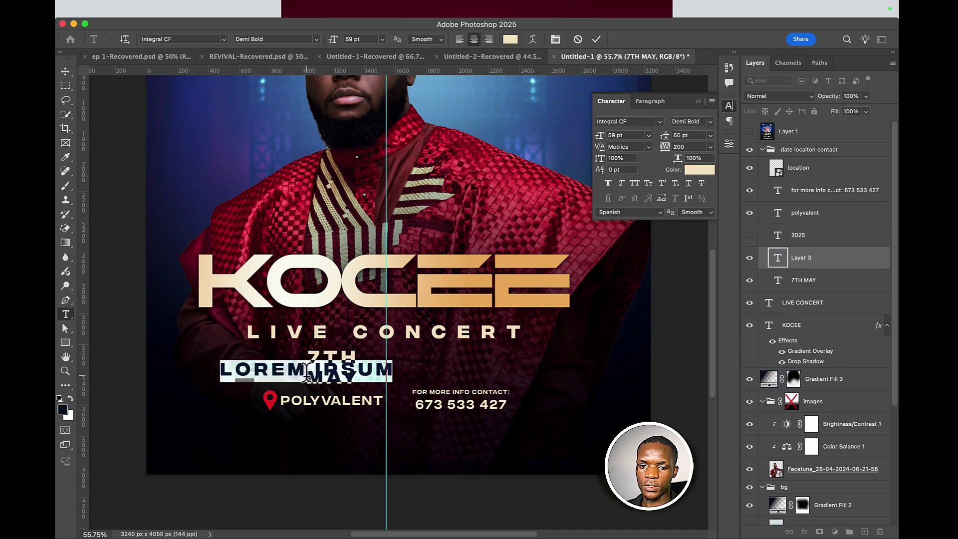
key("Escape")
key("super+z")
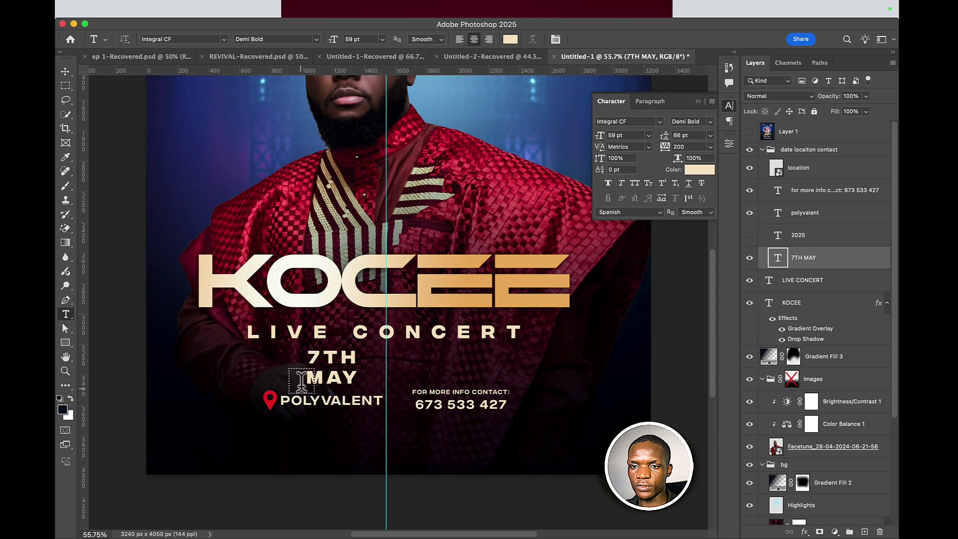
- Join 7TH MAY onto one line and centre it under LIVE CONCERT
left_click(310, 377)
key("BackSpace")
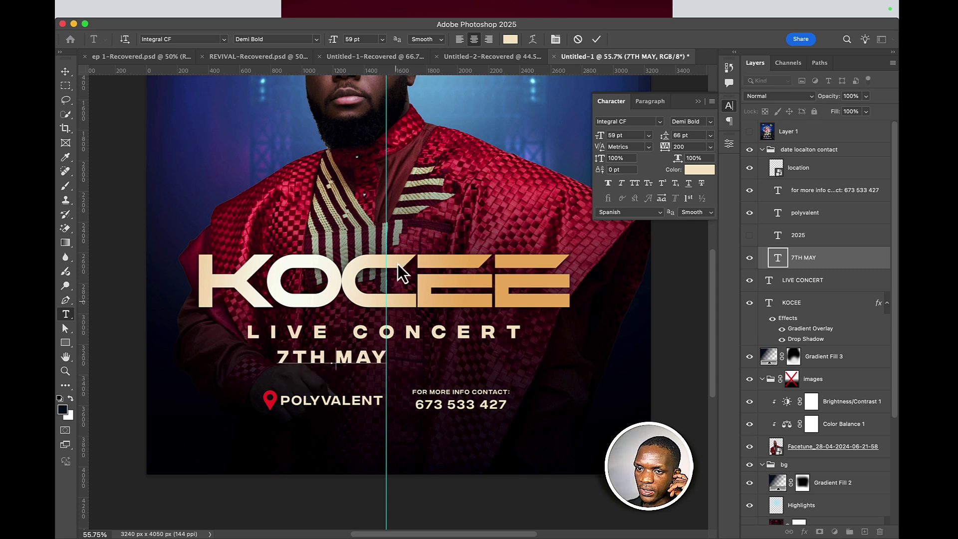
left_click(596, 39)
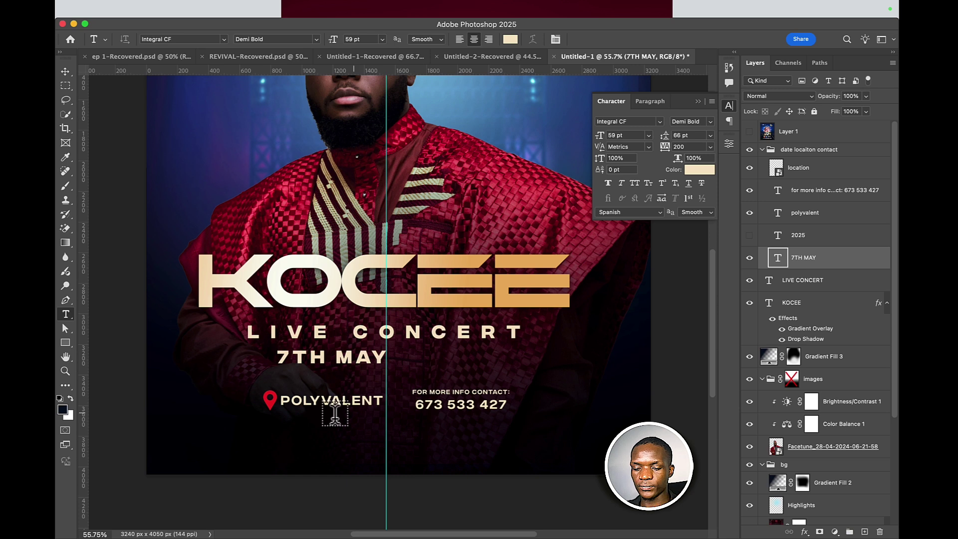
key("v")
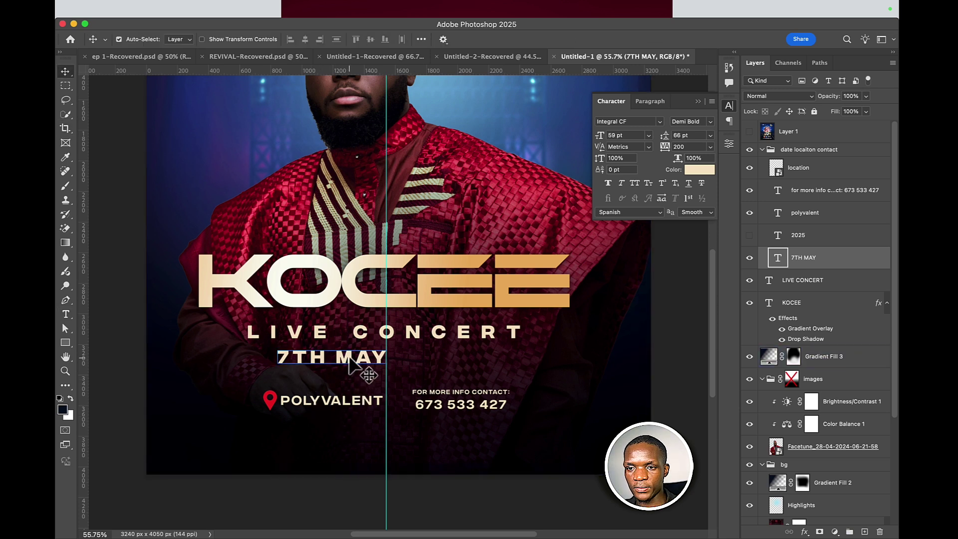
left_click_drag(352, 360, 406, 373)
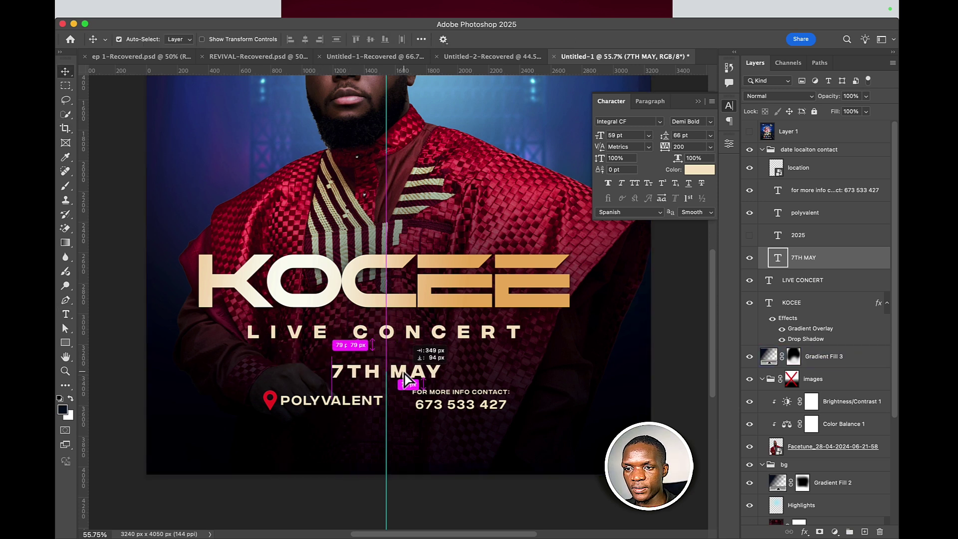
left_click(429, 399)
double_click(428, 404)
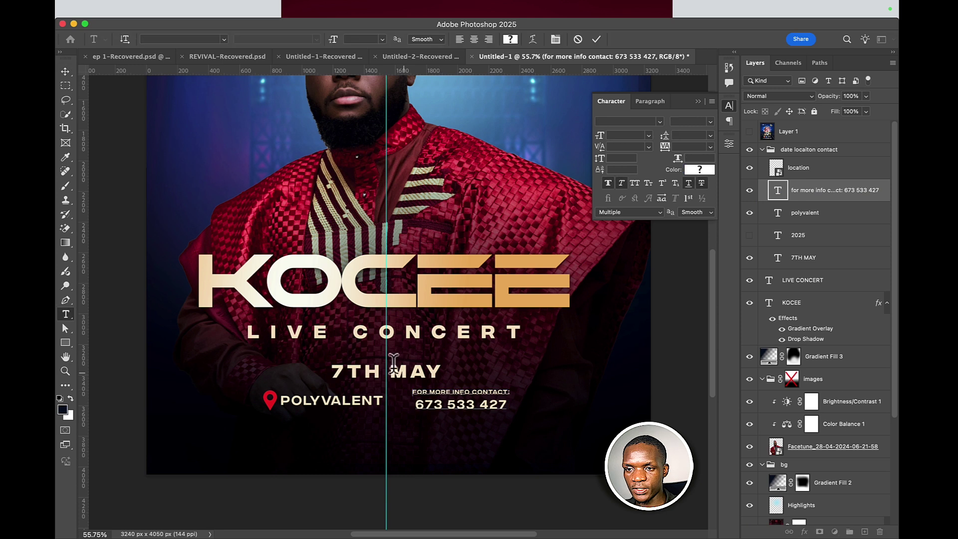
- Add a new text line above the date reading TUESDAY, reusing the copied heading text
left_click_drag(496, 391, 441, 391)
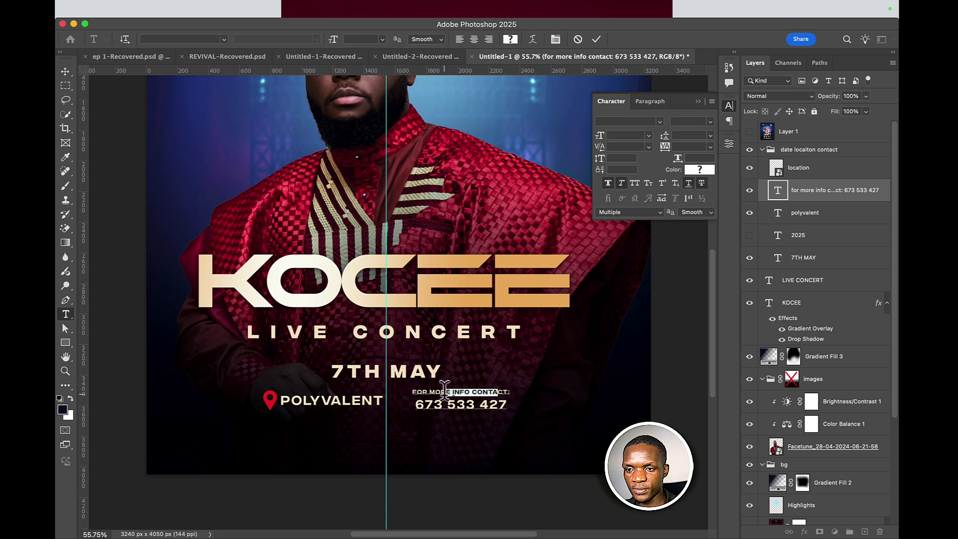
left_click(596, 38)
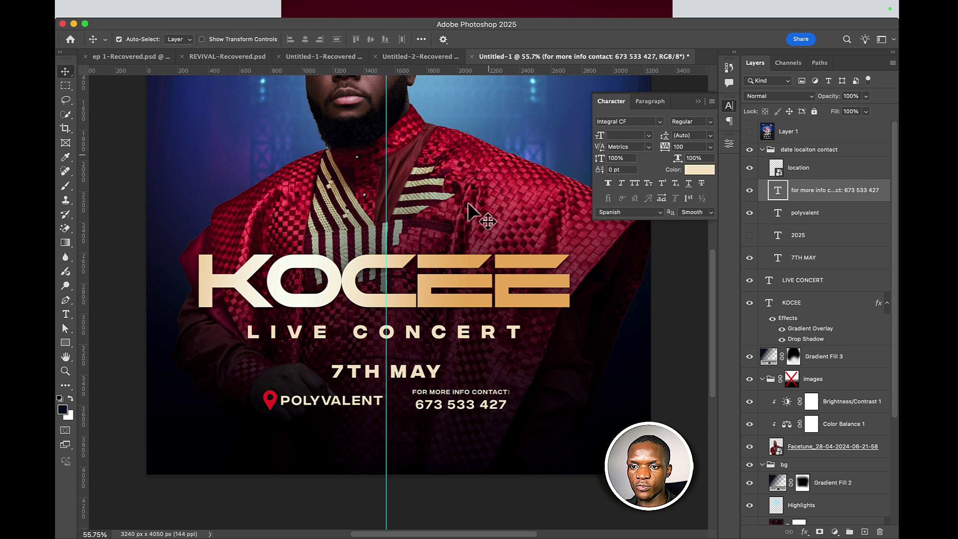
left_click(387, 350)
type("E INFO CONTA")
key("super+a")
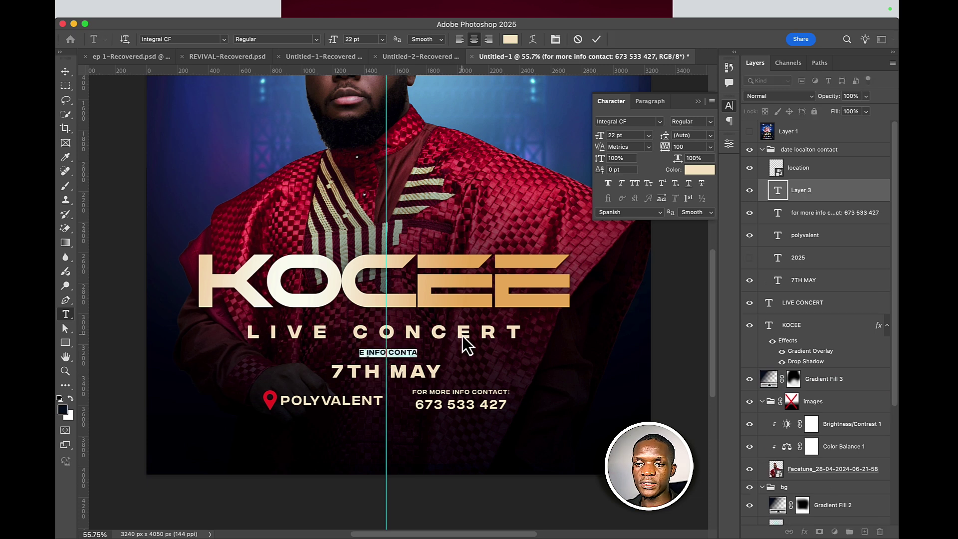
type("WED")
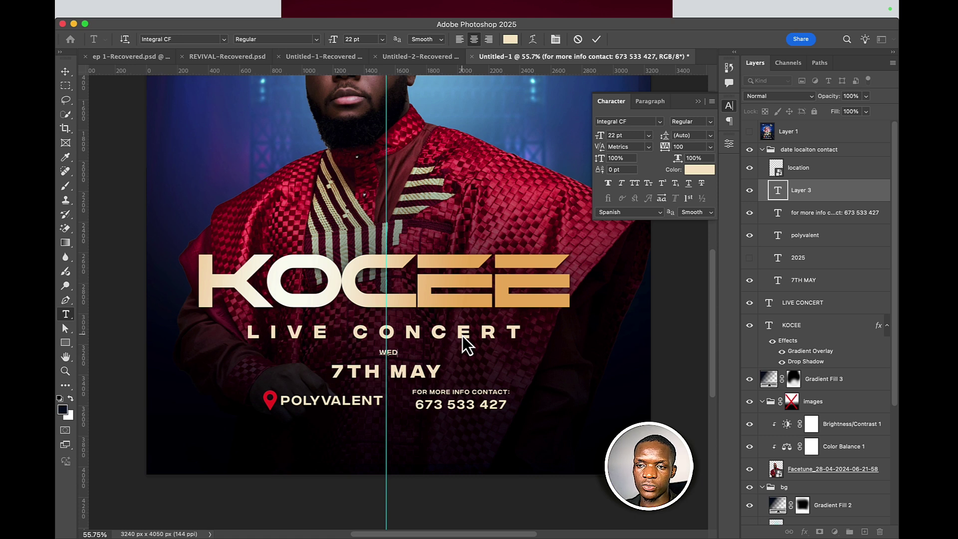
key("BackSpace")
key("BackSpace")
key("BackSpace")
type("TUE")
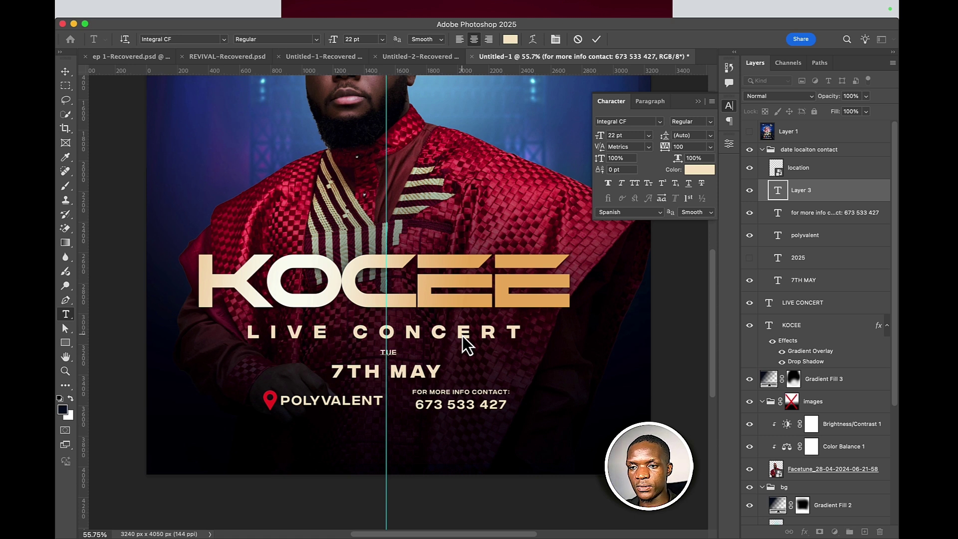
type("SDAY")
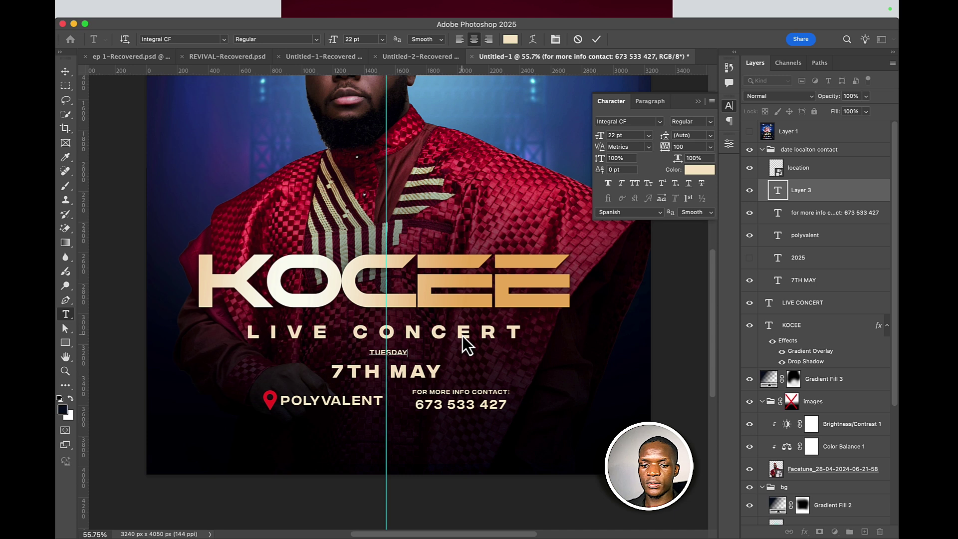
- Widen TUESDAY's letter spacing and centre it above 7TH MAY
key("super+a")
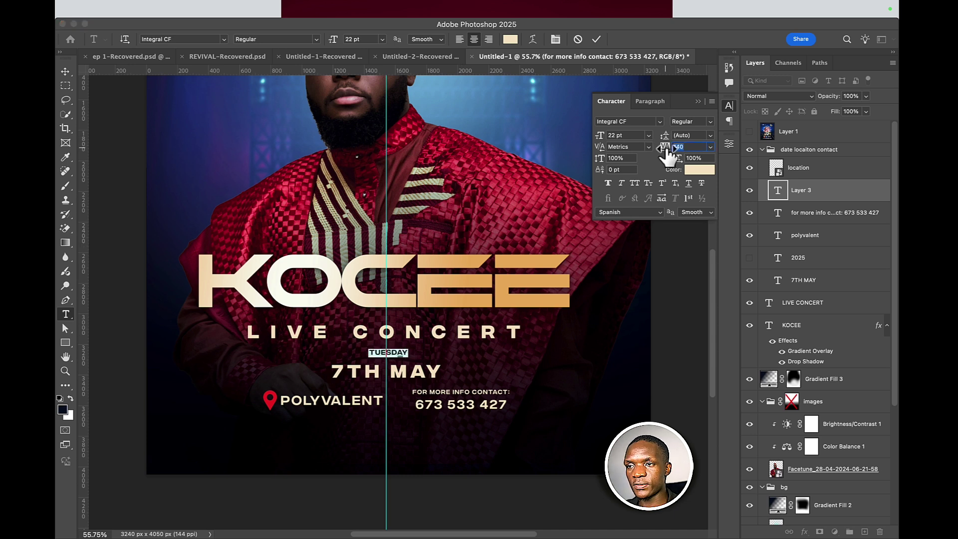
left_click_drag(665, 147, 684, 148)
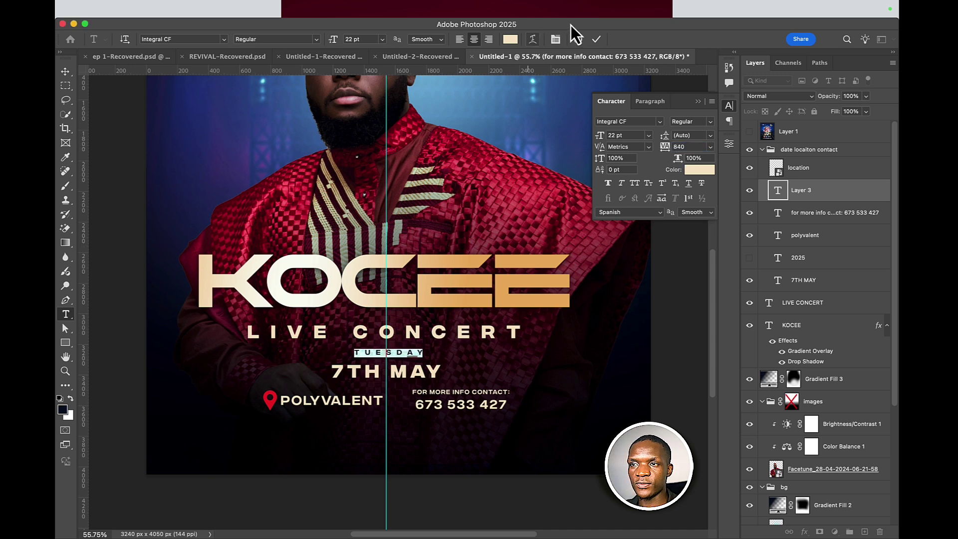
left_click(595, 40)
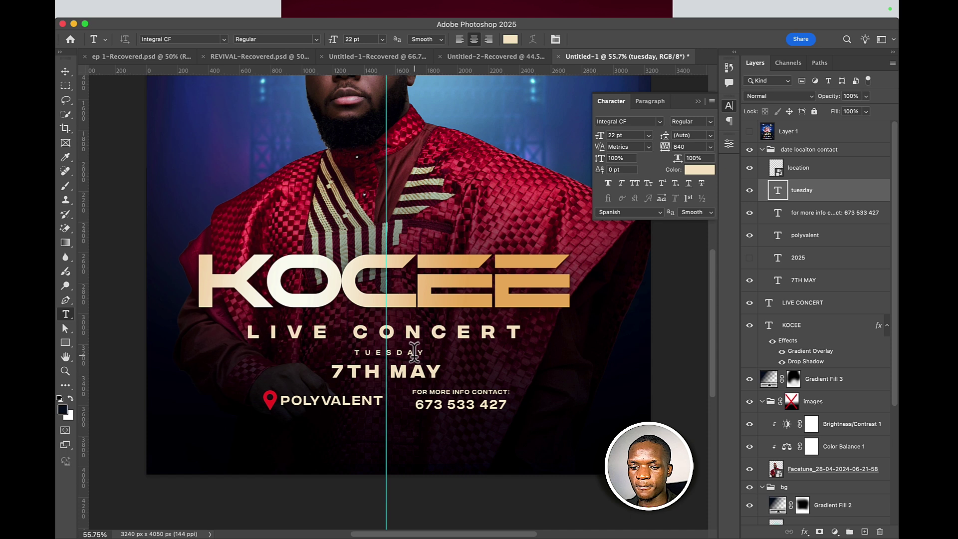
key("v")
left_click_drag(415, 351, 414, 349)
left_click(372, 318)
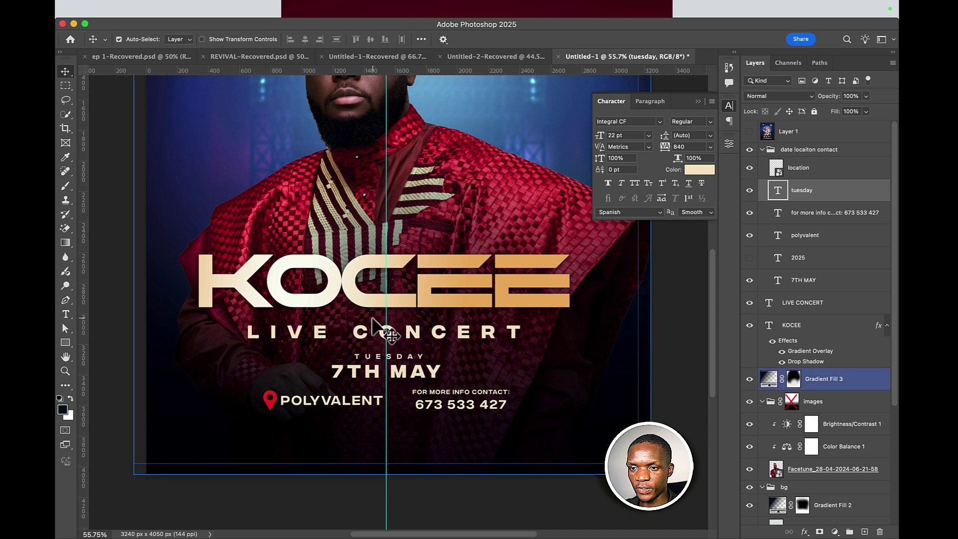
- Set the TUESDAY text colour to white
left_click(700, 170)
left_click_drag(657, 241, 574, 173)
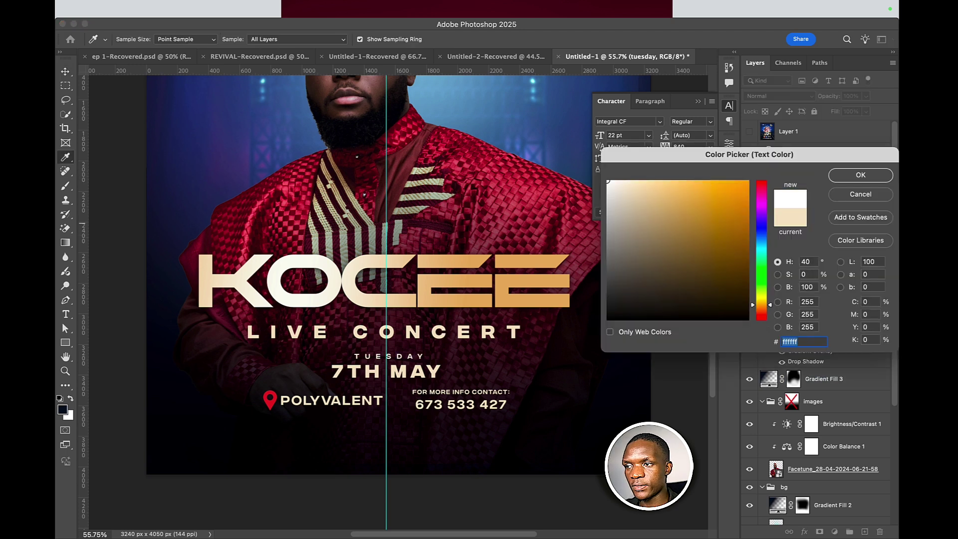
left_click(857, 176)
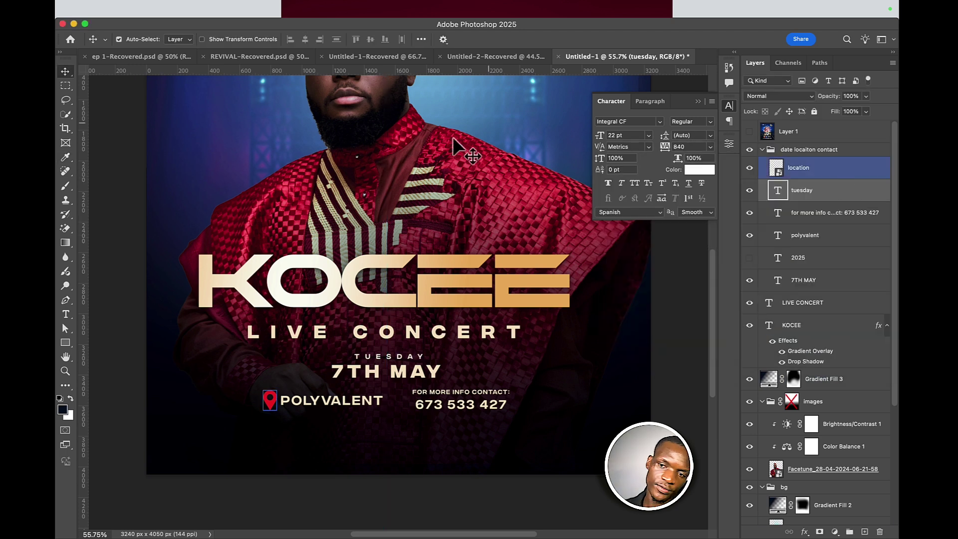
- Move the pin and POLYVALENT further left and the contact text further right
left_click(319, 402)
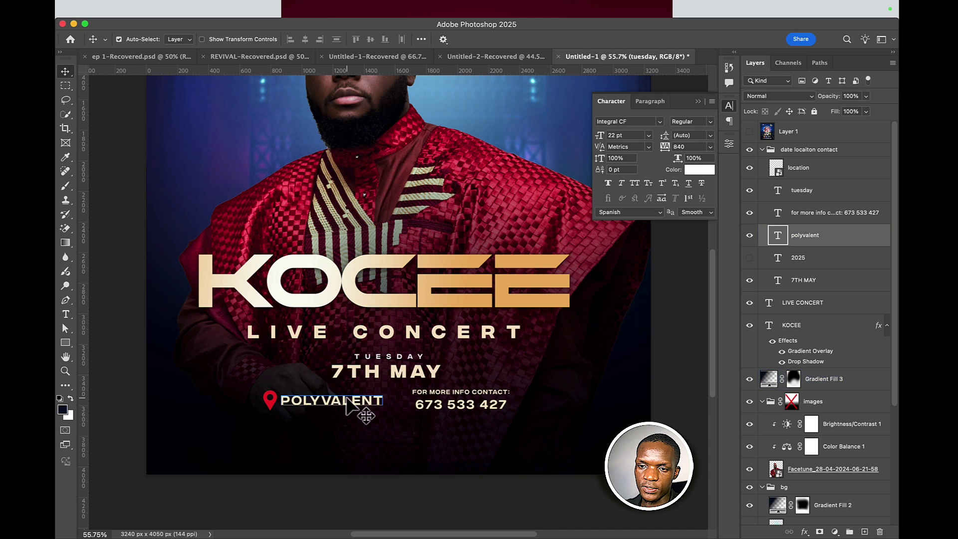
left_click(269, 401, "shift")
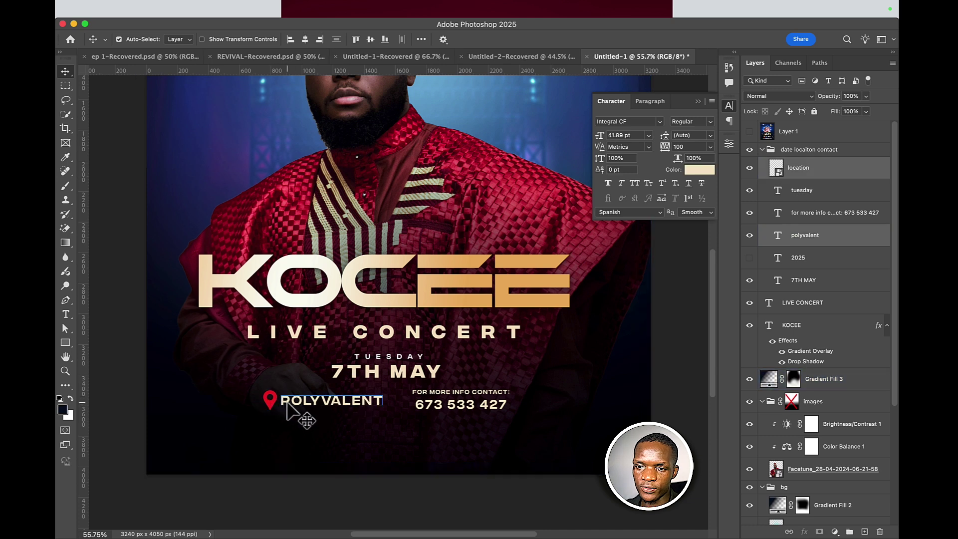
left_click_drag(287, 402, 232, 406)
left_click(466, 411)
left_click_drag(450, 407, 528, 411)
- Centre the three-item location and contact row horizontally on the flyer
left_click(310, 399, "shift")
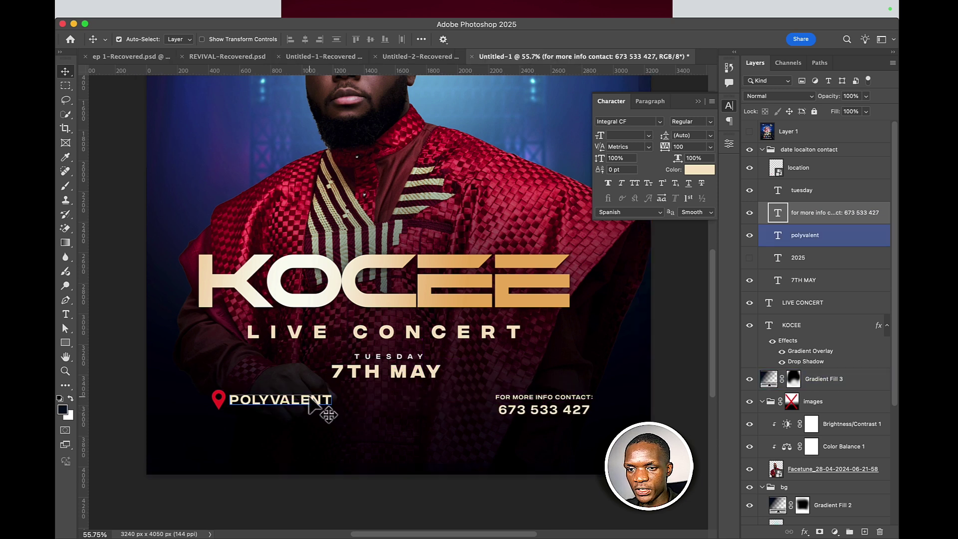
left_click(223, 401, "shift")
key("super")
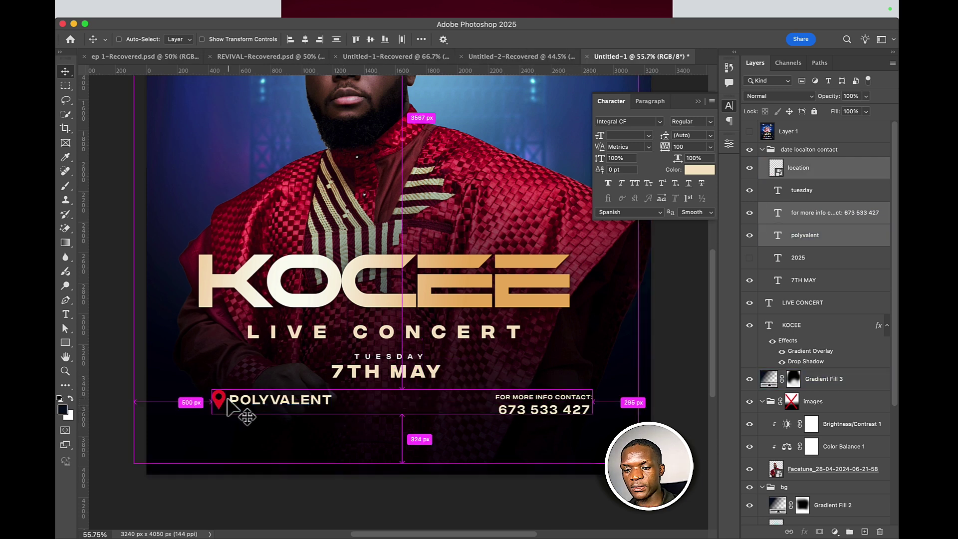
key("super+t")
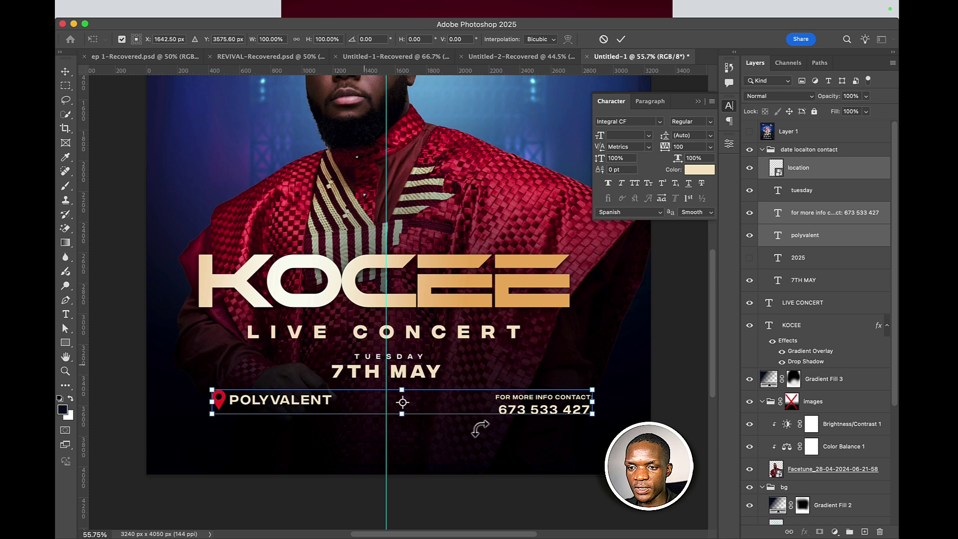
left_click_drag(524, 406, 509, 404)
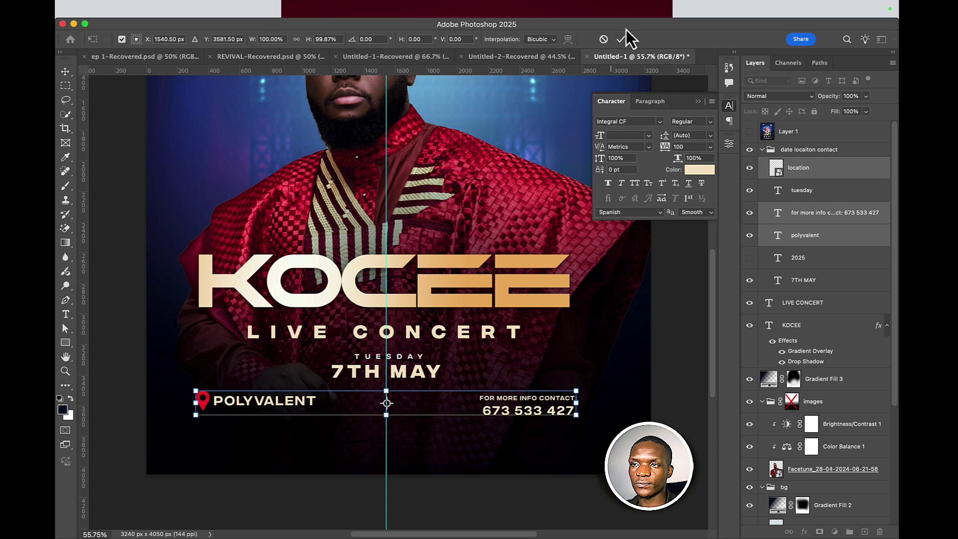
mouse_move(423, 2)
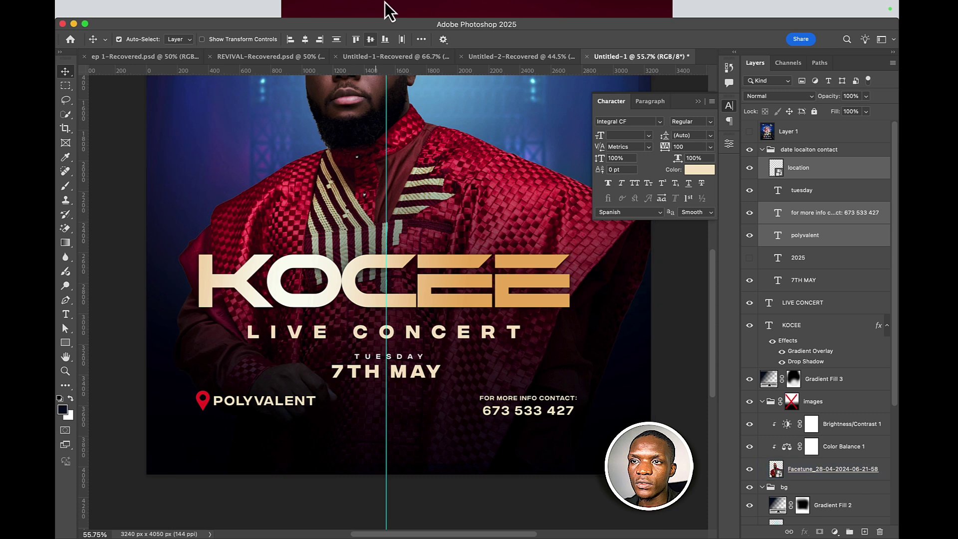
left_click(403, 11)
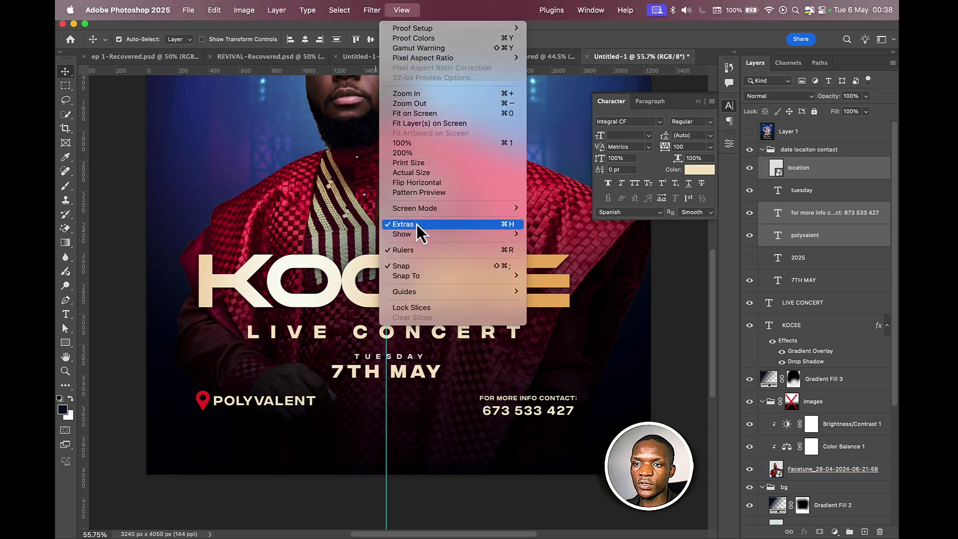
- Hide the guides and nudge the location and contact row down
mouse_move(417, 234)
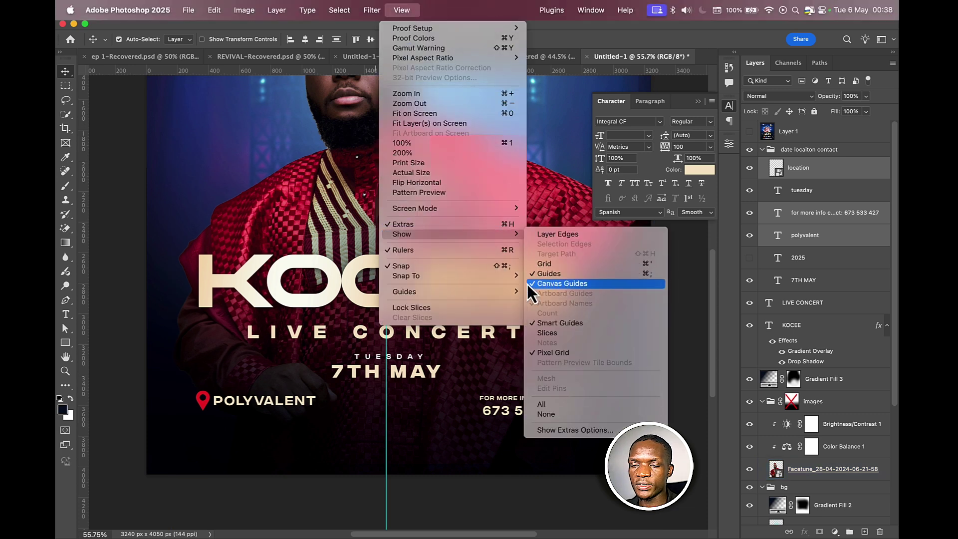
left_click(427, 378)
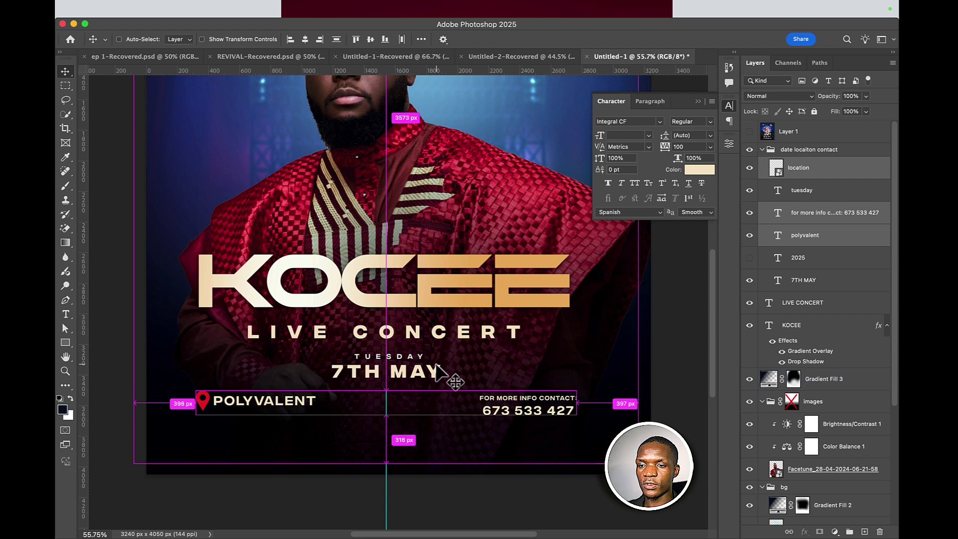
left_click(421, 376)
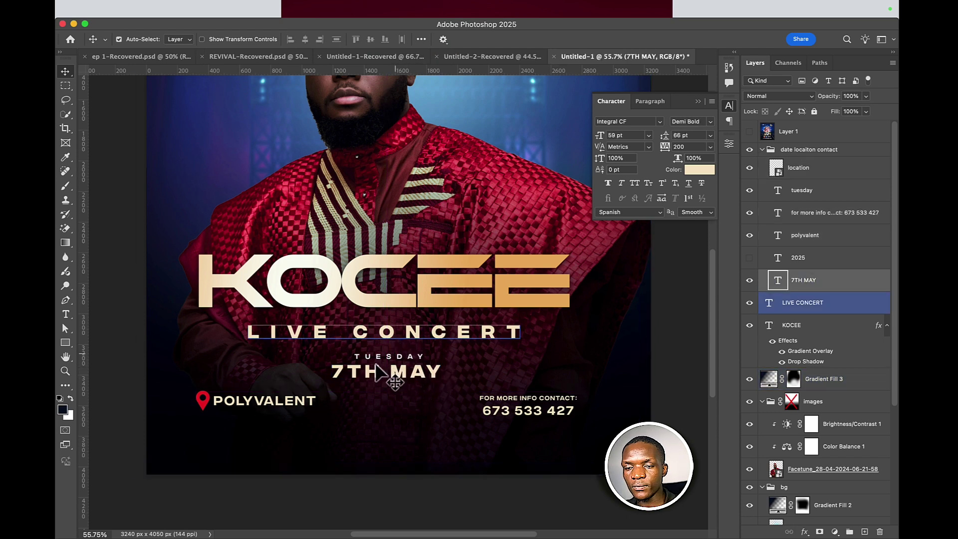
left_click(219, 405)
left_click(203, 401, "shift")
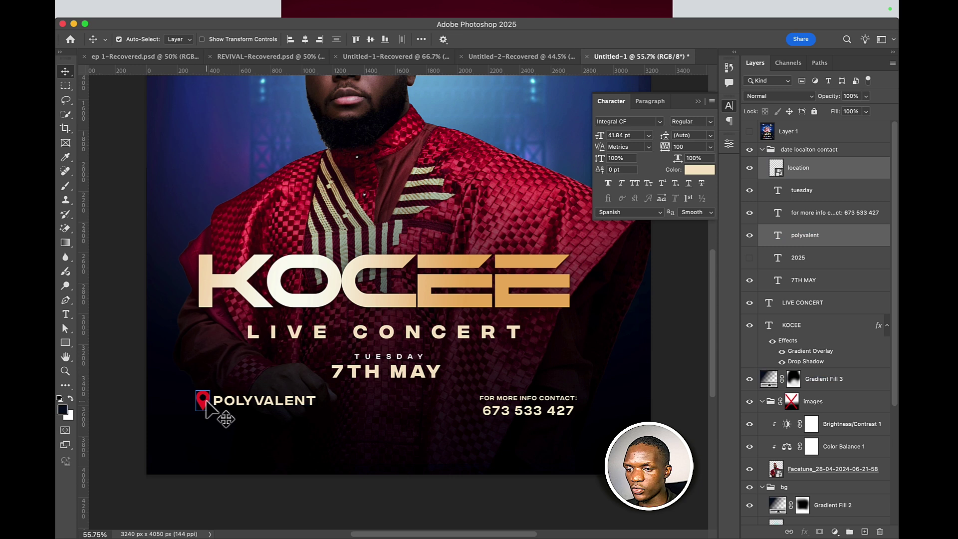
left_click(505, 409, "shift")
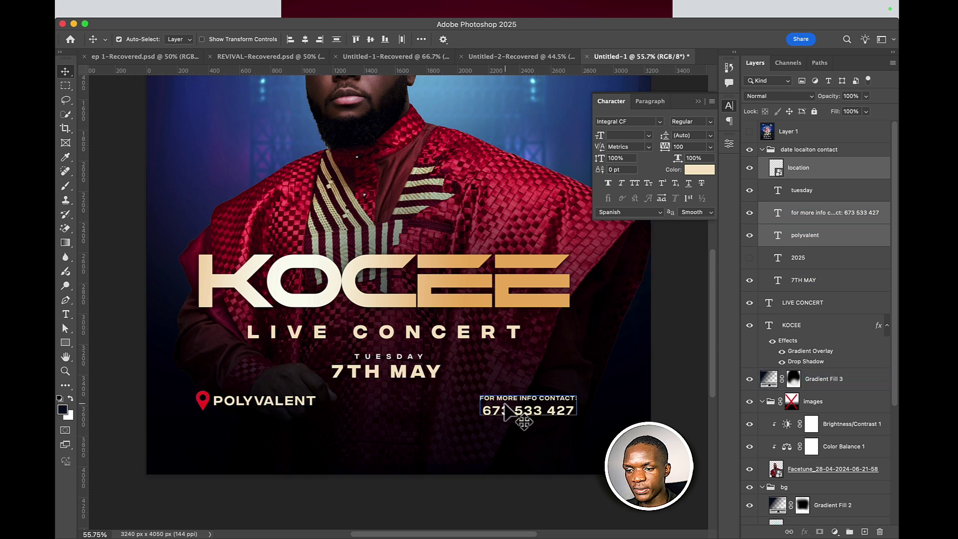
key("shift+Down")
key("shift+Down")
key("shift+Down")
key("shift+Down")
key("shift+Down")
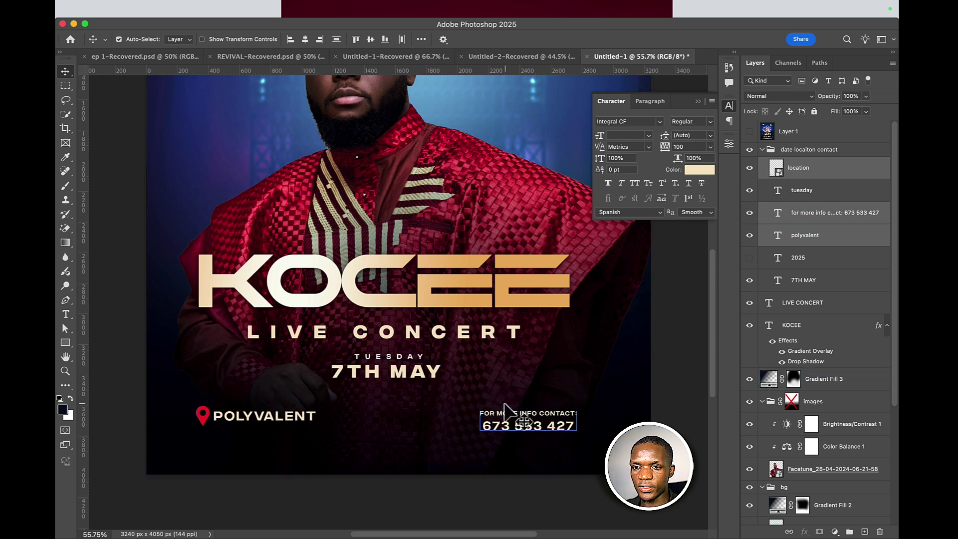
- Show 2025 and place it beneath 7TH MAY with tracking 300
left_click(505, 409)
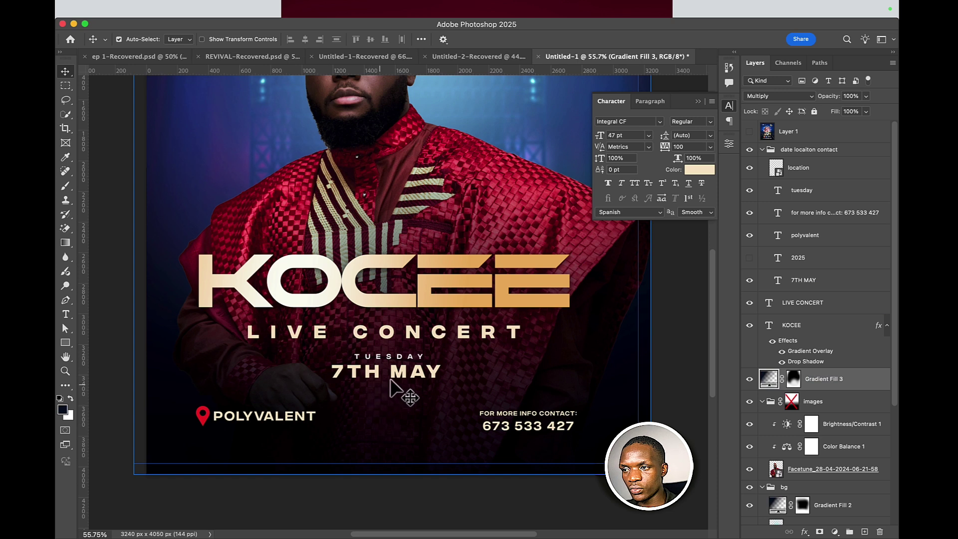
left_click(749, 258)
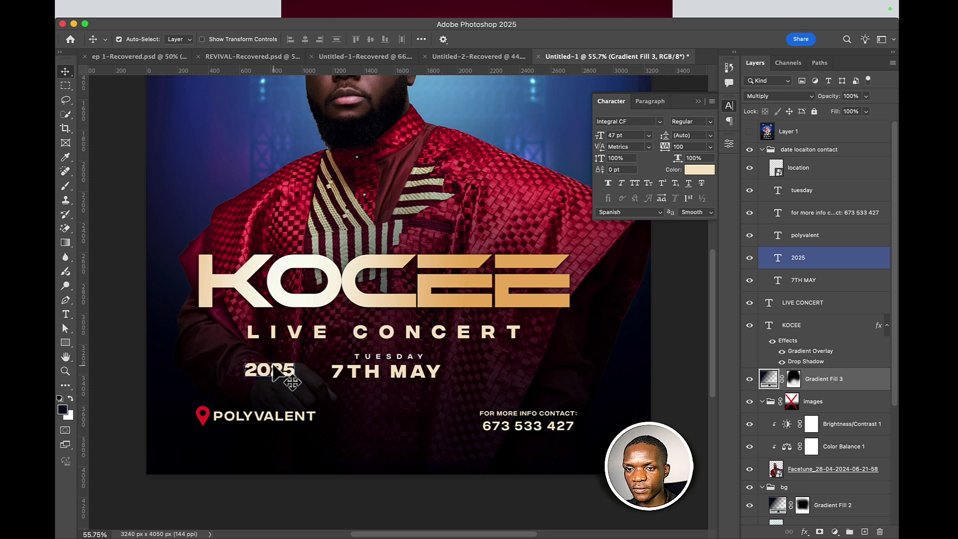
mouse_move(396, 391)
left_mouse_down()
mouse_move(299, 385)
mouse_move(287, 375)
mouse_move(424, 419)
mouse_move(400, 391)
left_mouse_up()
left_click(758, 233)
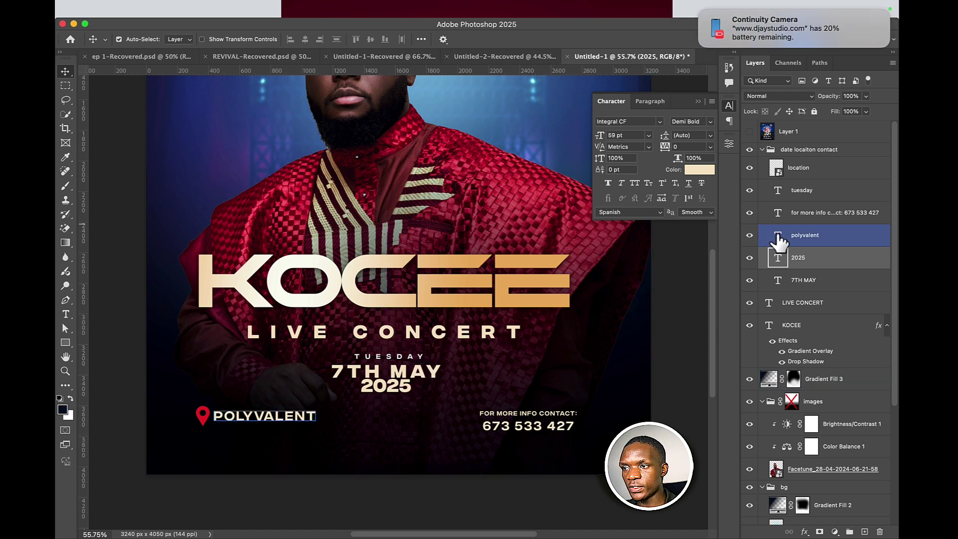
left_click_drag(666, 156, 680, 163)
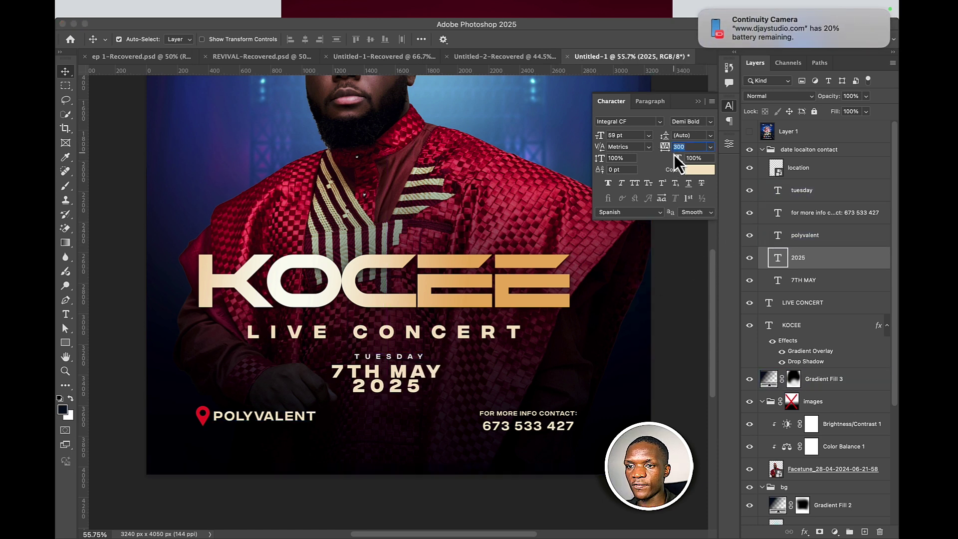
left_click(700, 11)
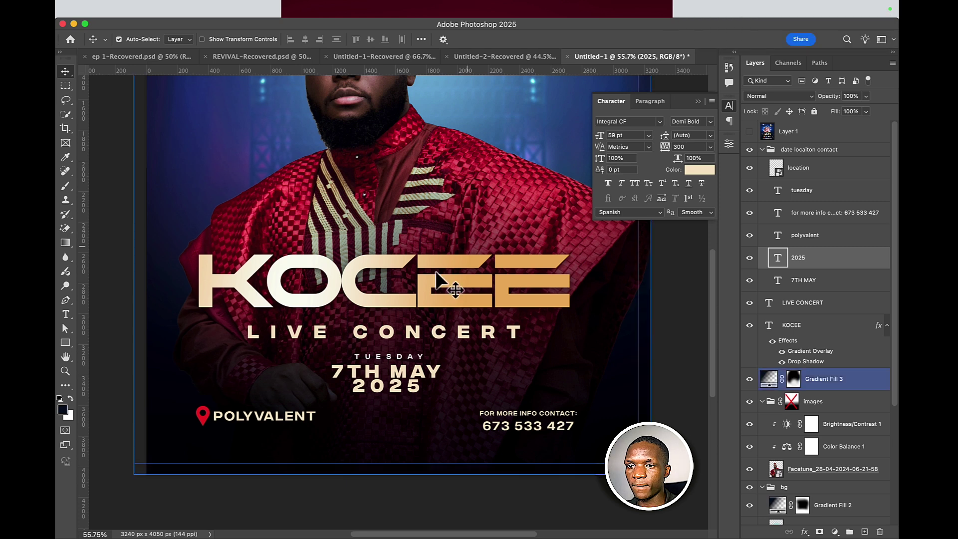
- Scale 2025 to about 62% and widen its tracking to 1000
left_click(424, 371)
left_click(459, 372)
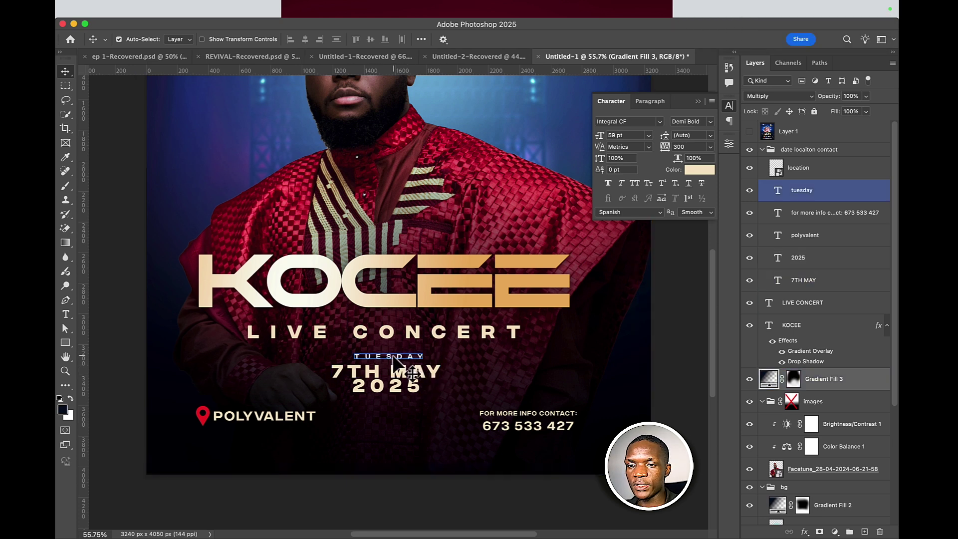
left_click(402, 386)
key("cmd+t")
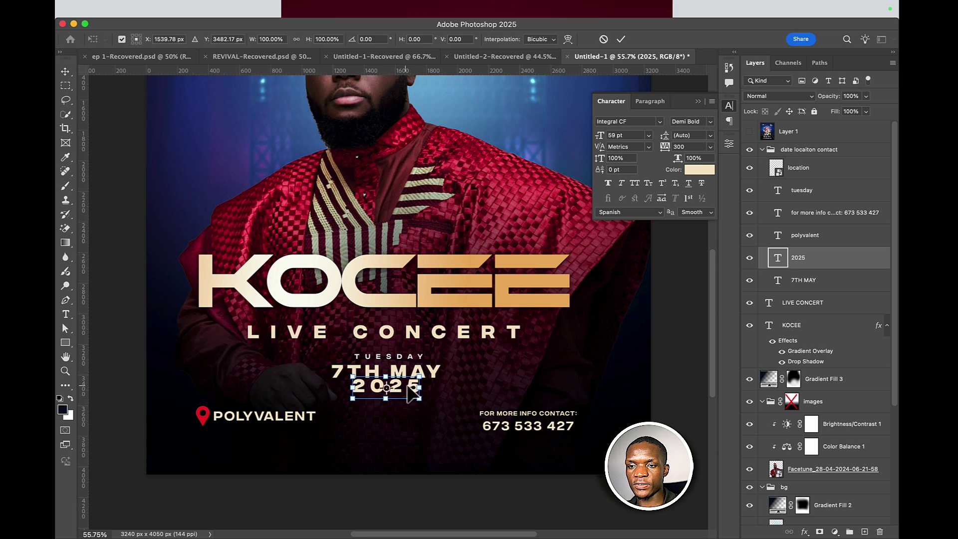
mouse_move(414, 384)
left_mouse_down()
mouse_move(399, 385)
mouse_move(412, 385)
left_mouse_up()
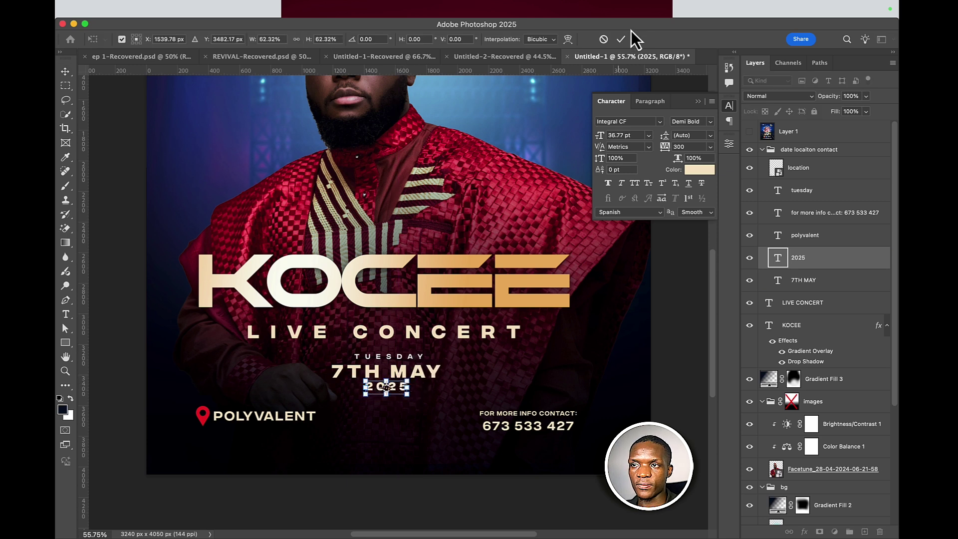
left_click(622, 39)
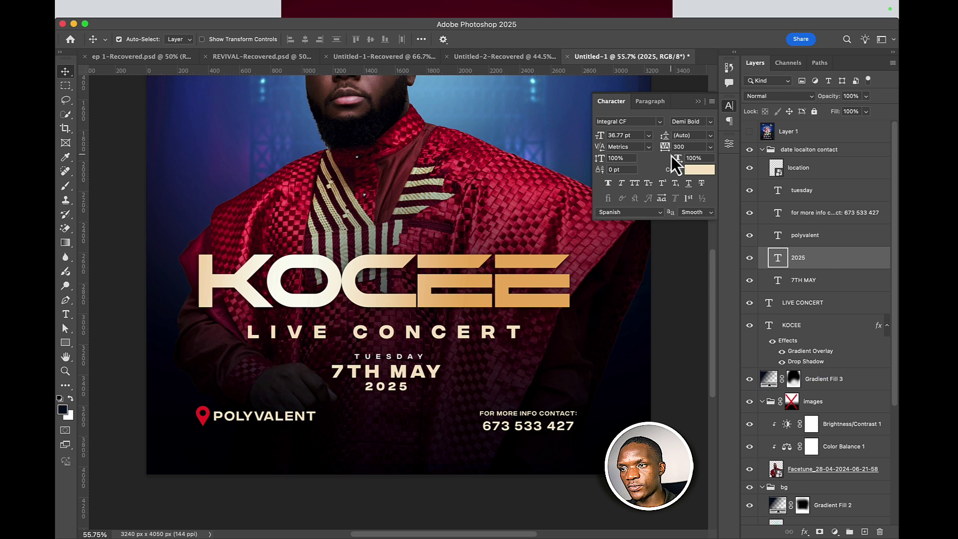
left_click_drag(667, 156, 687, 164)
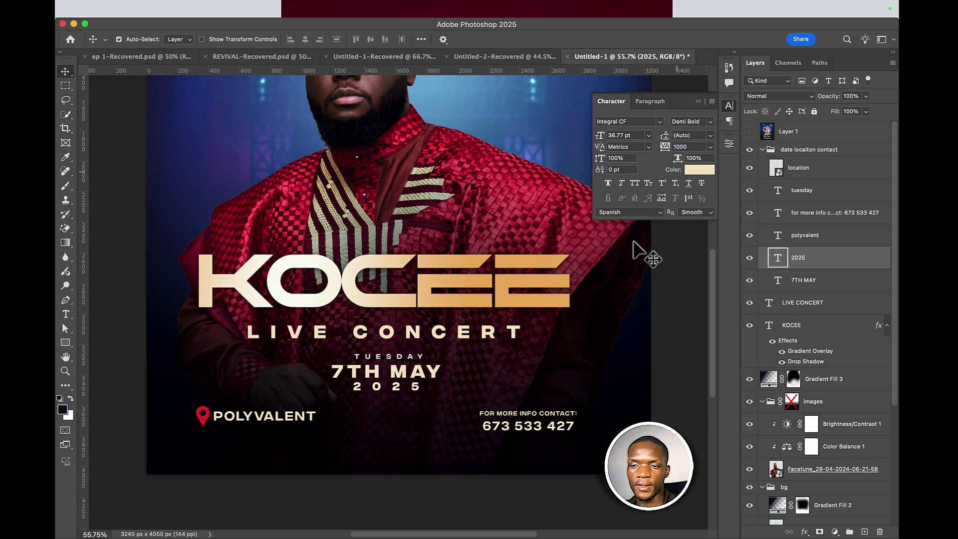
- Draw a white 3323 × 125 px rectangle bar across the flyer's bottom
left_click(461, 421)
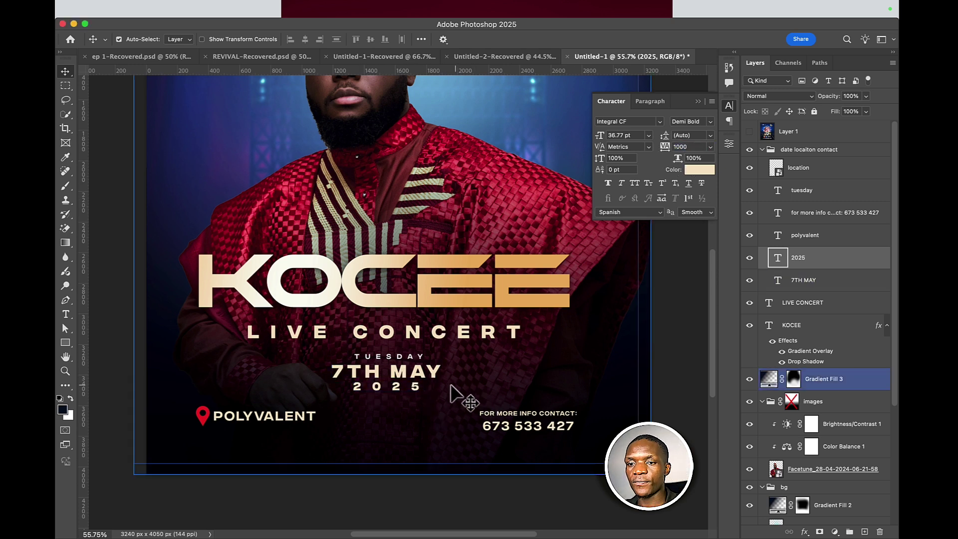
scroll(200, 394, "down", 1)
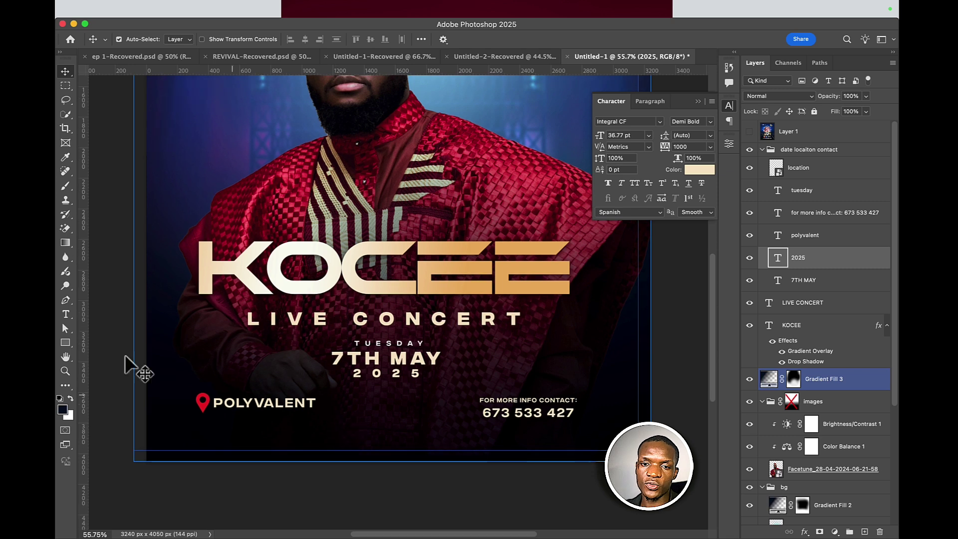
left_click(135, 368)
left_click(65, 342)
left_click_drag(142, 417, 658, 436)
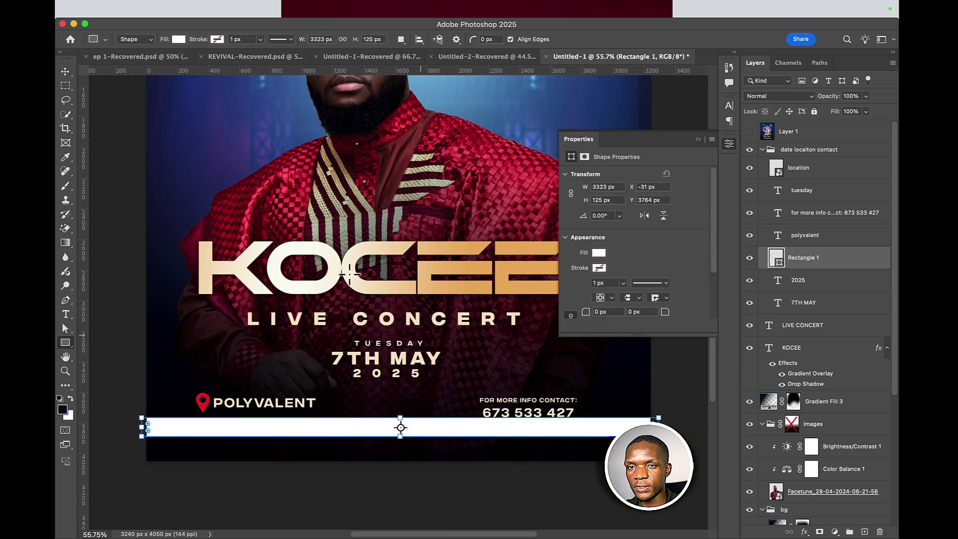
- Lower the white bar and nudge POLYVALENT, the pin and the contact text up slightly
left_click(66, 71)
left_click_drag(379, 425, 381, 436)
left_click(299, 405)
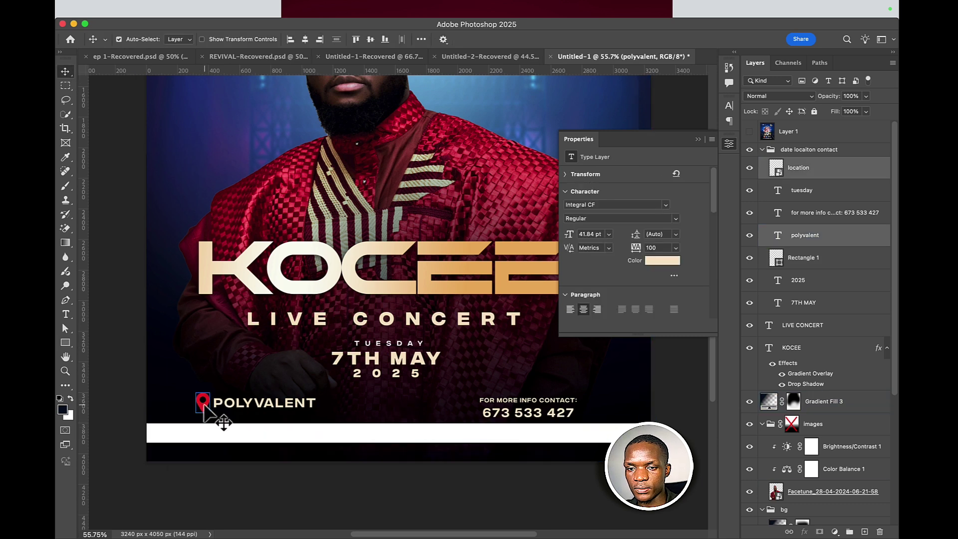
key("shift+Up")
key("shift+Up")
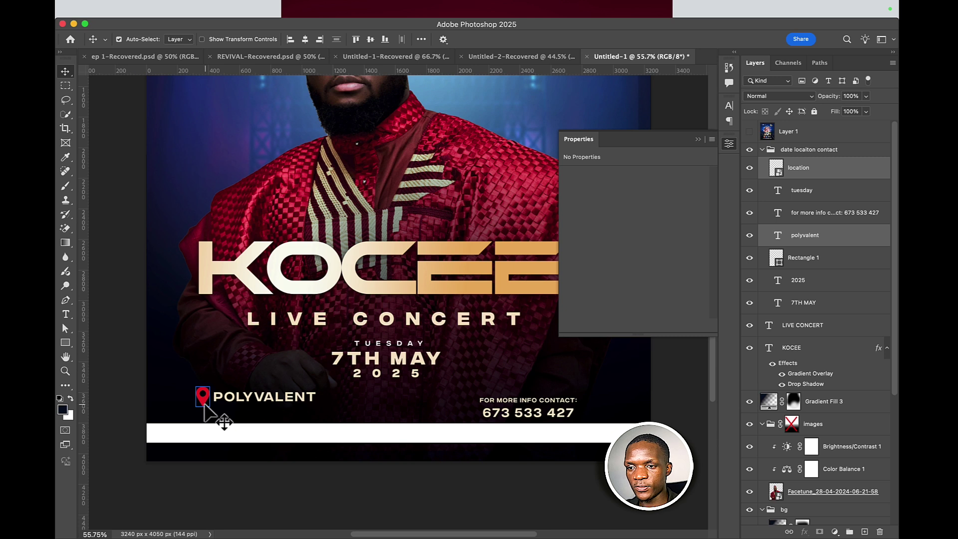
left_click_drag(528, 411, 530, 401)
- Delete the white Rectangle 1 bar
left_click(530, 435)
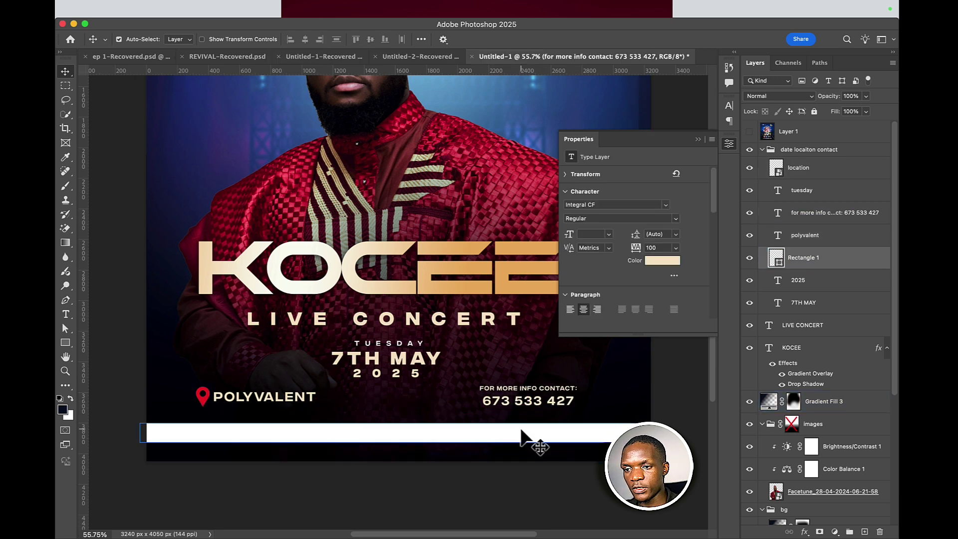
key("Delete")
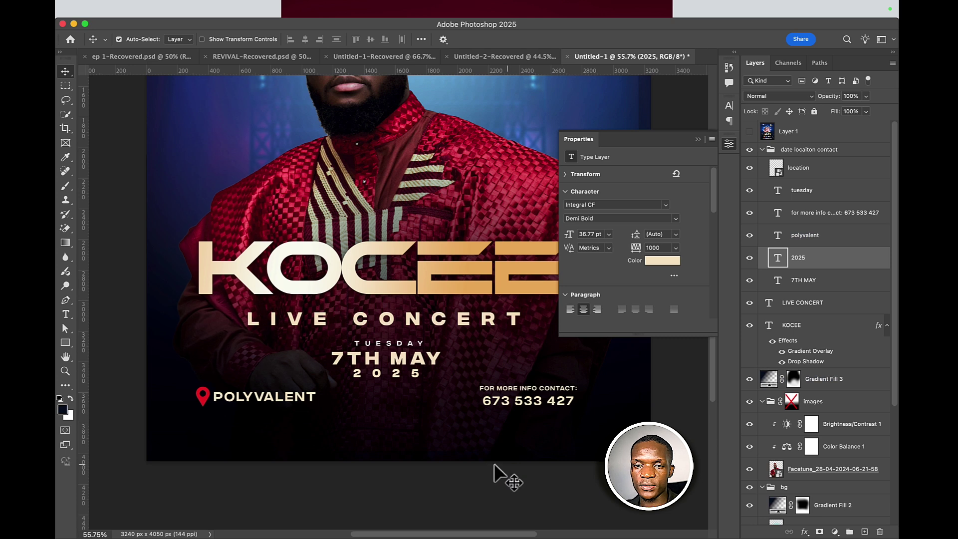
mouse_move(474, 516)
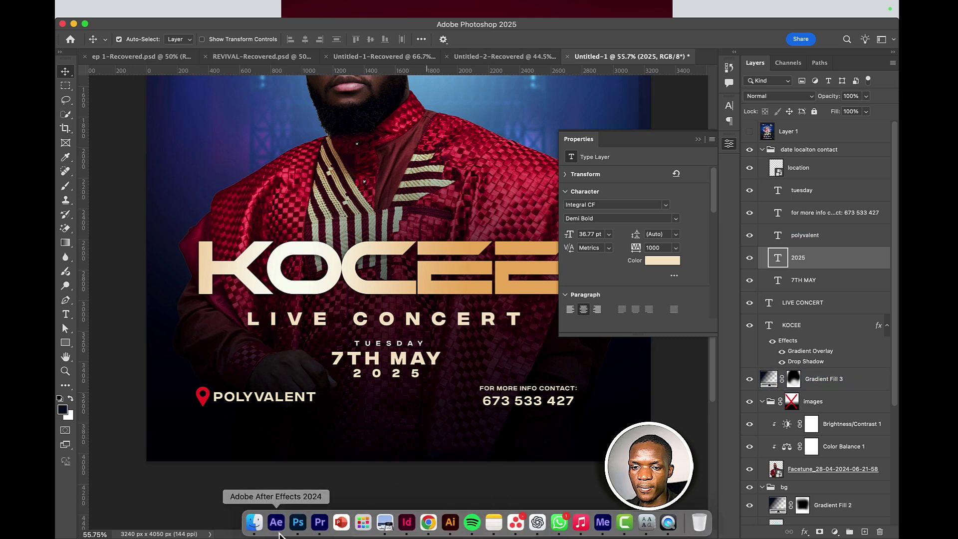
- Search the Downloads folder in Finder for 'logos'
left_click(255, 523)
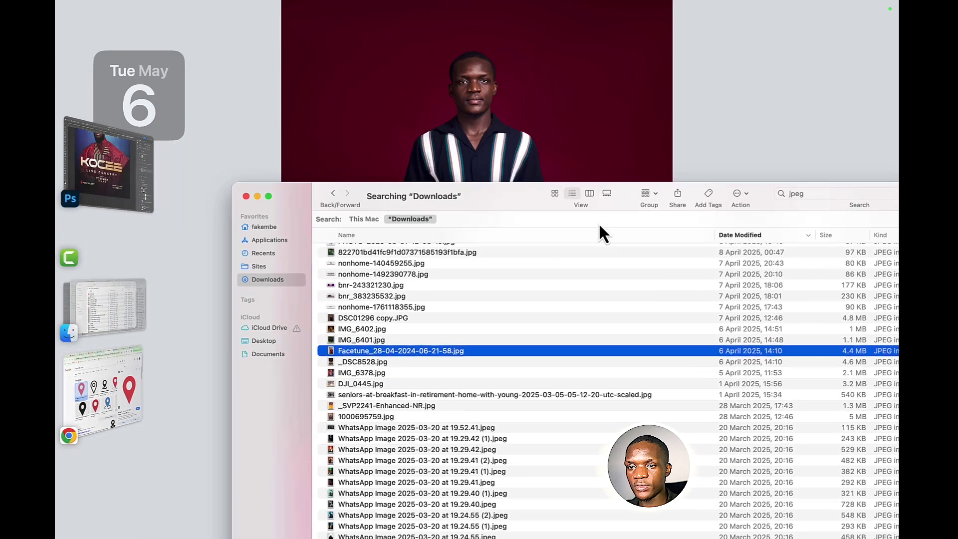
left_click(841, 194)
type("logos")
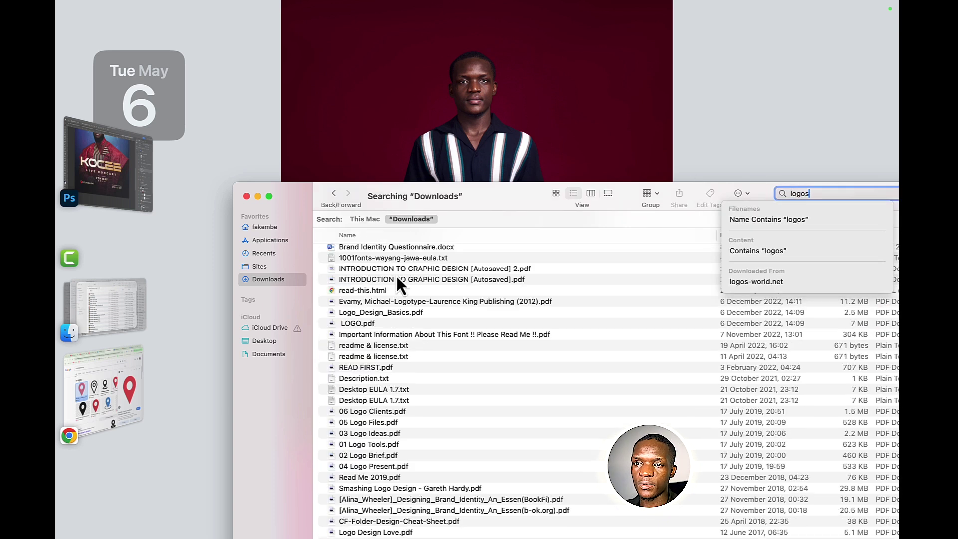
key("Return")
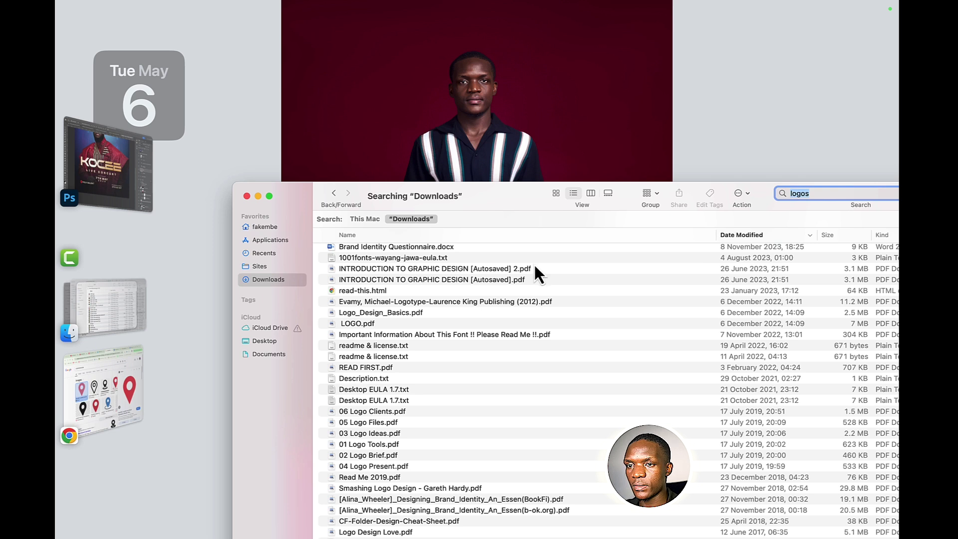
- Preview 05 Logo Files.pdf, then select and preview the CITYPNG Facebook Instagram PNG
left_click(369, 378)
left_click(363, 422)
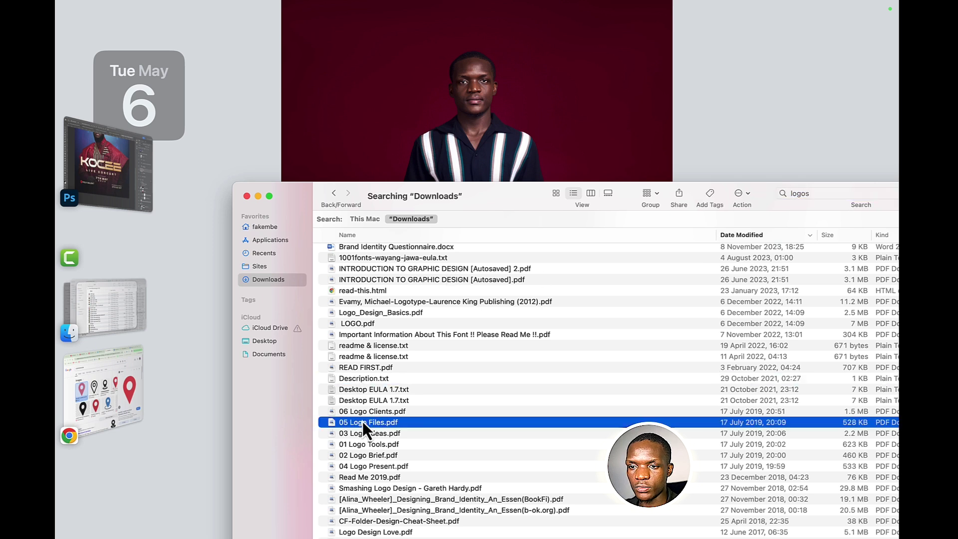
key("space")
key("space")
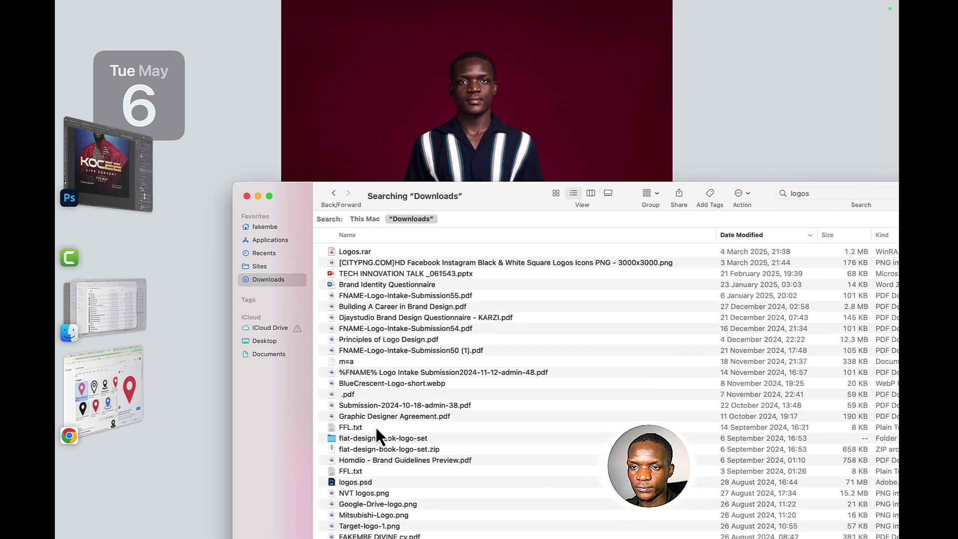
left_click(380, 263)
key("space")
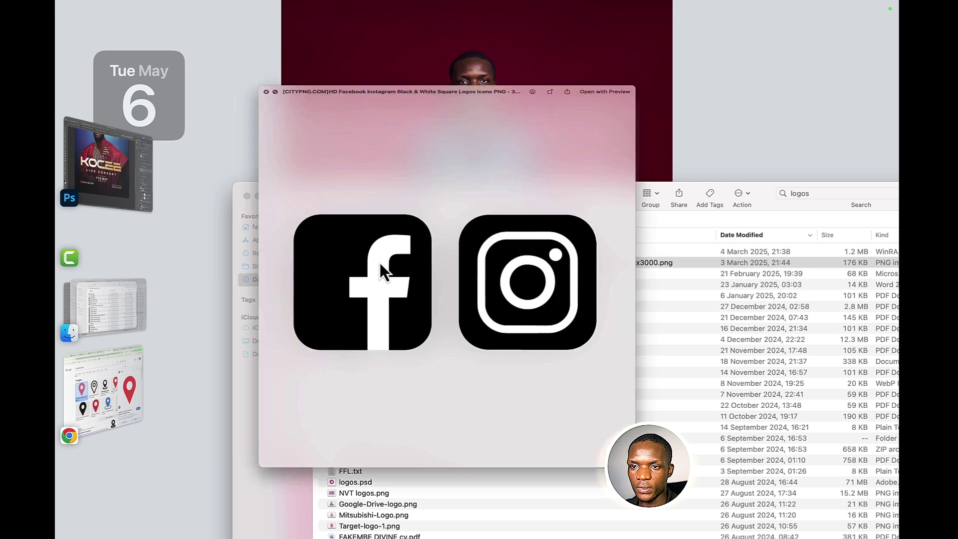
key("space")
key("space")
key("space")
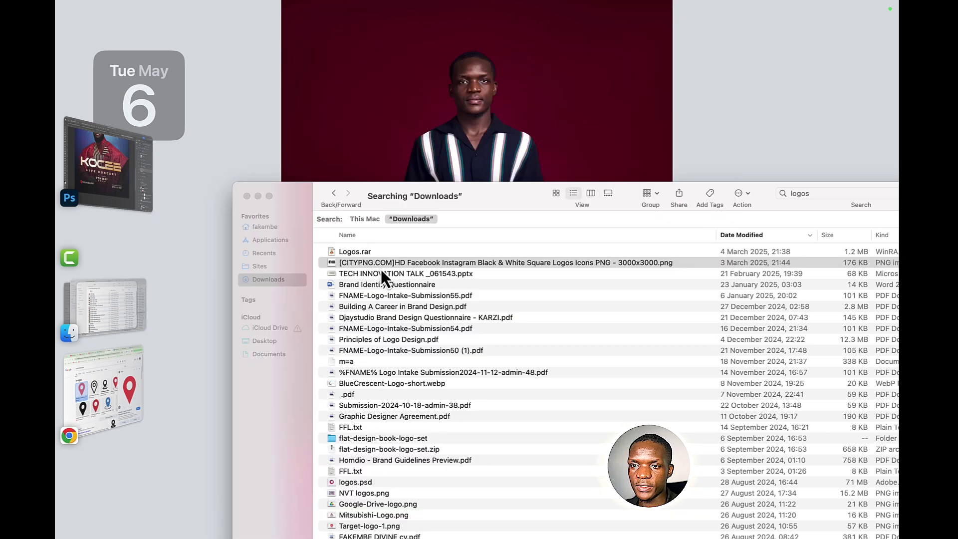
- Place the Facebook Instagram PNG, scaled to 13.27%, centred beneath 2025
left_click_drag(381, 265, 320, 385)
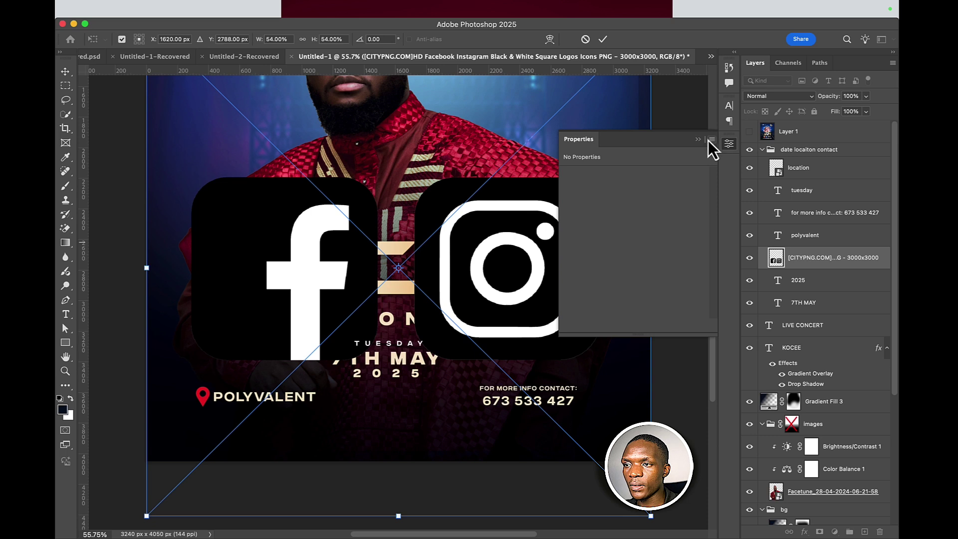
left_click(700, 139)
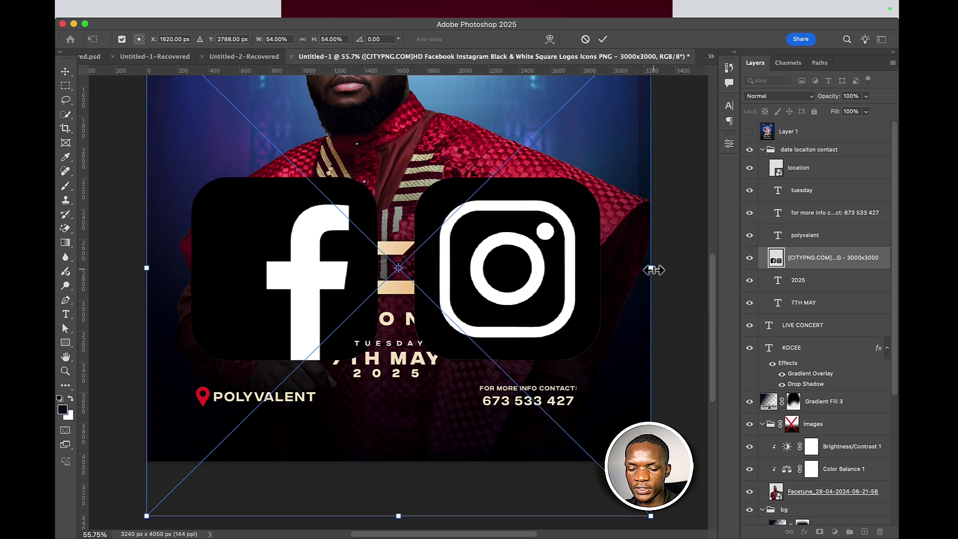
left_click_drag(651, 269, 421, 436)
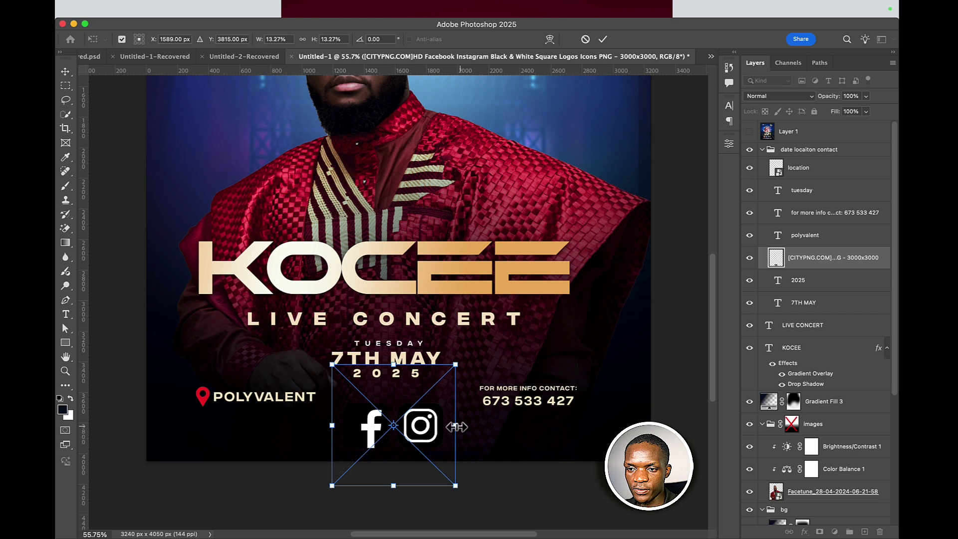
left_click(603, 39)
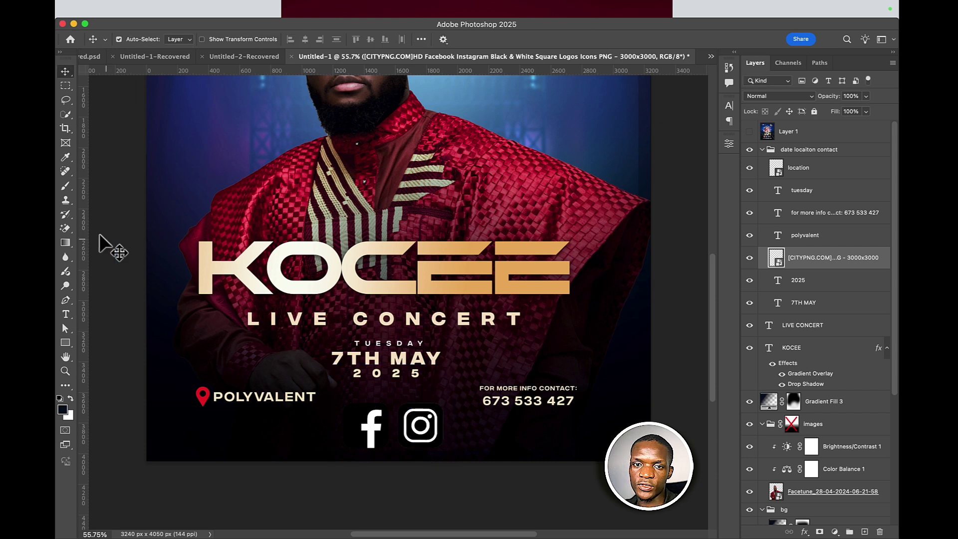
left_click(65, 228)
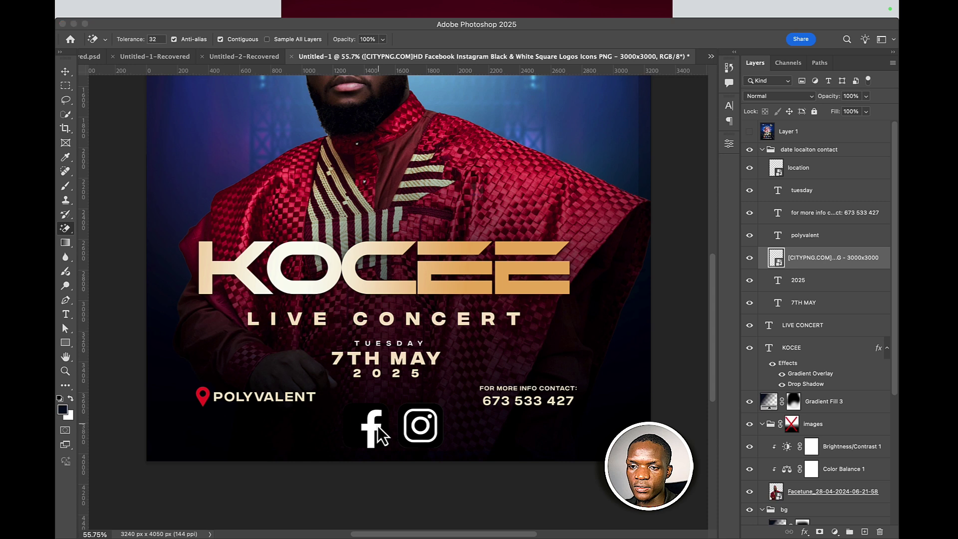
- Rasterize the logos layer and Magic-Erase the white Facebook f and Instagram glyph
left_click(382, 435)
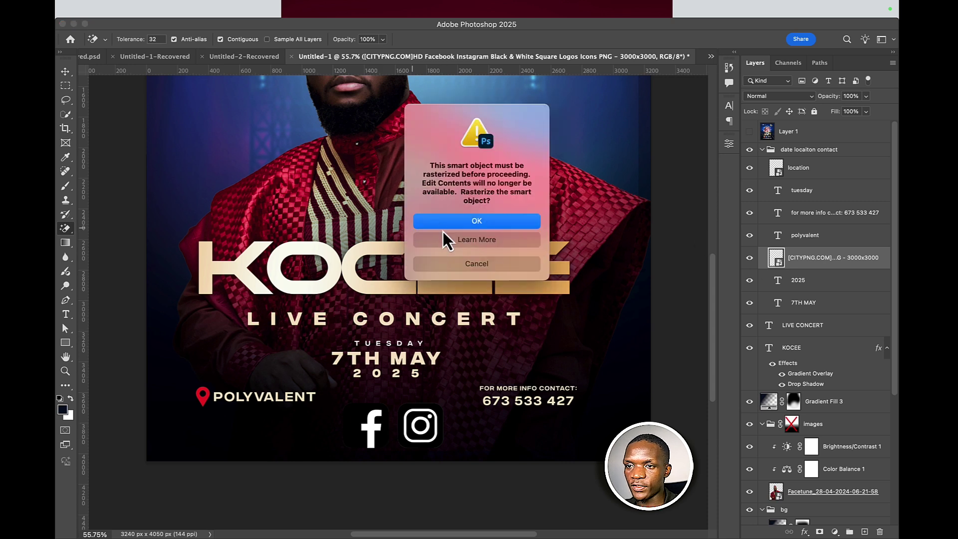
left_click(516, 221)
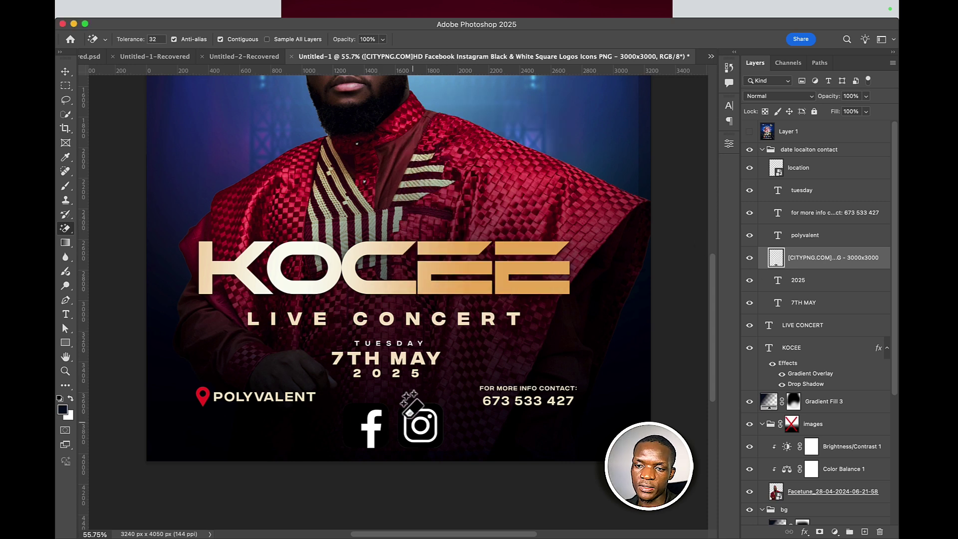
left_click(372, 423)
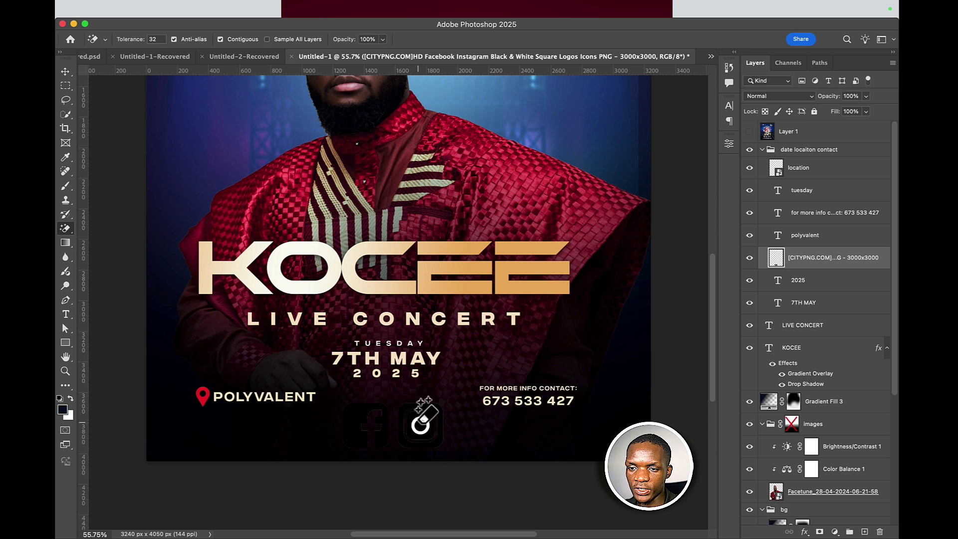
left_click(415, 422)
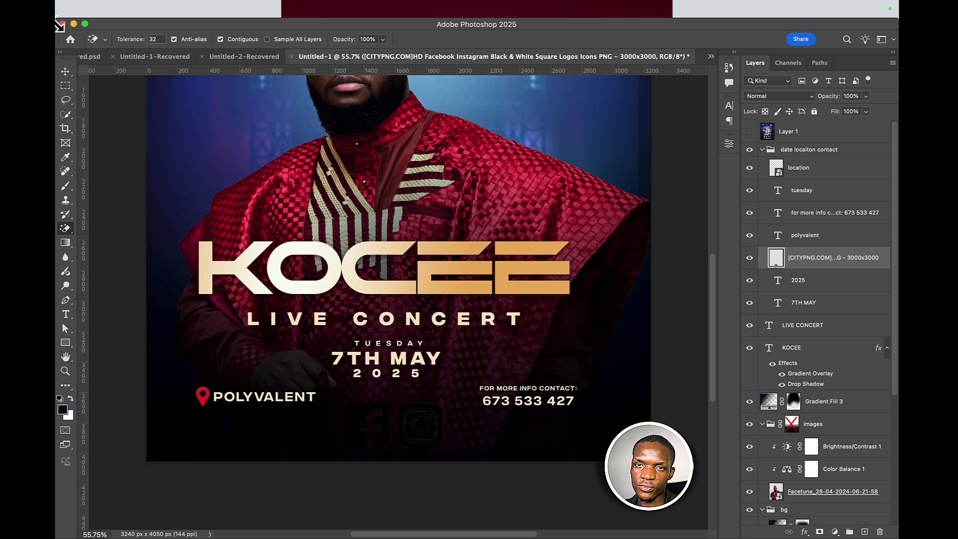
- Convert the logos layer to a Smart Object and give it a white Color Overlay
right_click(876, 258)
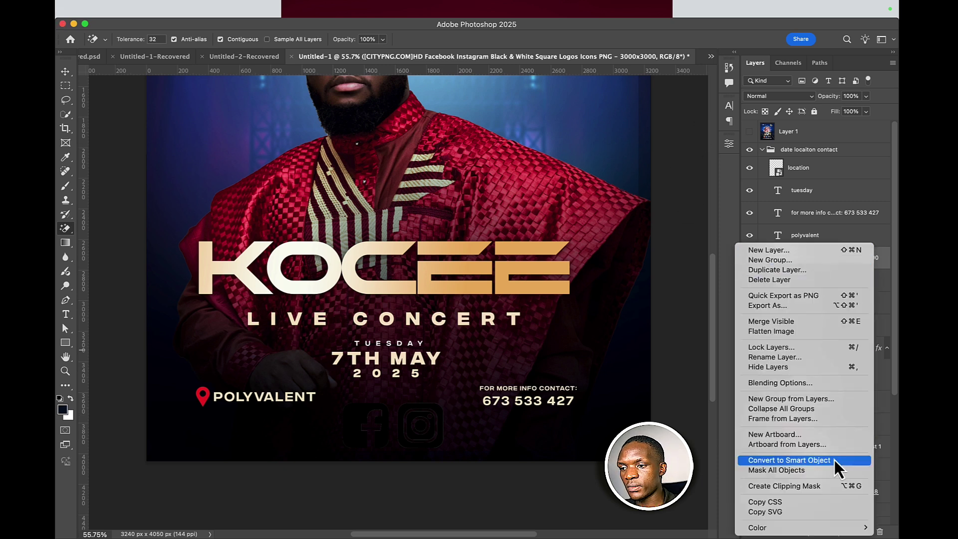
left_click(834, 459)
double_click(878, 263)
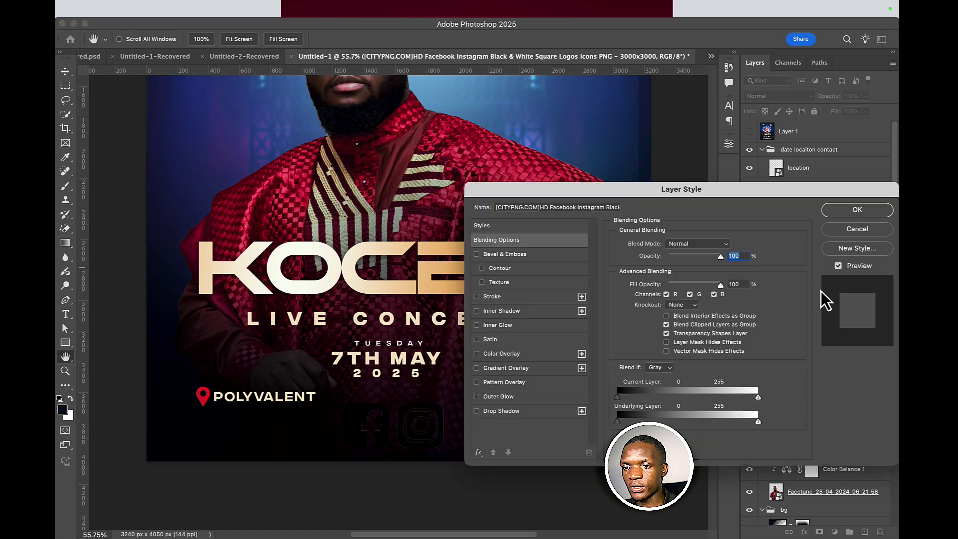
left_click(528, 358)
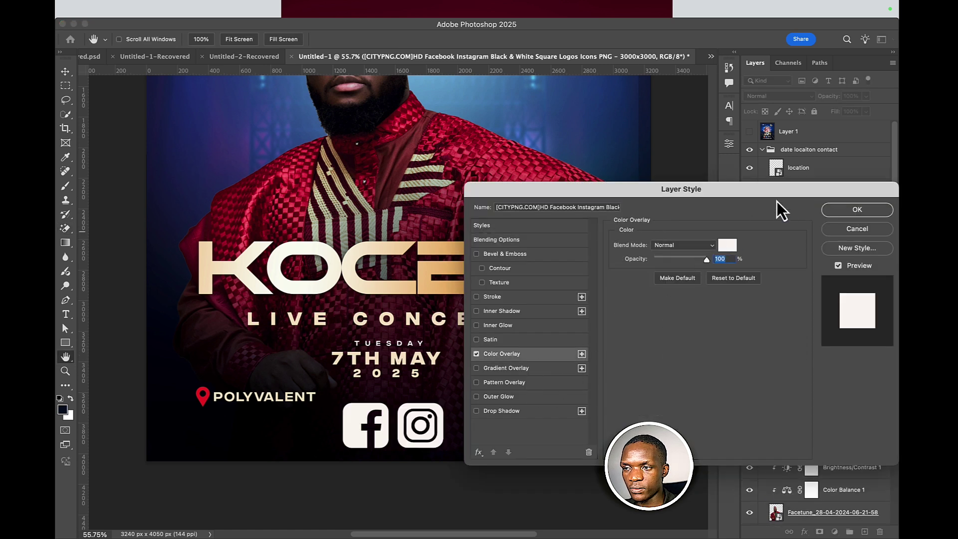
left_click(874, 215)
- Scale the social icons to about 32% and centre them beneath the 2025 date
key("super+t")
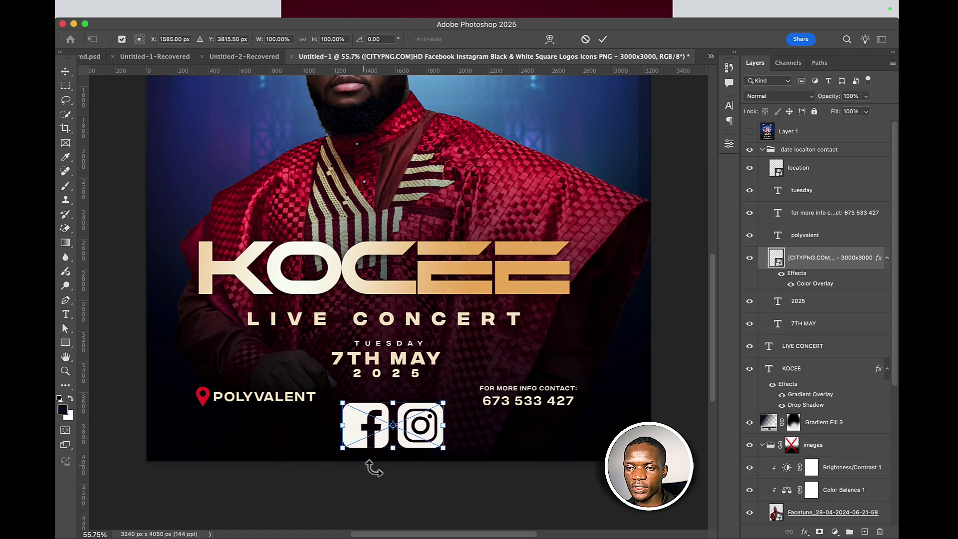
left_click_drag(394, 451, 390, 419)
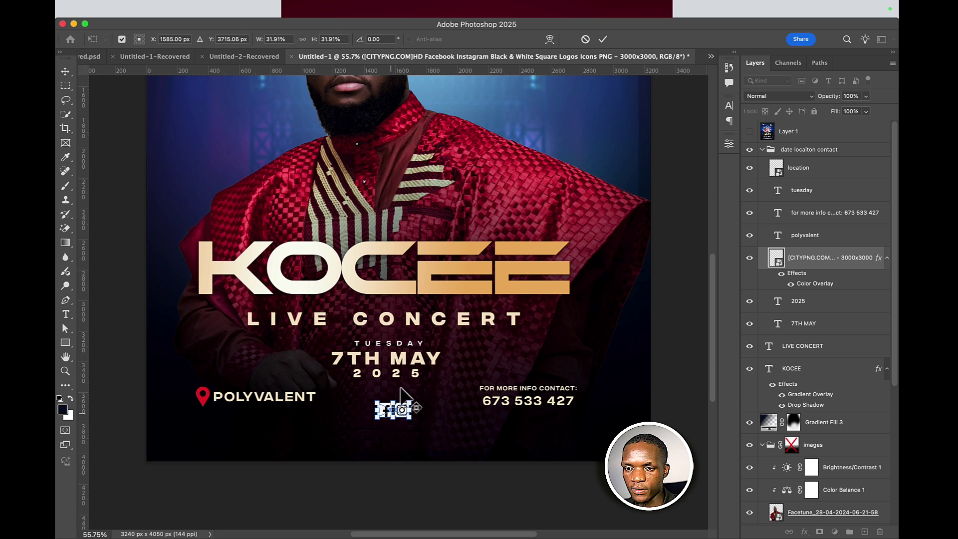
left_click(603, 39)
key("e")
key("v")
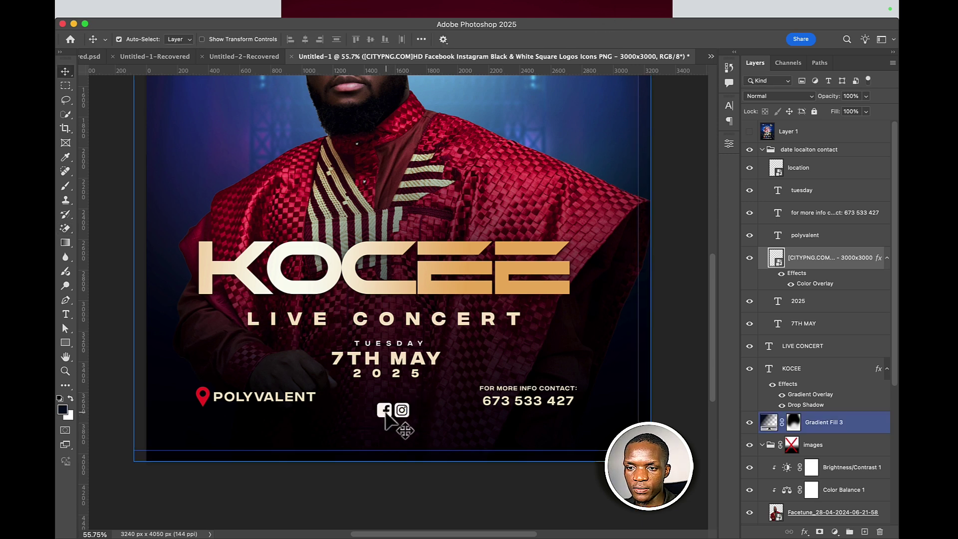
left_click_drag(388, 420, 292, 439)
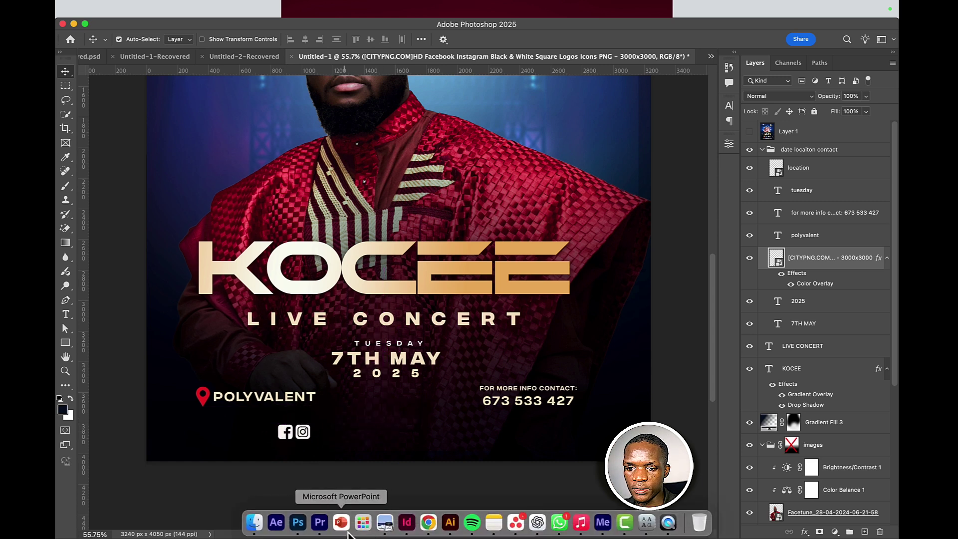
- In Finder, replace the old search term with a Downloads search for 'logo'
left_click(263, 530)
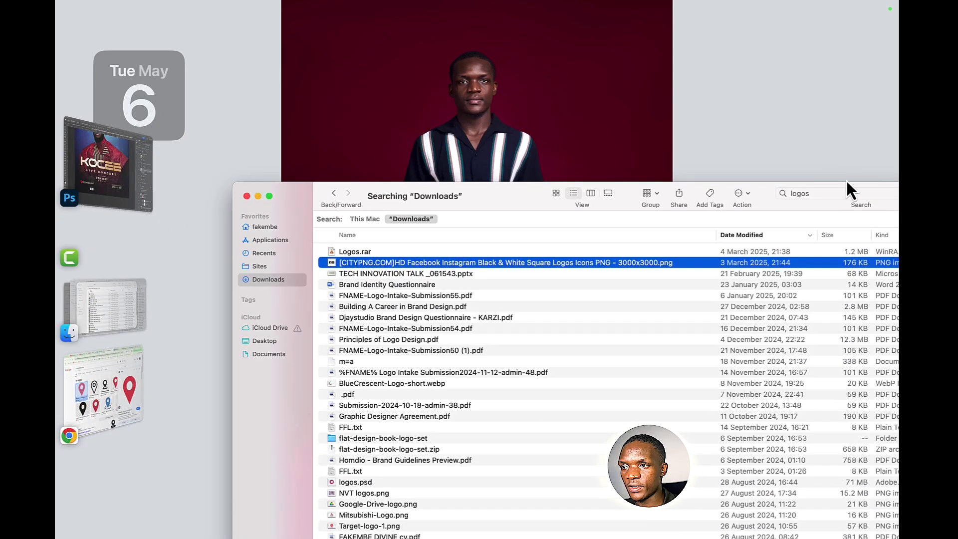
left_click(850, 195)
type("dja")
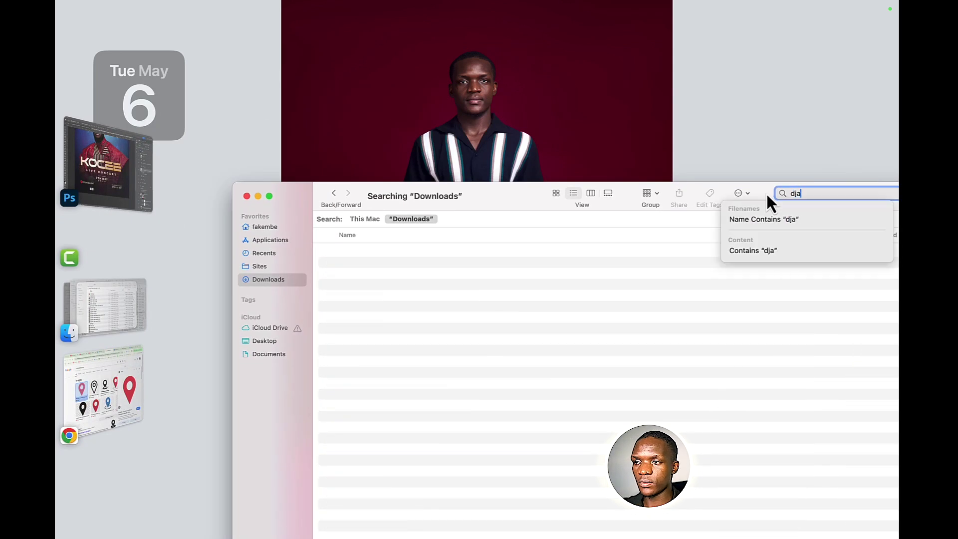
type("ysudio")
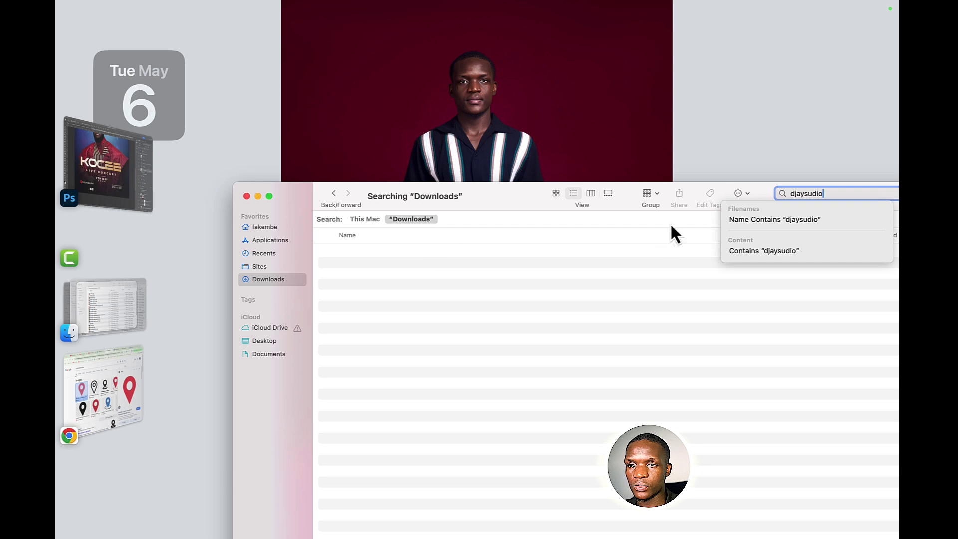
key("Return")
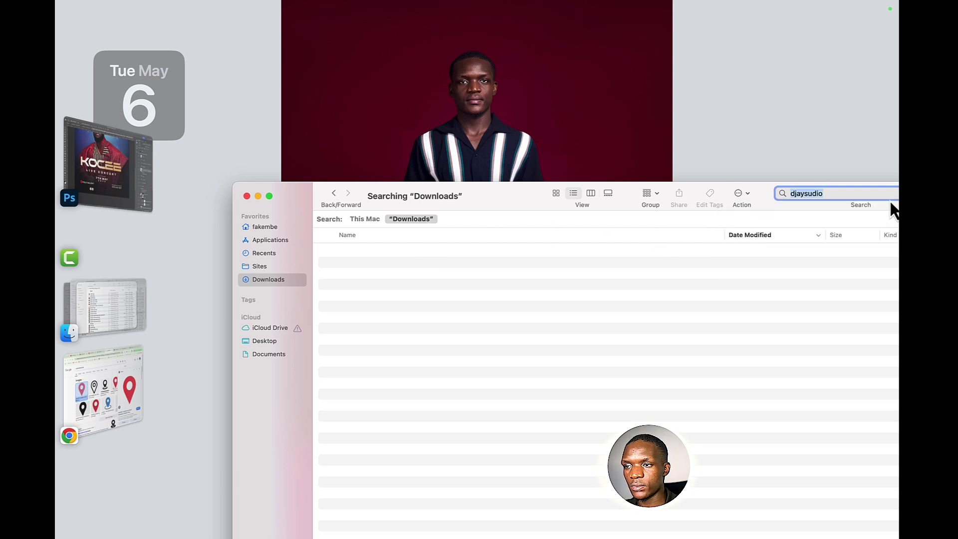
key("BackSpace")
key("BackSpace")
key("BackSpace")
key("BackSpace")
key("BackSpace")
key("BackSpace")
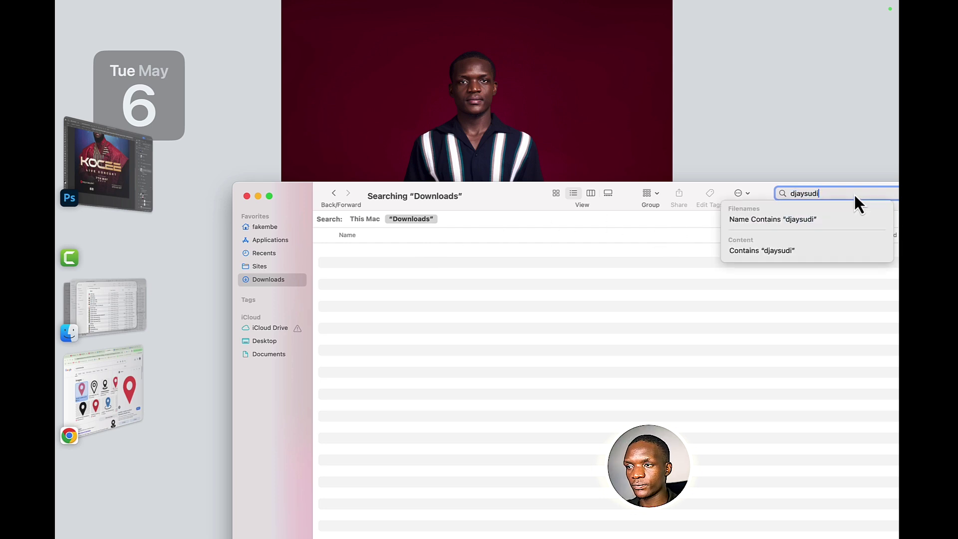
key("BackSpace")
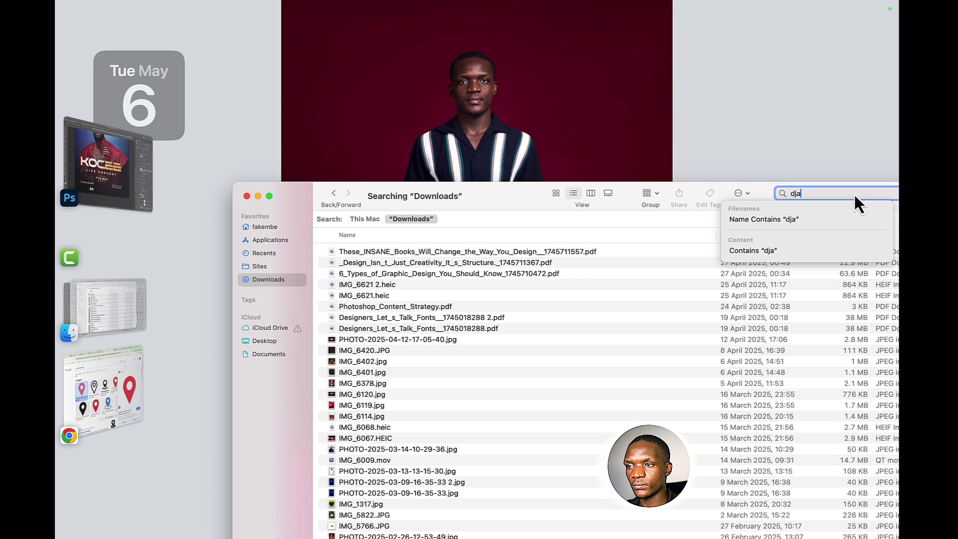
key("BackSpace")
key("BackSpace")
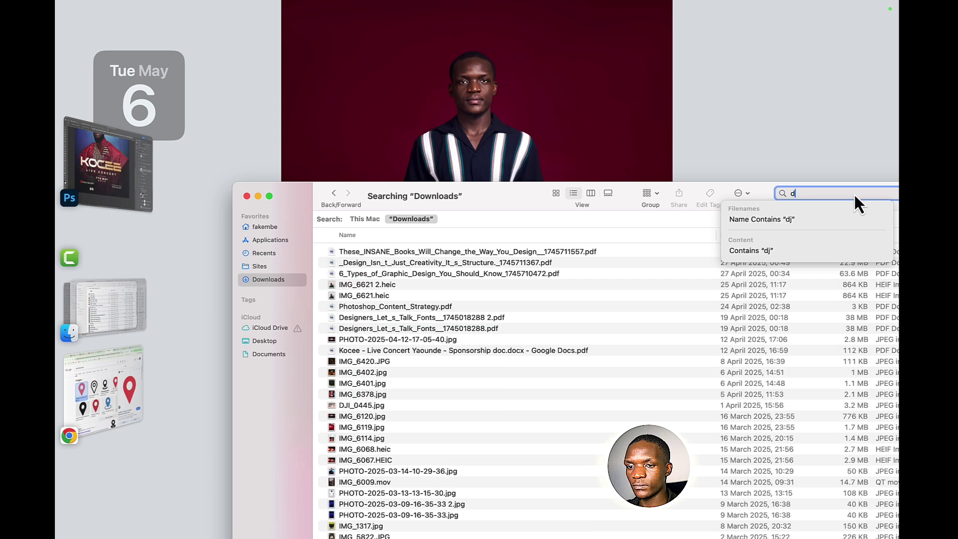
type("logo")
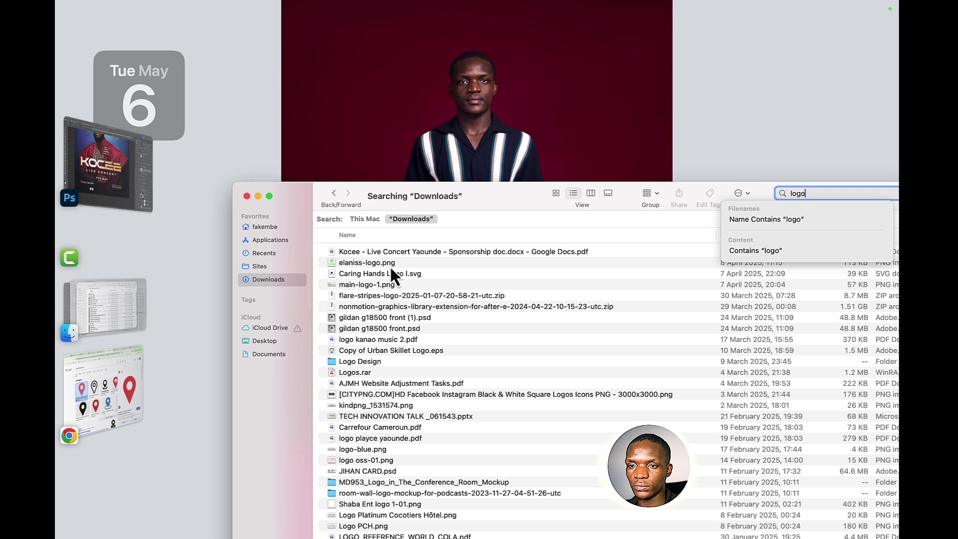
- Preview elaniss-logo.png, drag it into the Photoshop flyer and shrink it to about 12%
left_click(391, 267)
key("space")
key("space")
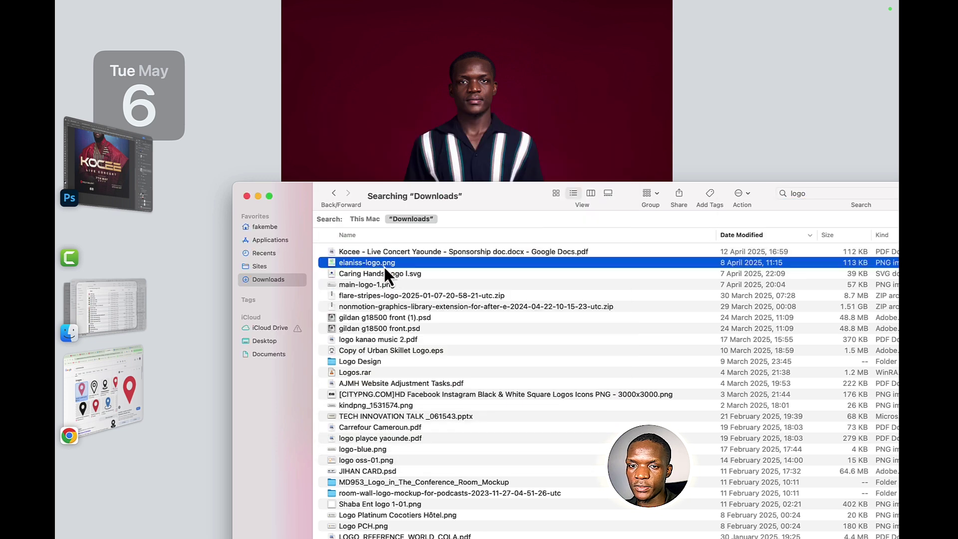
left_click_drag(385, 268, 357, 389)
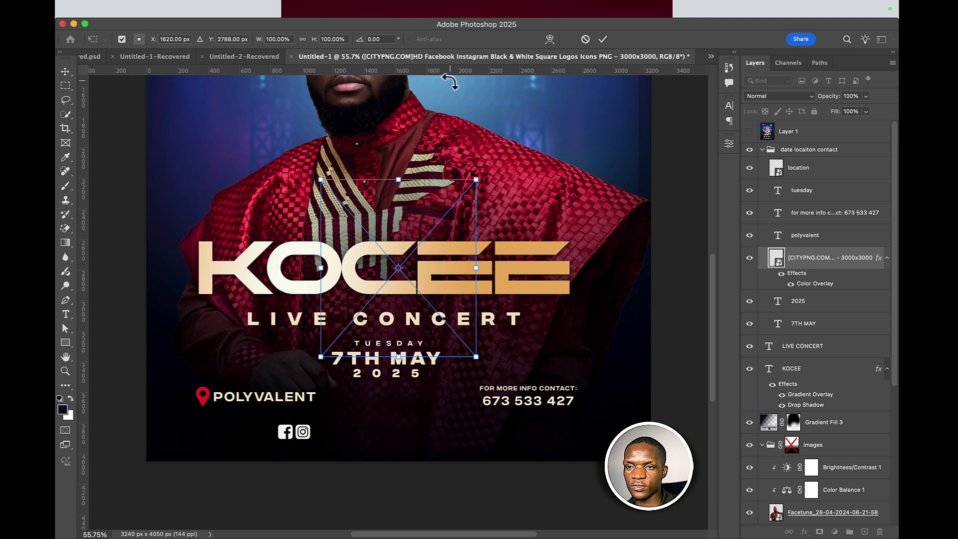
left_click_drag(399, 179, 398, 333)
- Confirm the Elaniel logo's reduced size and give it a white Color Overlay
left_click(603, 39)
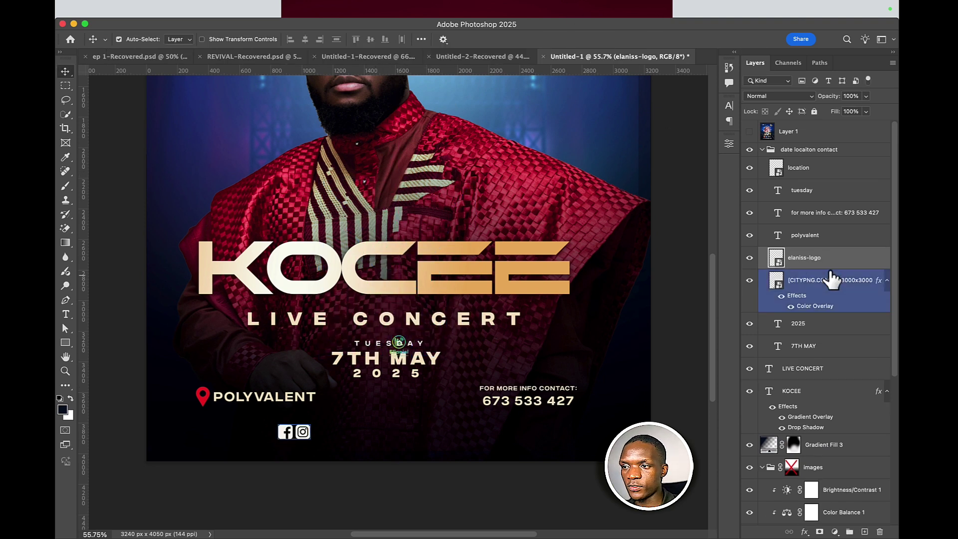
double_click(833, 259)
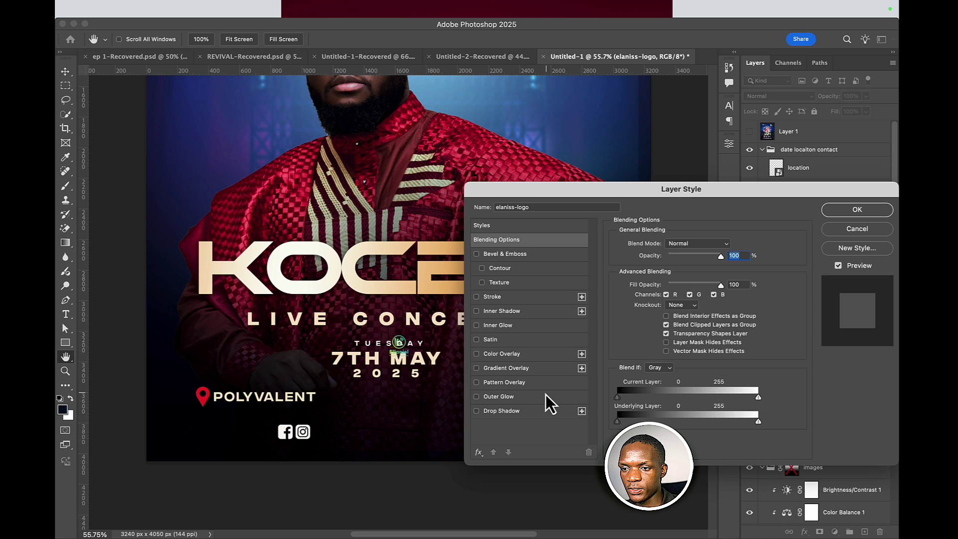
left_click(541, 356)
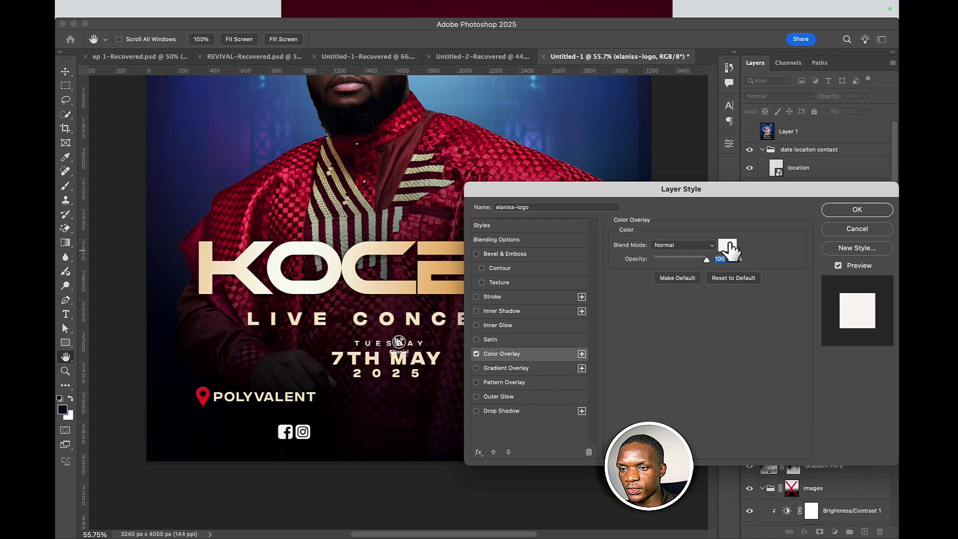
left_click(728, 244)
left_click(861, 176)
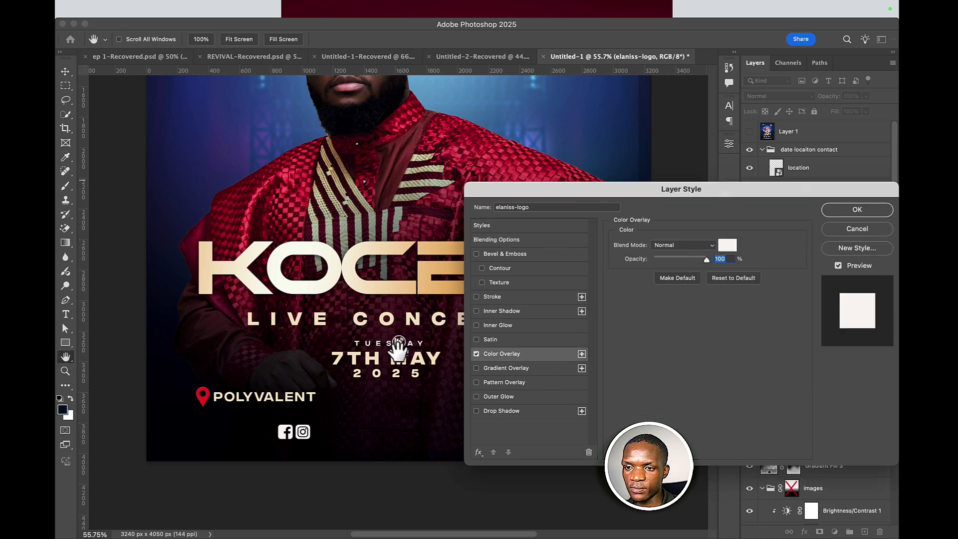
left_click(858, 210)
- Move the Elaniel logo beside the Facebook and Instagram icons
key("v")
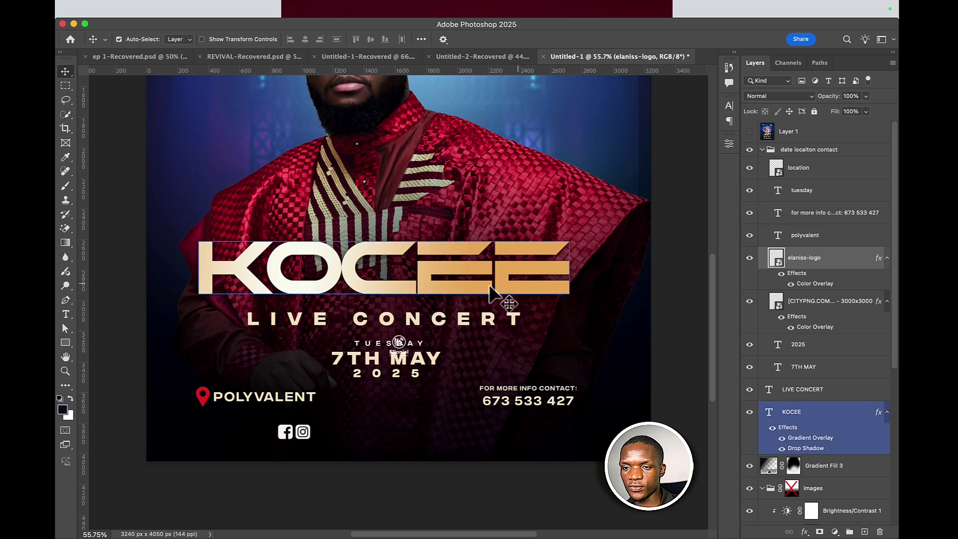
left_click(417, 349)
left_click_drag(399, 343, 367, 425)
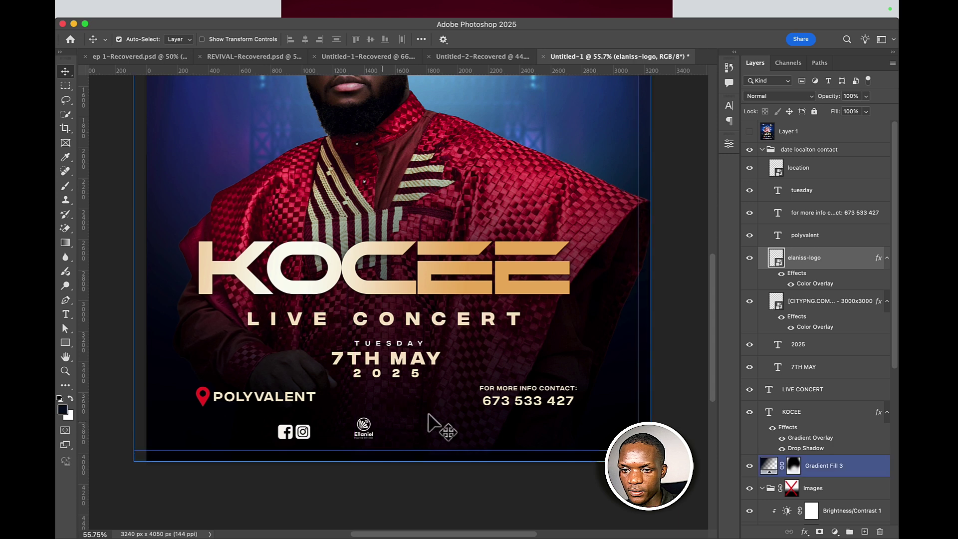
- Return to the Finder logo search and preview the flare-stripes zip, main-logo-1.png and Caring Hands logo
left_click(429, 529)
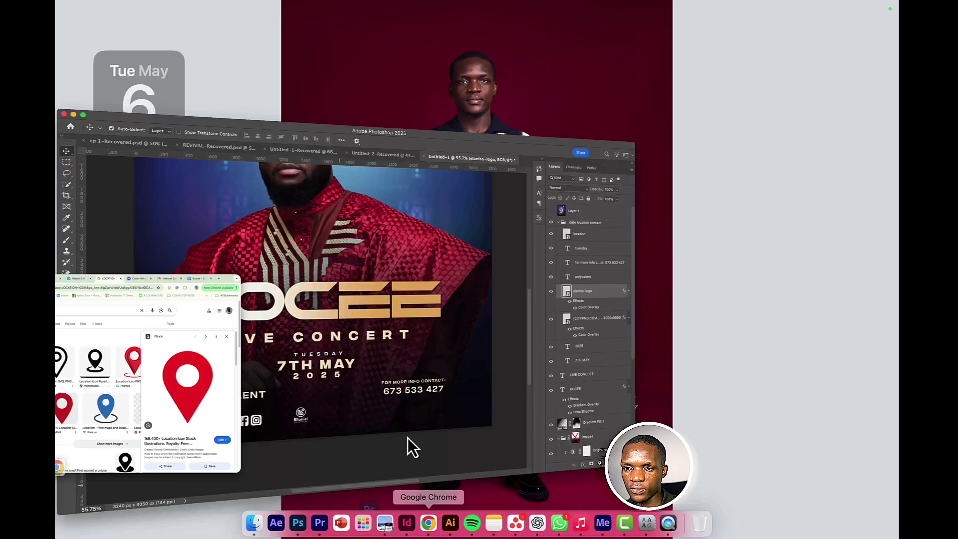
left_click(116, 282)
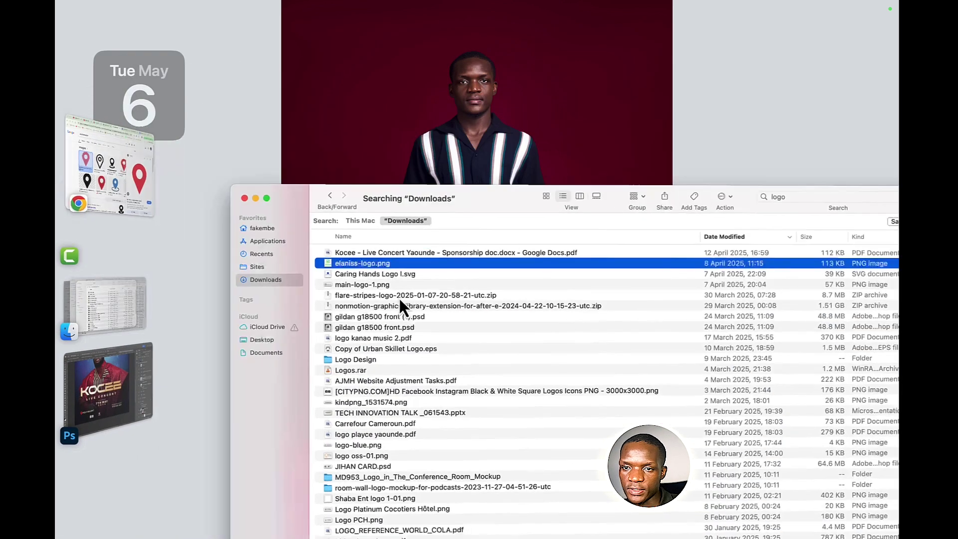
left_click(379, 294)
key("space")
key("space")
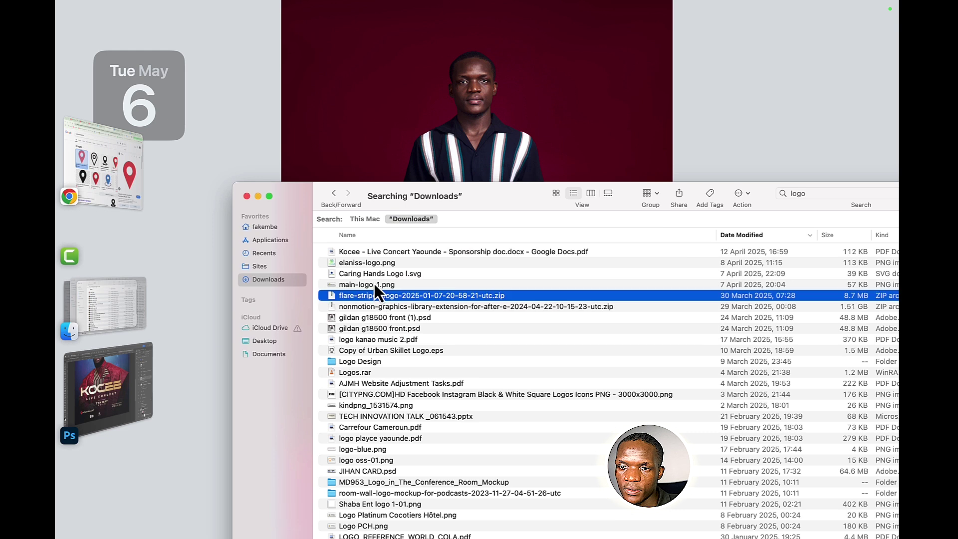
left_click(375, 283)
key("space")
key("space")
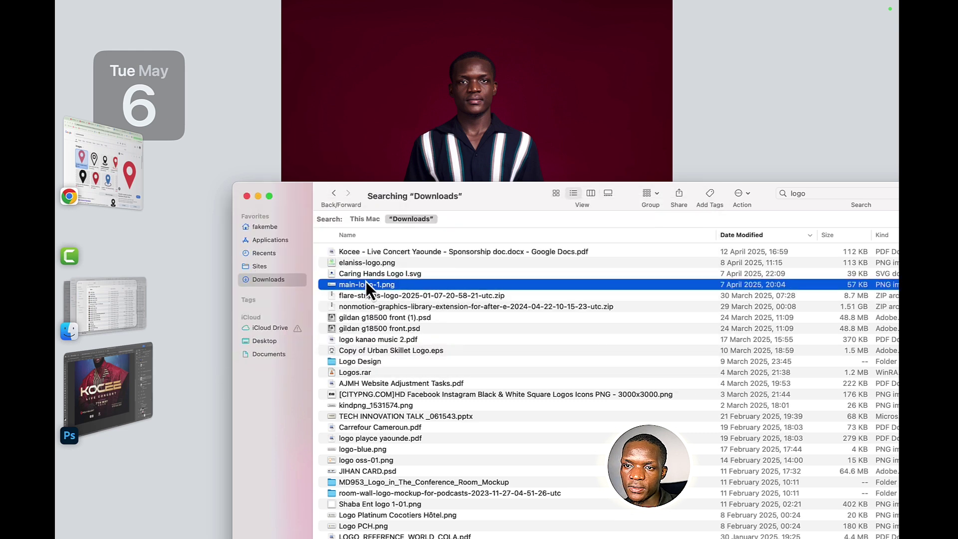
left_click(364, 272)
key("space")
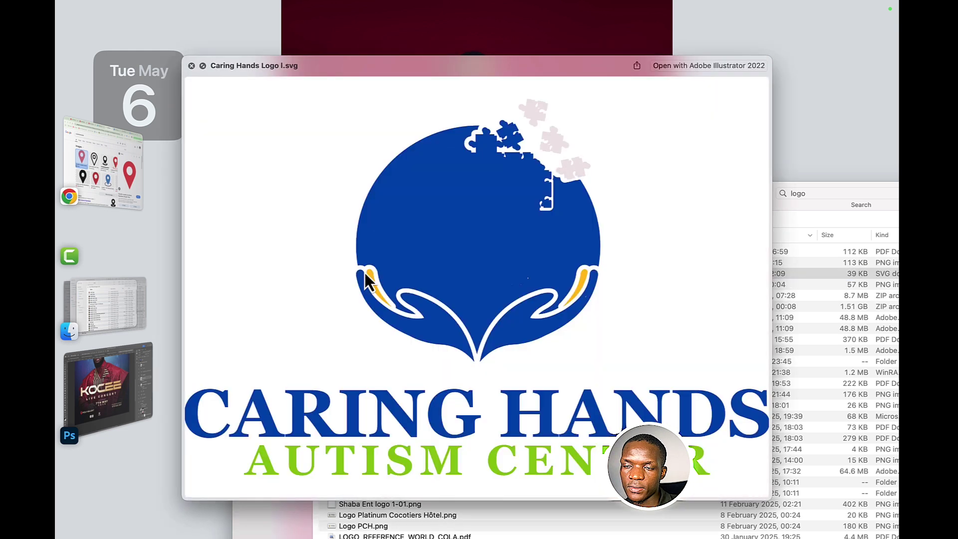
key("space")
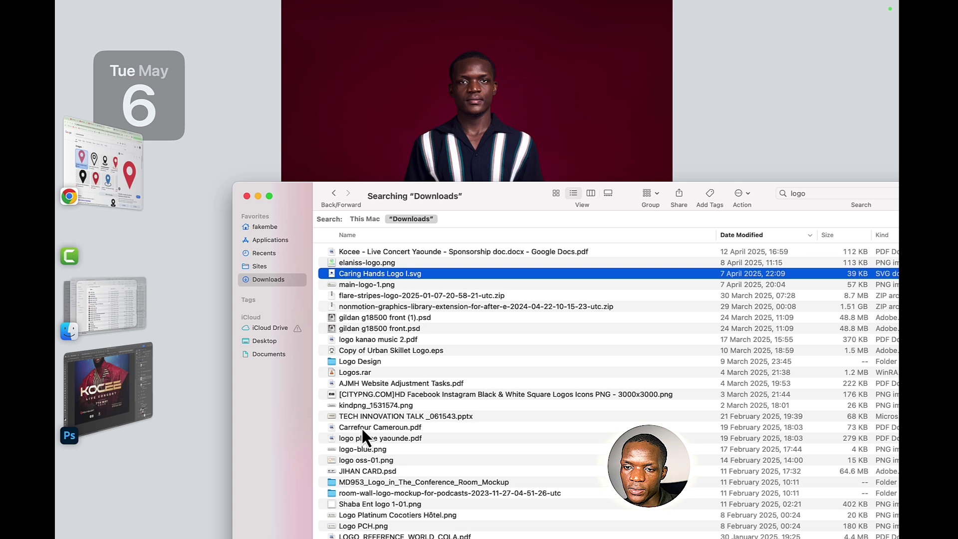
- Preview logo-blue.png, logo oss-01.png and JIHAN CARD.psd, then drag logo oss-01.png into the flyer
left_click(351, 440)
left_click(351, 448)
key("space")
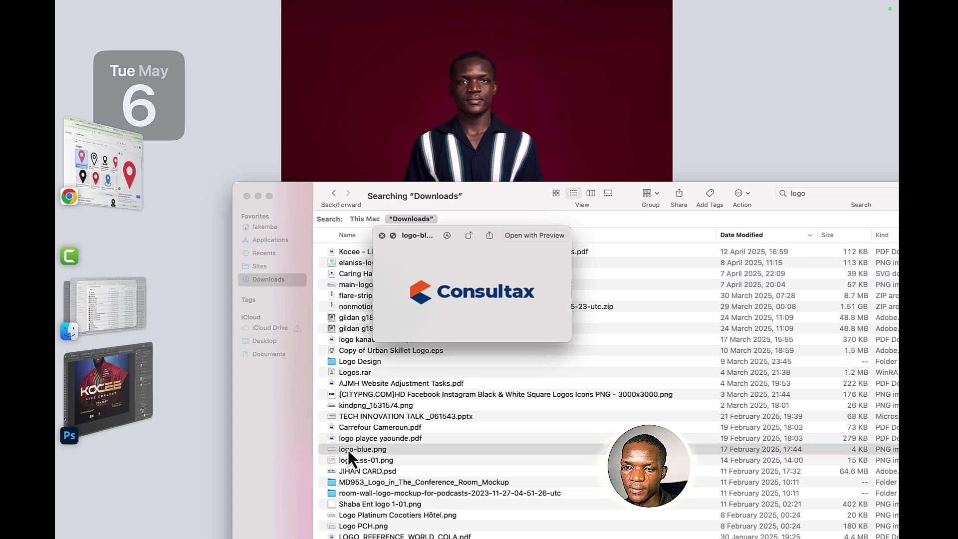
key("space")
left_click(342, 461)
key("space")
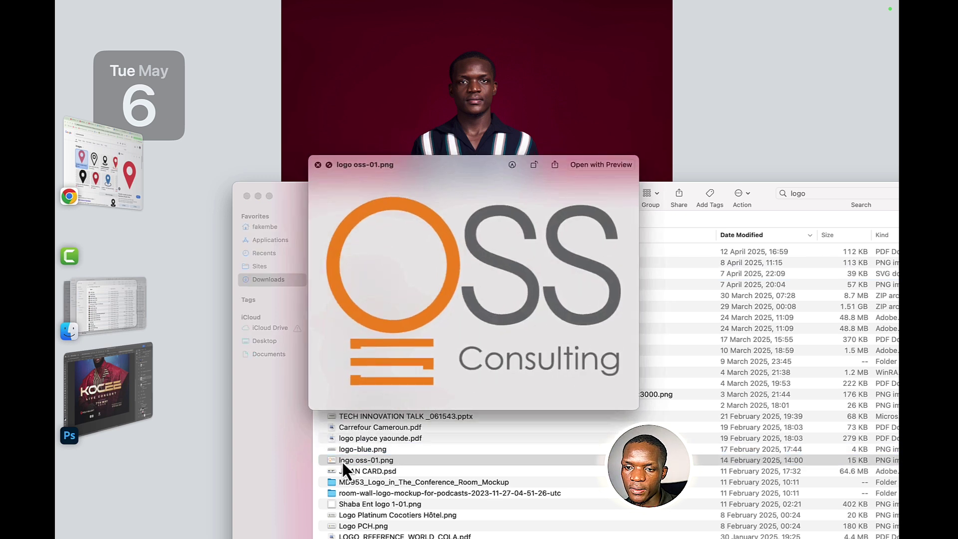
key("space")
left_click(339, 472)
key("space")
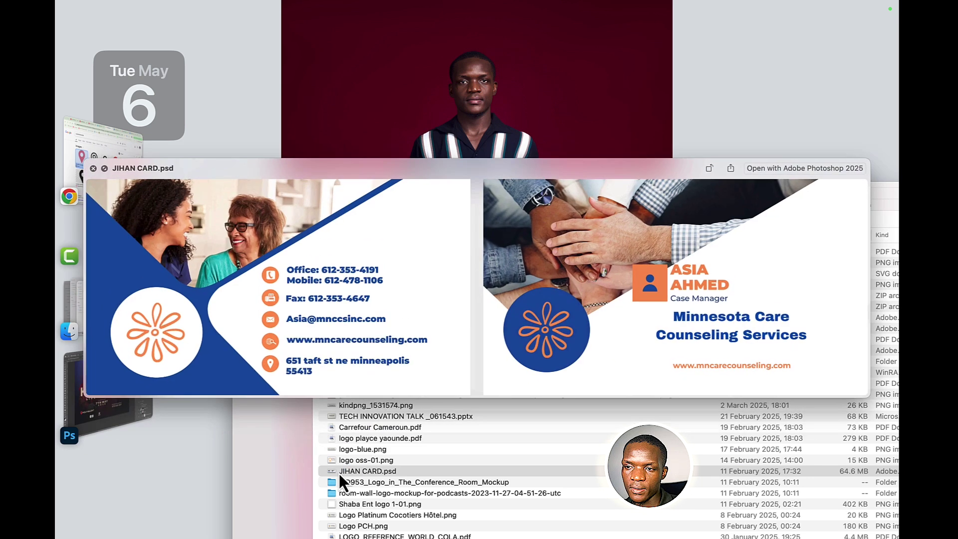
key("space")
left_click(346, 461)
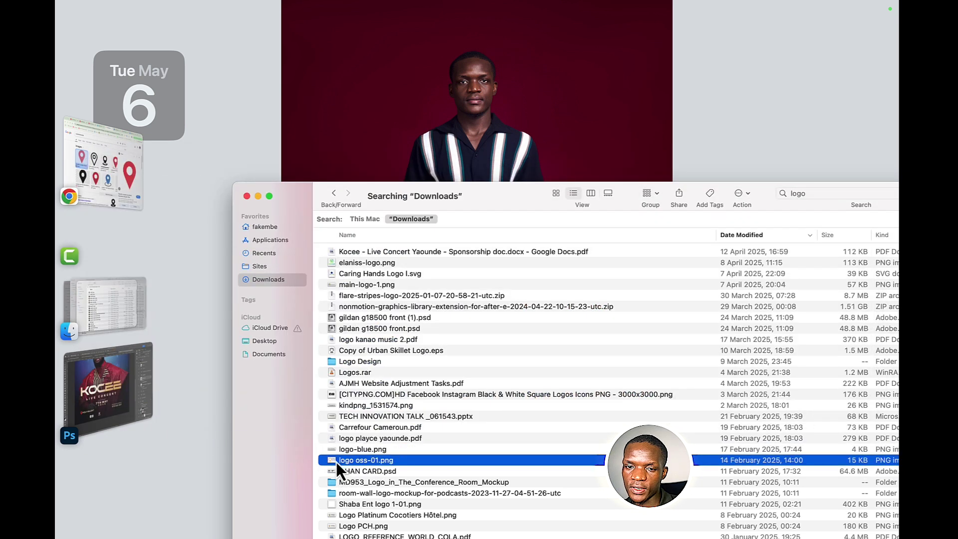
left_click_drag(336, 462, 410, 409)
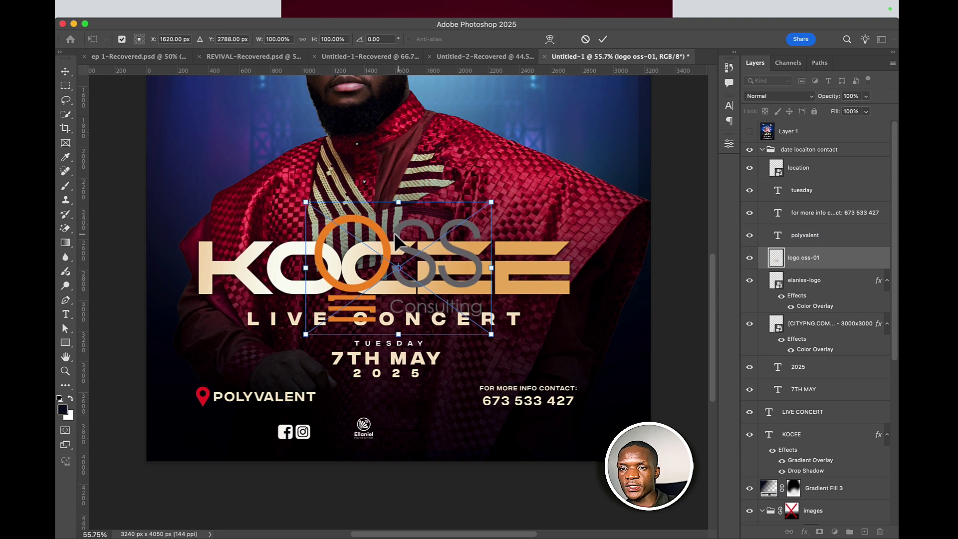
- Shrink the OSS logo and place it in the bottom logo row
left_click_drag(397, 201, 431, 433)
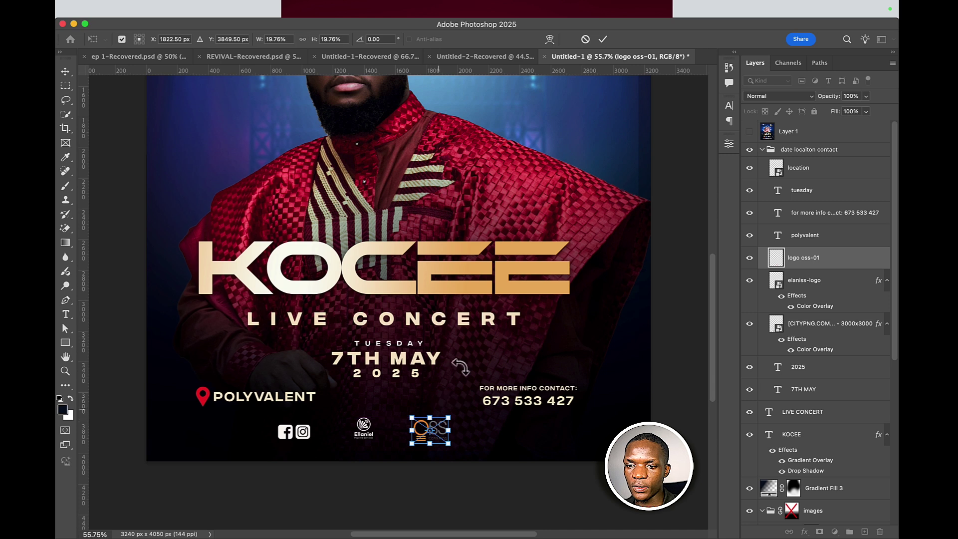
left_click(603, 39)
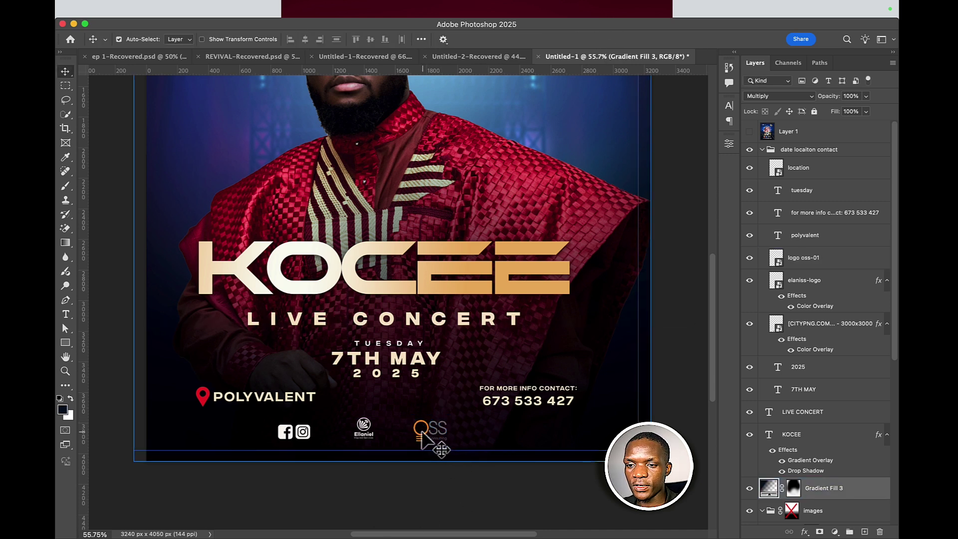
left_click_drag(432, 438, 408, 436)
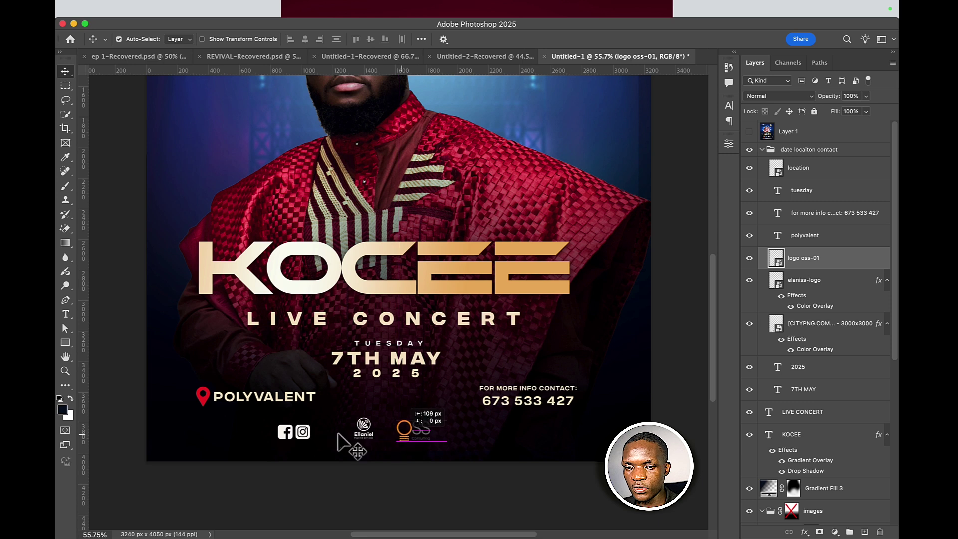
- Shift the social icons right and the OSS logo left to even the spacing between the three logos
left_click_drag(306, 431, 326, 432)
left_click(394, 442)
left_click(402, 434)
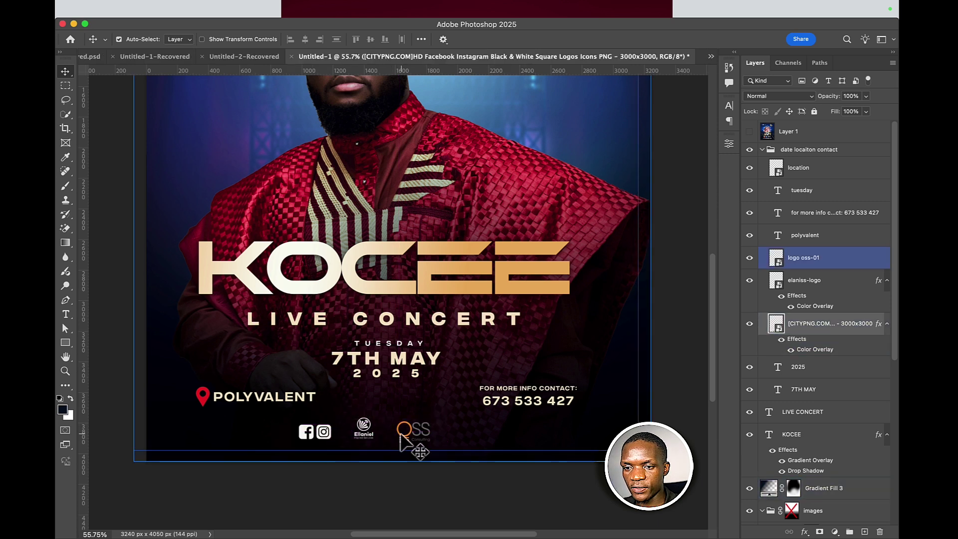
left_click(407, 444)
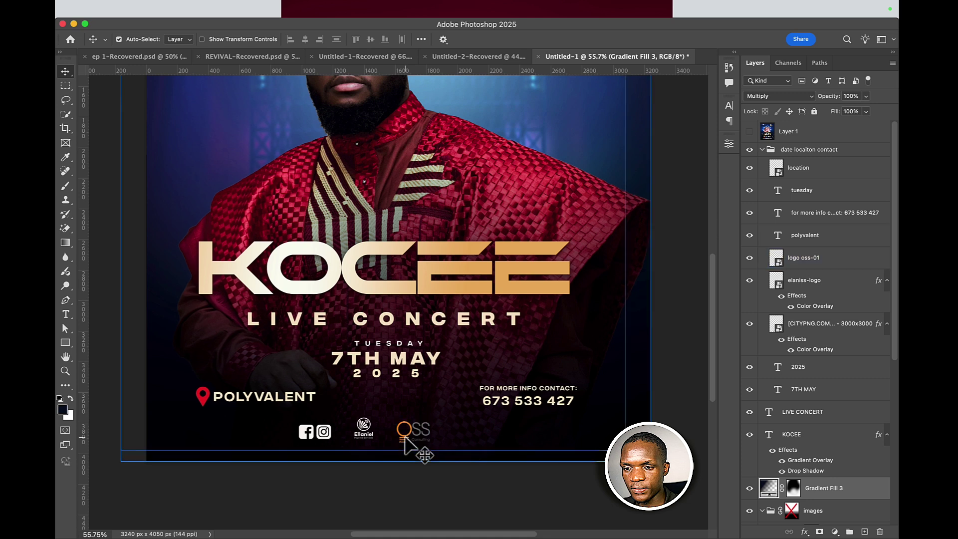
left_click_drag(405, 436, 397, 436)
left_click(364, 430)
left_click(324, 432)
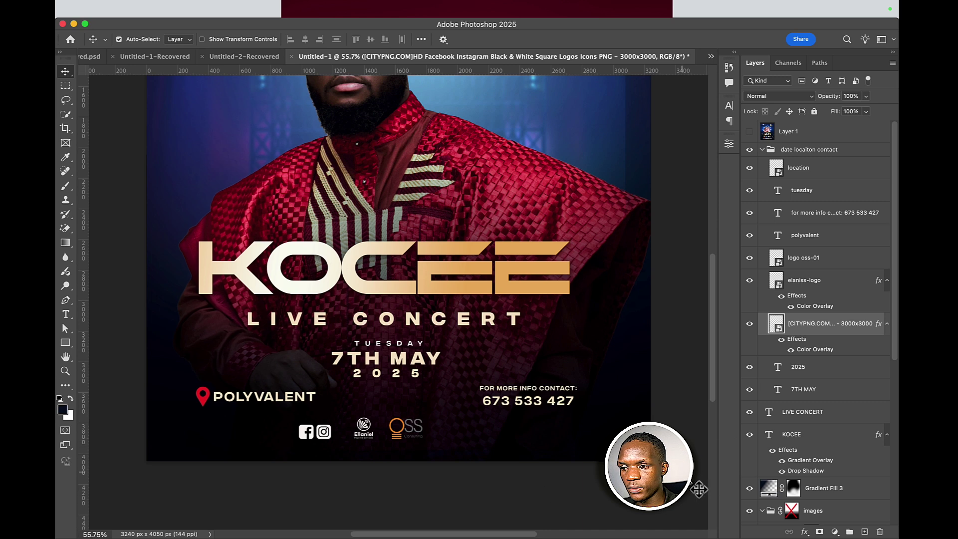
left_click(444, 438)
left_click(405, 439)
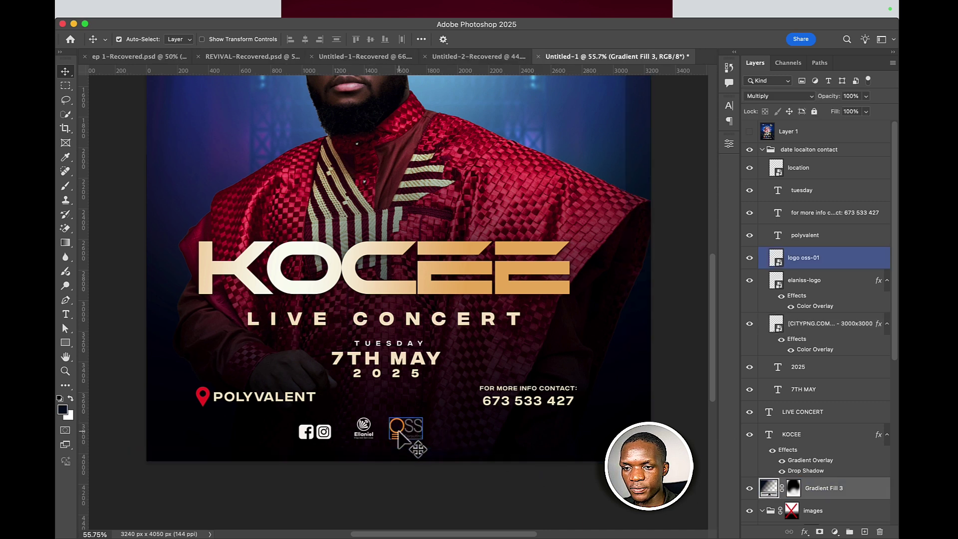
- Pick out the Ellaniel logo and the Facebook and Instagram icons layers in the logo row
left_click(375, 440)
left_click(367, 435)
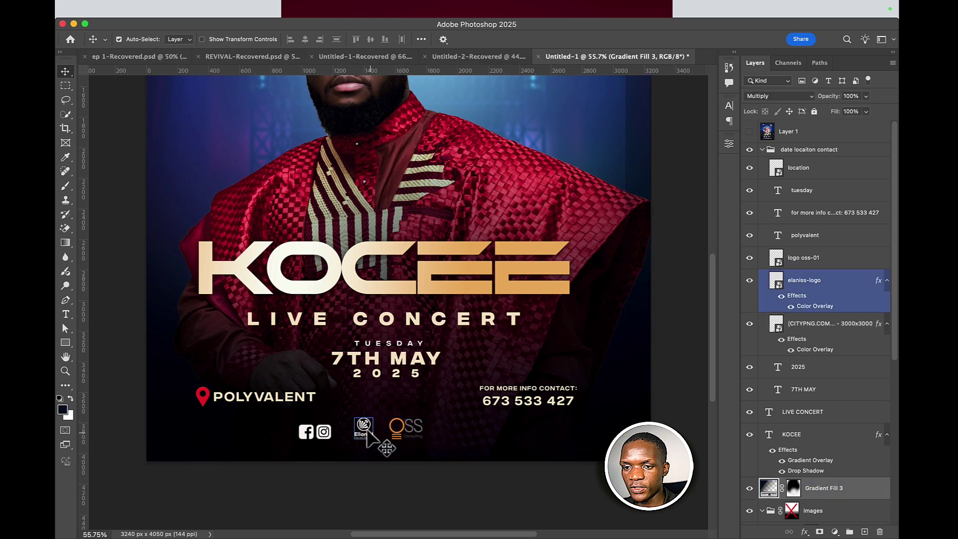
left_click(367, 423)
left_click(368, 433)
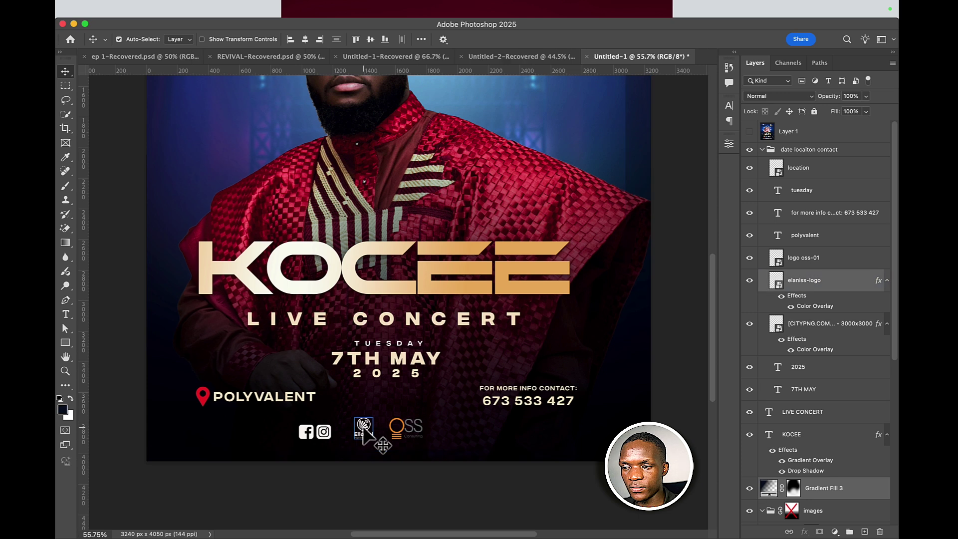
left_click(848, 492)
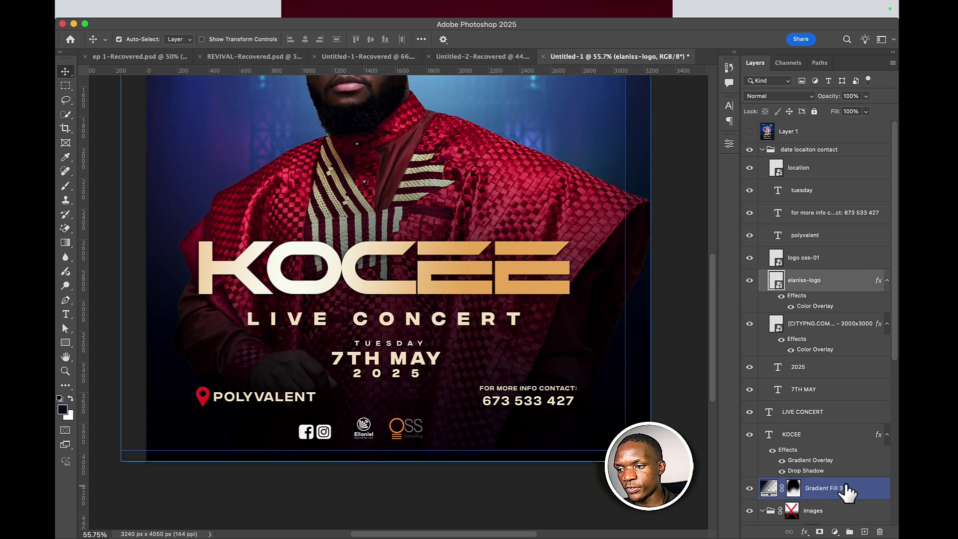
left_click(828, 497, "super")
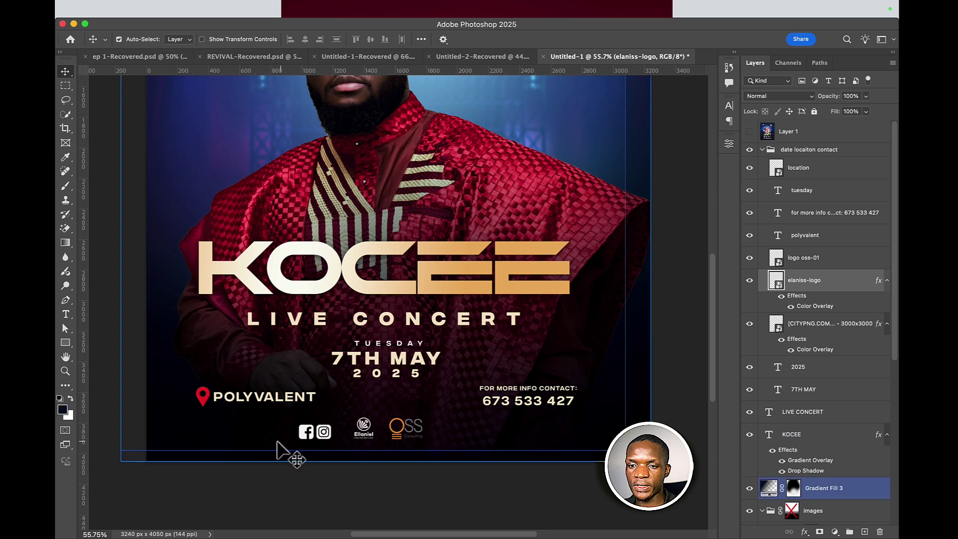
left_click(316, 438)
left_click(322, 449)
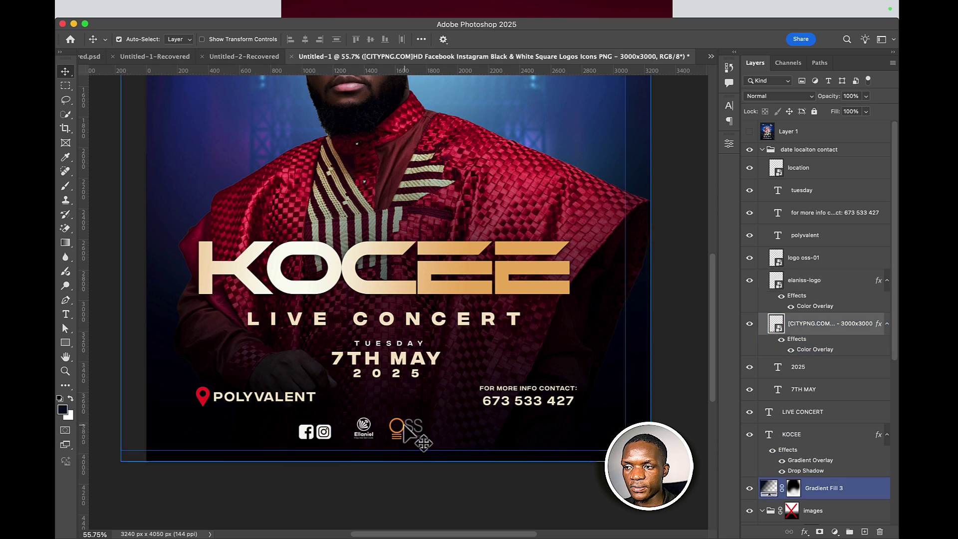
scroll(405, 432, "up", 5)
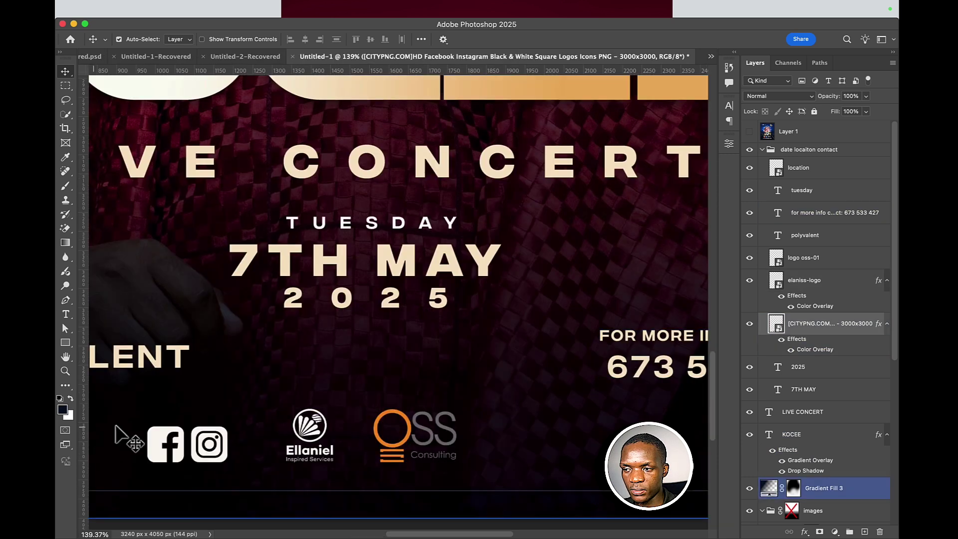
scroll(249, 439, "left", 5)
scroll(250, 439, "down", 3)
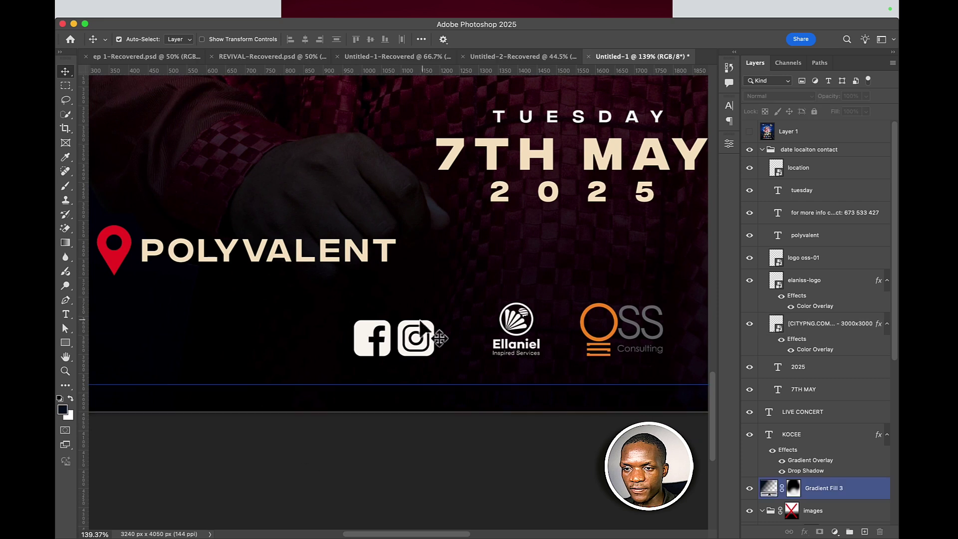
scroll(588, 399, "up", 2)
scroll(588, 399, "left", 1)
- Select the social icons, Ellaniel and OSS logos together and distribute their horizontal centres
left_click(409, 383)
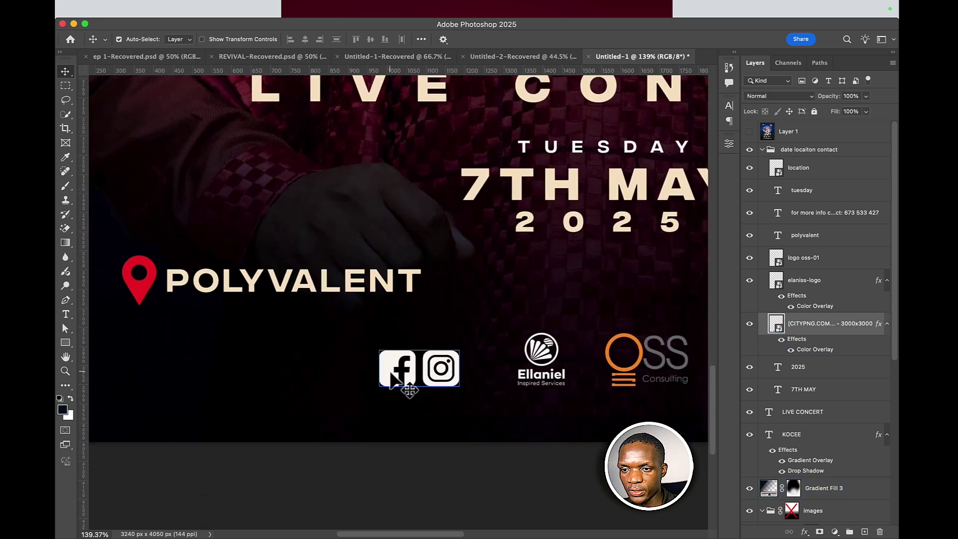
left_click(549, 362)
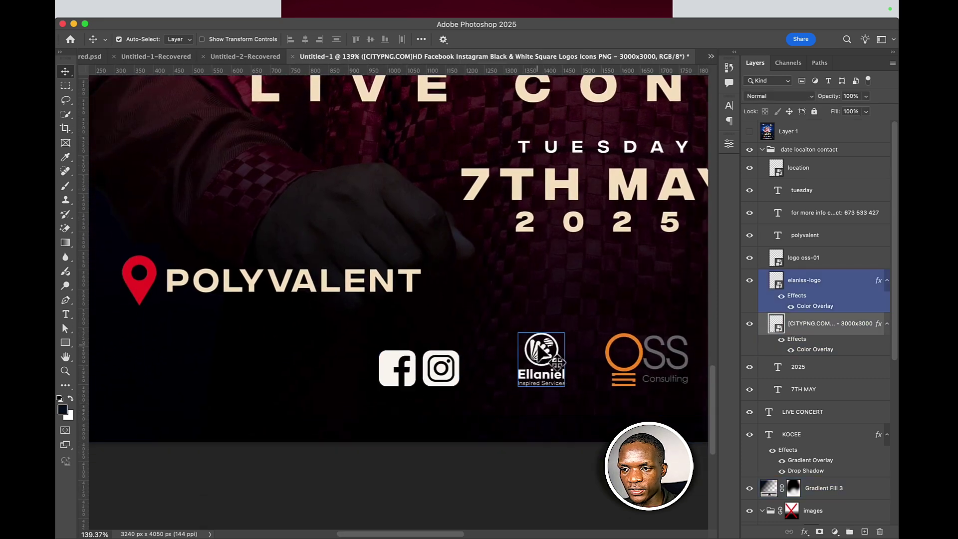
left_click(610, 356)
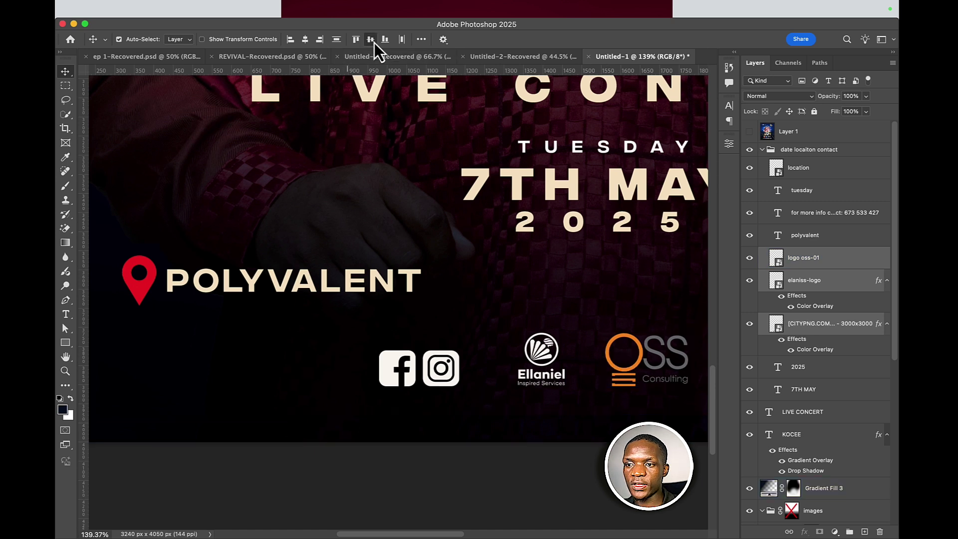
left_click(455, 276)
scroll(459, 277, "down", 3)
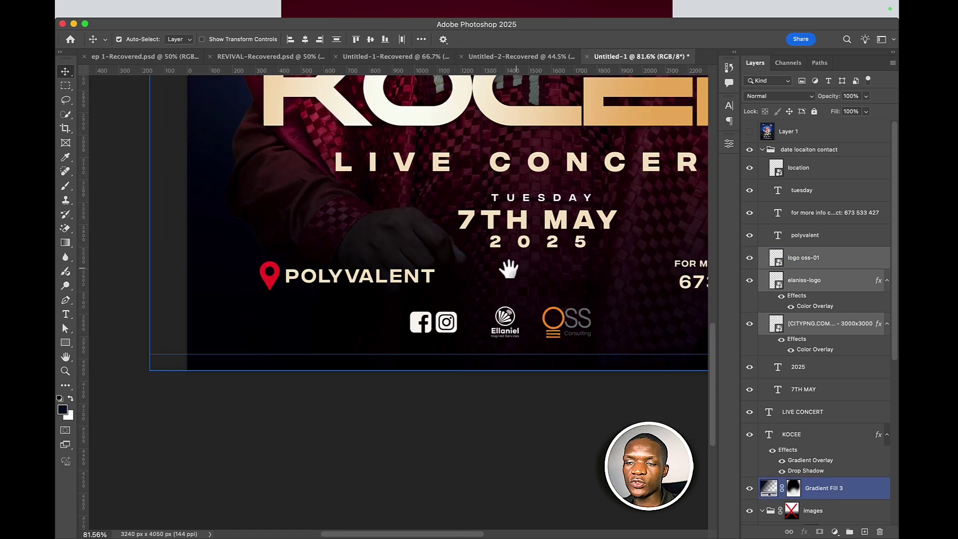
left_click_drag(509, 270, 339, 295)
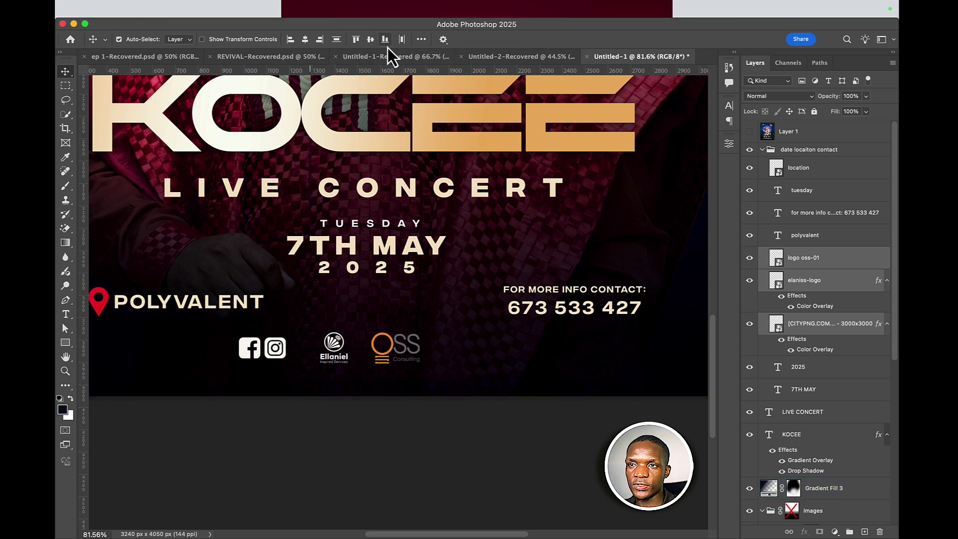
left_click(403, 39)
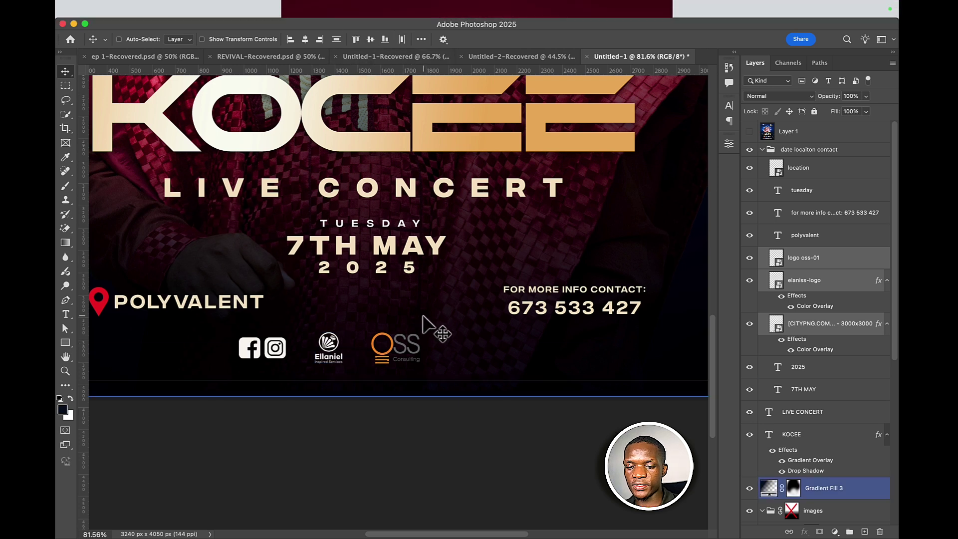
key("super+t")
scroll(423, 324, "down", 4)
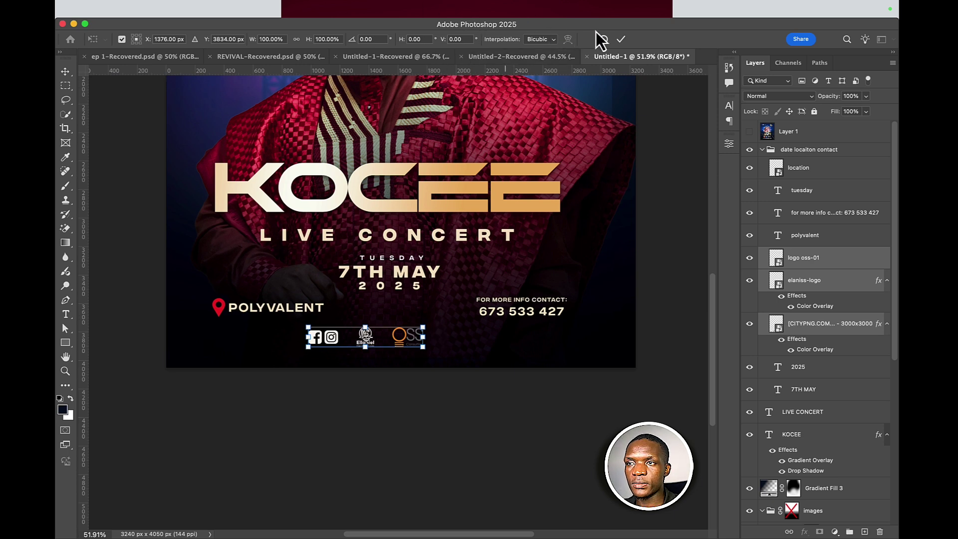
- Commit the logo transform and move POLYVALENT with its pin and the contact text up level with 7TH MAY
left_click(620, 38)
left_click(217, 311)
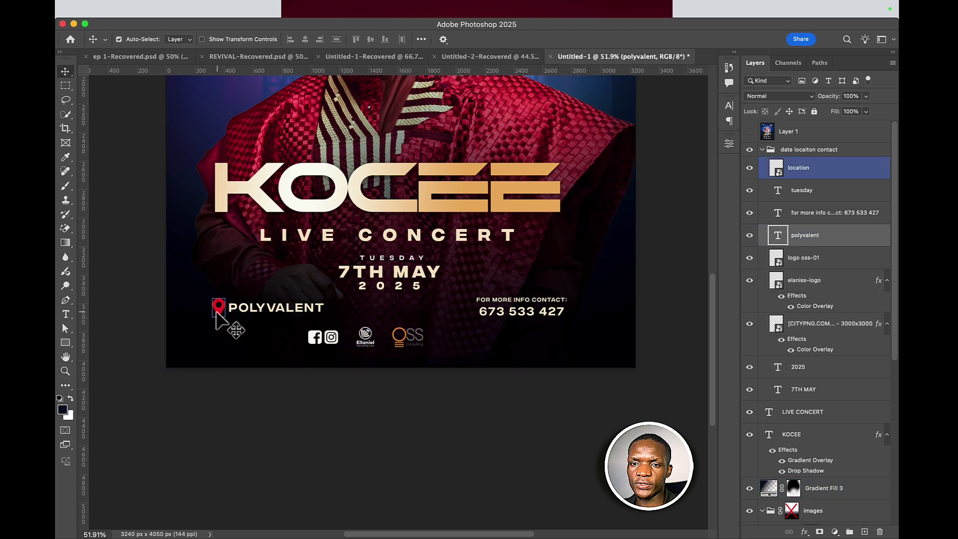
left_click(261, 308, "shift")
left_click_drag(260, 309, 253, 281)
left_click(479, 313)
left_click_drag(488, 316, 525, 278)
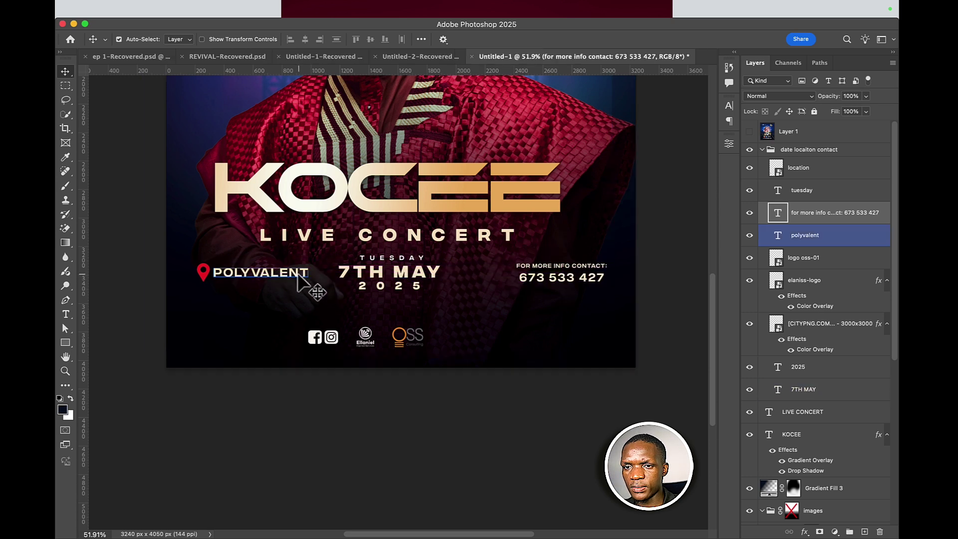
- Nudge the location and contact row left so it sits centred on the flyer
left_click(212, 275)
left_click(201, 275)
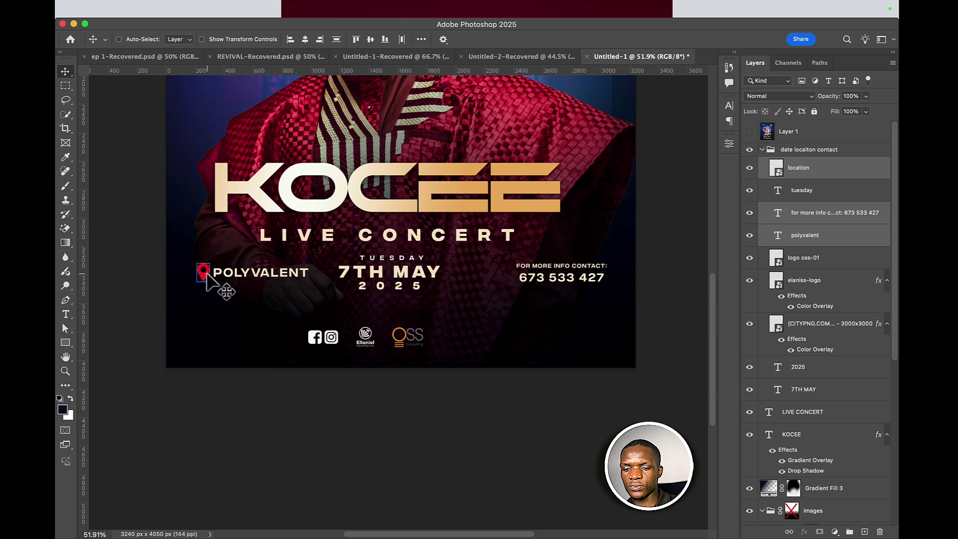
key("super+t")
key("super+semicolon")
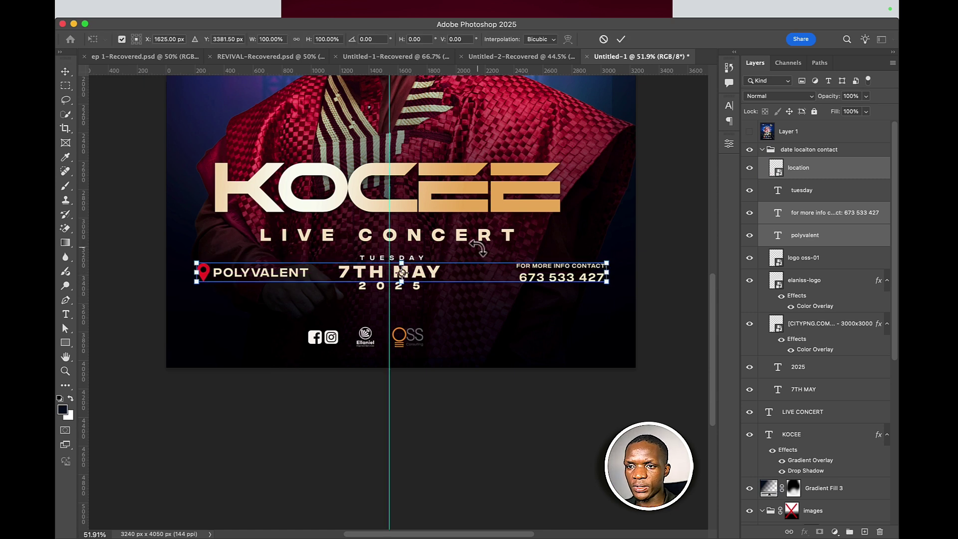
key("shift+Left")
key("shift+Left")
key("shift+Left")
key("shift+Left")
key("shift+Left")
key("shift+Left")
key("shift+Left")
key("shift+Left")
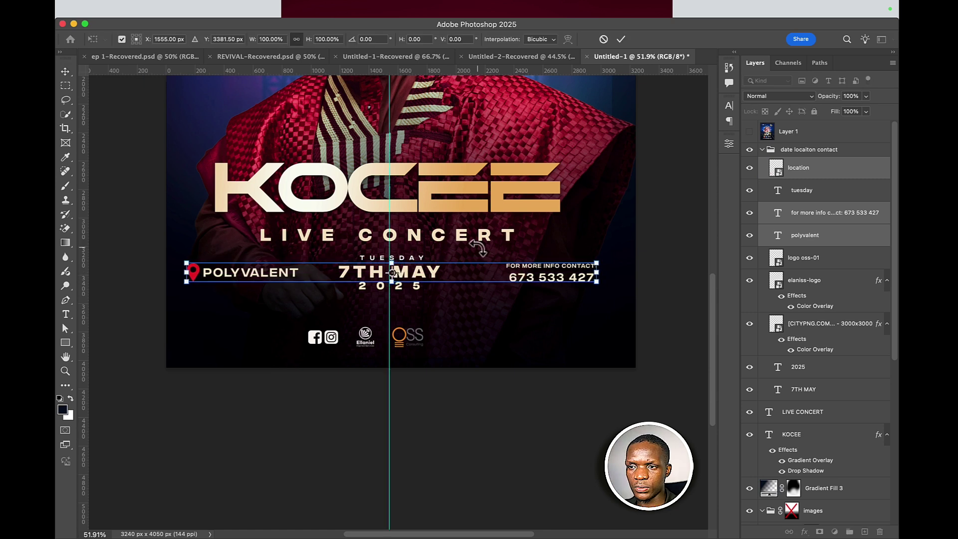
key("Left")
key("Left")
key("Left")
key("Left")
key("Left")
key("Left")
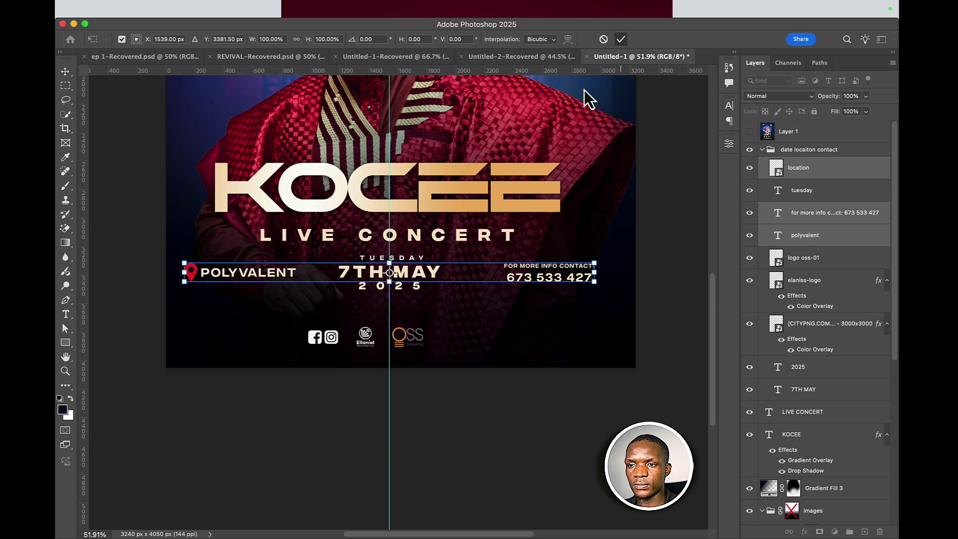
key("Return")
- Shift the TUESDAY, 7TH MAY, 2025 date block onto the centre line
left_click(412, 278)
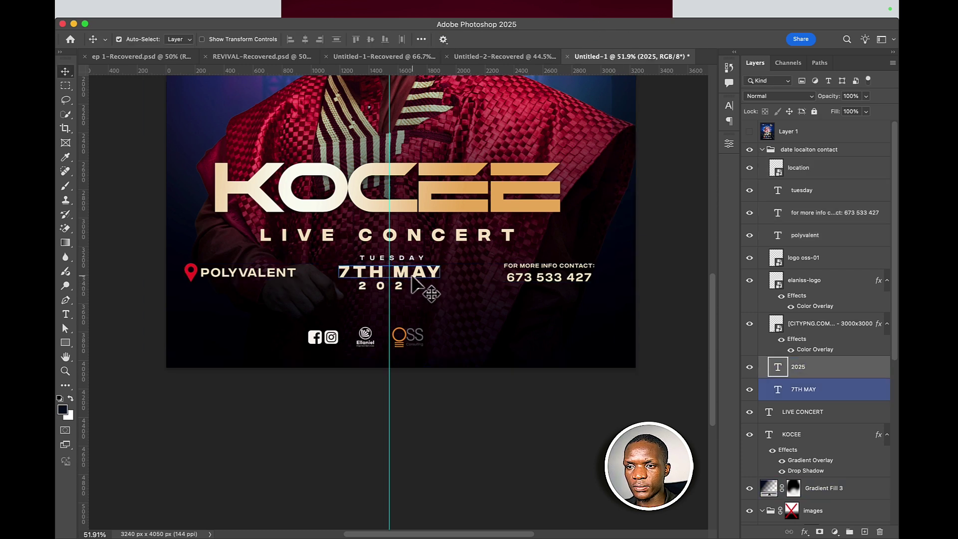
left_click(413, 272)
left_click(414, 259)
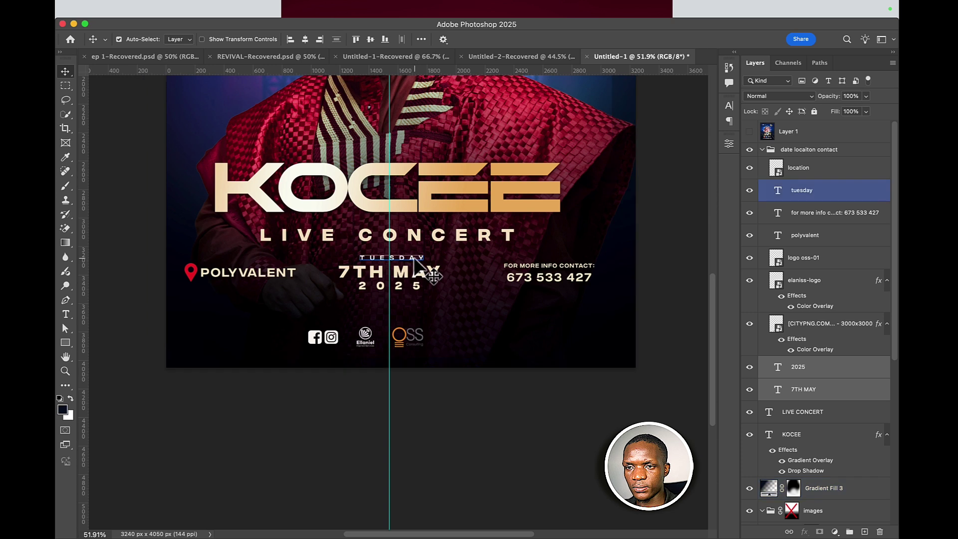
key("super+t")
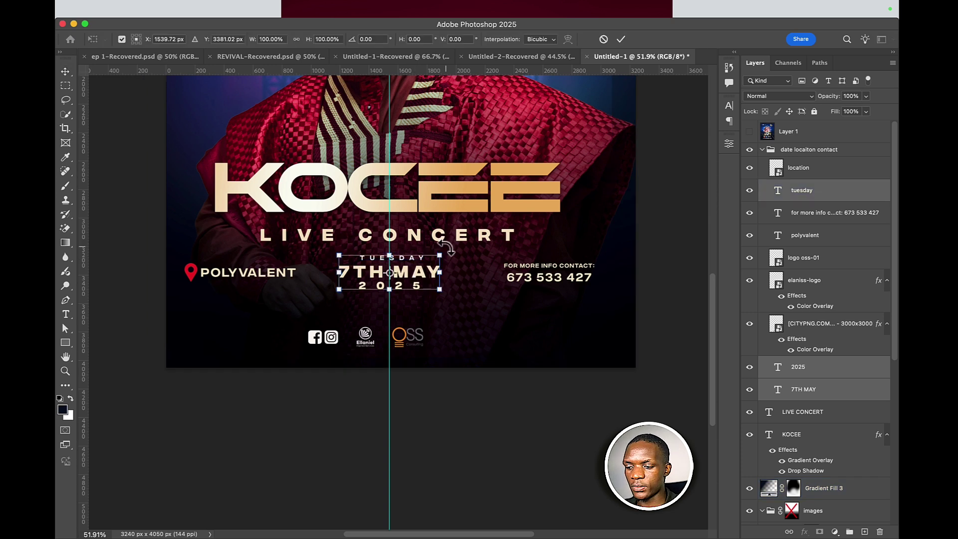
left_click_drag(445, 246, 445, 247)
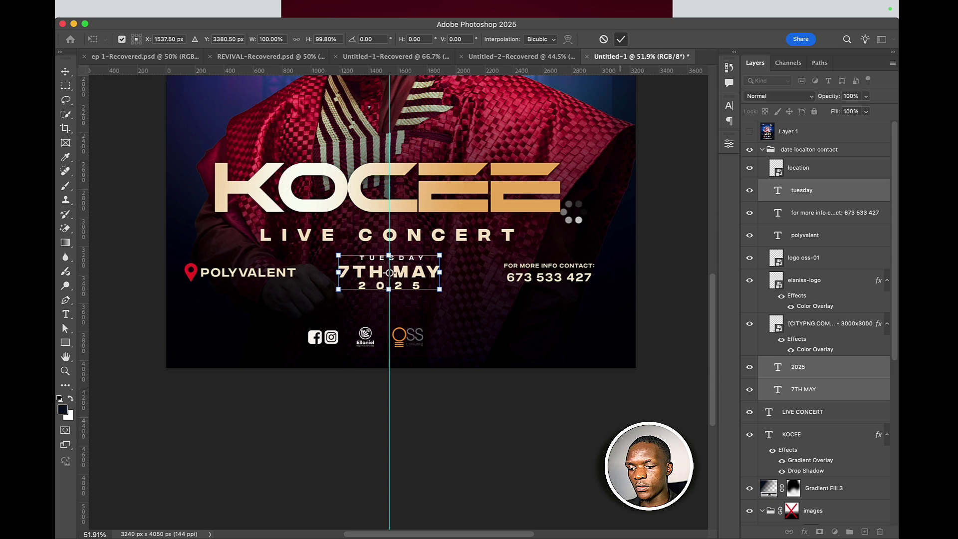
key("Return")
left_click(446, 319)
- Raise the three footer logos slightly and turn off the Ellaniel logo's Color Overlay
left_click(446, 319)
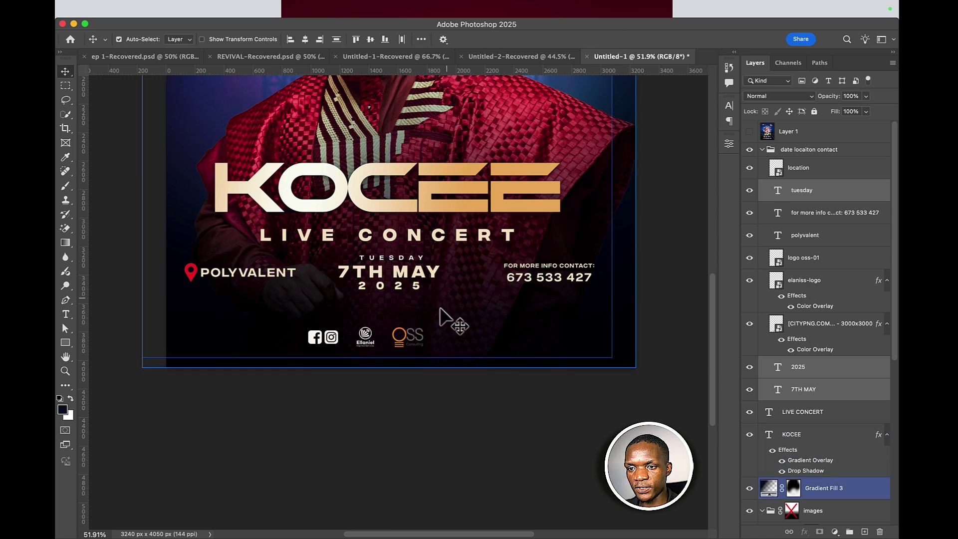
left_click(412, 340)
left_click(366, 338)
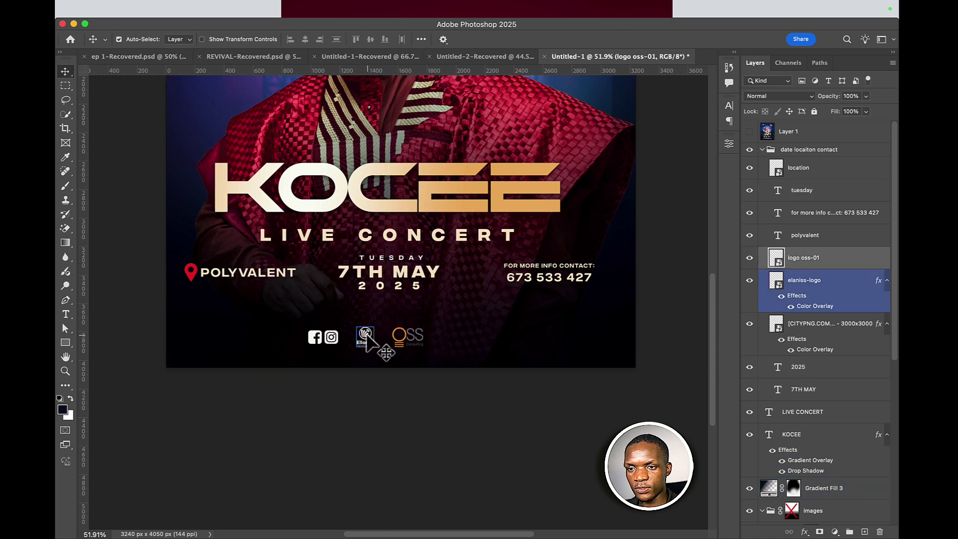
left_click(352, 338)
left_click(335, 334)
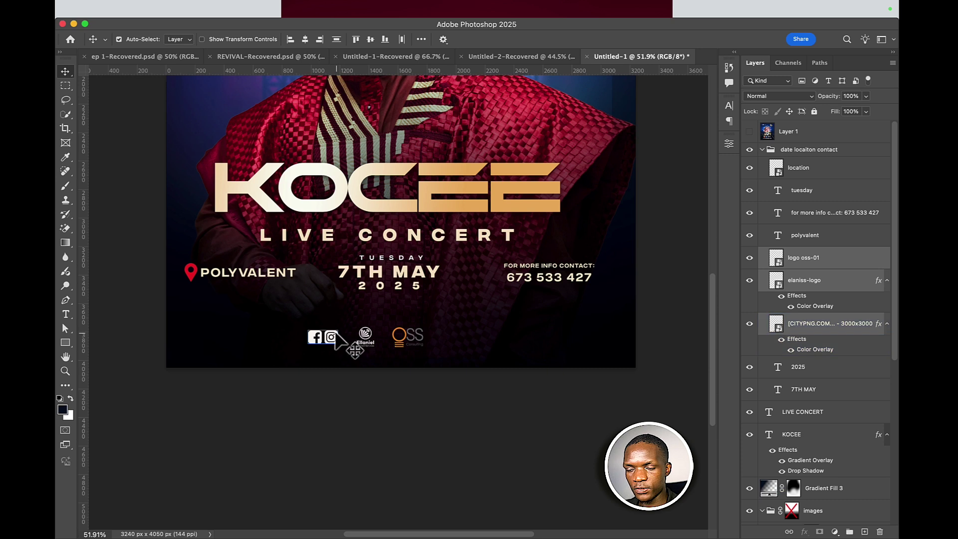
key("shift+Up")
key("shift+Up")
key("shift+Up")
key("shift+Up")
key("shift+Up")
key("shift+Up")
key("shift+Up")
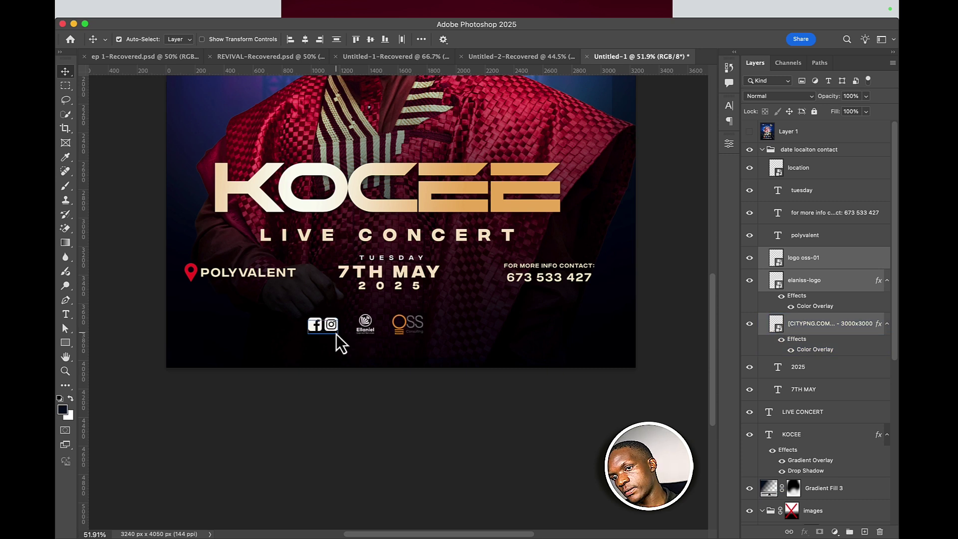
left_click(344, 339)
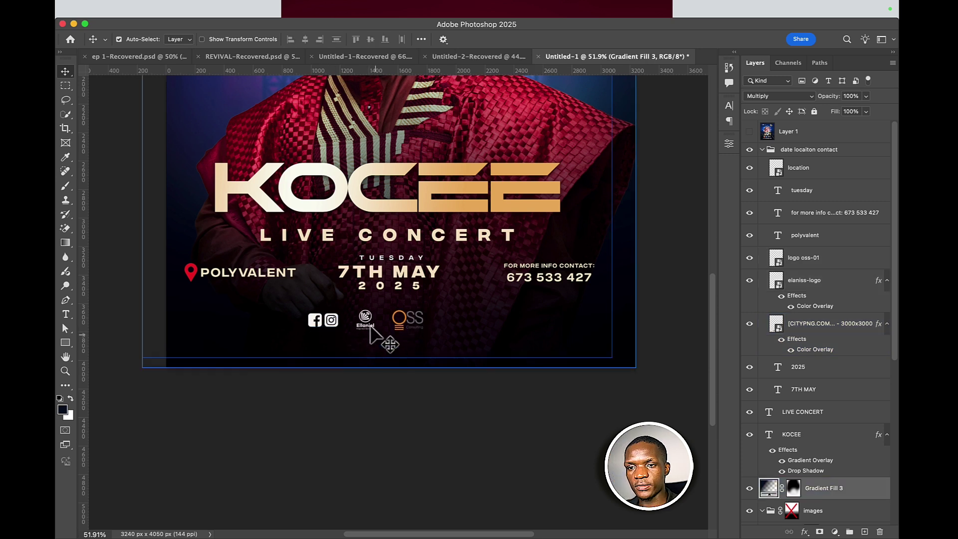
left_click(367, 327)
left_click(781, 296)
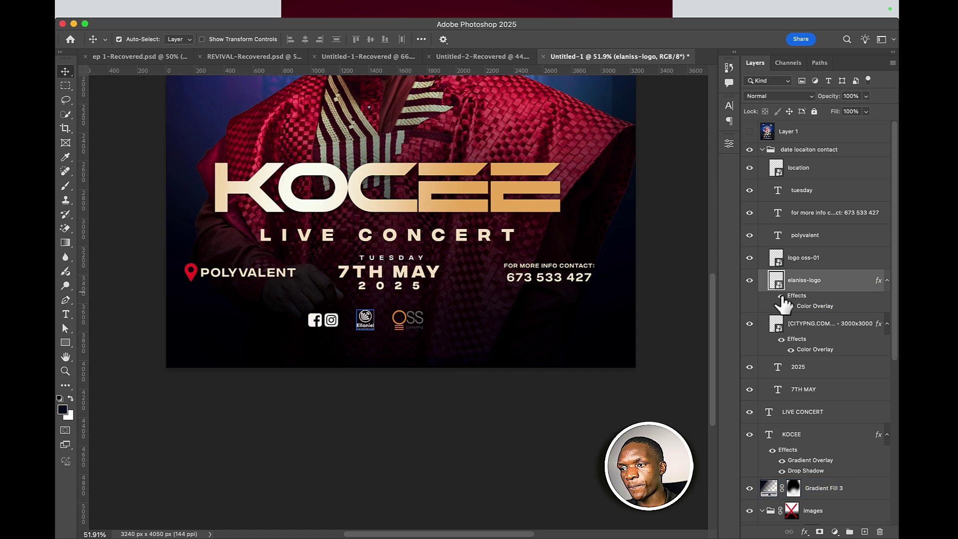
left_click(461, 299)
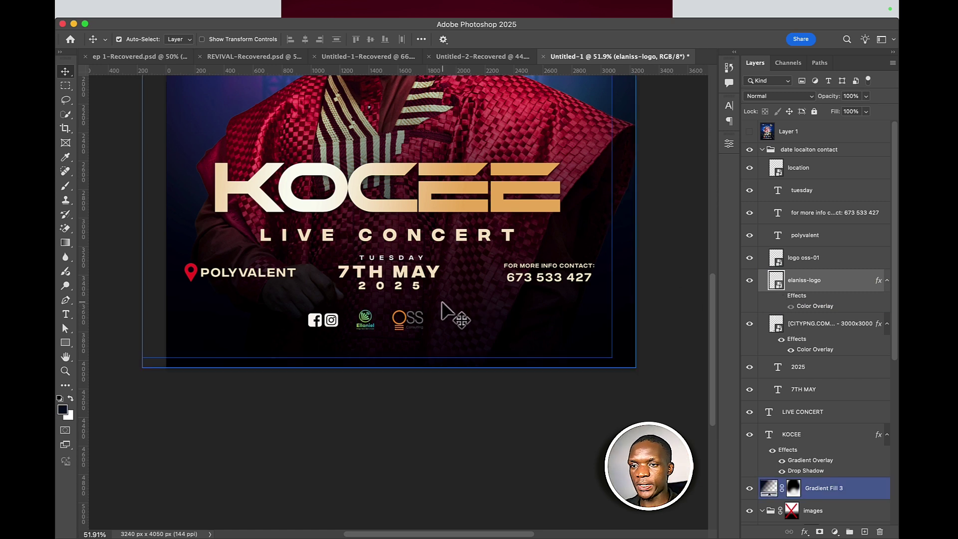
- Add a vertical guide, unlock elaniss-logo and select it with the logo oss-01 and social icons layers
key("super")
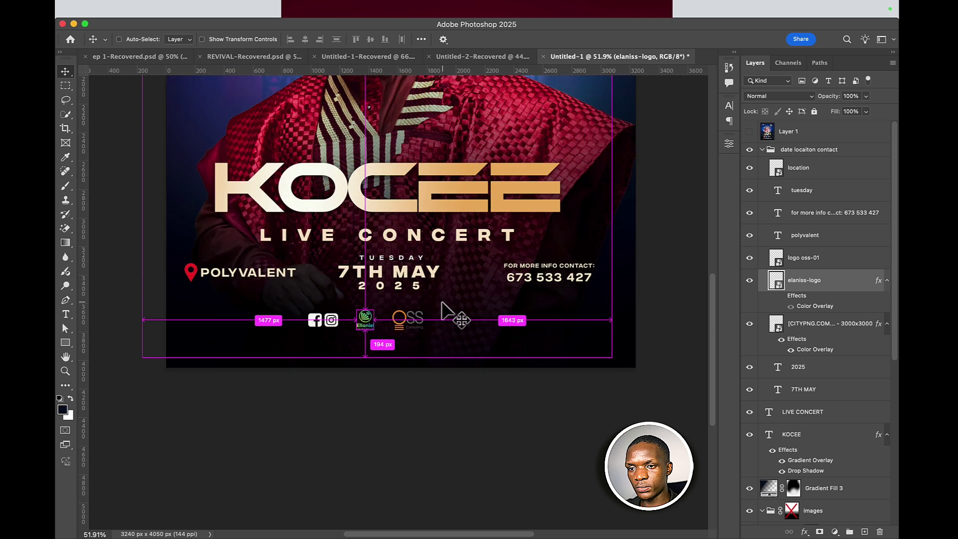
key("super+slash")
key("super+apostrophe")
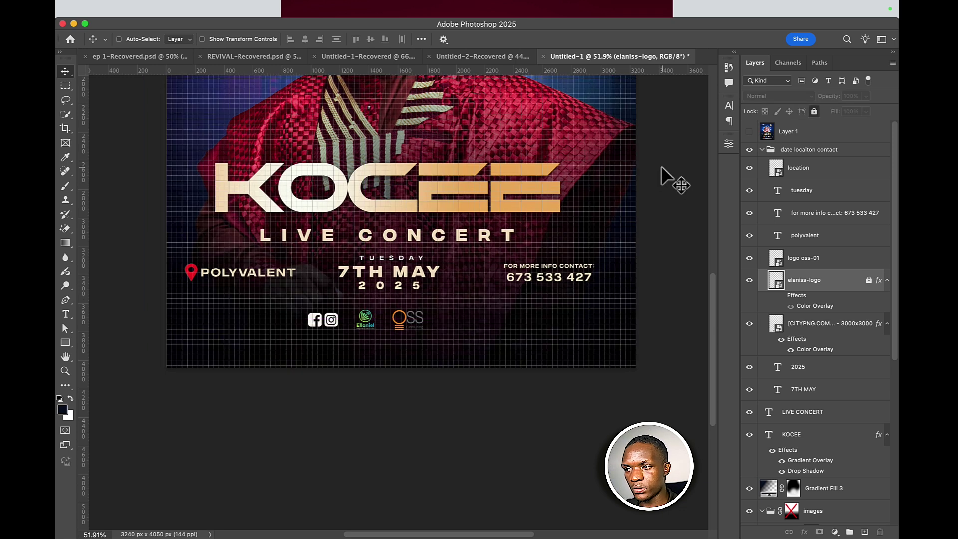
key("super+apostrophe")
key("super+semicolon")
key("super+semicolon")
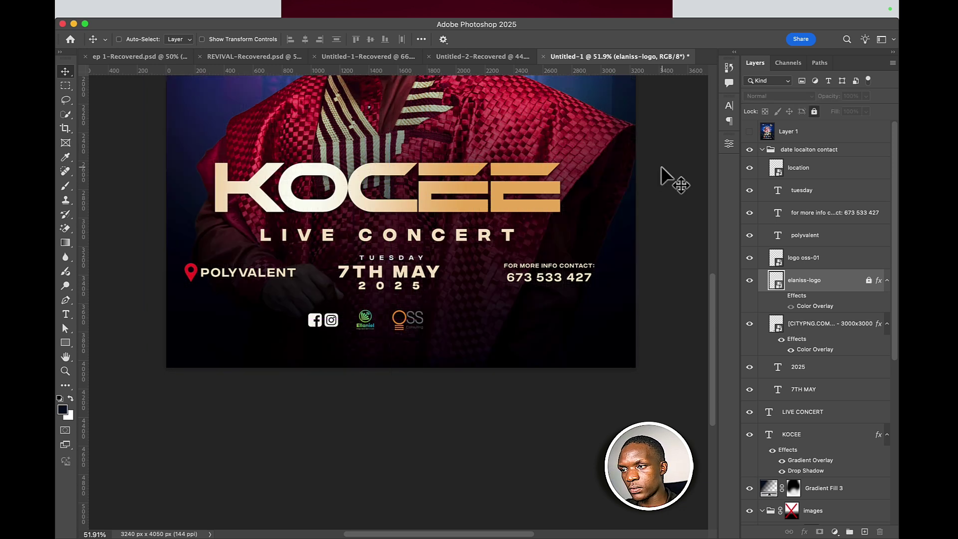
left_click(816, 112)
left_click(808, 262, "shift")
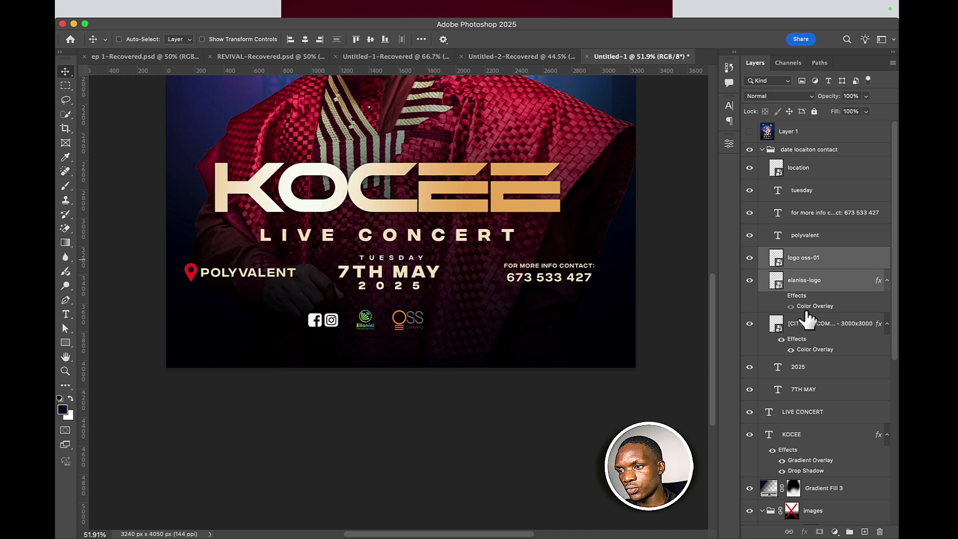
left_click(803, 322, "shift")
- Centre the footer logo row on the guide, scale it to 111.08% and nudge it lower
key("super+t")
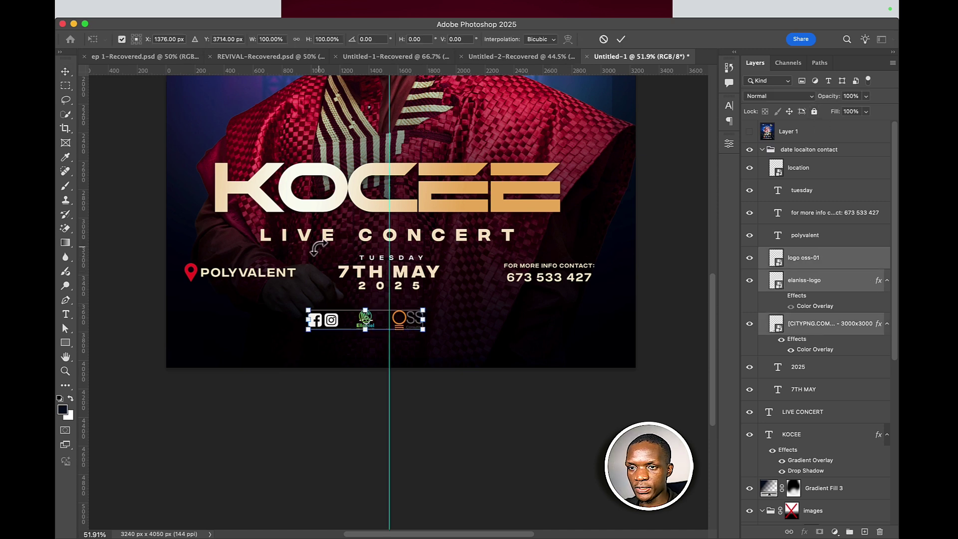
left_click_drag(336, 320, 361, 316)
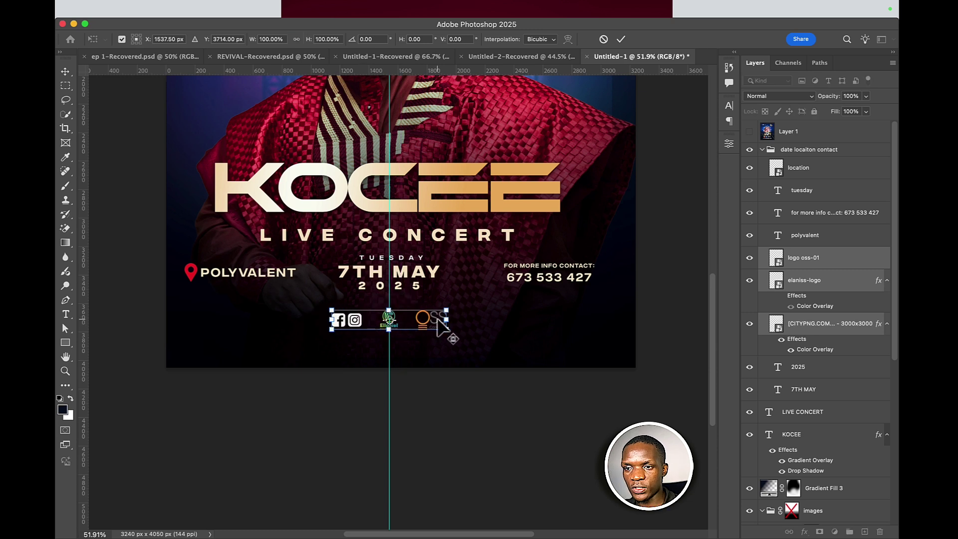
left_click_drag(446, 319, 453, 319)
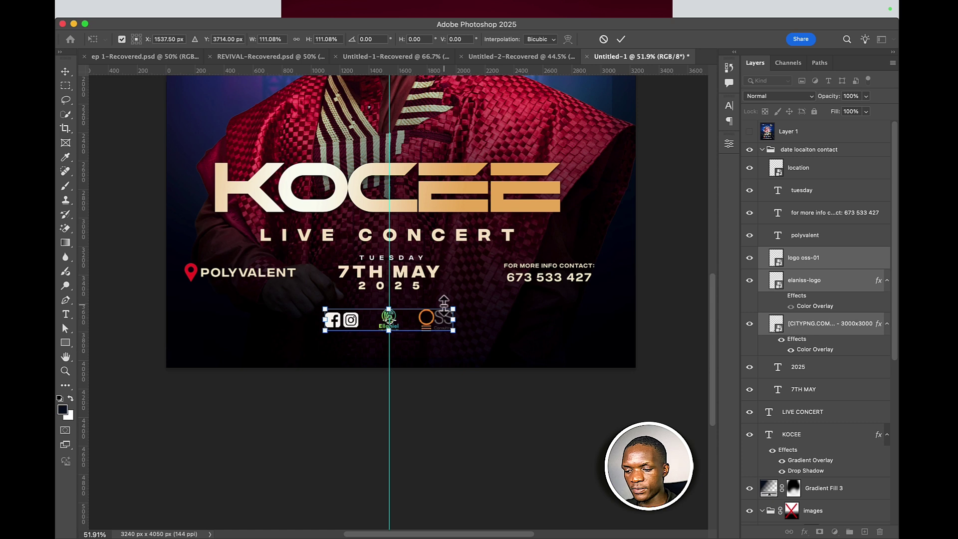
key("shift+Down")
key("shift+Down")
key("shift+Down")
key("shift+Down")
key("shift+Down")
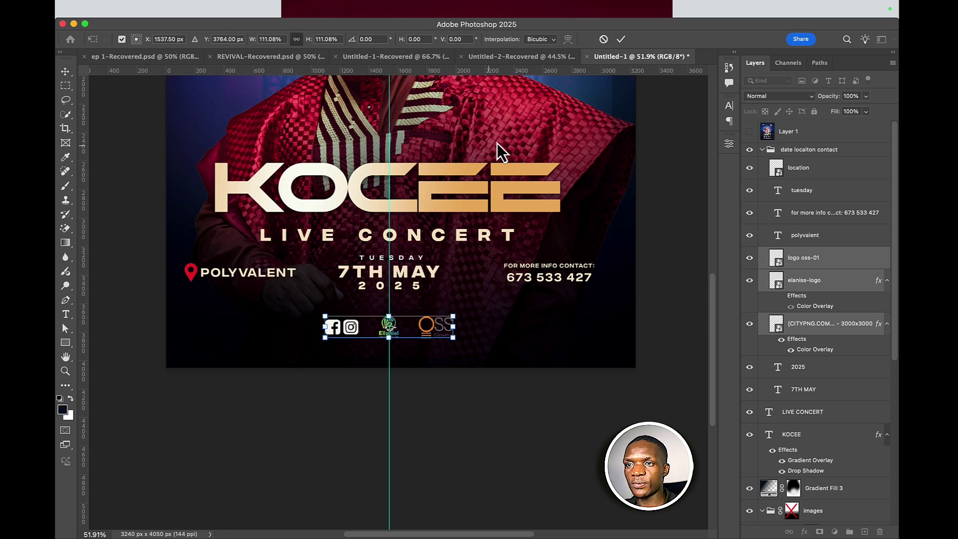
left_click(621, 39)
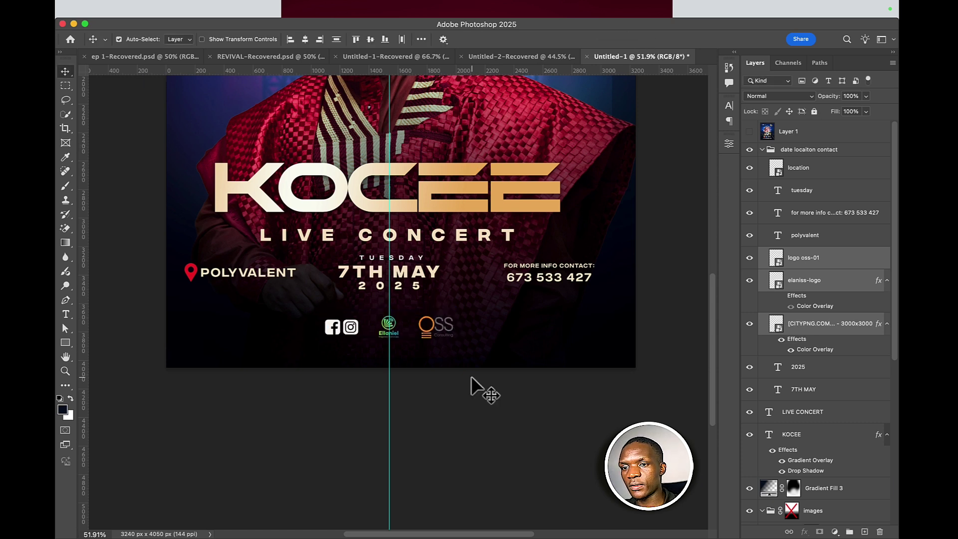
scroll(479, 387, "up", 5)
- Select the Gradient Fill 3 layer and toggle between its mask and gradient thumbnails
scroll(472, 377, "down", 3)
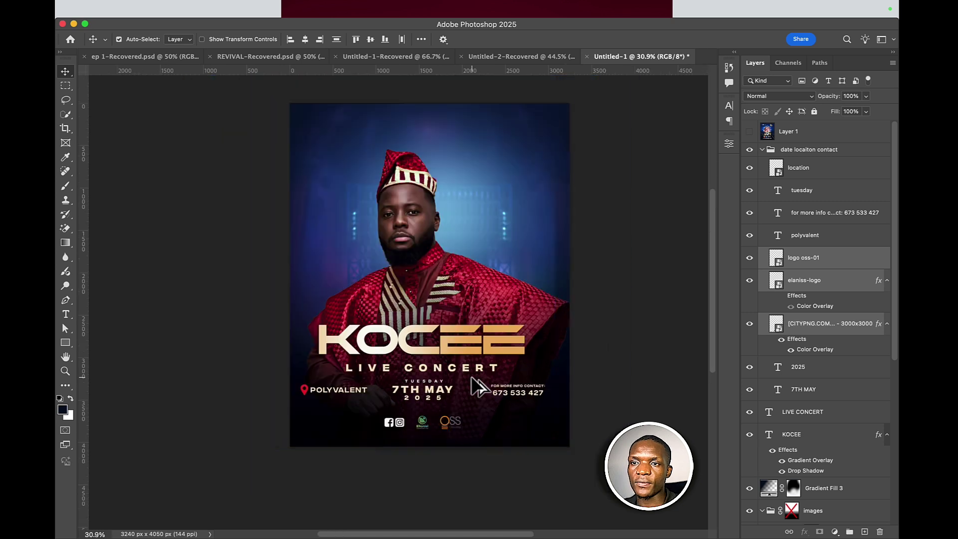
left_click(469, 383)
scroll(437, 309, "up", 5)
scroll(434, 305, "down", 3)
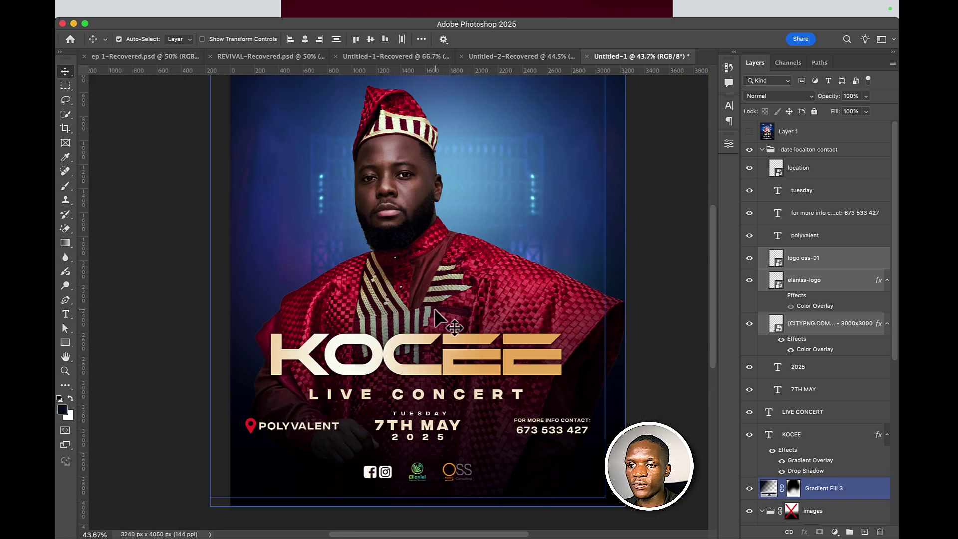
left_click(444, 384)
left_click(471, 385)
left_click(490, 384)
left_click(489, 378)
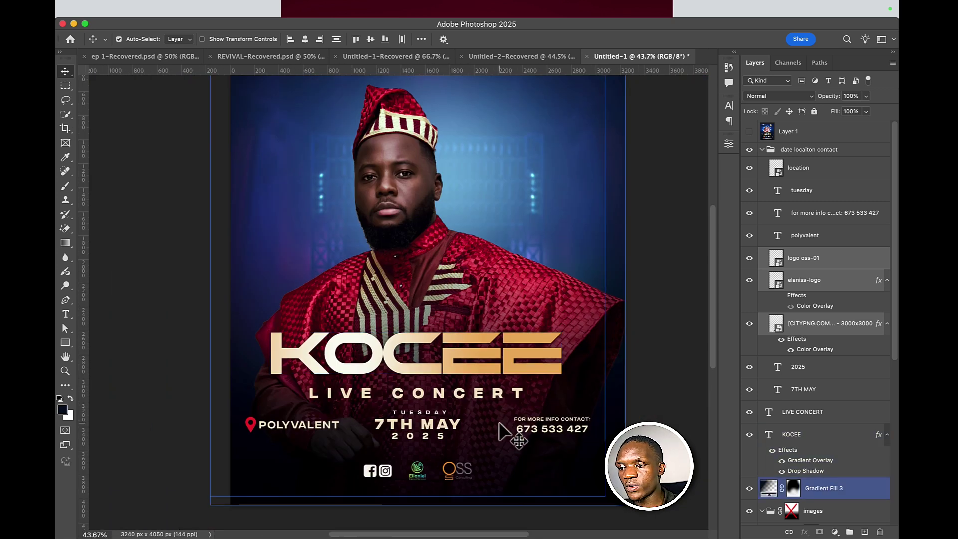
left_click_drag(792, 490, 861, 499)
left_click(844, 494)
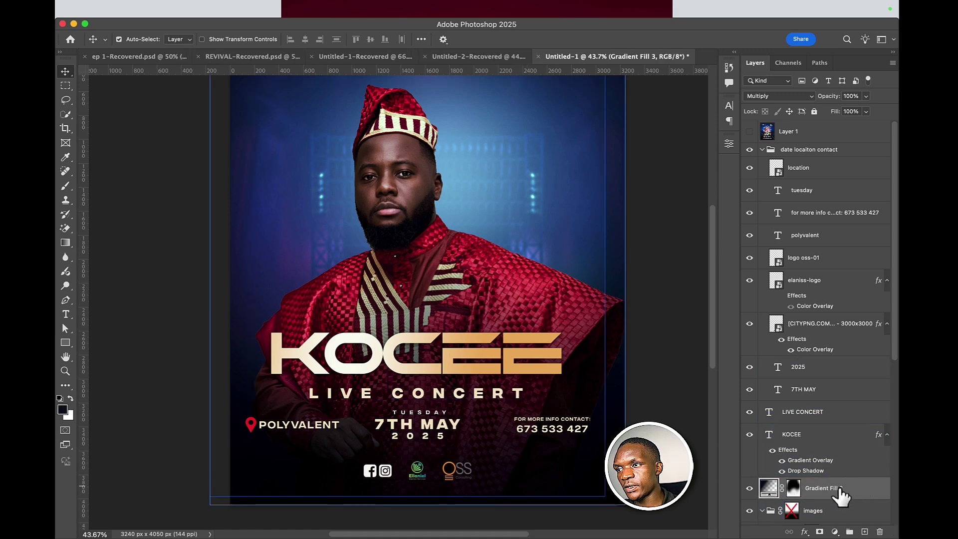
- Switch to the Brush and target Gradient Fill 3's mask for painting
key("b")
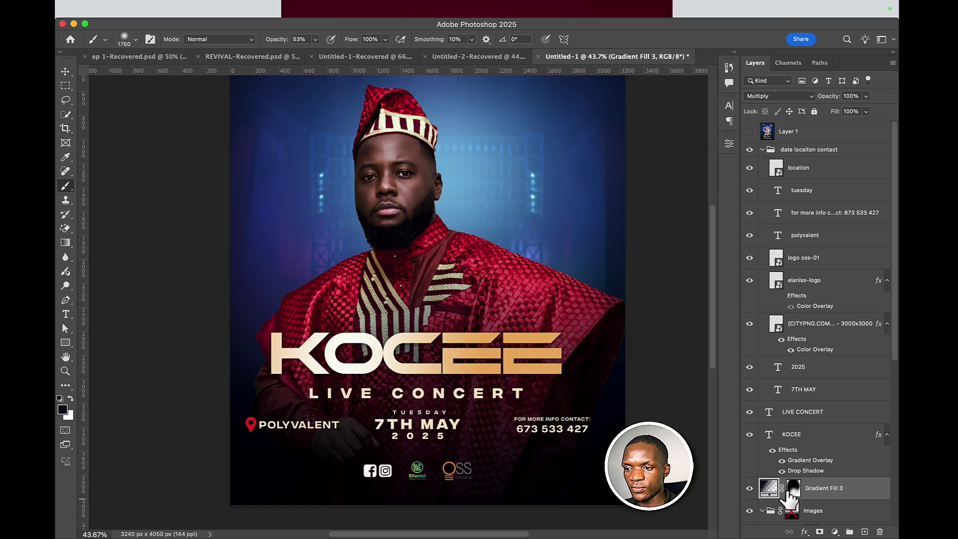
left_click(792, 492)
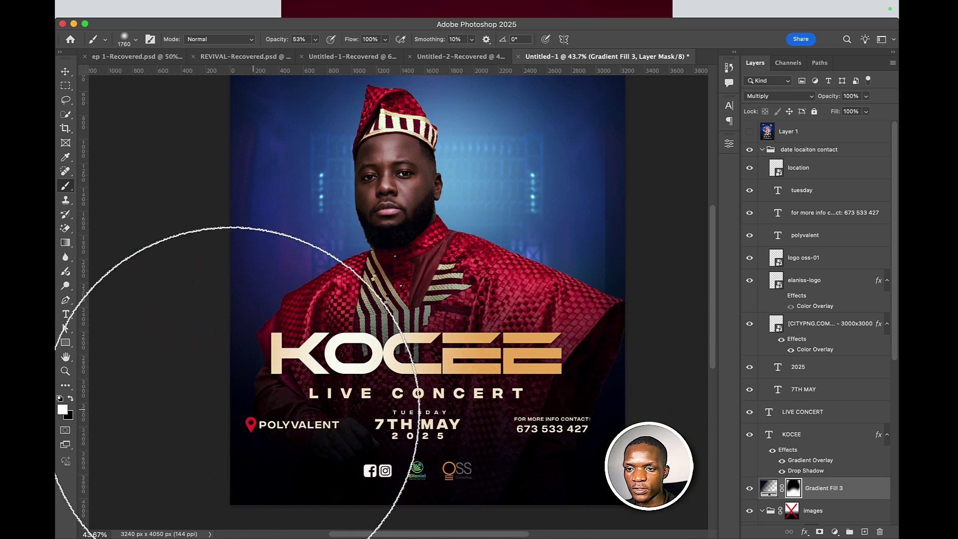
scroll(530, 395, "down", 5)
scroll(493, 369, "up", 7)
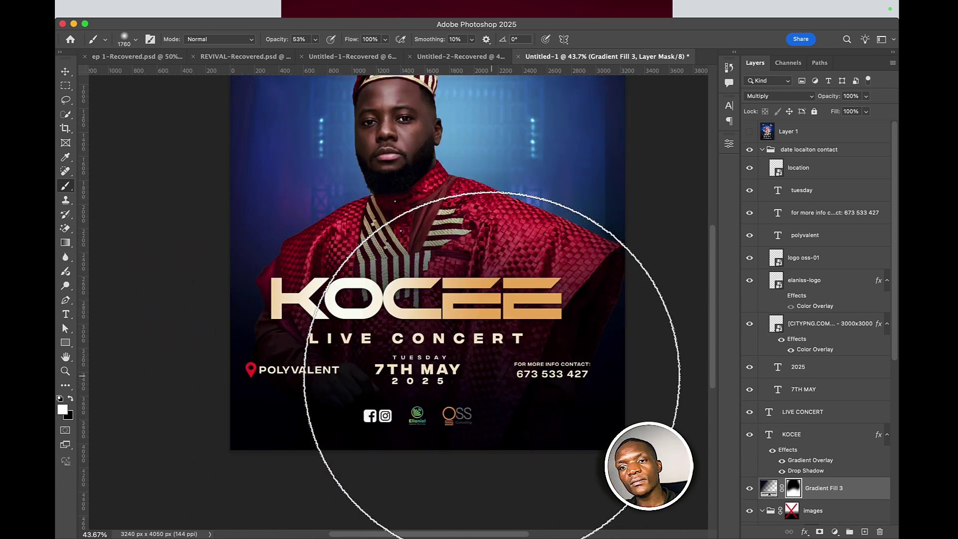
- Free-transform the images group upward so the singer's photo sits higher, and commit
left_click(65, 72)
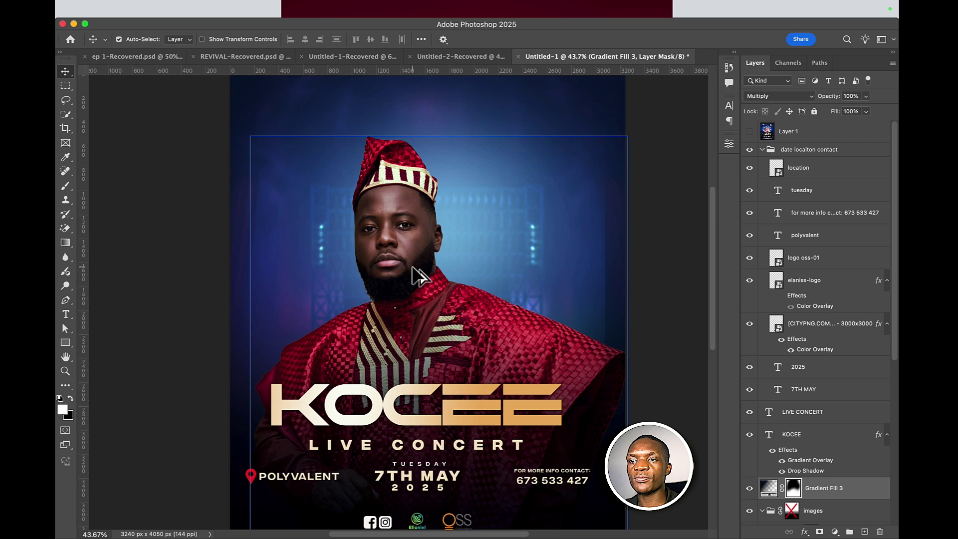
scroll(411, 273, "down", 1)
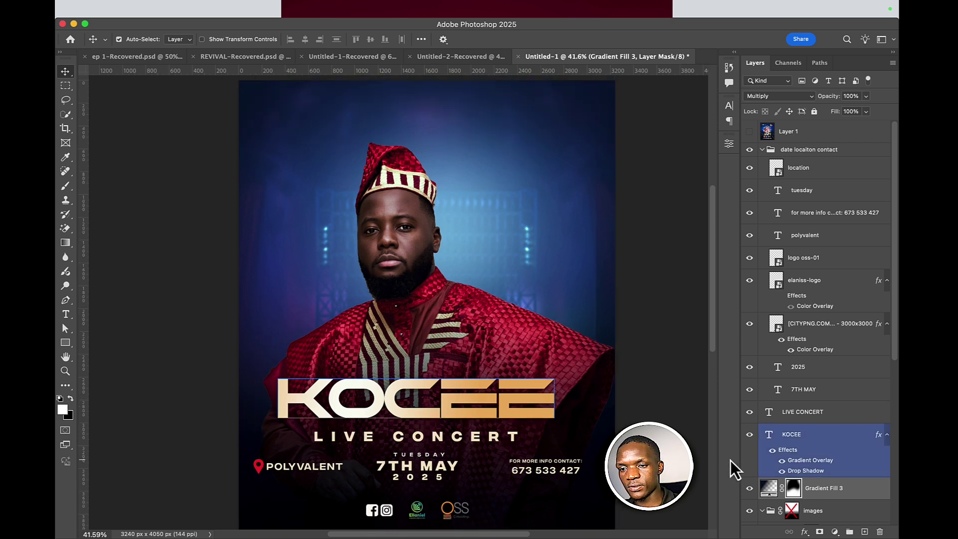
key("ctrl+t")
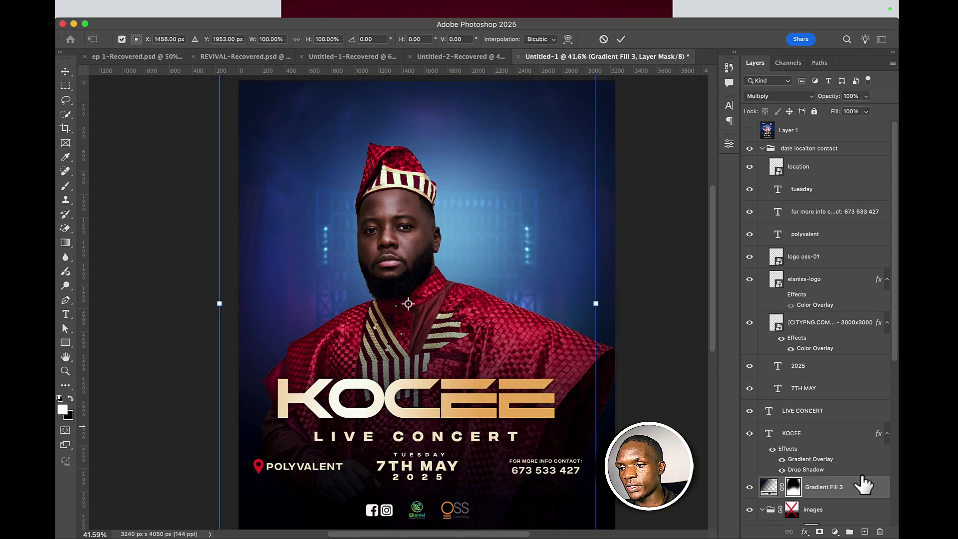
scroll(854, 481, "down", 1)
left_click(813, 484)
key("ctrl+t")
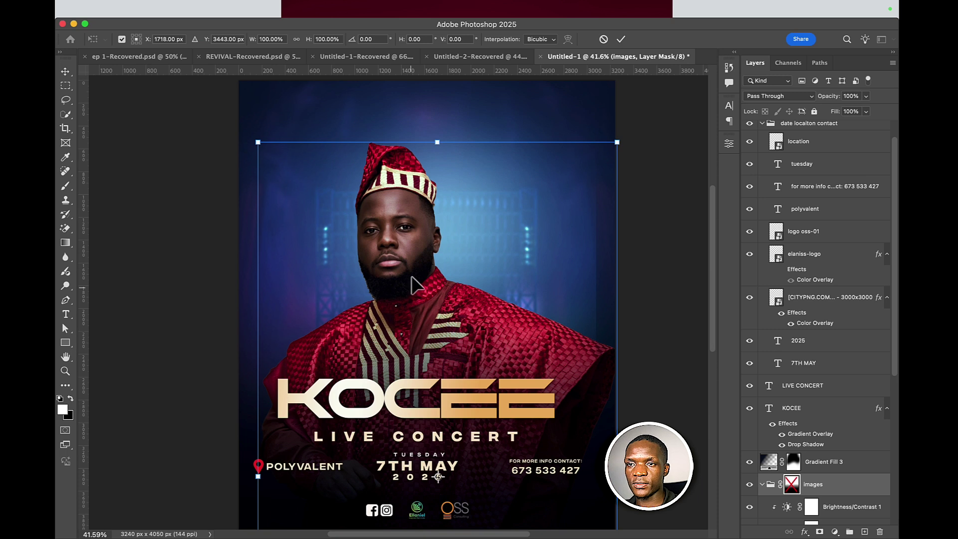
left_click_drag(411, 276, 414, 251)
left_click(620, 41)
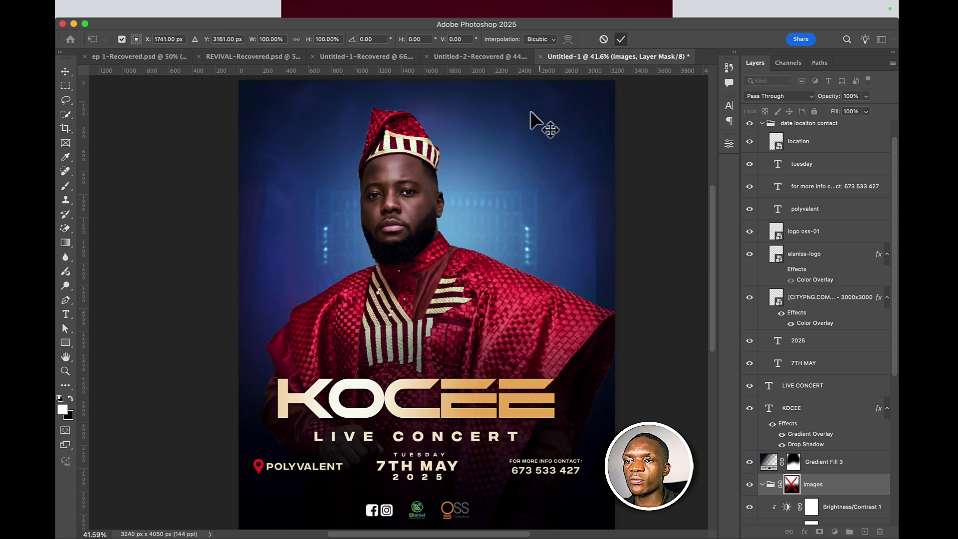
scroll(442, 202, "up", 3)
- Select the singer's Facetune photo layer and switch to the regular Brush tool
left_click(430, 276)
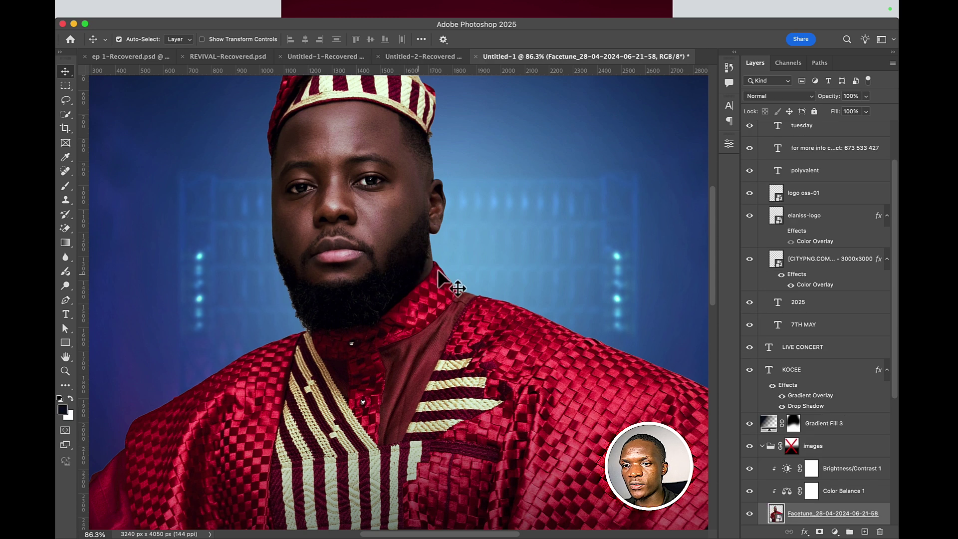
left_click(64, 271)
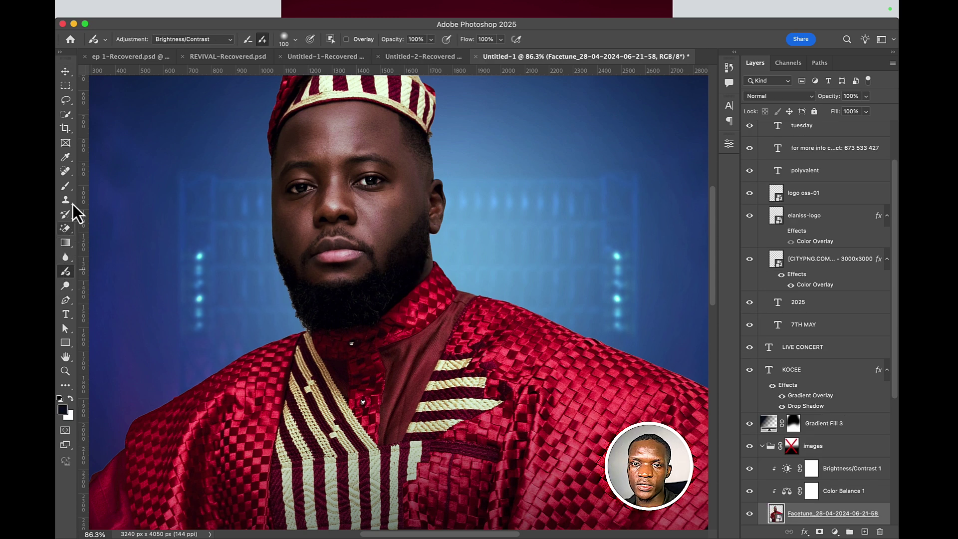
left_click(65, 185)
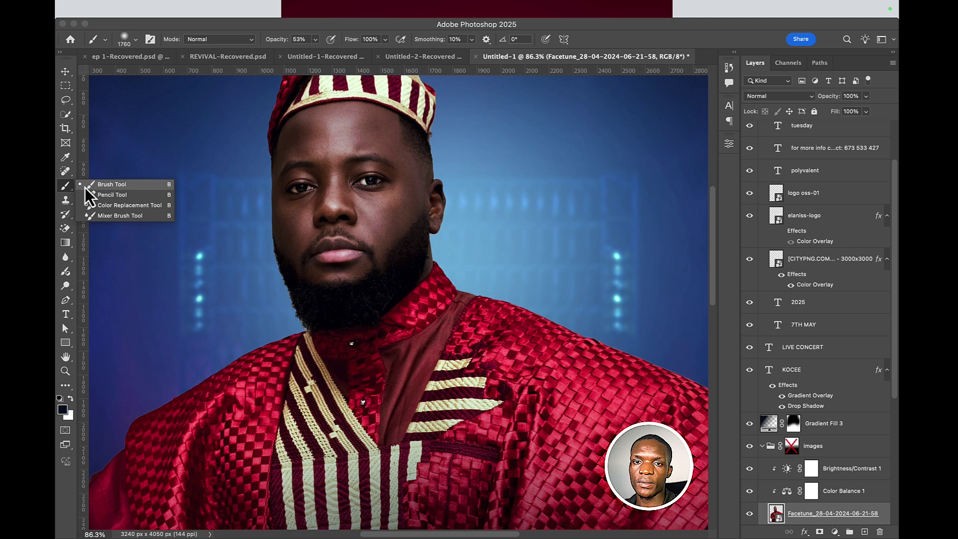
left_click(102, 184)
- Collapse the date locaiton contact group and add a new layer named 'highlight image'
scroll(776, 183, "up", 3)
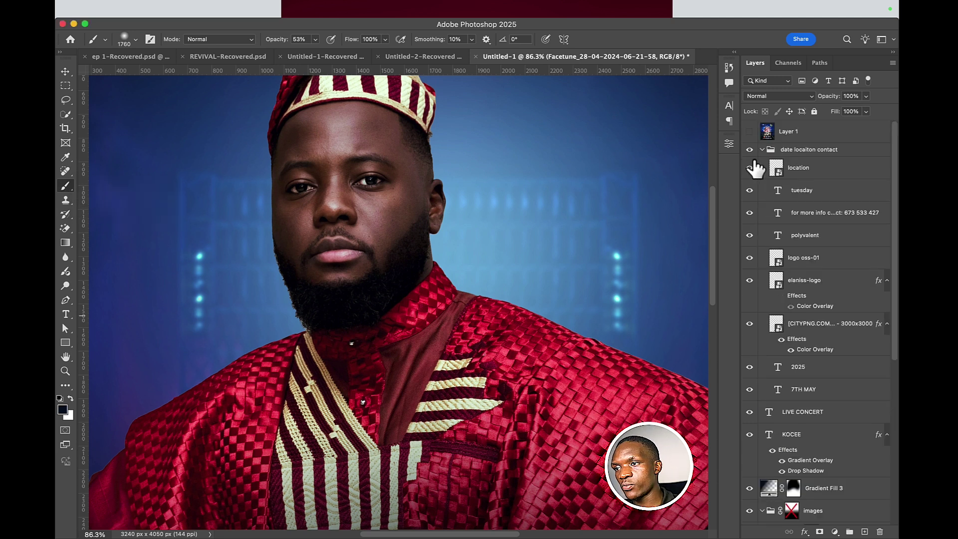
left_click(785, 151)
left_click(762, 150)
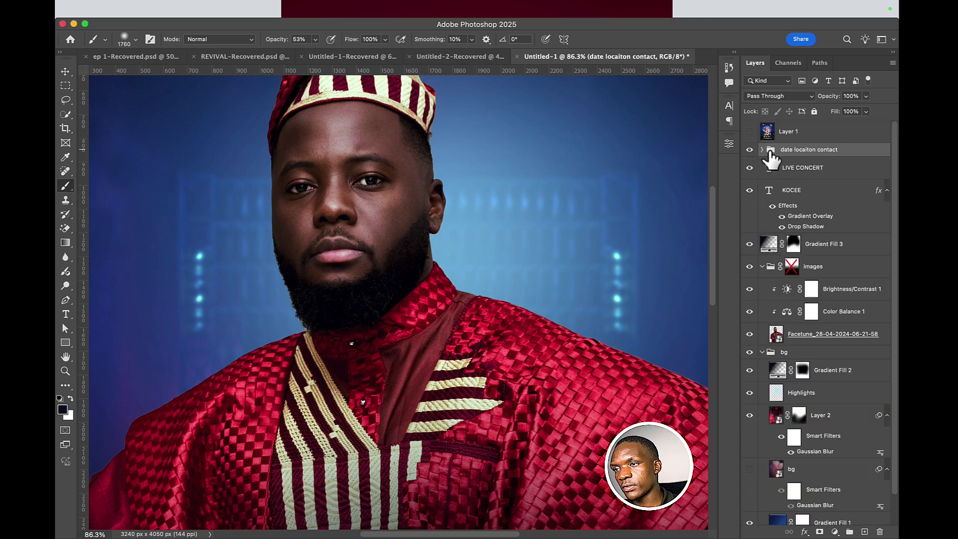
left_click(864, 532)
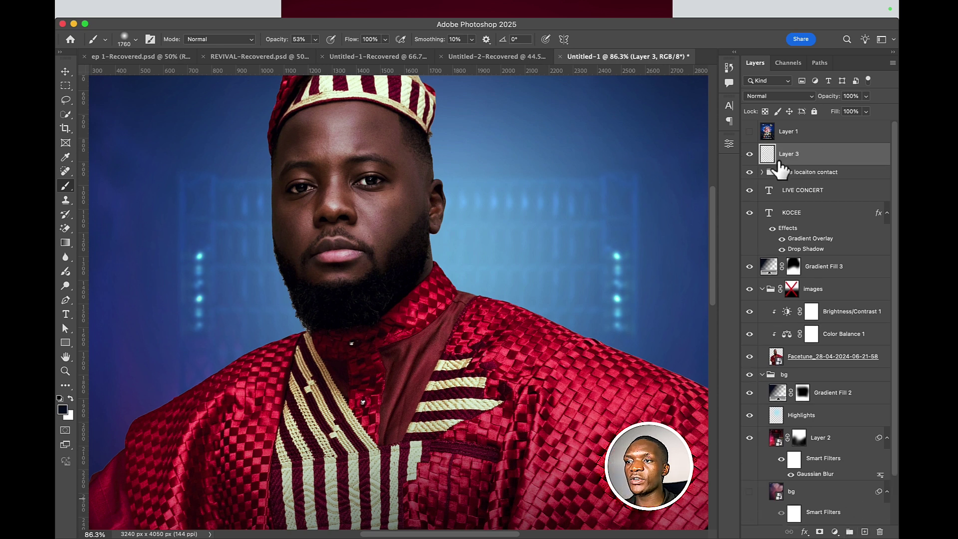
double_click(791, 154)
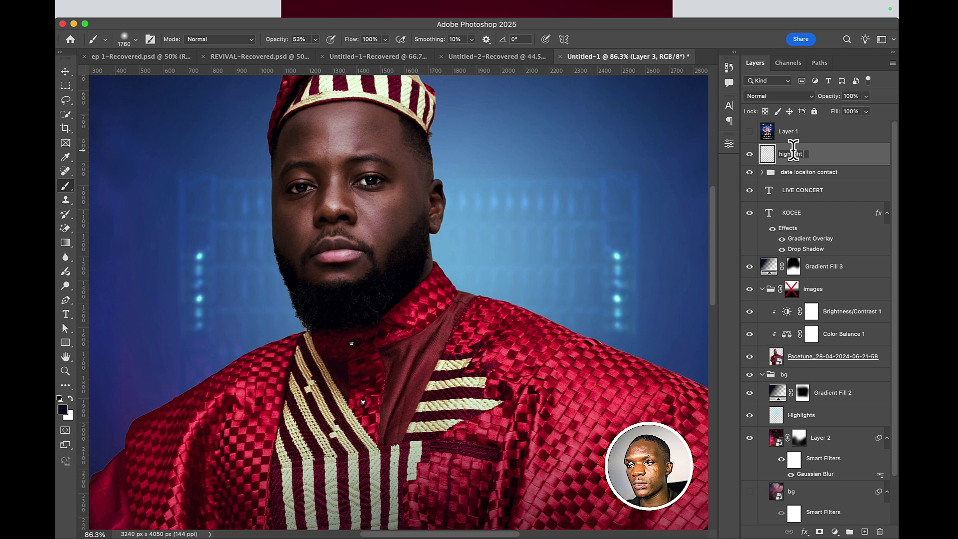
type("highlight image")
key("Return")
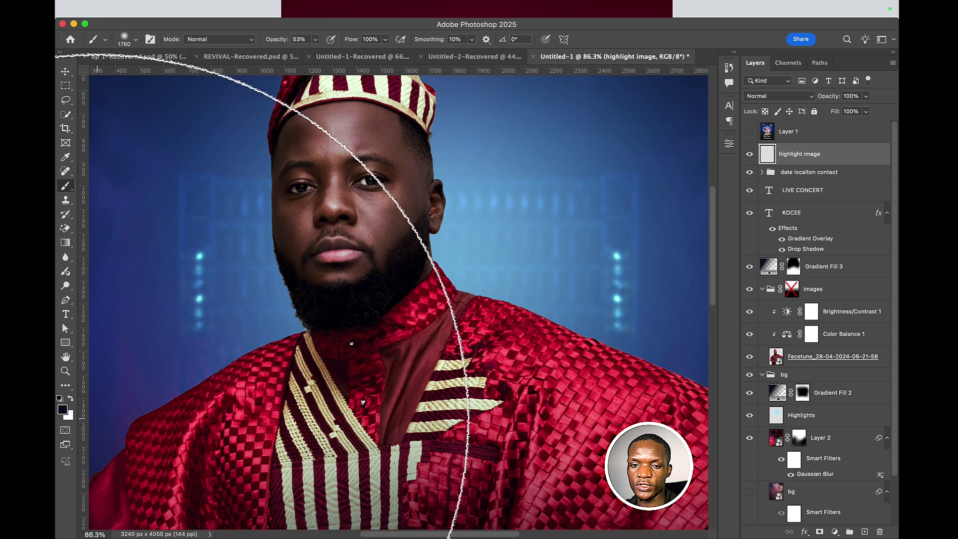
- Paint a soft white glow beside the neck, blend it as Screen, and move it under Color Balance 1
key("x")
right_click(573, 316)
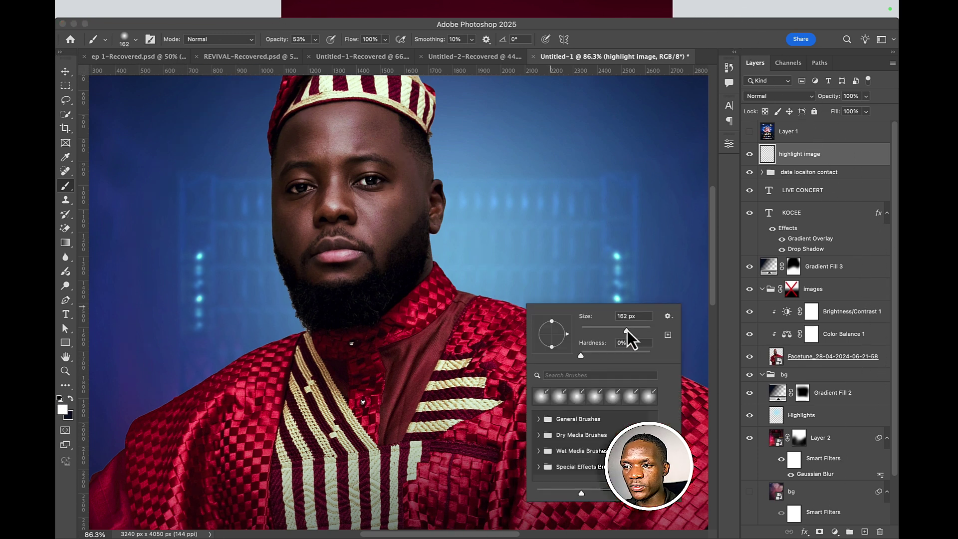
mouse_move(438, 239)
left_mouse_down()
mouse_move(463, 283)
mouse_move(504, 280)
mouse_move(546, 295)
left_mouse_up()
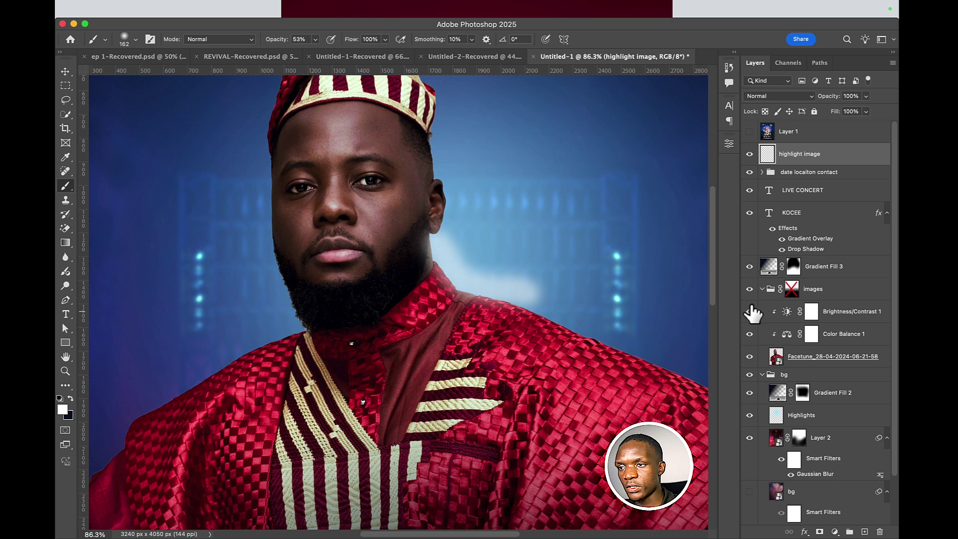
left_click(782, 97)
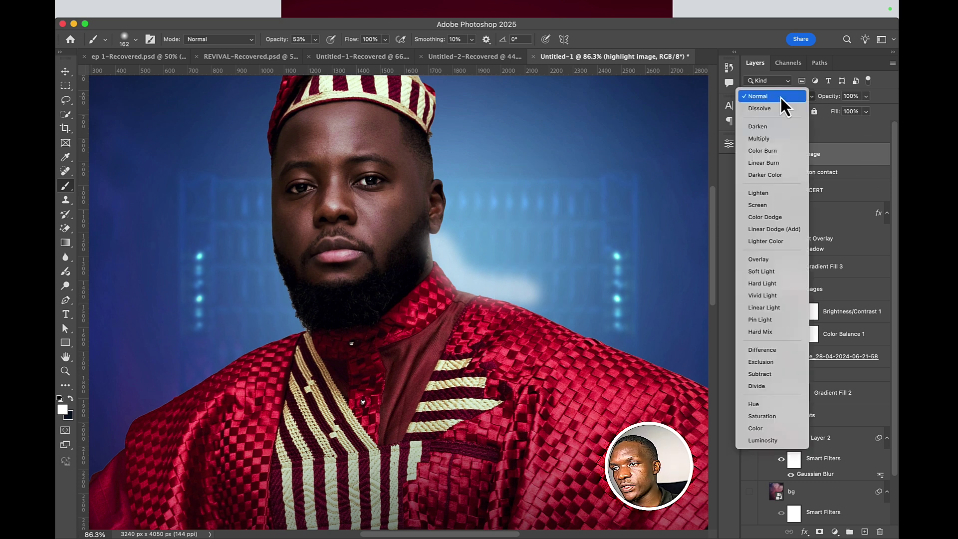
left_click(767, 205)
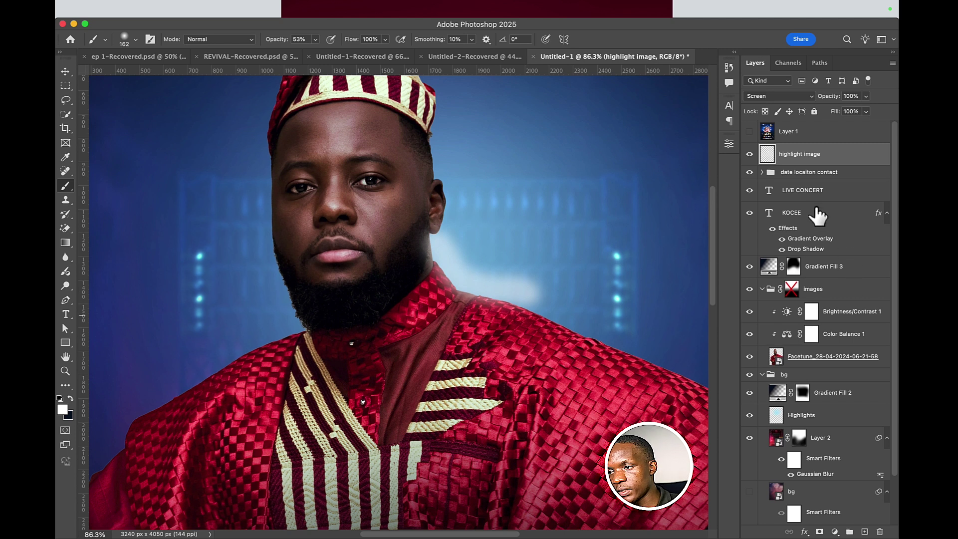
left_click_drag(816, 155, 819, 342)
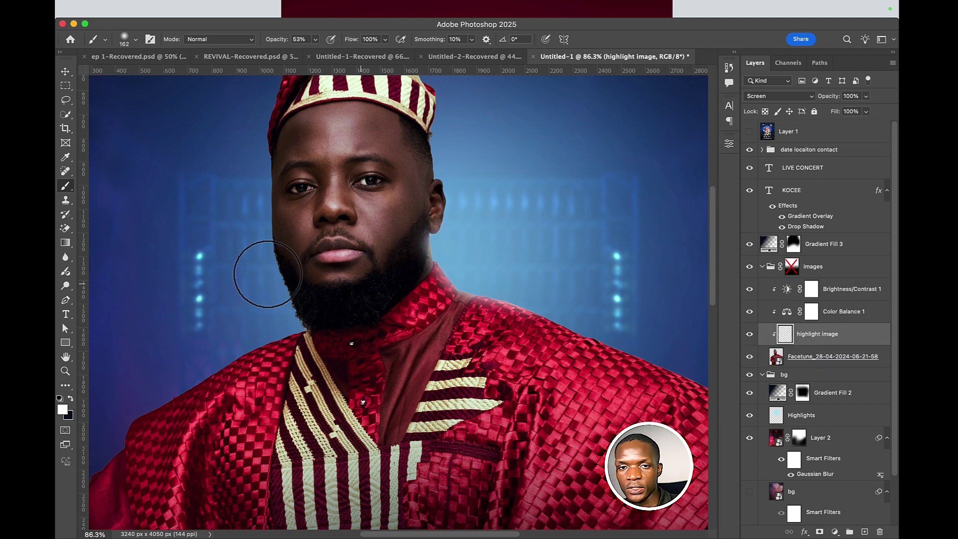
- Set the foreground colour to cyan sampled from a bright background light
left_click(63, 410)
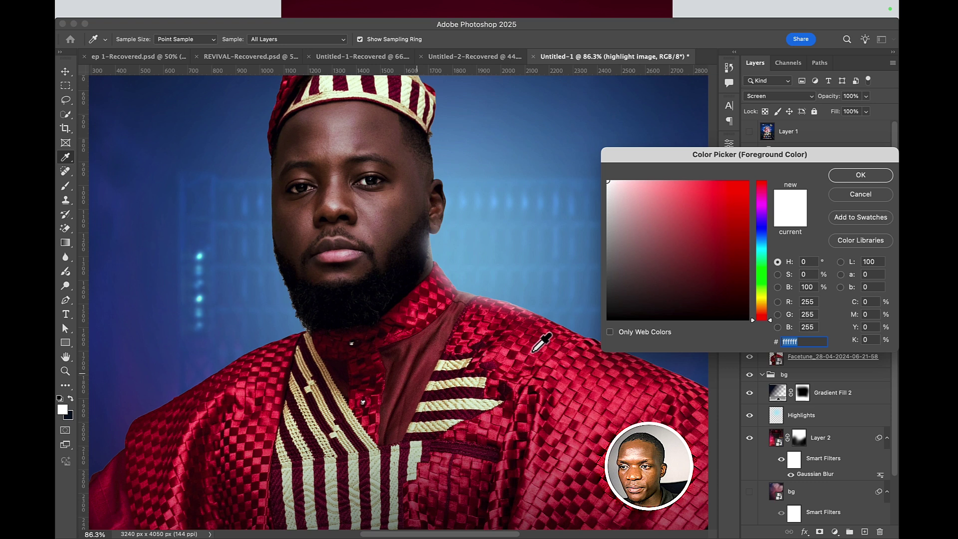
left_click(427, 254)
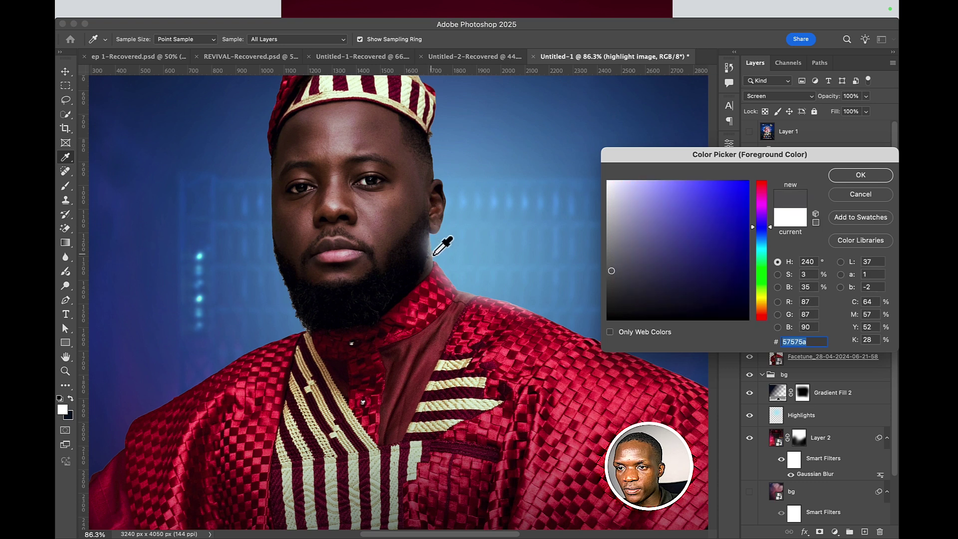
left_click(200, 256)
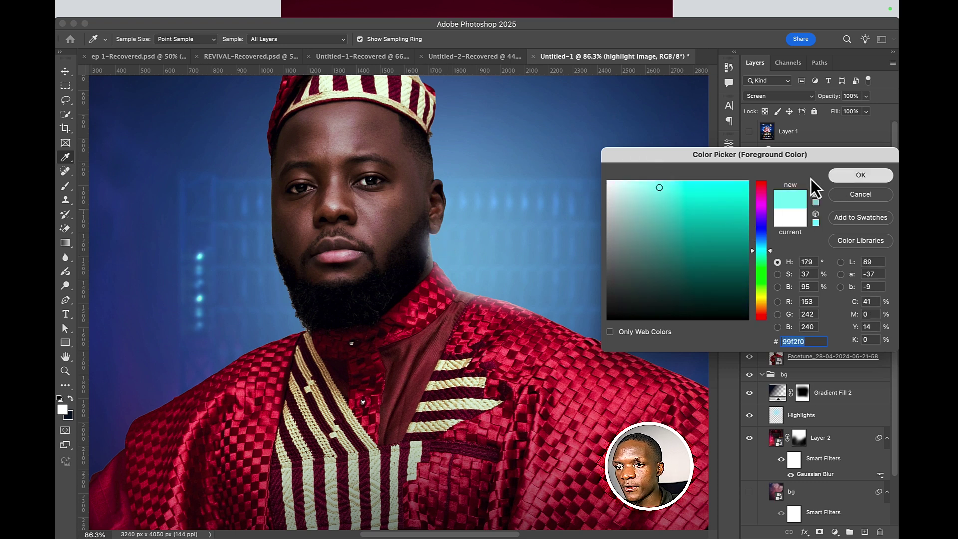
left_click(861, 175)
- Brush cyan rim light along the neck, beard and shoulder edges
key("b")
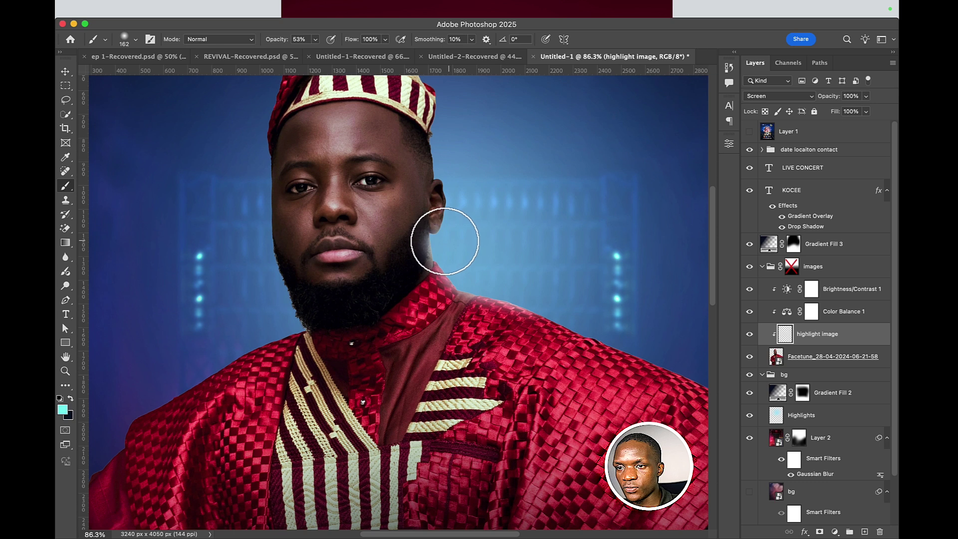
mouse_move(445, 241)
left_mouse_down()
mouse_move(474, 278)
mouse_move(543, 300)
left_mouse_up()
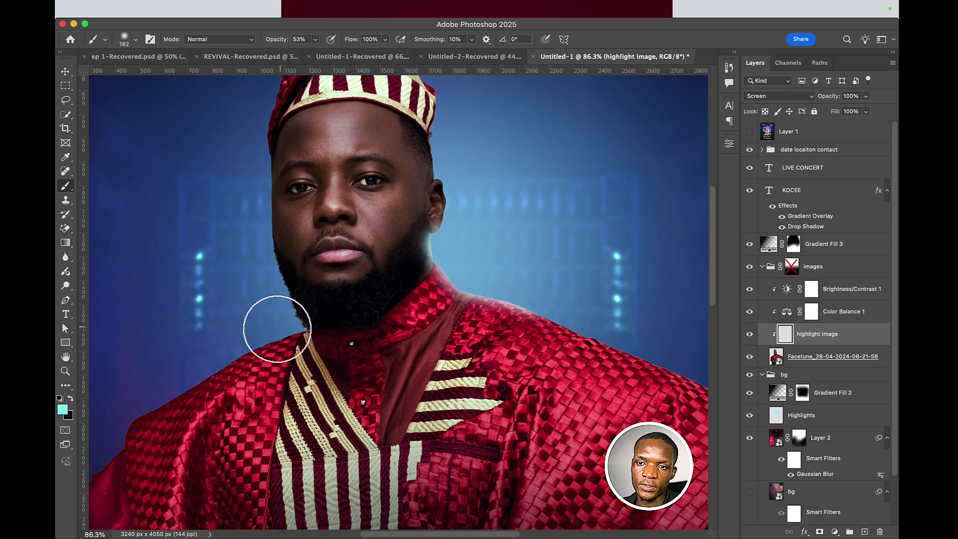
mouse_move(277, 329)
left_mouse_down()
mouse_move(315, 331)
mouse_move(282, 316)
mouse_move(263, 267)
mouse_move(281, 313)
left_mouse_up()
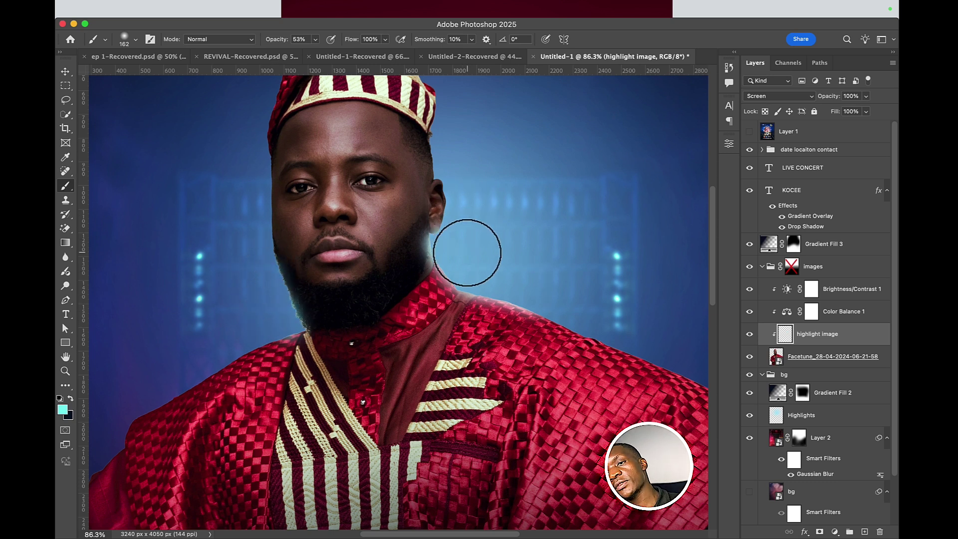
scroll(459, 220, "up", 3)
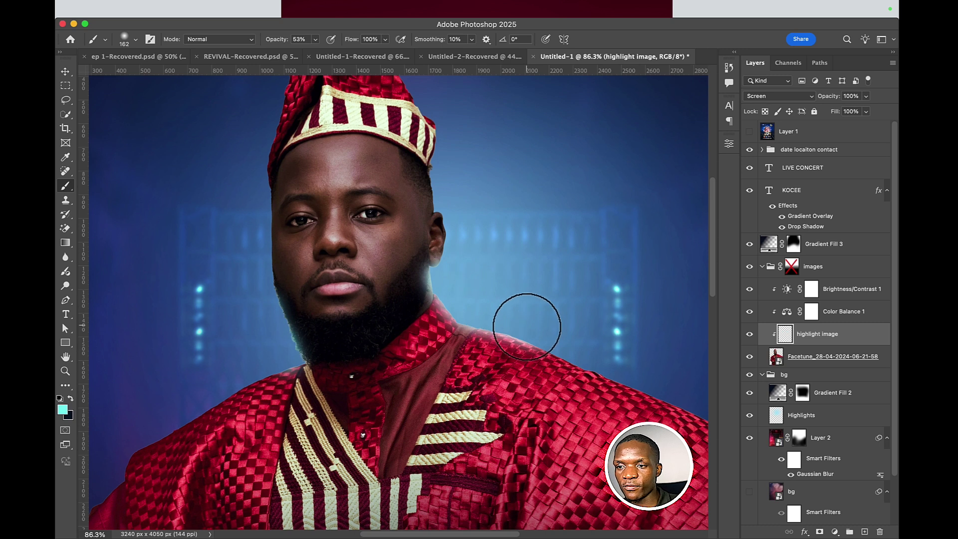
mouse_move(527, 327)
left_mouse_down()
mouse_move(554, 328)
mouse_move(588, 354)
mouse_move(609, 353)
mouse_move(588, 342)
mouse_move(635, 364)
mouse_move(617, 366)
mouse_move(659, 364)
left_mouse_up()
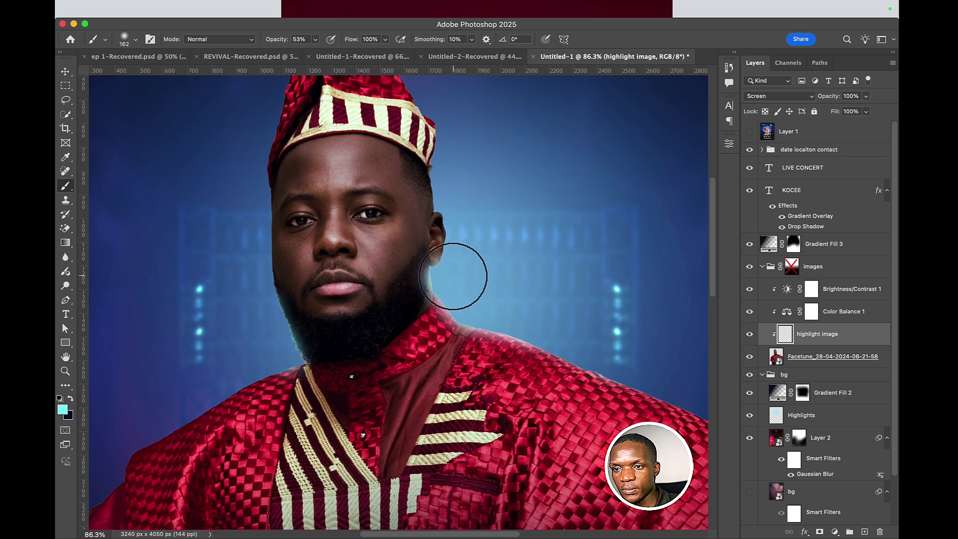
left_click_drag(453, 276, 462, 309)
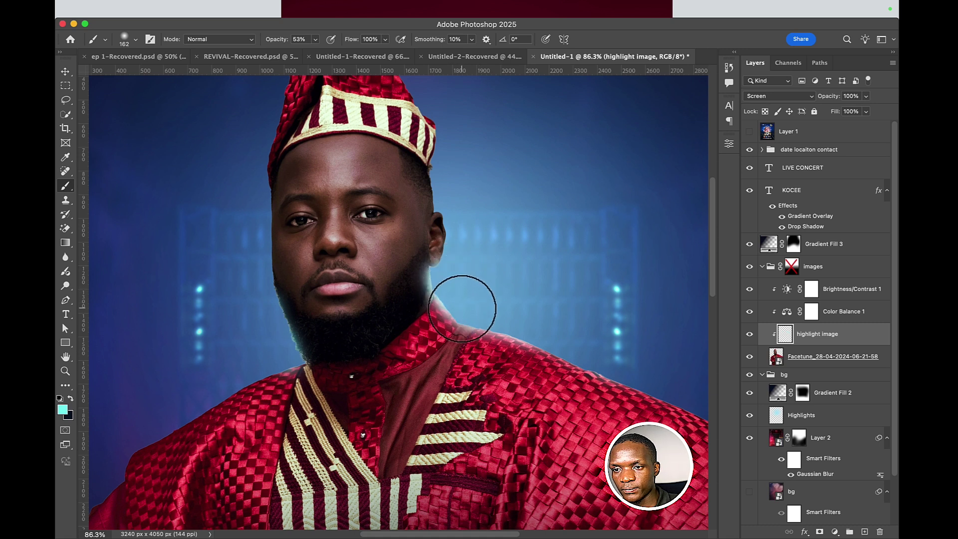
scroll(437, 279, "down", 5)
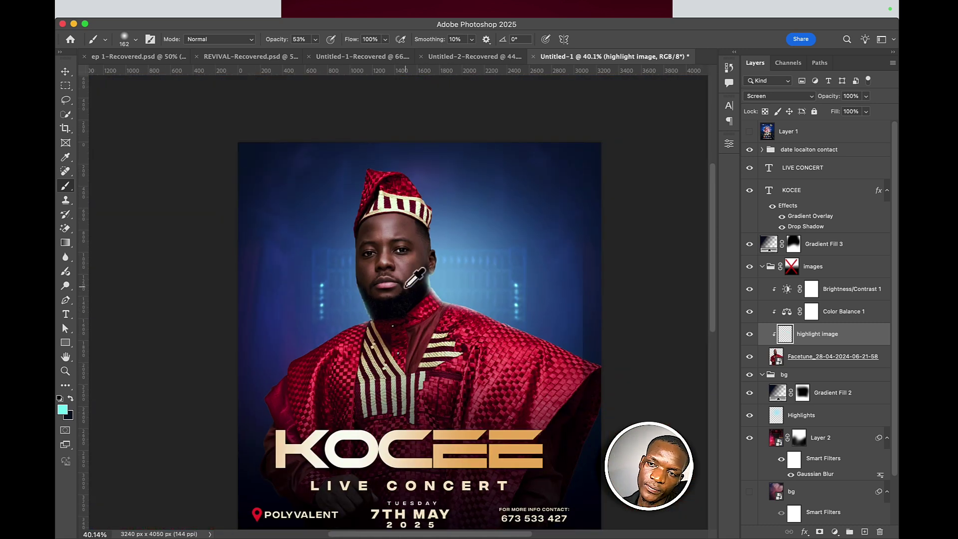
scroll(448, 216, "up", 3)
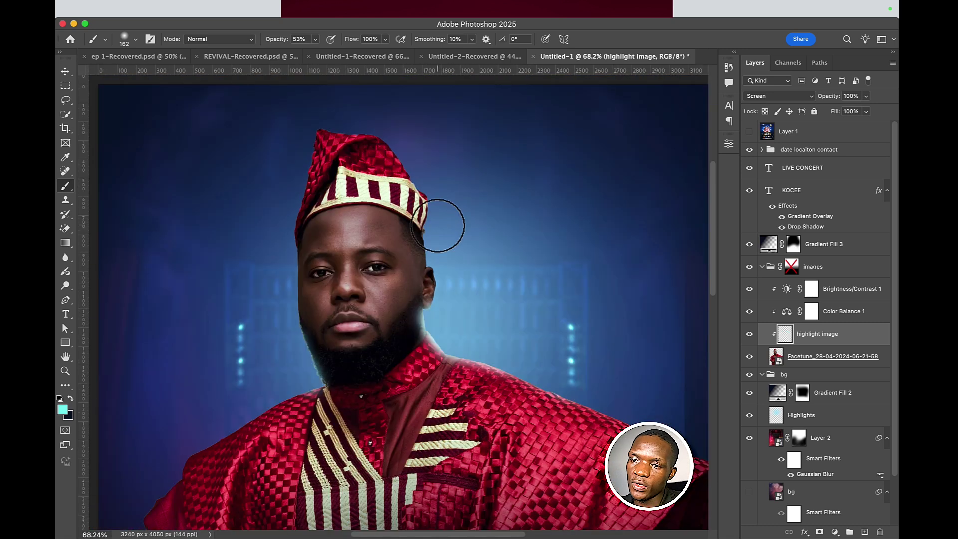
- Hide the highlight image layer to compare the result
left_click(750, 334)
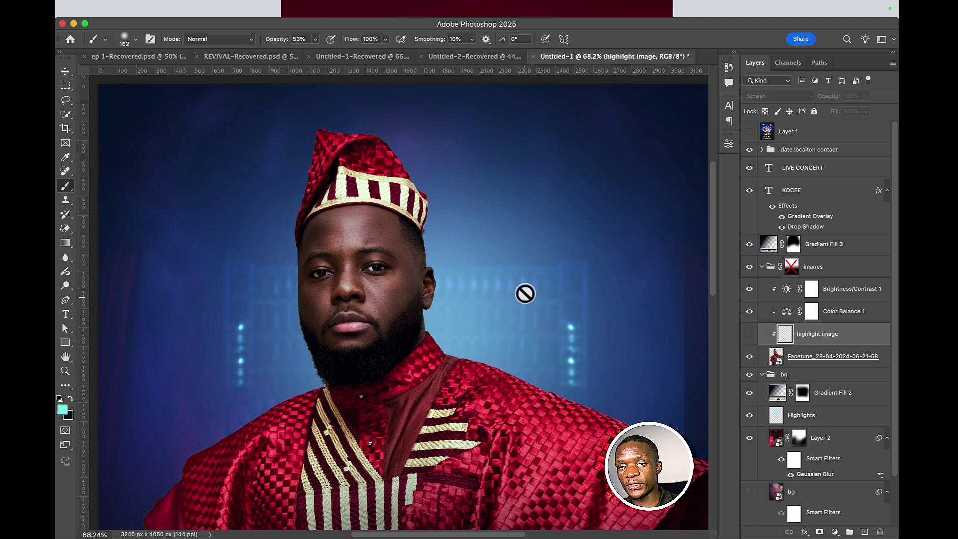
scroll(525, 288, "down", 5)
scroll(525, 288, "down", 5)
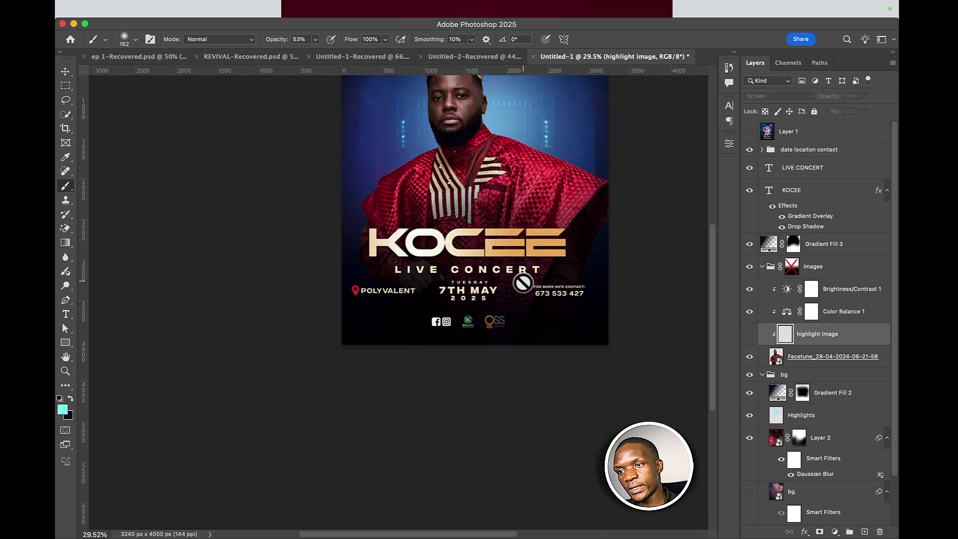
scroll(513, 267, "up", 4)
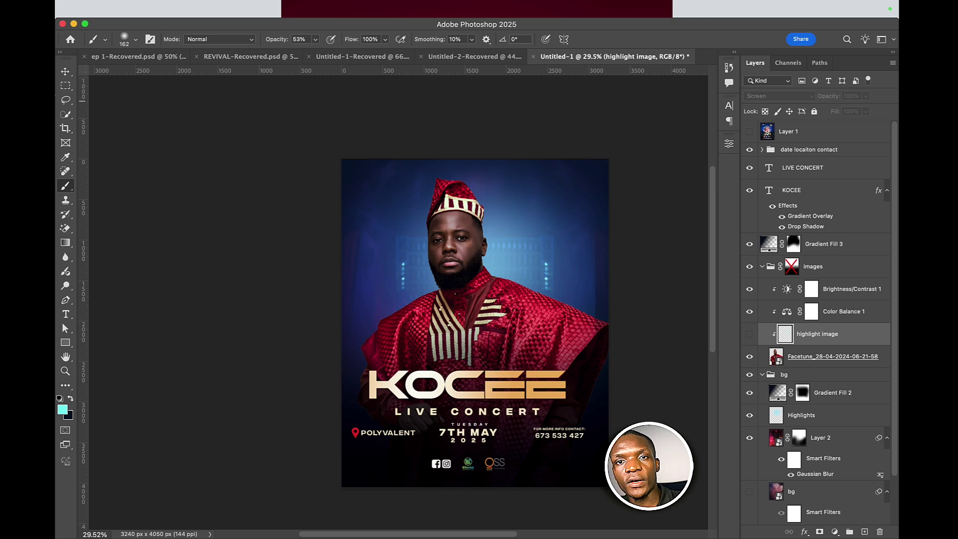
left_click(66, 72)
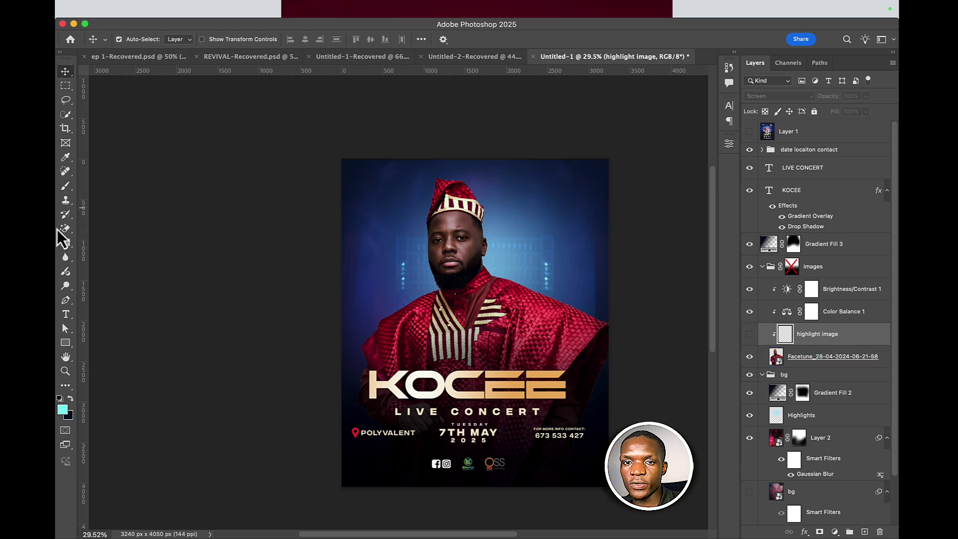
- Type the tagline POWER HOUSE PRESENTS near the top of the poster
left_click(66, 315)
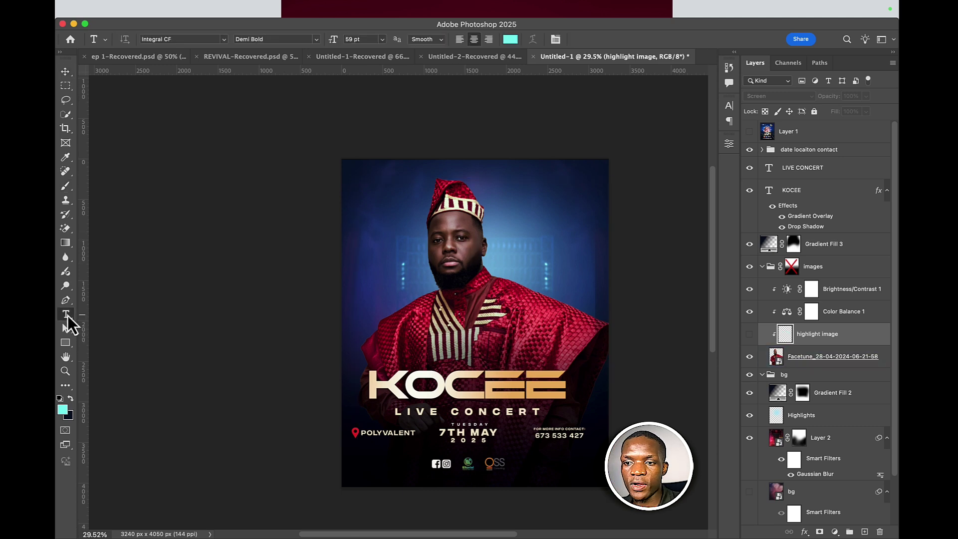
left_click(478, 421)
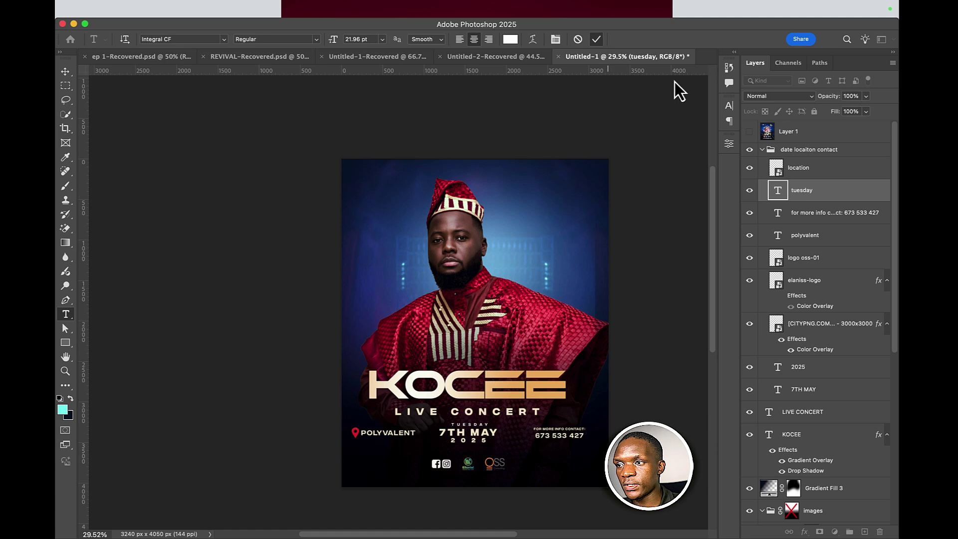
left_click(463, 173)
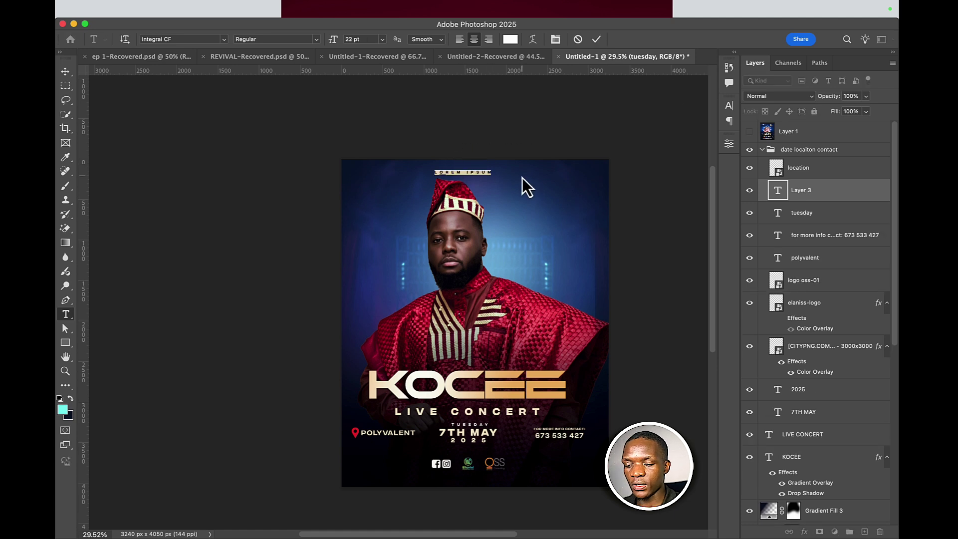
type("POWER")
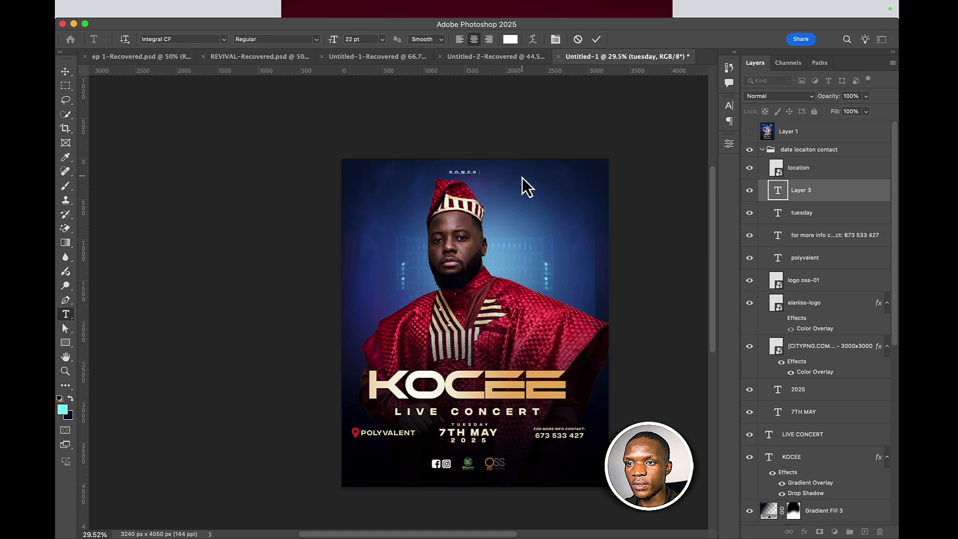
type(" HOUSE PRESEN")
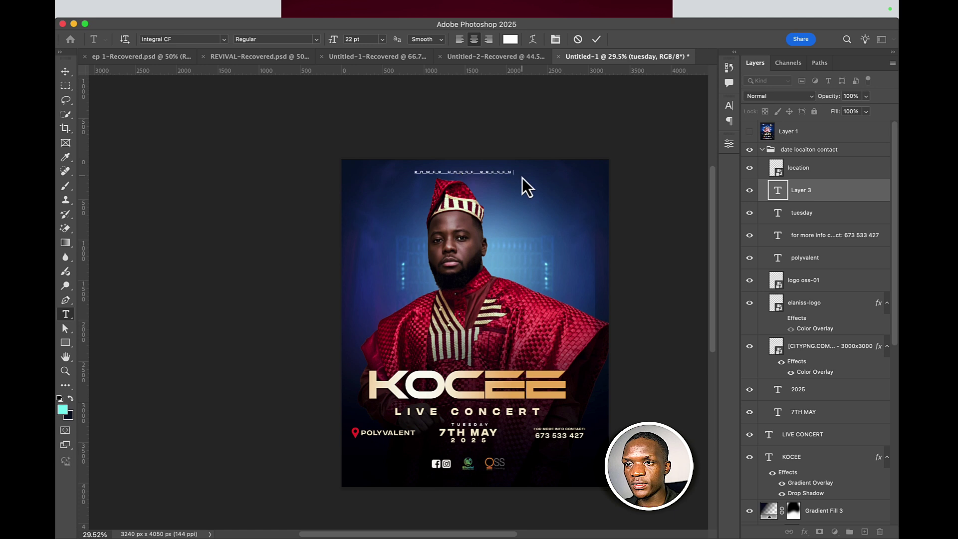
type("TS")
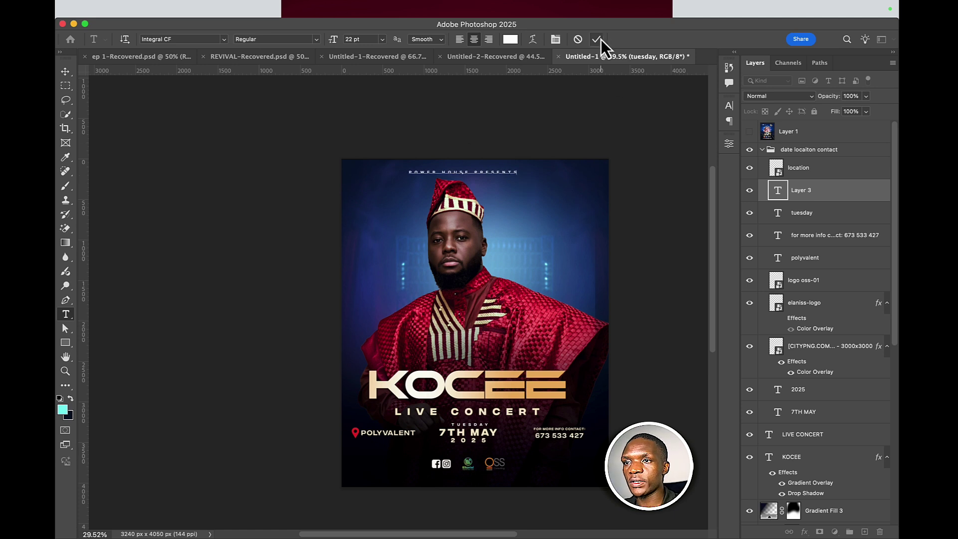
left_click(597, 40)
- Widen the tagline's tracking to 1360 in the Character panel
left_click(555, 39)
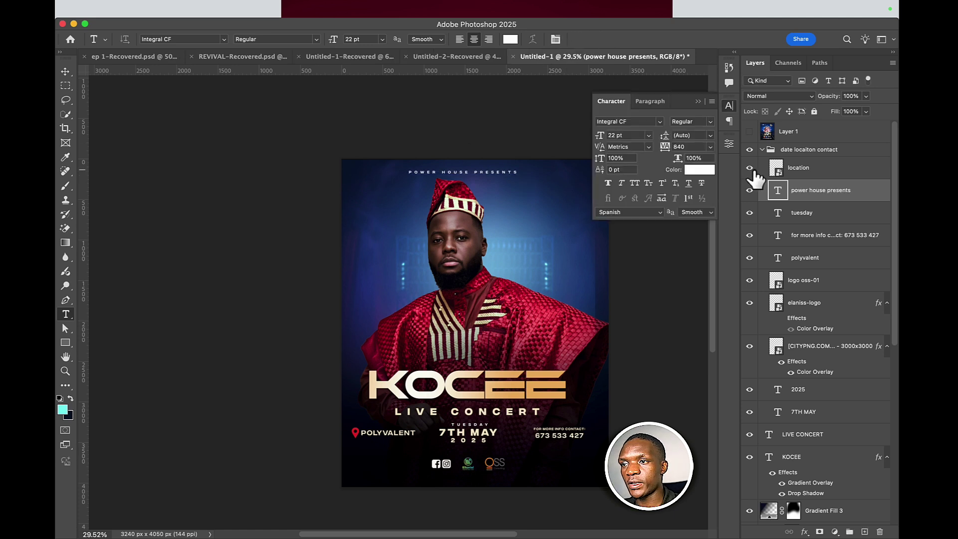
mouse_move(672, 148)
left_mouse_down()
mouse_move(666, 155)
mouse_move(673, 152)
left_mouse_up()
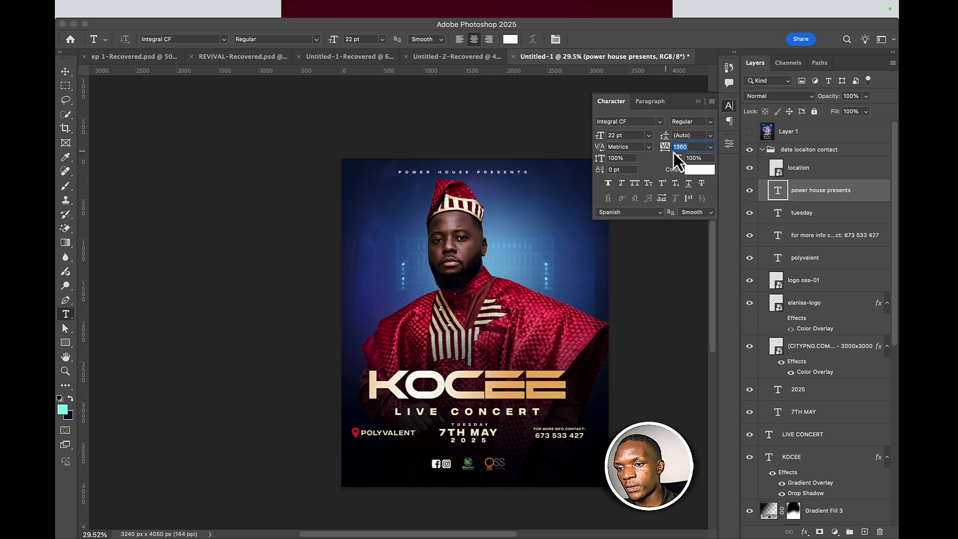
left_click(65, 73)
left_click(500, 382)
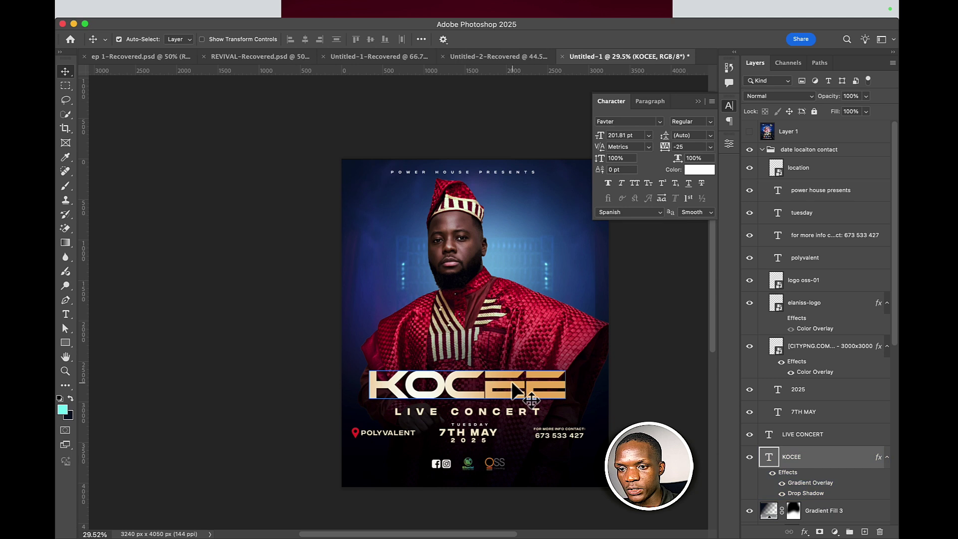
- Free-transform the KOCEE title to widen it, then commit the resize
key("super+t")
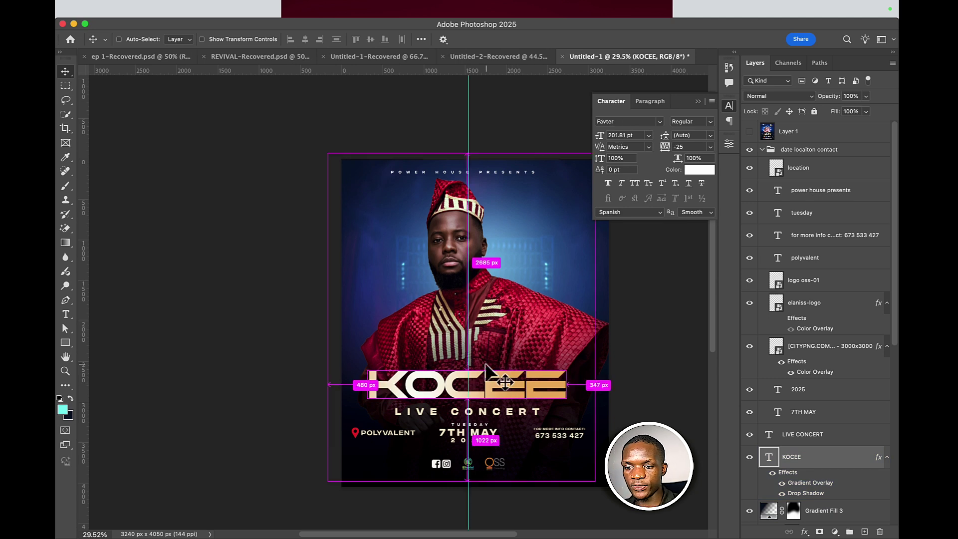
left_click_drag(501, 383, 504, 378)
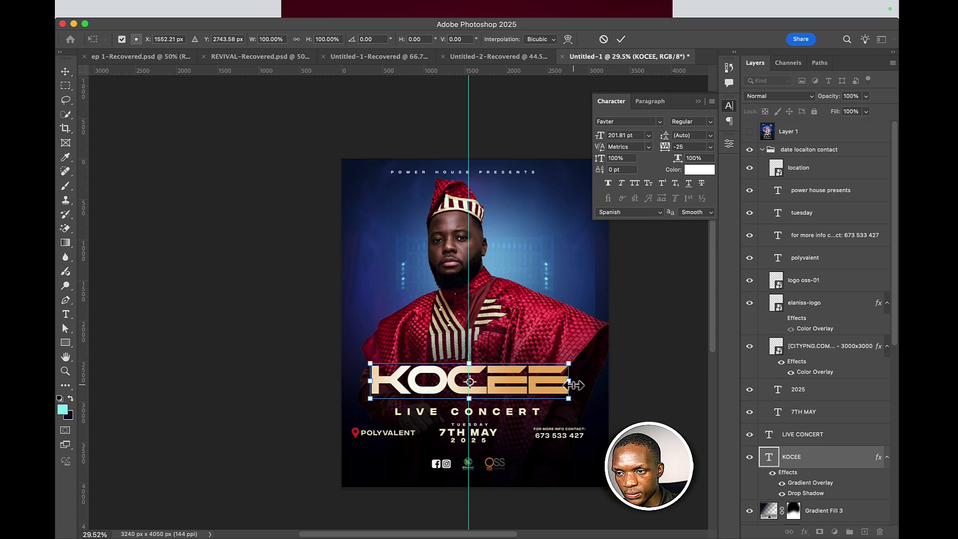
left_click_drag(574, 384, 590, 383)
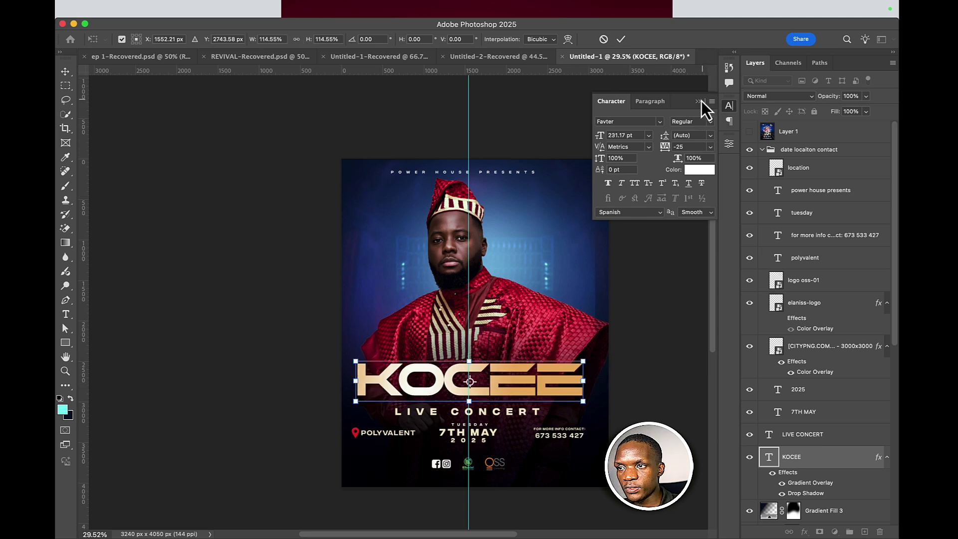
left_click(729, 108)
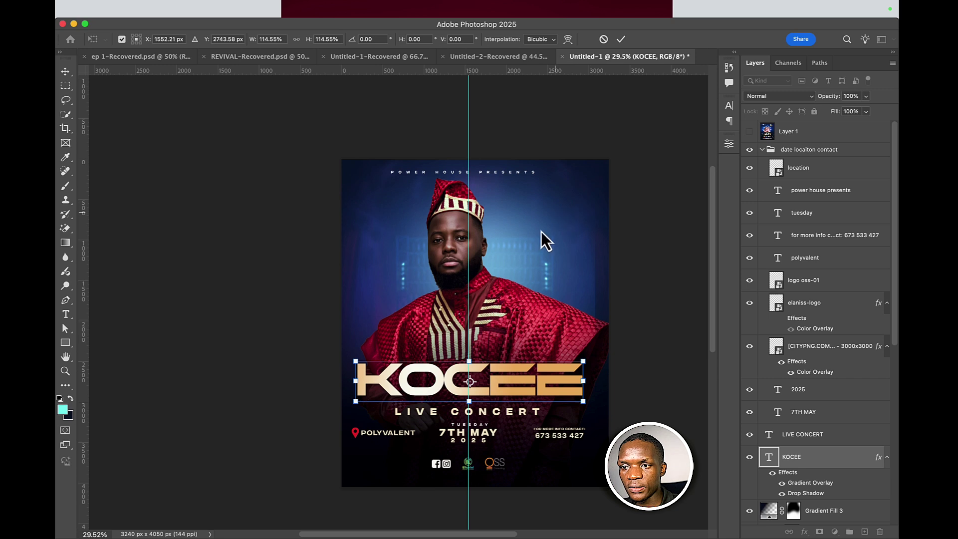
scroll(470, 389, "up", 3)
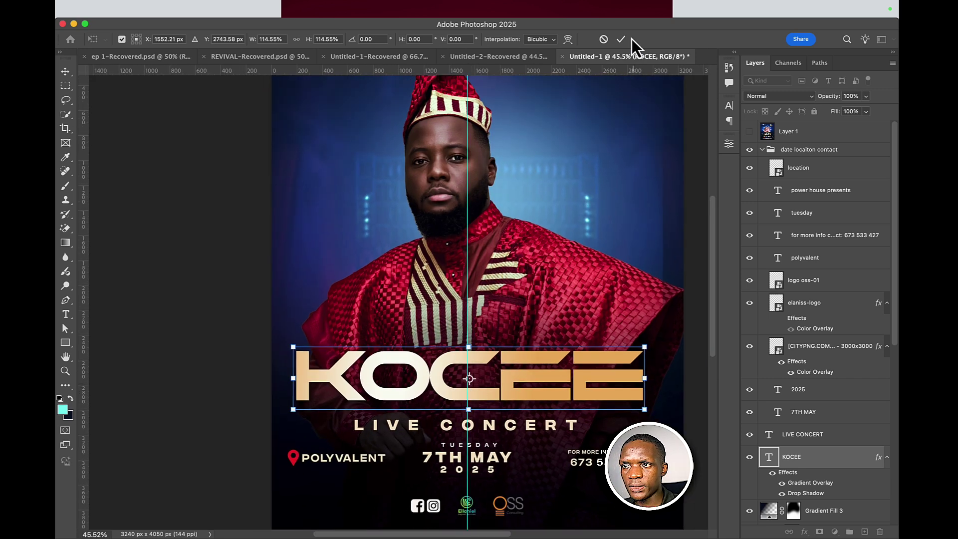
left_click(622, 39)
- Nudge the centre guide right, then recentre KOCEE and scale it to 105.09%
left_click(465, 253)
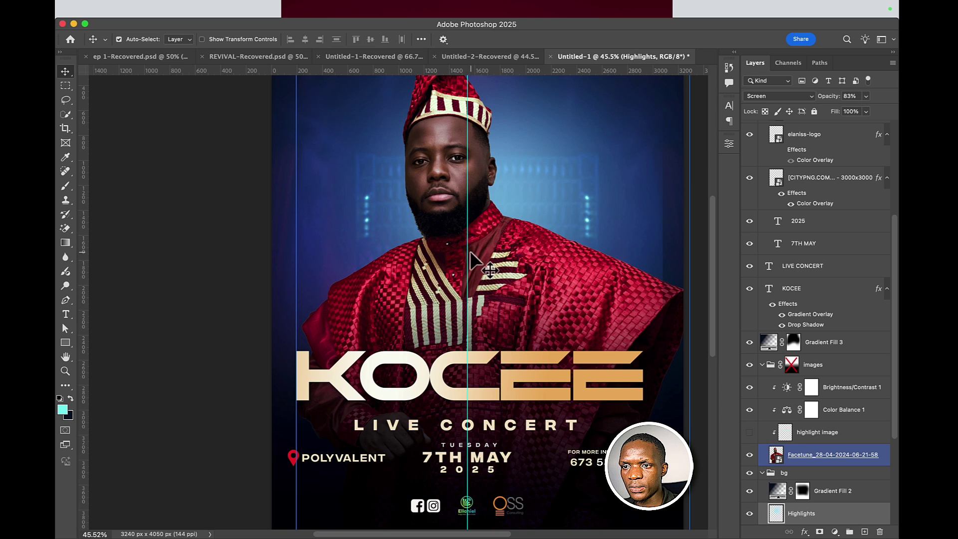
left_click_drag(470, 251, 478, 252)
left_click(504, 391)
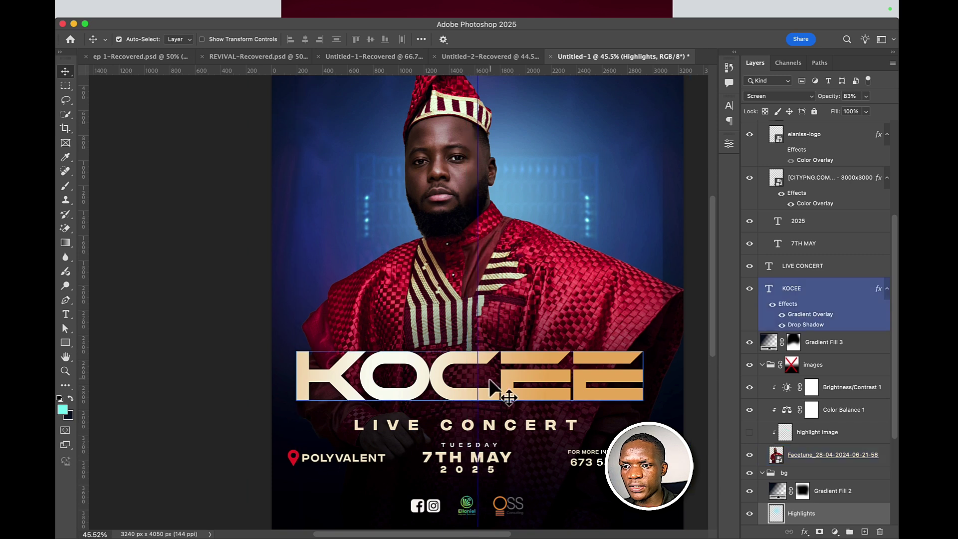
key("super+t")
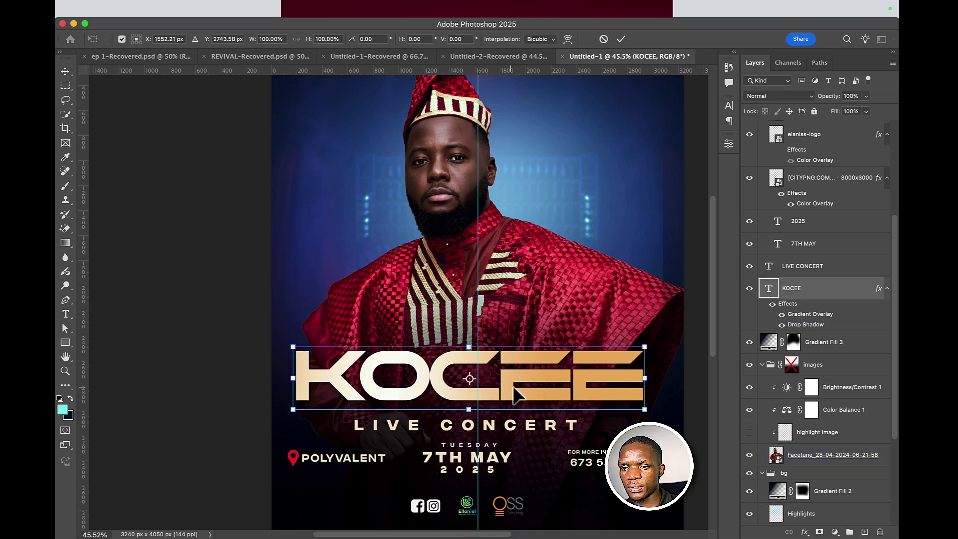
left_click_drag(521, 386, 567, 385)
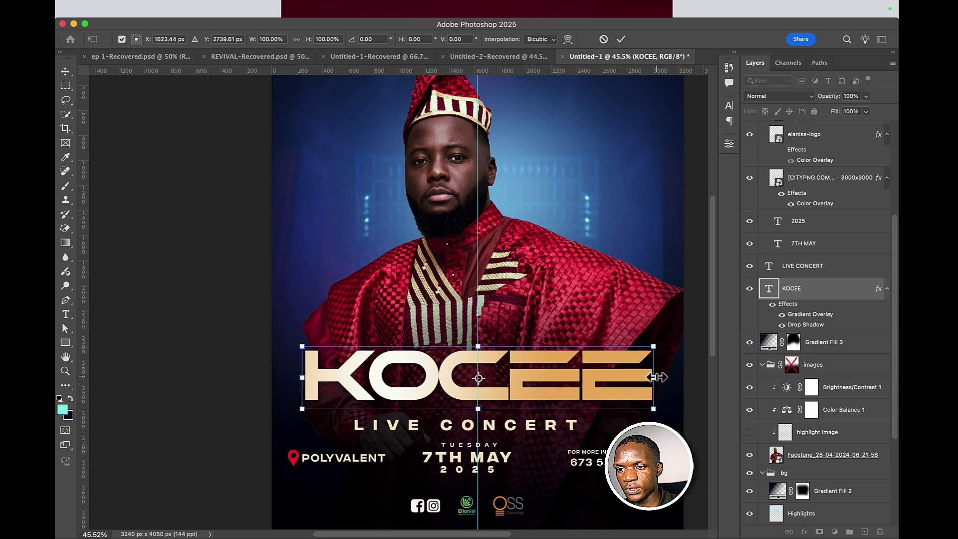
left_click_drag(659, 378, 666, 376)
left_click(621, 39)
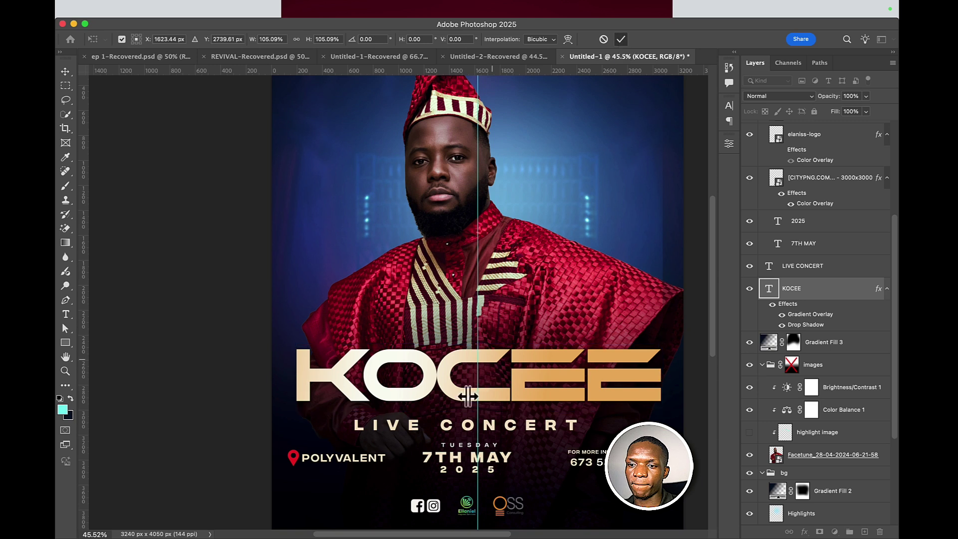
scroll(498, 385, "down", 3)
- Try picking the 7TH MAY and 2025 date layers, clearing a stray gradient layer selection
left_click(498, 385)
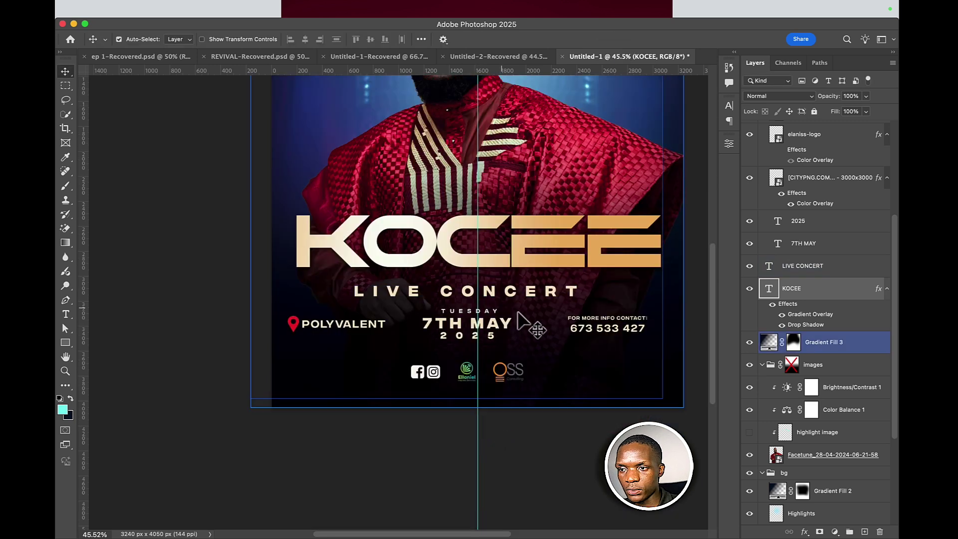
left_click(494, 325)
left_click(490, 335, "shift")
left_click(491, 315)
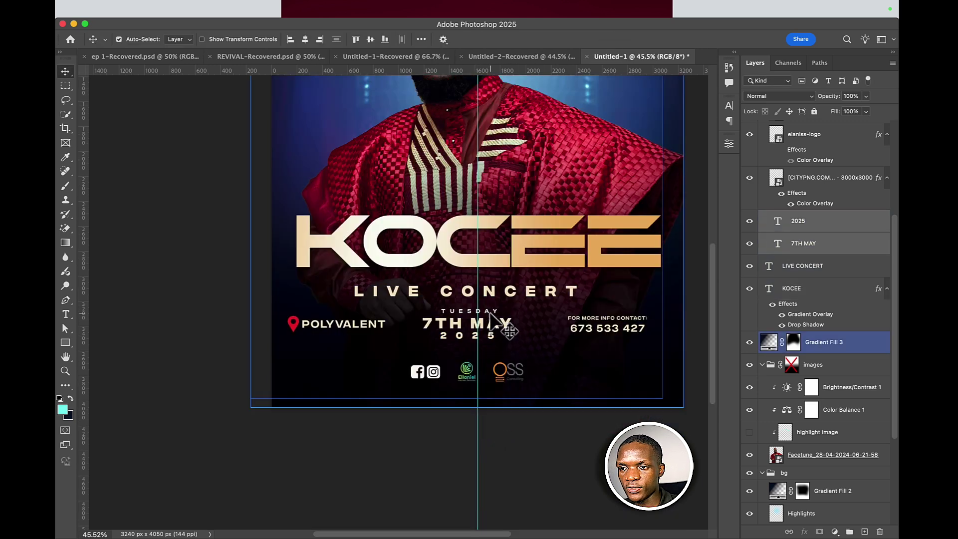
left_click(449, 385)
left_click(485, 327)
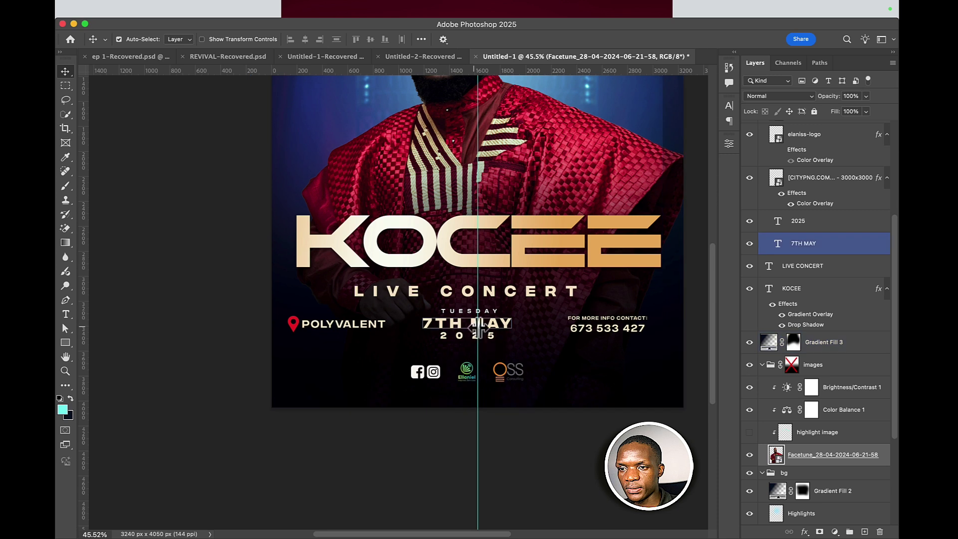
left_click(491, 315)
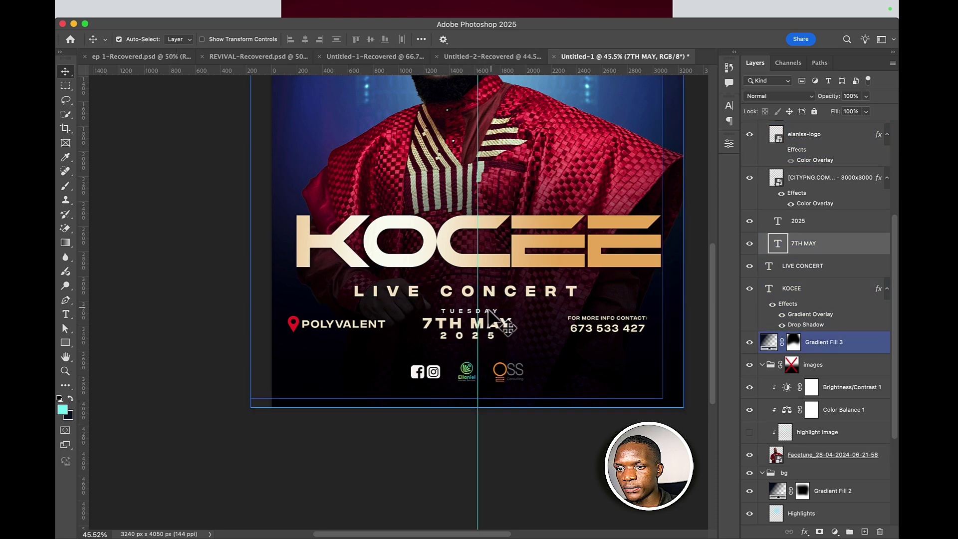
left_click(489, 315)
left_click(489, 314)
left_click(490, 315)
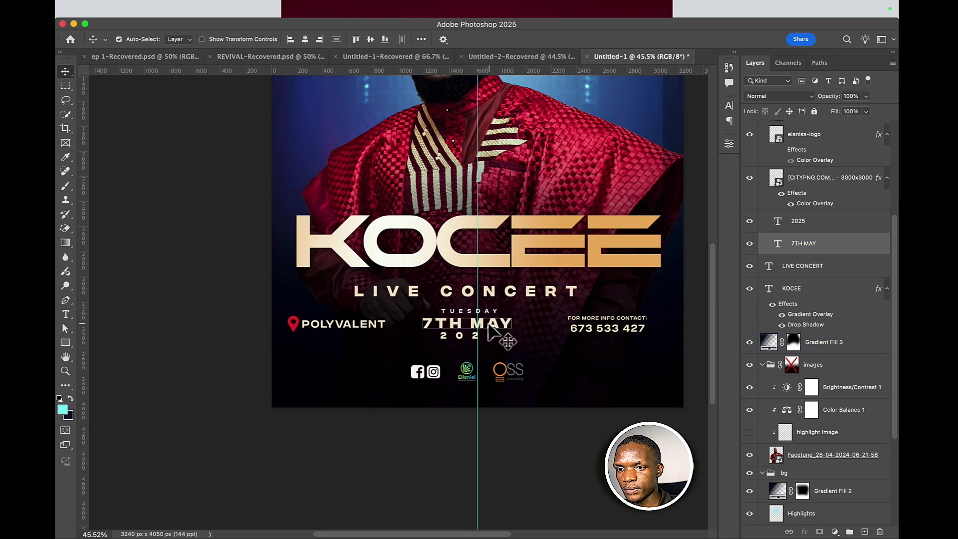
left_click(490, 315)
left_click(798, 283)
left_click(801, 283, "super")
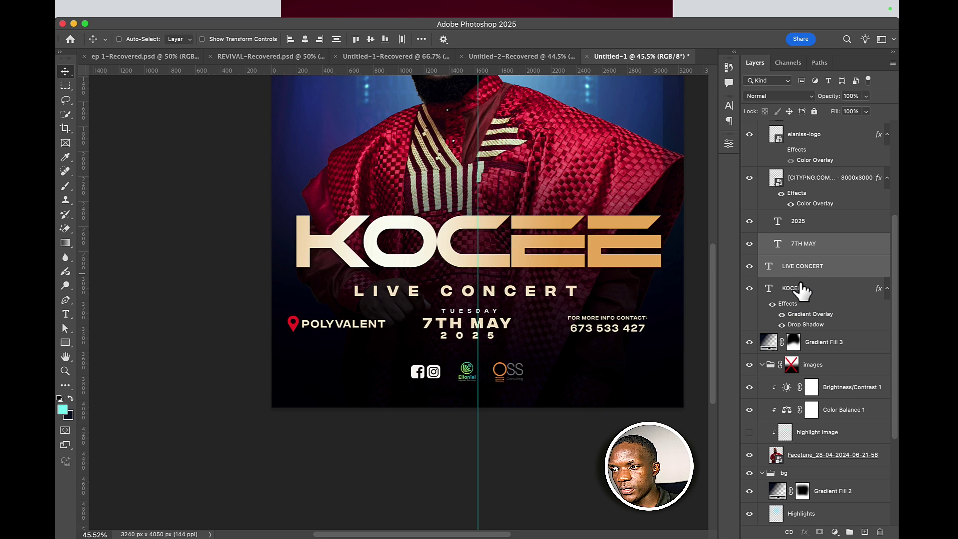
- Move LIVE CONCERT, 7TH MAY and 2025 together right to centre them
left_click(807, 223, "super")
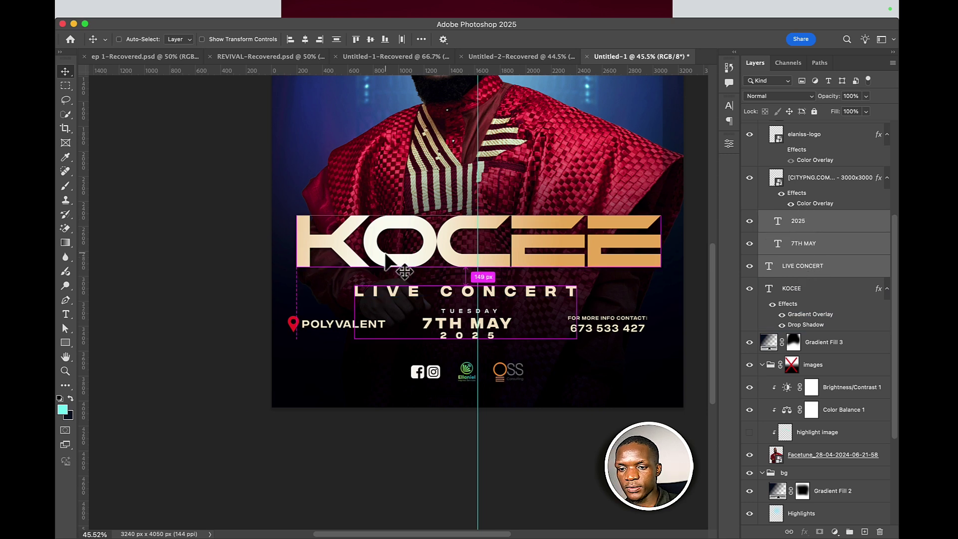
key("super+t")
left_click_drag(505, 335, 518, 335)
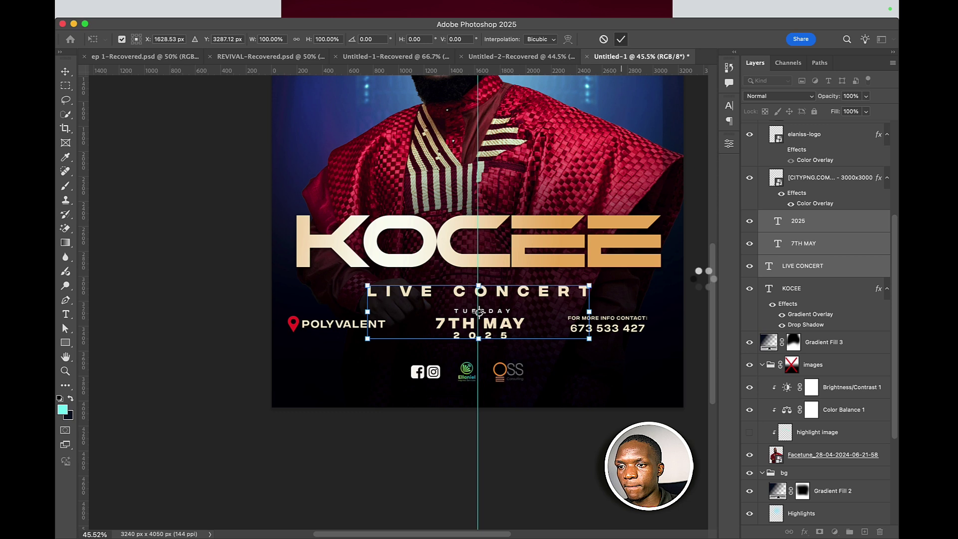
key("Return")
- Shift the POLYVALENT location and contact number row about 81 px right
left_click(630, 329)
left_click(324, 354)
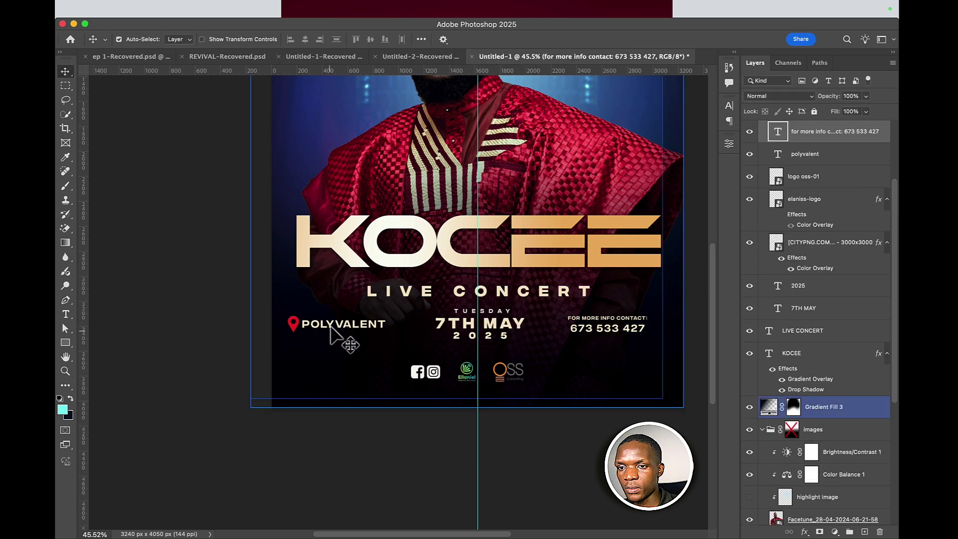
left_click(331, 331, "shift")
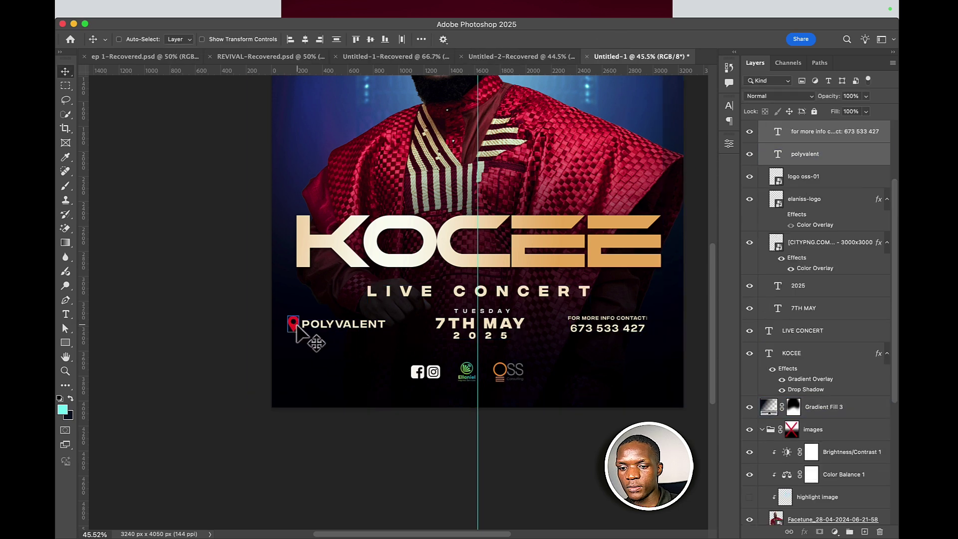
key("super+t")
left_click_drag(618, 340, 627, 338)
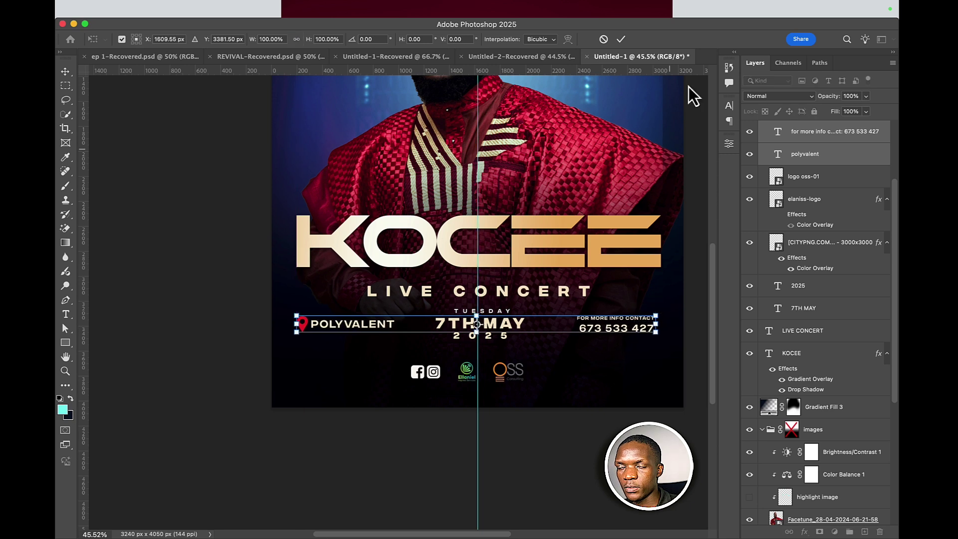
key("Right")
key("Right")
key("Right")
left_click(625, 37)
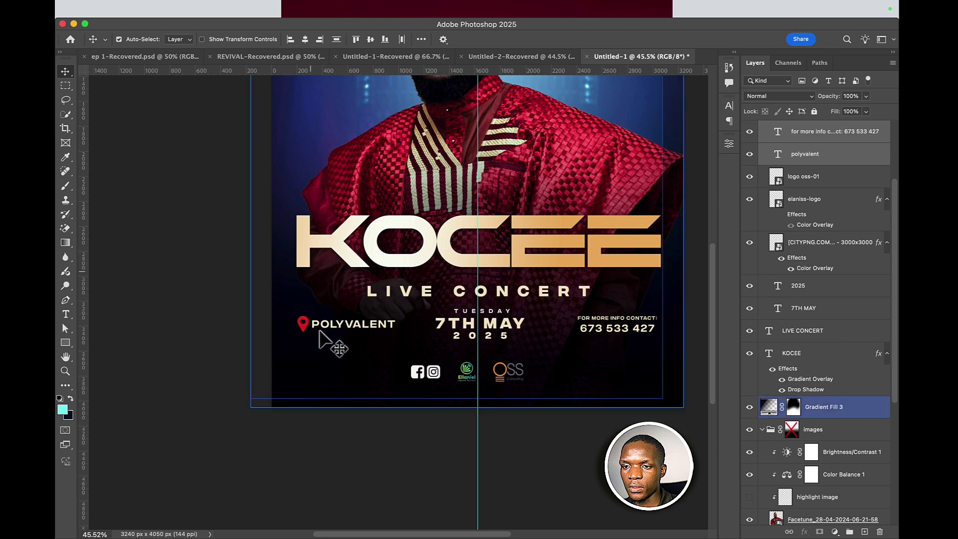
- Select the Facebook/Instagram, OSS and Elaniss logos and nudge them right to X 1607 px
left_click(409, 375)
left_click(413, 375)
left_click(506, 378)
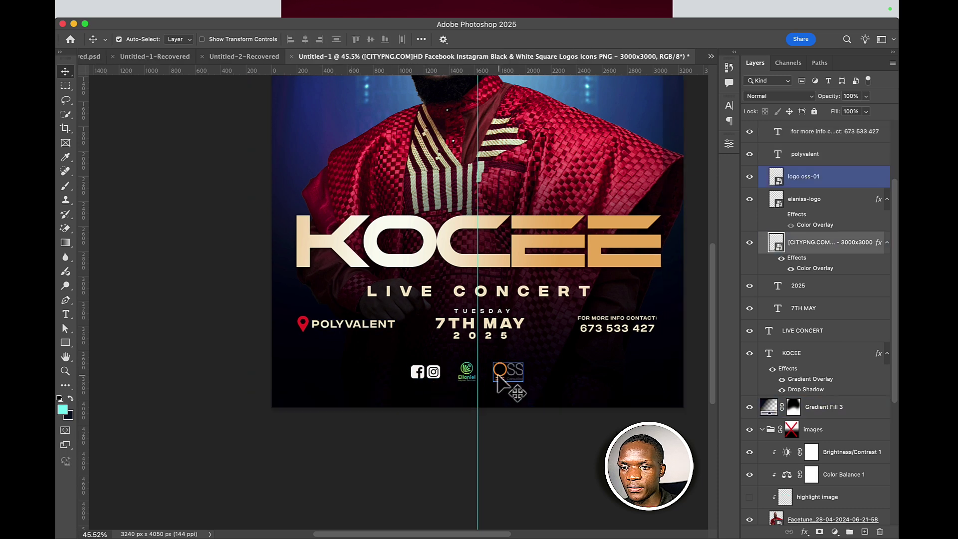
left_click(487, 379)
left_click(467, 372)
left_click(483, 382)
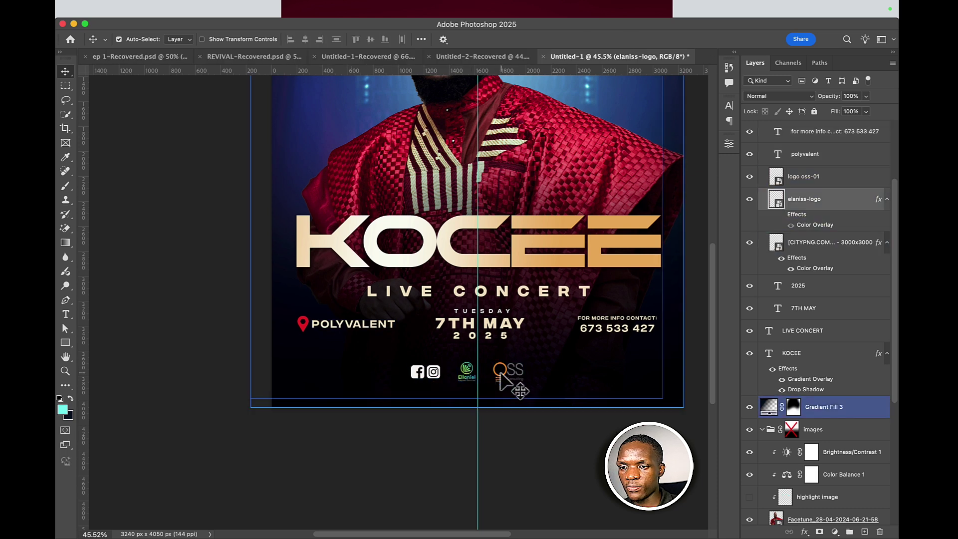
left_click(500, 375)
left_click(498, 375)
key("super+t")
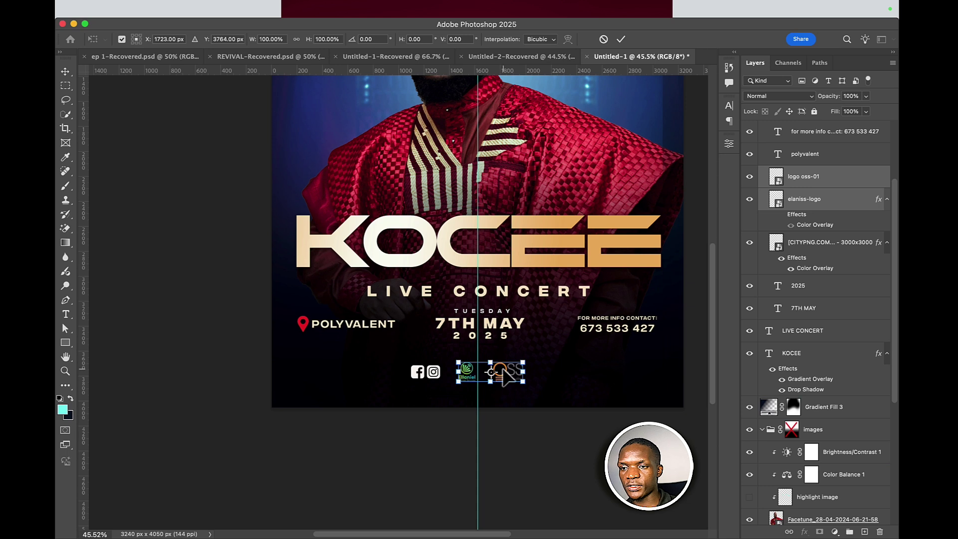
left_click(620, 40)
left_click(413, 378)
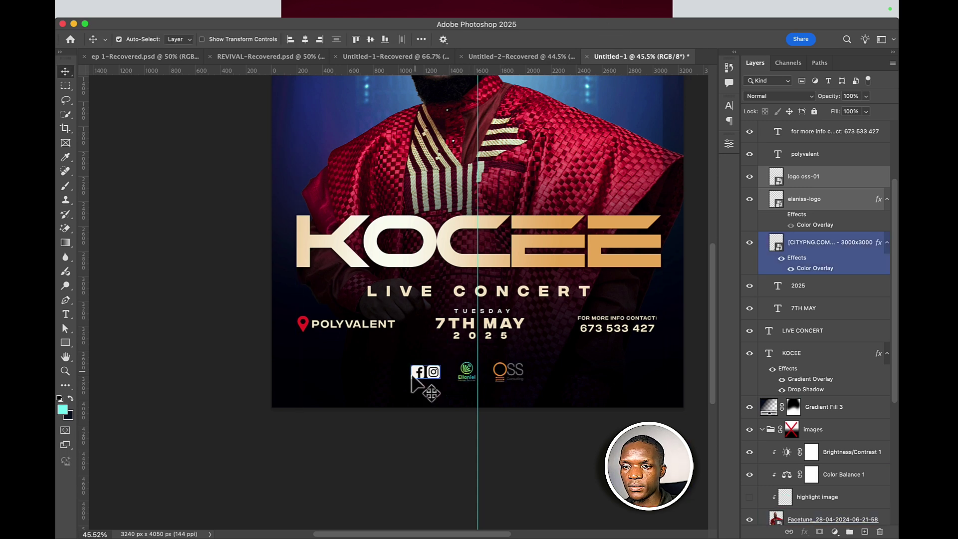
key("super+t")
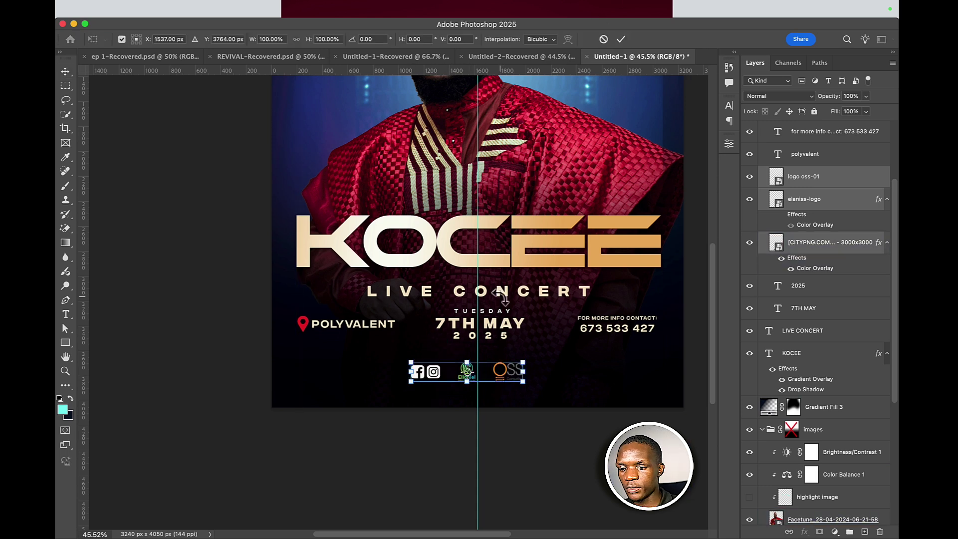
key("shift+Right")
key("shift+Right")
key("shift+Right")
key("shift+Right")
key("shift+Right")
key("shift+Right")
key("shift+Right")
key("shift+Right")
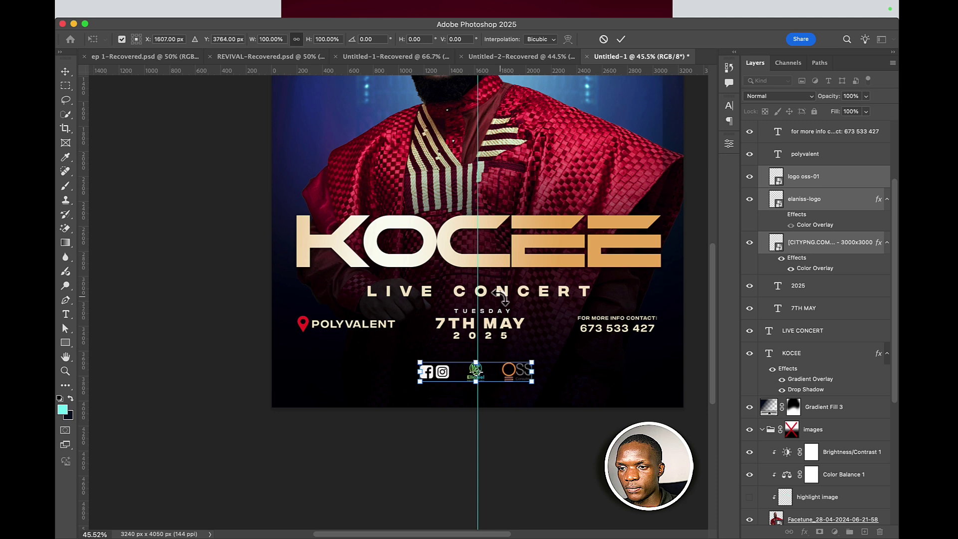
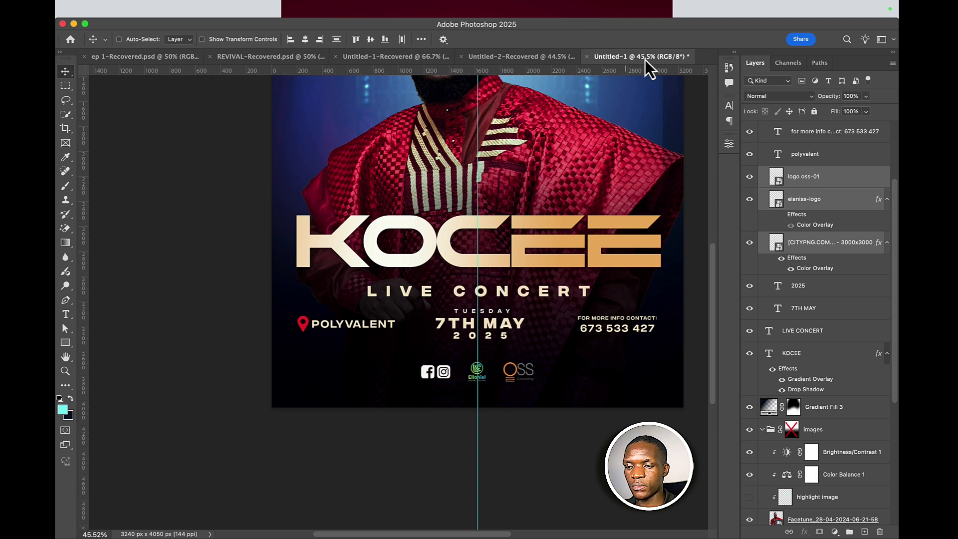
- Hide the vertical centre guide and nudge the bottom logos up slightly
key("super+semicolon")
key("Up")
key("Up")
key("Up")
key("Up")
key("Up")
key("Up")
key("Up")
key("Up")
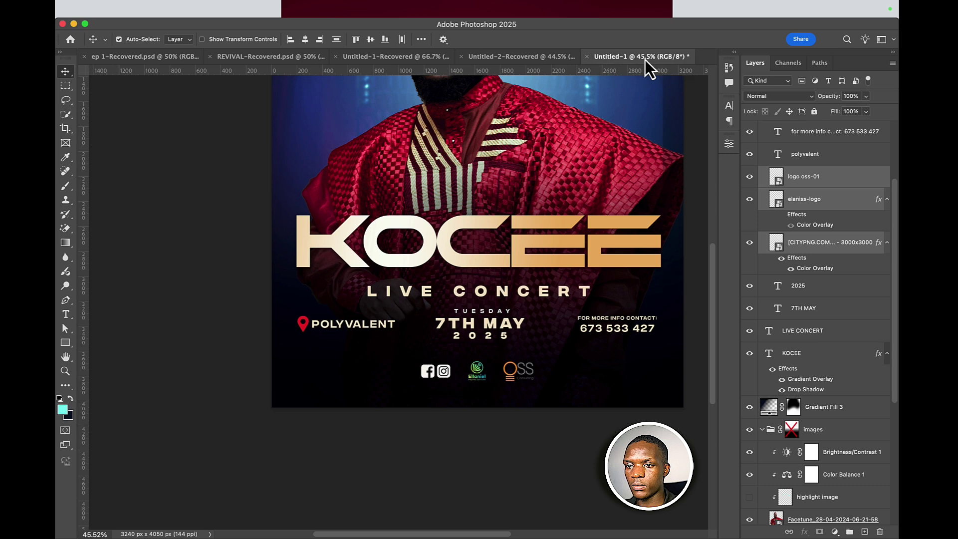
scroll(522, 180, "down", 5)
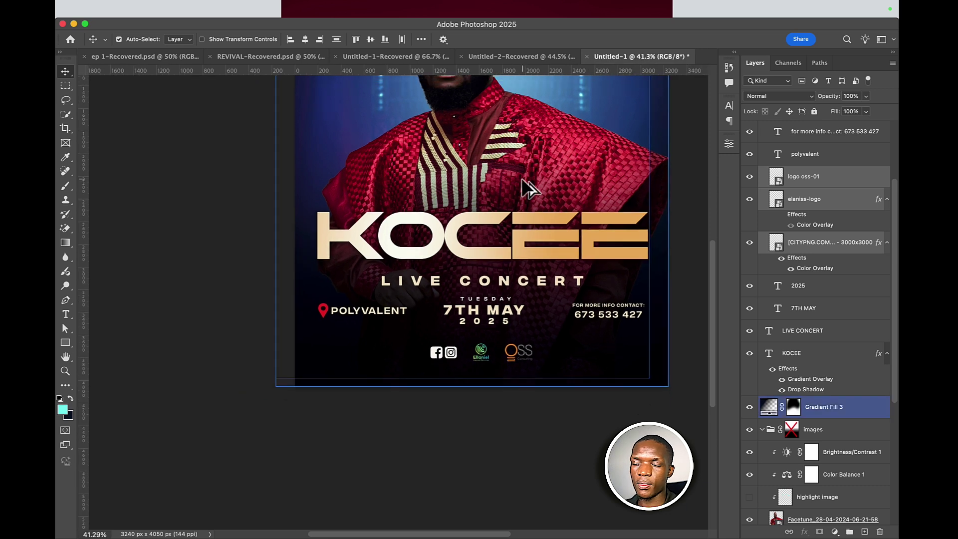
scroll(522, 231, "down", 4)
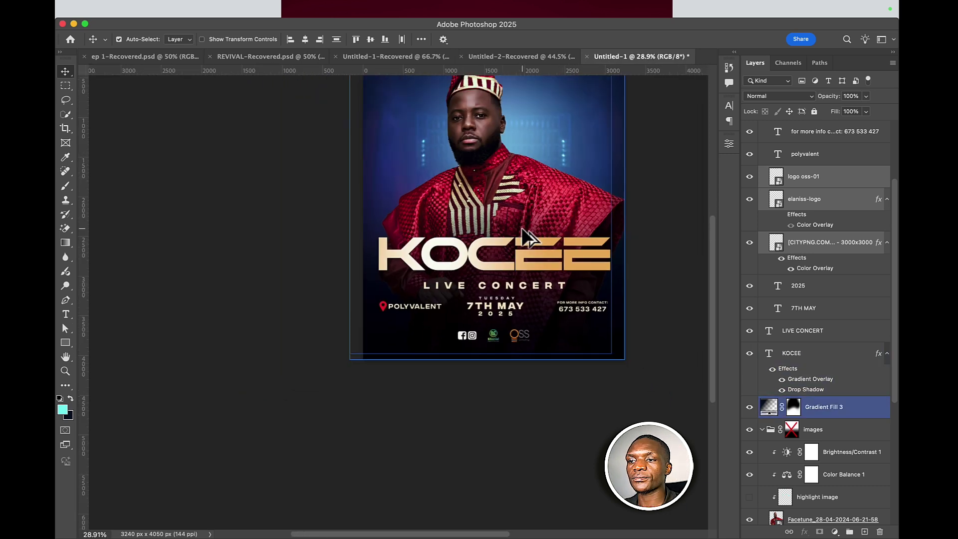
scroll(522, 226, "down", 1)
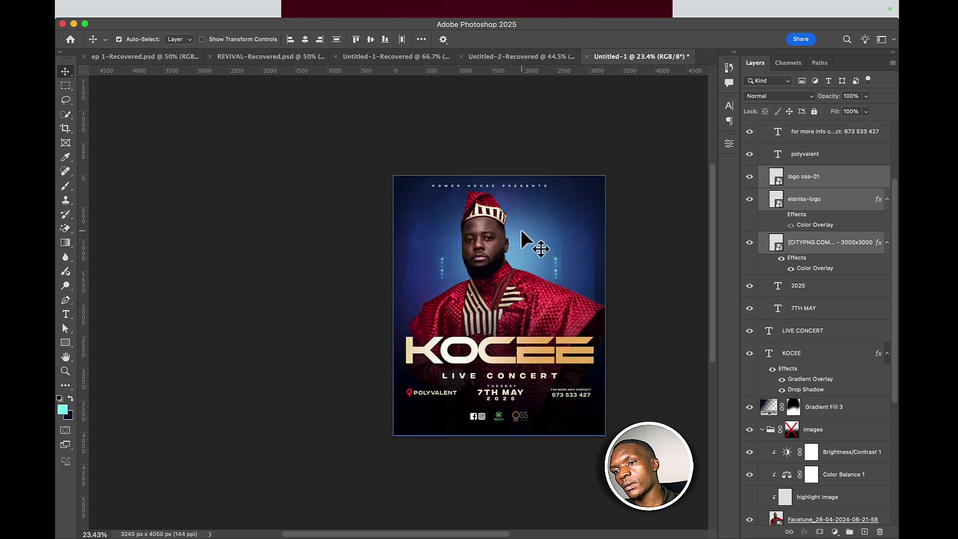
- Zoom around the flyer, selecting the man's photo and Gradient Fill 3 layers to review
left_click(514, 289)
scroll(507, 277, "up", 3)
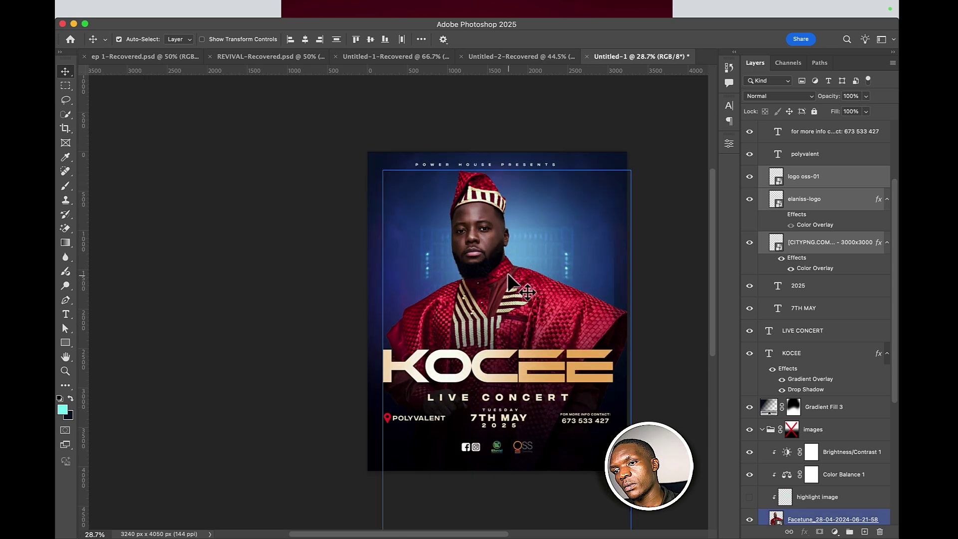
scroll(508, 275, "up", 3)
scroll(508, 269, "down", 3)
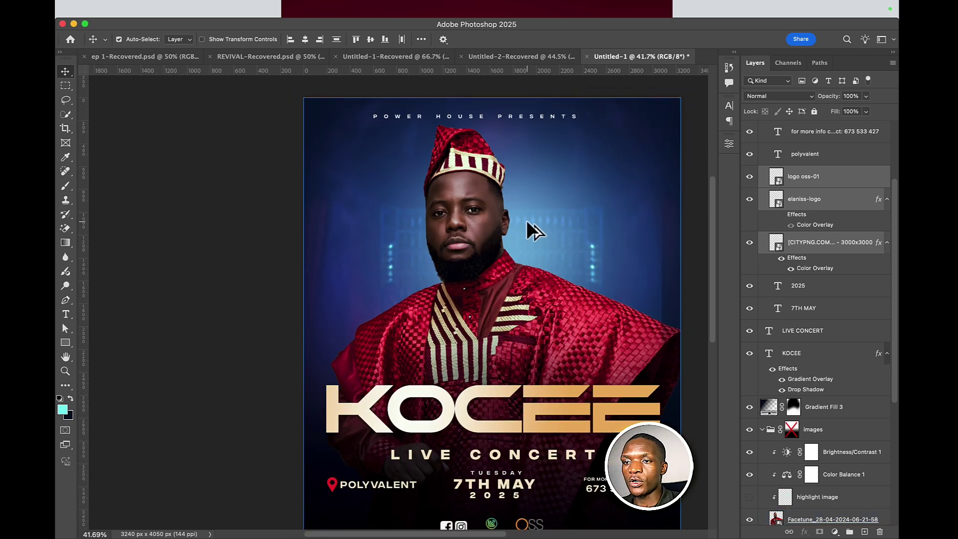
left_click(531, 299)
scroll(532, 298, "down", 4)
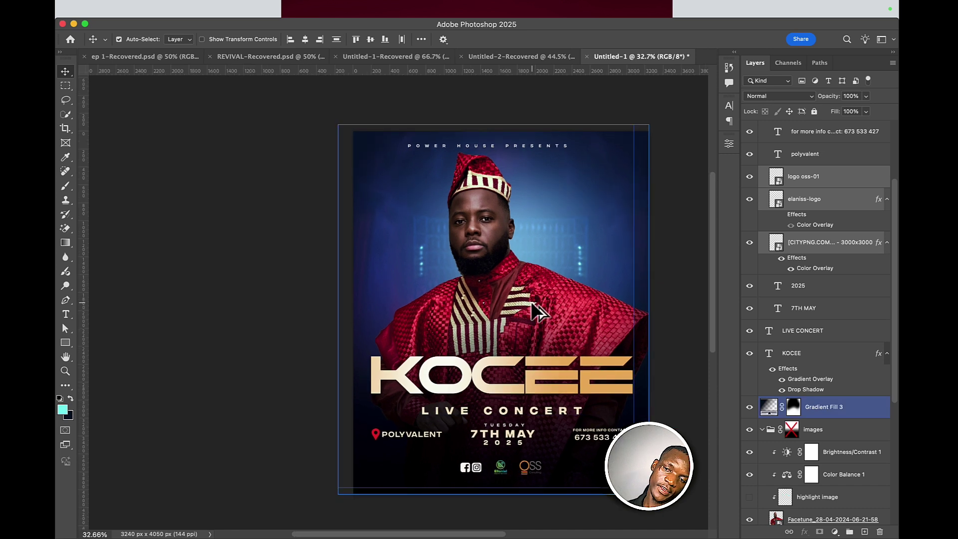
scroll(531, 299, "up", 3)
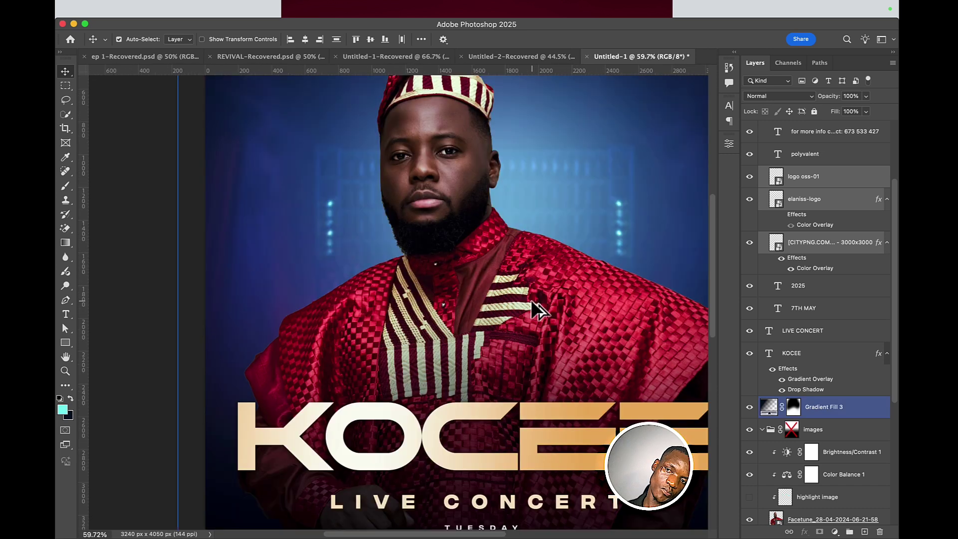
scroll(531, 300, "down", 4)
scroll(531, 299, "up", 2)
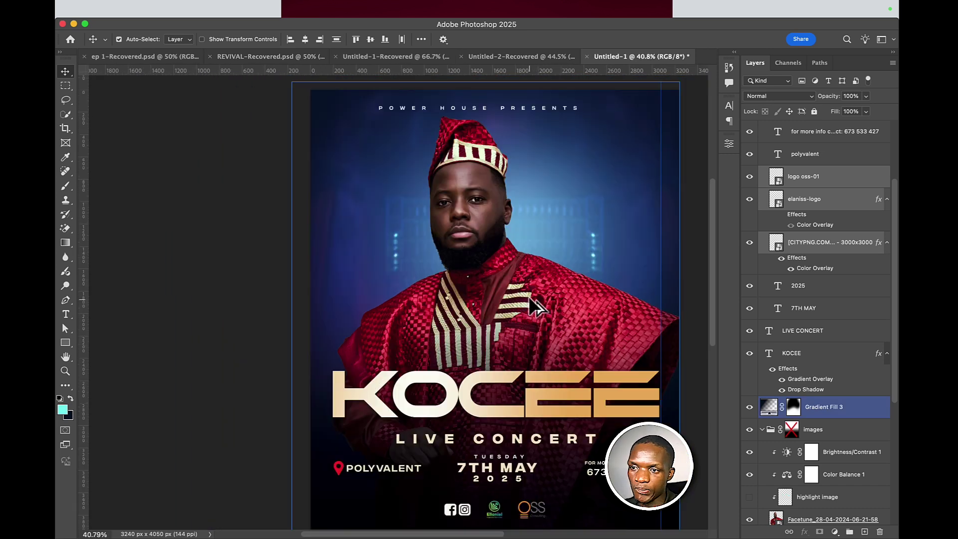
- Reselect the man's photo layer, then pick the LIVE CONCERT text layer
left_click(529, 295)
scroll(528, 285, "down", 3)
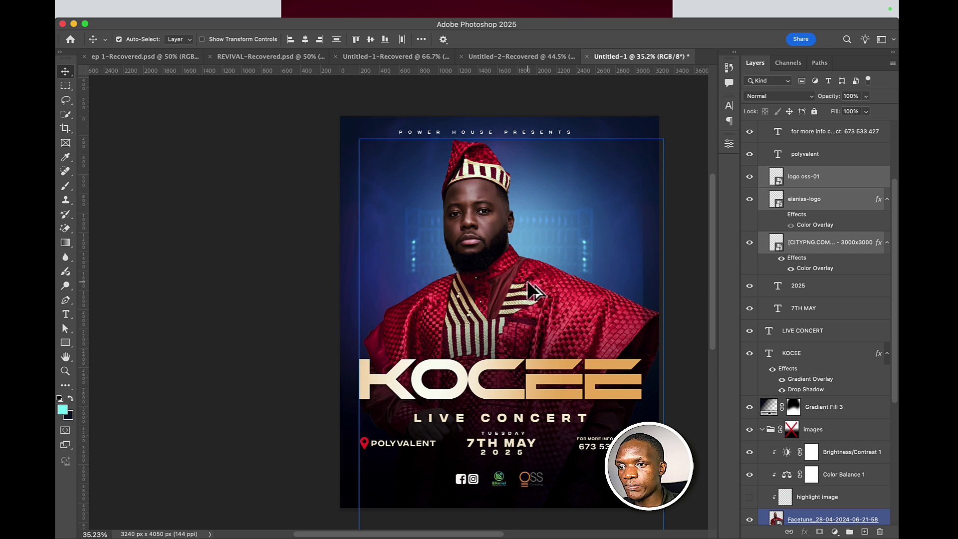
scroll(527, 280, "down", 2)
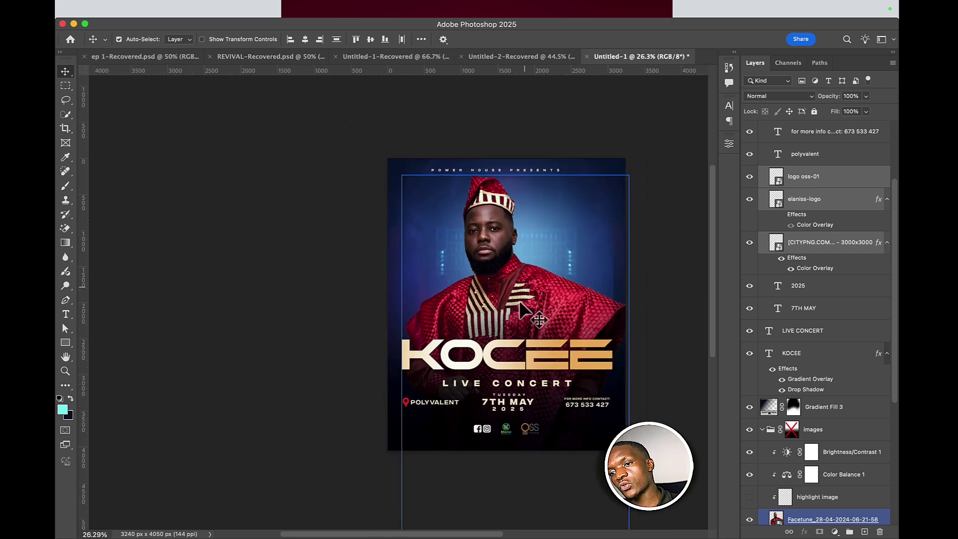
left_click(499, 384)
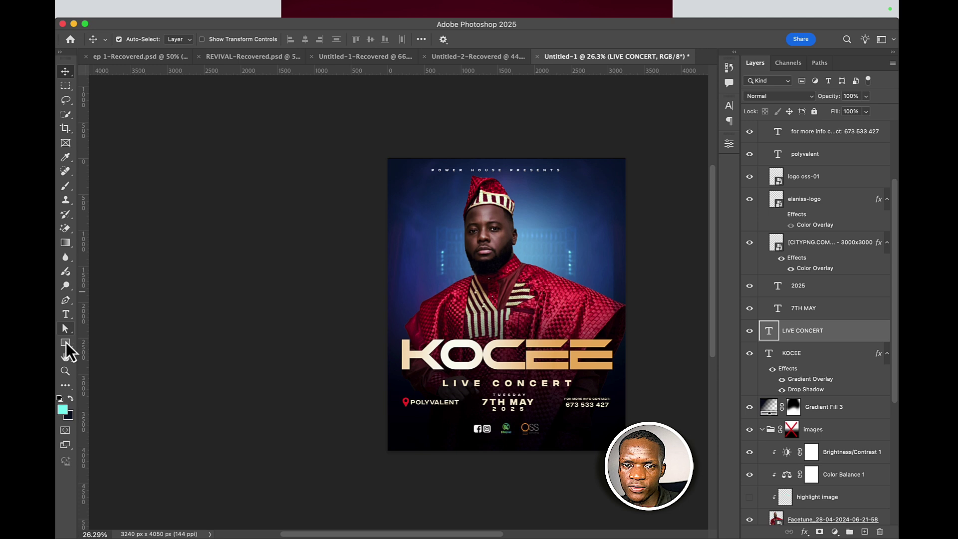
- Draw a rectangle bar across the LIVE CONCERT text and place it beneath the text layer
left_click(65, 344)
scroll(514, 389, "up", 4)
scroll(514, 389, "down", 1)
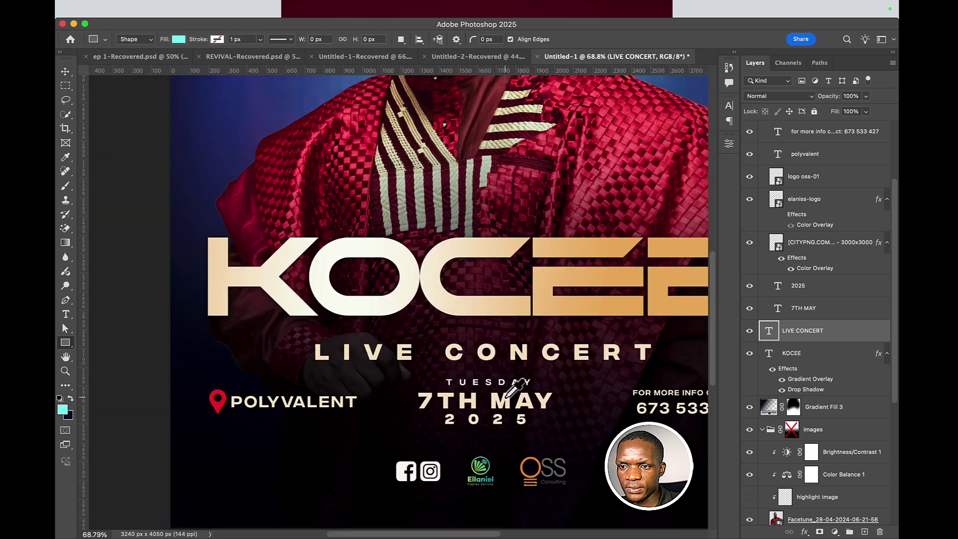
left_click_drag(514, 390, 398, 339)
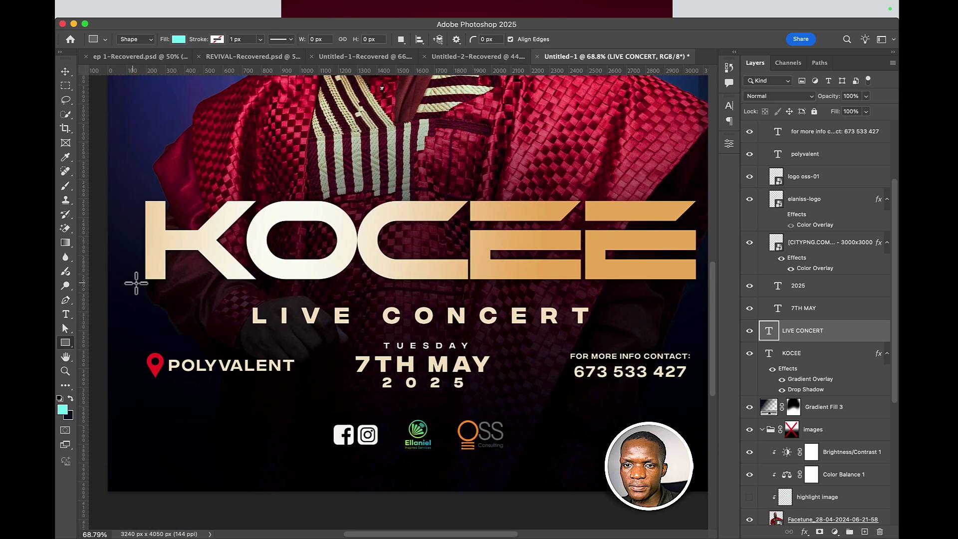
left_click_drag(189, 303, 668, 331)
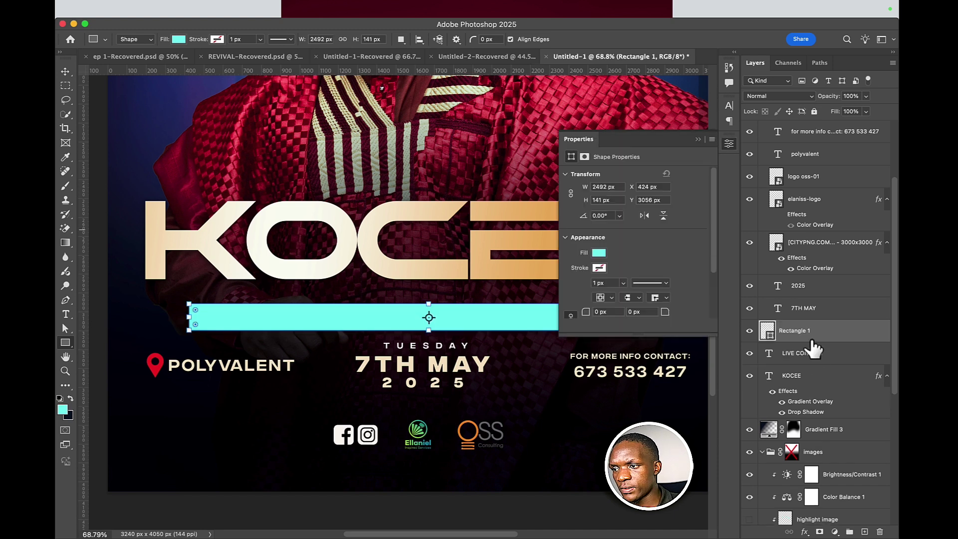
left_click_drag(813, 336, 787, 358)
- Fill the bar with the location pin's red, d83831
double_click(768, 355)
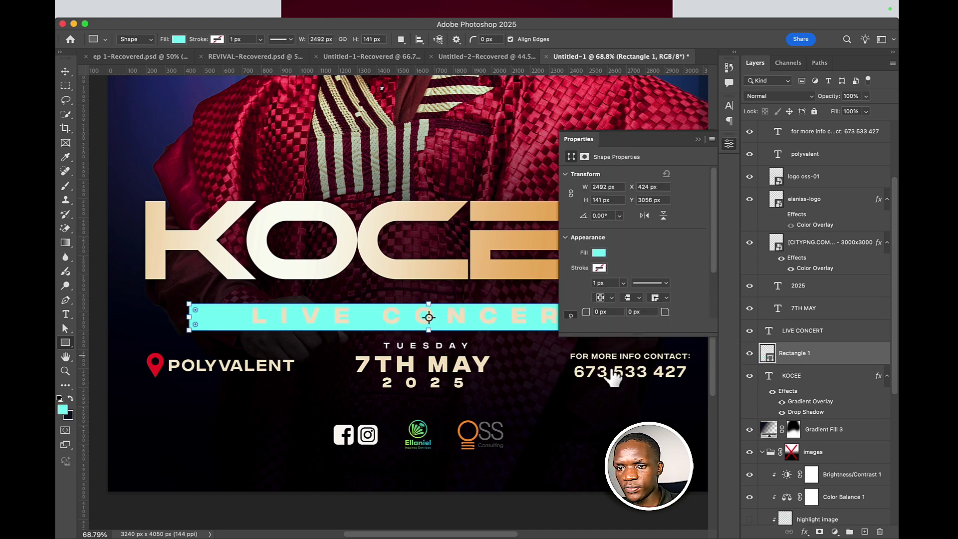
left_click(155, 367)
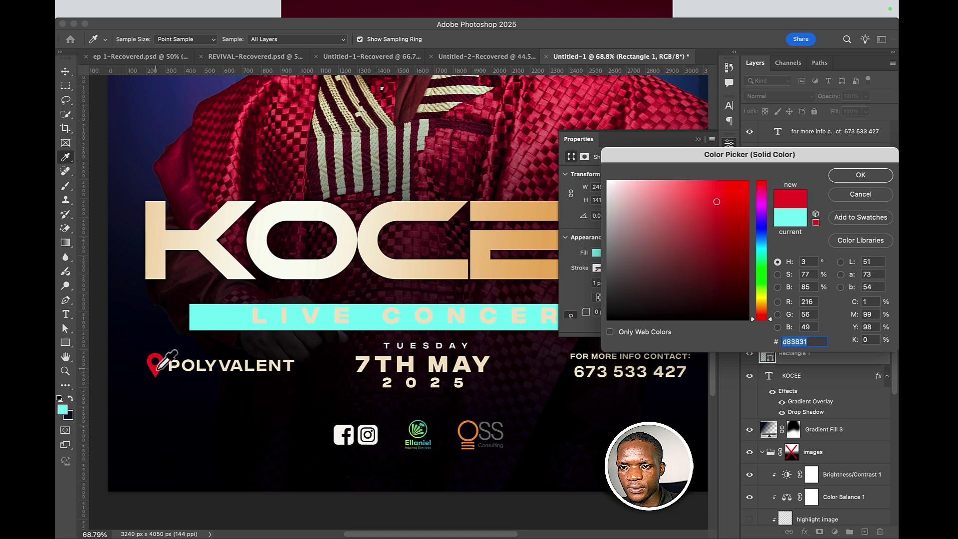
left_click(857, 175)
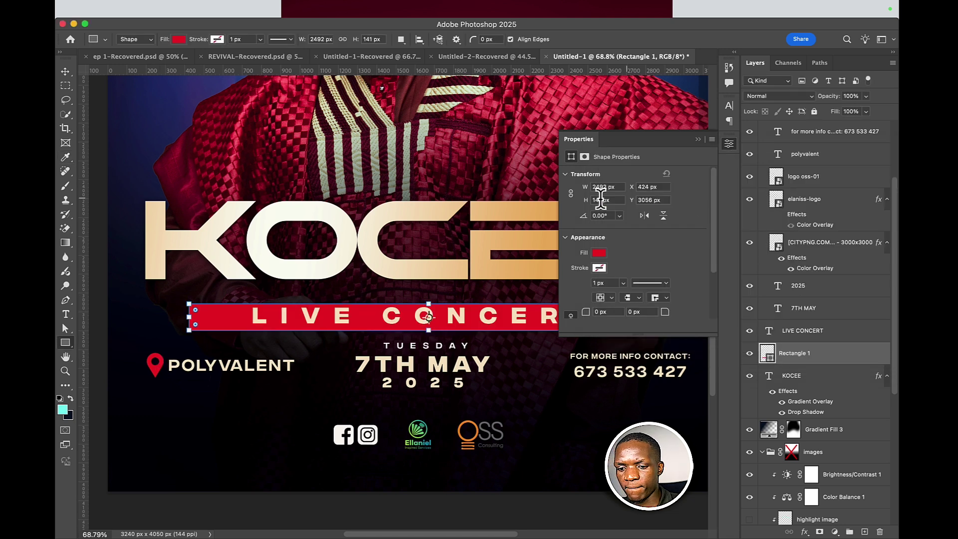
key("v")
left_click(462, 361)
scroll(464, 359, "down", 3)
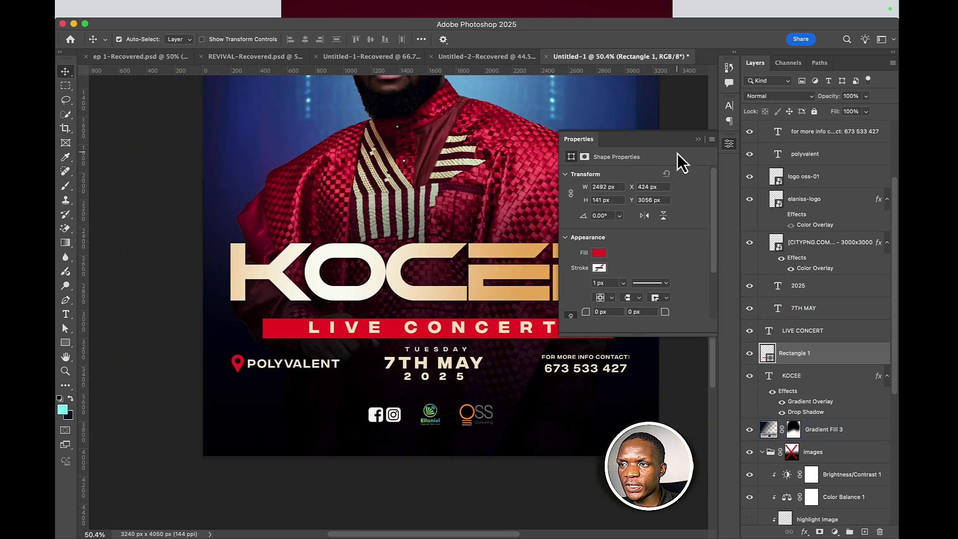
- Nudge the red bar up slightly and toggle the guides to check its spacing
left_click(697, 139)
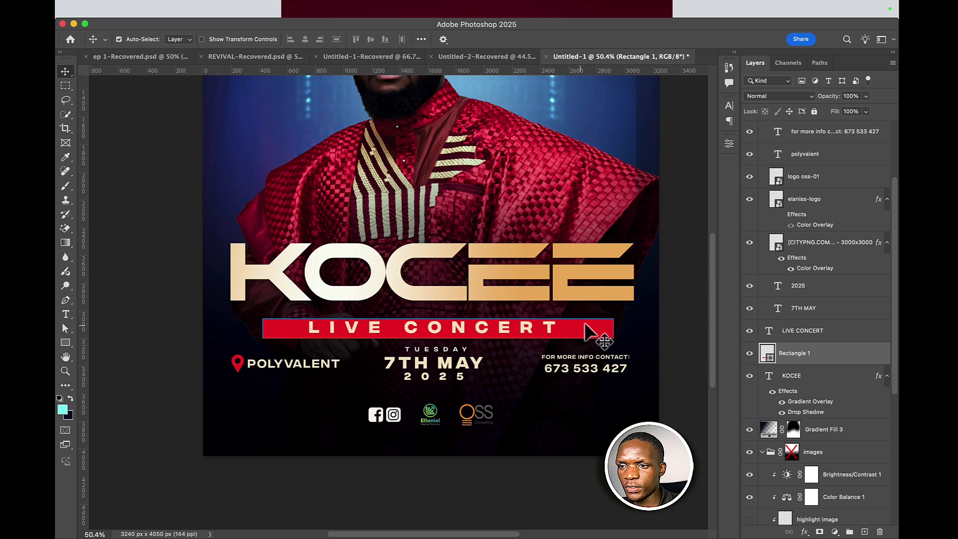
key("Up")
key("Up")
key("Up")
key("Up")
key("Up")
key("Up")
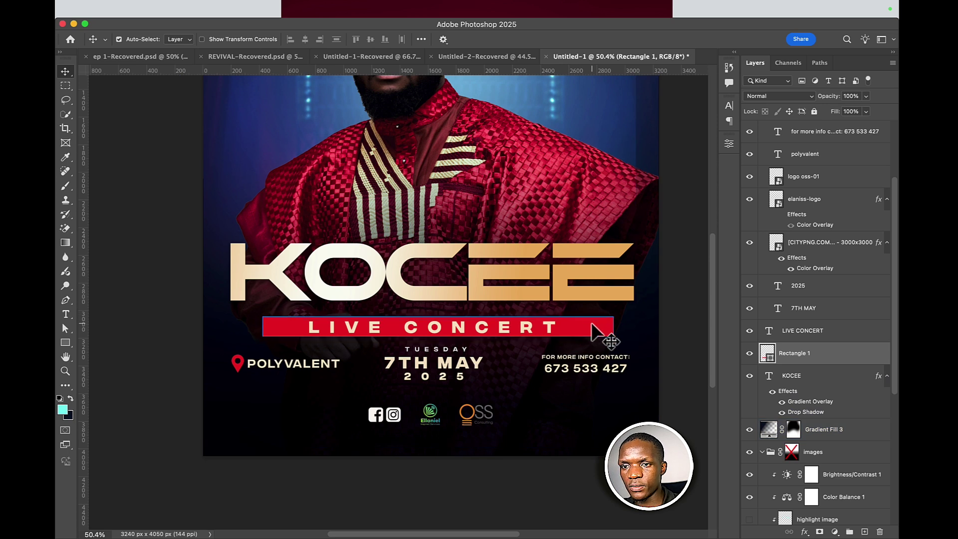
key("super+semicolon")
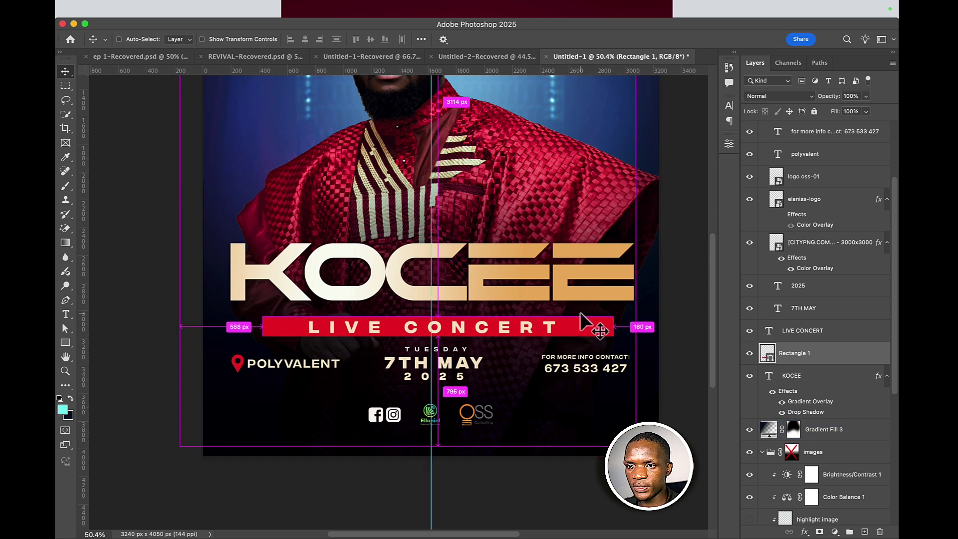
- Narrow the red bar to about 79% width, centred around the text, and commit
key("super+t")
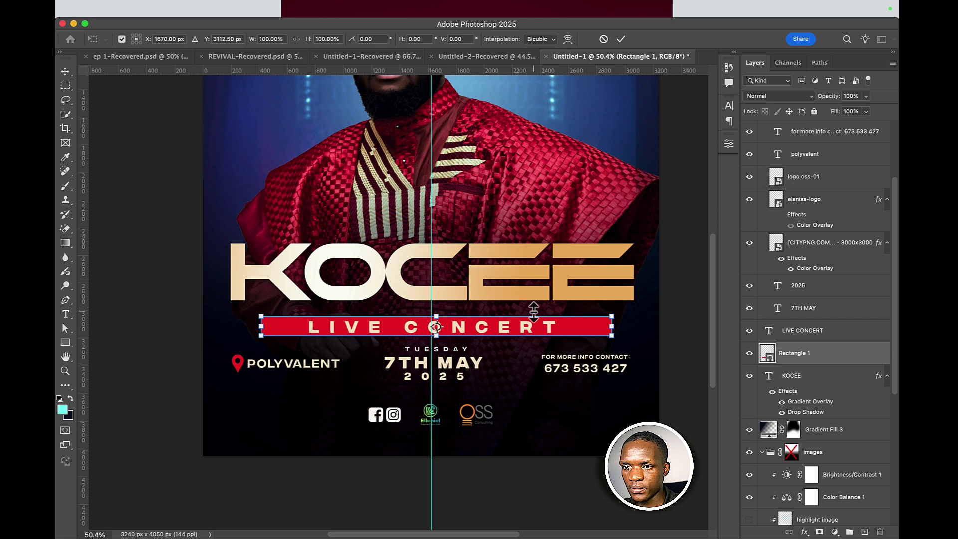
key("shift+Left")
key("shift+Left")
key("shift+Left")
key("shift+Down")
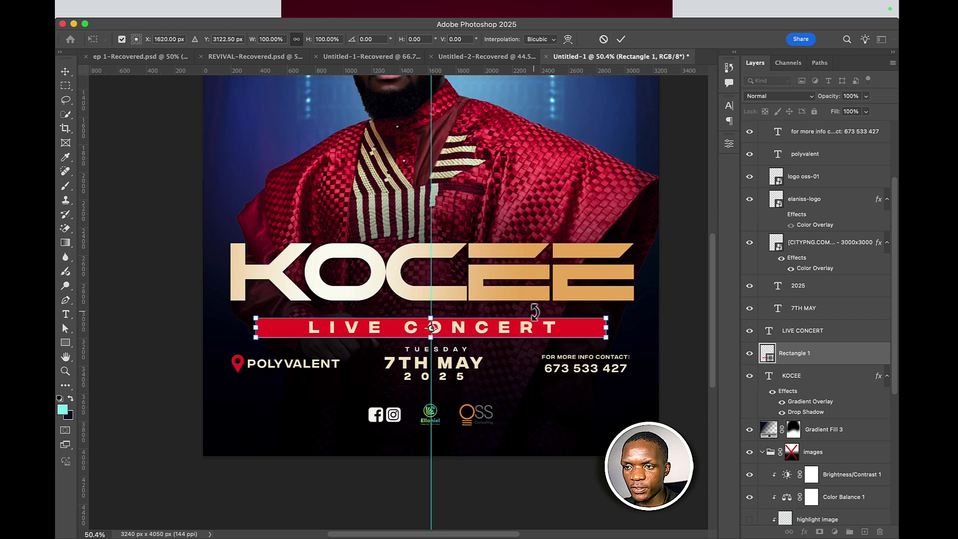
key("shift+Up")
key("Right")
key("Right")
key("Right")
key("Right")
key("Right")
key("Right")
key("Right")
key("Right")
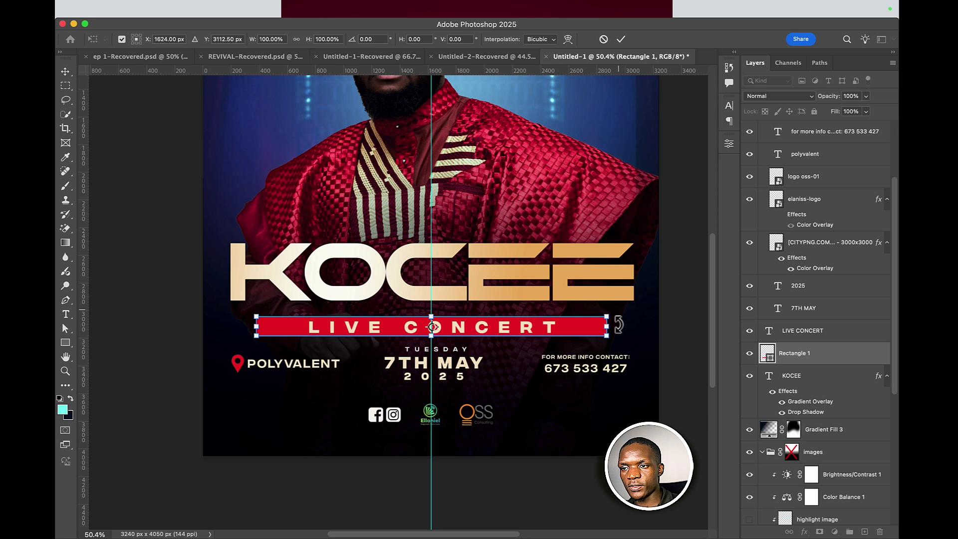
left_click_drag(607, 327, 570, 321)
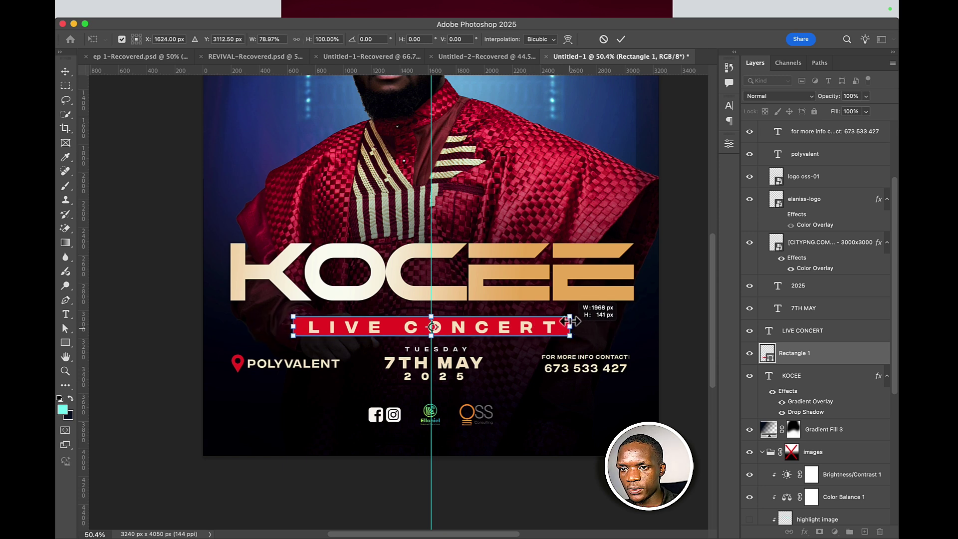
left_click(621, 39)
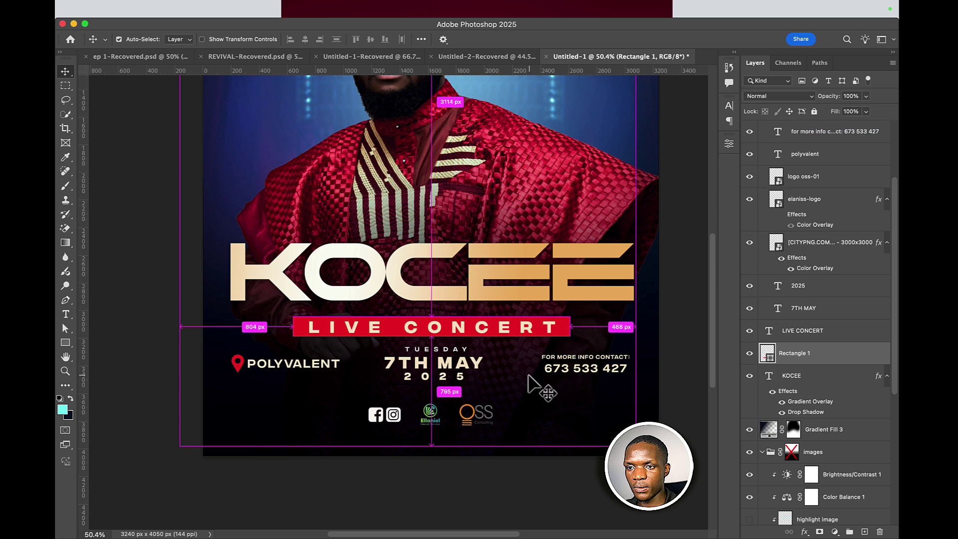
left_click(443, 294)
- Recolour the LIVE CONCERT lettering from cream to pure white (ffffff)
left_click(439, 327)
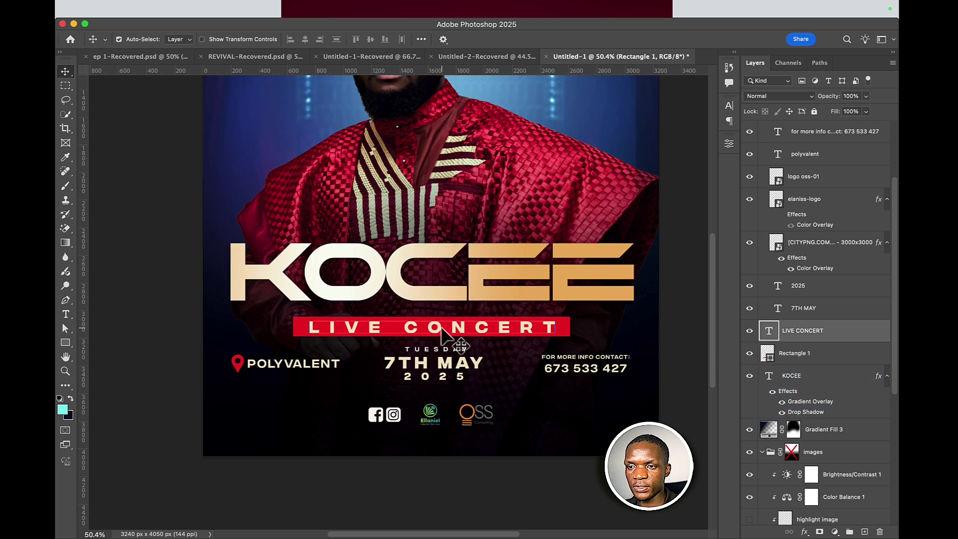
left_click(67, 314)
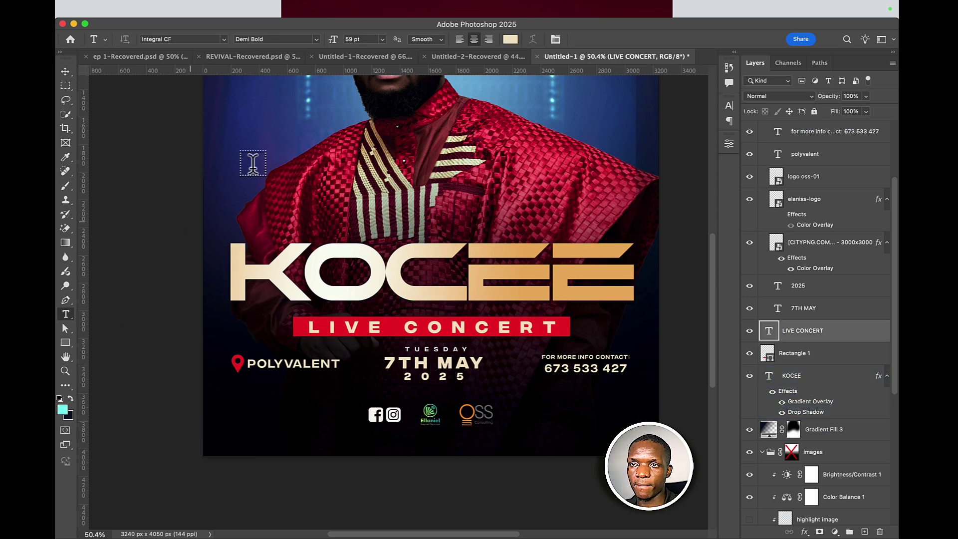
left_click(510, 40)
left_click_drag(630, 220, 603, 141)
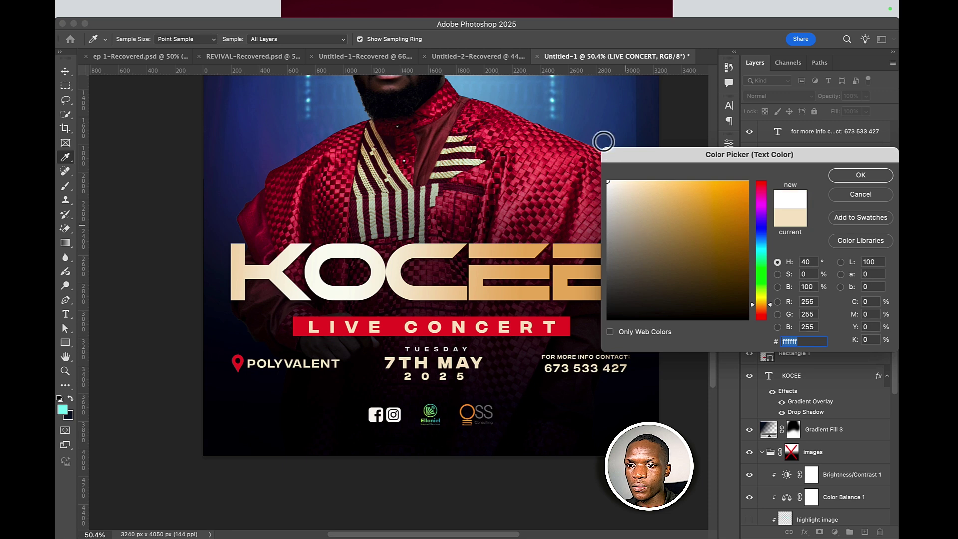
left_click(861, 176)
scroll(647, 255, "down", 10)
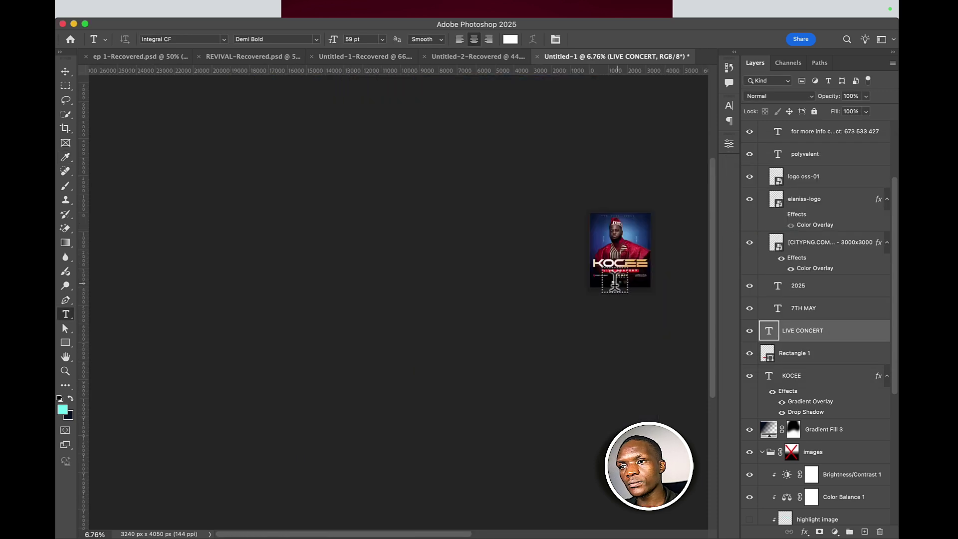
key("v")
left_click(643, 263)
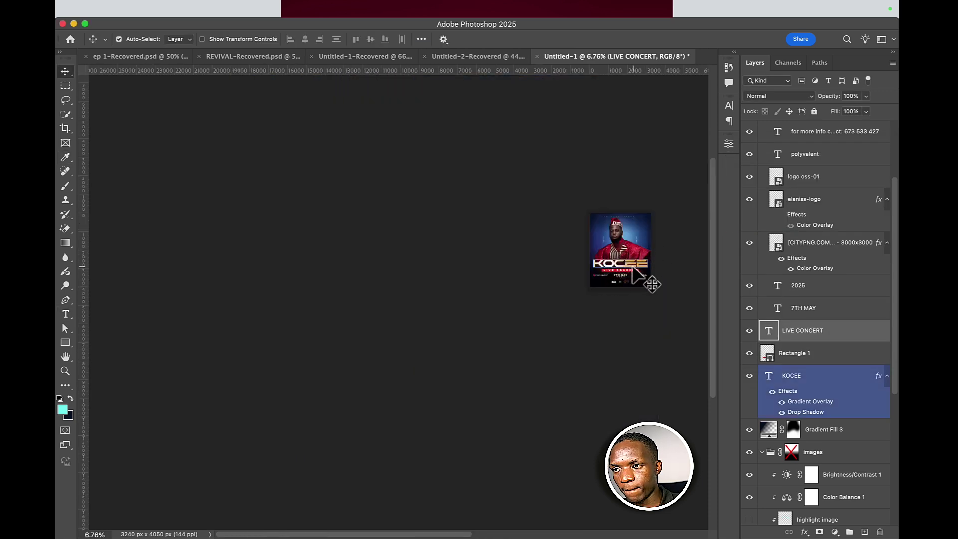
scroll(633, 268, "up", 5)
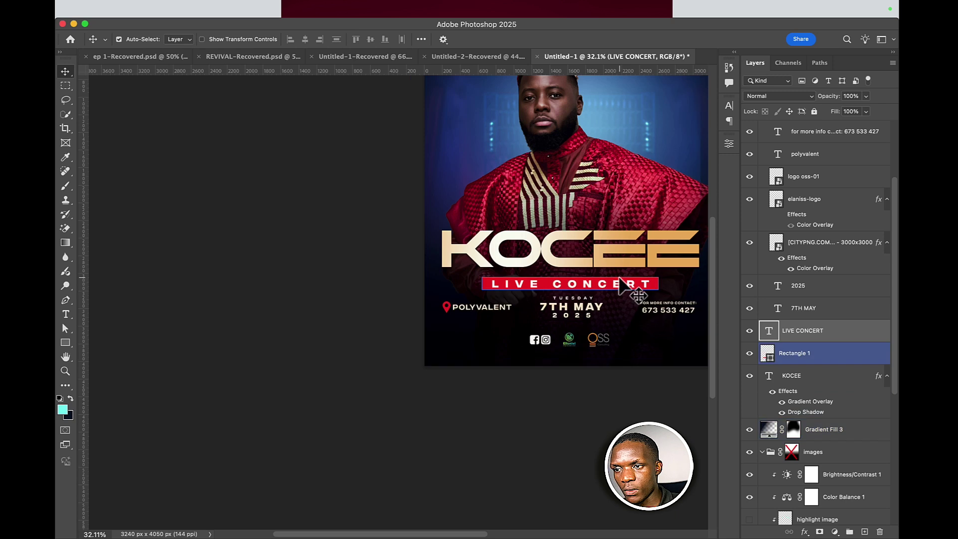
- Change the banner text to read LIVE IN CONCERT
double_click(619, 286)
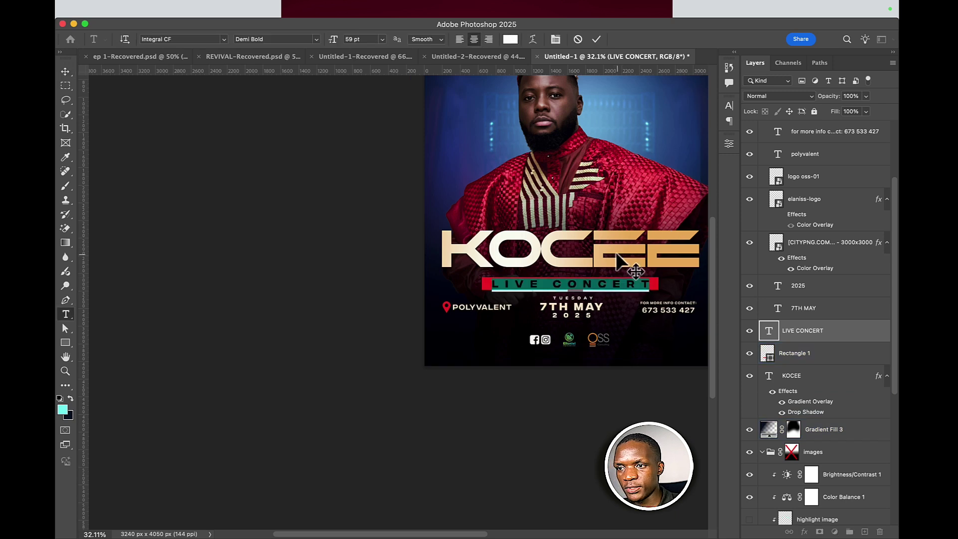
left_click(557, 40)
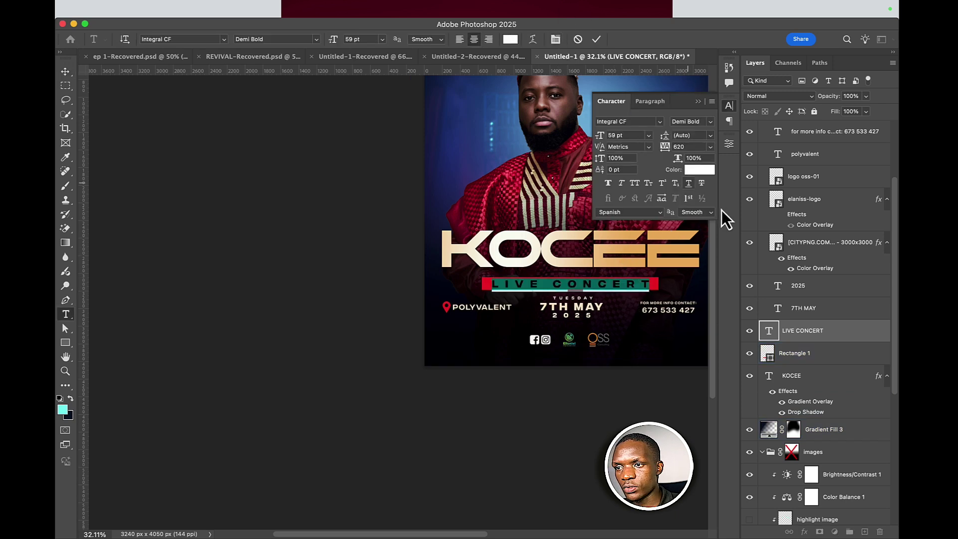
left_click(710, 149)
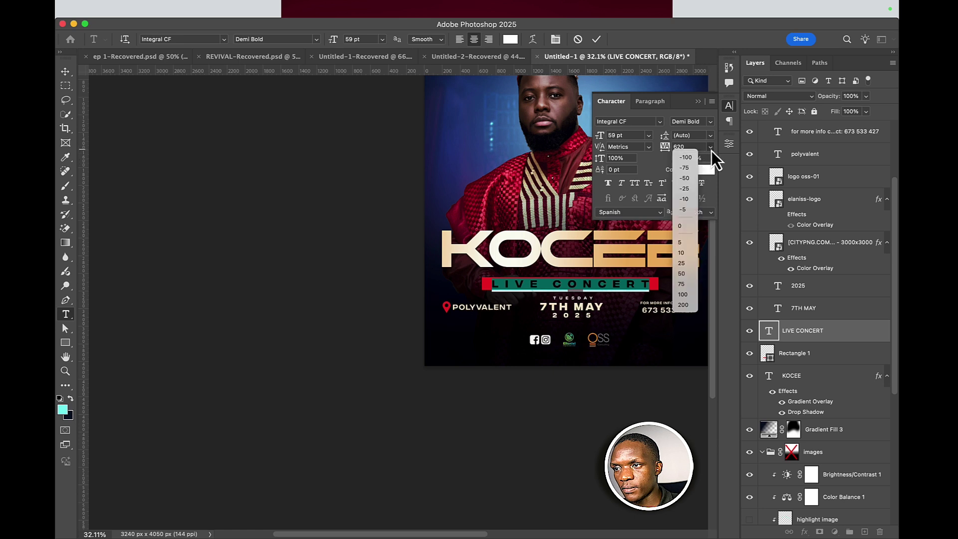
left_click(685, 304)
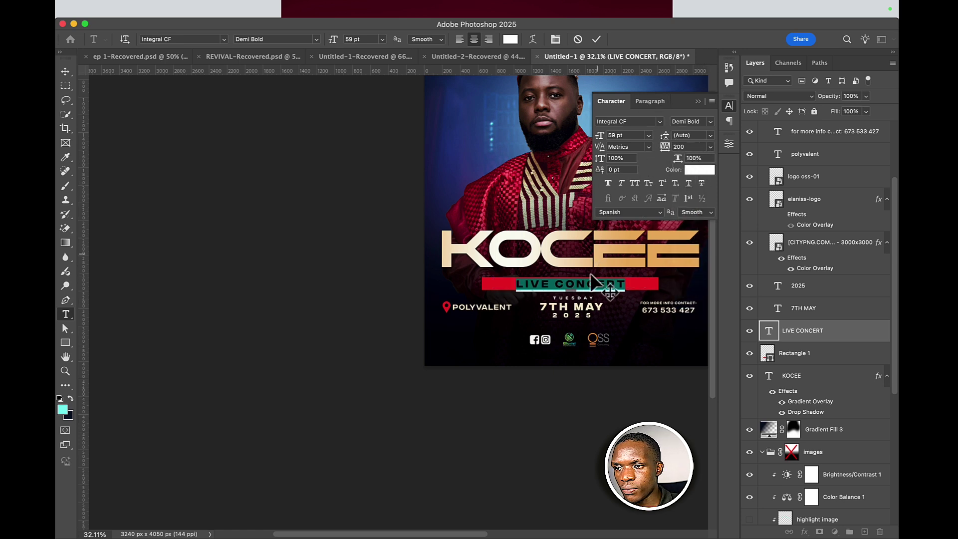
left_click(559, 281)
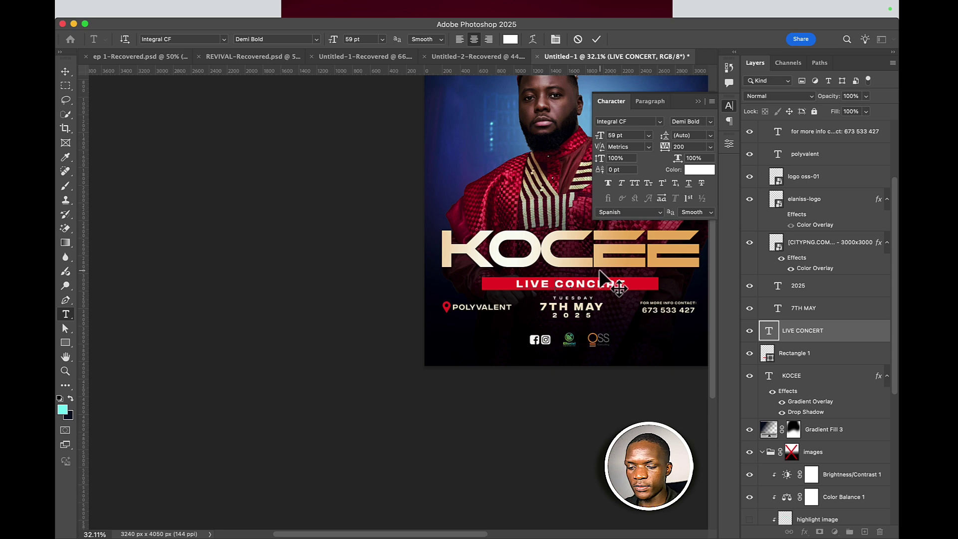
type("IN")
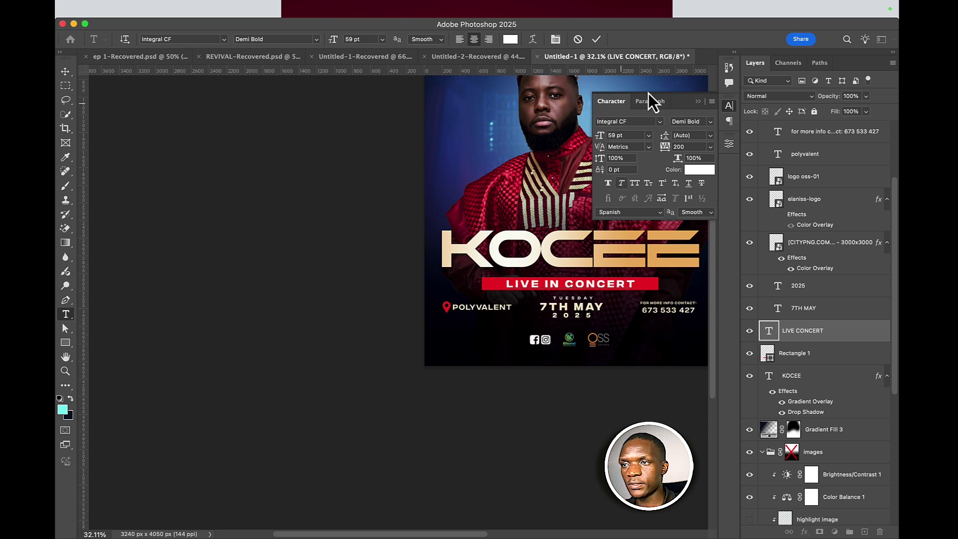
- Set the banner text's letter spacing (tracking) to 400 and commit the edit
key("super+a")
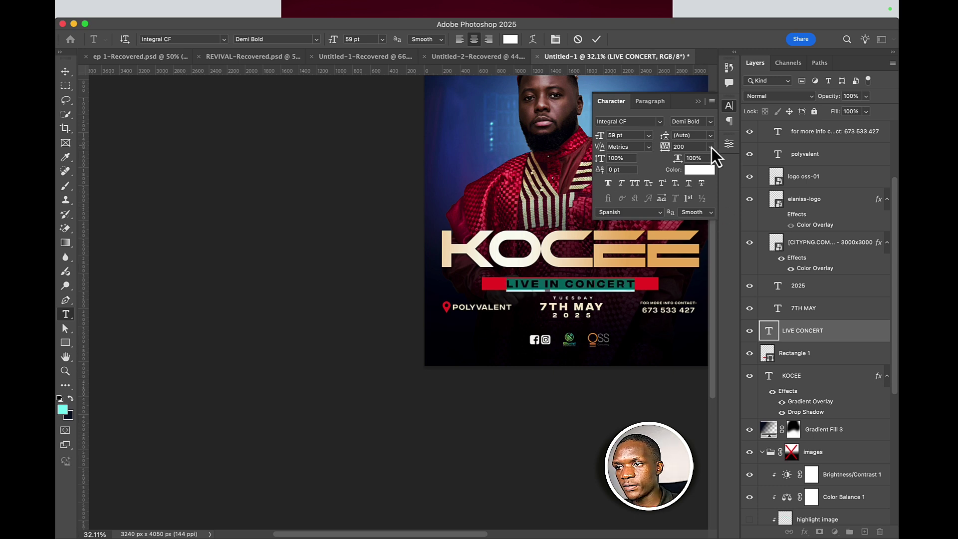
left_click(710, 147)
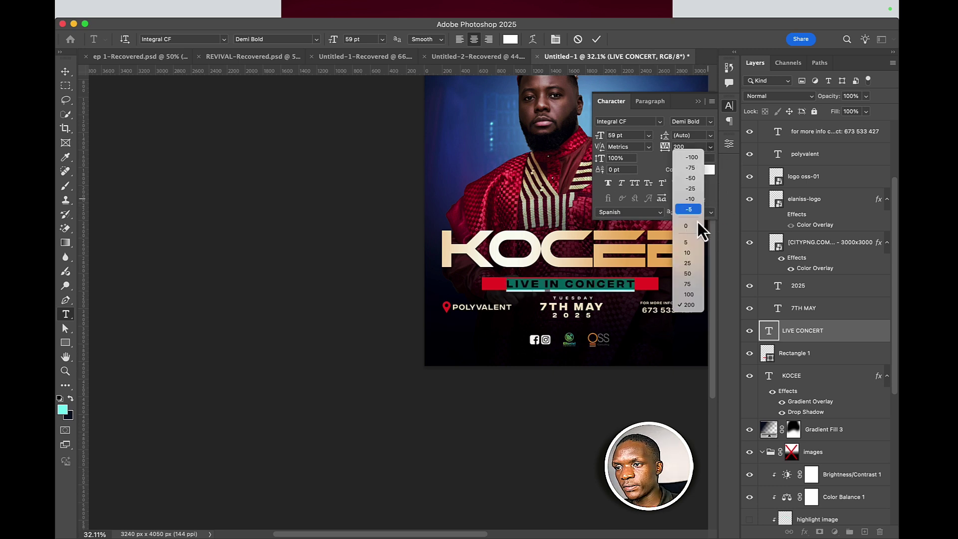
left_click(689, 146)
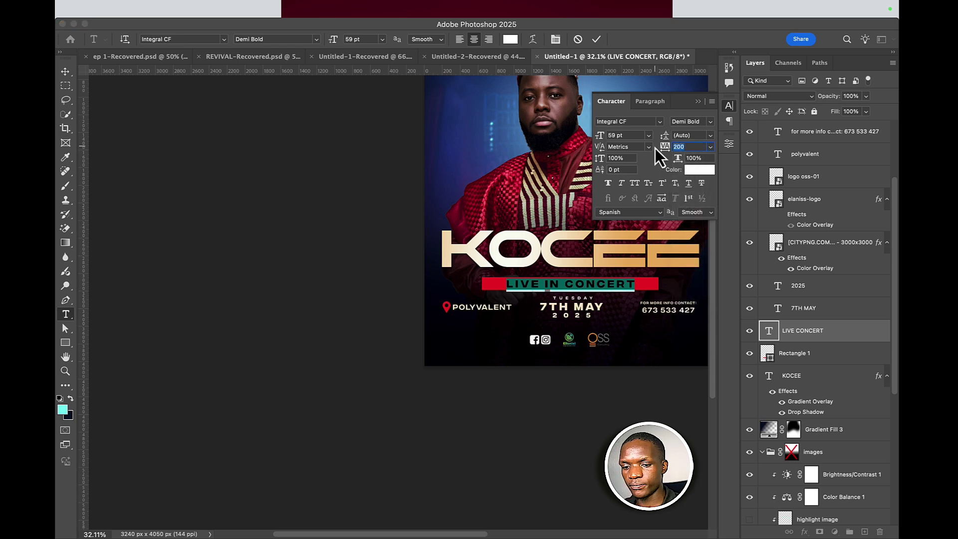
type("400")
key("Return")
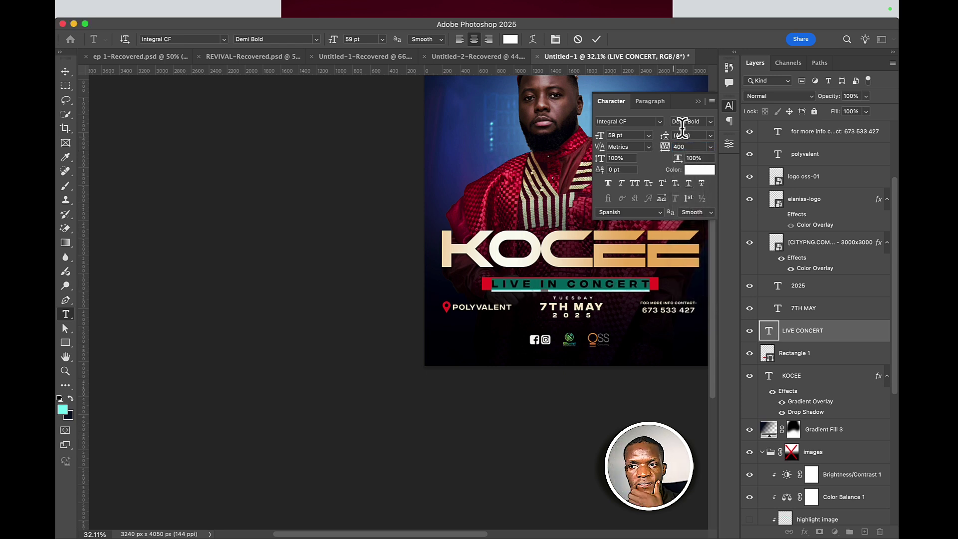
left_click(66, 72)
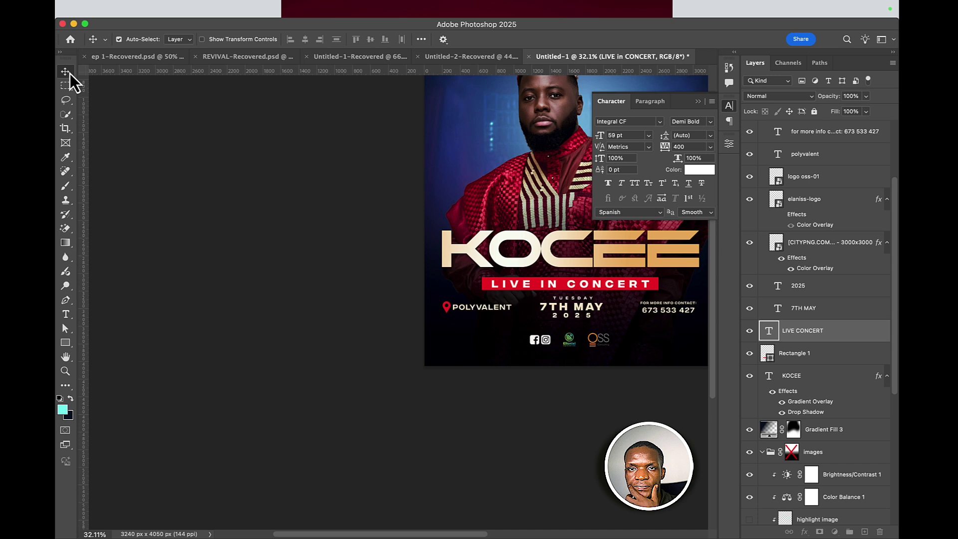
left_click(542, 383)
- Pan to show the whole poster and turn on the centre guide
left_click(540, 339)
left_click_drag(541, 338, 436, 430)
left_click(424, 384)
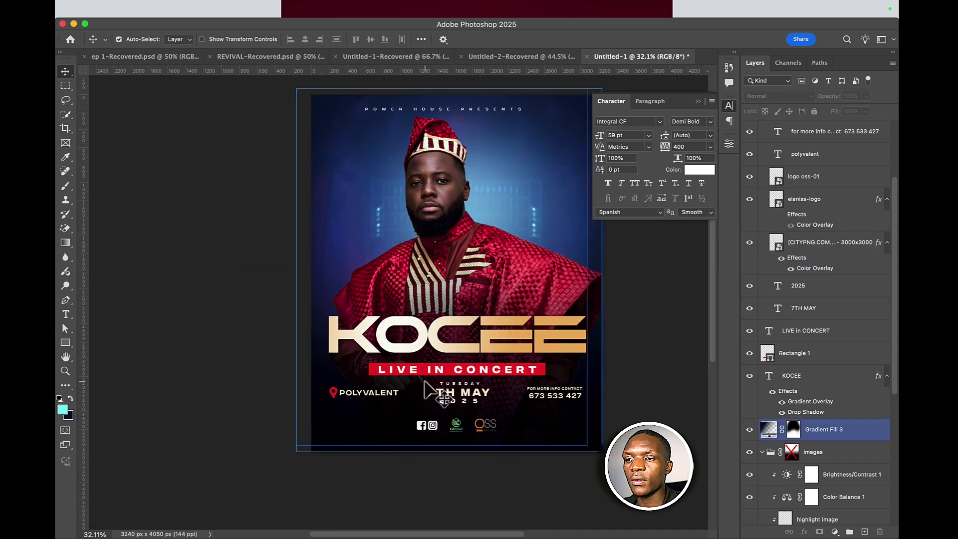
left_click(544, 370)
left_click(501, 347)
key("super+semicolon")
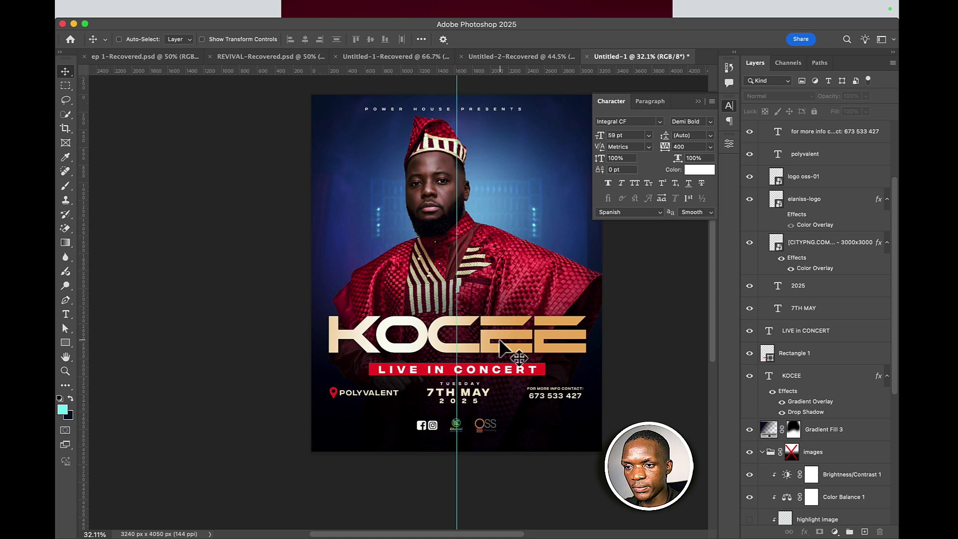
- Centre the LIVE IN CONCERT text and red banner together beneath the KOCEE title
left_click(501, 347)
left_click(547, 366)
left_click(544, 370)
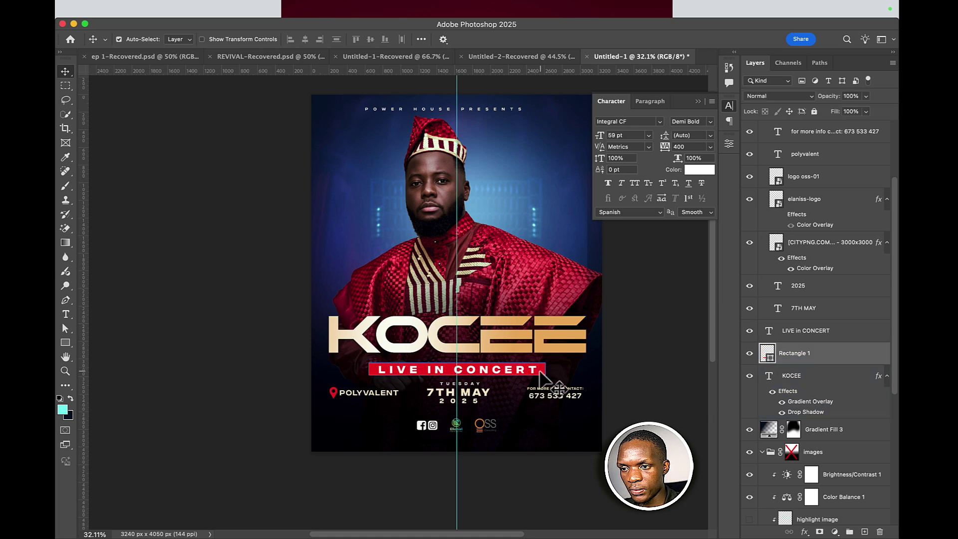
left_click(533, 372)
left_click(533, 371, "shift")
key("super+t")
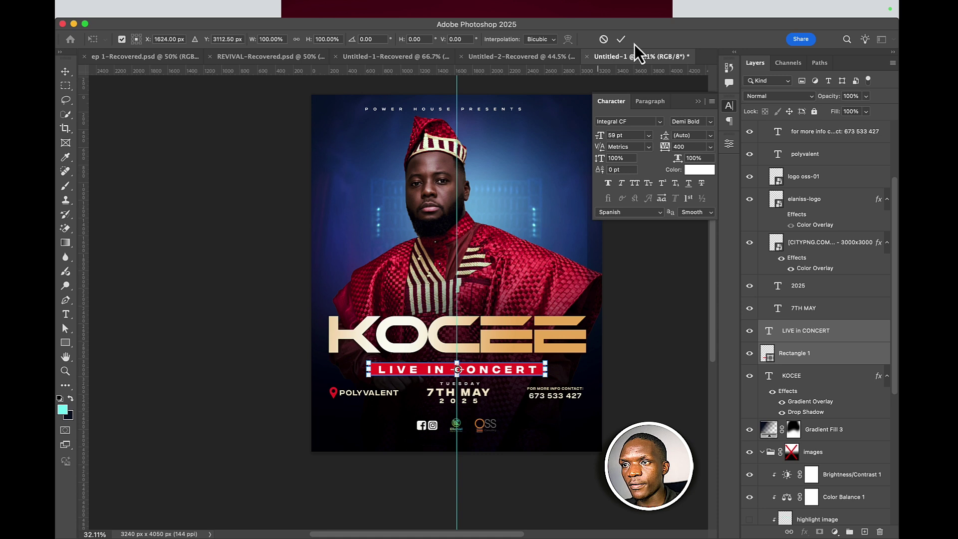
left_click(621, 40)
key("super+semicolon")
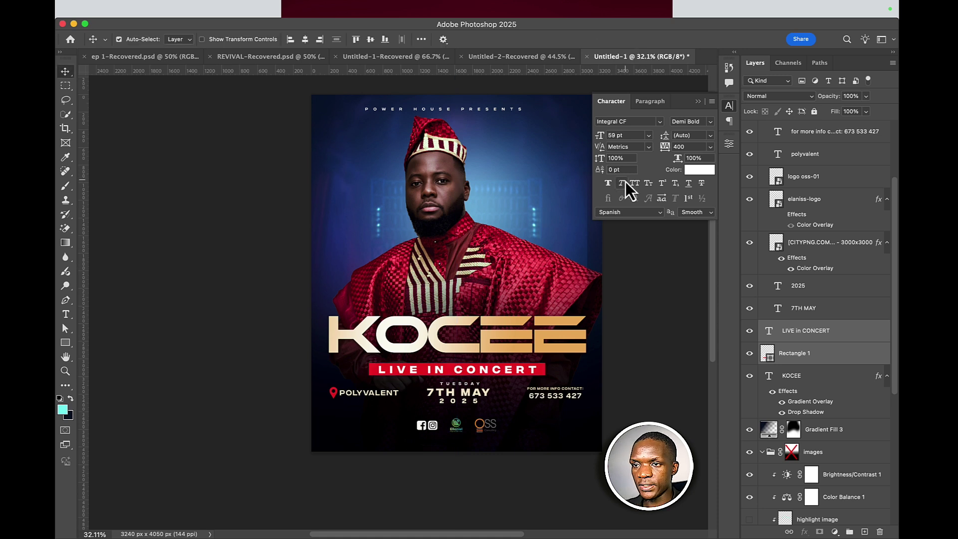
- Move the banner layers up and add a Color Balance layer with midtones +2/−9/+10
left_click(699, 102)
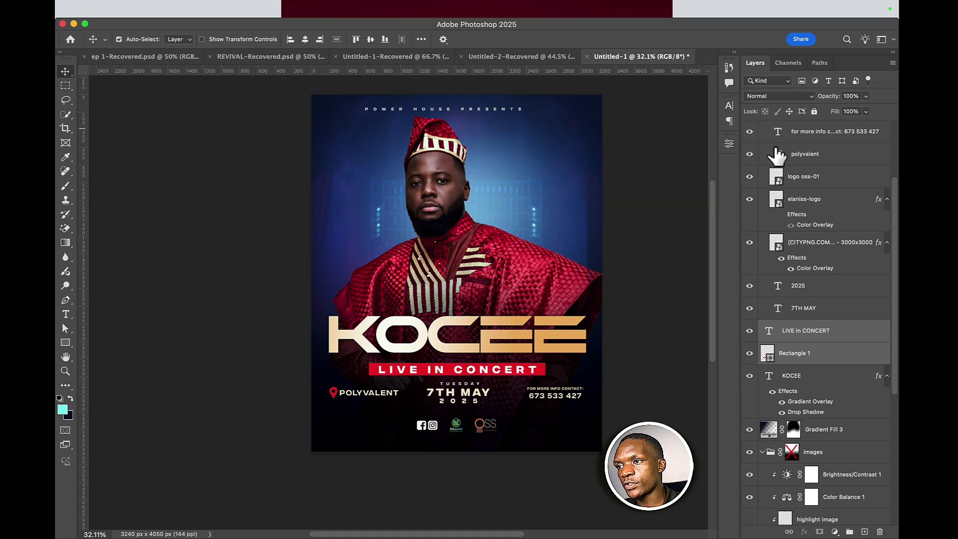
left_click_drag(805, 330, 842, 521)
left_click(835, 532)
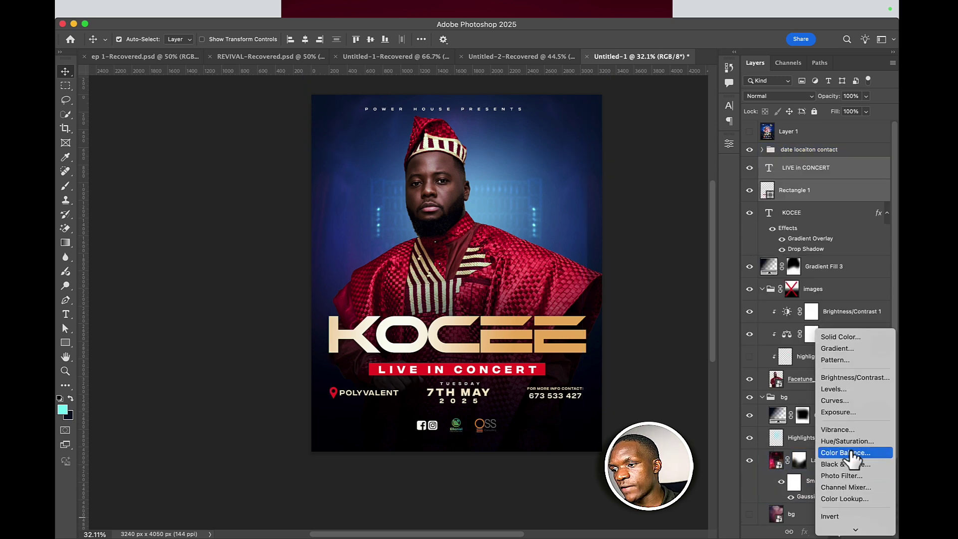
left_click(847, 454)
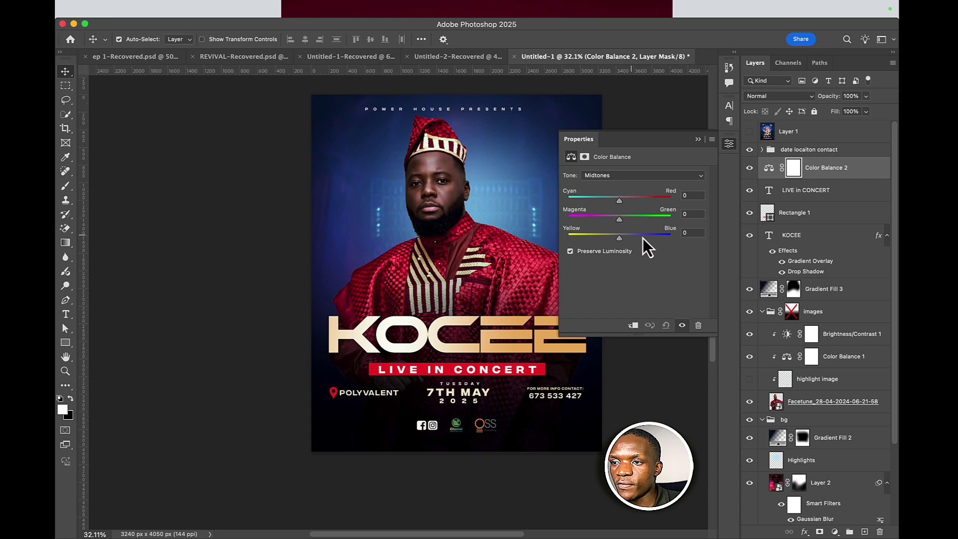
left_click_drag(619, 235, 627, 238)
left_click_drag(623, 202, 624, 240)
- Push the Color Balance highlights toward blue and compare with it on and off
left_click(641, 175)
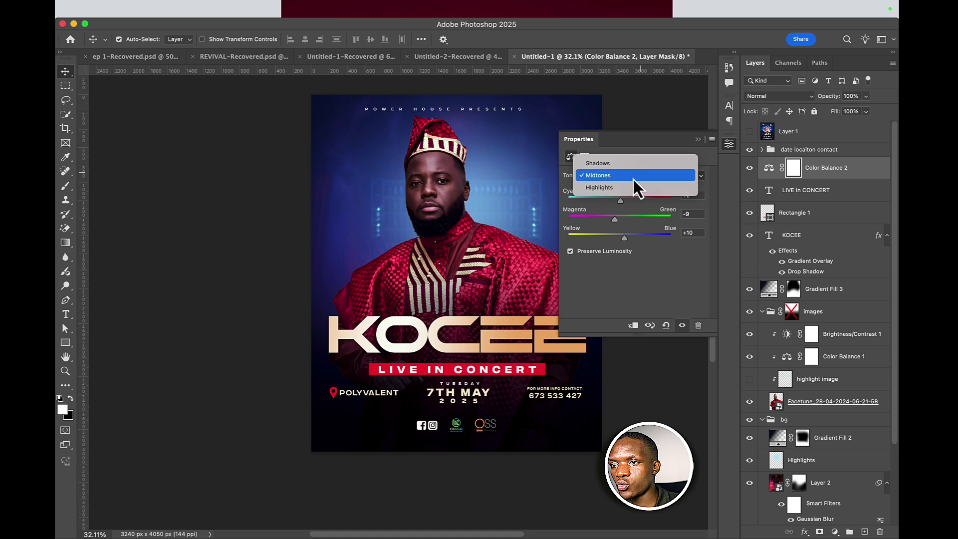
left_click(625, 192)
left_click_drag(627, 238, 625, 202)
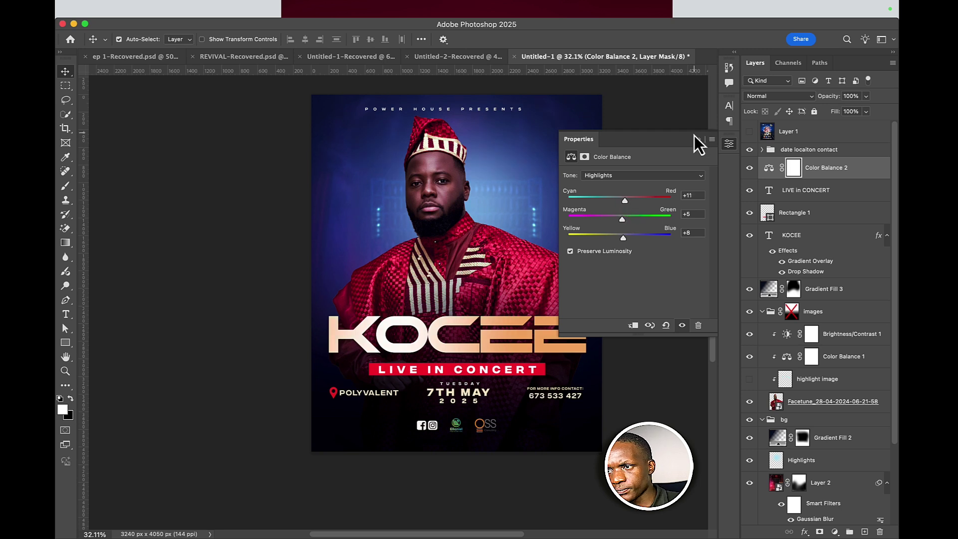
left_click(749, 168)
left_click(750, 168)
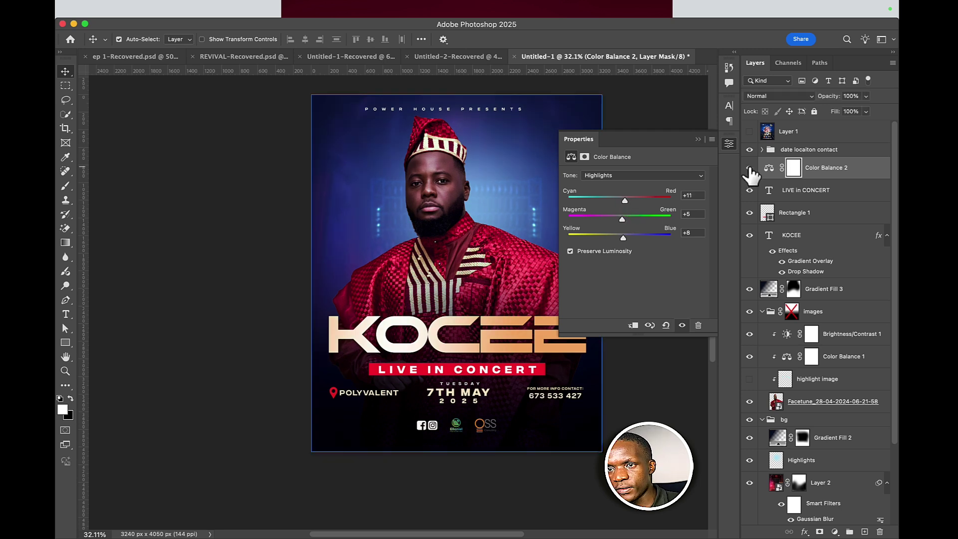
left_click(750, 169)
left_click(749, 168)
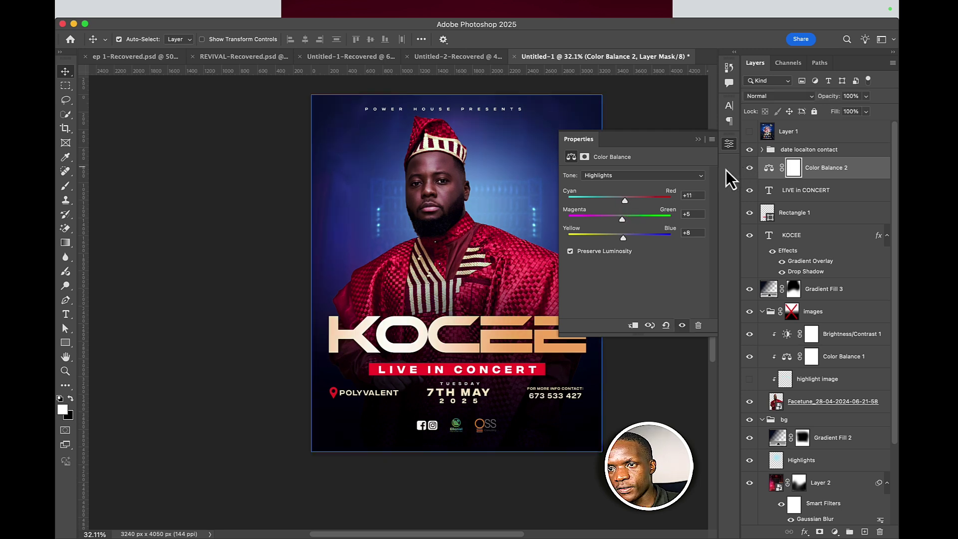
- Set the Color Balance shadows to +8/+6/−5
left_click(666, 175)
left_click(621, 152)
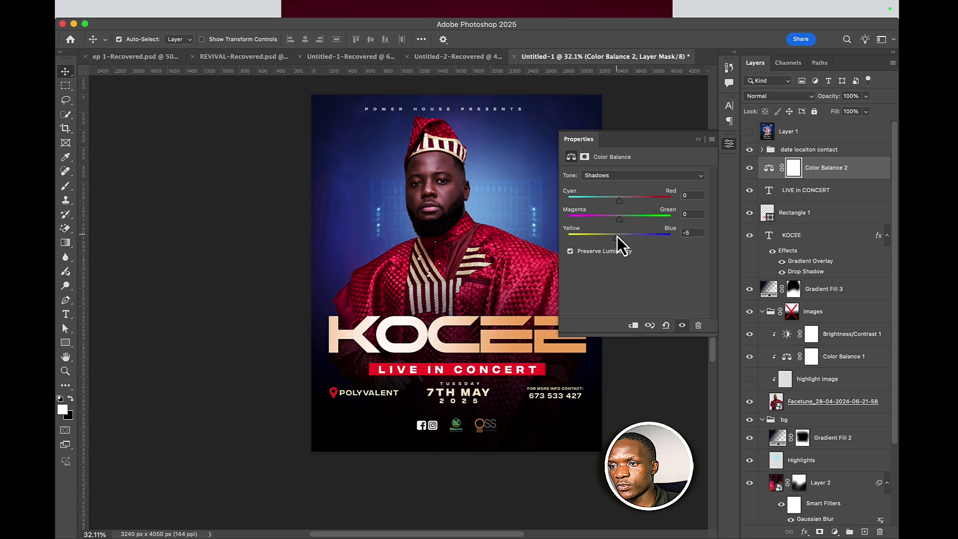
left_click_drag(627, 218, 619, 201)
left_click_drag(836, 167, 415, 316)
- Select Layer 2 and toggle its blue-light glow on and off to compare
scroll(421, 321, "down", 3)
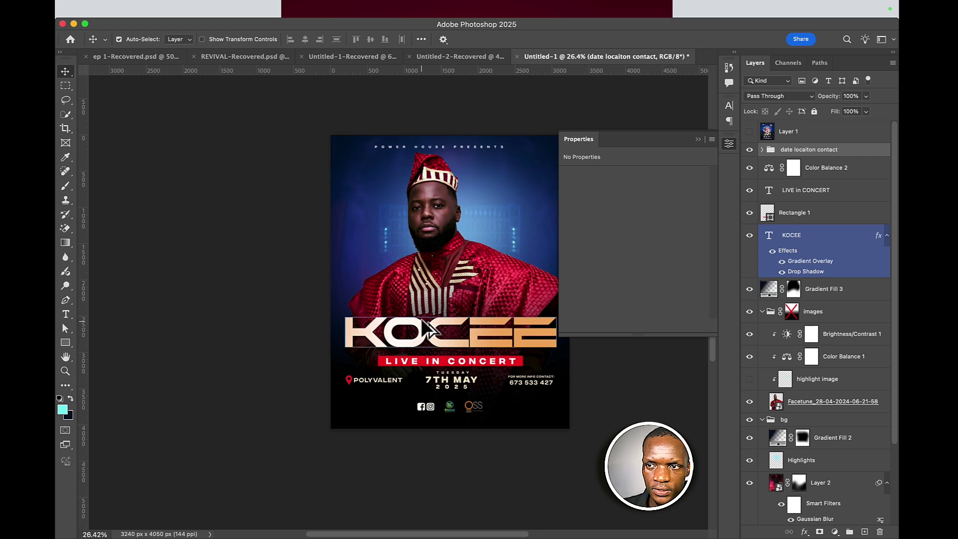
left_click(698, 139)
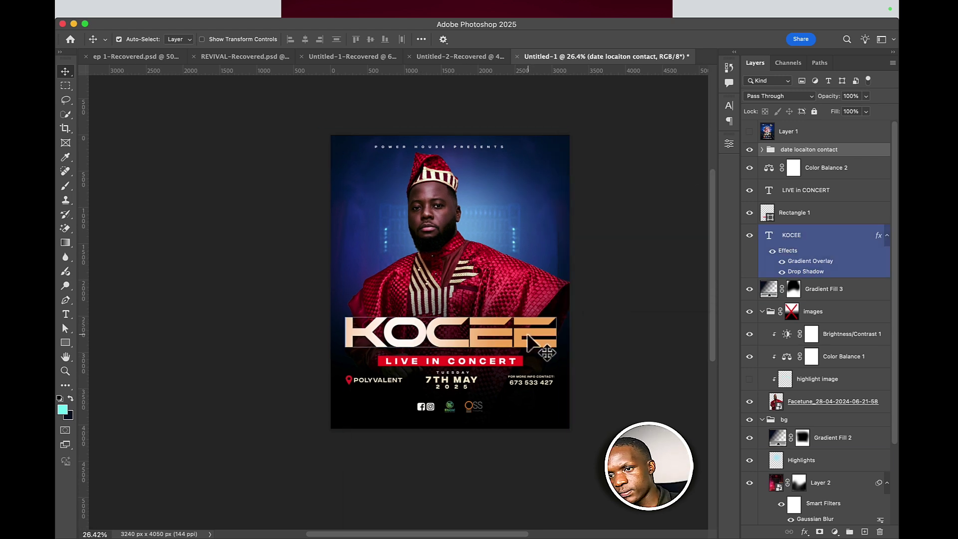
scroll(521, 320, "down", 3)
left_click(522, 321)
scroll(521, 314, "up", 2)
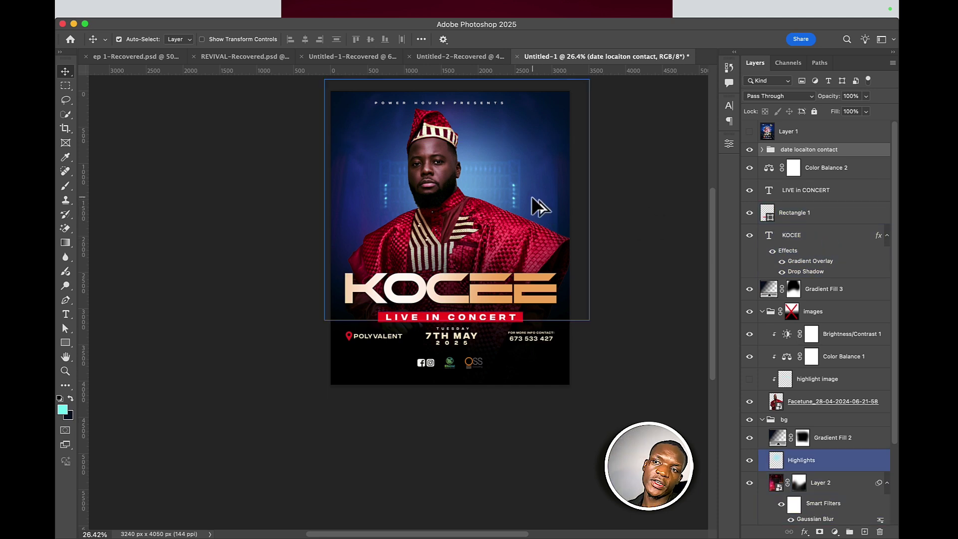
left_click(821, 483)
scroll(775, 505, "down", 2)
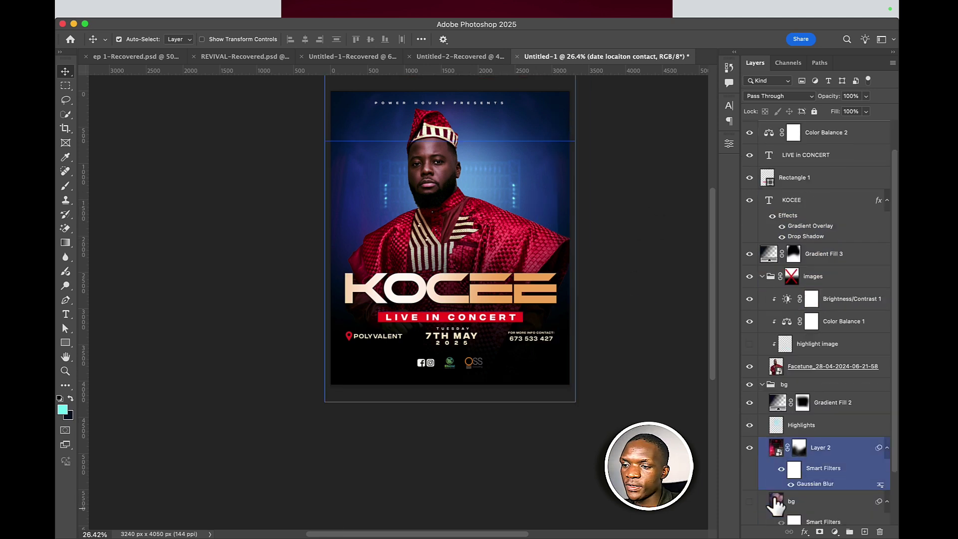
left_click(749, 448)
left_click(749, 448)
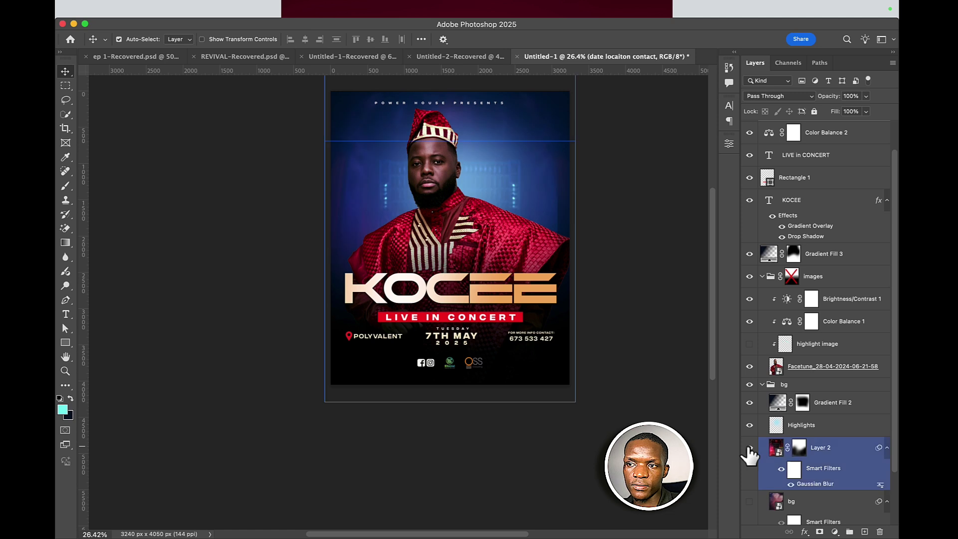
left_click(750, 448)
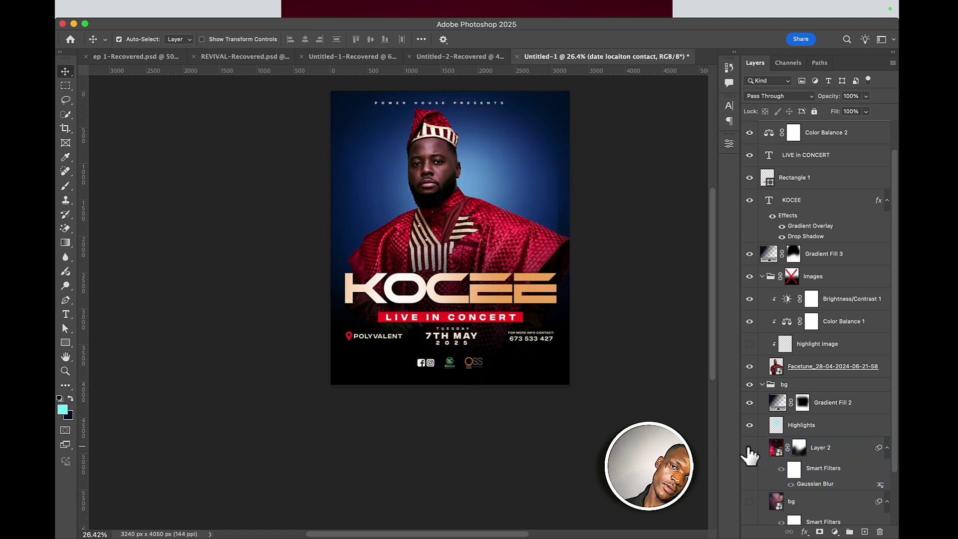
left_click(750, 448)
- Turn on the halftone bg backdrop (Soft Light) and fade it to 5% opacity
left_click(750, 448)
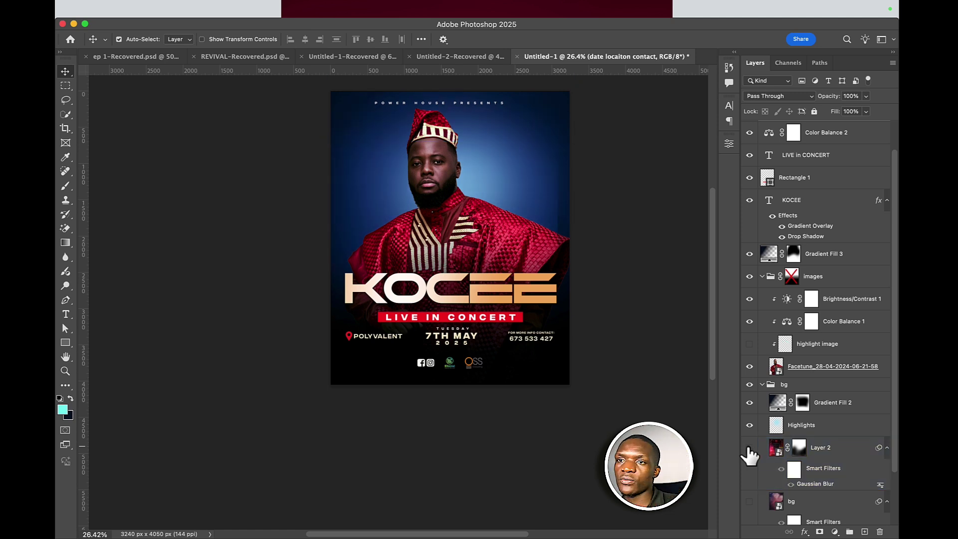
left_click(749, 448)
left_click(750, 448)
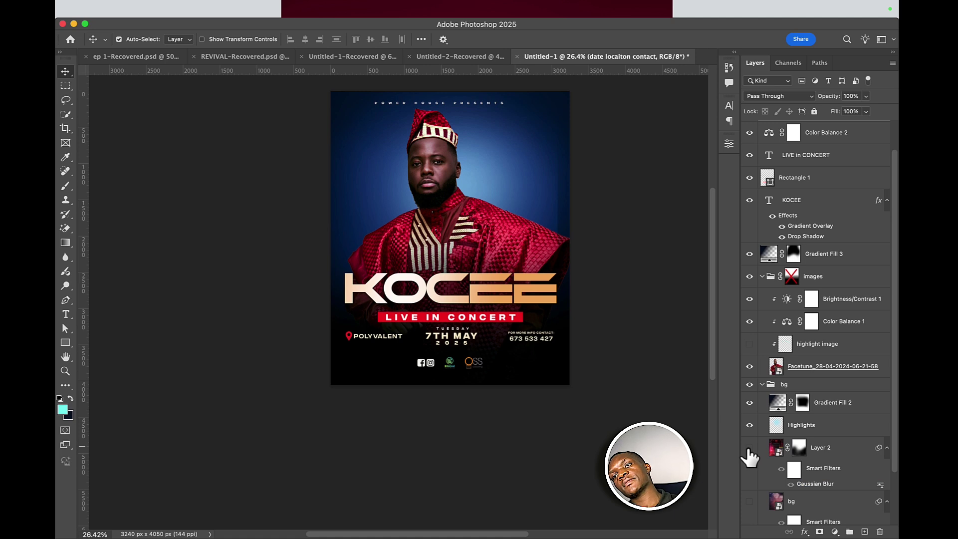
left_click(749, 449)
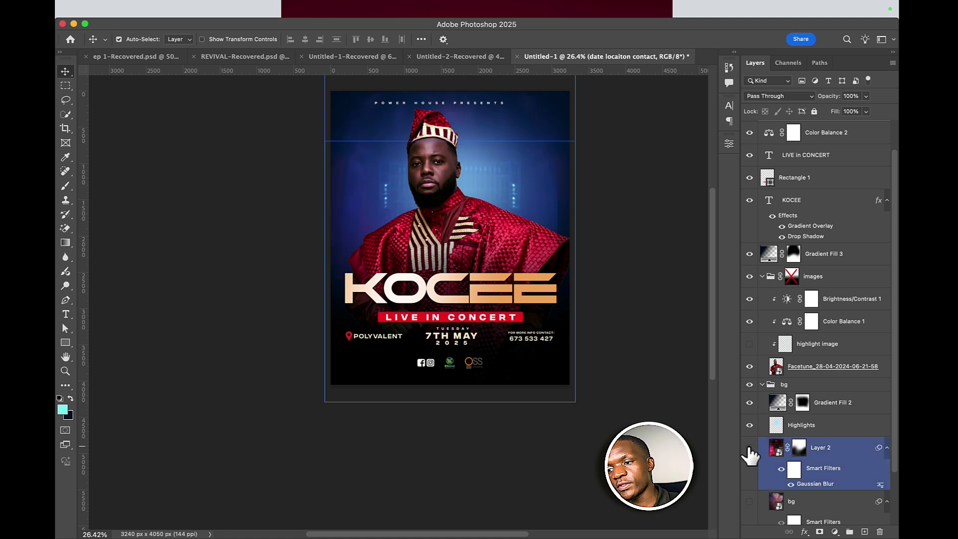
left_click(749, 448)
left_click(749, 501)
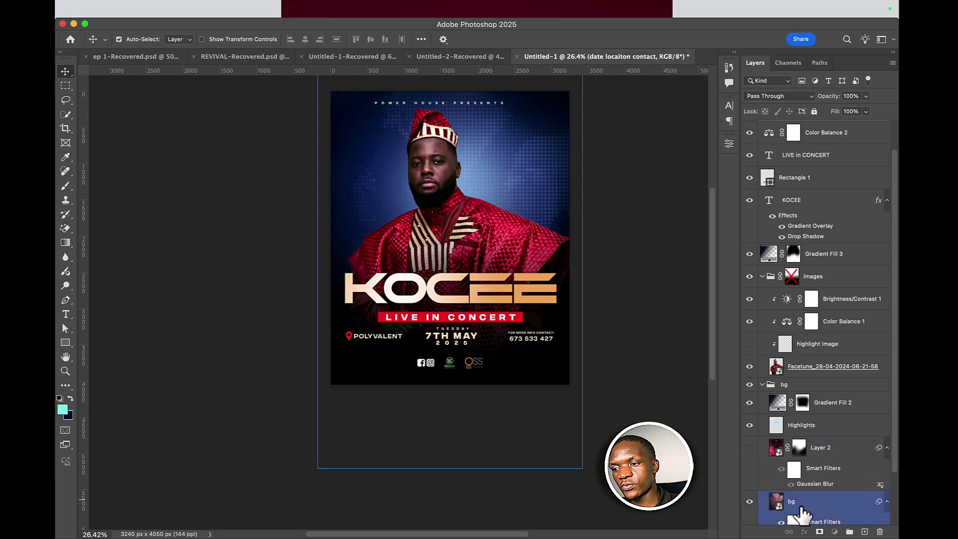
left_click_drag(865, 96, 818, 110)
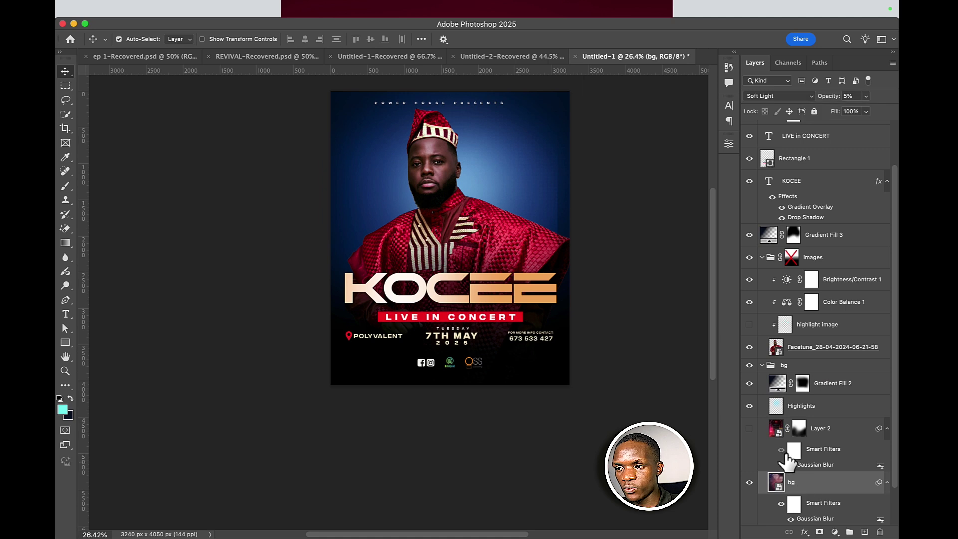
- Show Layer 2 again and lower its Color Dodge opacity to 17%
left_click(749, 428)
left_click(824, 439)
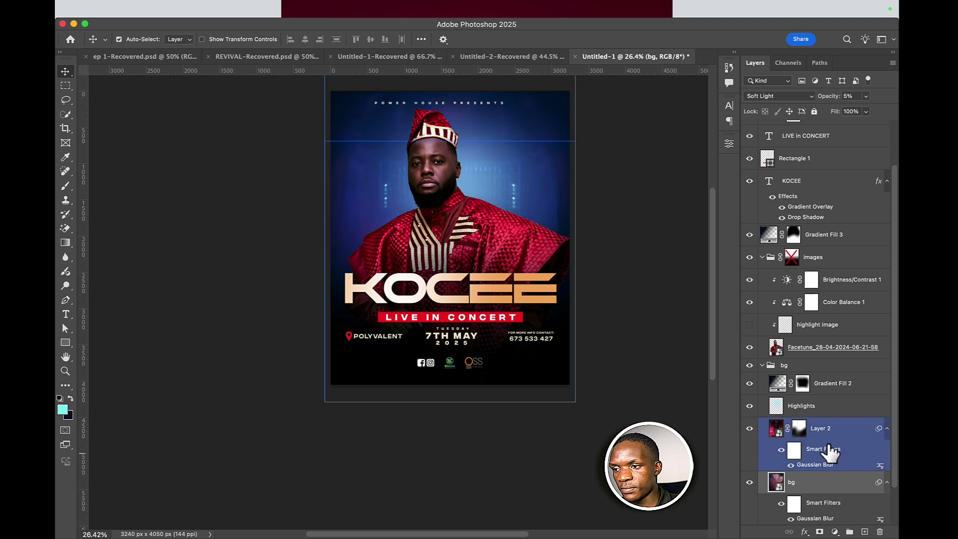
left_click_drag(866, 95, 841, 112)
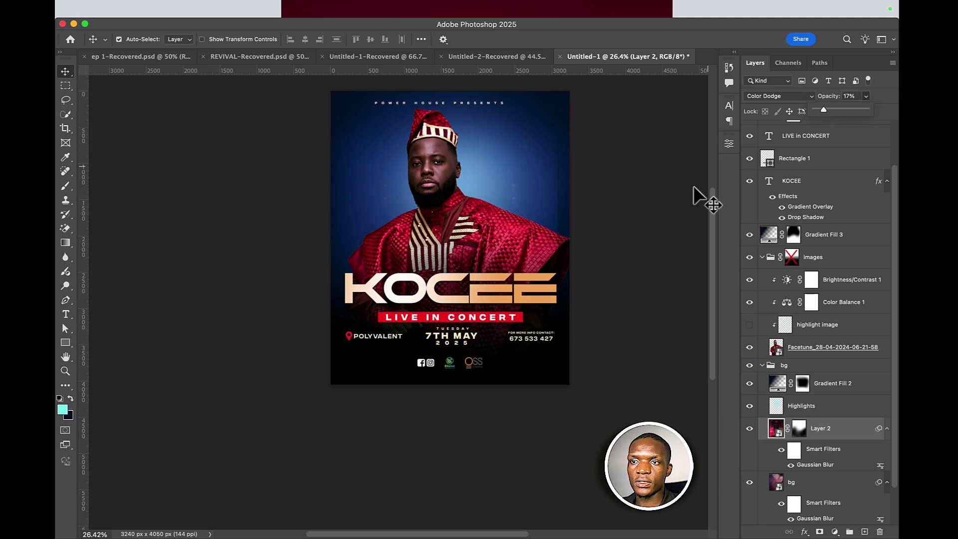
scroll(637, 269, "down", 2)
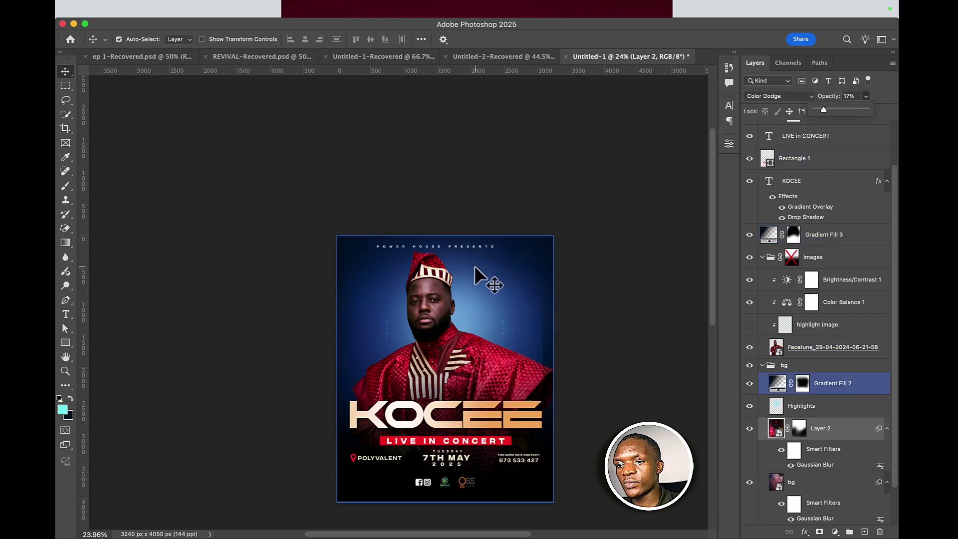
scroll(781, 145, "up", 3)
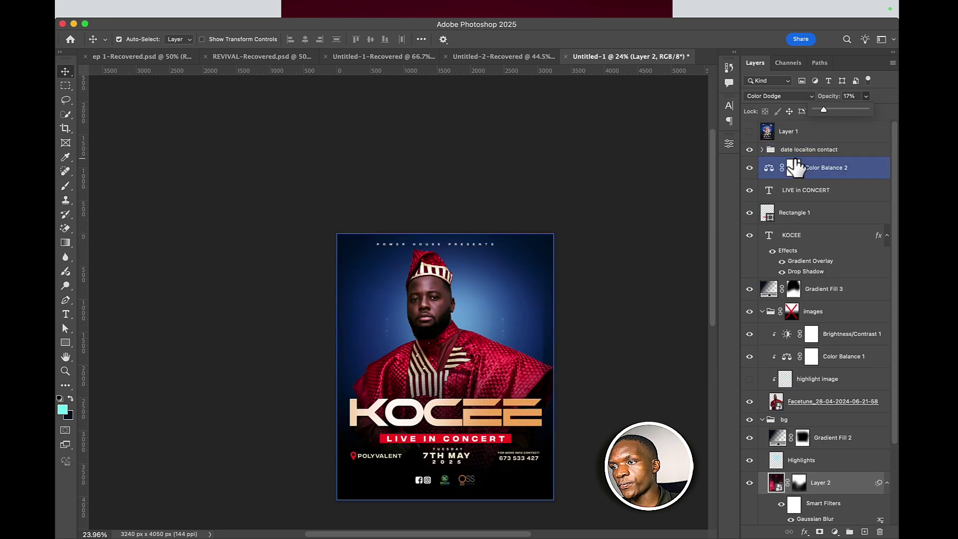
- Stamp all visible layers into a new Layer 3 and convert it to a smart object
left_click(808, 150)
key("super")
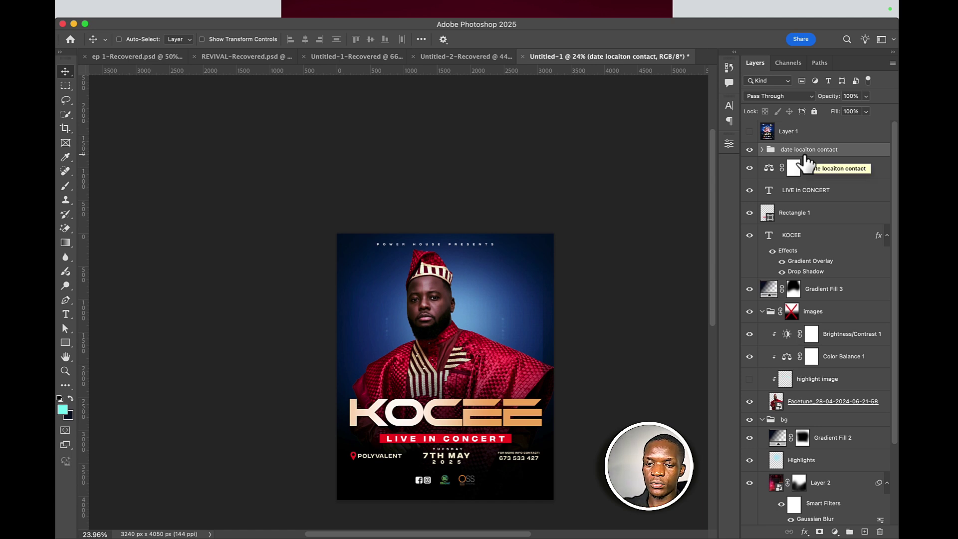
key("super+alt+shift+e")
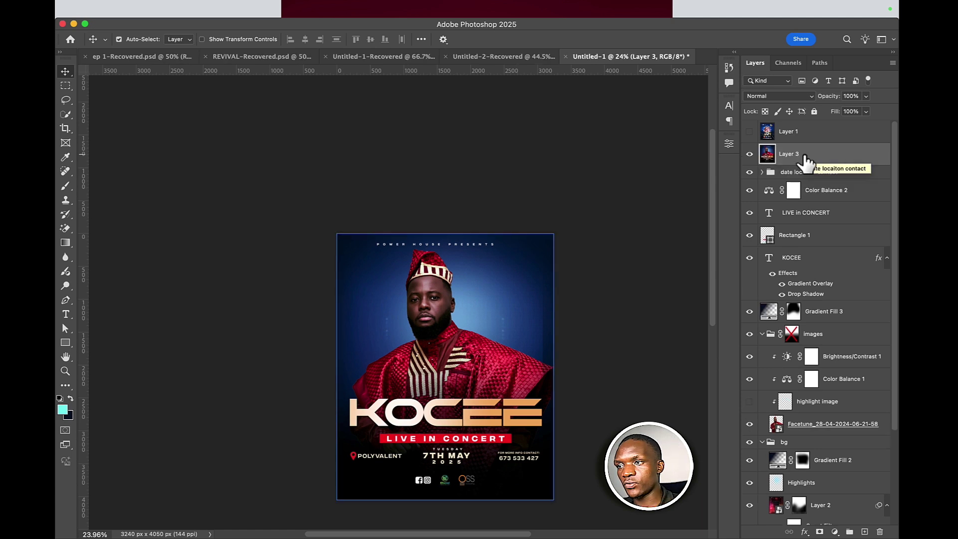
right_click(809, 157)
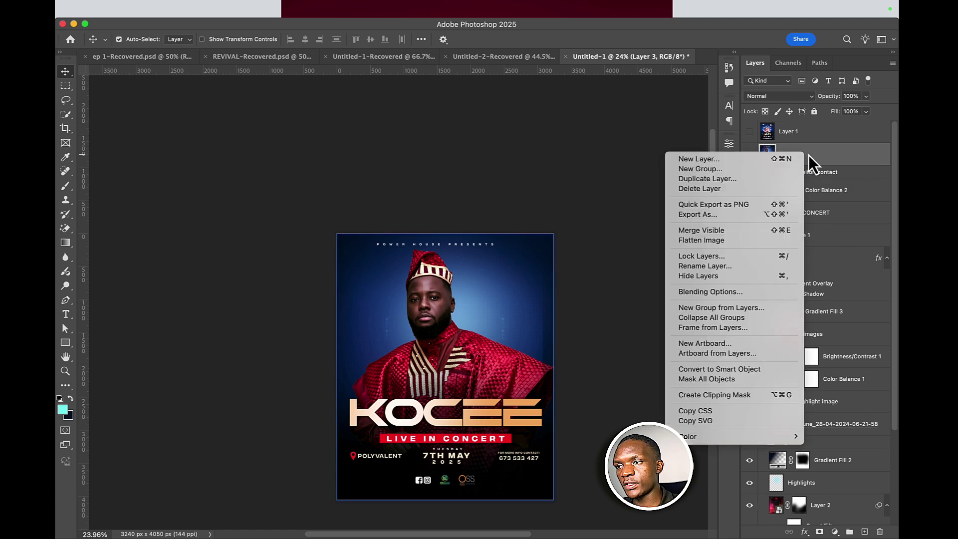
left_click(738, 368)
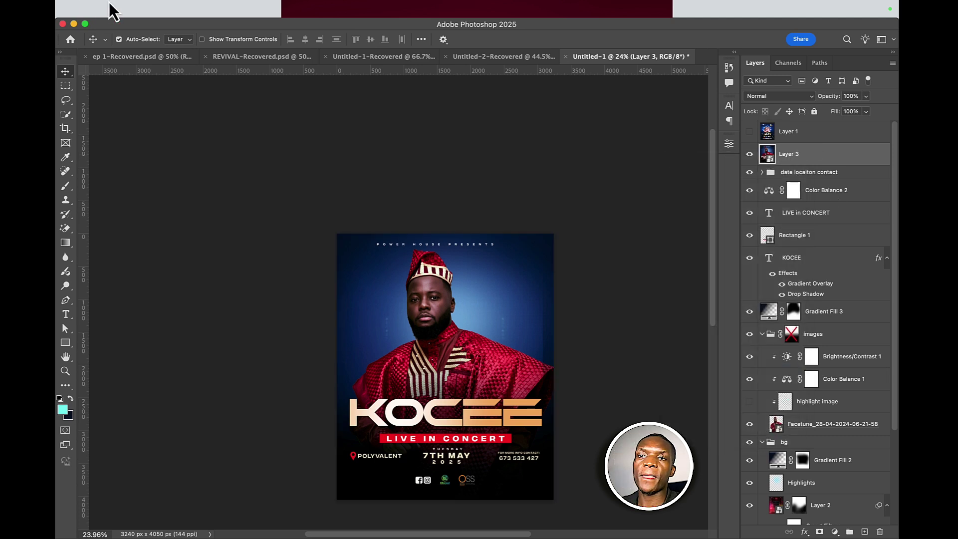
left_click(372, 11)
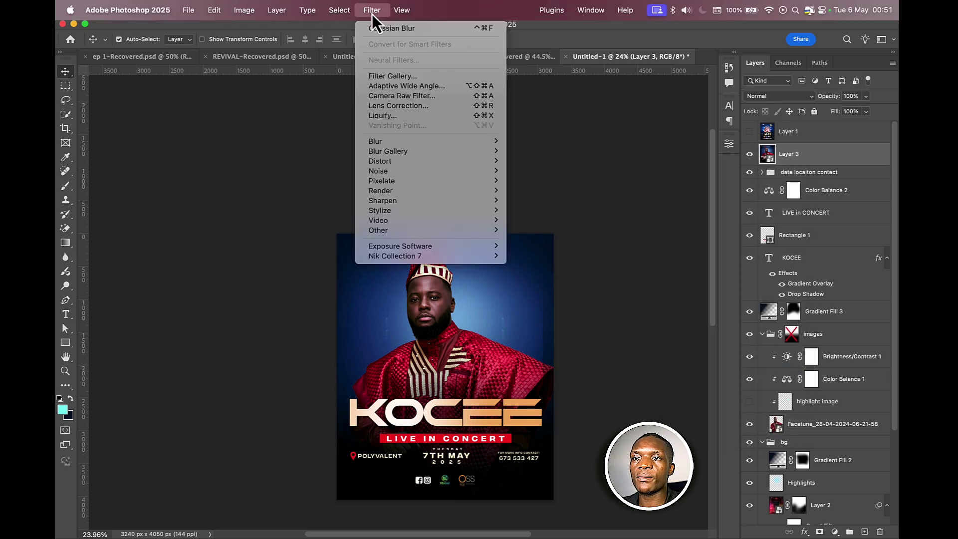
- Apply Camera Raw to Layer 3 with Clarity +18 and a -14 vignette
left_click(398, 101)
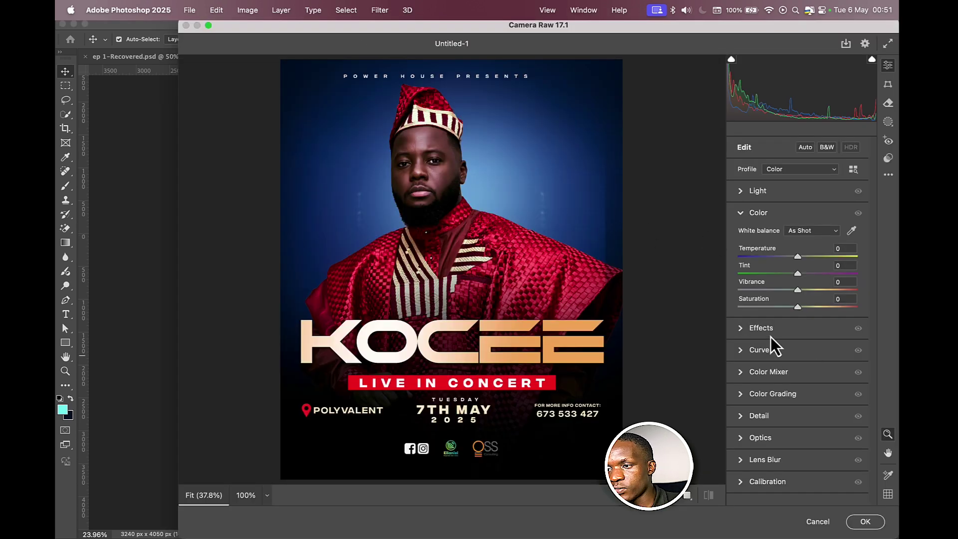
left_click(768, 329)
left_click_drag(802, 279, 810, 260)
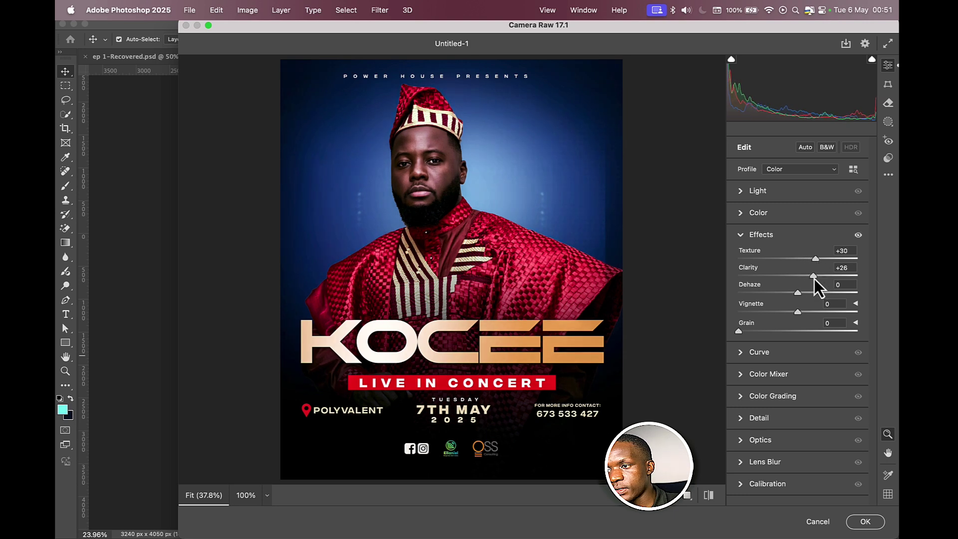
left_click_drag(797, 313, 798, 295)
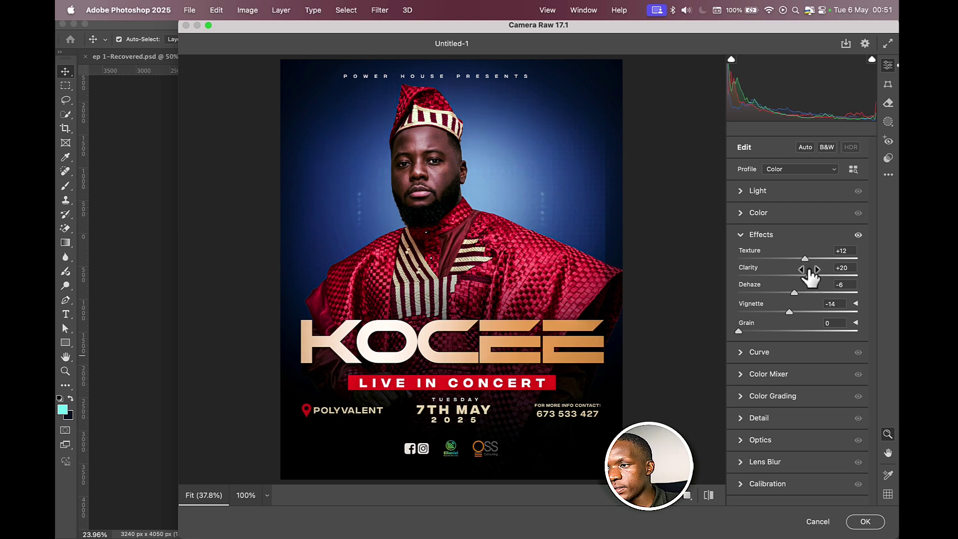
left_click_drag(807, 275, 805, 277)
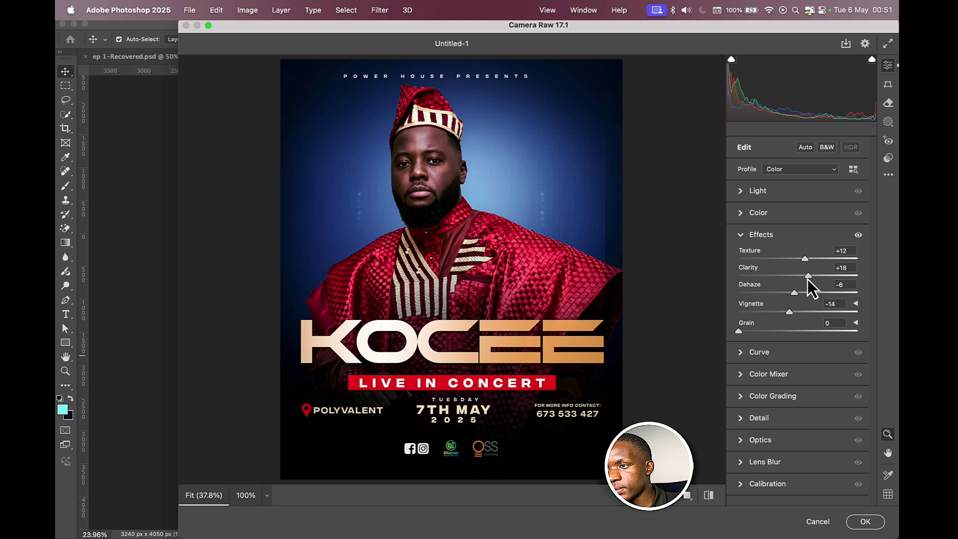
key("z")
mouse_move(573, 188)
left_mouse_down()
mouse_move(561, 217)
mouse_move(569, 205)
left_mouse_up()
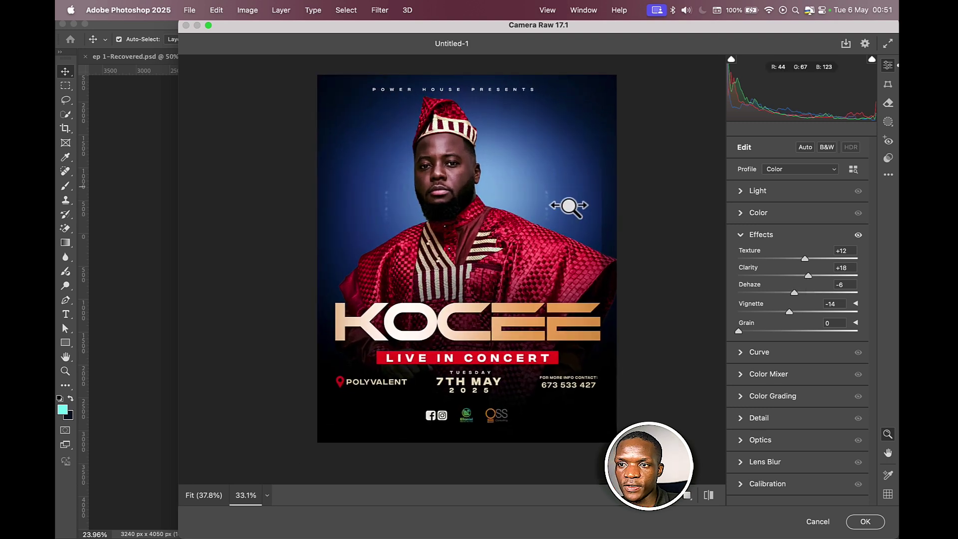
- Darken the blacks, lower the highlights, and add luminance and colour noise reduction
left_click(747, 192)
mouse_move(801, 300)
left_mouse_down()
mouse_move(790, 302)
mouse_move(806, 286)
mouse_move(793, 302)
left_mouse_up()
left_click_drag(797, 254, 803, 223)
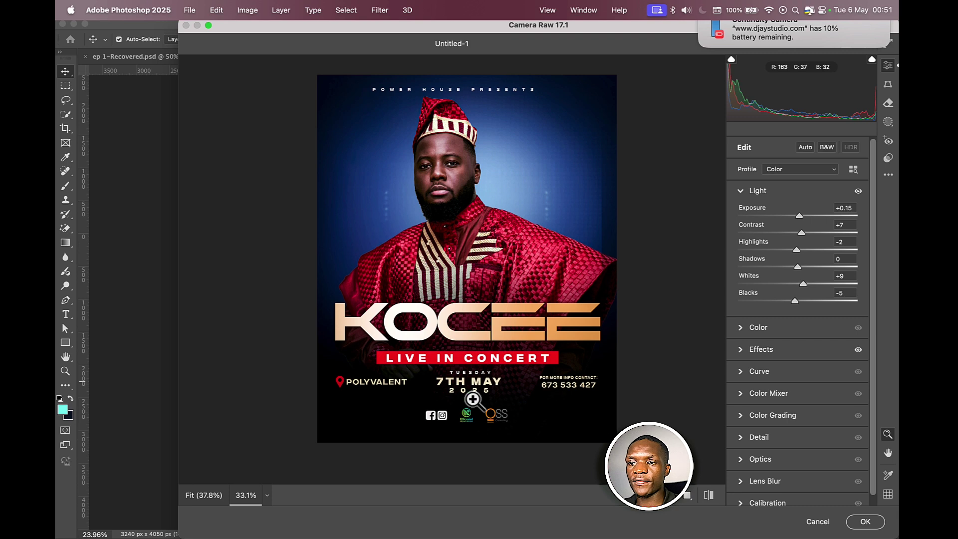
scroll(513, 284, "down", 3)
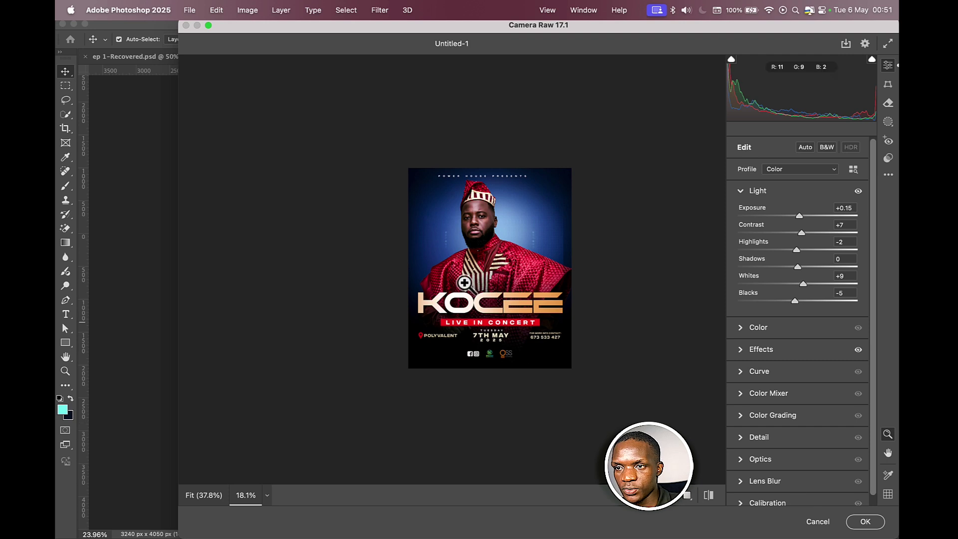
scroll(484, 272, "up", 4)
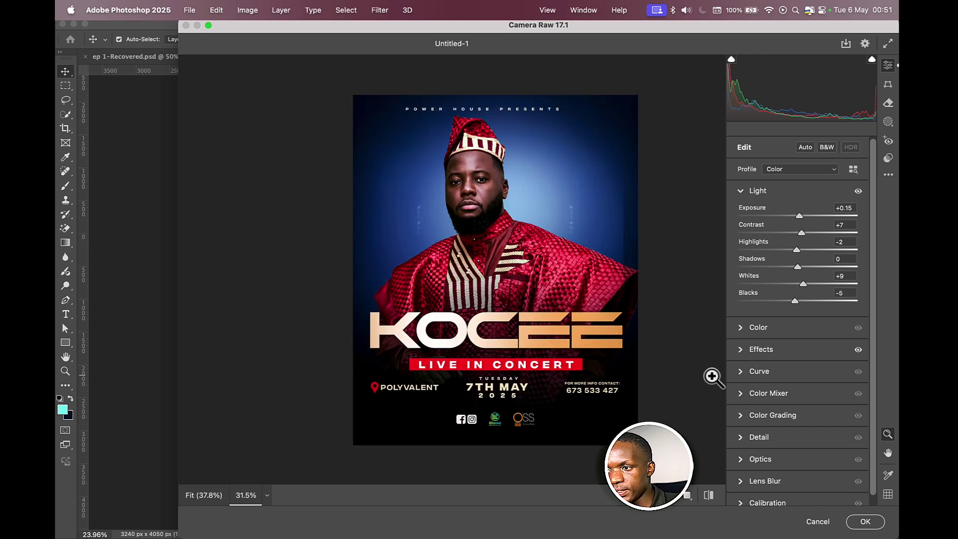
left_click(744, 436)
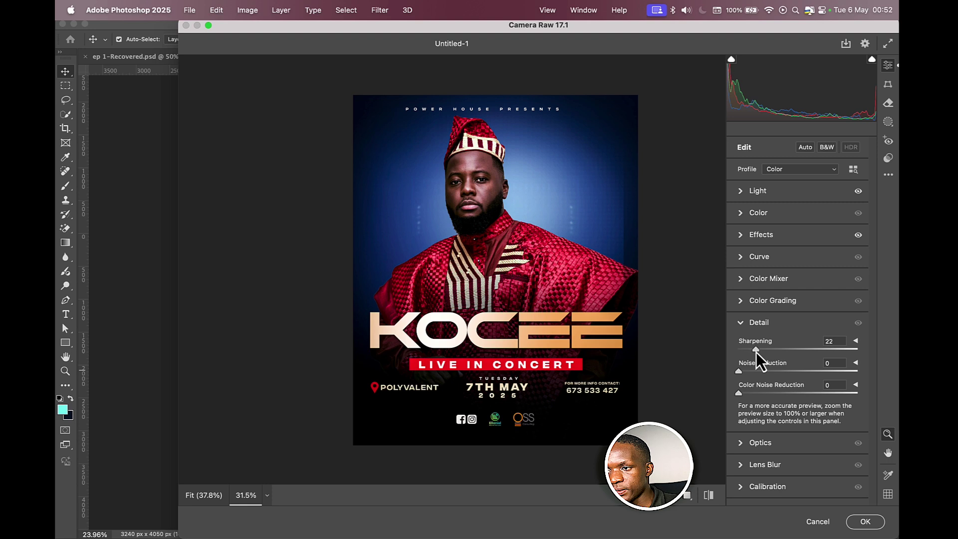
left_click_drag(739, 371, 746, 395)
mouse_move(579, 206)
left_mouse_down()
mouse_move(612, 206)
mouse_move(597, 209)
left_mouse_up()
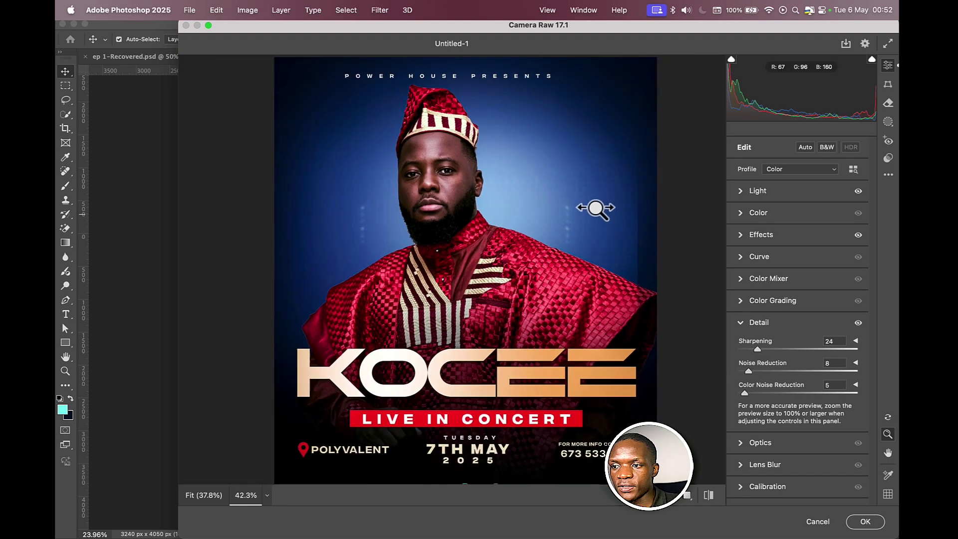
- Add film grain of 47 and apply the Camera Raw adjustments
left_click(765, 193)
left_click(768, 191)
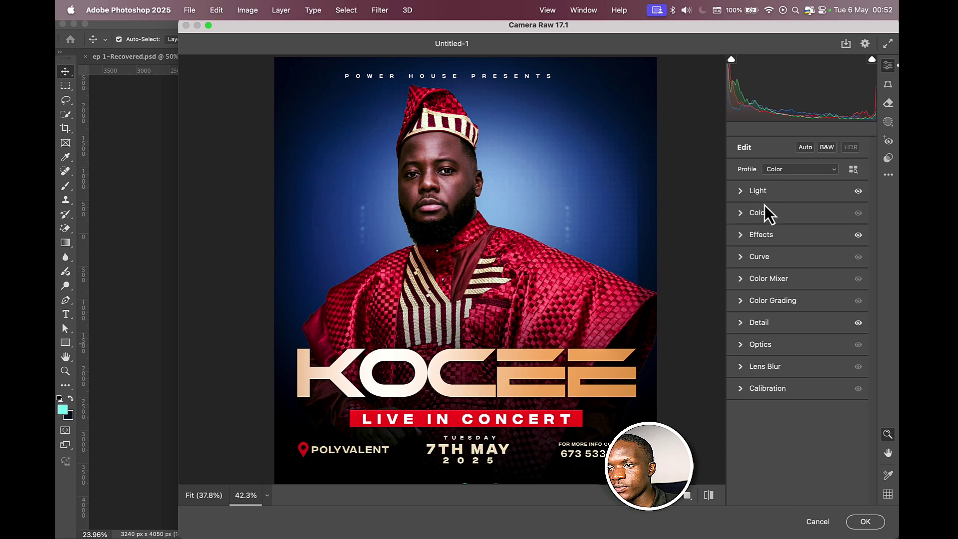
left_click(766, 234)
left_click_drag(739, 332, 797, 340)
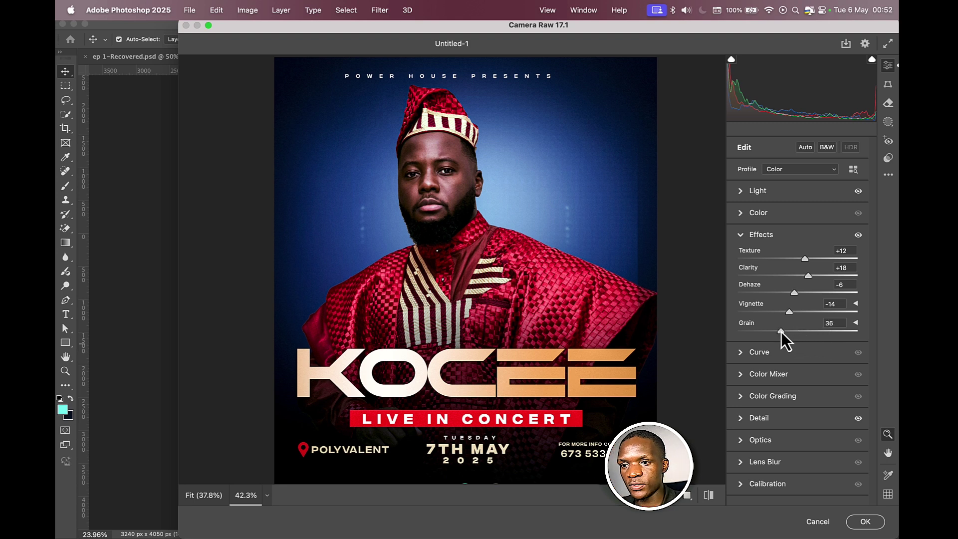
mouse_move(779, 334)
left_mouse_down()
mouse_move(748, 334)
mouse_move(794, 337)
left_mouse_up()
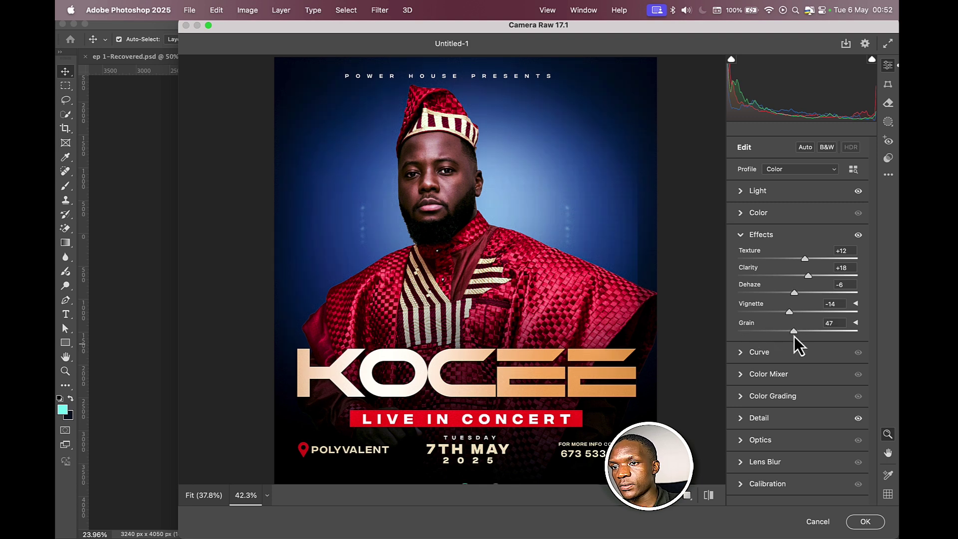
left_click(865, 521)
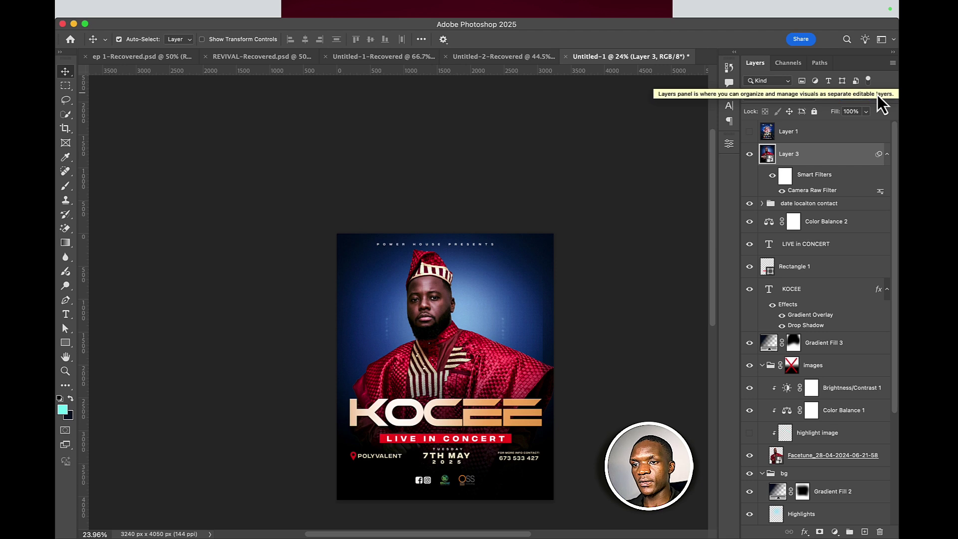
- Compare graded Layer 3 before and after, then start a new 3240 x 4050 px document
left_click(749, 154)
left_click(749, 154)
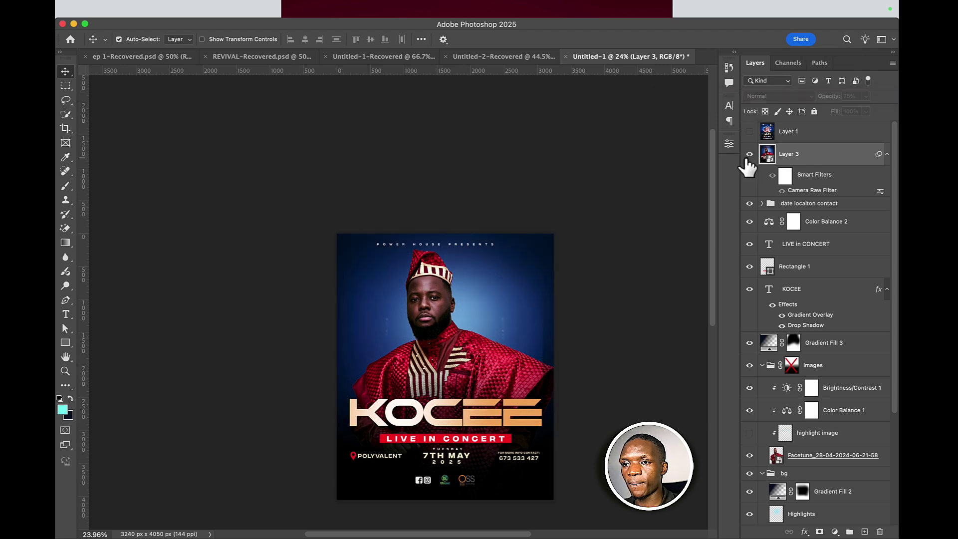
scroll(505, 301, "down", 1)
scroll(504, 307, "down", 2)
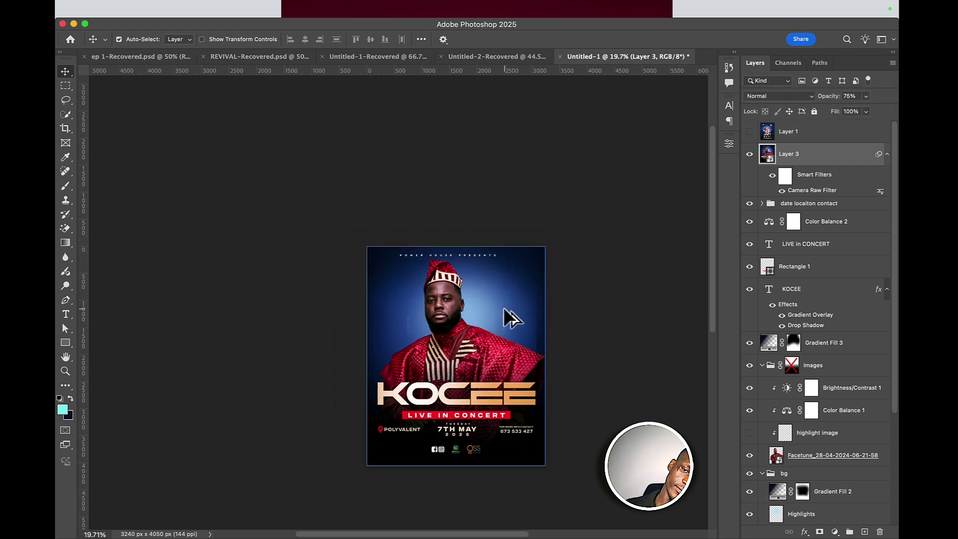
scroll(504, 307, "up", 3)
scroll(504, 307, "down", 1)
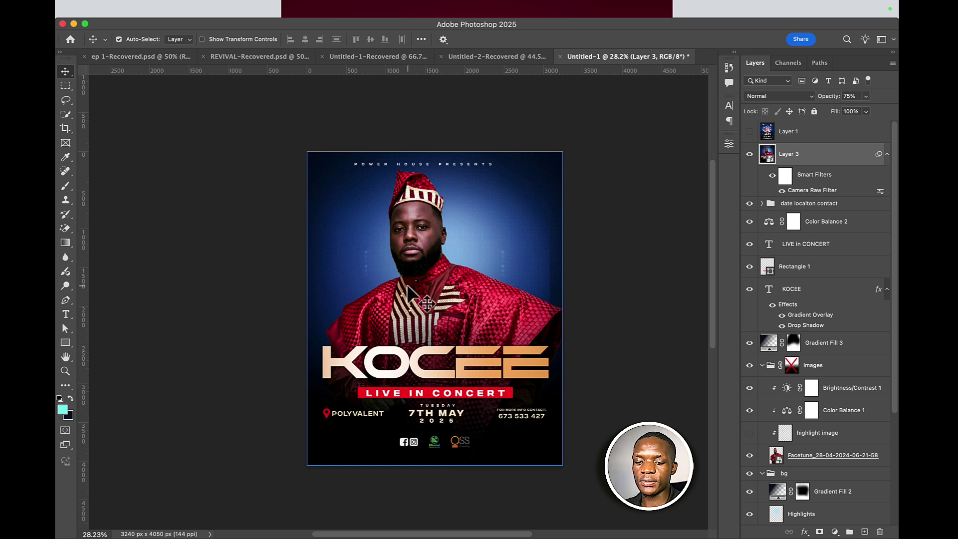
key("super+n")
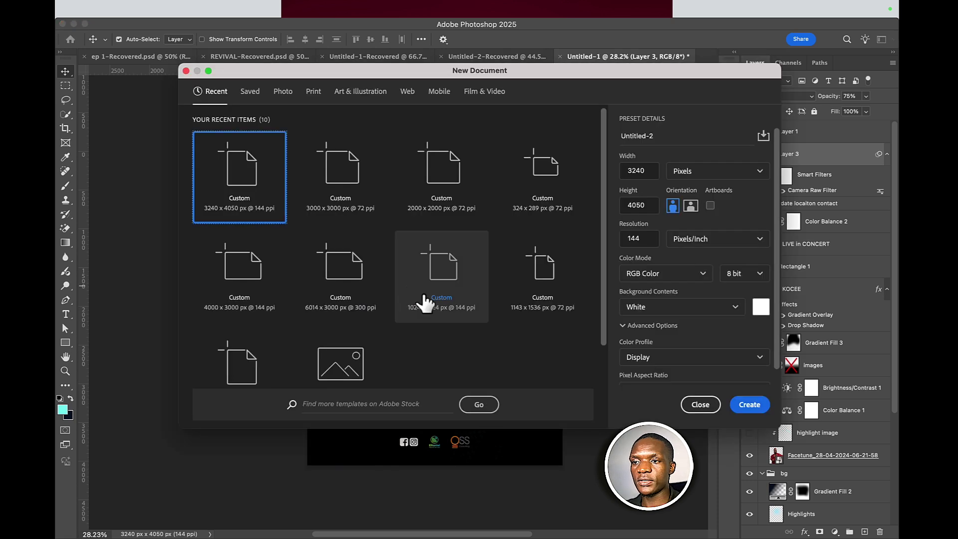
- Create the blank 3240 x 4050 px Untitled-2 document and switch to Chrome
double_click(256, 189)
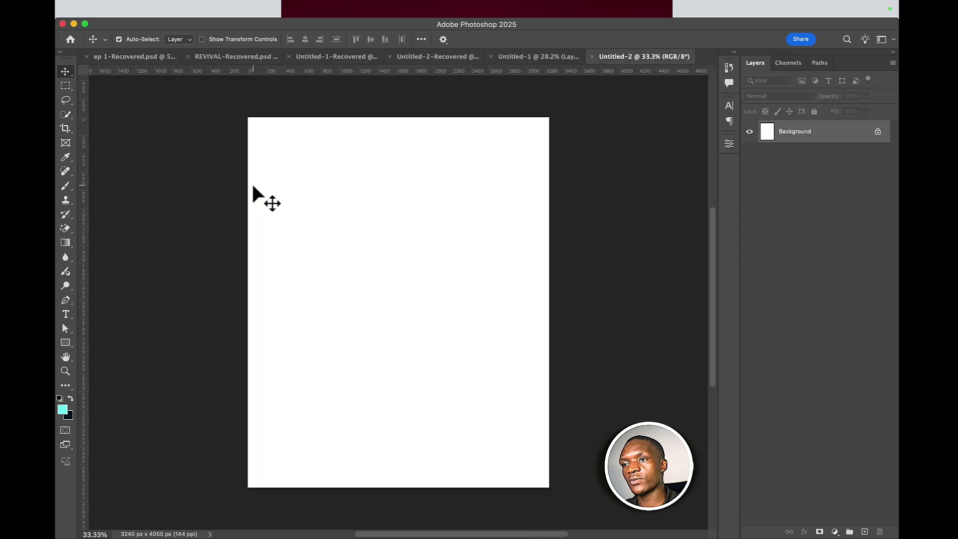
mouse_move(559, 535)
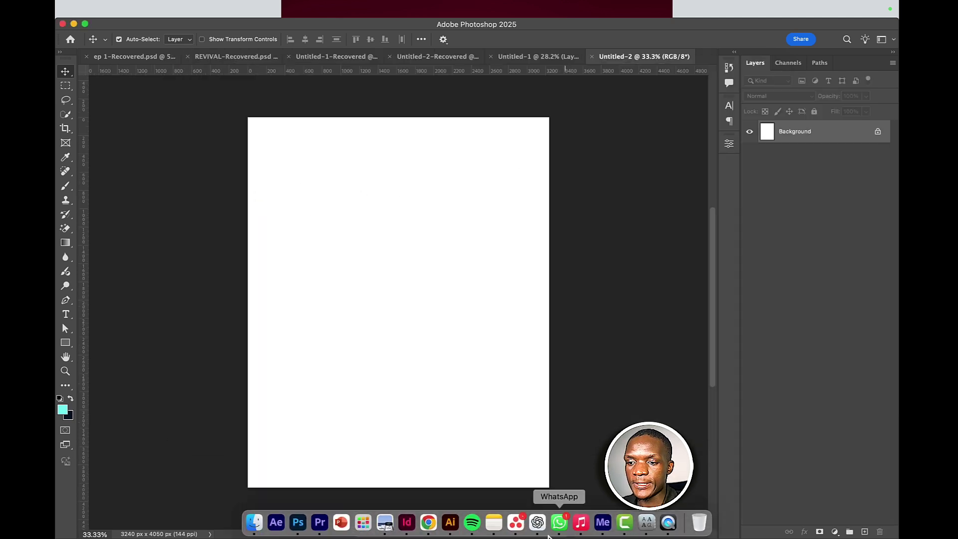
left_click(436, 523)
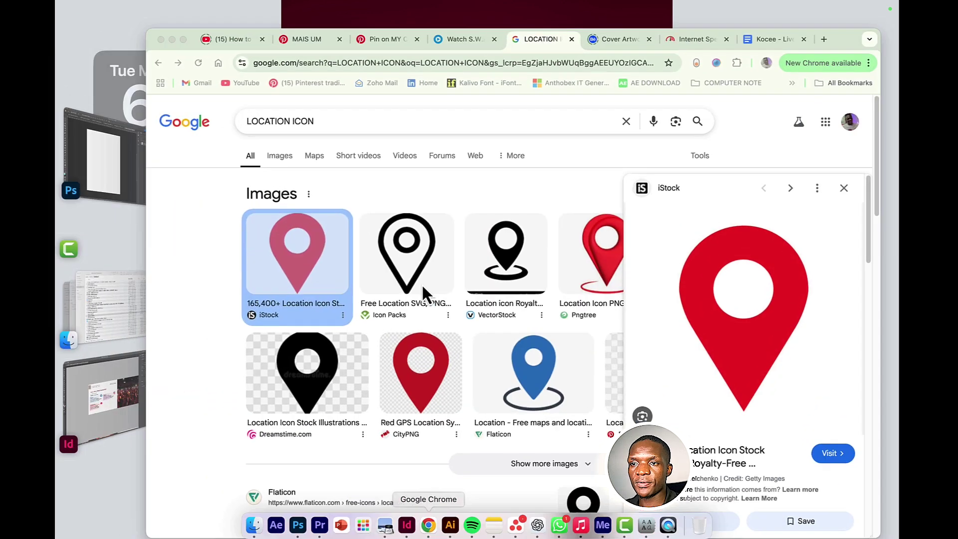
- Browse the related church flyer pins down to the Background images pin
left_click(385, 39)
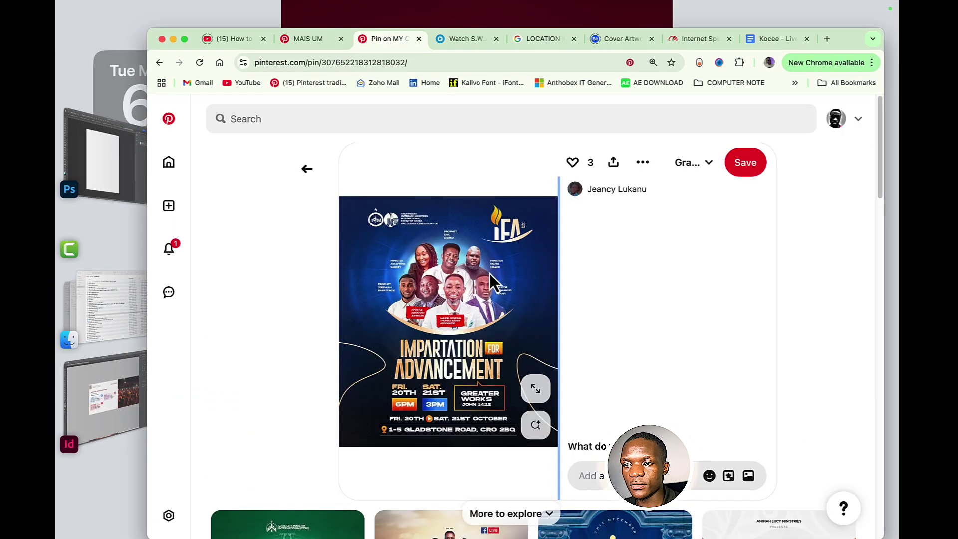
scroll(478, 279, "down", 5)
scroll(478, 288, "down", 5)
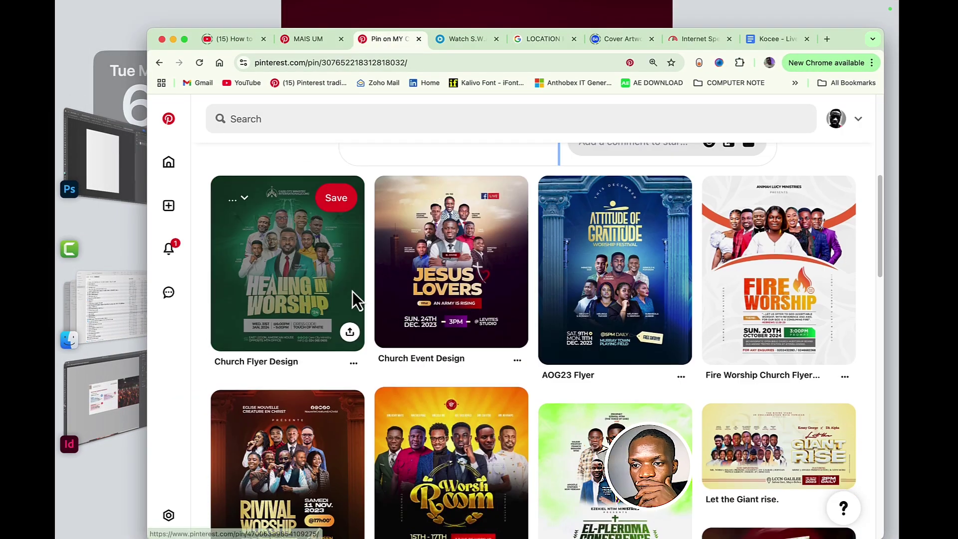
scroll(366, 274, "down", 3)
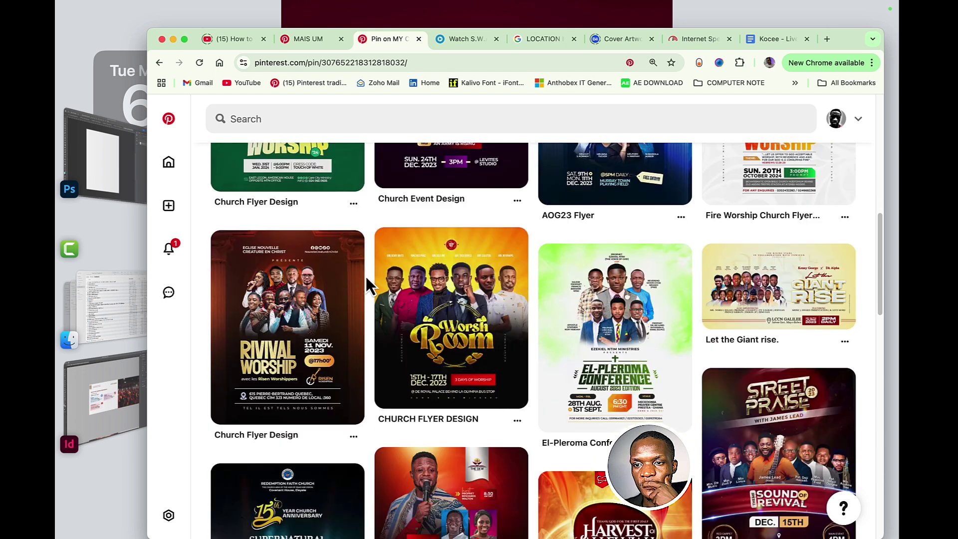
scroll(380, 236, "down", 8)
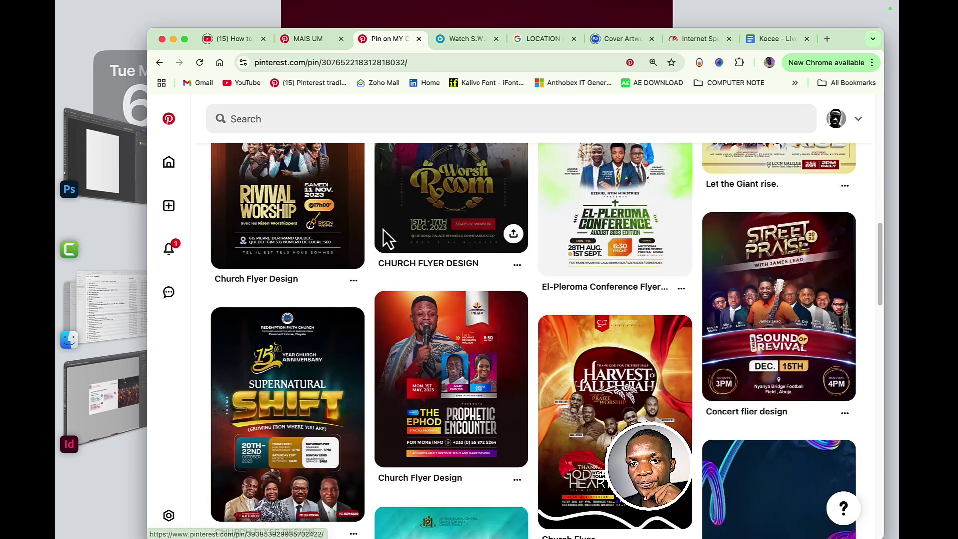
scroll(384, 237, "up", 2)
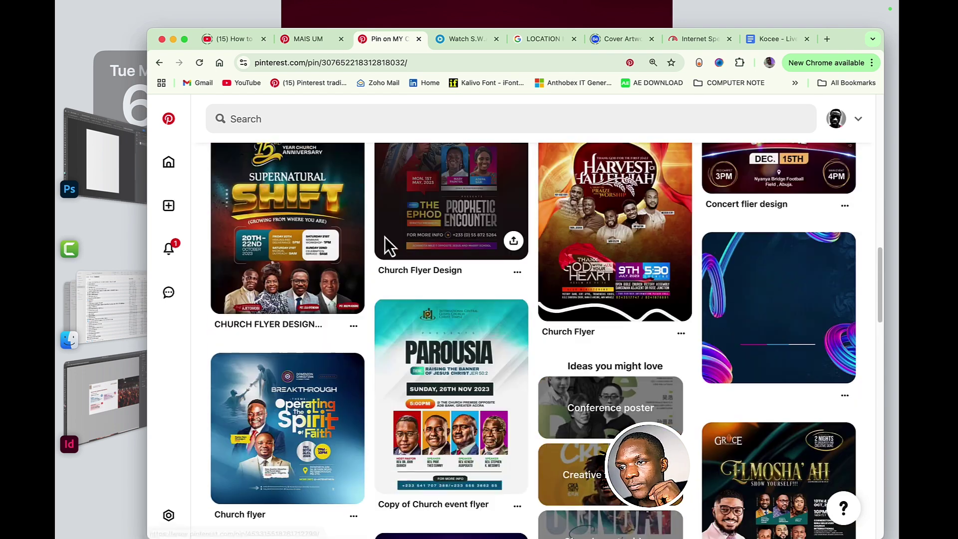
scroll(276, 342, "down", 5)
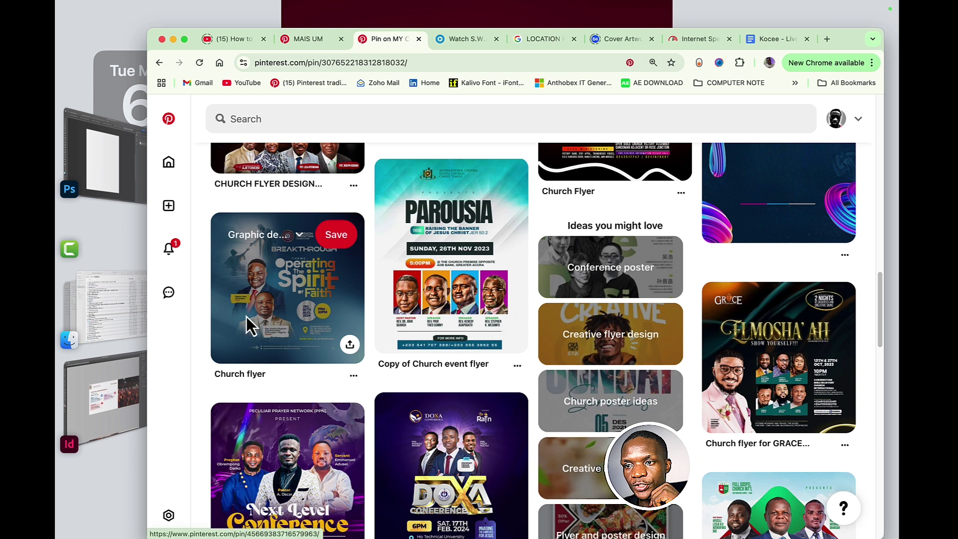
scroll(399, 252, "down", 1)
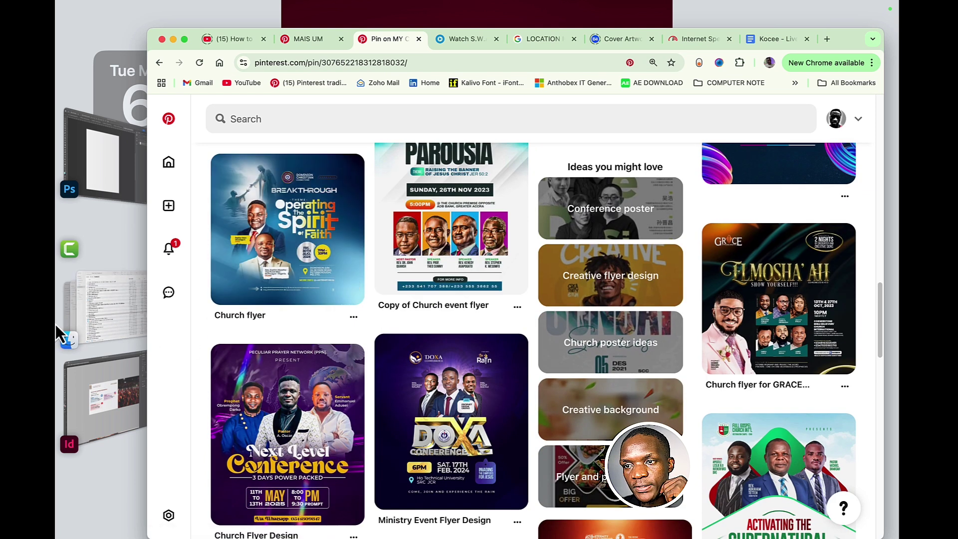
scroll(470, 222, "up", 1)
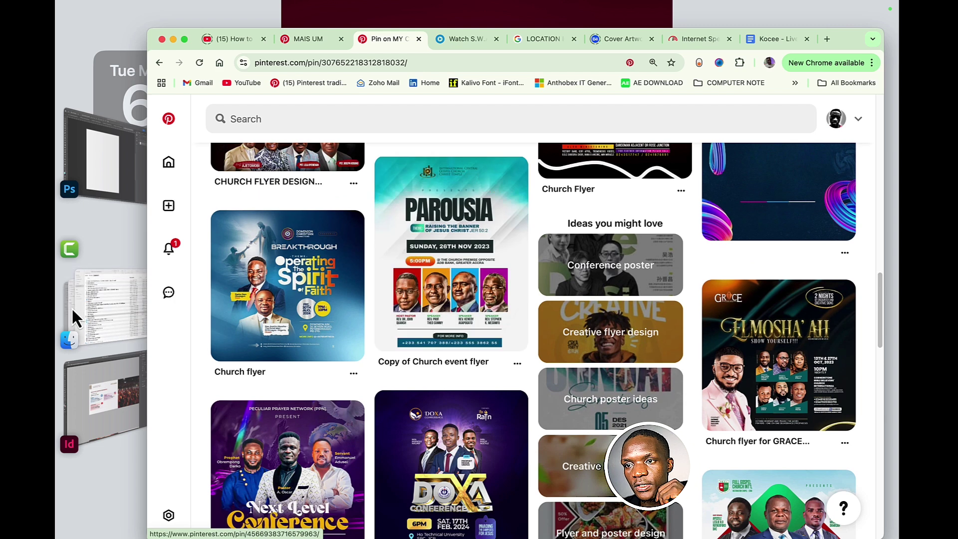
scroll(265, 317, "down", 5)
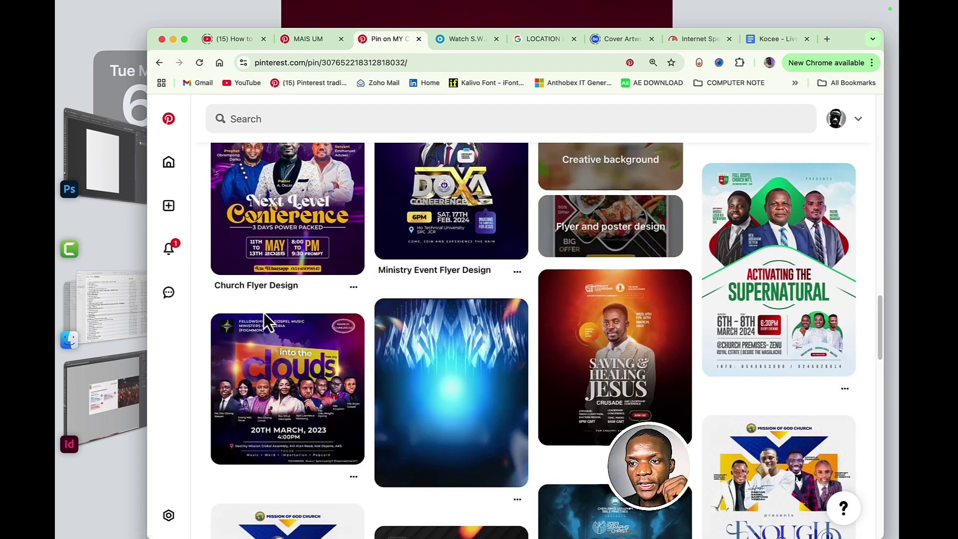
scroll(270, 315, "down", 6)
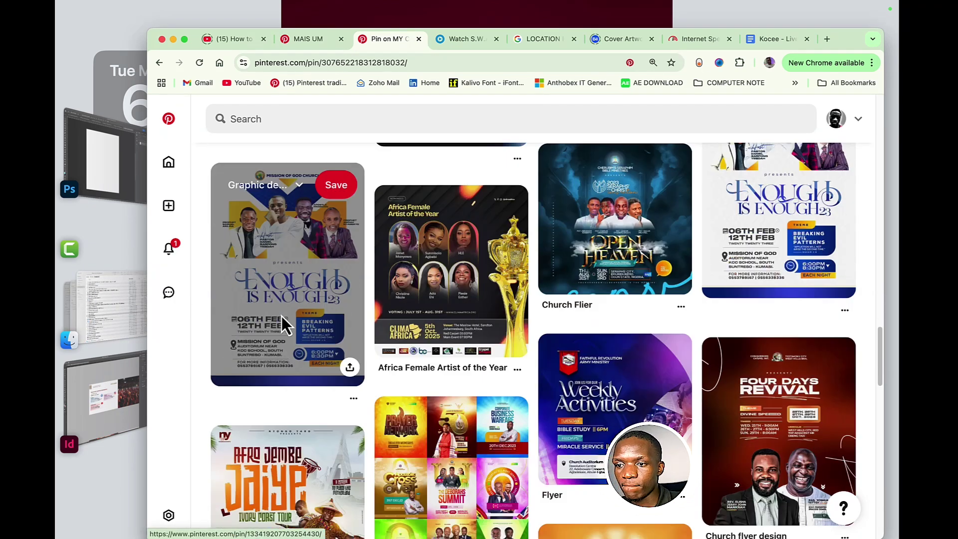
scroll(282, 316, "down", 9)
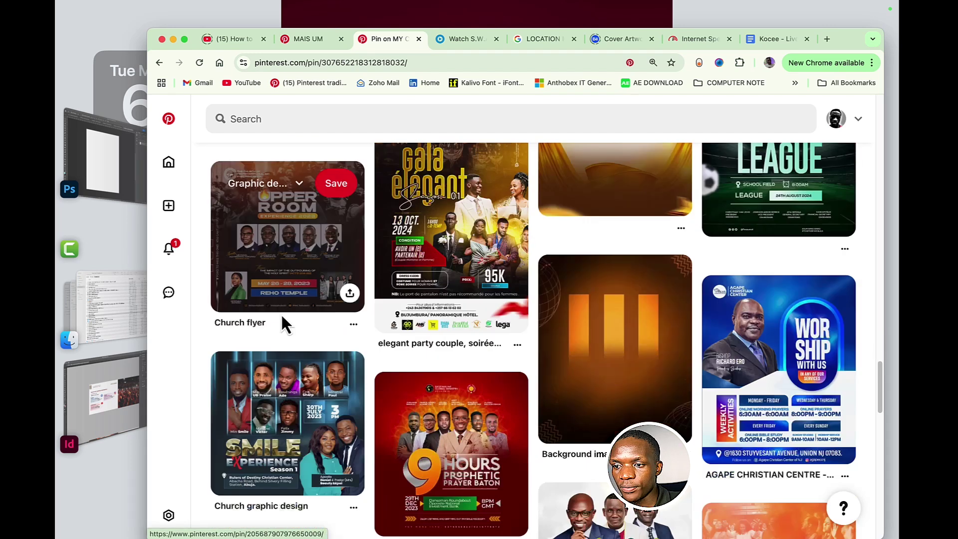
scroll(283, 324, "down", 4)
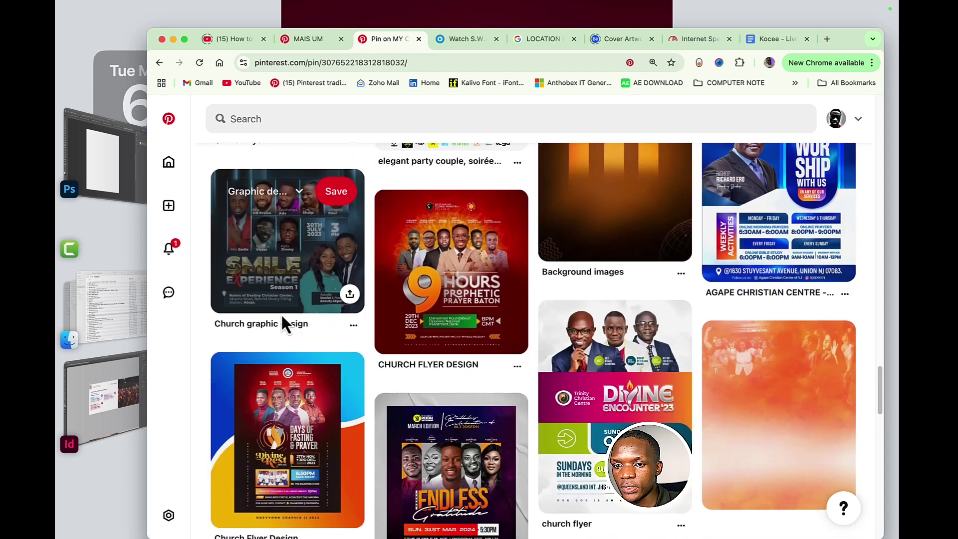
scroll(280, 313, "up", 2)
scroll(591, 284, "down", 1)
scroll(591, 283, "up", 2)
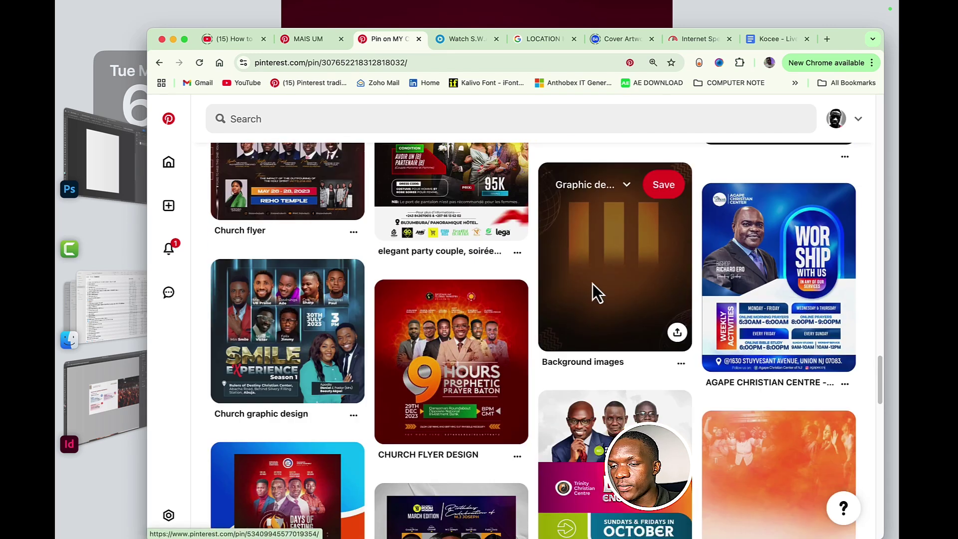
scroll(592, 283, "down", 2)
scroll(597, 279, "up", 2)
right_click(606, 268)
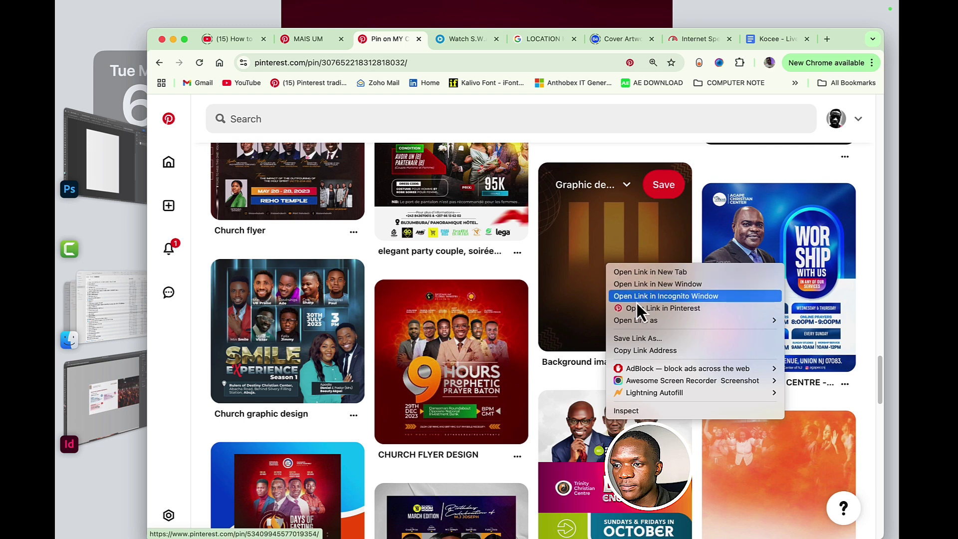
left_click(542, 289)
scroll(576, 266, "down", 2)
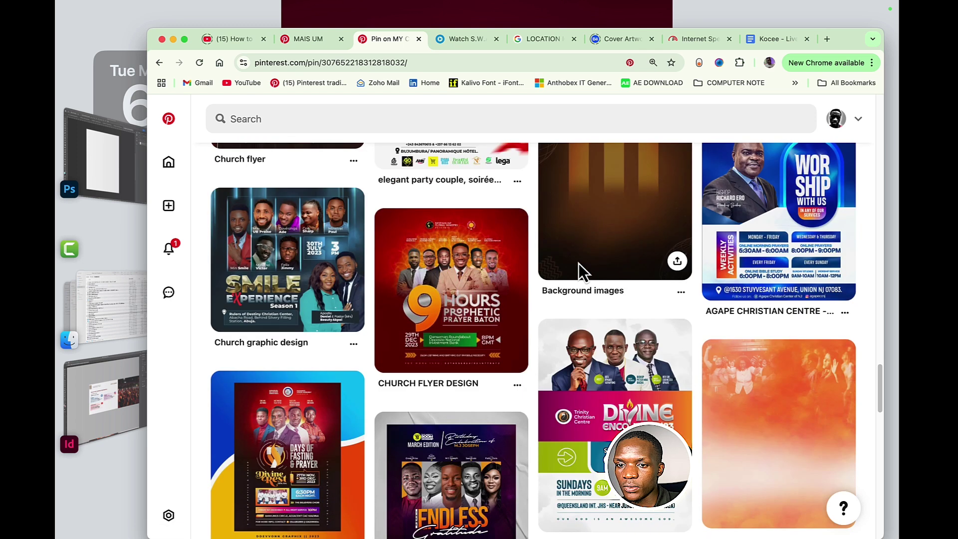
- Open the Background images pin and browse its related backgrounds
left_click(617, 225)
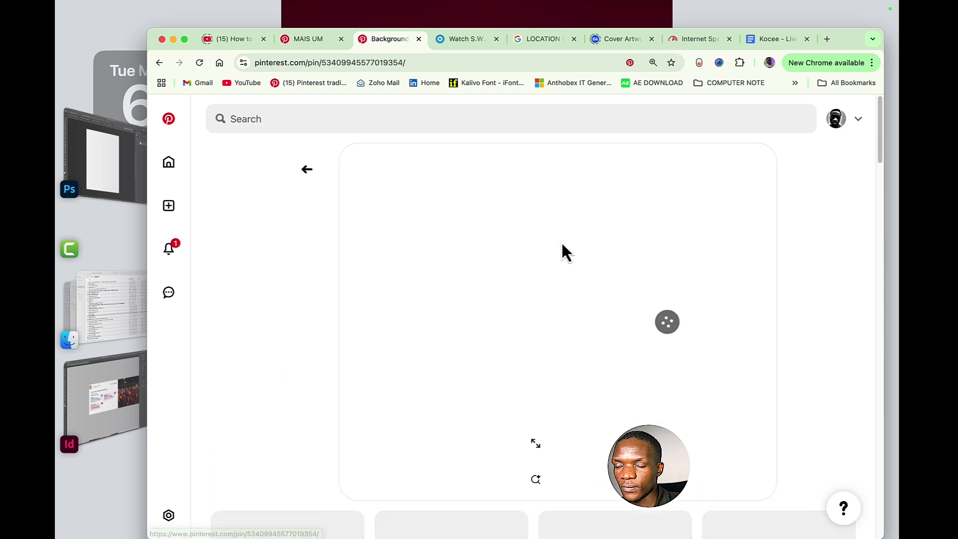
scroll(539, 252, "down", 4)
scroll(524, 199, "down", 4)
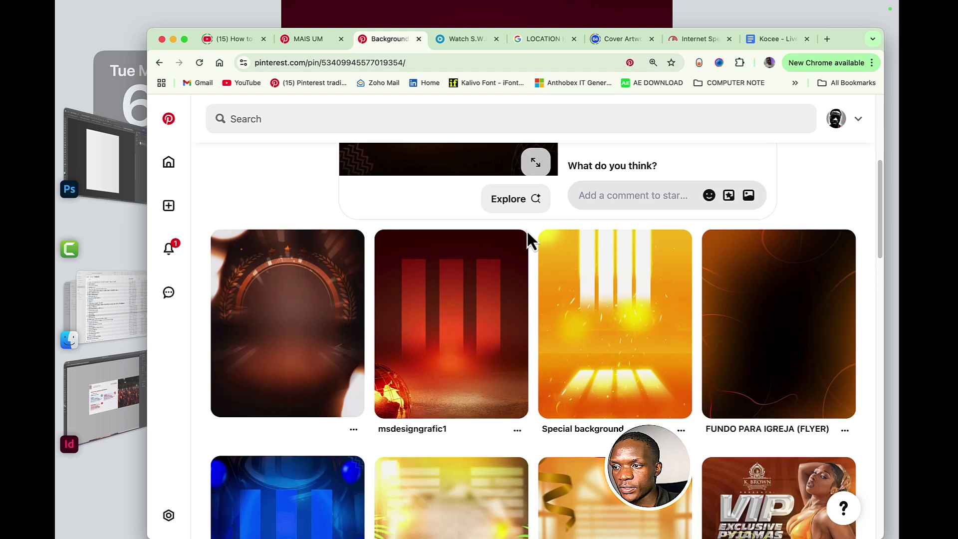
scroll(536, 231, "down", 3)
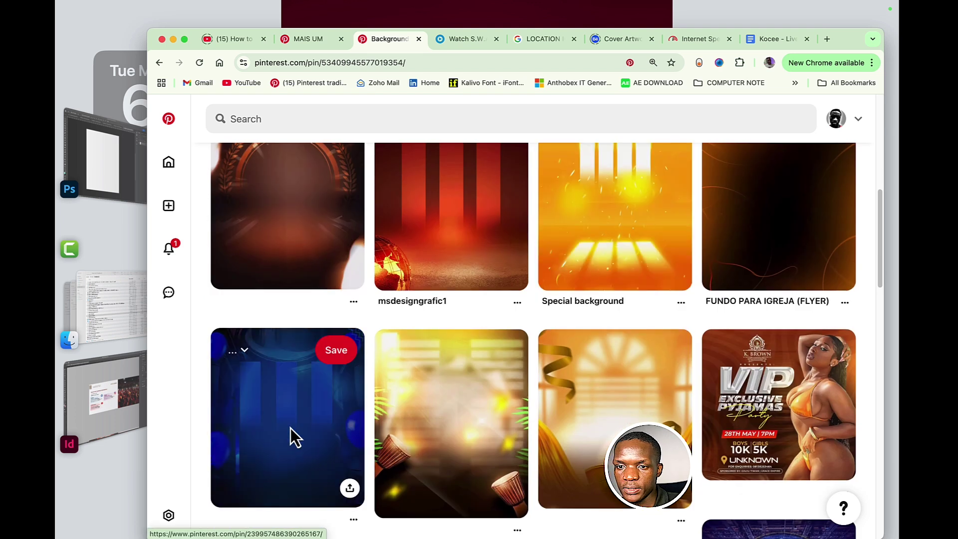
scroll(522, 273, "up", 4)
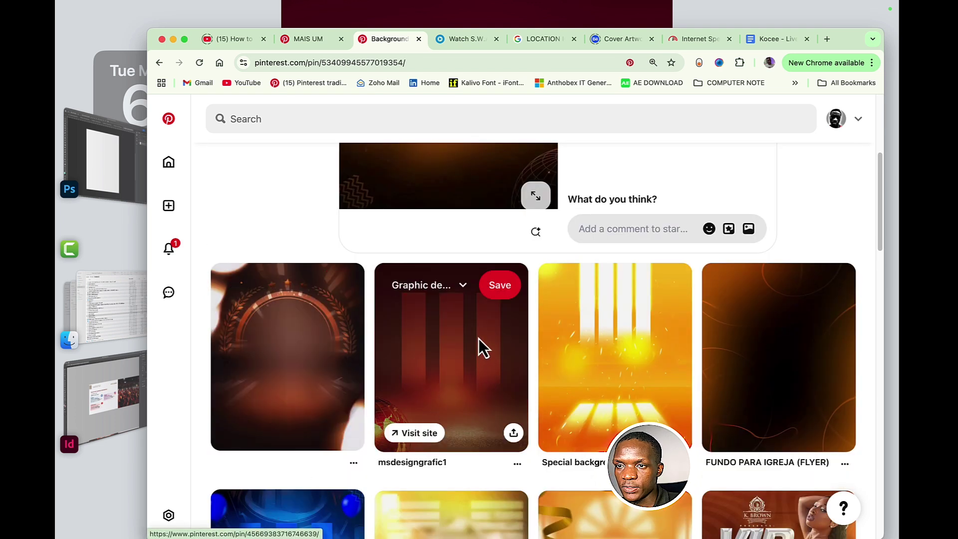
scroll(478, 339, "up", 5)
scroll(470, 349, "down", 3)
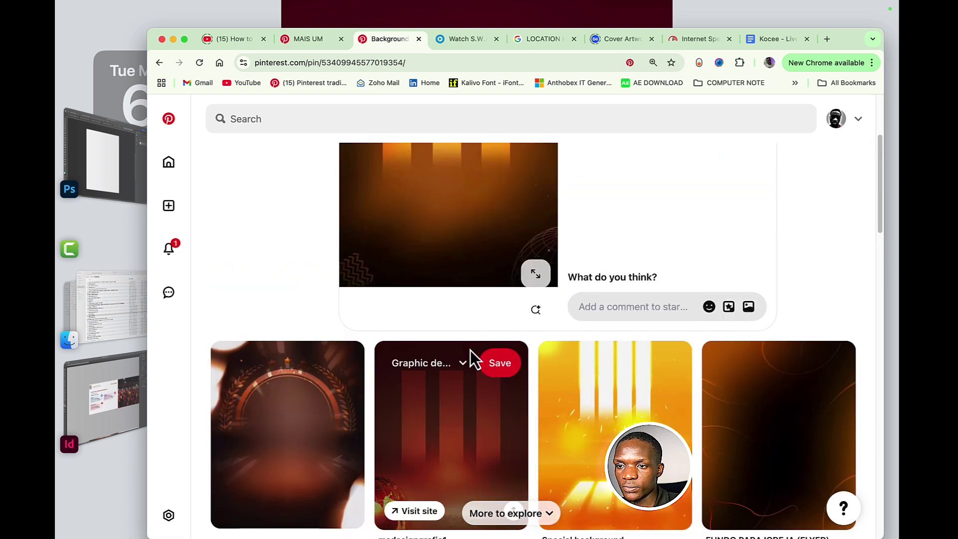
- Copy the red glowing pillars background image and return to Photoshop
left_click(399, 423)
right_click(504, 247)
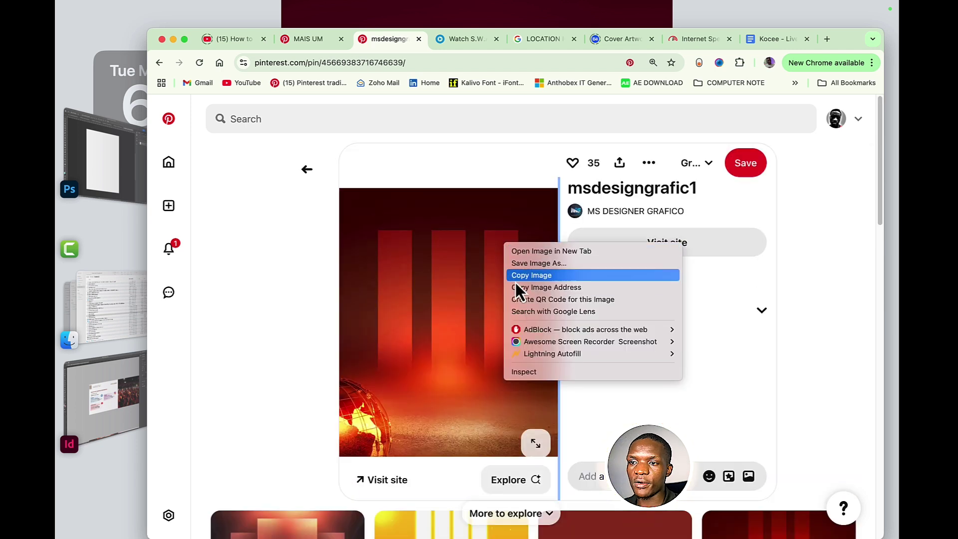
left_click(528, 277)
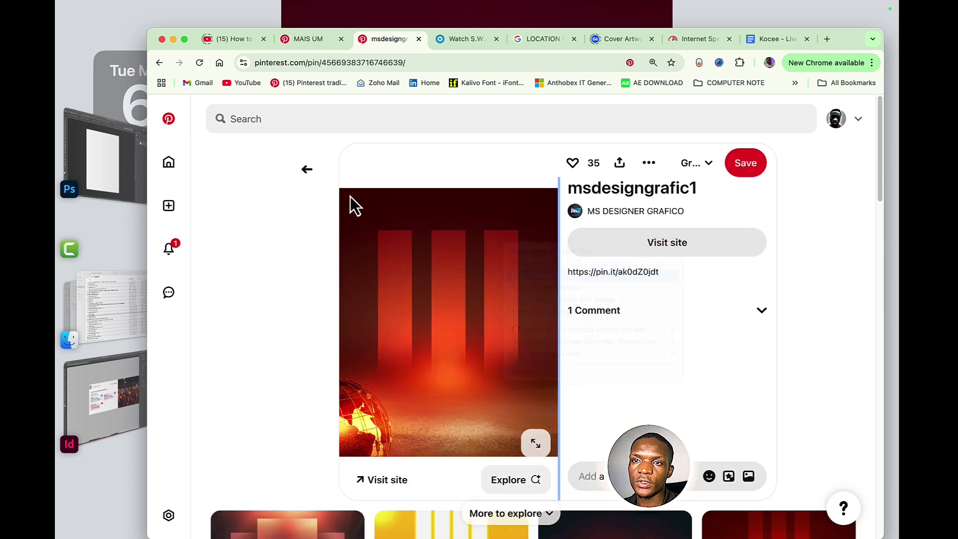
left_click(133, 169)
- Paste the red pillars image as Layer 1, scale it to fill the canvas, then return to the pin
key("super+v")
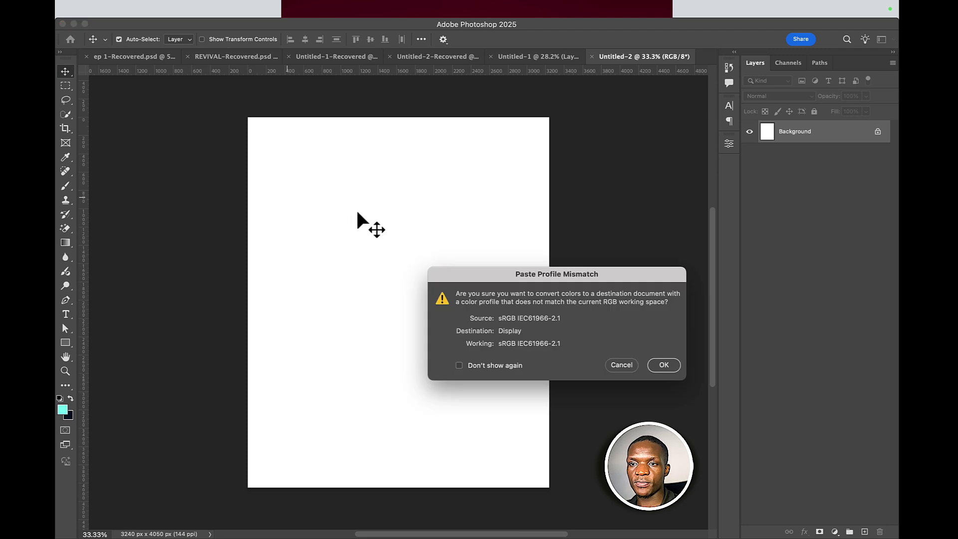
left_click(664, 366)
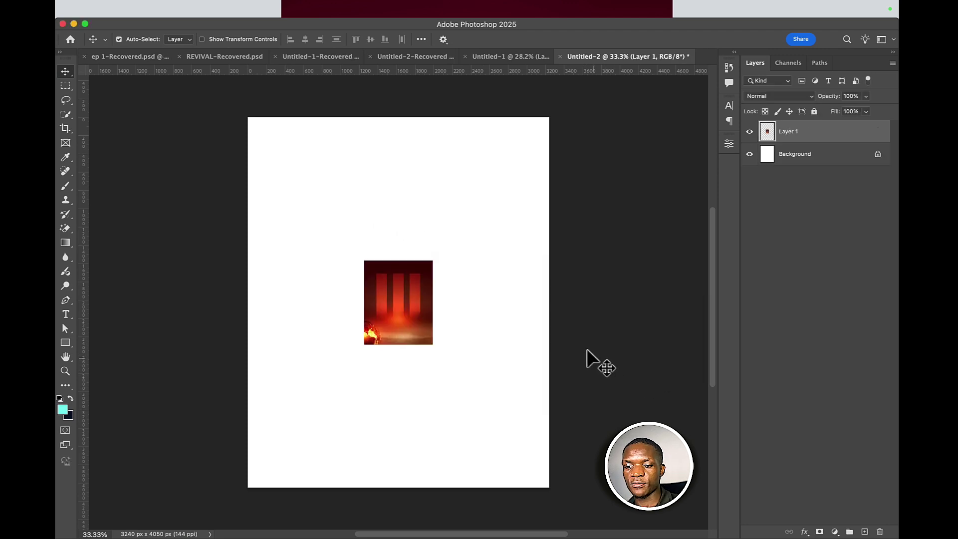
key("super+t")
left_click_drag(432, 300, 551, 295)
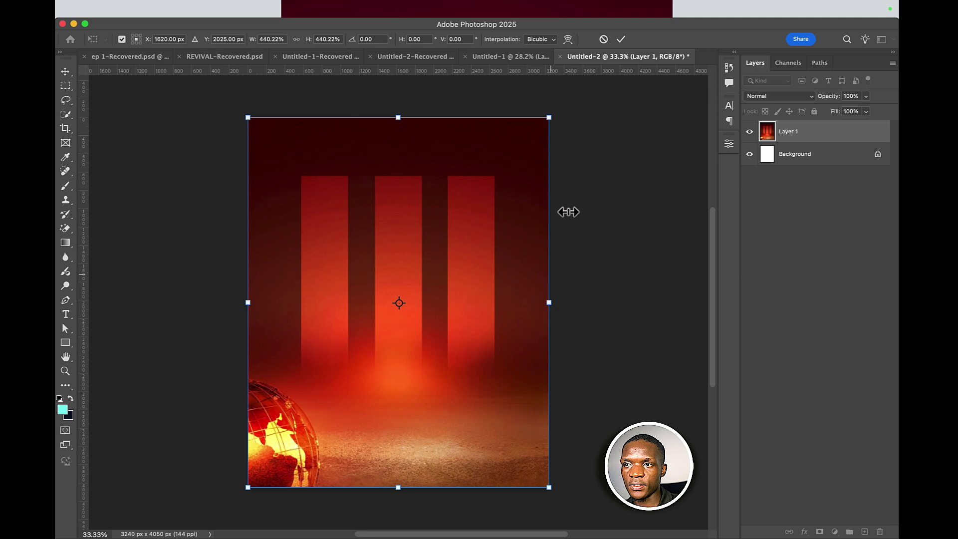
left_click(621, 40)
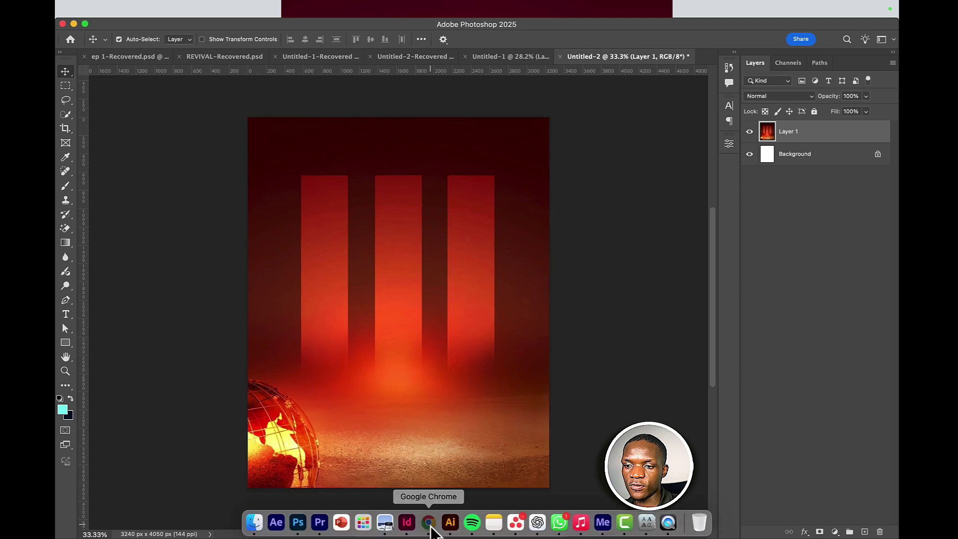
left_click(429, 523)
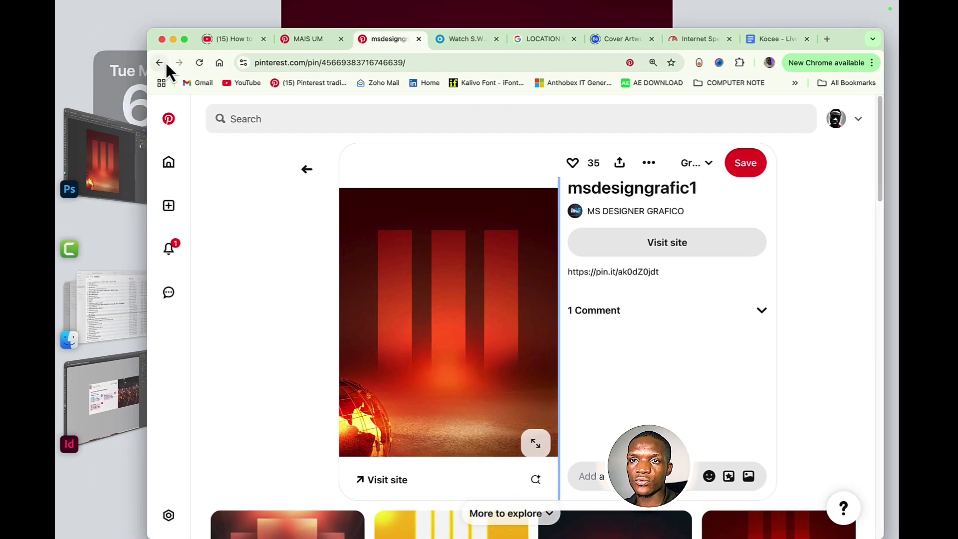
left_click(165, 62)
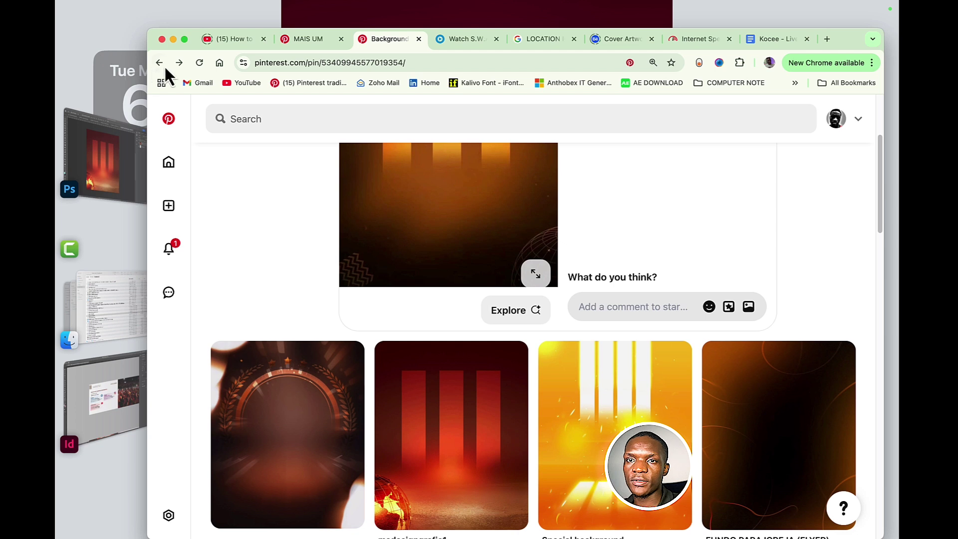
- Go back to the church flyer pins and copy the Divine Visitation flyer image
left_click(159, 62)
scroll(477, 281, "down", 5)
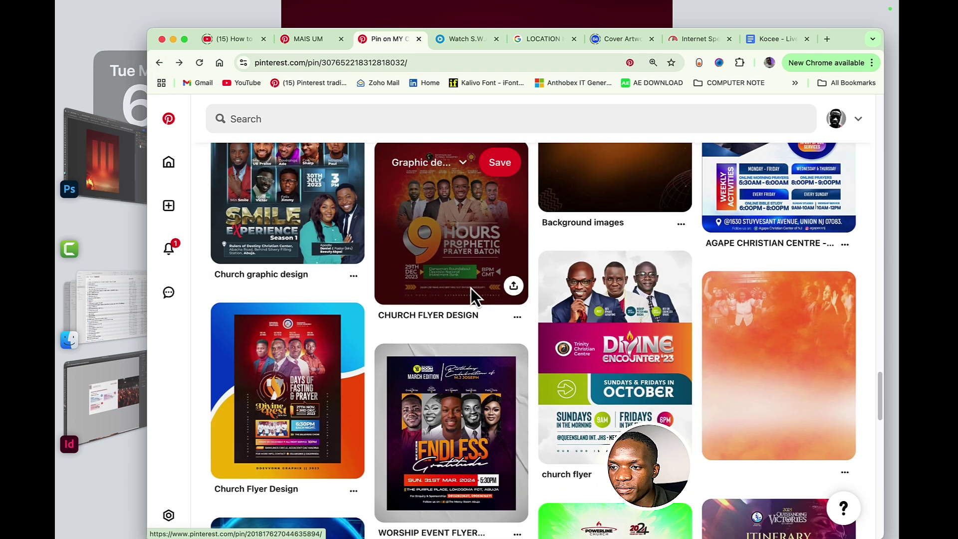
scroll(476, 282, "down", 3)
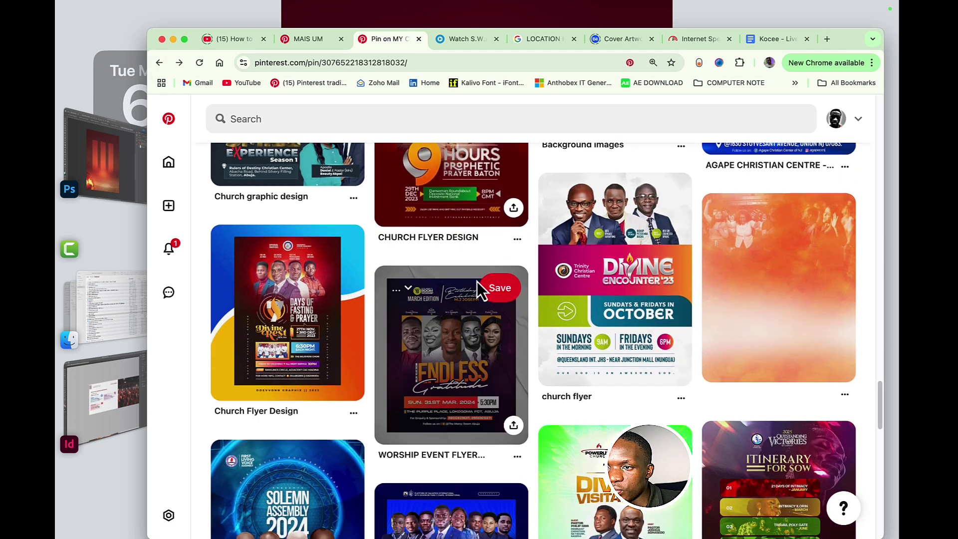
scroll(473, 295, "down", 10)
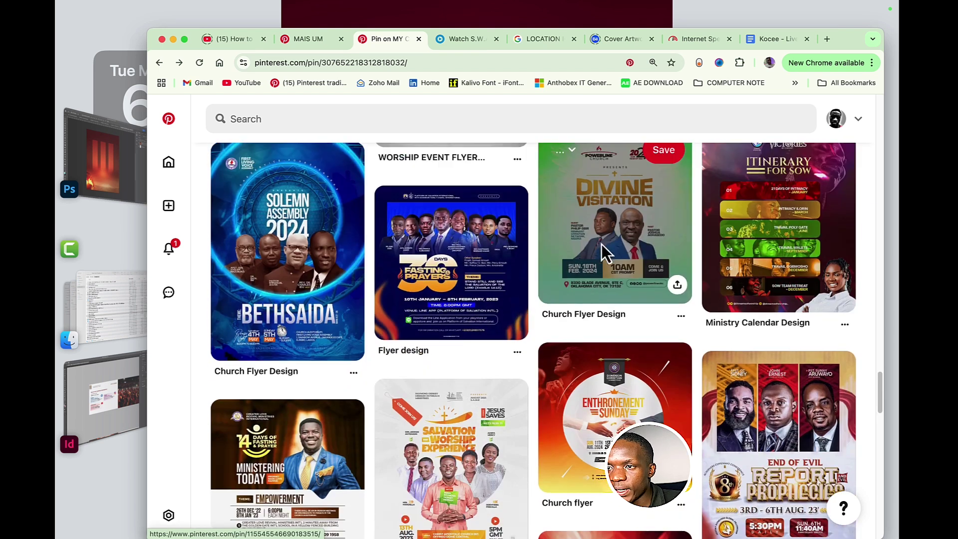
left_click(601, 244)
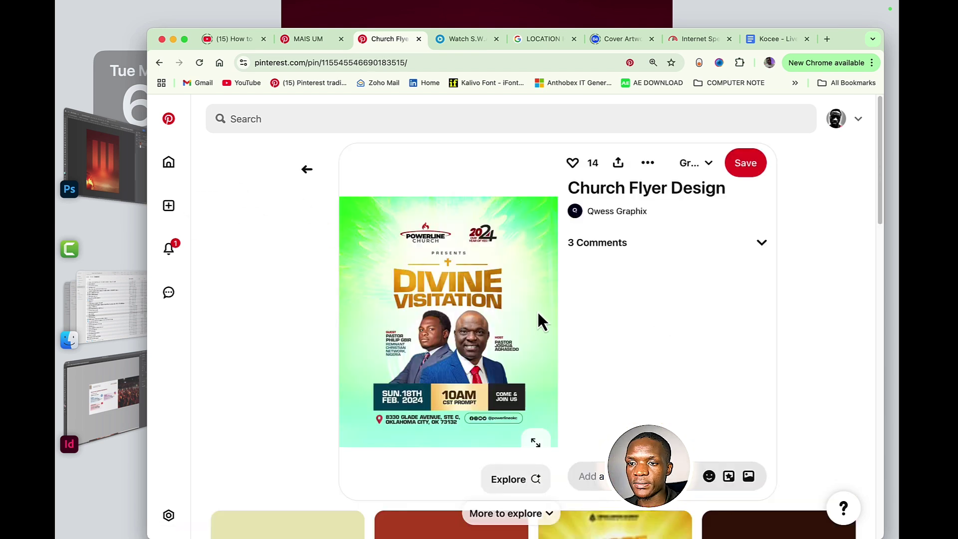
right_click(518, 280)
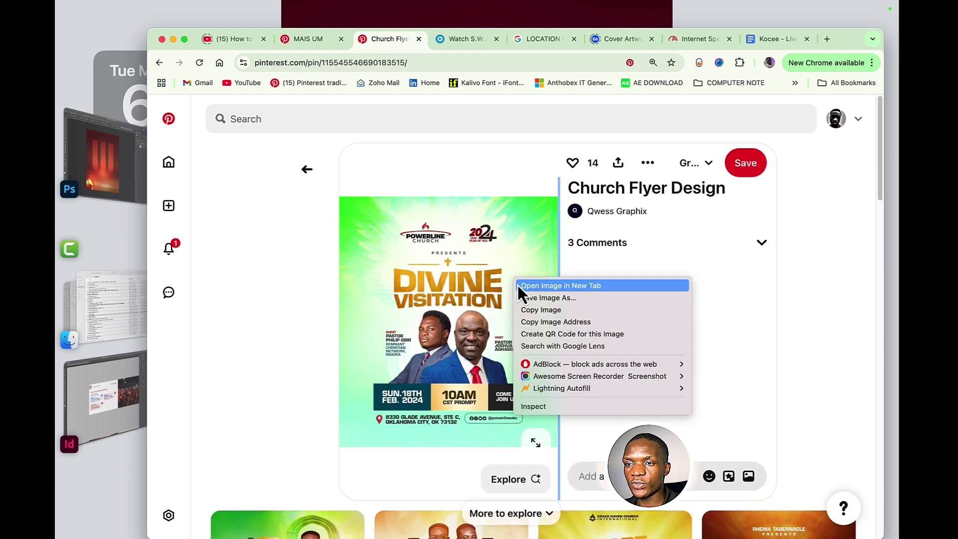
left_click(540, 310)
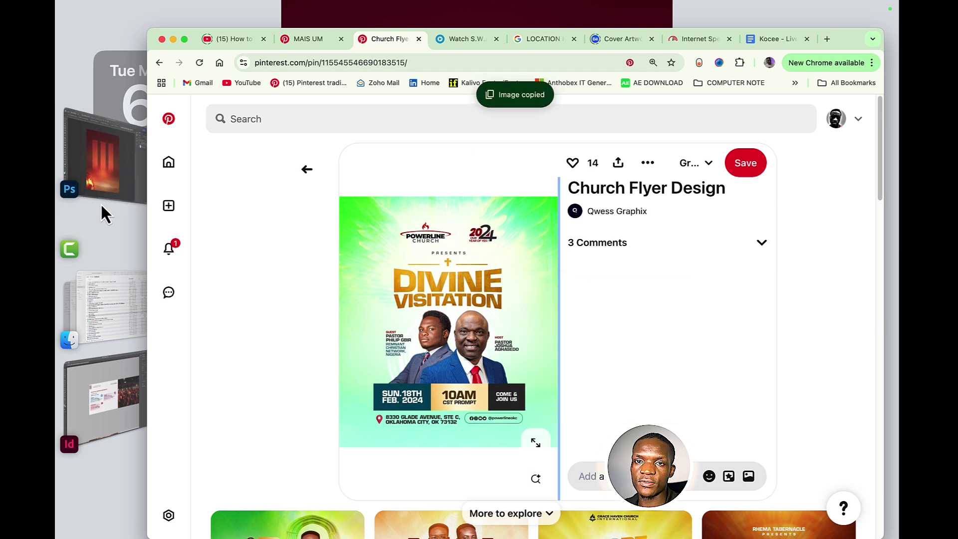
- Hide Layer 1 and drag the cloudy sky layer from Untitled-2-Recovered into Untitled-2
left_click(109, 176)
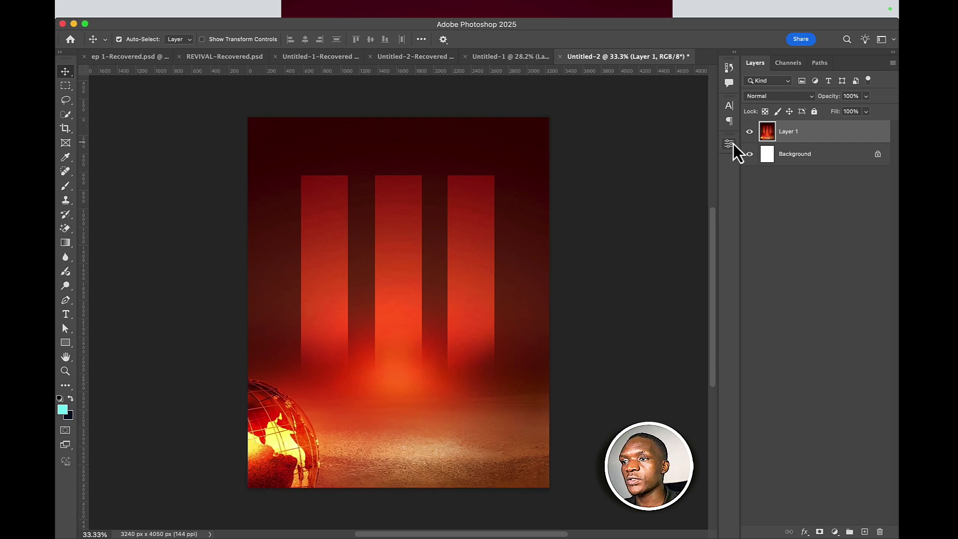
left_click(749, 131)
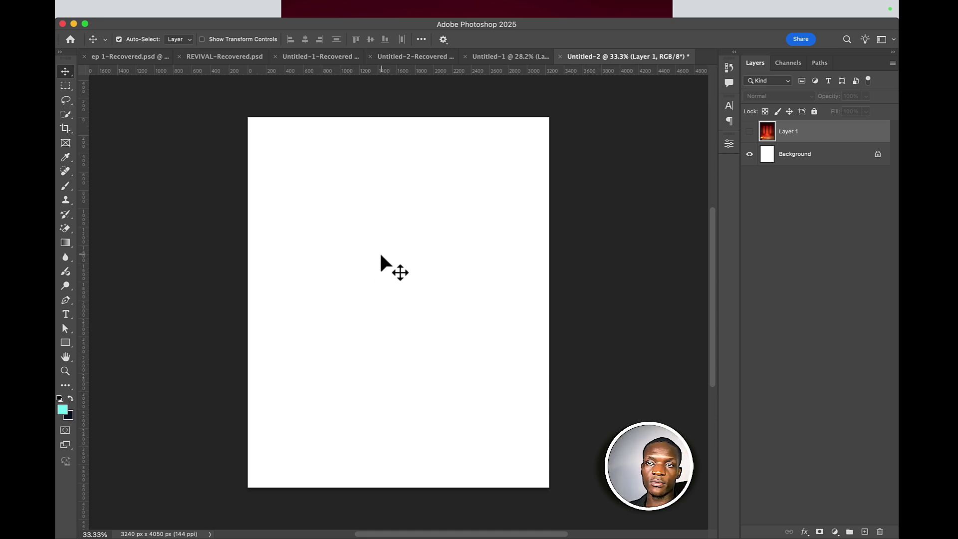
left_click(306, 56)
left_click(492, 58)
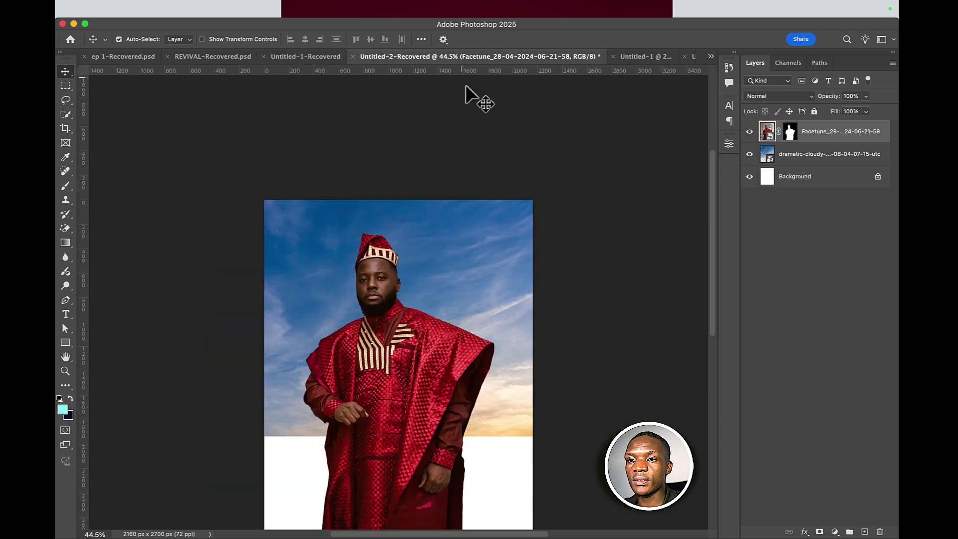
left_click(427, 292)
left_click_drag(453, 274, 415, 309)
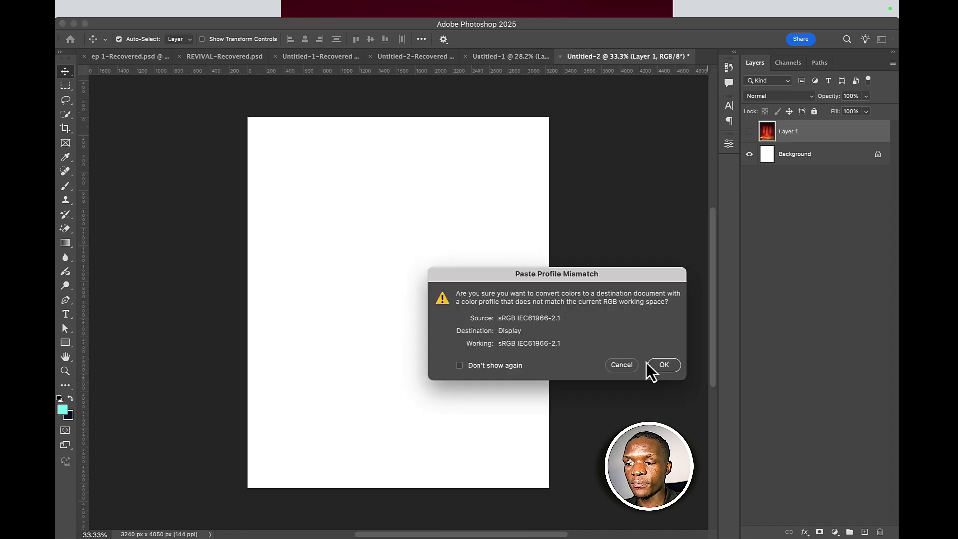
left_click(674, 369)
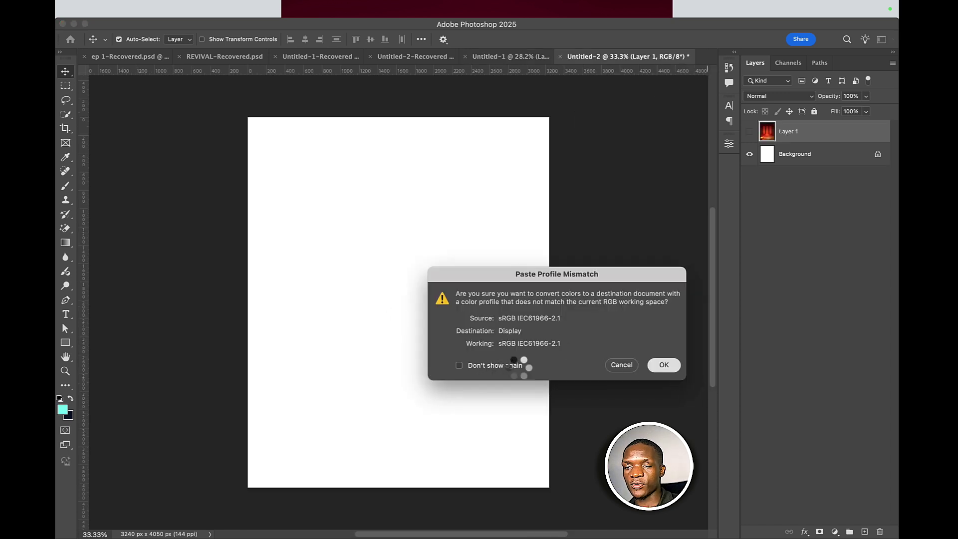
- Enlarge the sky photo to cover the whole page
key("super+t")
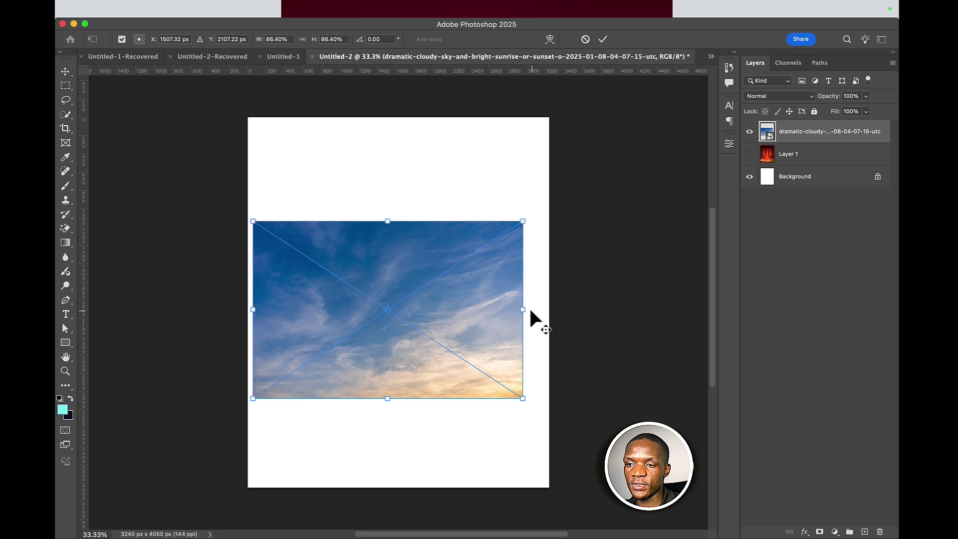
left_click_drag(528, 308, 690, 302)
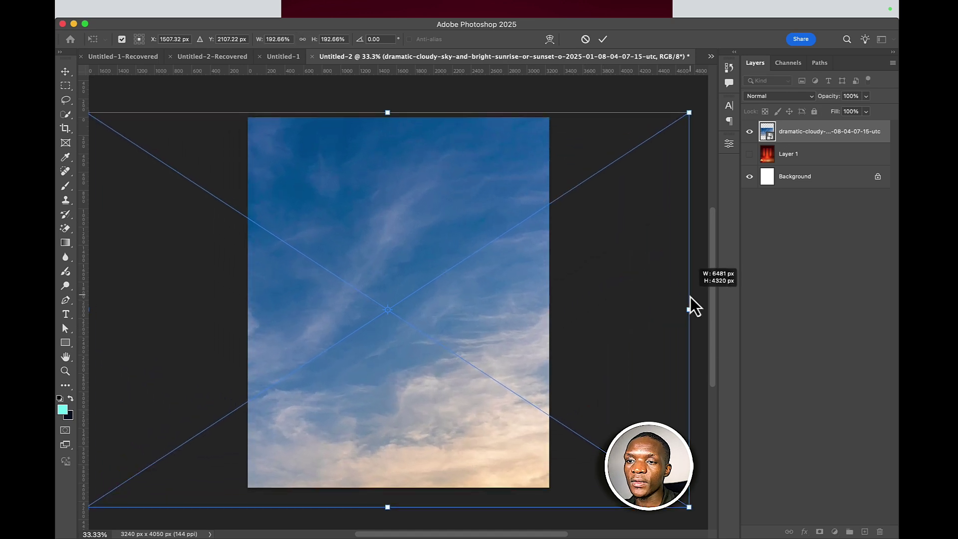
left_click(609, 44)
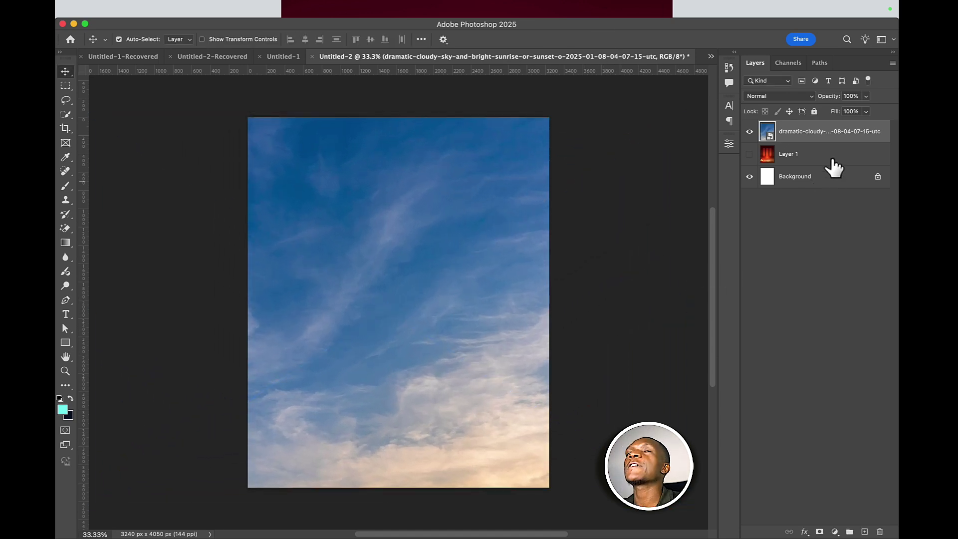
- Add a light blue 97d7ff Solid Color fill layer in Screen blend mode
left_click(842, 530)
left_click(840, 363)
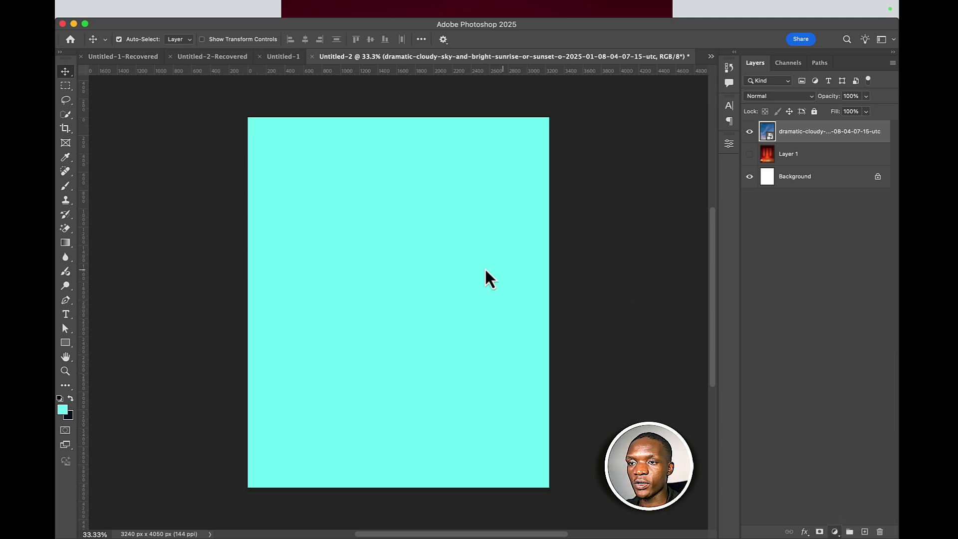
mouse_move(653, 218)
left_mouse_down()
mouse_move(607, 189)
mouse_move(651, 198)
mouse_move(649, 180)
mouse_move(666, 180)
left_mouse_up()
left_click(762, 247)
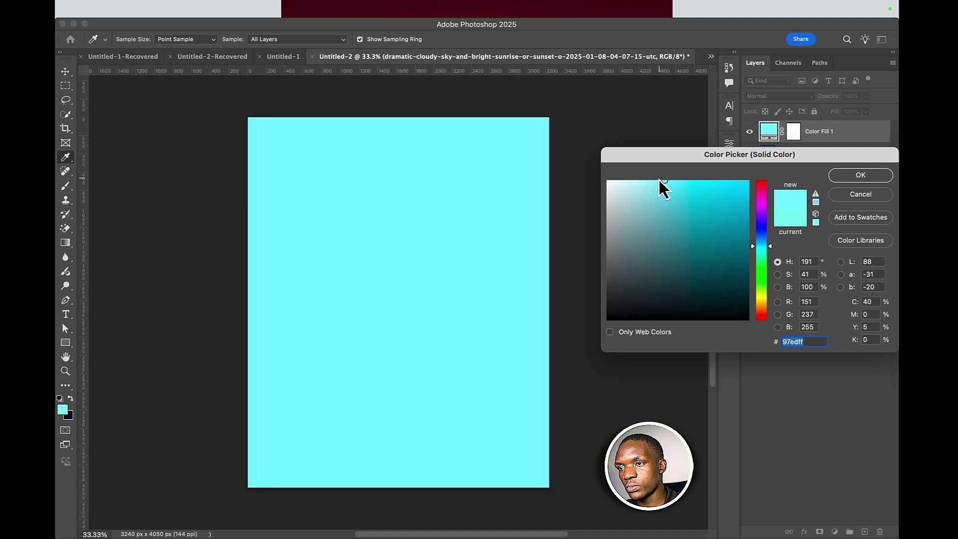
left_click(765, 243)
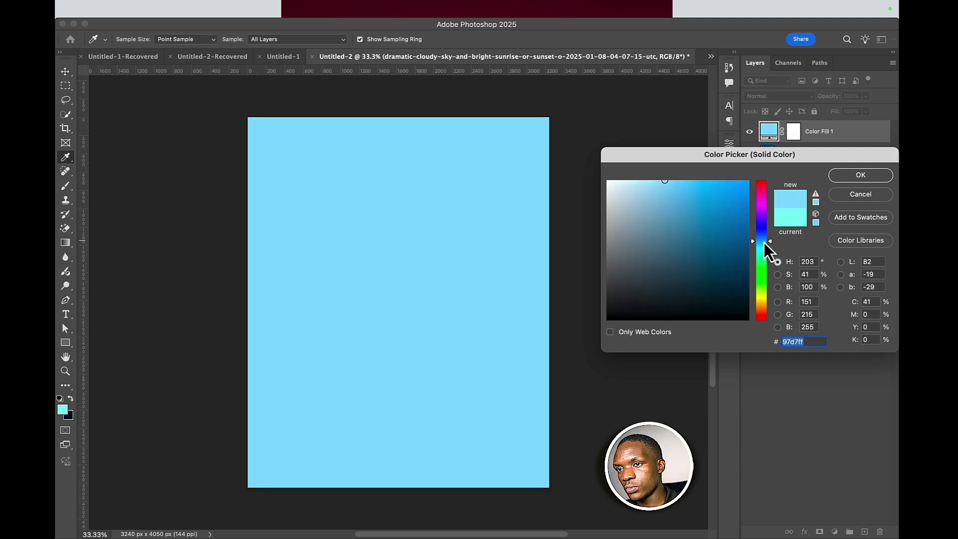
left_click(848, 178)
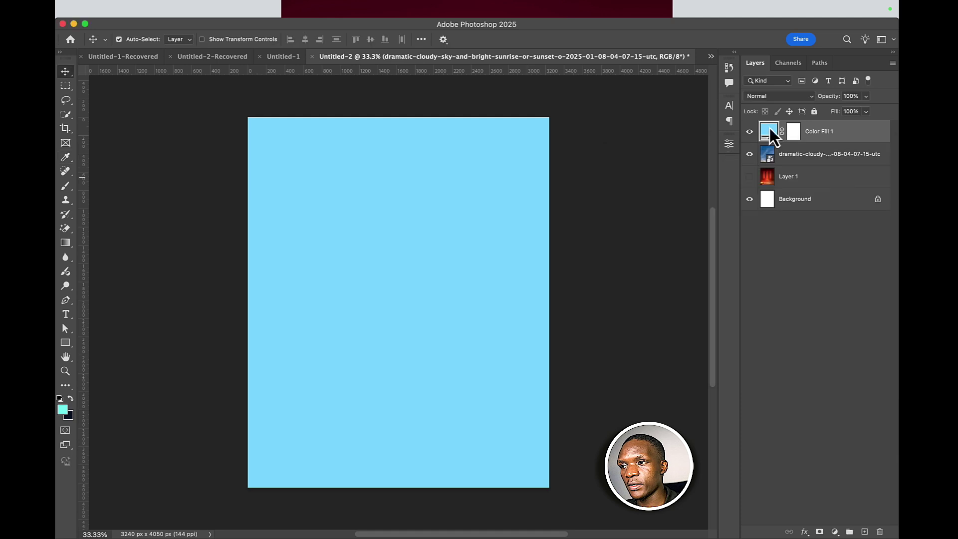
left_click(759, 95)
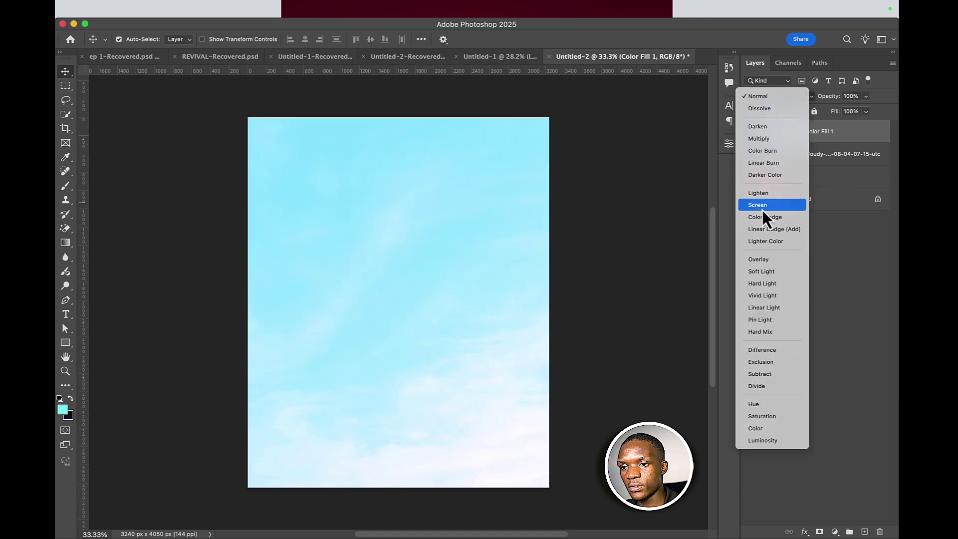
left_click(762, 204)
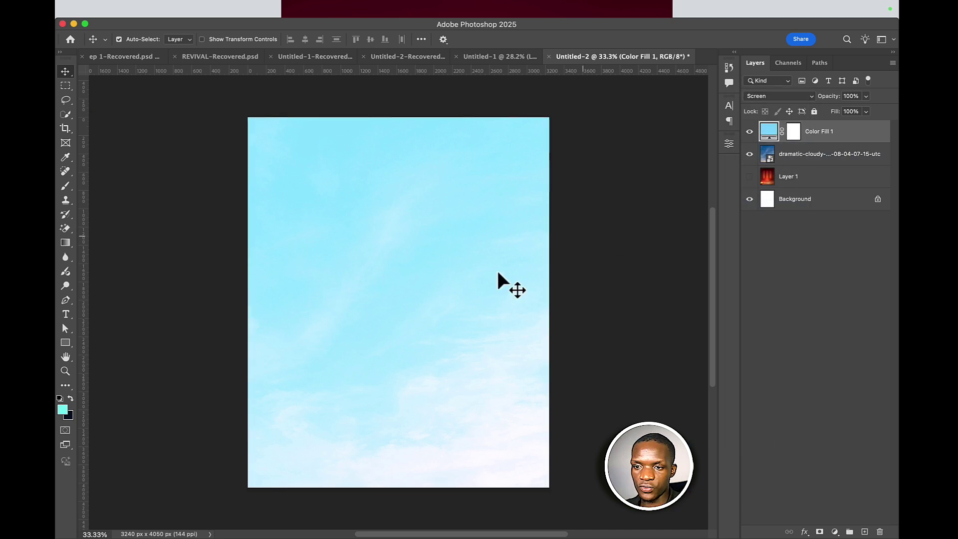
- Set the foreground to white and add a white-to-transparent Gradient Fill layer
left_click(63, 411)
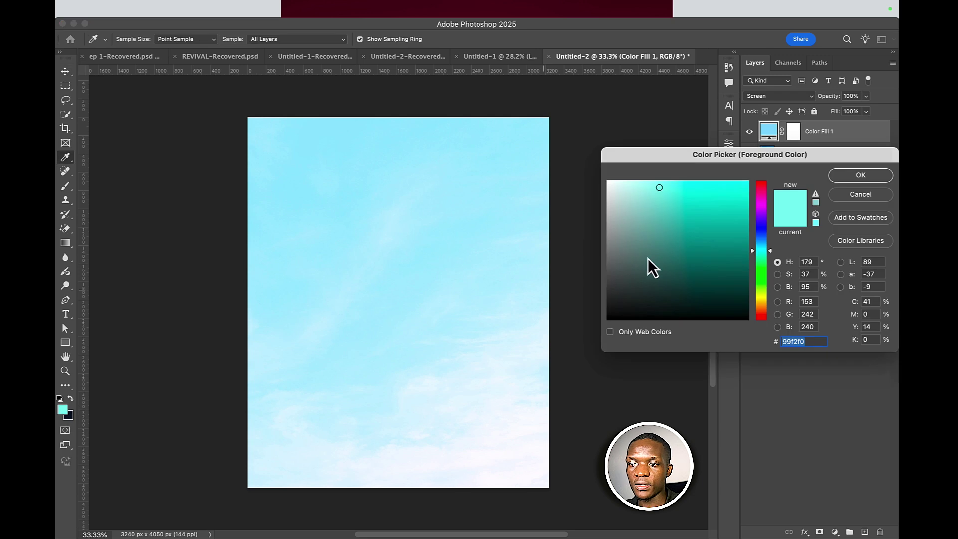
left_click_drag(647, 259, 550, 146)
left_click(861, 175)
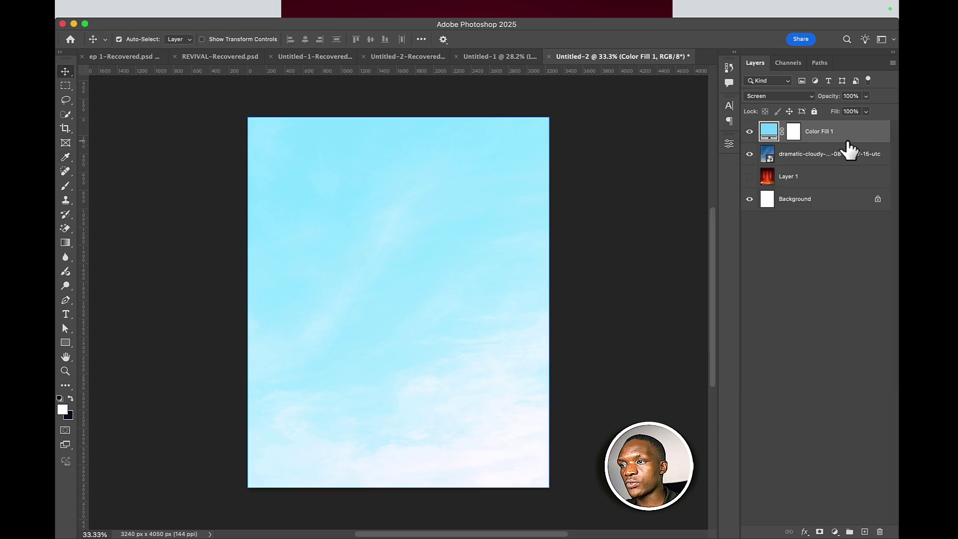
left_click(835, 531)
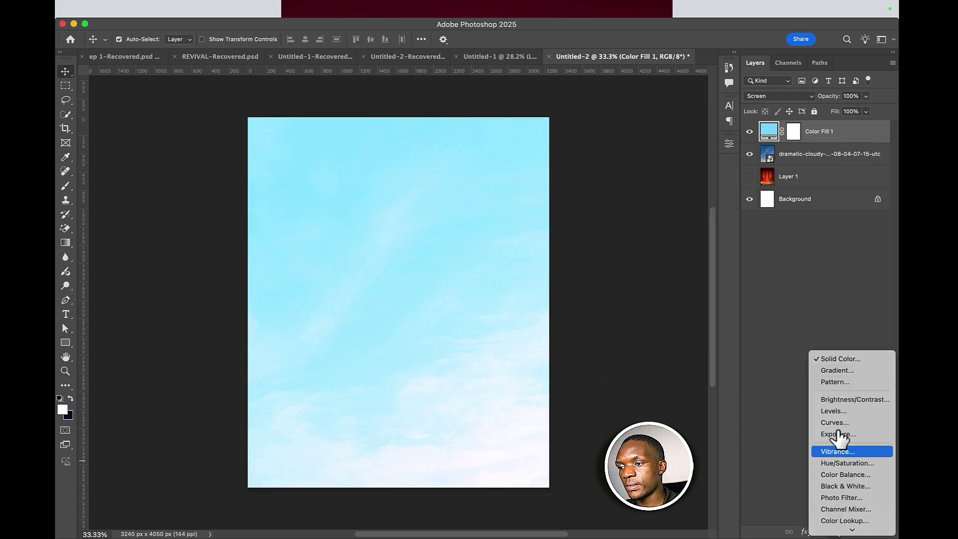
left_click(843, 371)
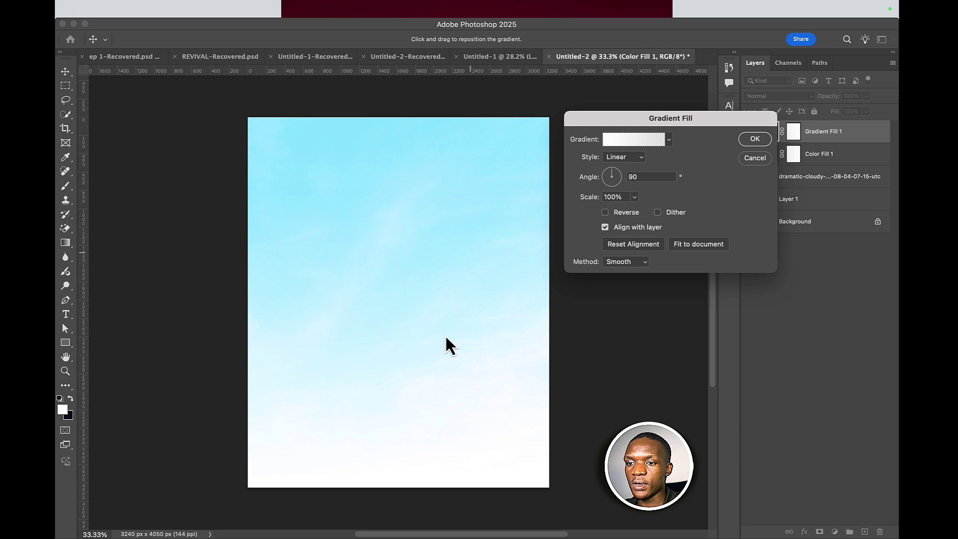
left_click(761, 141)
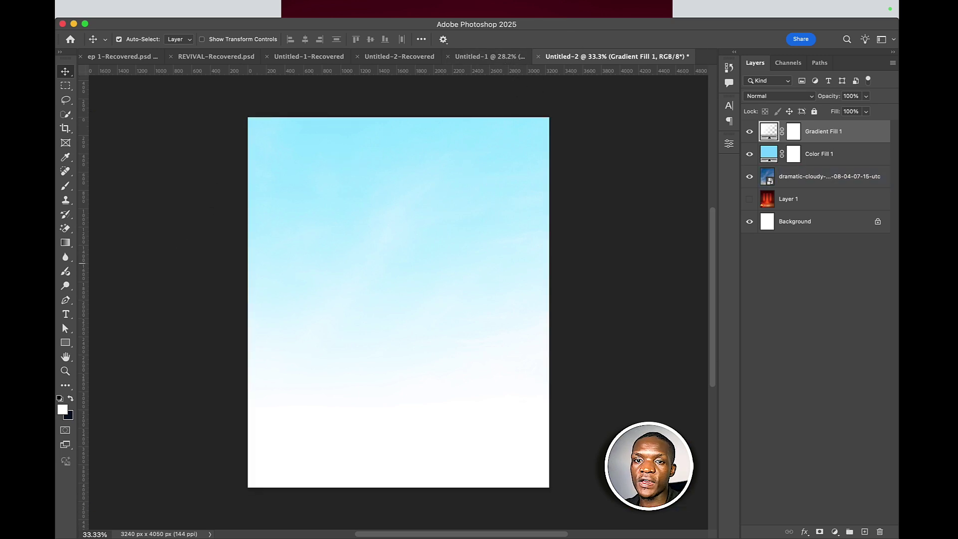
- Type DIVINE near the top of the flyer and set its font to Anton
left_click(66, 314)
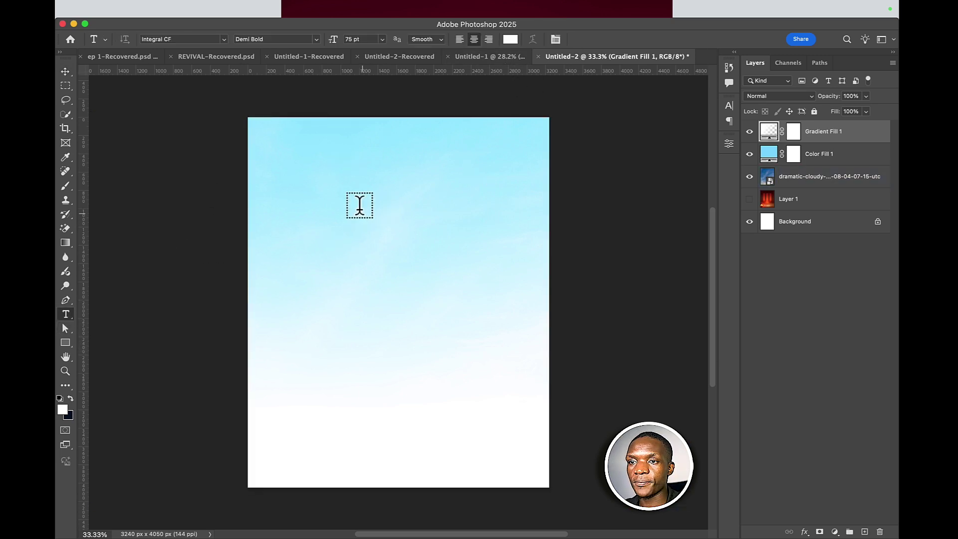
left_click(360, 206)
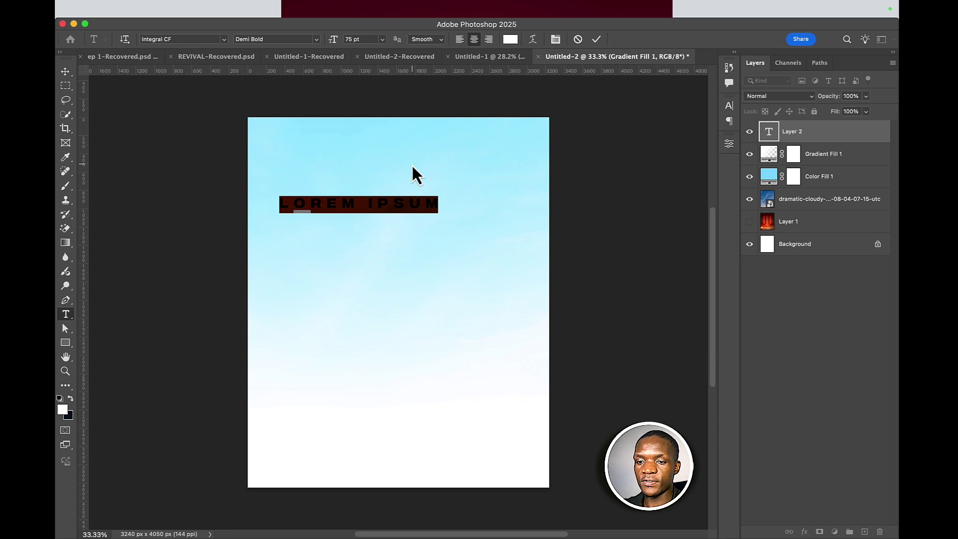
type("DIVINE")
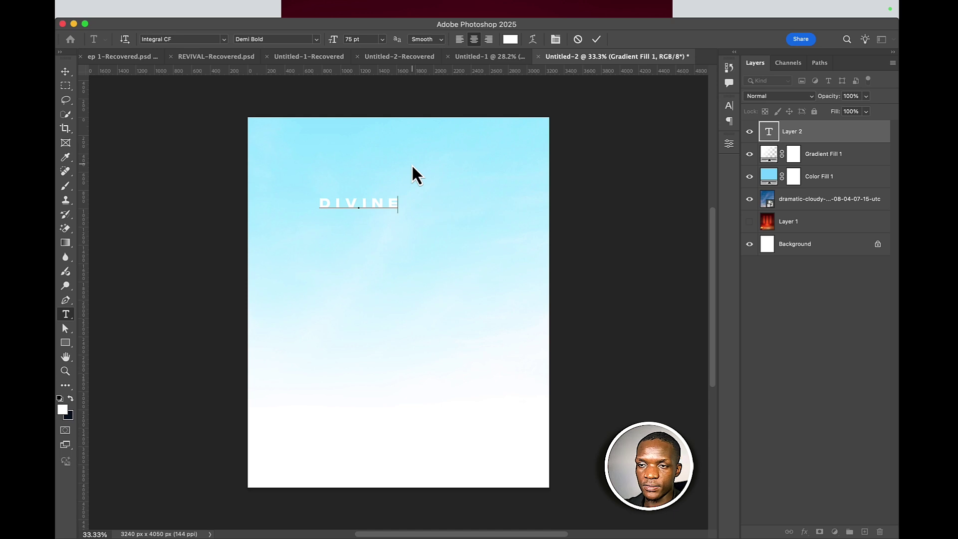
left_click(595, 39)
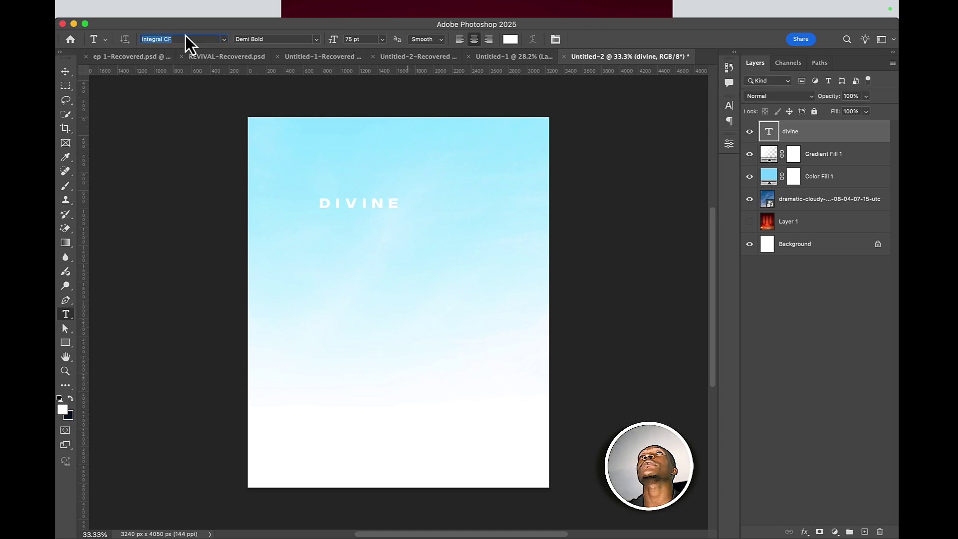
key("BackSpace")
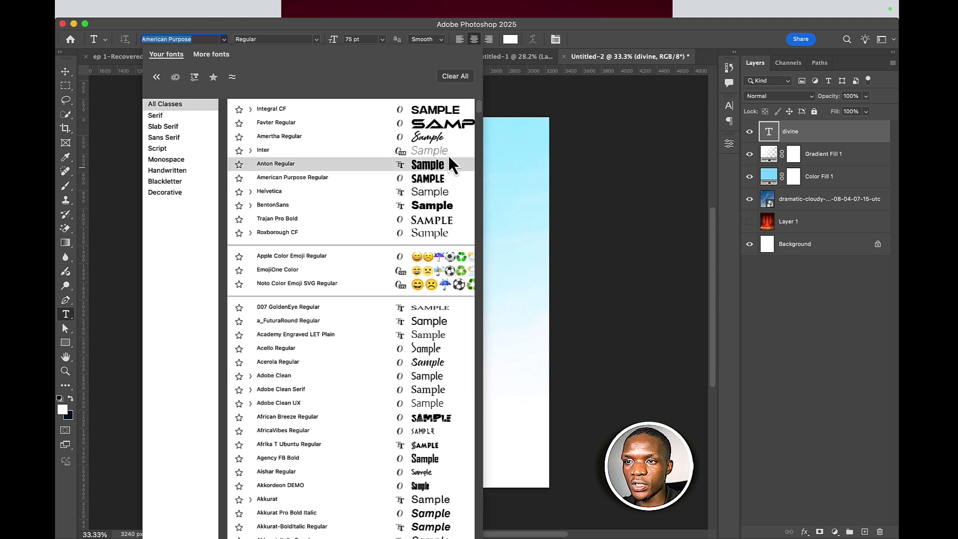
left_click(437, 162)
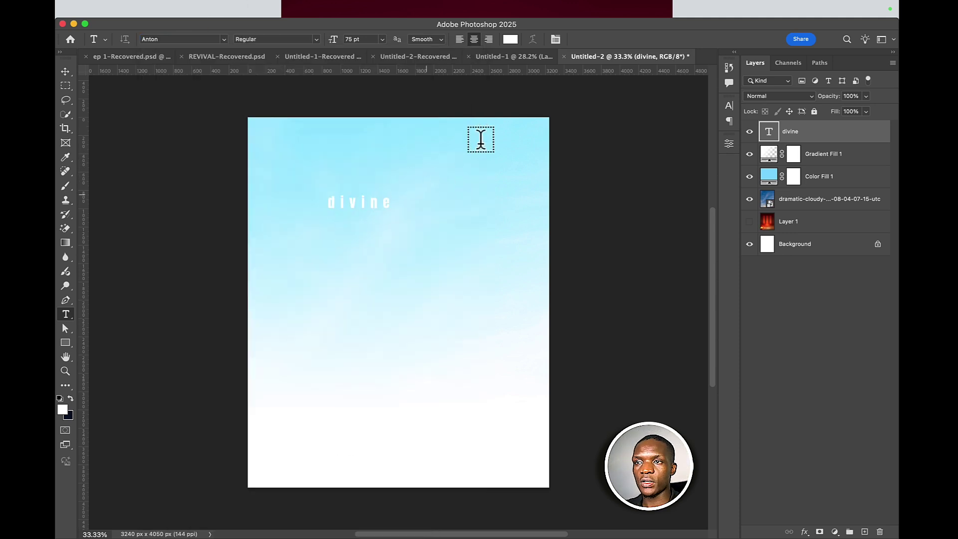
- Enlarge DIVINE, set tracking to 0, enable All Caps, and stretch it taller to 430.44 pt
left_click(556, 39)
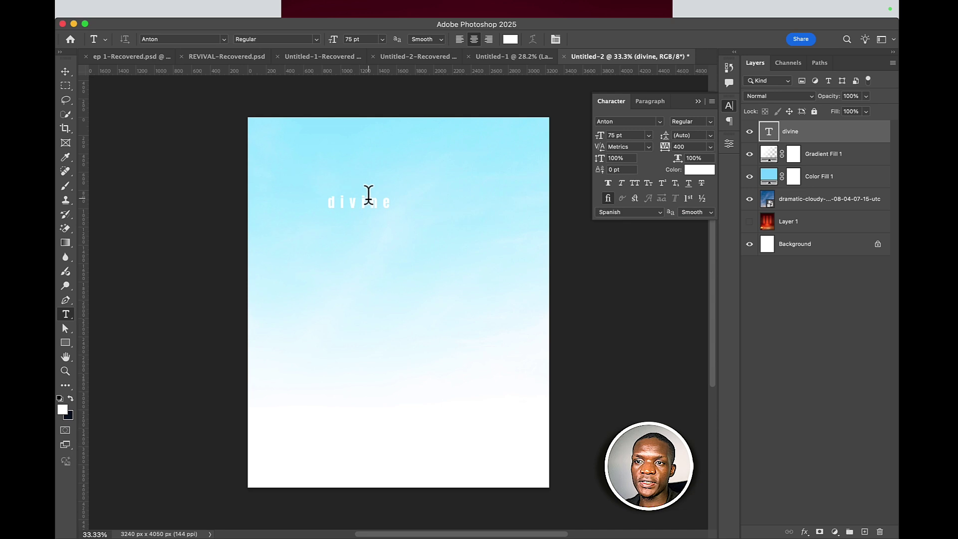
key("super+t")
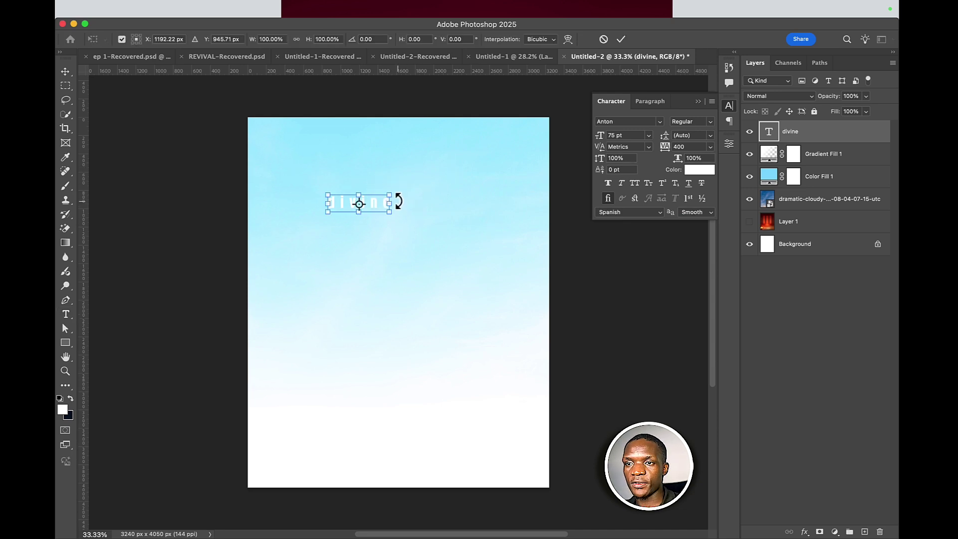
left_click_drag(404, 206, 496, 204)
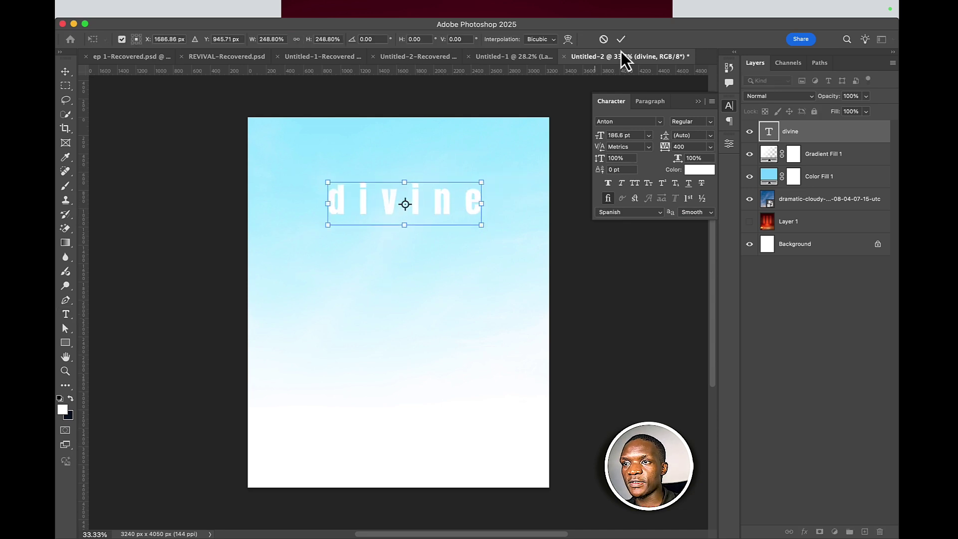
key("Return")
key("t")
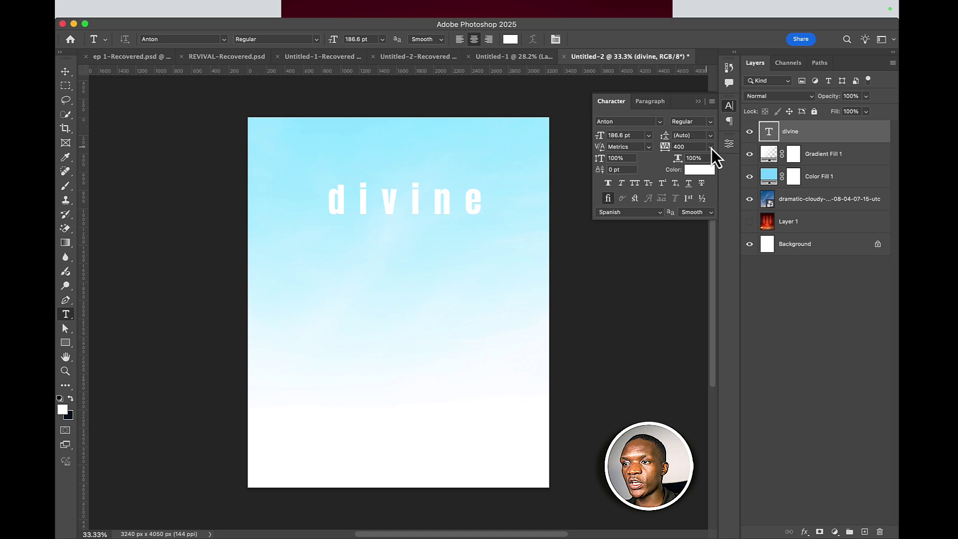
left_click(711, 147)
left_click(690, 226)
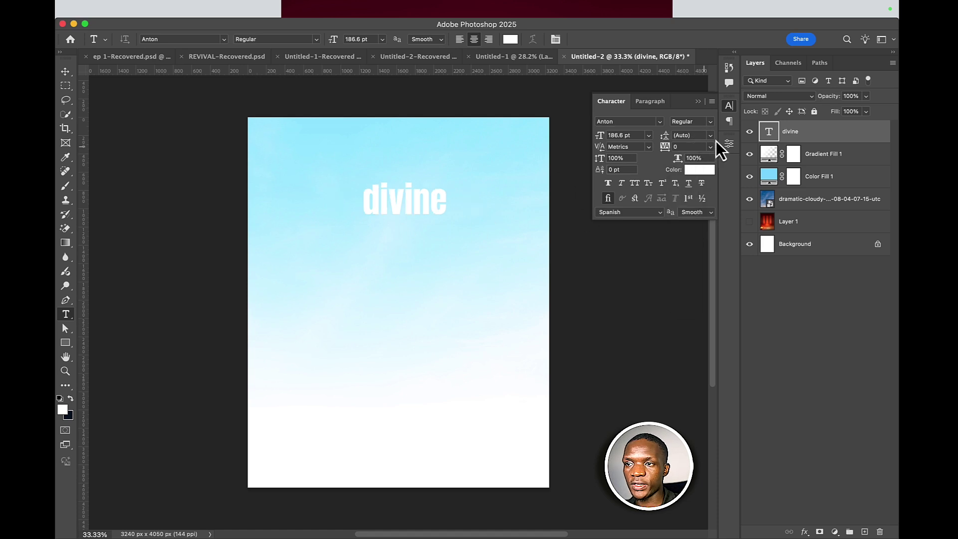
left_click(638, 186)
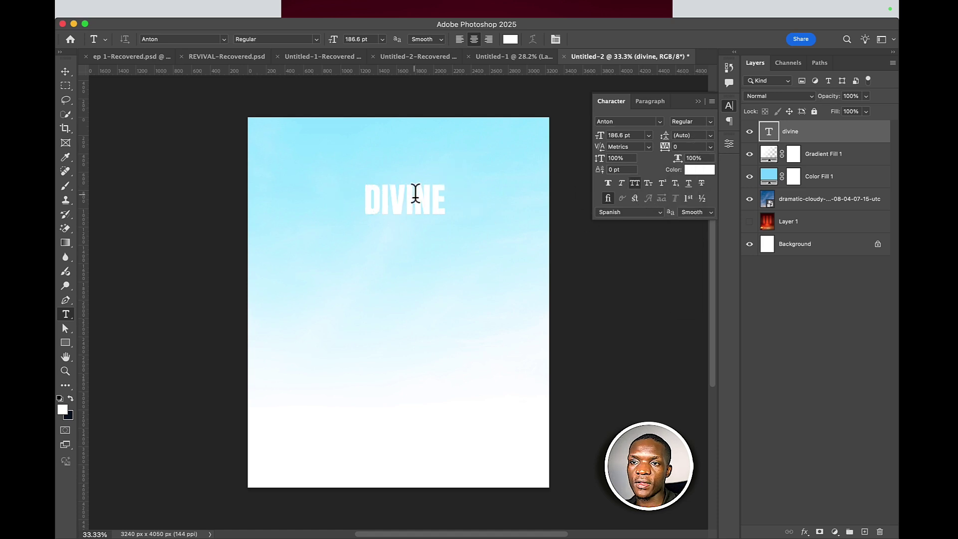
left_click(65, 72)
key("ctrl+t")
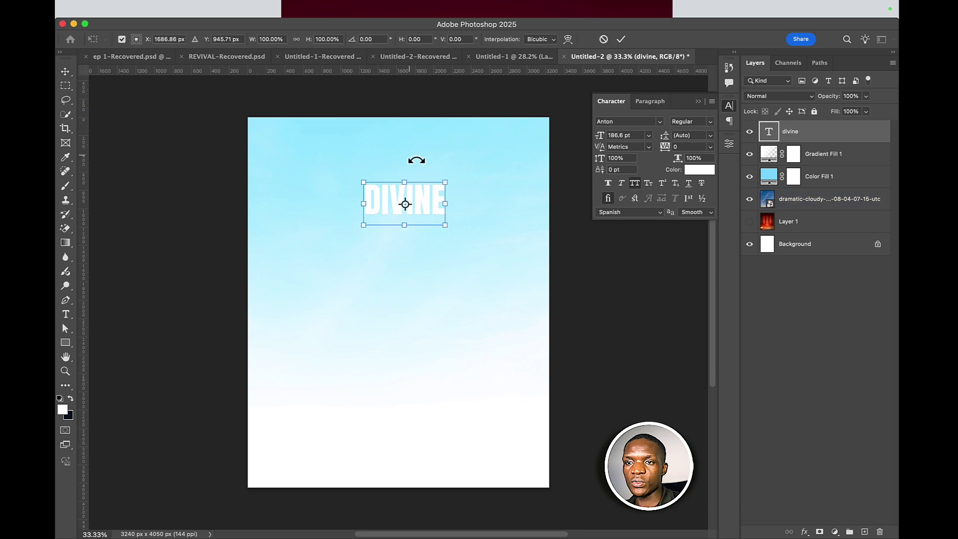
mouse_move(403, 251)
left_mouse_down()
mouse_move(404, 241)
mouse_move(407, 261)
left_mouse_up()
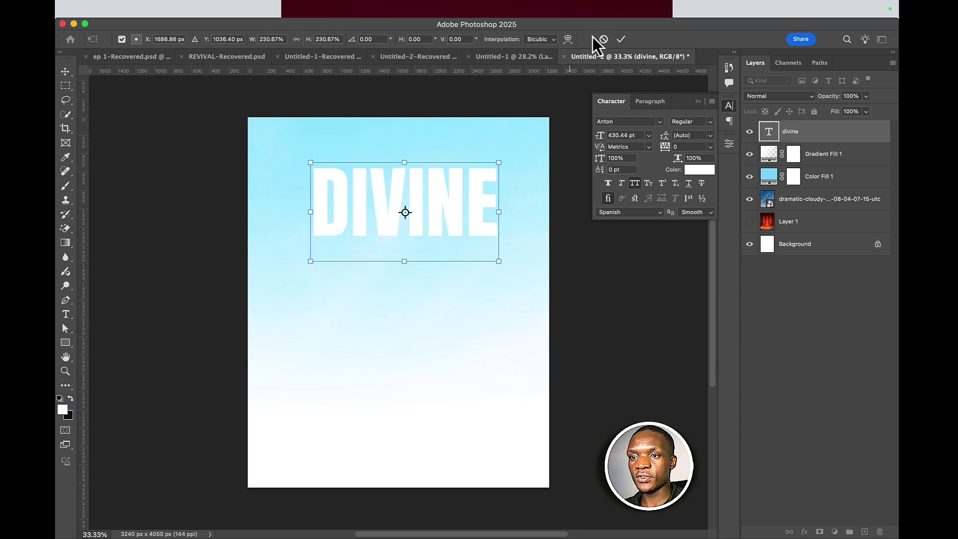
left_click(621, 39)
- Colour the DIVINE text dark navy blue 063481
left_click(701, 171)
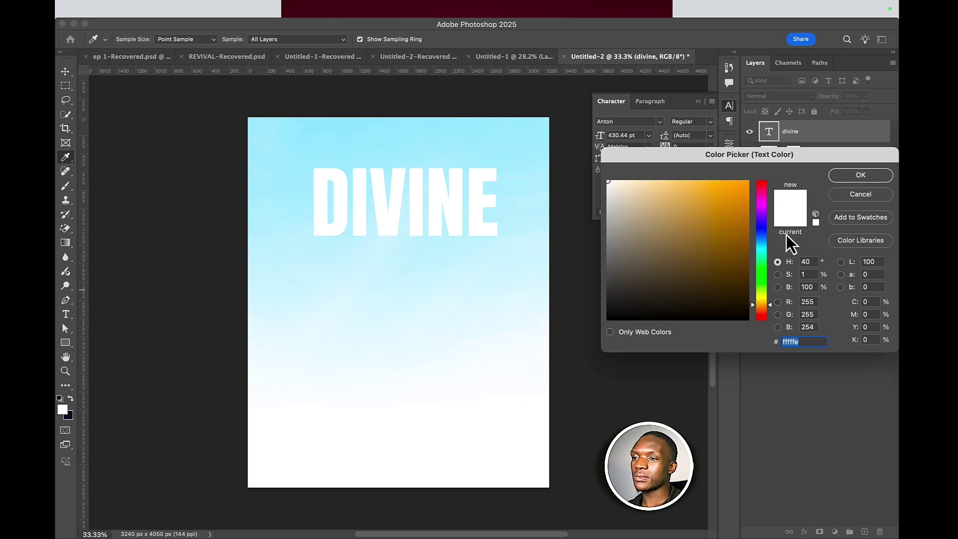
left_click(766, 236)
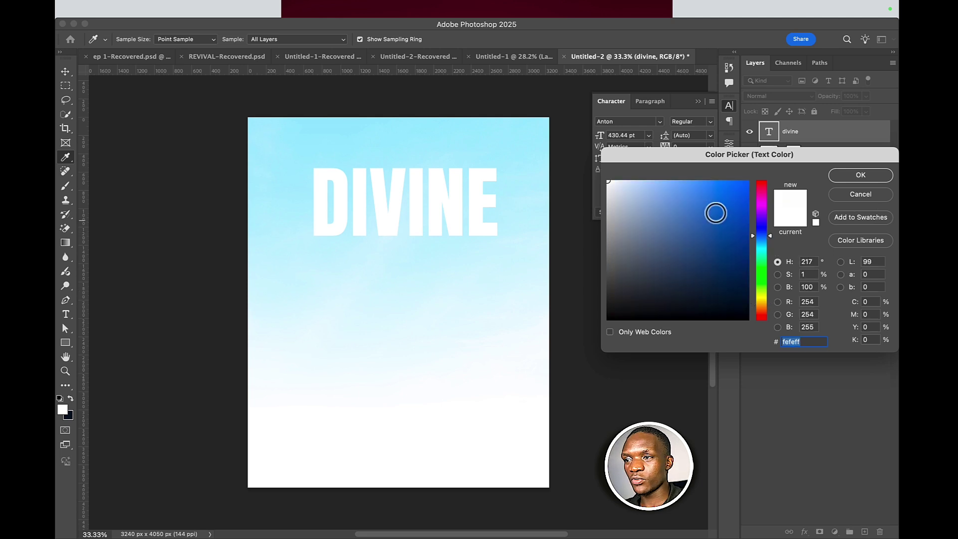
left_click(704, 193)
left_click(661, 187)
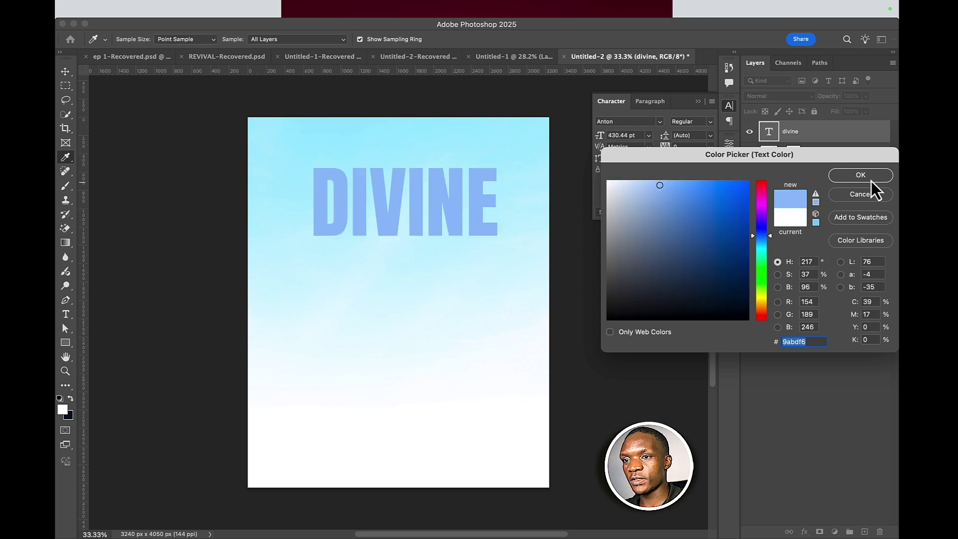
left_click_drag(661, 186, 720, 187)
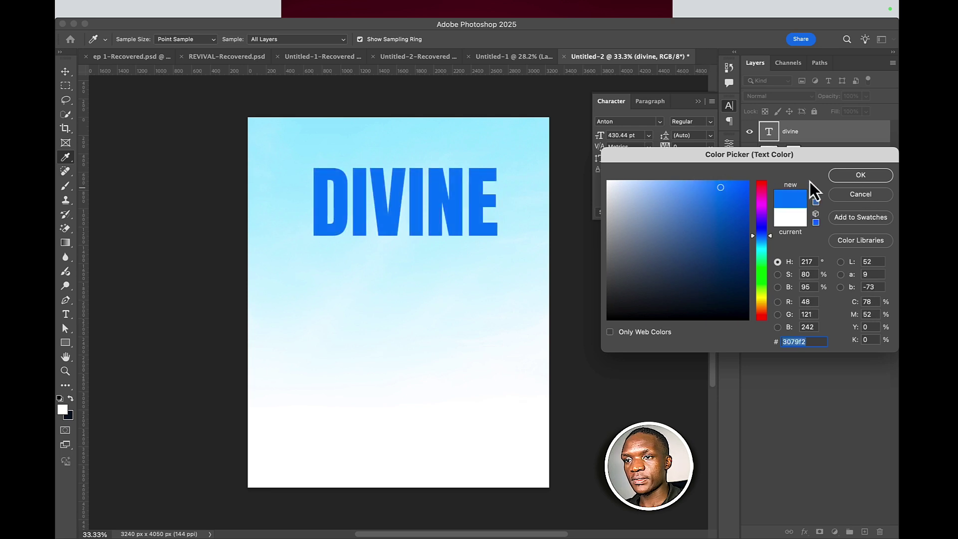
left_click(861, 179)
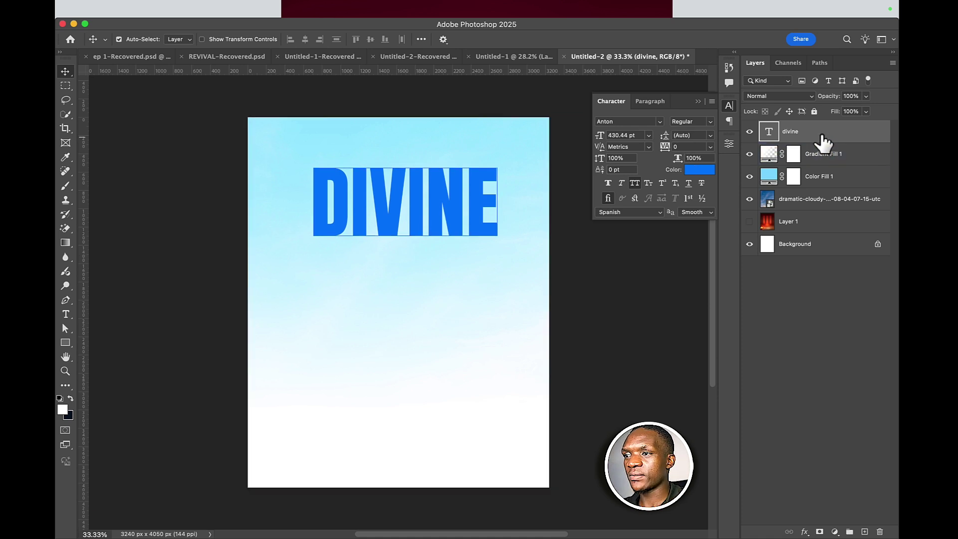
left_click(699, 169)
mouse_move(739, 230)
left_mouse_down()
mouse_move(746, 233)
mouse_move(740, 250)
mouse_move(745, 243)
left_mouse_up()
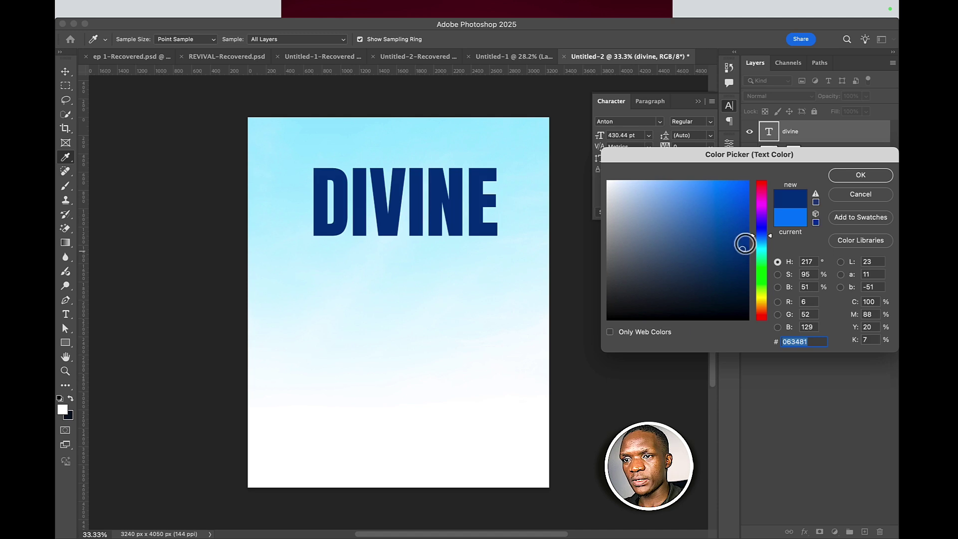
left_click(857, 180)
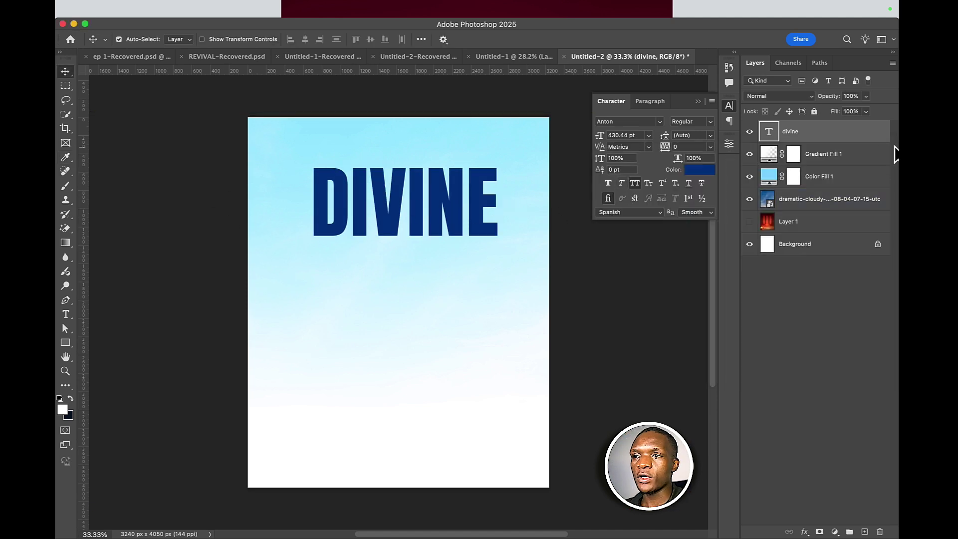
- Add a Gradient Overlay to DIVINE, remove the middle stop and make the starting stop blue #0943ae
double_click(860, 140)
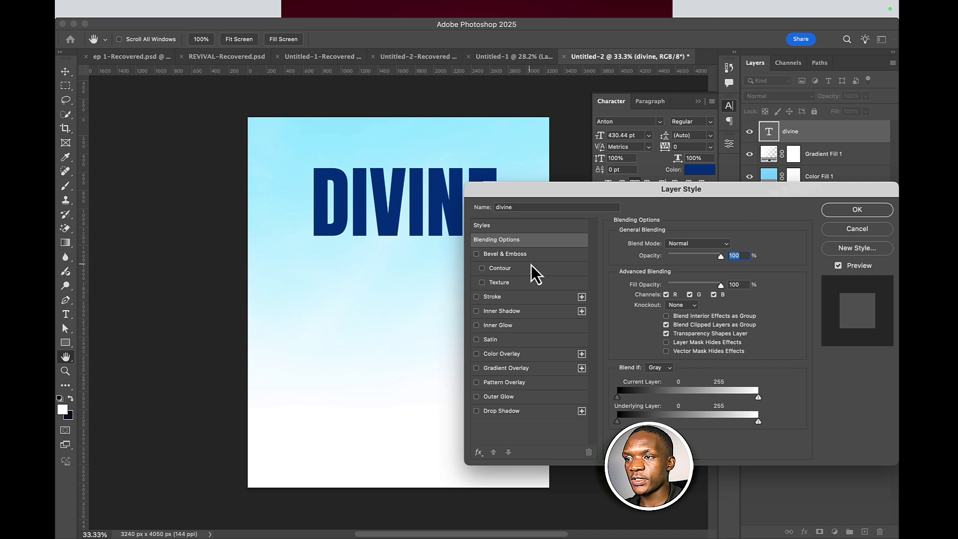
left_click(525, 371)
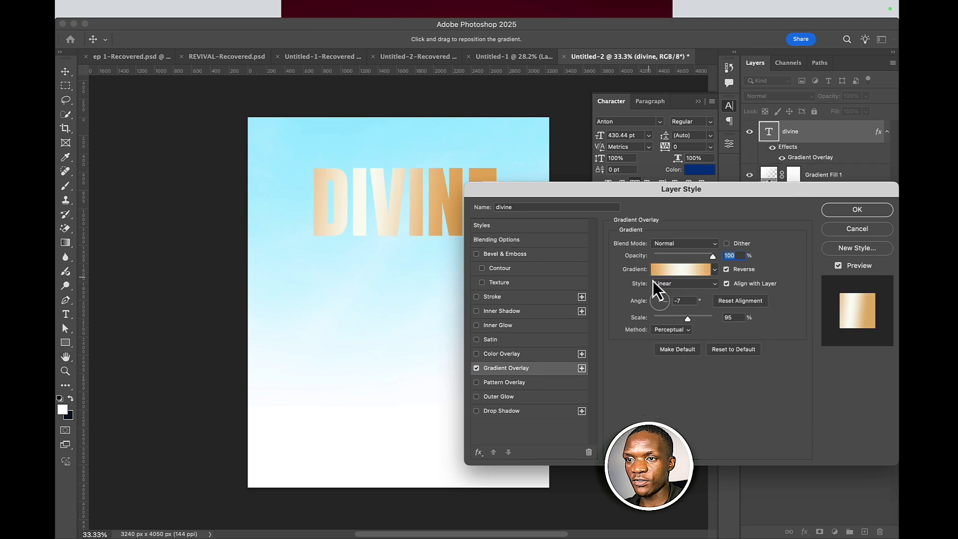
left_click(688, 275)
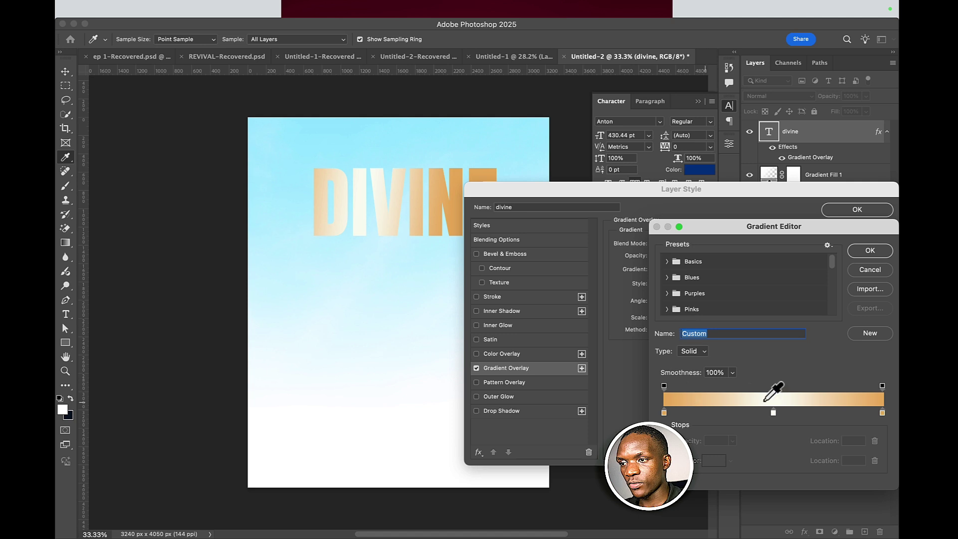
left_click_drag(775, 414, 749, 465)
left_click(664, 413)
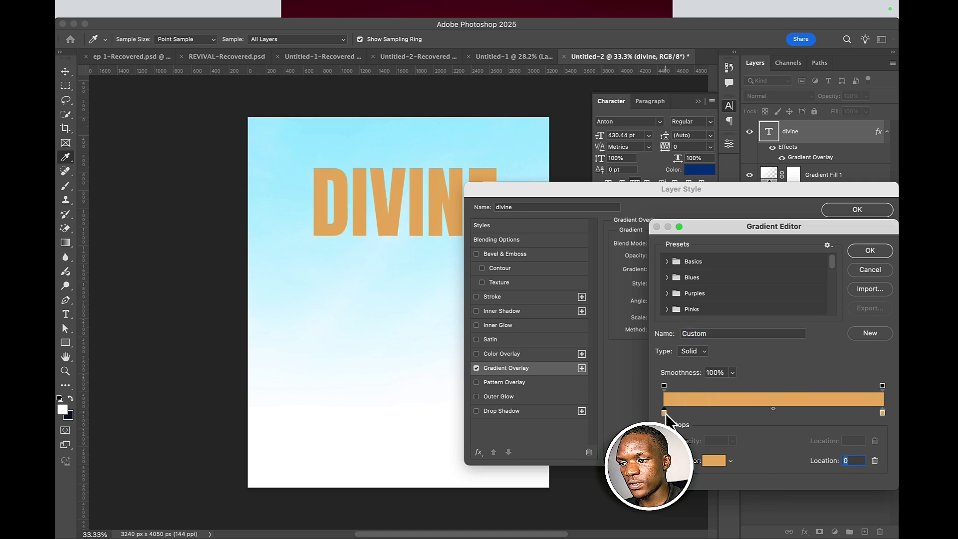
double_click(664, 413)
left_click_drag(765, 253, 742, 218)
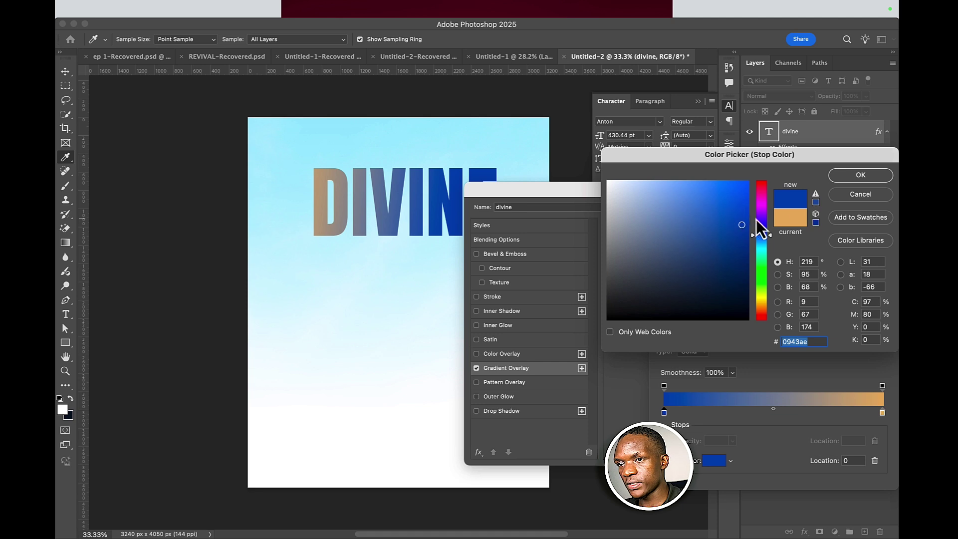
left_click(854, 176)
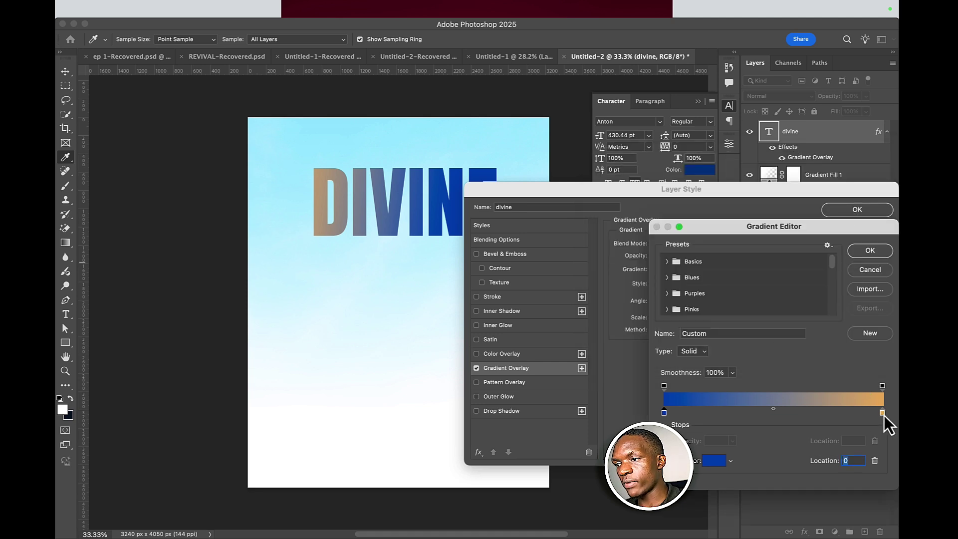
- Set the gradient's ending stop to dark navy #020a46 and confirm the gradient
double_click(882, 413)
left_click(761, 225)
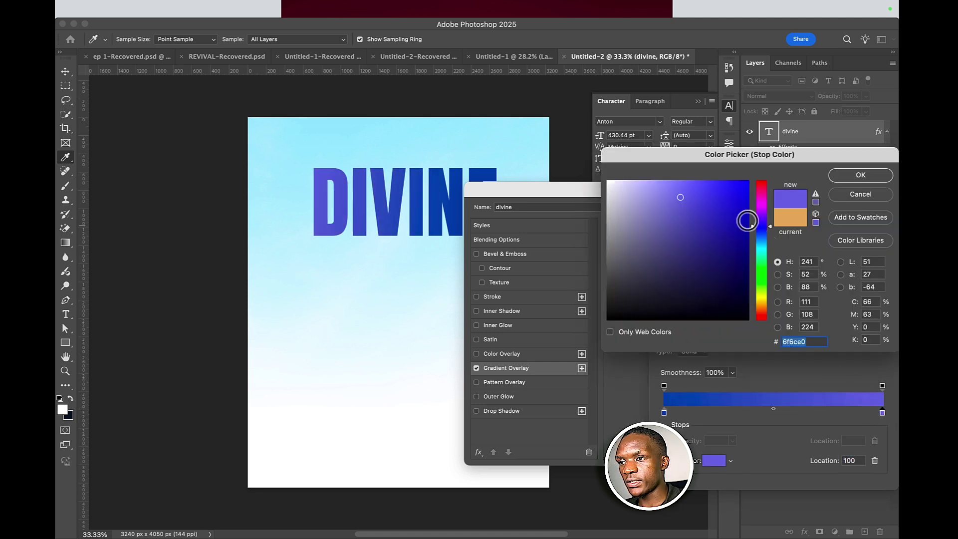
left_click(746, 195)
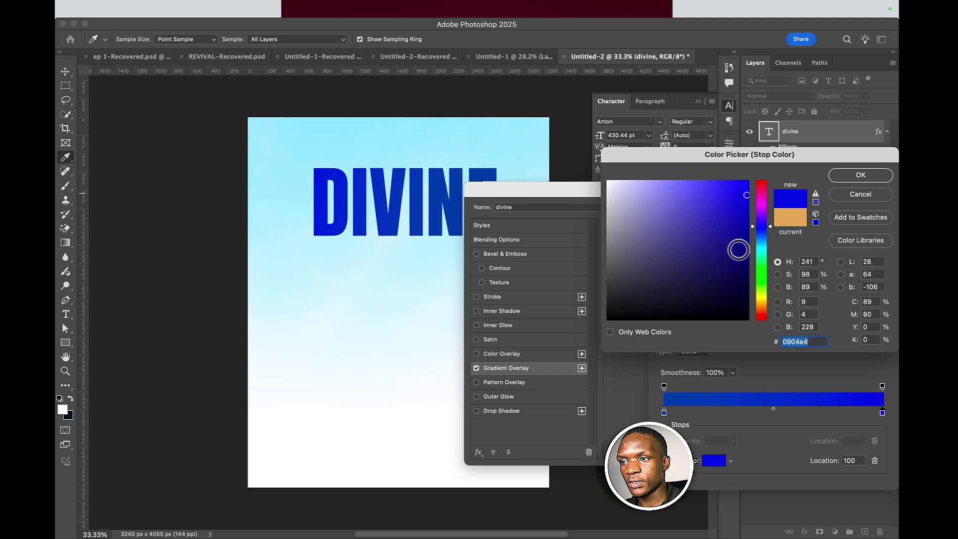
left_click(737, 291)
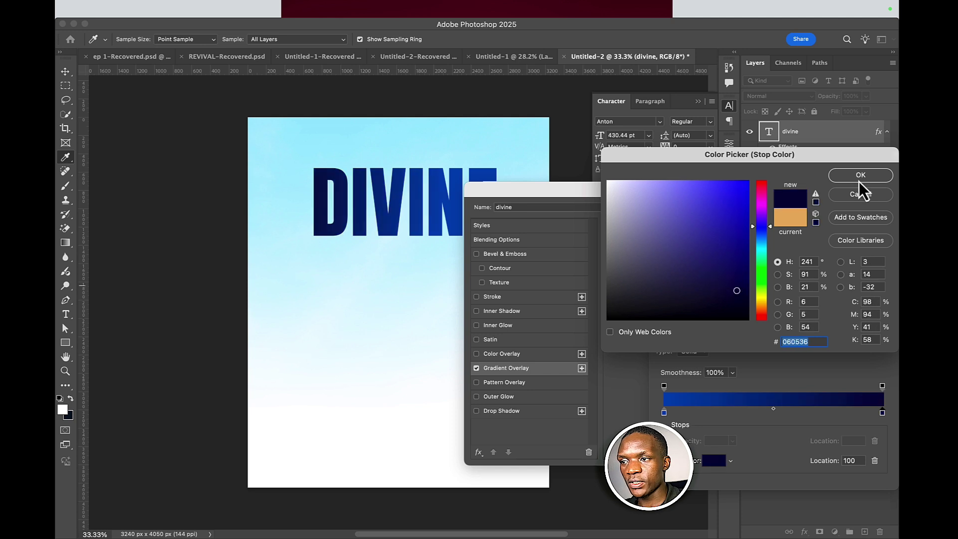
left_click(725, 281)
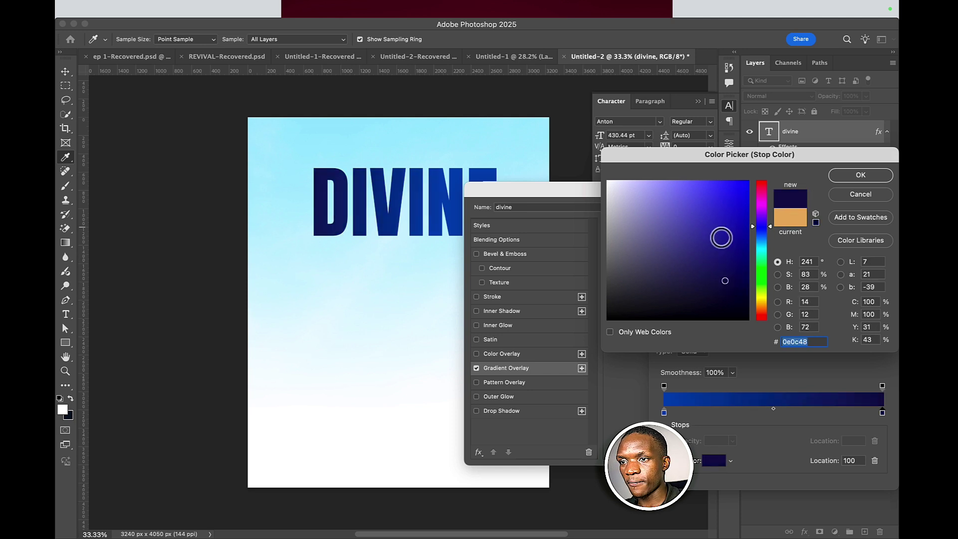
left_click(729, 249)
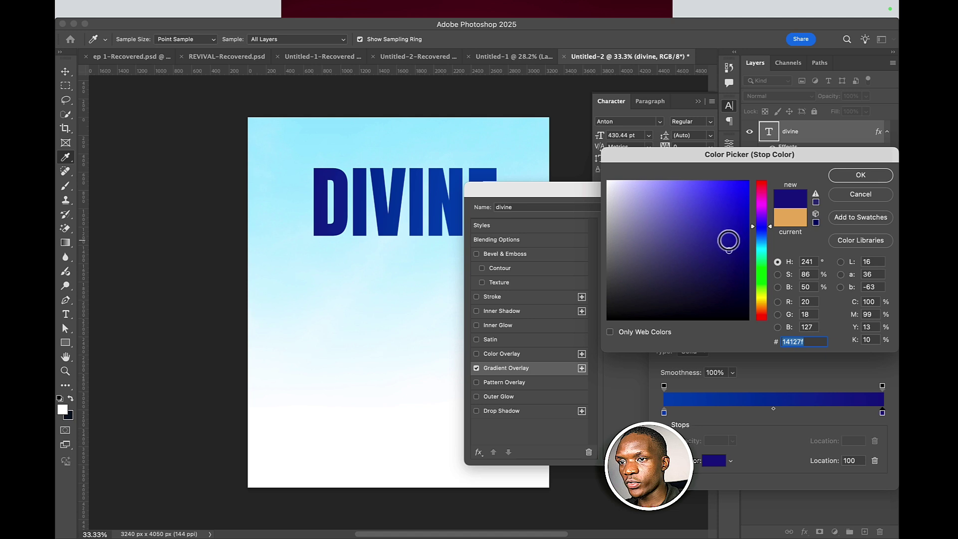
left_click_drag(729, 250, 736, 243)
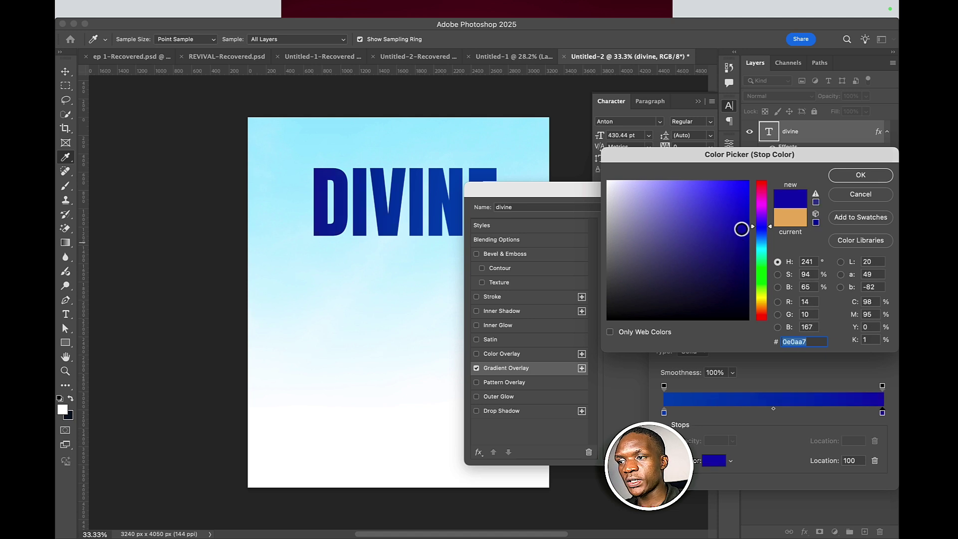
left_click(741, 228)
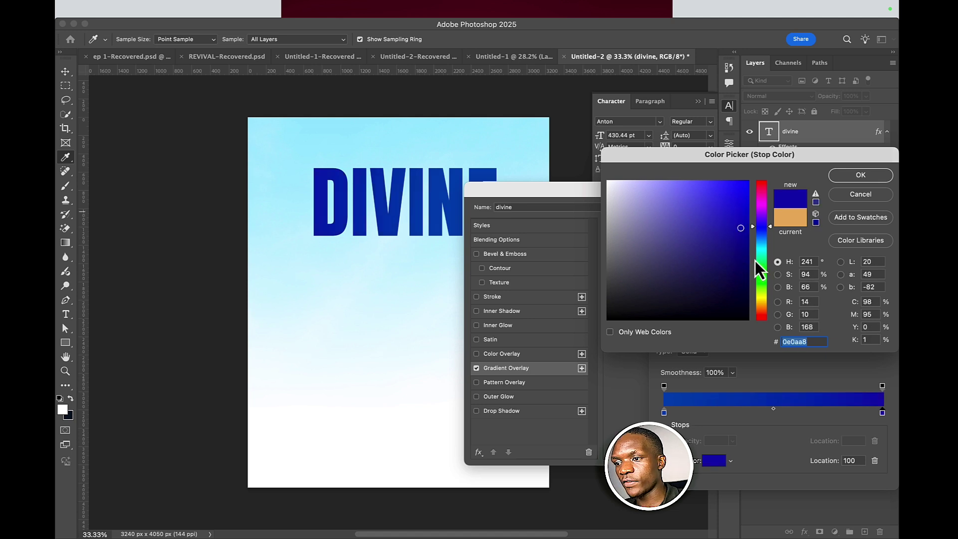
left_click_drag(762, 232, 763, 244)
left_click_drag(742, 229, 748, 181)
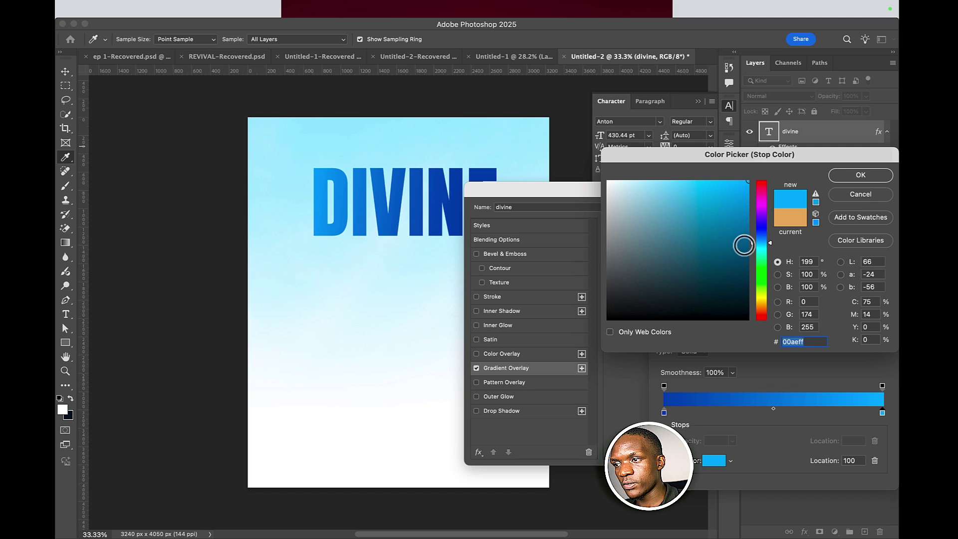
mouse_move(758, 240)
left_mouse_down()
mouse_move(748, 214)
mouse_move(750, 264)
mouse_move(761, 232)
mouse_move(742, 266)
mouse_move(762, 229)
mouse_move(745, 283)
left_mouse_up()
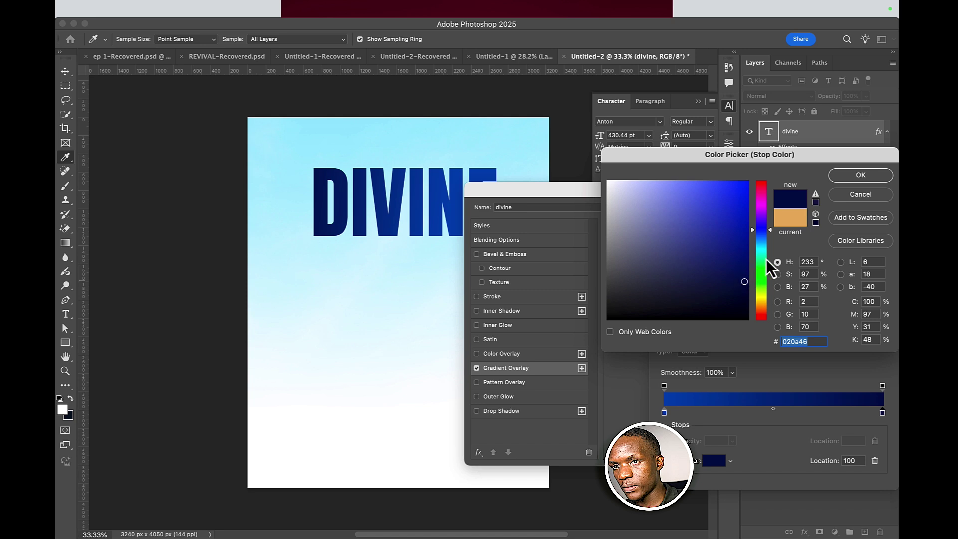
left_click(836, 179)
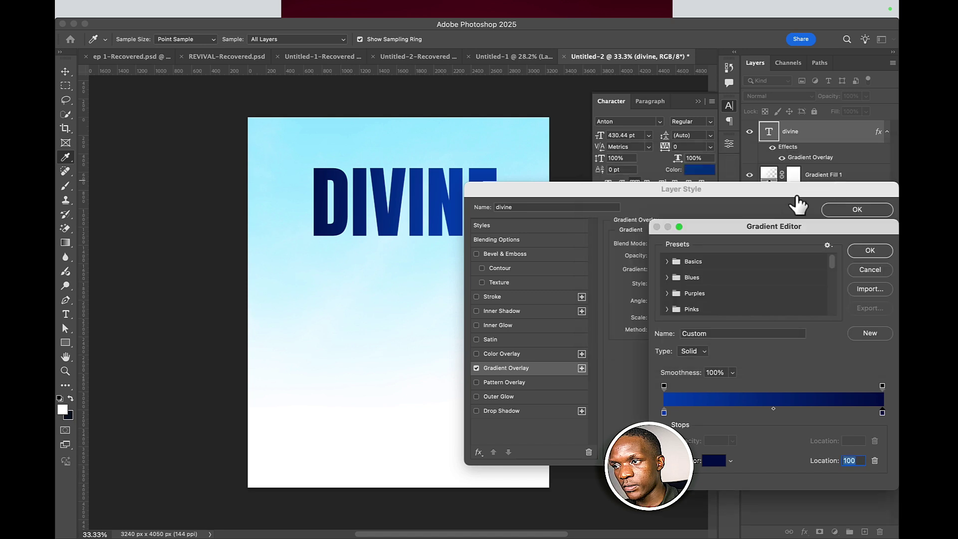
left_click(869, 250)
- Confirm DIVINE's gradient overlay and apply an Arc warp to the DIVINE text
left_click(857, 212)
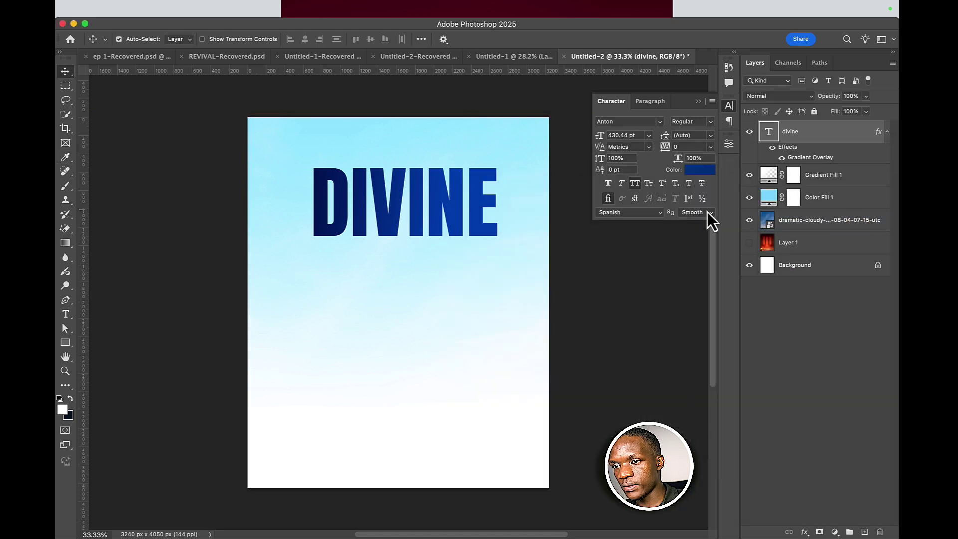
scroll(406, 198, "down", 2)
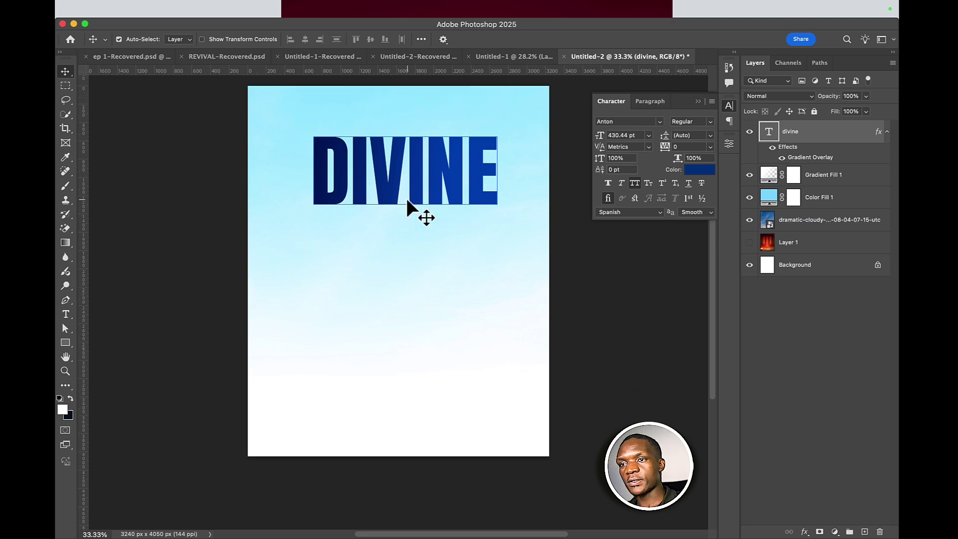
scroll(406, 199, "up", 1)
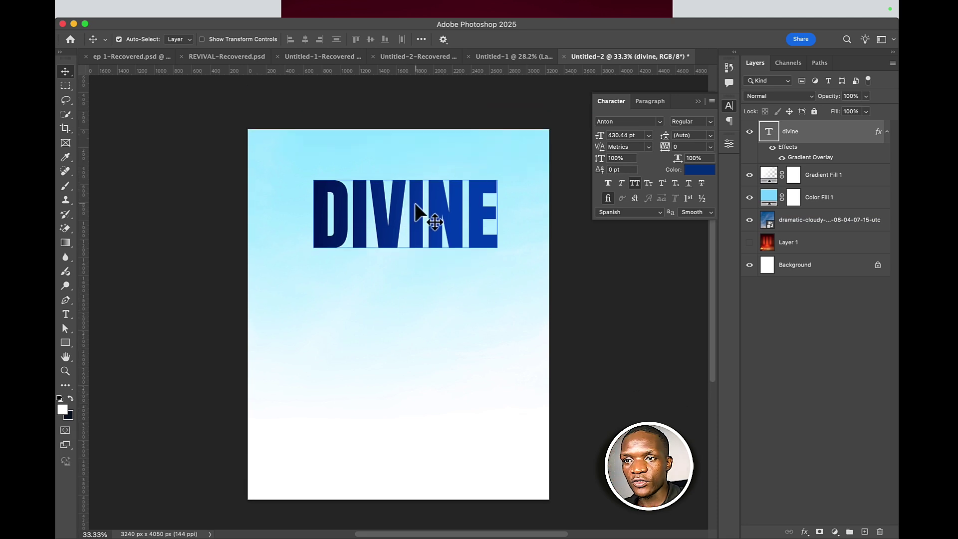
double_click(418, 212)
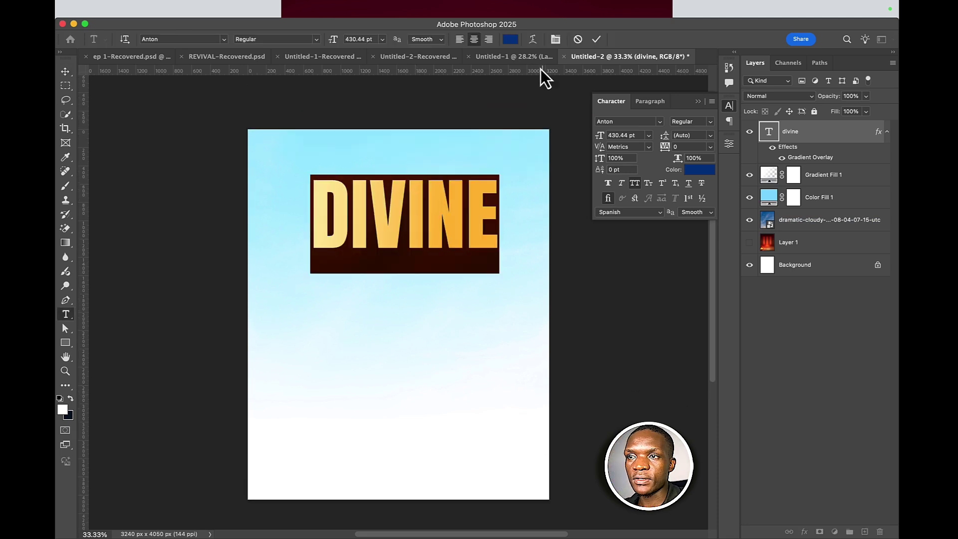
left_click(532, 40)
left_click(442, 228)
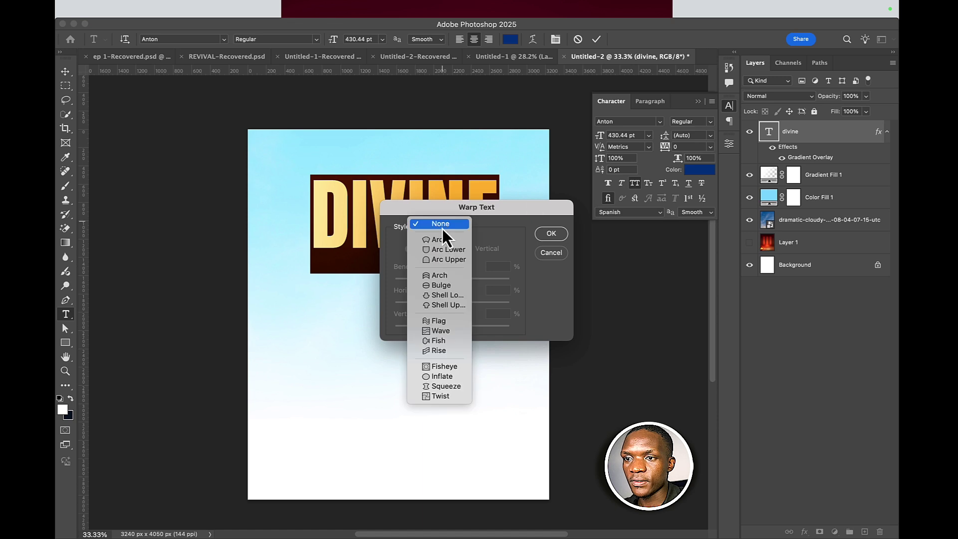
left_click(441, 240)
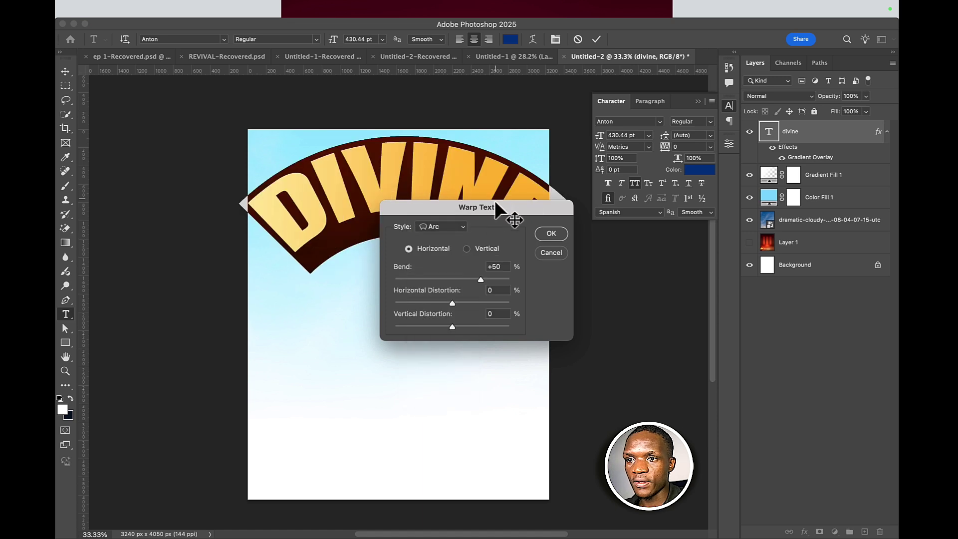
- Switch the warp to Arch with a gentle upward bend of about +16 and commit the text
left_click_drag(495, 205, 661, 288)
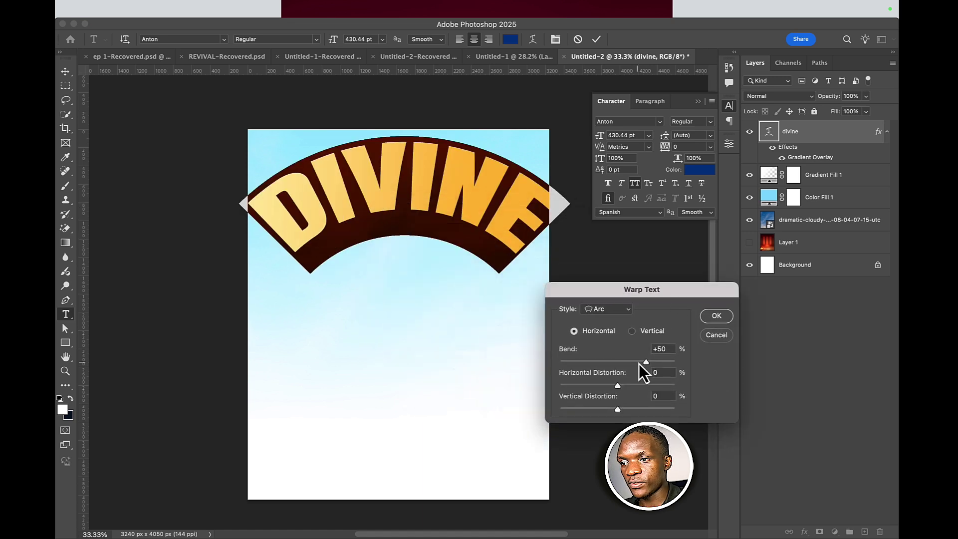
left_click_drag(639, 363, 623, 364)
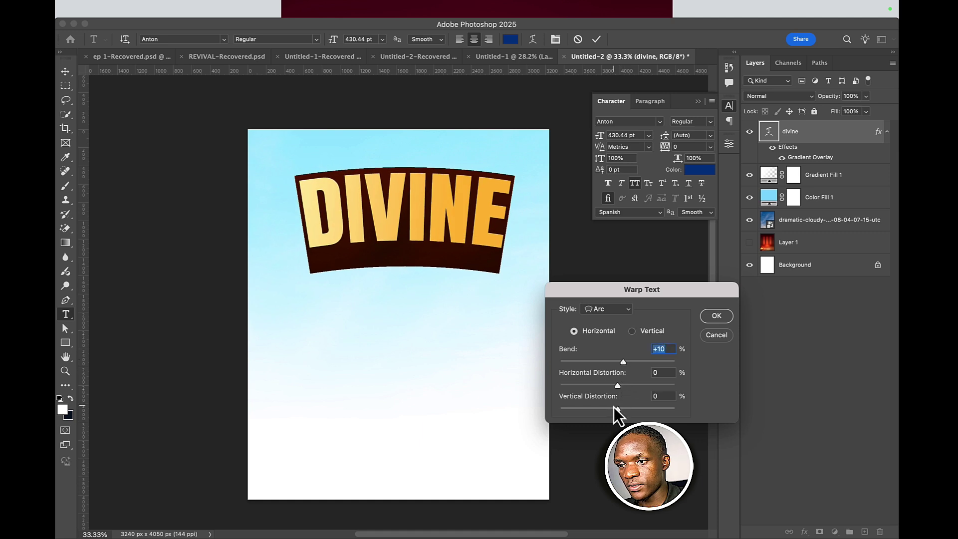
left_click_drag(617, 409, 617, 388)
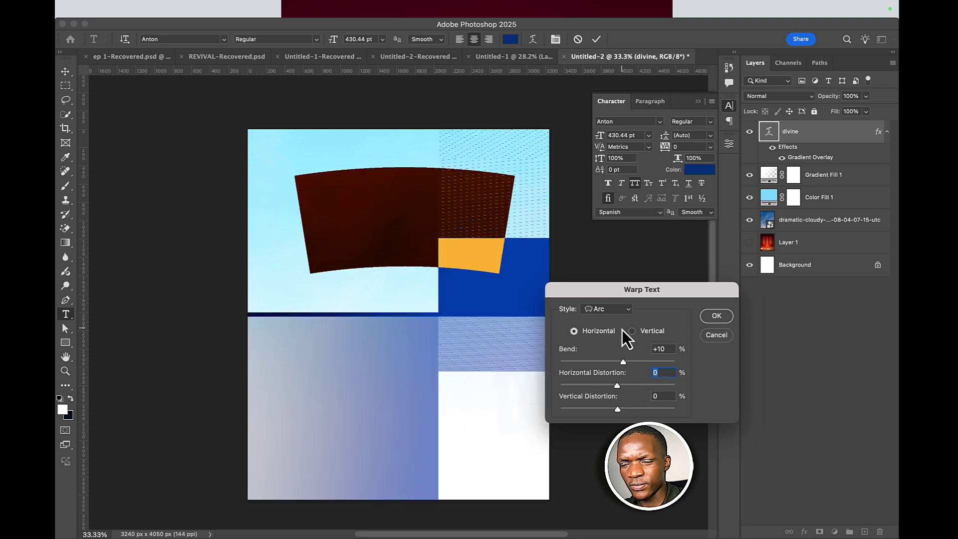
left_click(608, 309)
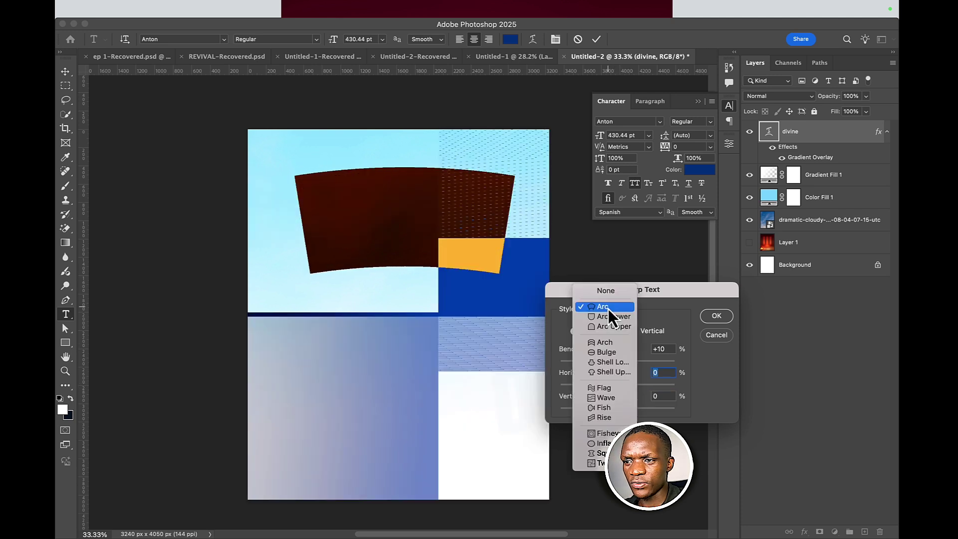
left_click(608, 343)
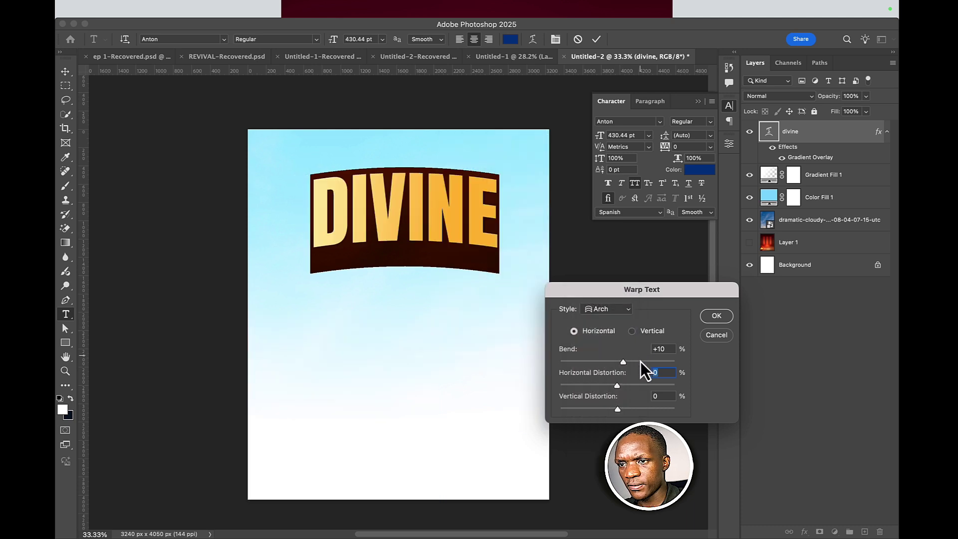
left_click_drag(624, 361, 608, 370)
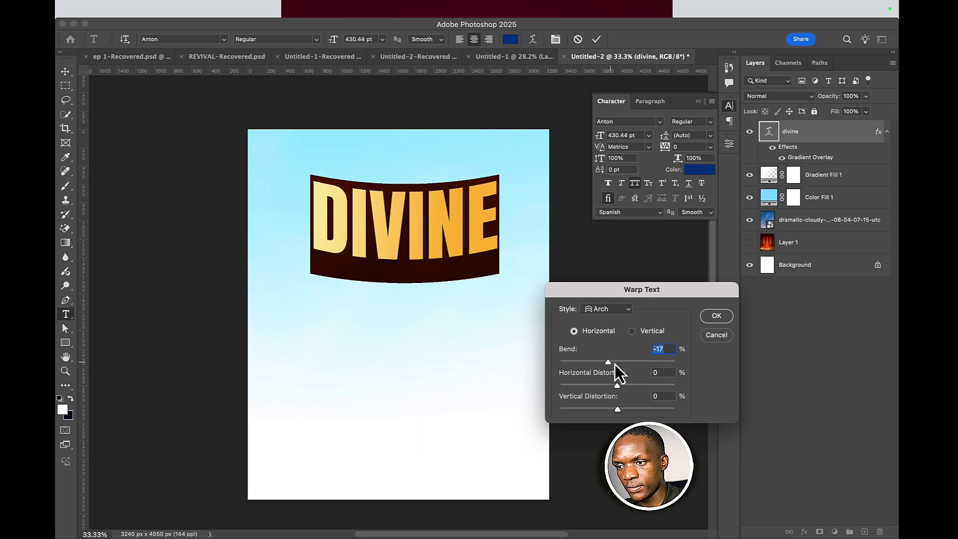
mouse_move(614, 363)
left_mouse_down()
mouse_move(626, 364)
mouse_move(609, 361)
left_mouse_up()
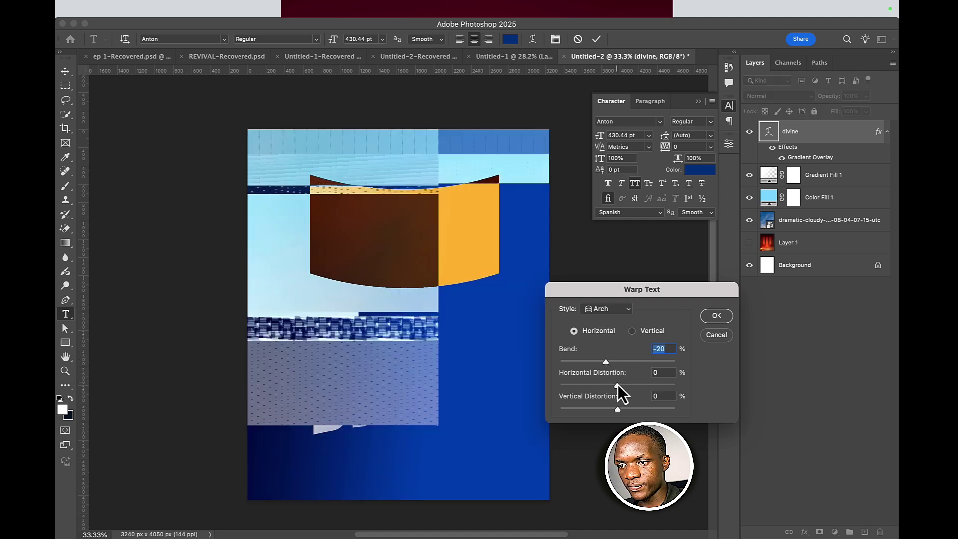
left_click(618, 385)
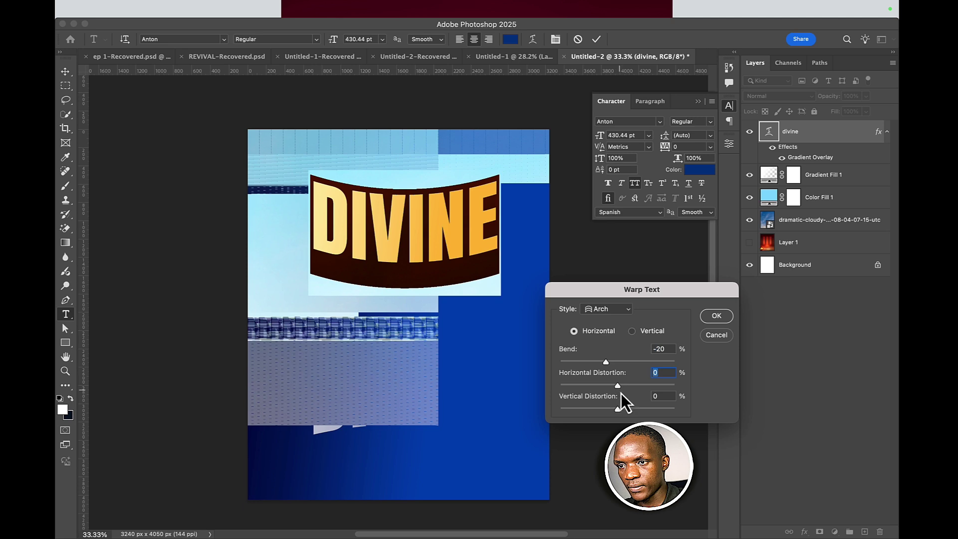
left_click_drag(618, 410, 617, 408)
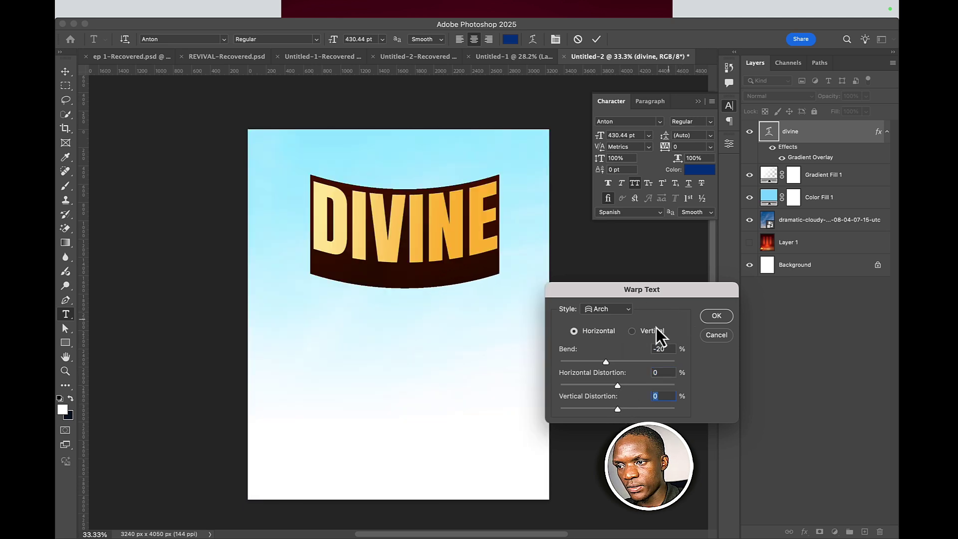
left_click_drag(606, 366, 628, 363)
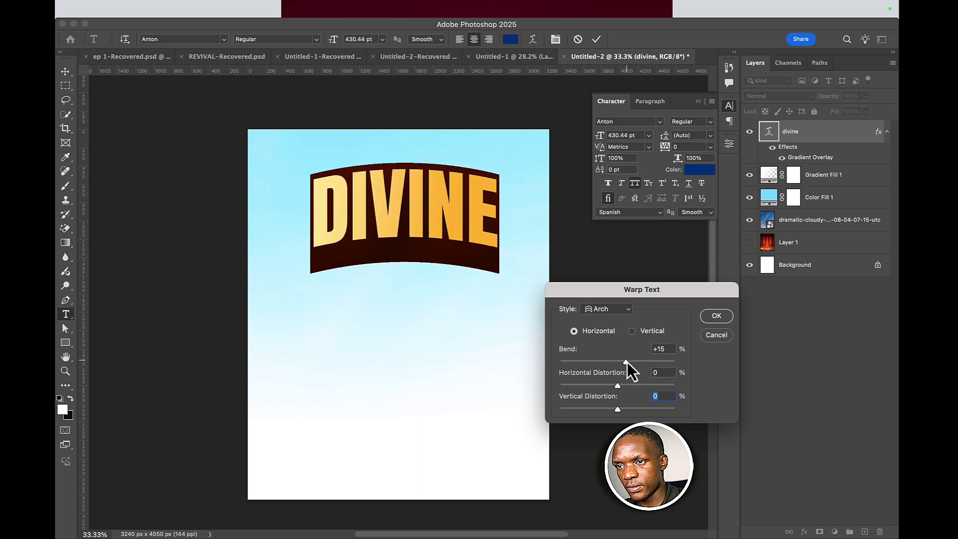
left_click(716, 316)
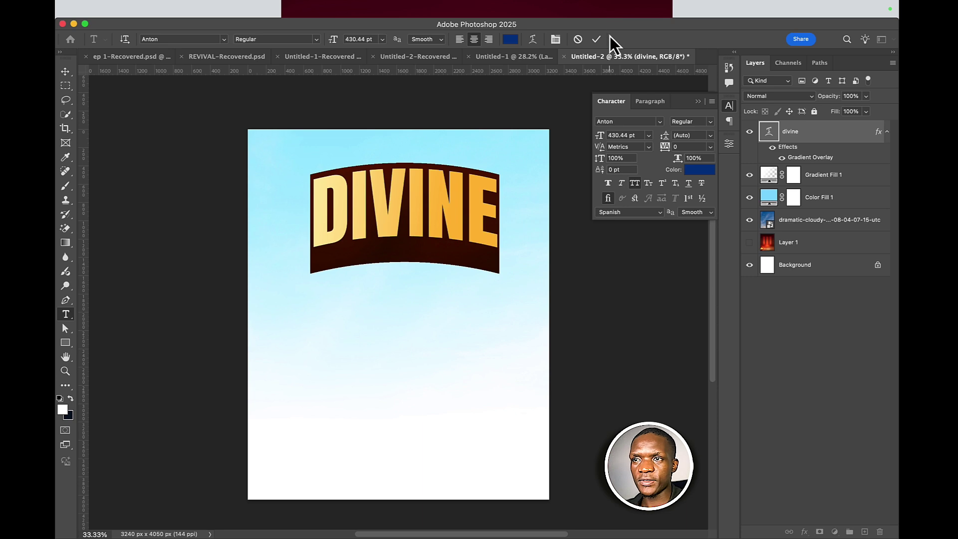
left_click(597, 39)
- Duplicate DIVINE, retype the copy as VISITATION at 257 pt, and position it just below DIVINE
key("v")
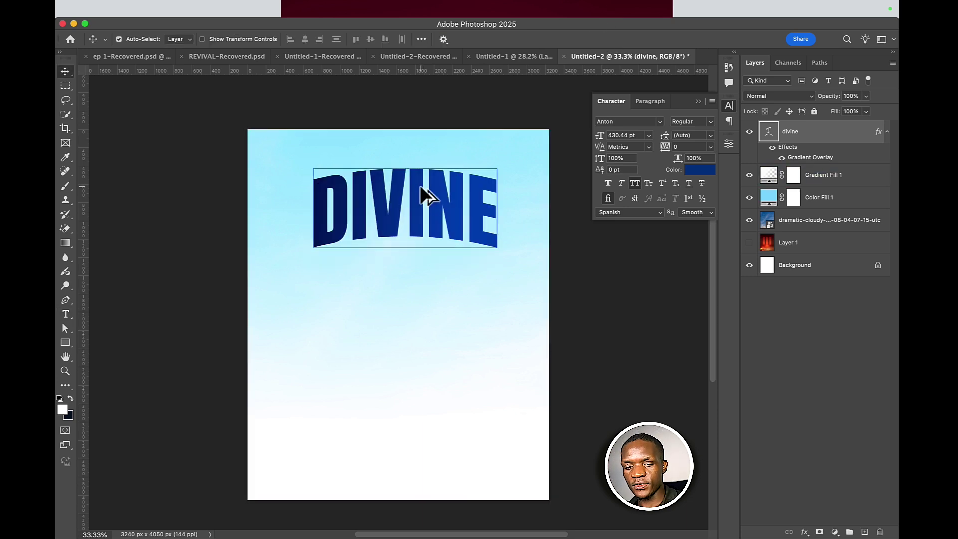
left_click_drag(423, 197, 424, 261)
double_click(424, 257)
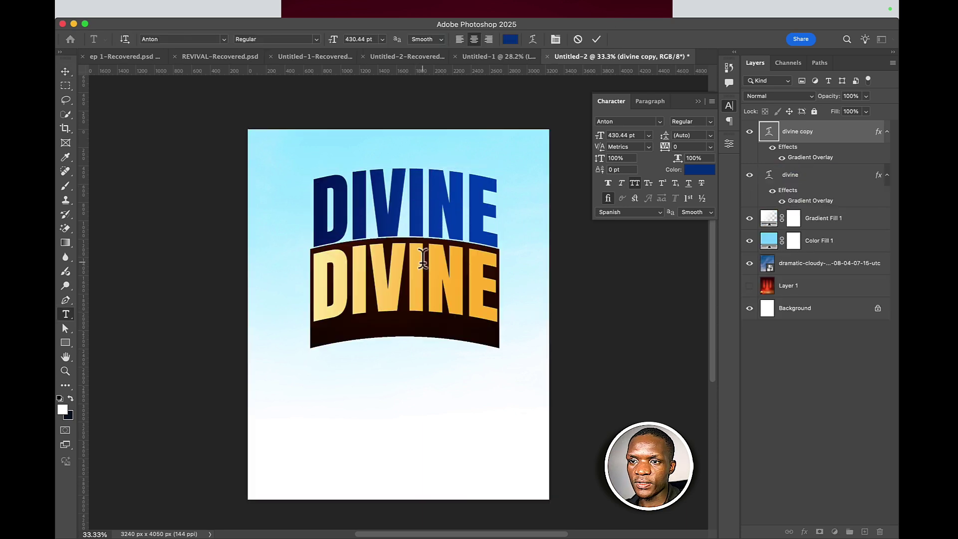
type("VIS")
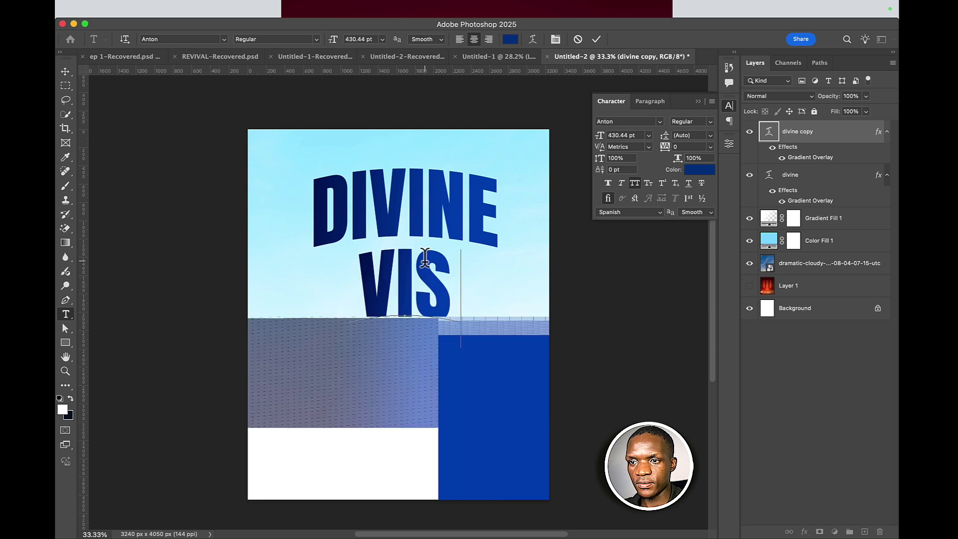
type("ITAT")
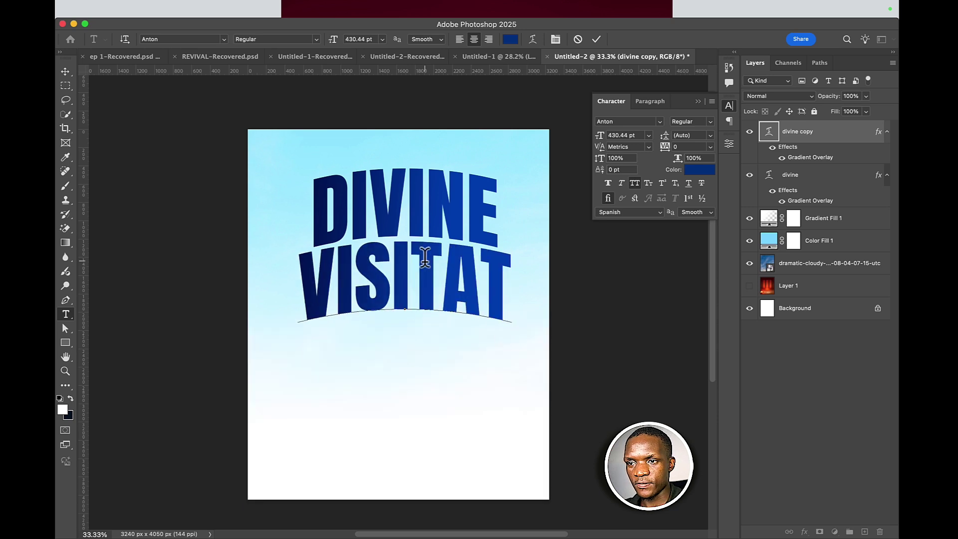
type("ION")
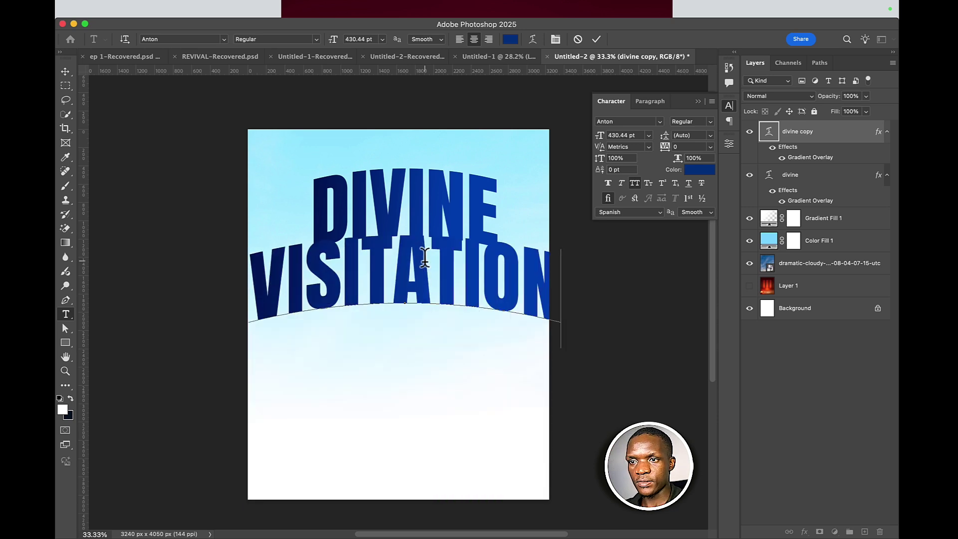
key("super+Return")
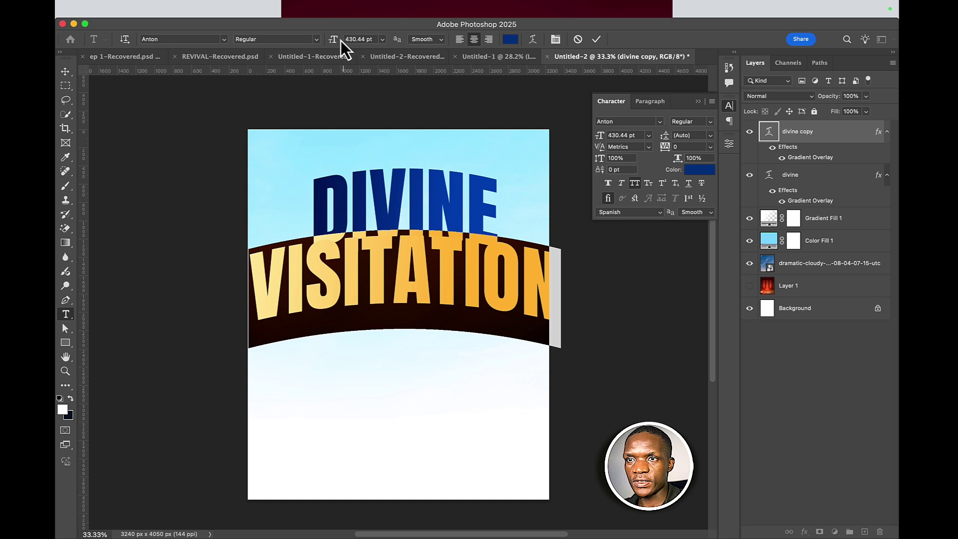
left_click_drag(339, 40, 241, 88)
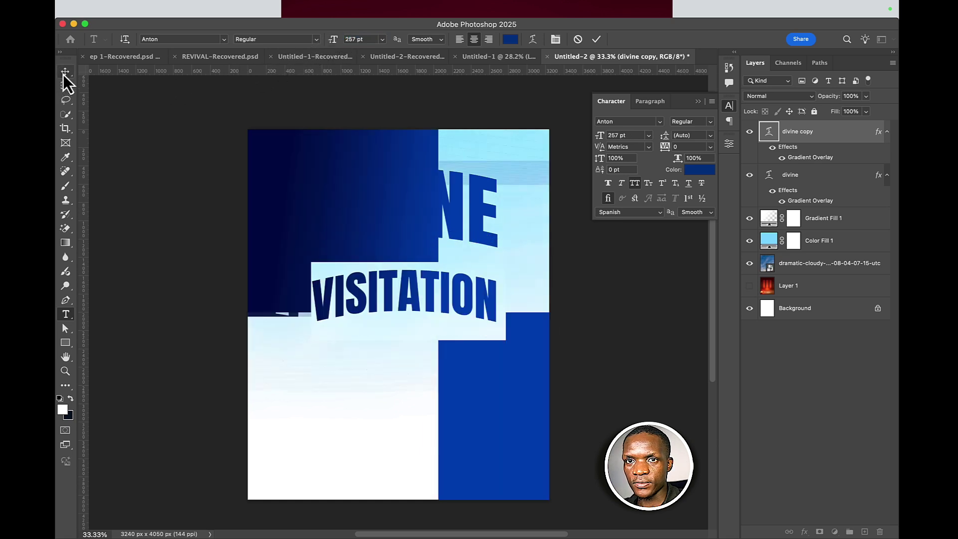
left_click(64, 73)
left_click_drag(428, 298, 429, 270)
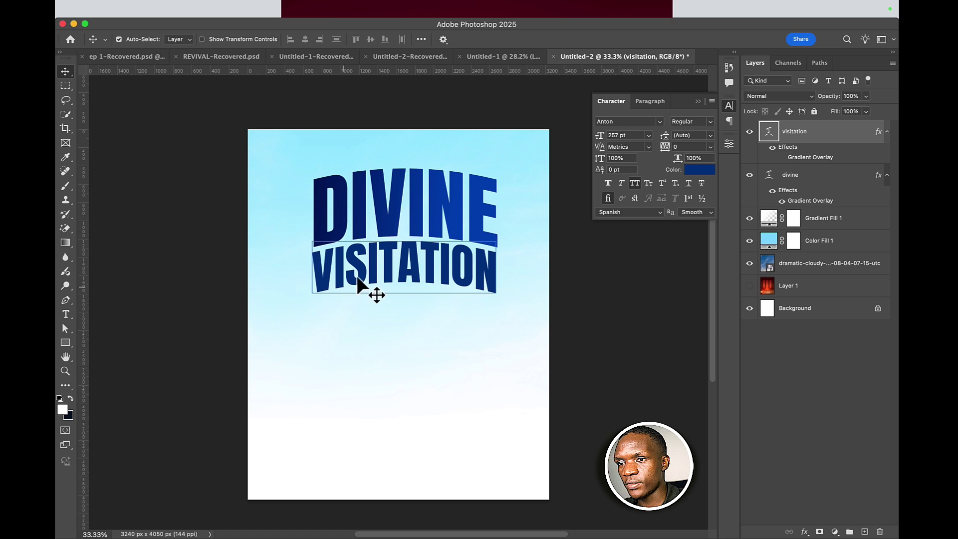
- Try bright blue, lime, magenta and cyan hues for the VISITATION text colour
left_click(699, 170)
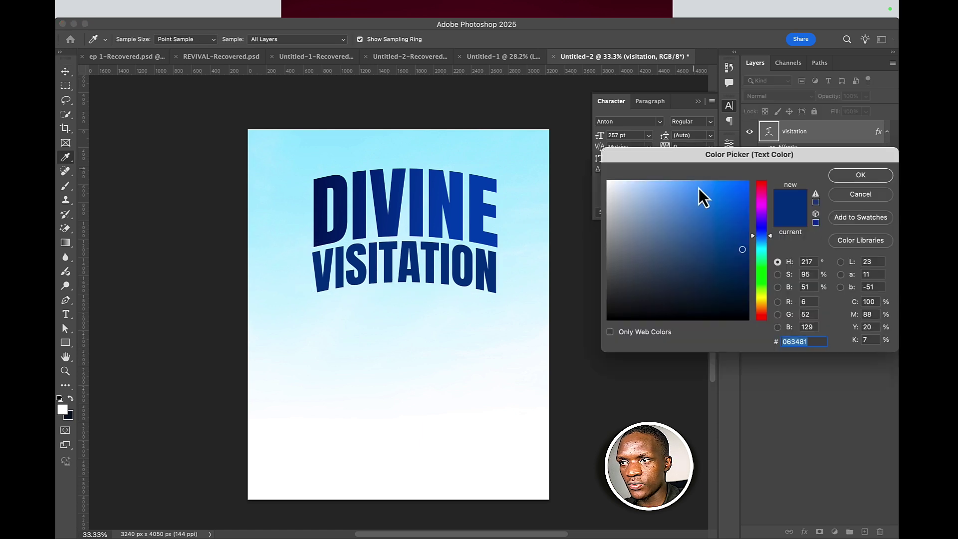
left_click_drag(654, 216, 609, 181)
mouse_move(674, 215)
left_mouse_down()
mouse_move(718, 189)
mouse_move(742, 187)
left_mouse_up()
left_click_drag(757, 271, 759, 291)
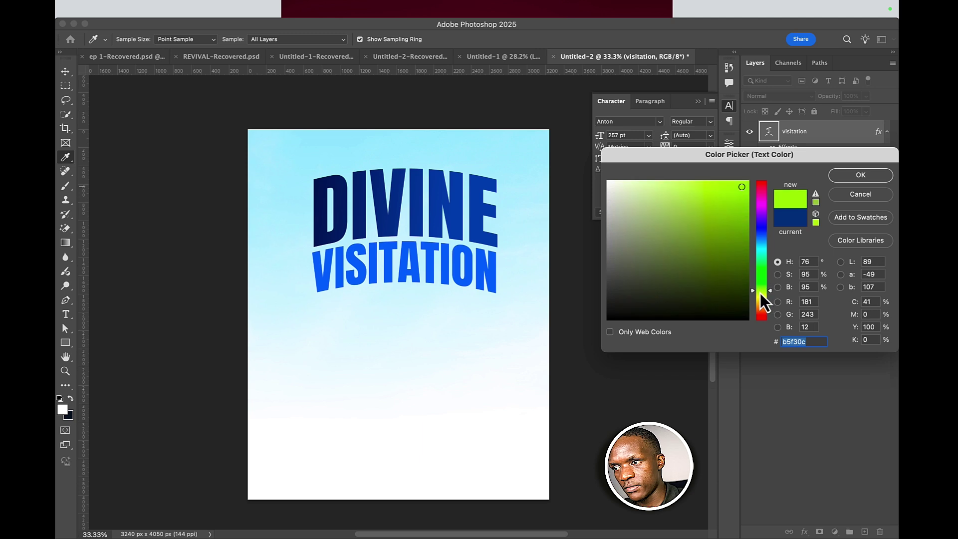
left_click(762, 194)
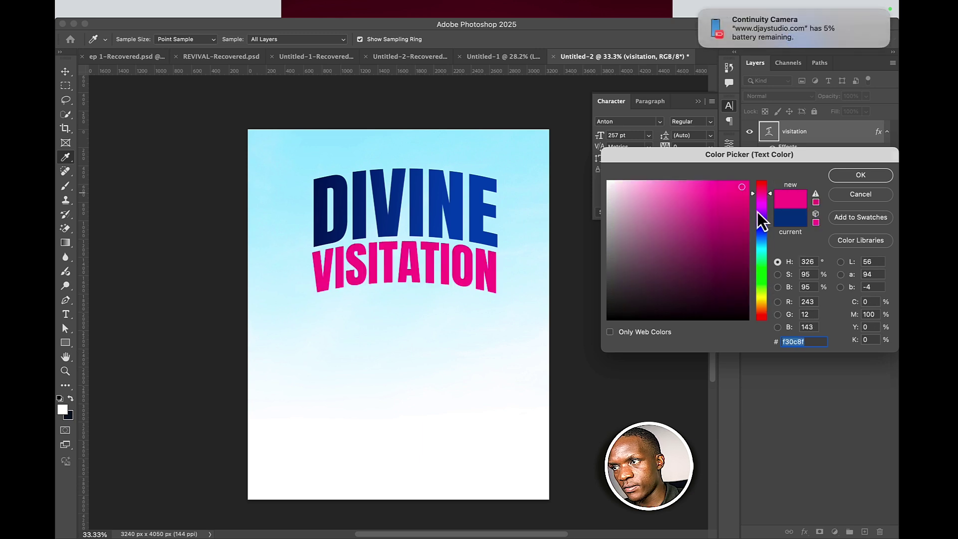
left_click(755, 245)
left_click_drag(741, 189, 759, 174)
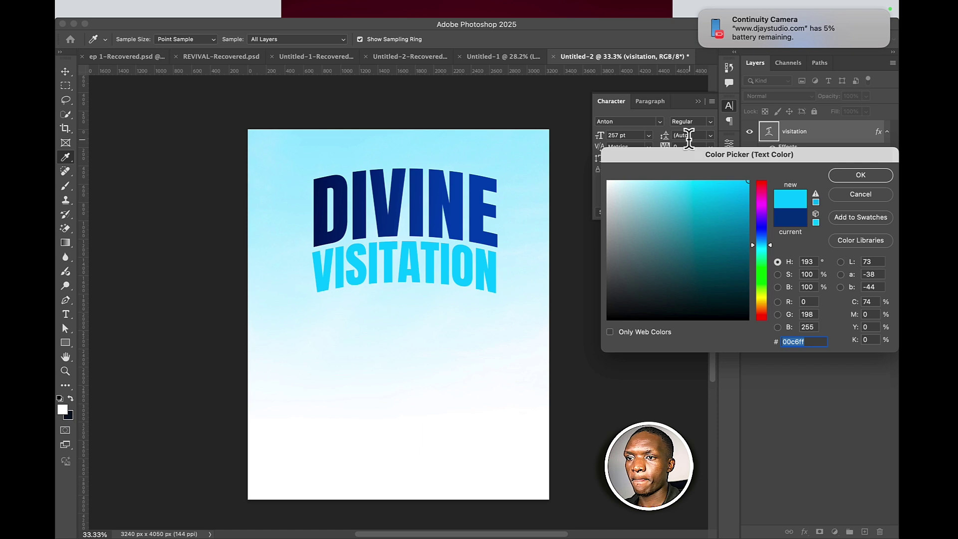
left_click(739, 198)
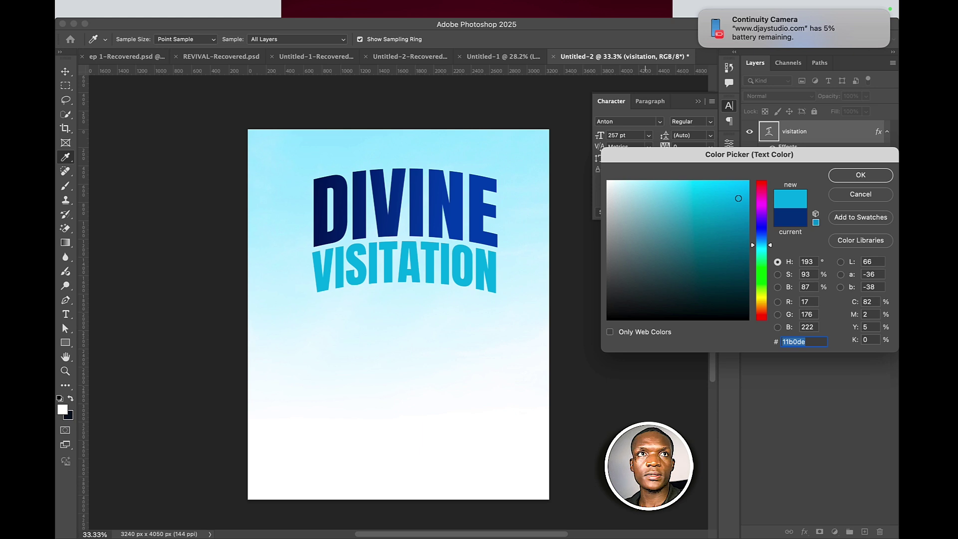
mouse_move(699, 527)
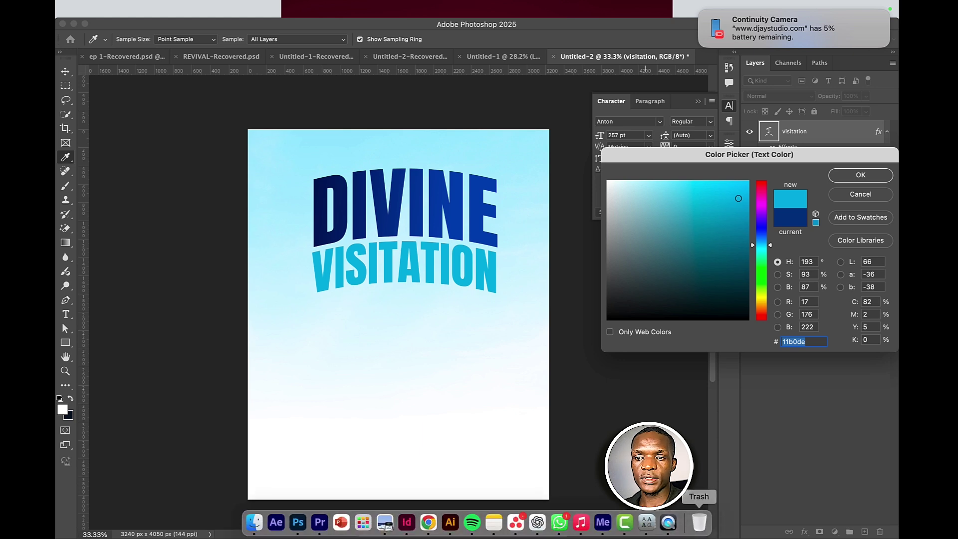
left_click(629, 520)
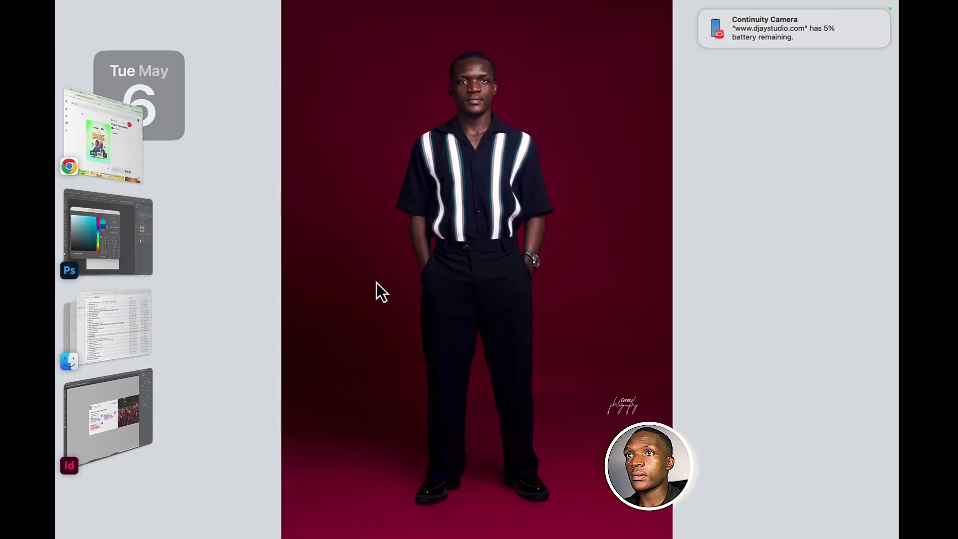
mouse_move(483, 535)
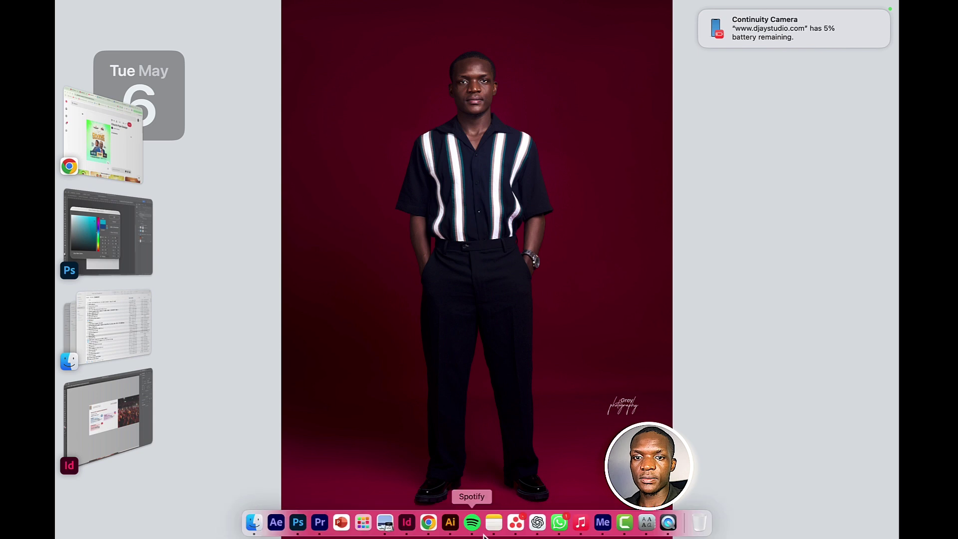
- Settle VISITATION's colour on a lighter cyan-blue around #40aadb and confirm it
key("super+Tab")
left_click(707, 206)
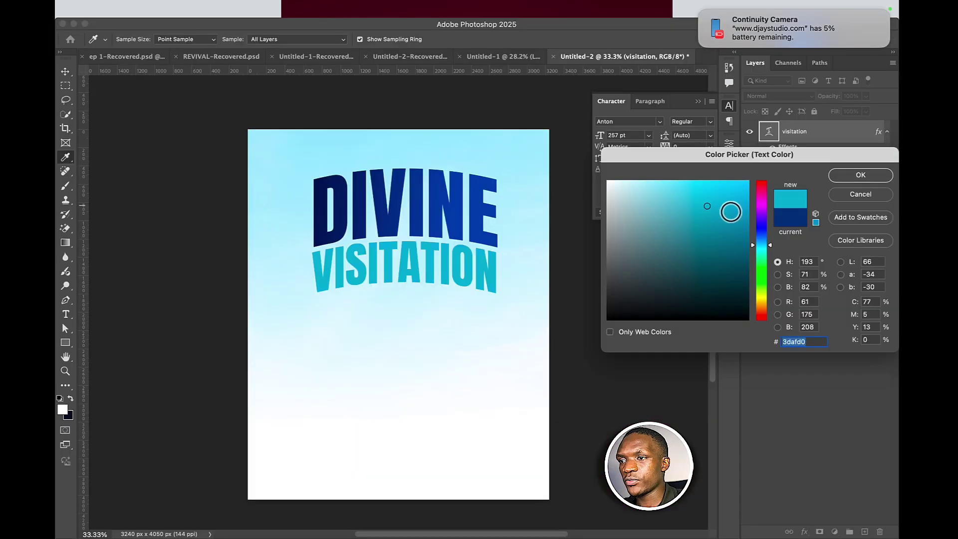
left_click(762, 194)
left_click(707, 200)
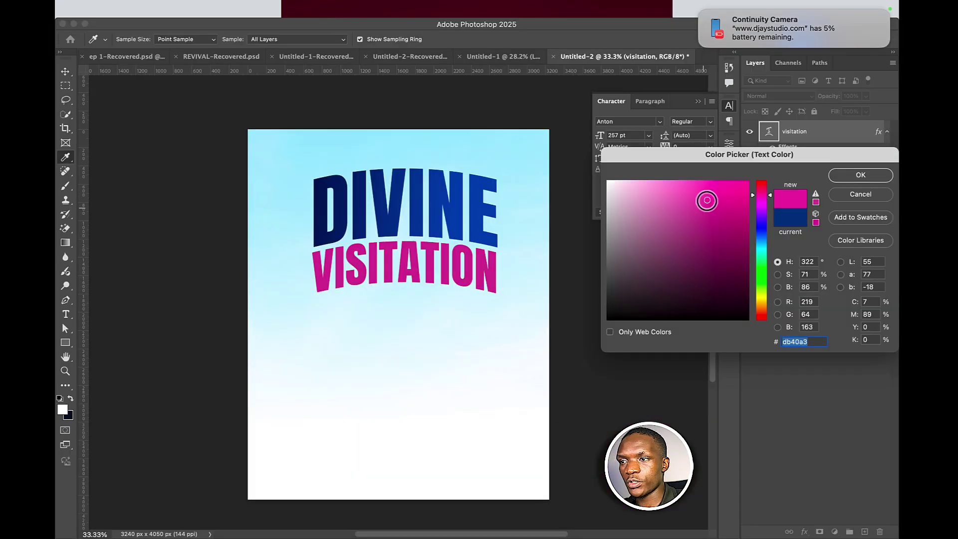
left_click(761, 305)
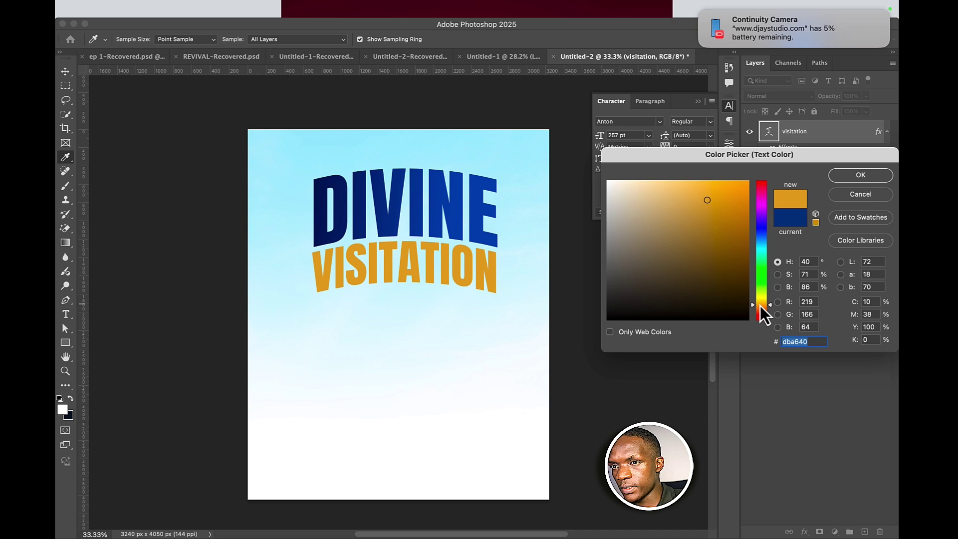
left_click_drag(759, 306, 760, 301)
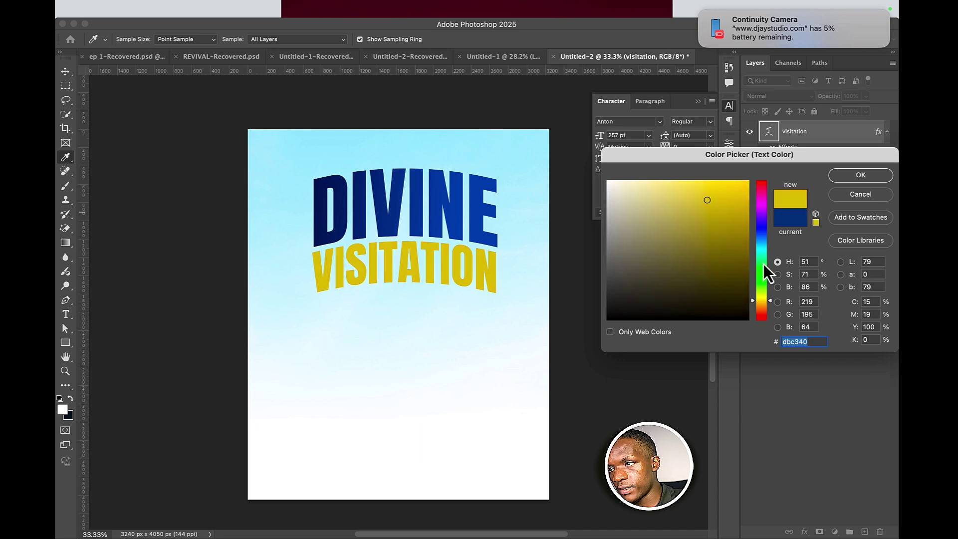
left_click_drag(764, 264, 763, 244)
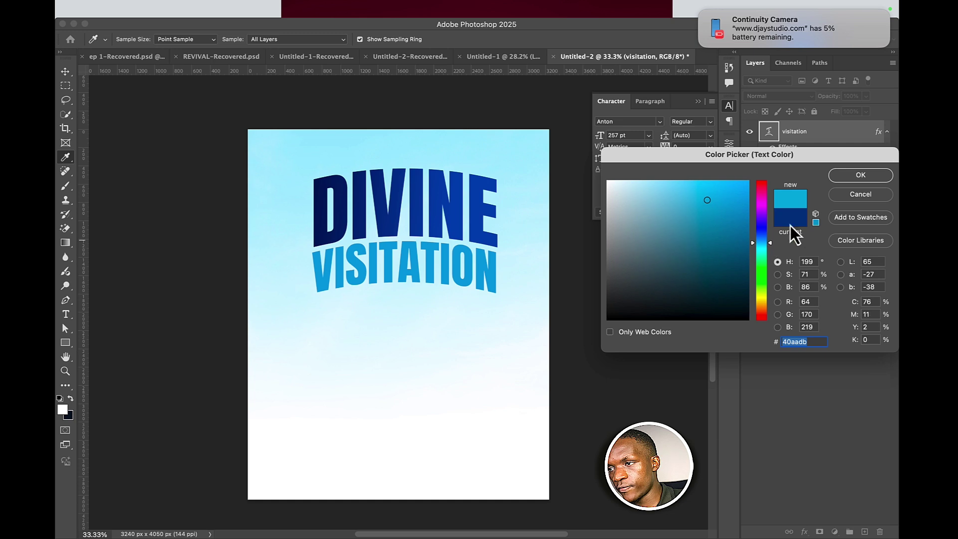
left_click(861, 175)
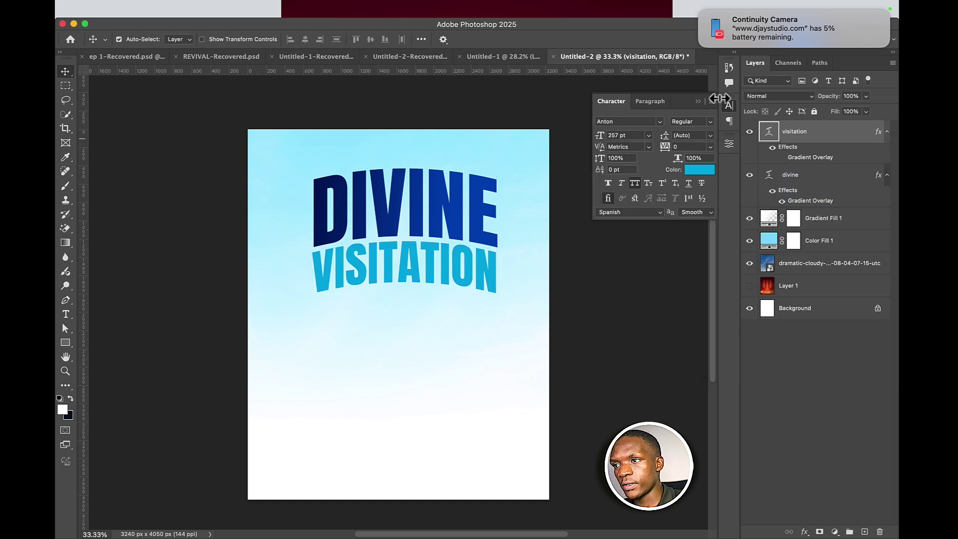
- Add a vertical guide at the canvas centre, X 1620 px
left_click(466, 224)
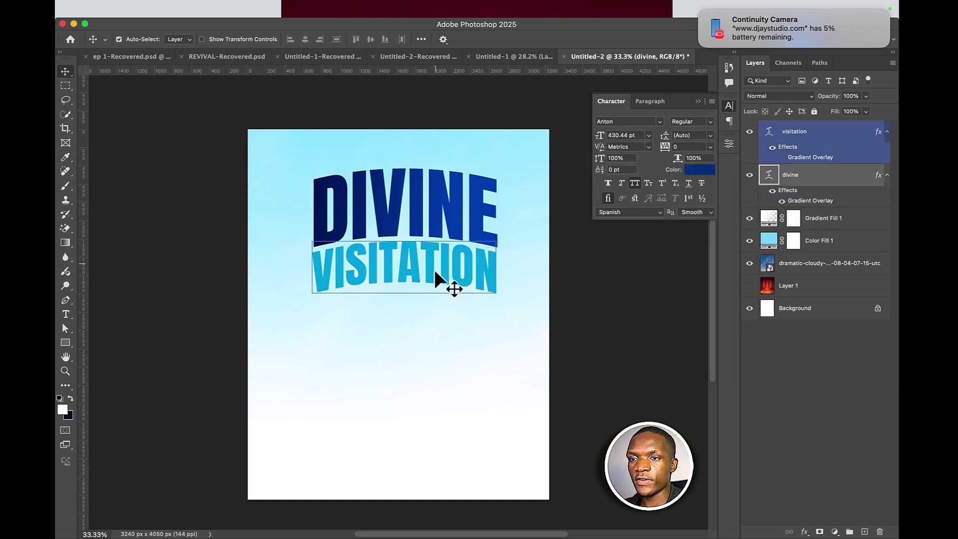
left_click(428, 305)
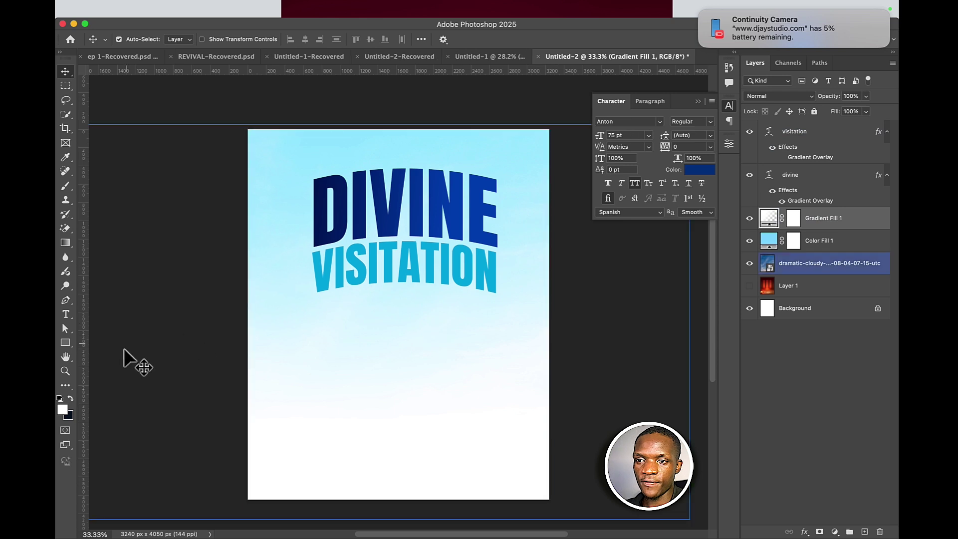
left_click_drag(85, 369, 398, 357)
- Move DIVINE and VISITATION together so they are centred on the guide
left_click(421, 233)
left_click(419, 262, "shift")
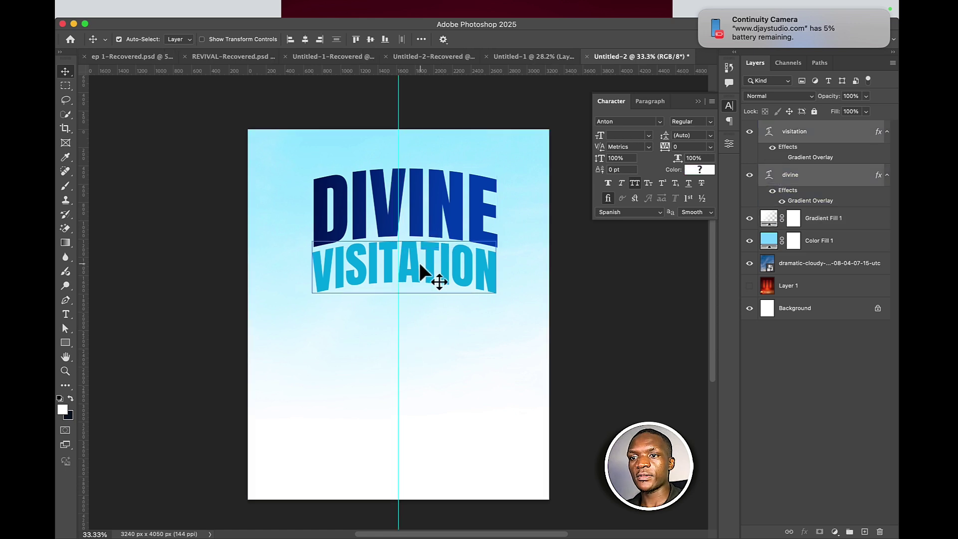
key("super+t")
left_click_drag(434, 244, 428, 243)
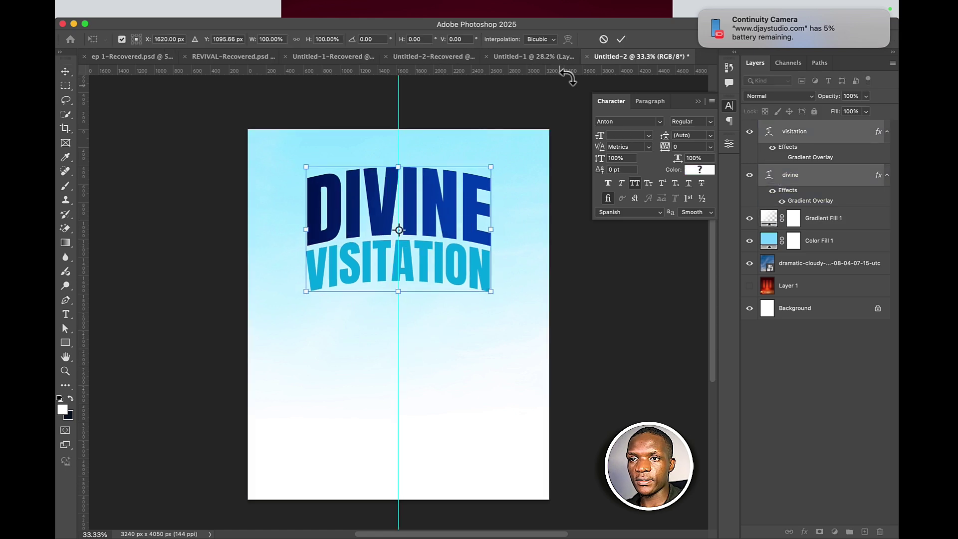
left_click(621, 39)
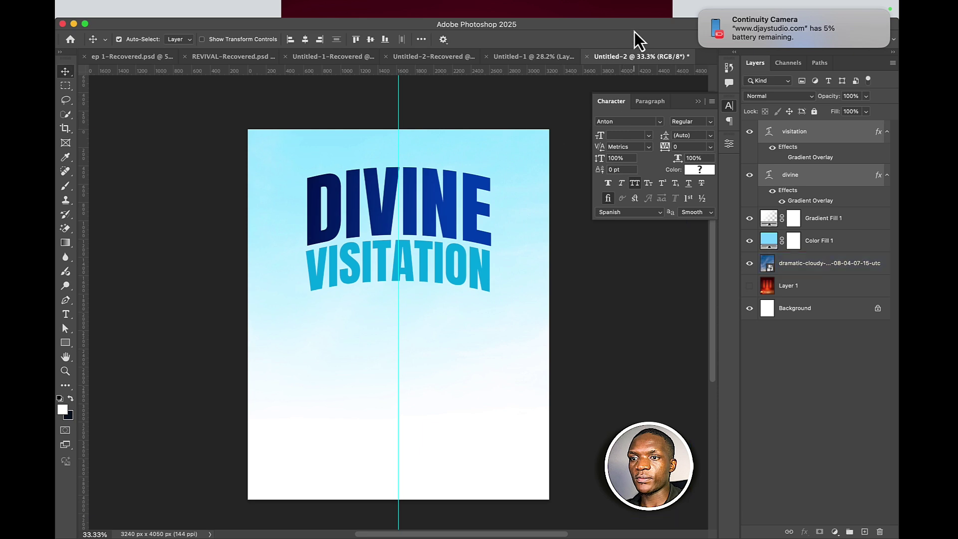
left_click(449, 378)
- Clear the layer selection and select the cloudy sky background layer
left_click(454, 256)
left_click(259, 363)
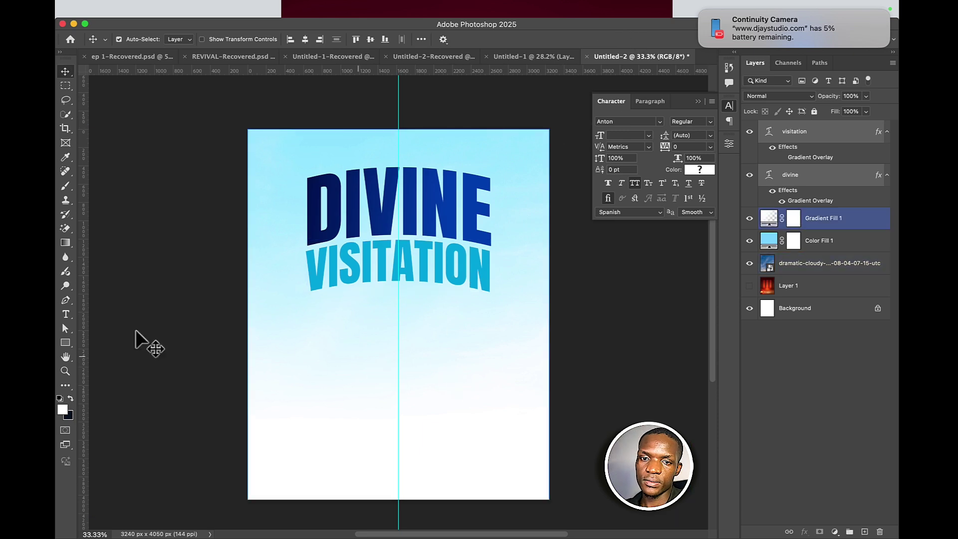
left_click(139, 338)
left_click(456, 252)
left_click(555, 283)
left_click(389, 284)
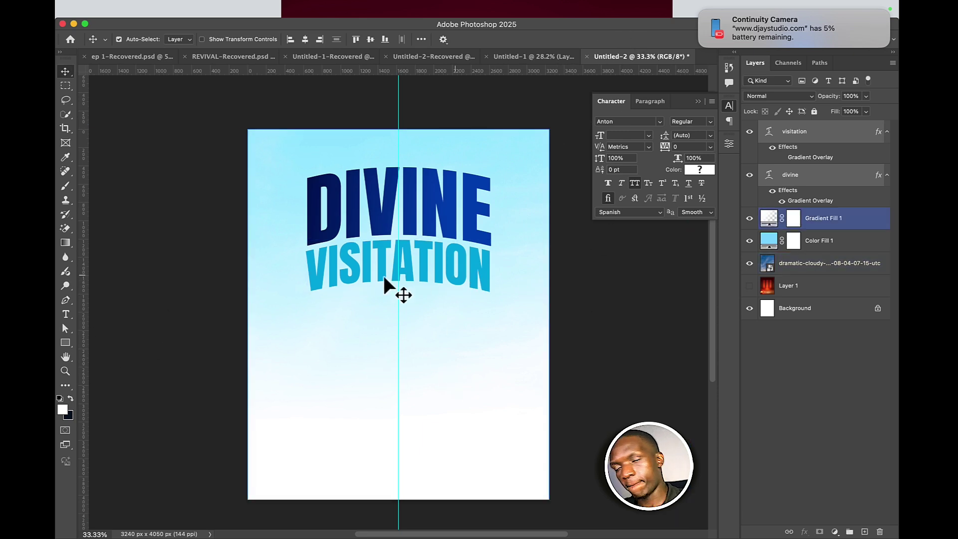
left_click(199, 309)
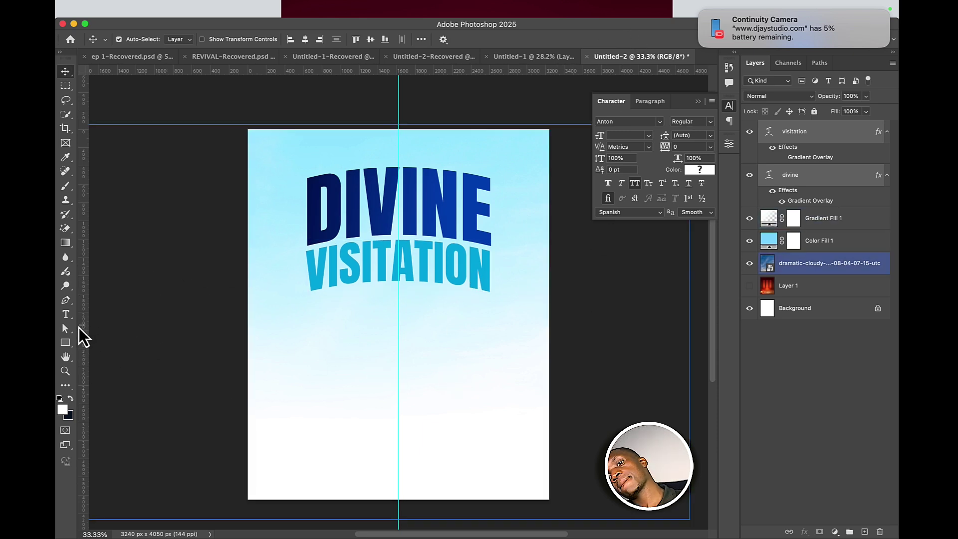
- Bring the man-in-red Facetune layer from Untitled-2-Recovered into the flyer, accepting the profile mismatch
left_click(533, 57)
left_click(310, 57)
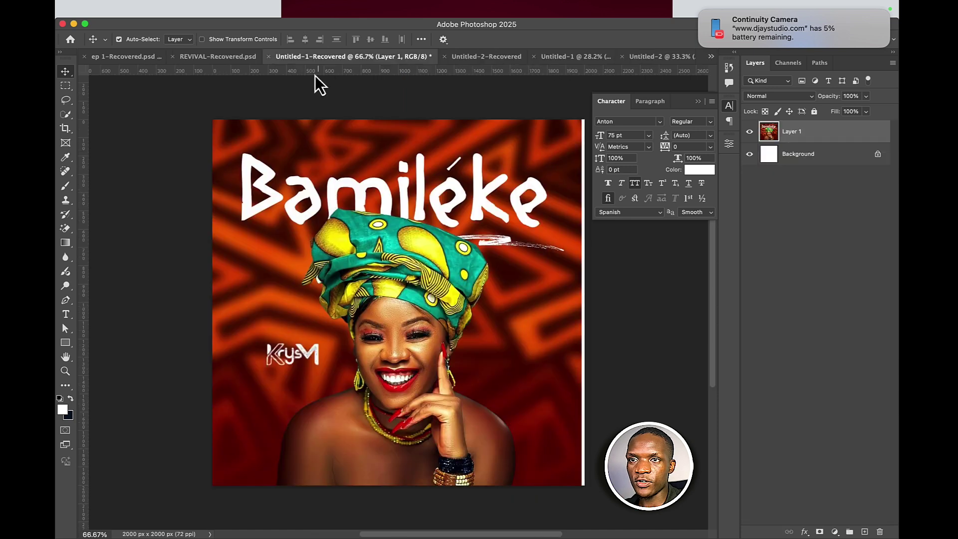
left_click(249, 57)
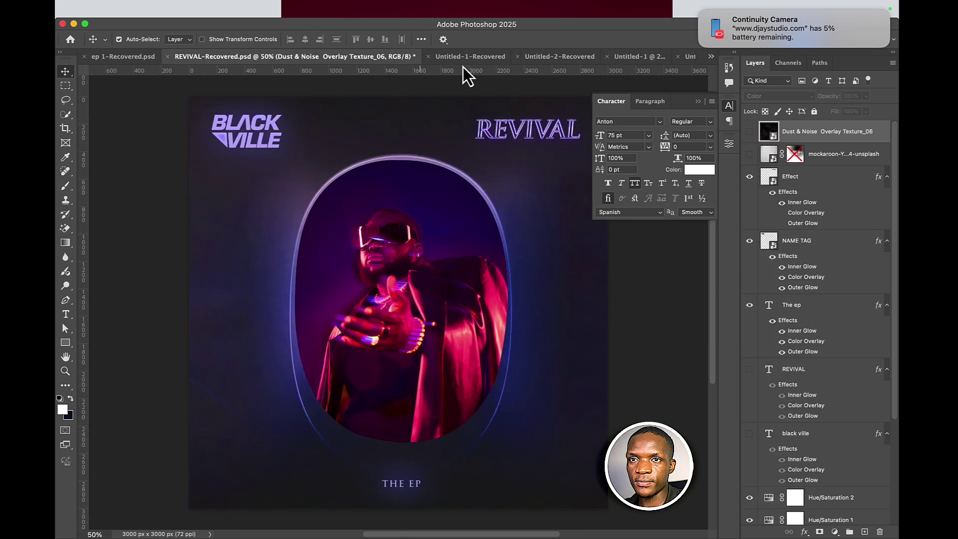
left_click(469, 59)
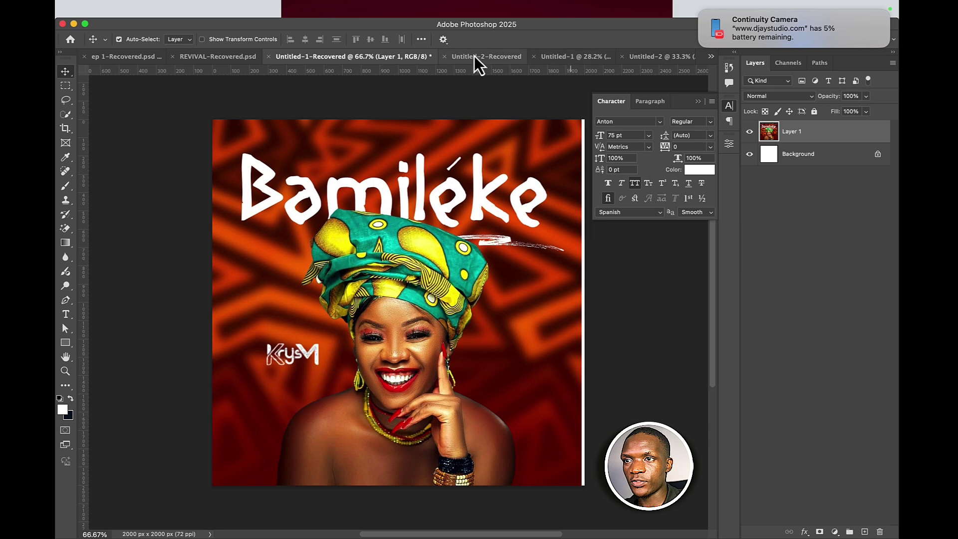
left_click(474, 56)
left_click_drag(384, 367, 750, 162)
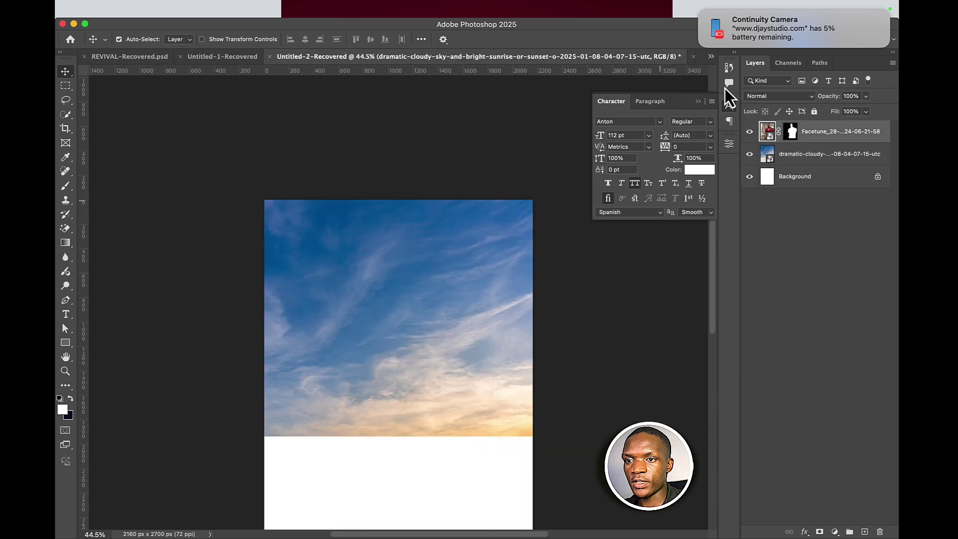
left_click_drag(725, 88, 679, 60)
left_click_drag(445, 261, 397, 484)
left_click(668, 372)
- Scale the man to about 64% and place him centred on the flyer's bottom edge
scroll(429, 349, "down", 4)
key("super+t")
scroll(419, 351, "down", 3)
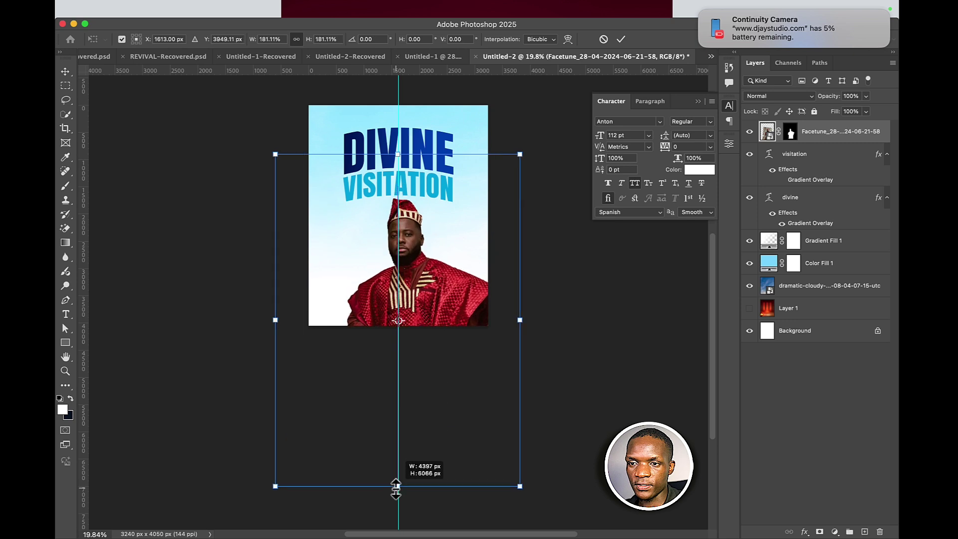
left_click_drag(417, 320, 392, 256)
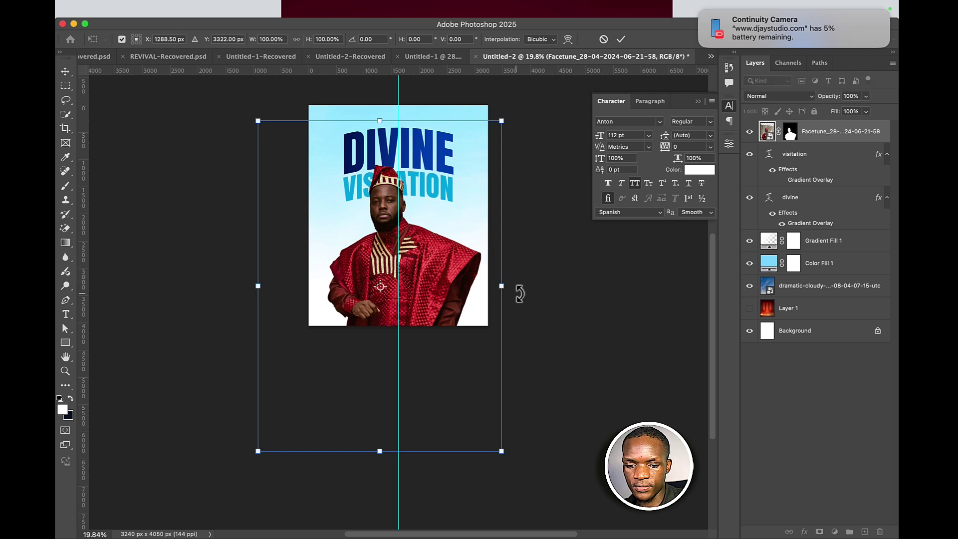
left_click_drag(503, 290, 439, 231)
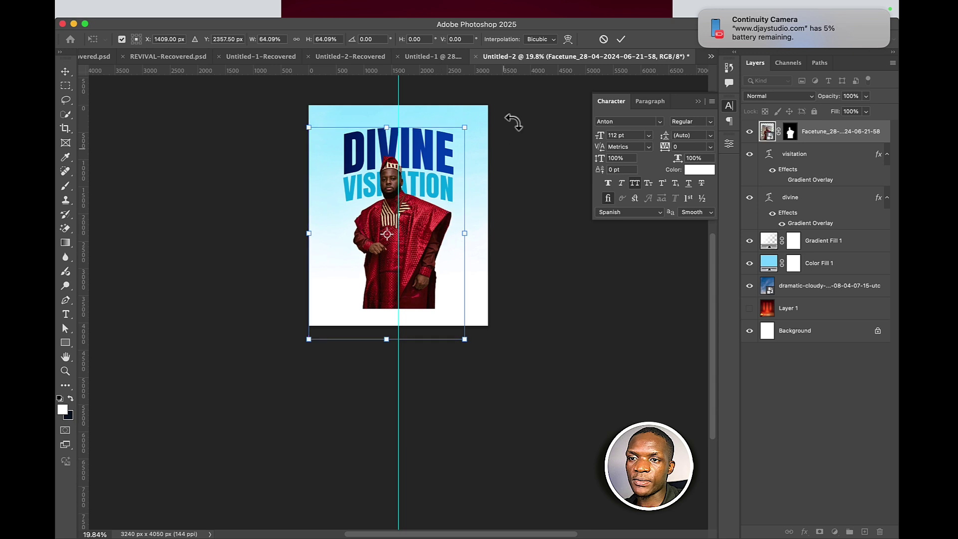
left_click(621, 40)
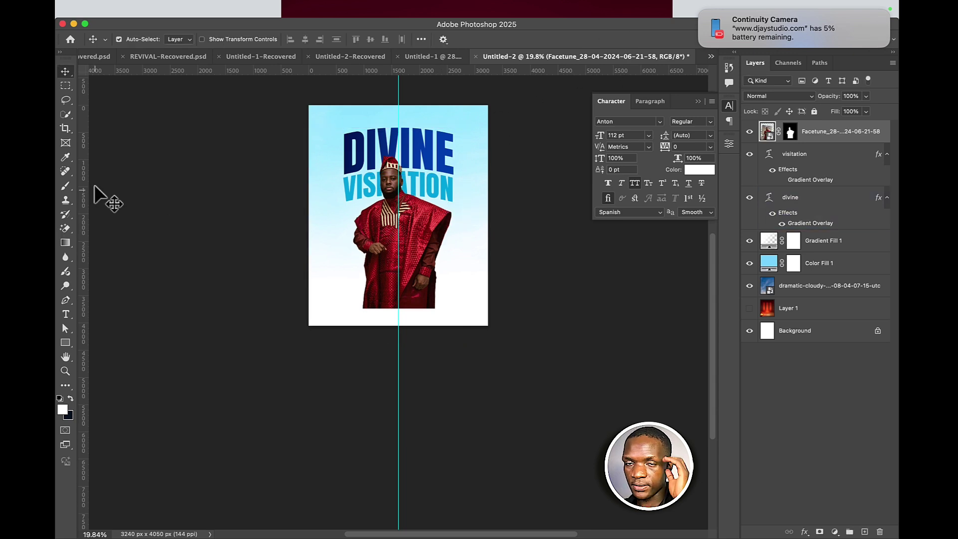
left_click_drag(451, 248, 418, 262)
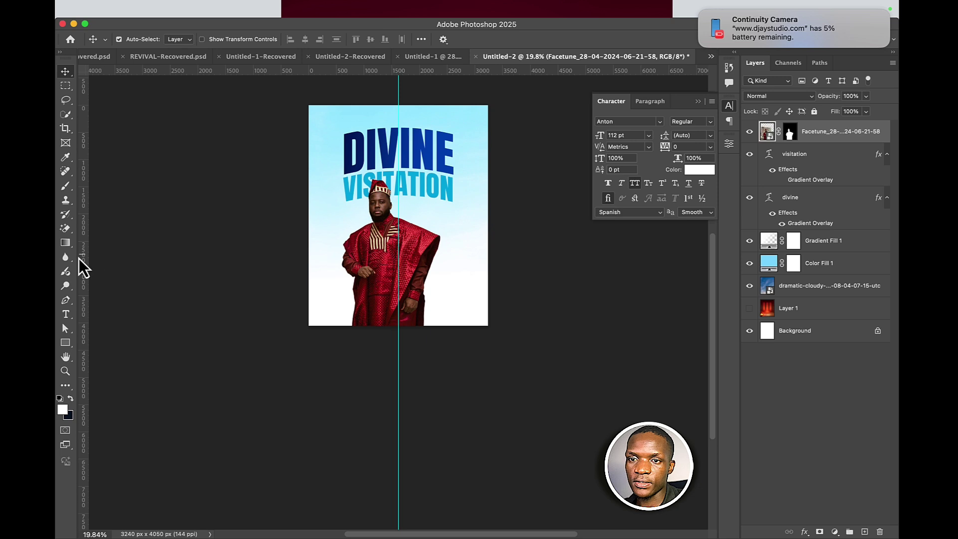
- Draw a wide white rectangle across the lower part of the flyer
left_click(65, 343)
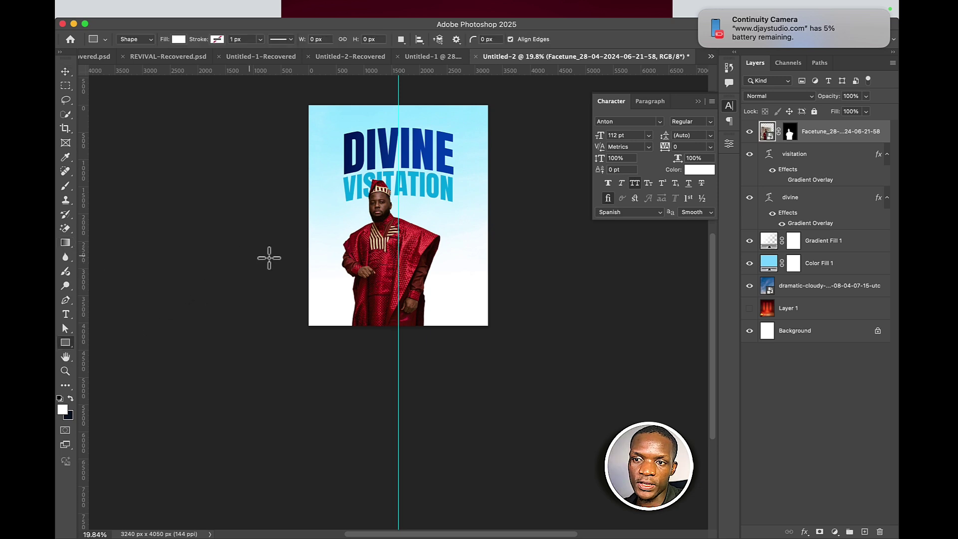
left_click_drag(248, 256, 524, 346)
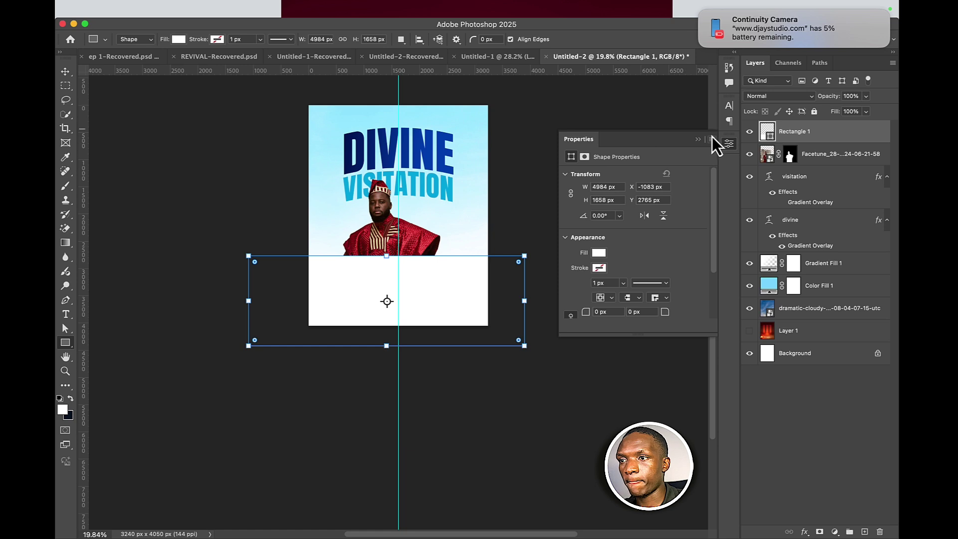
left_click(65, 71)
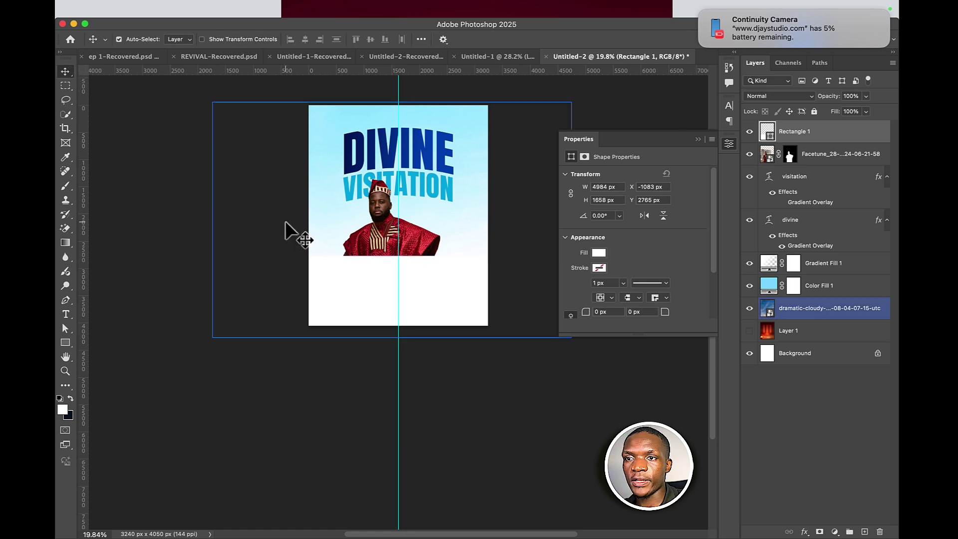
left_click_drag(387, 238, 402, 241)
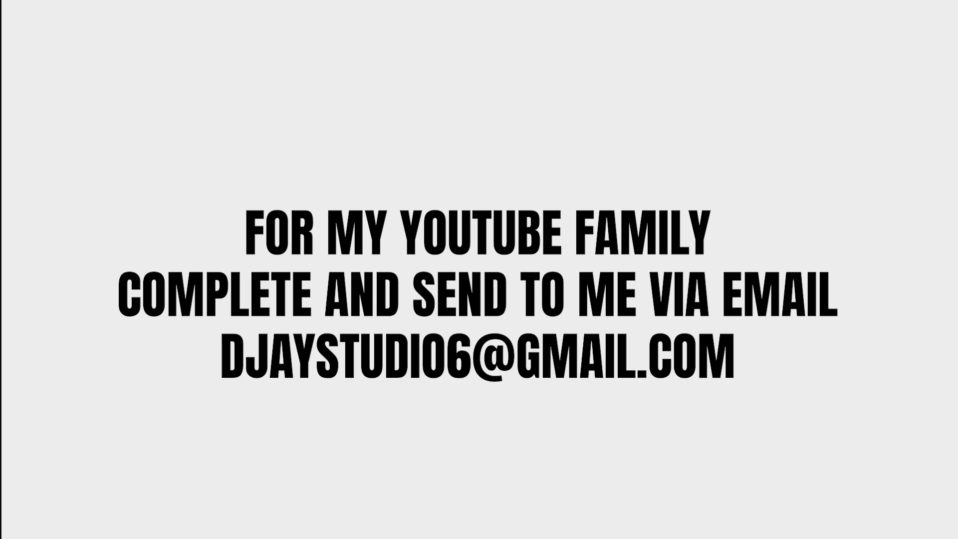